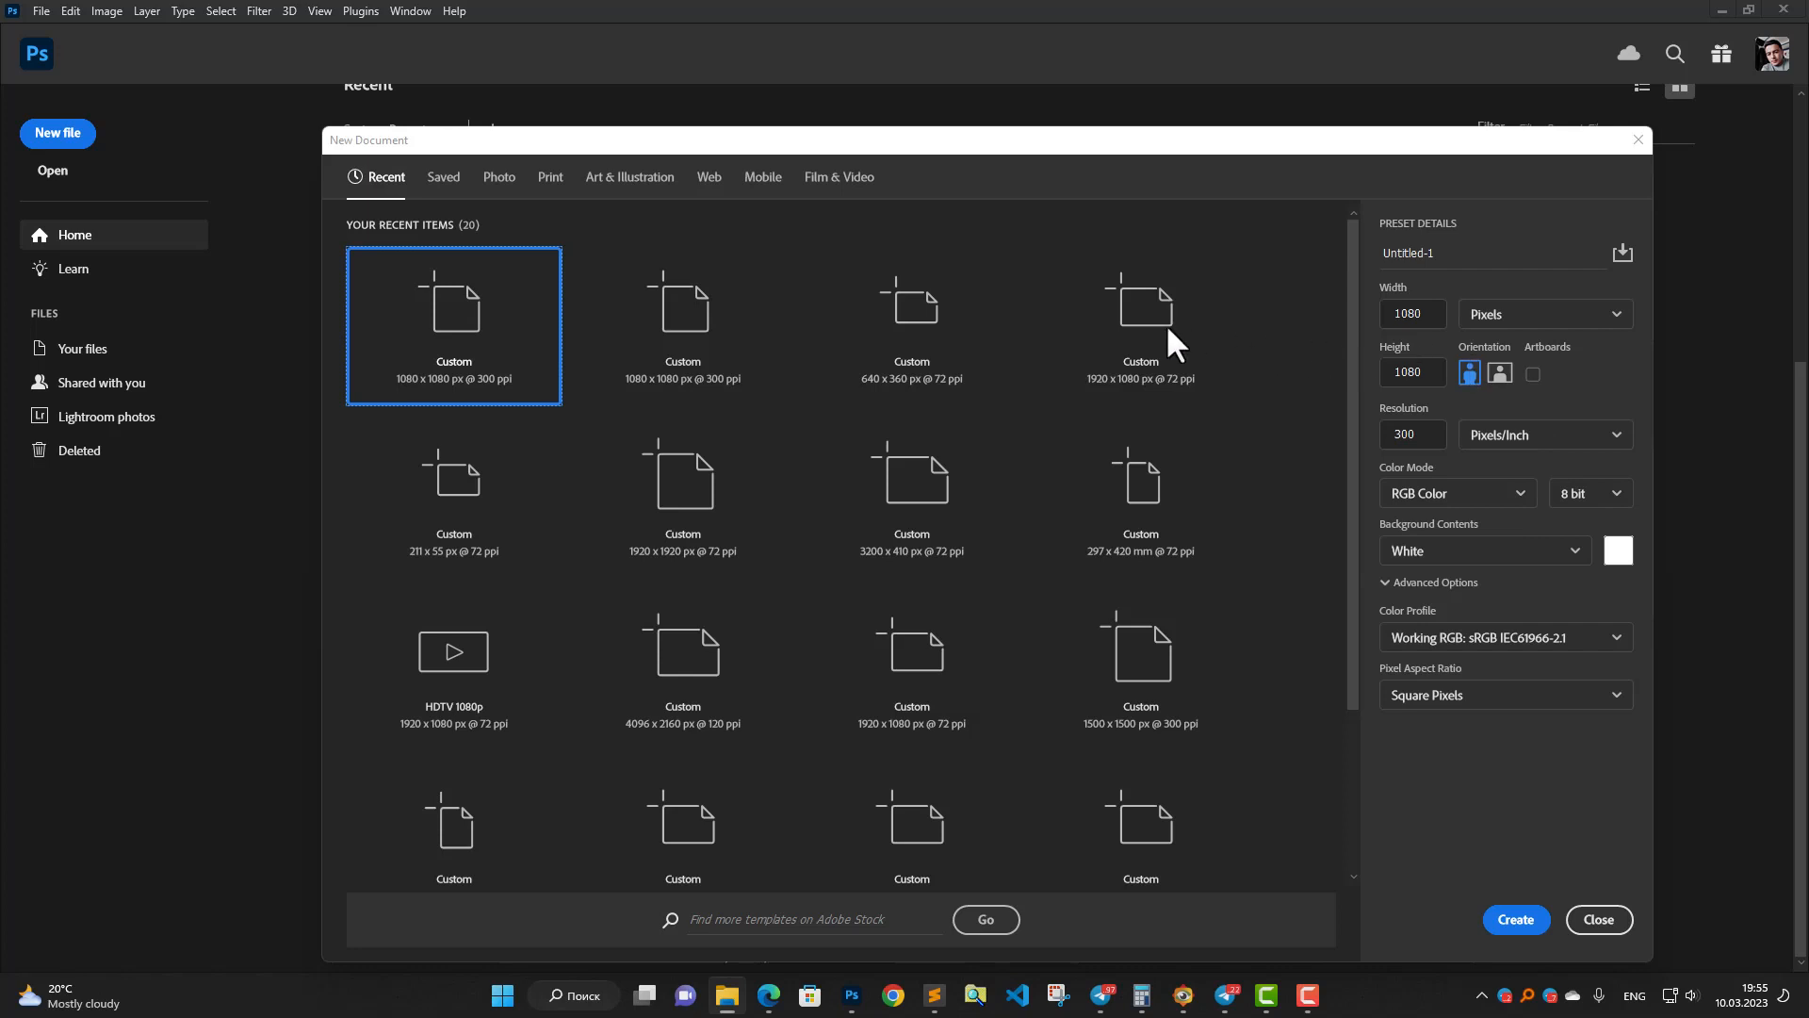
Create a new 1080 × 1080 px document at 300 pixels/inch in RGB color with a white background.
click(1421, 310)
double_click(1437, 315)
click(1442, 380)
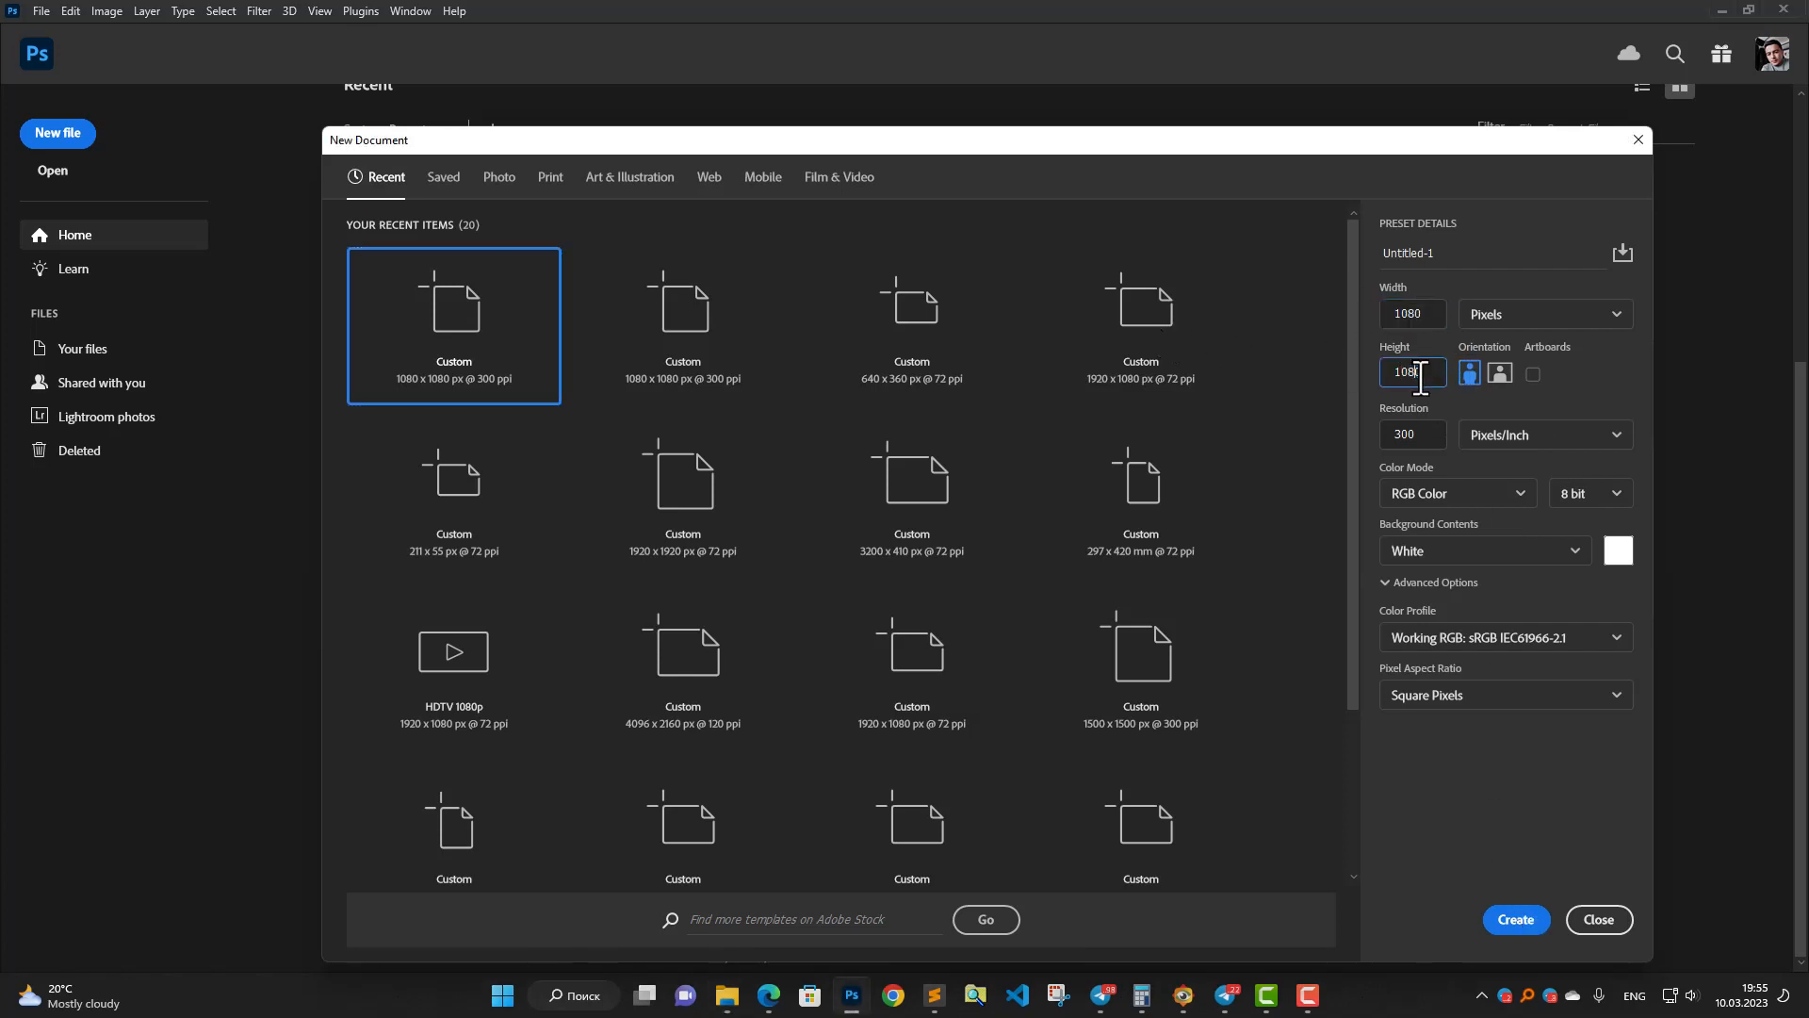
click(1515, 920)
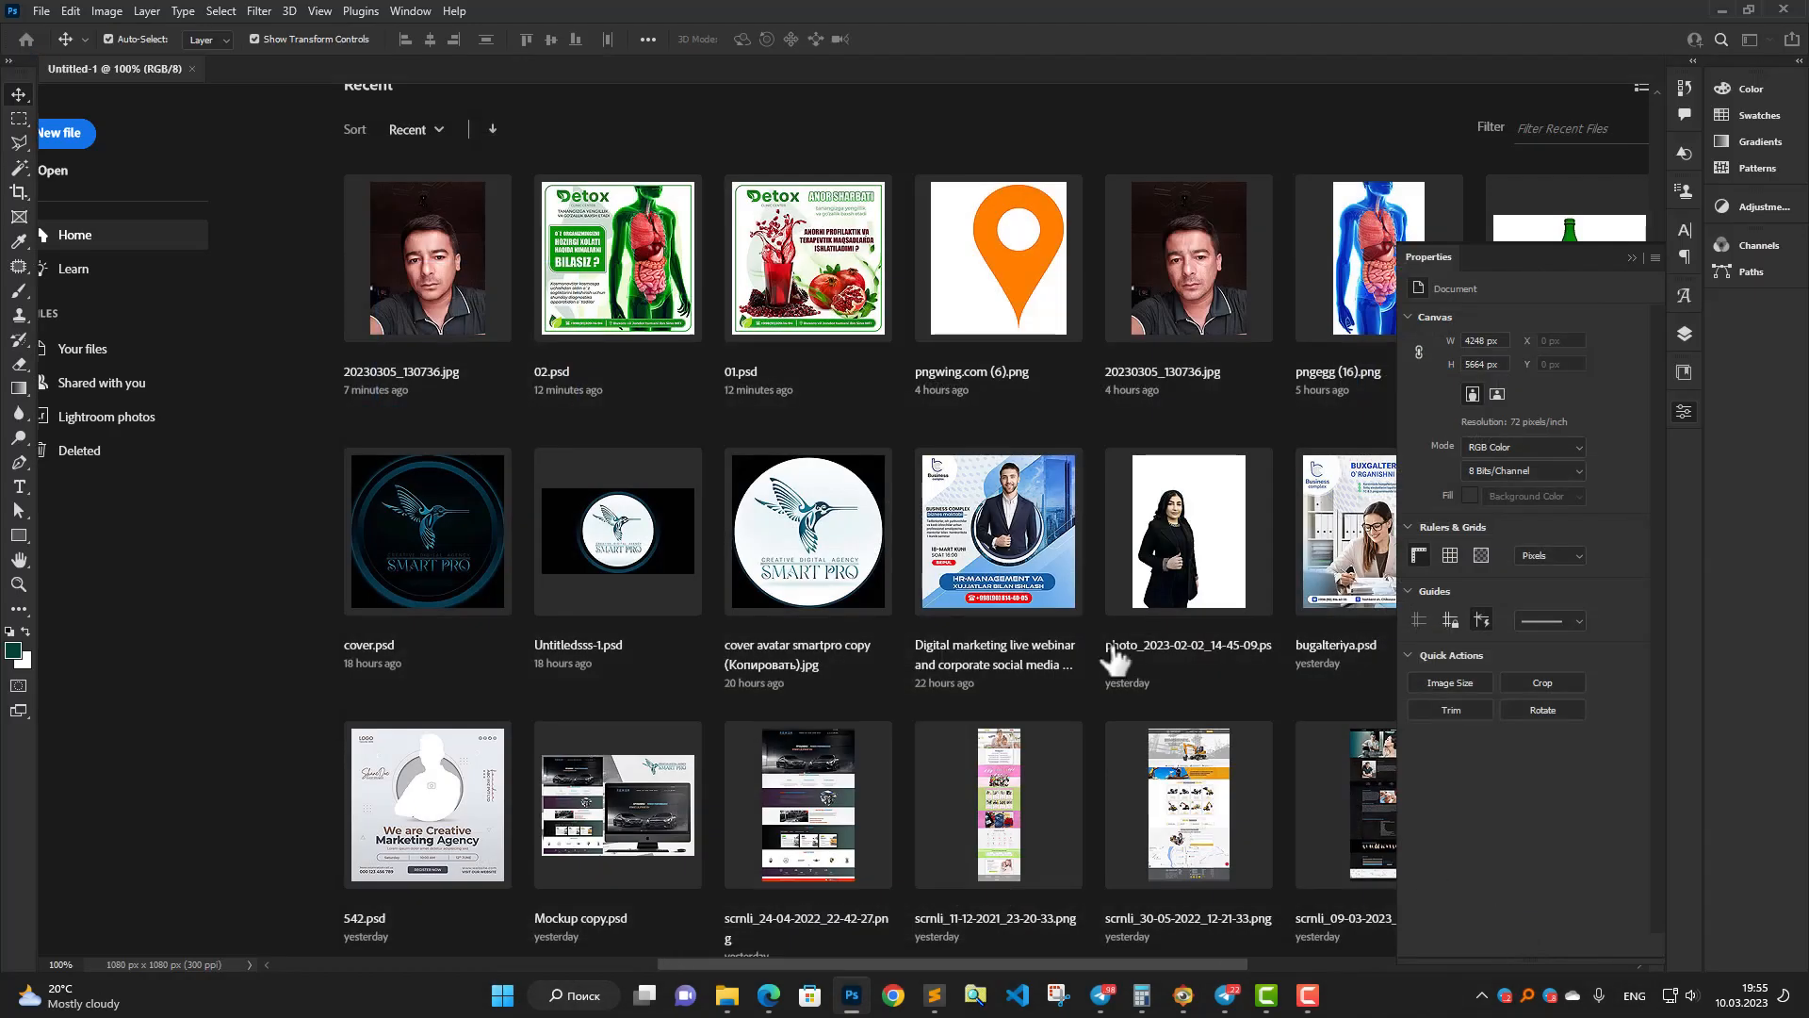
scroll(749, 495, up, 1)
drag(749, 496, 667, 589)
scroll(679, 568, down, 1)
drag(700, 521, 760, 460)
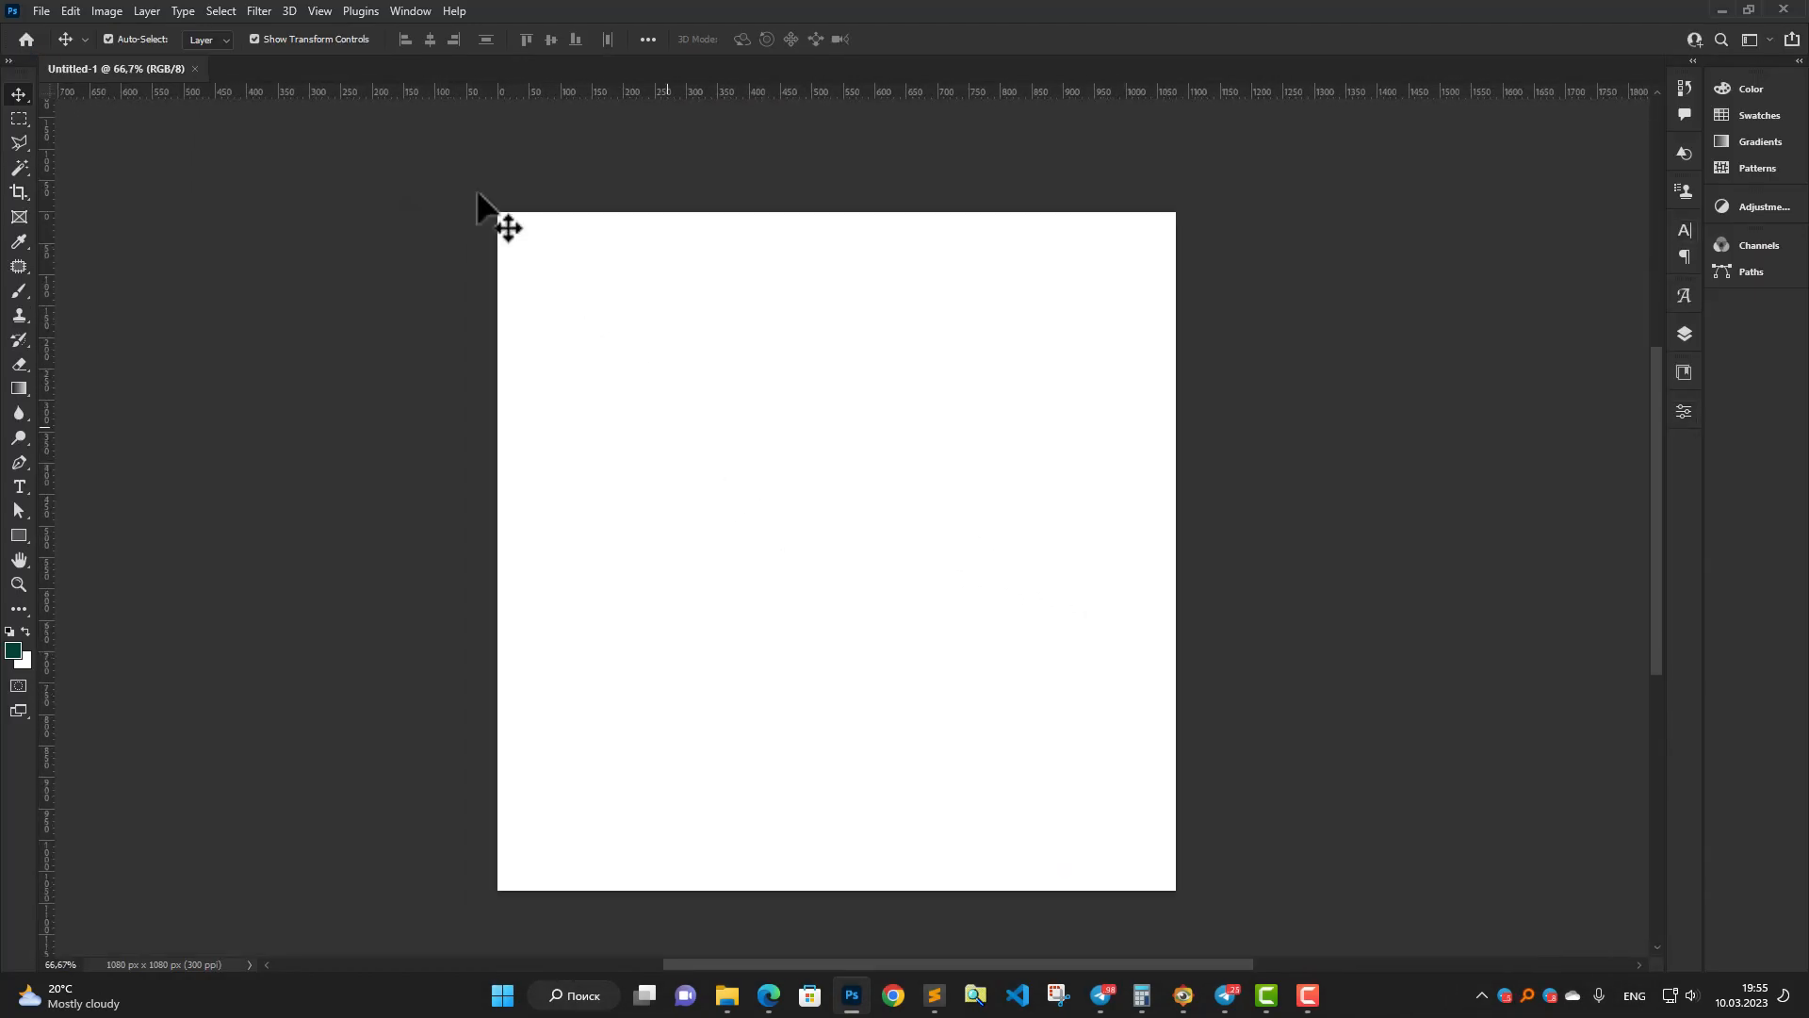
click(256, 11)
mouse_move(320, 11)
click(383, 573)
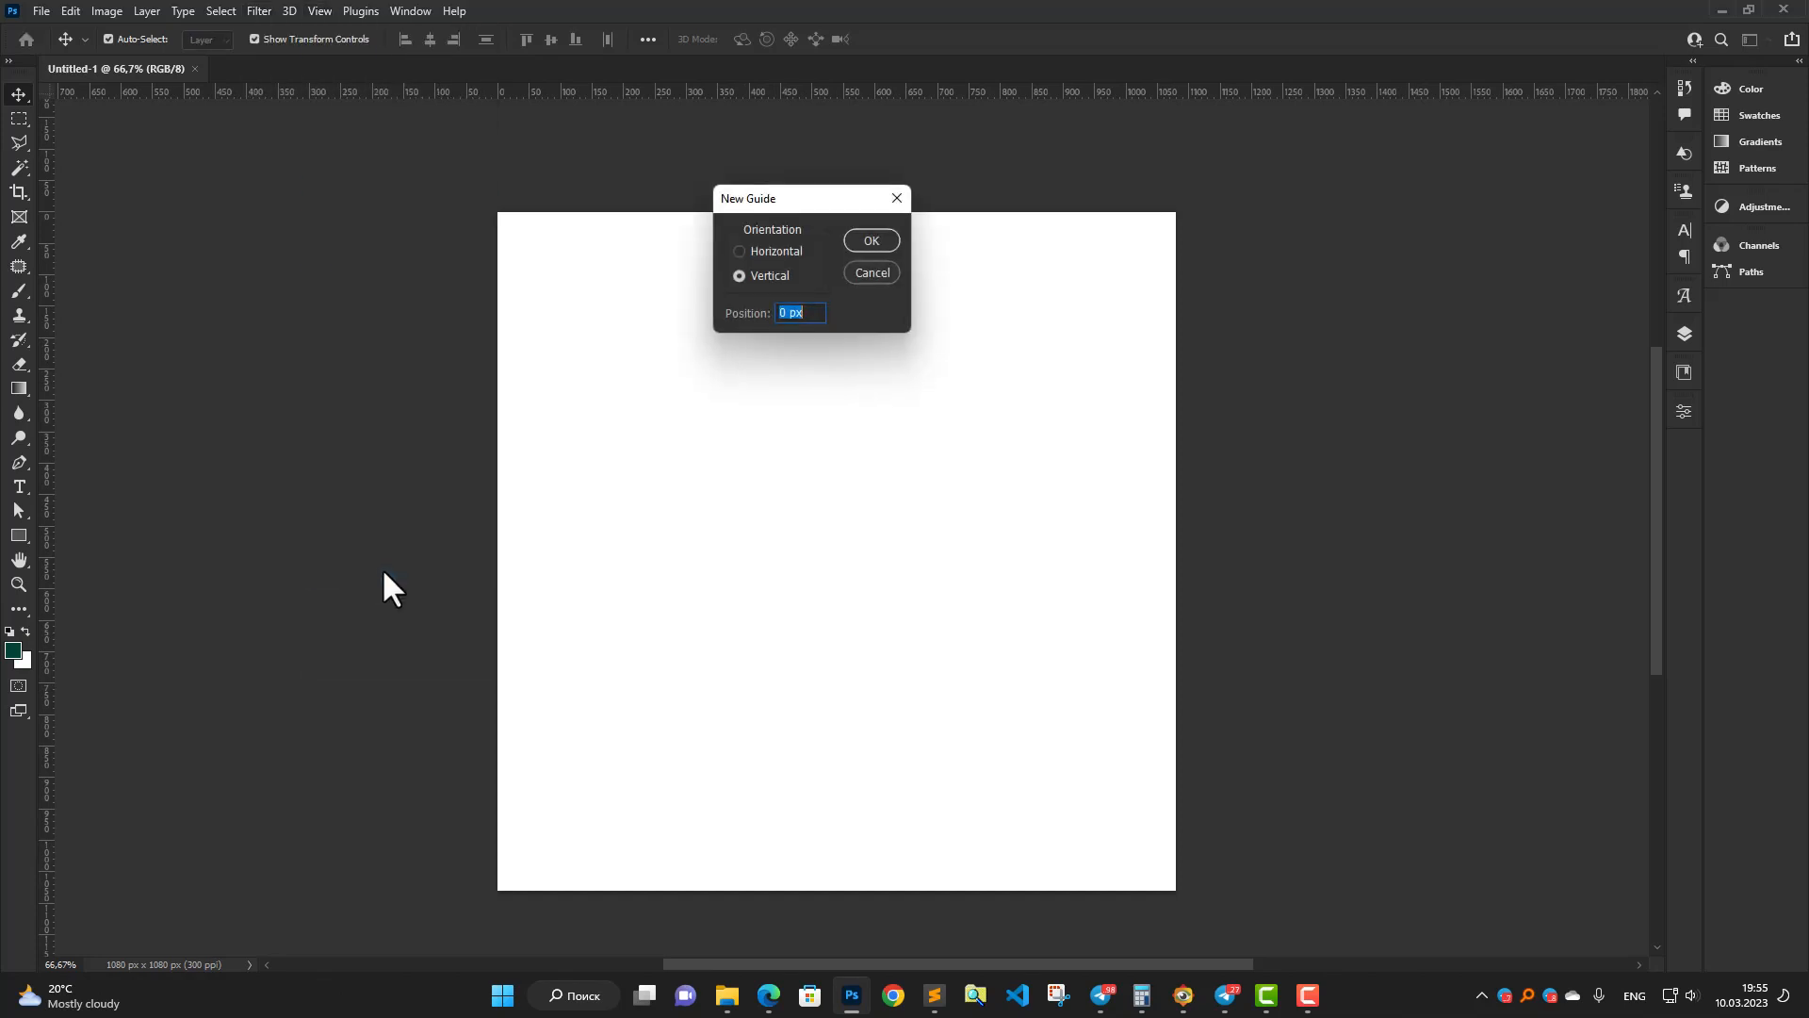
click(871, 273)
Add a new guide layout with 50 px margins on all four sides of the canvas.
click(320, 12)
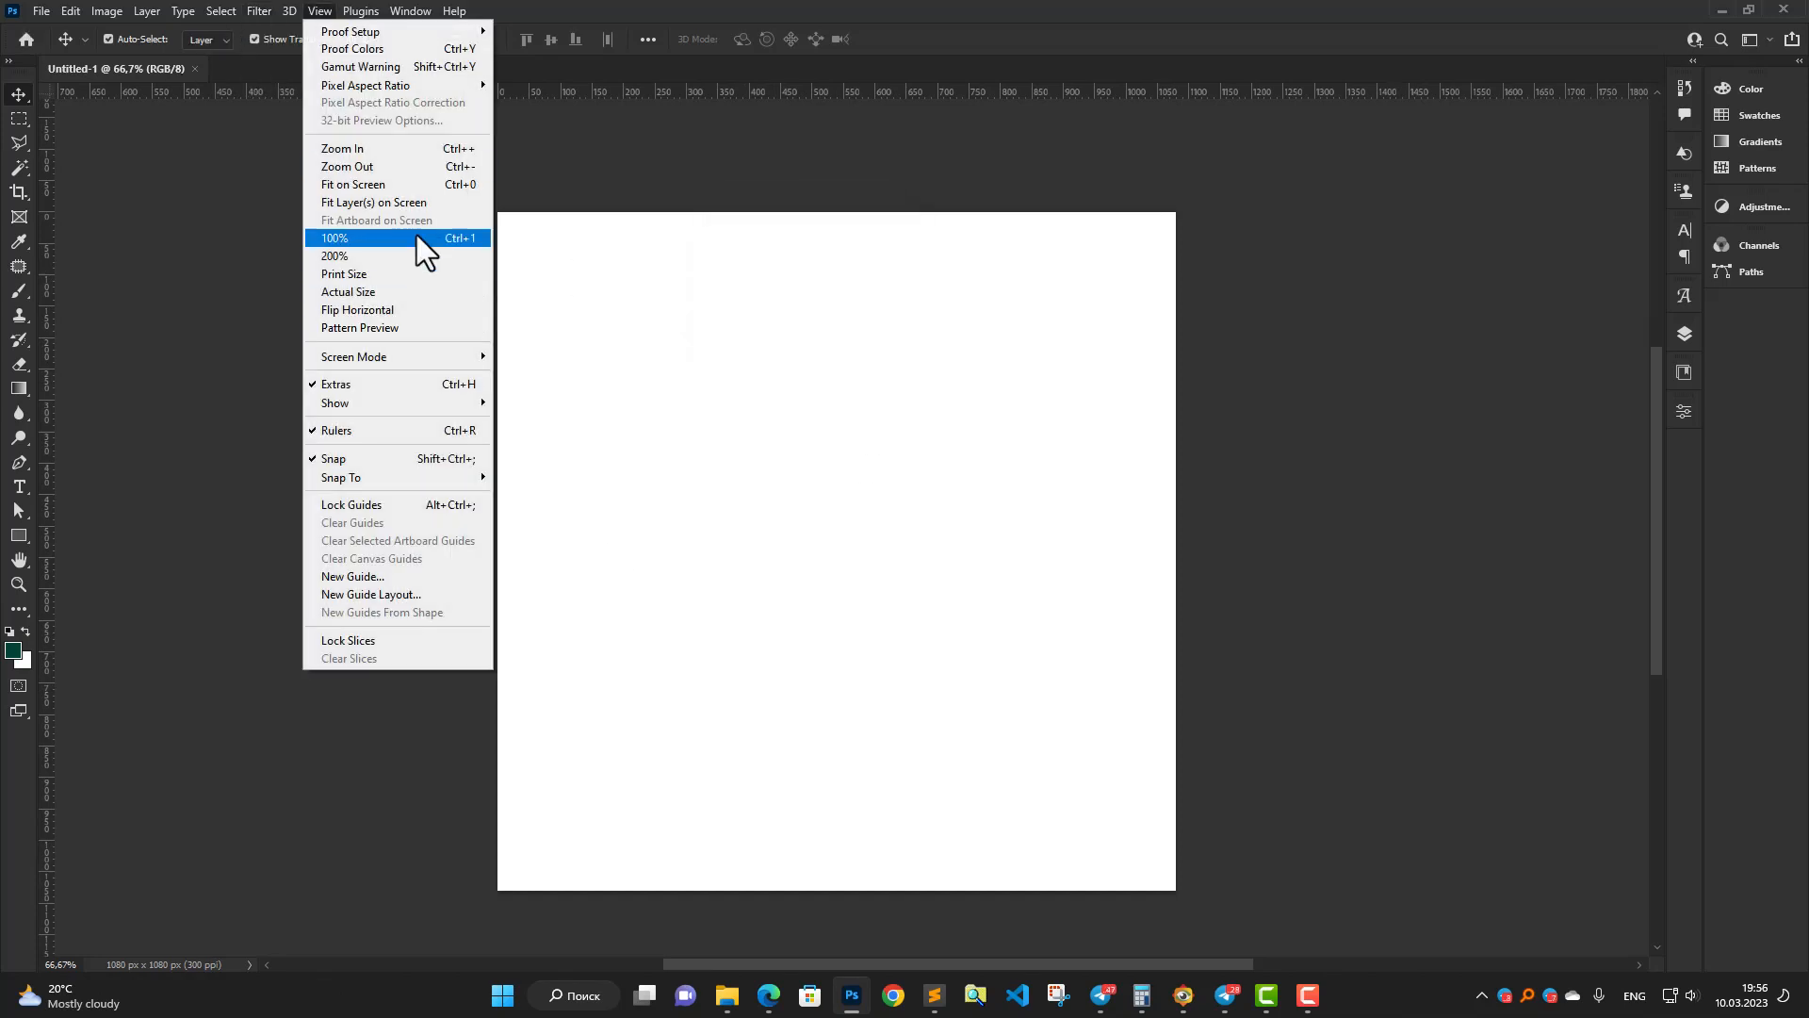
click(371, 594)
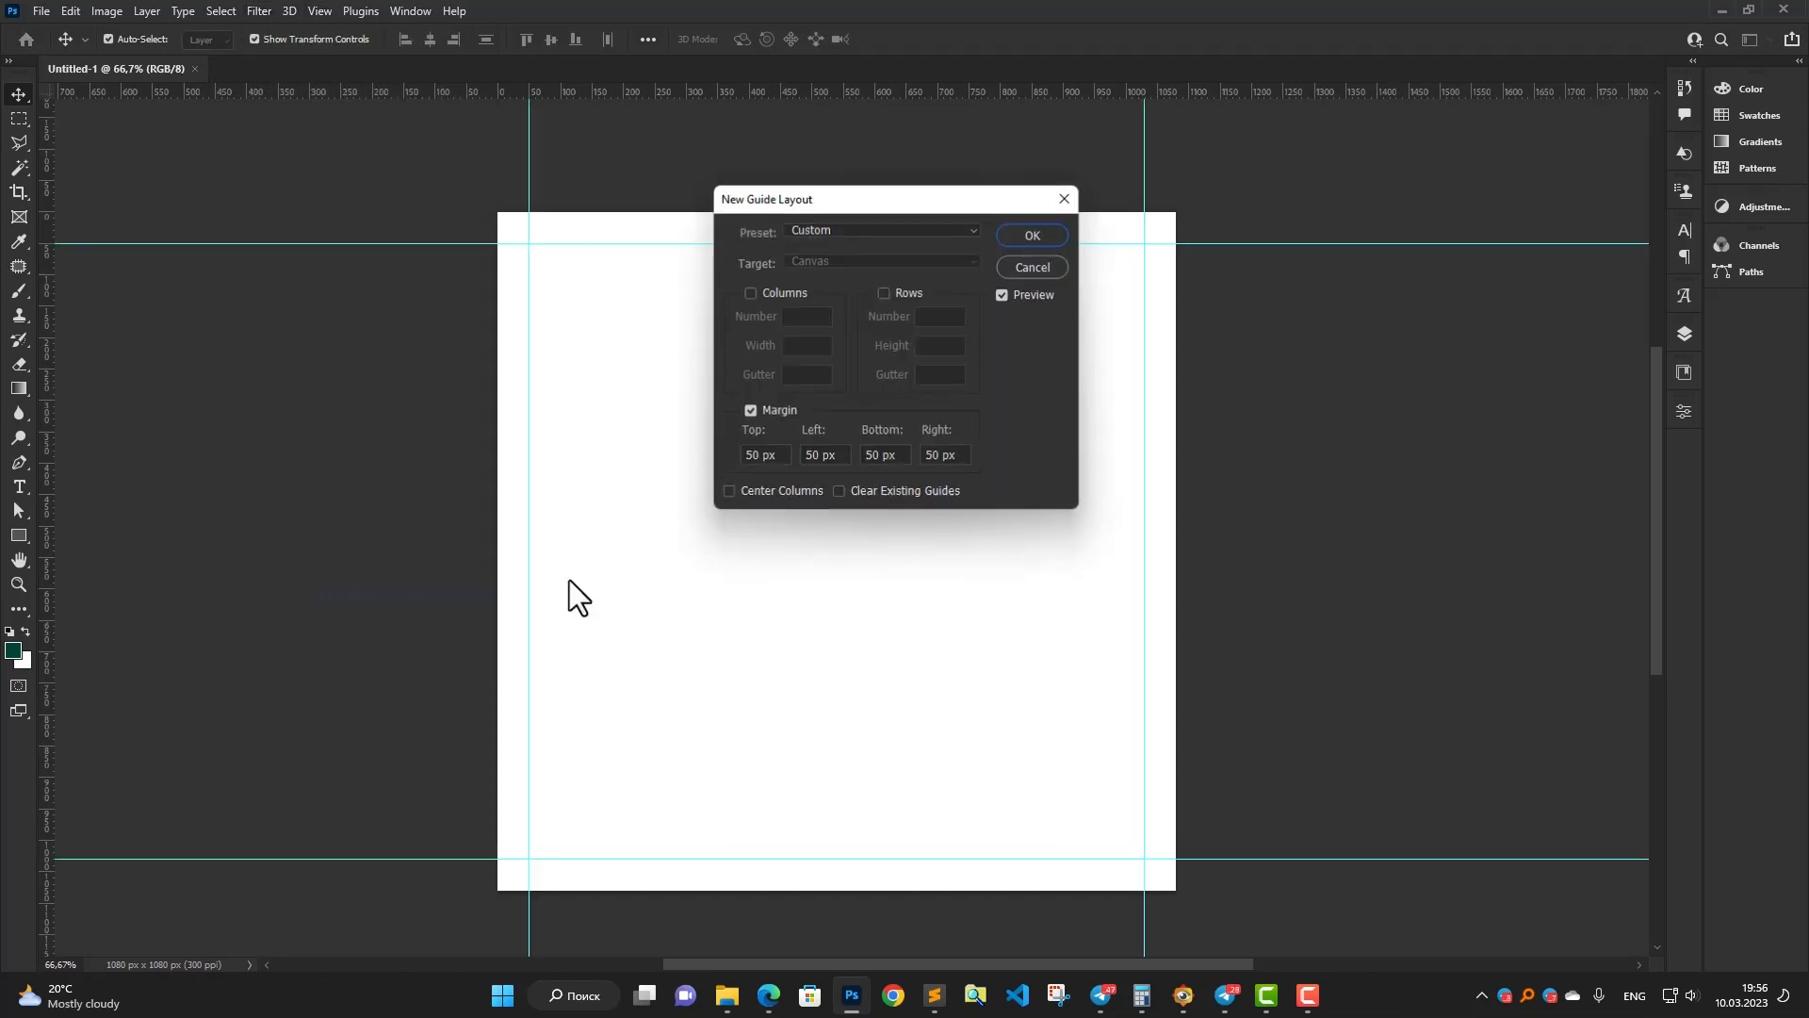
double_click(751, 455)
click(750, 411)
click(750, 411)
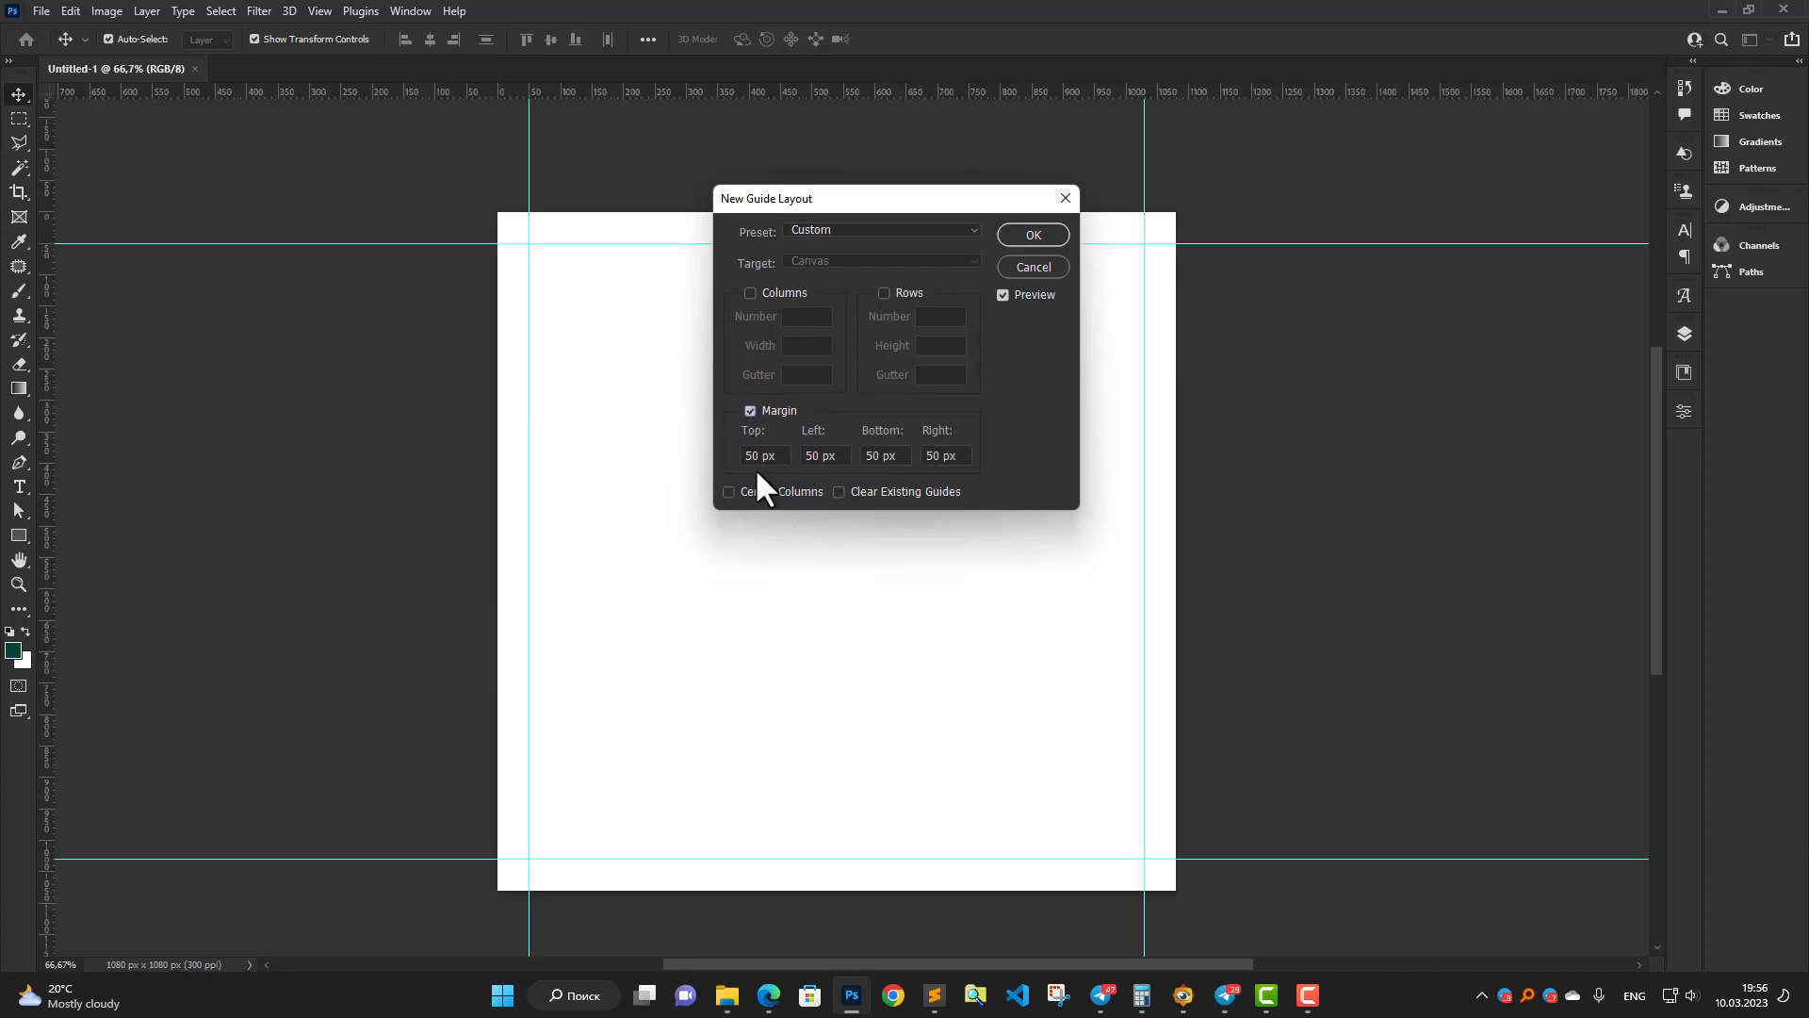
click(1033, 239)
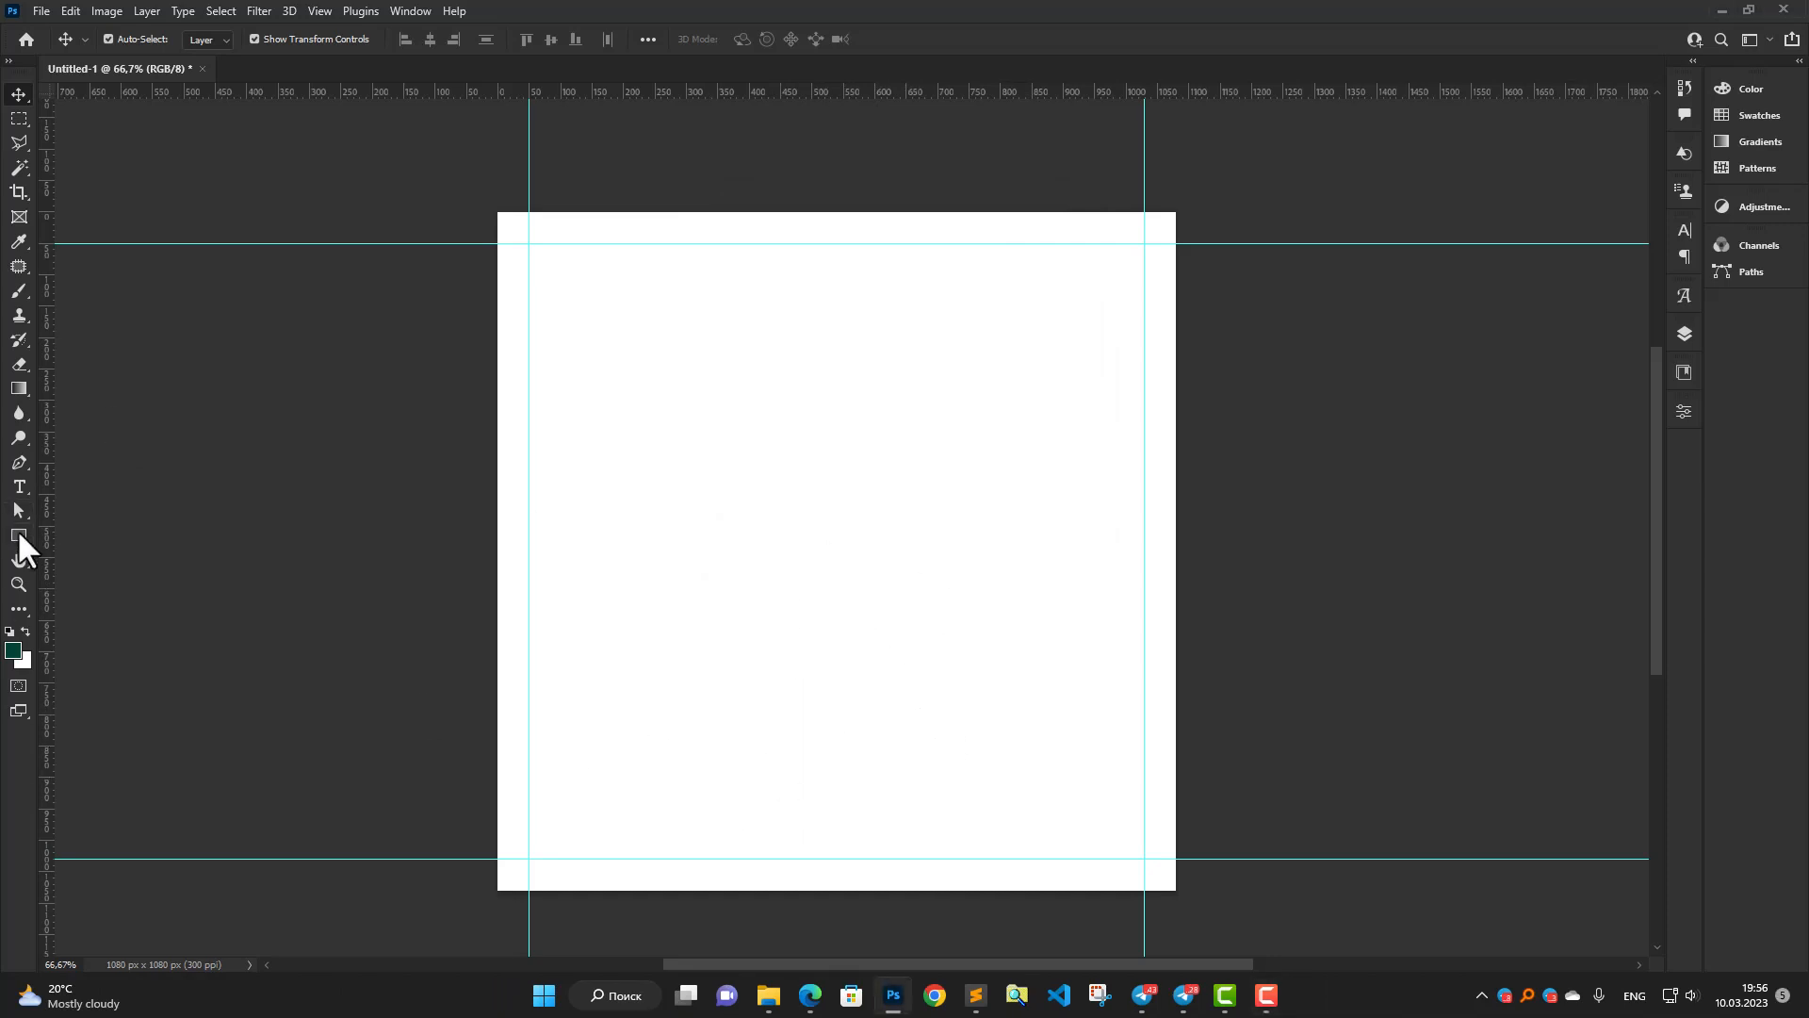
Set the Rectangle tool to no fill and open the color picker for its stroke.
click(18, 535)
click(209, 38)
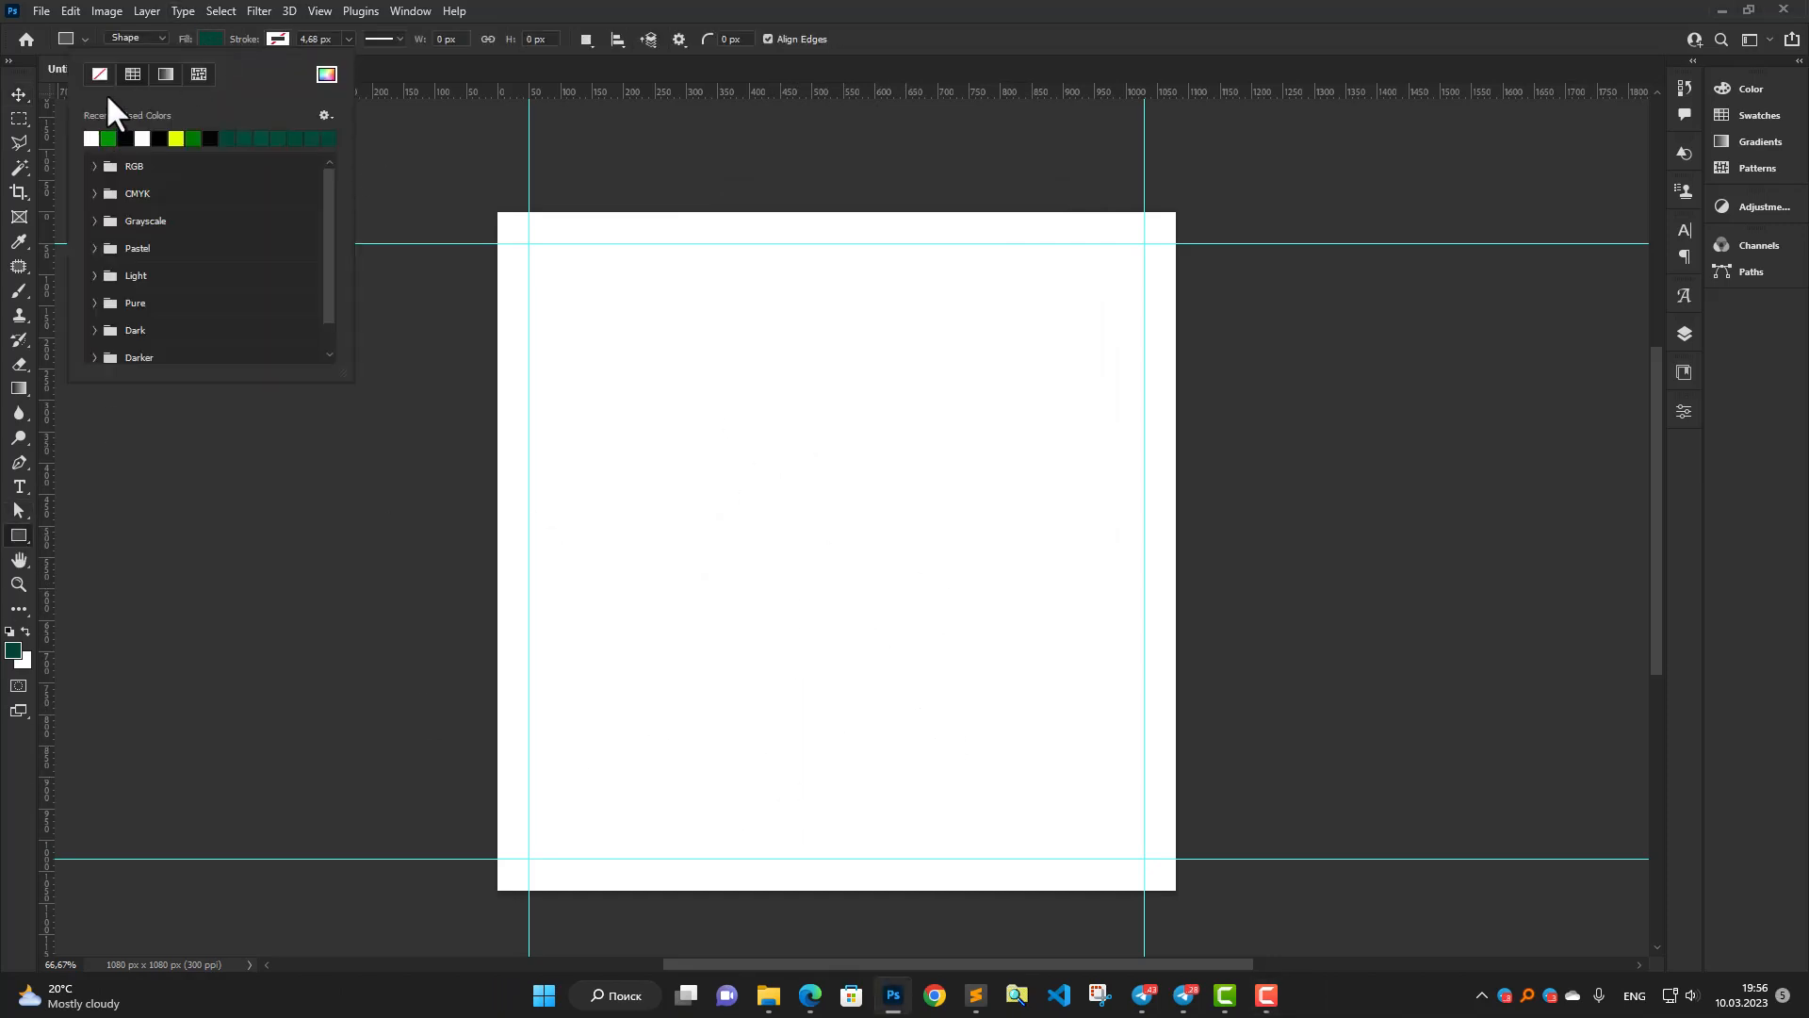
click(275, 40)
click(275, 40)
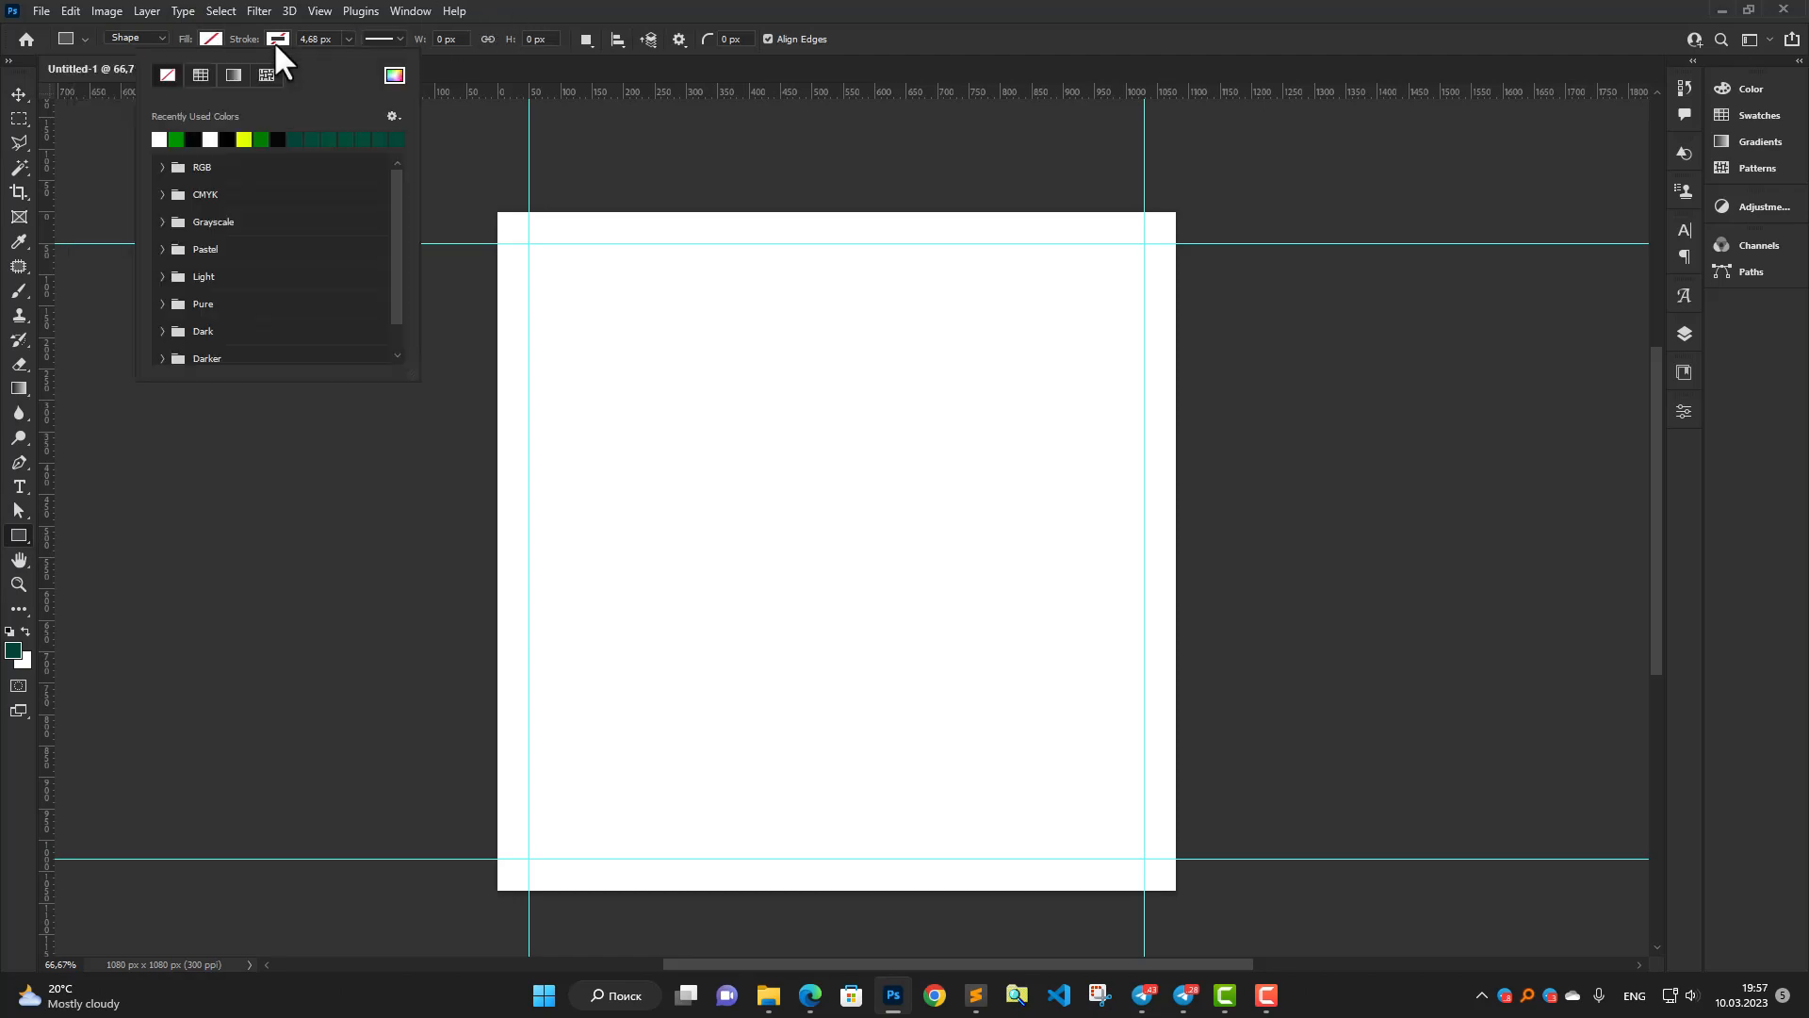
click(394, 74)
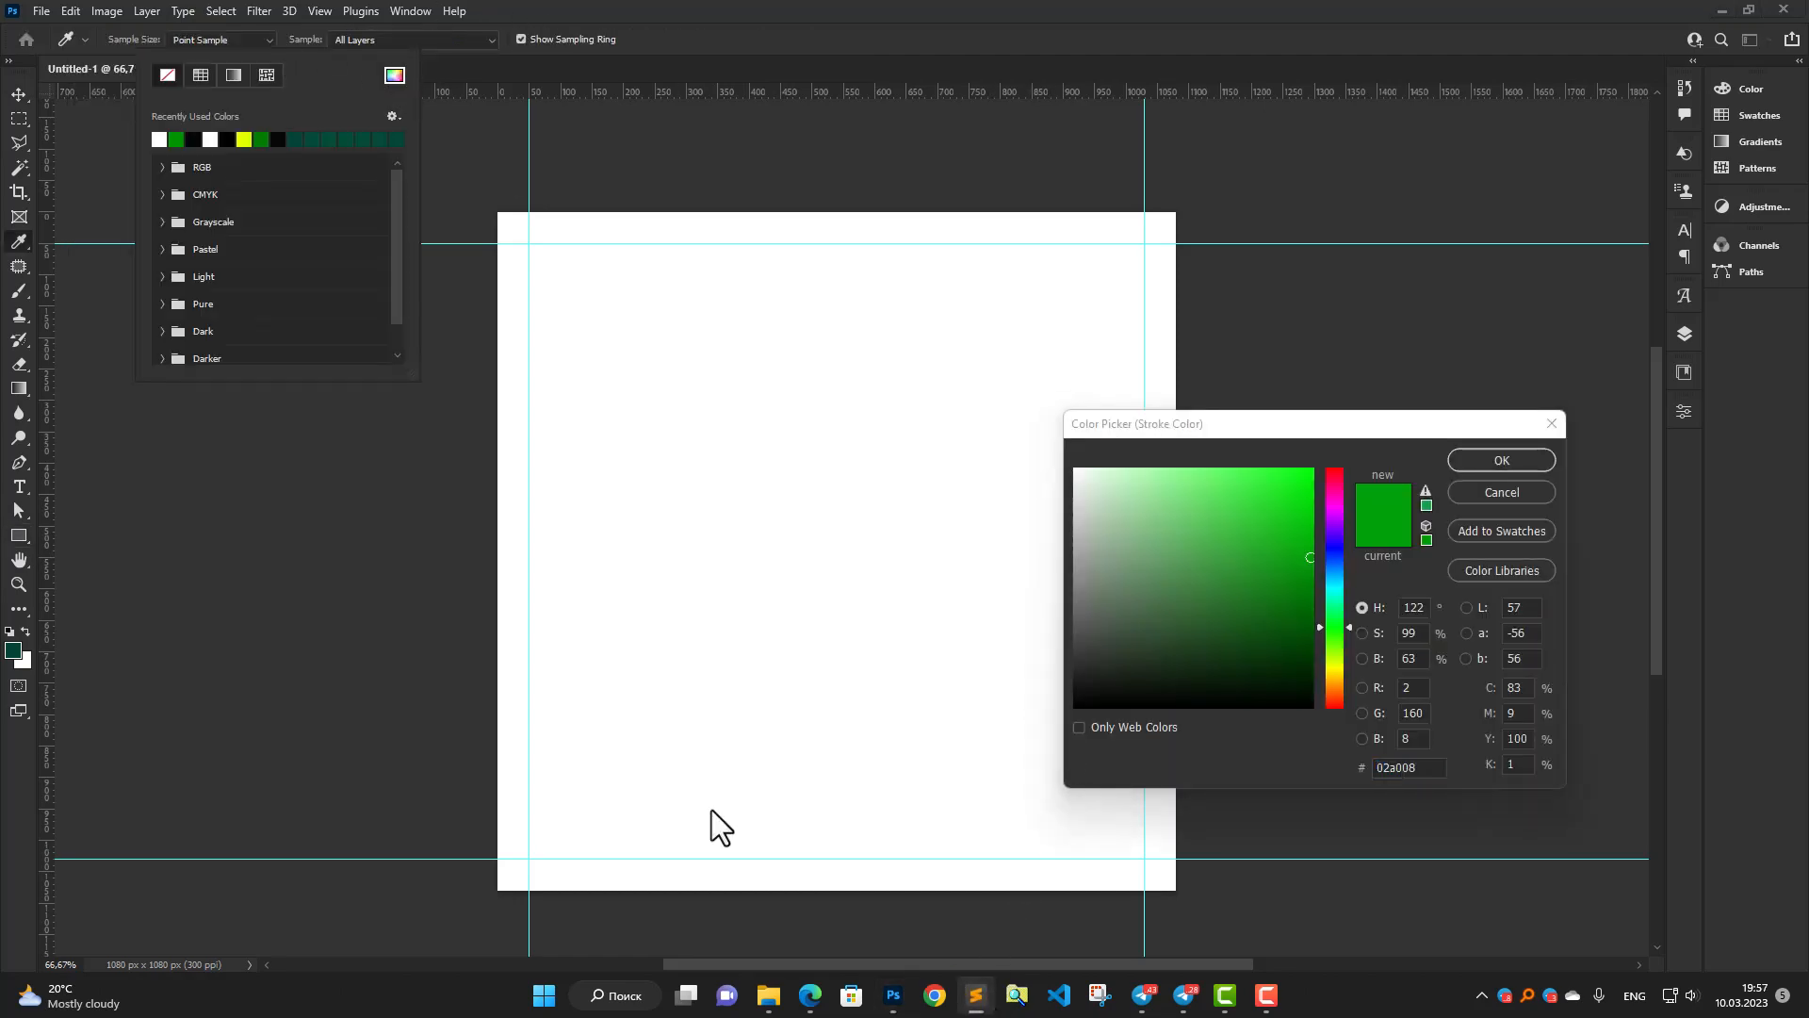
Switch to Sublime Text and copy the hex color code 009800 from the notes.
key(alt+Tab)
click(414, 488)
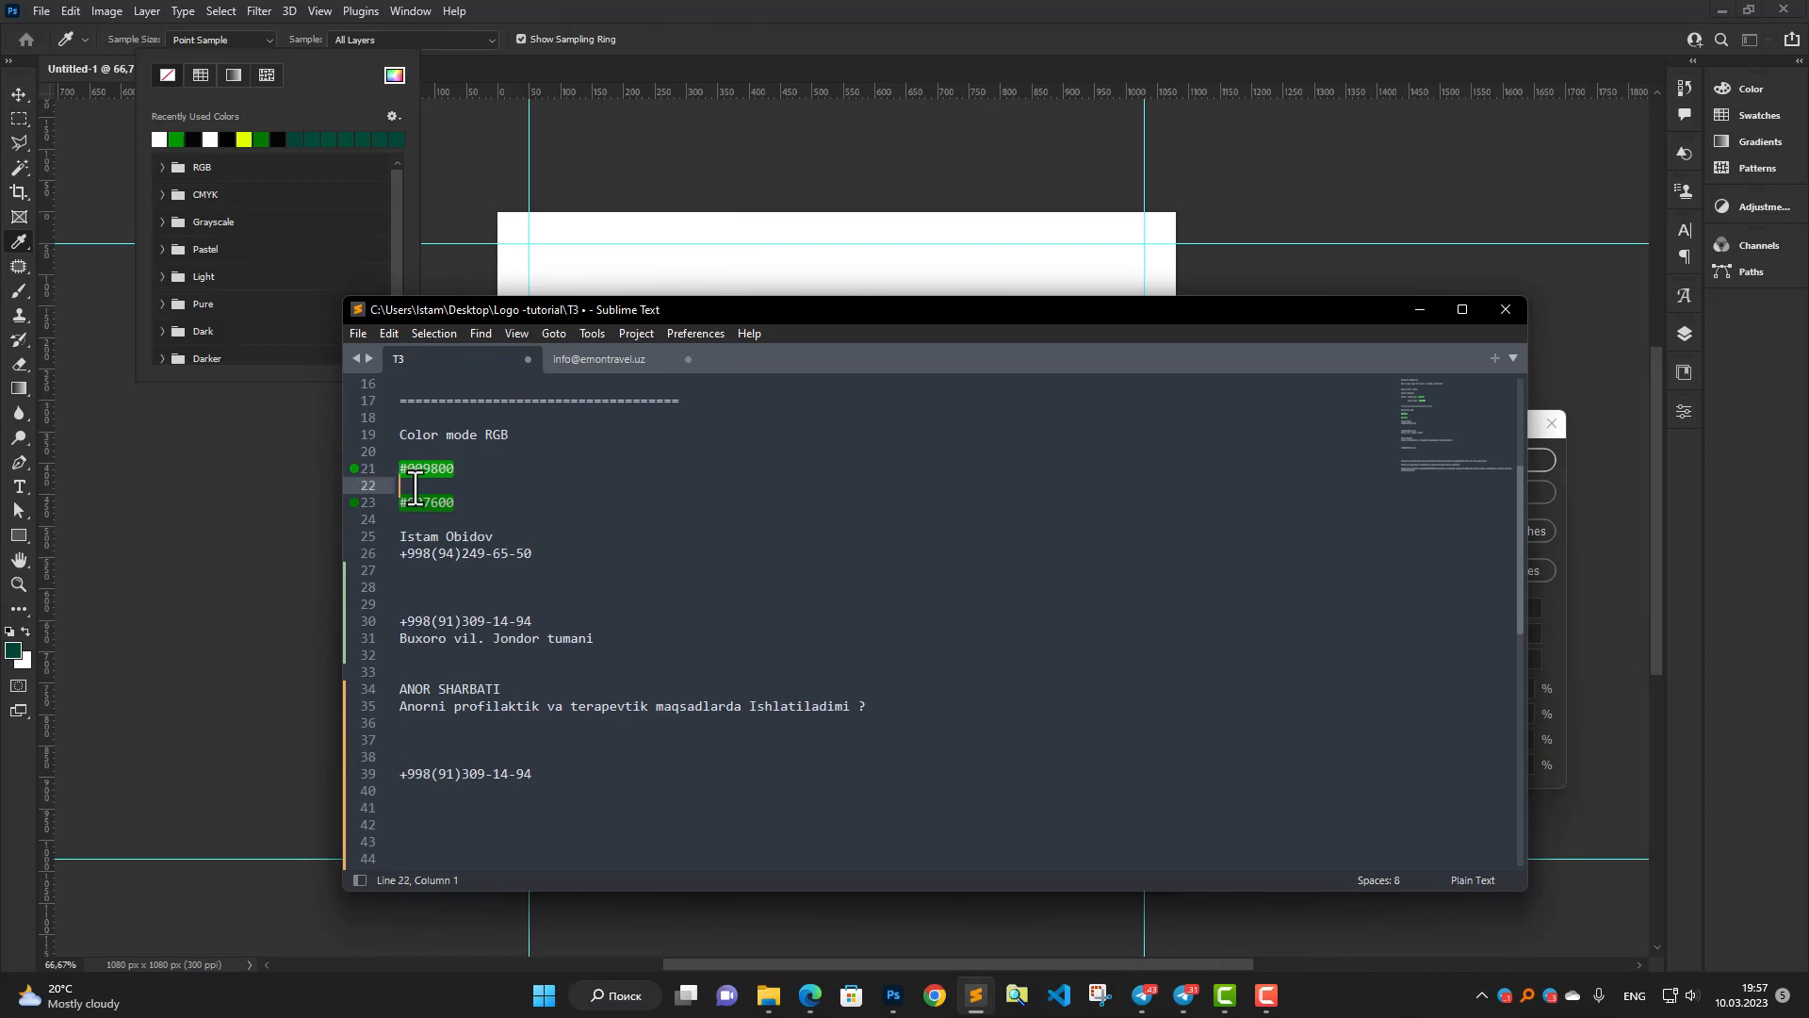
double_click(448, 468)
key(ctrl+c)
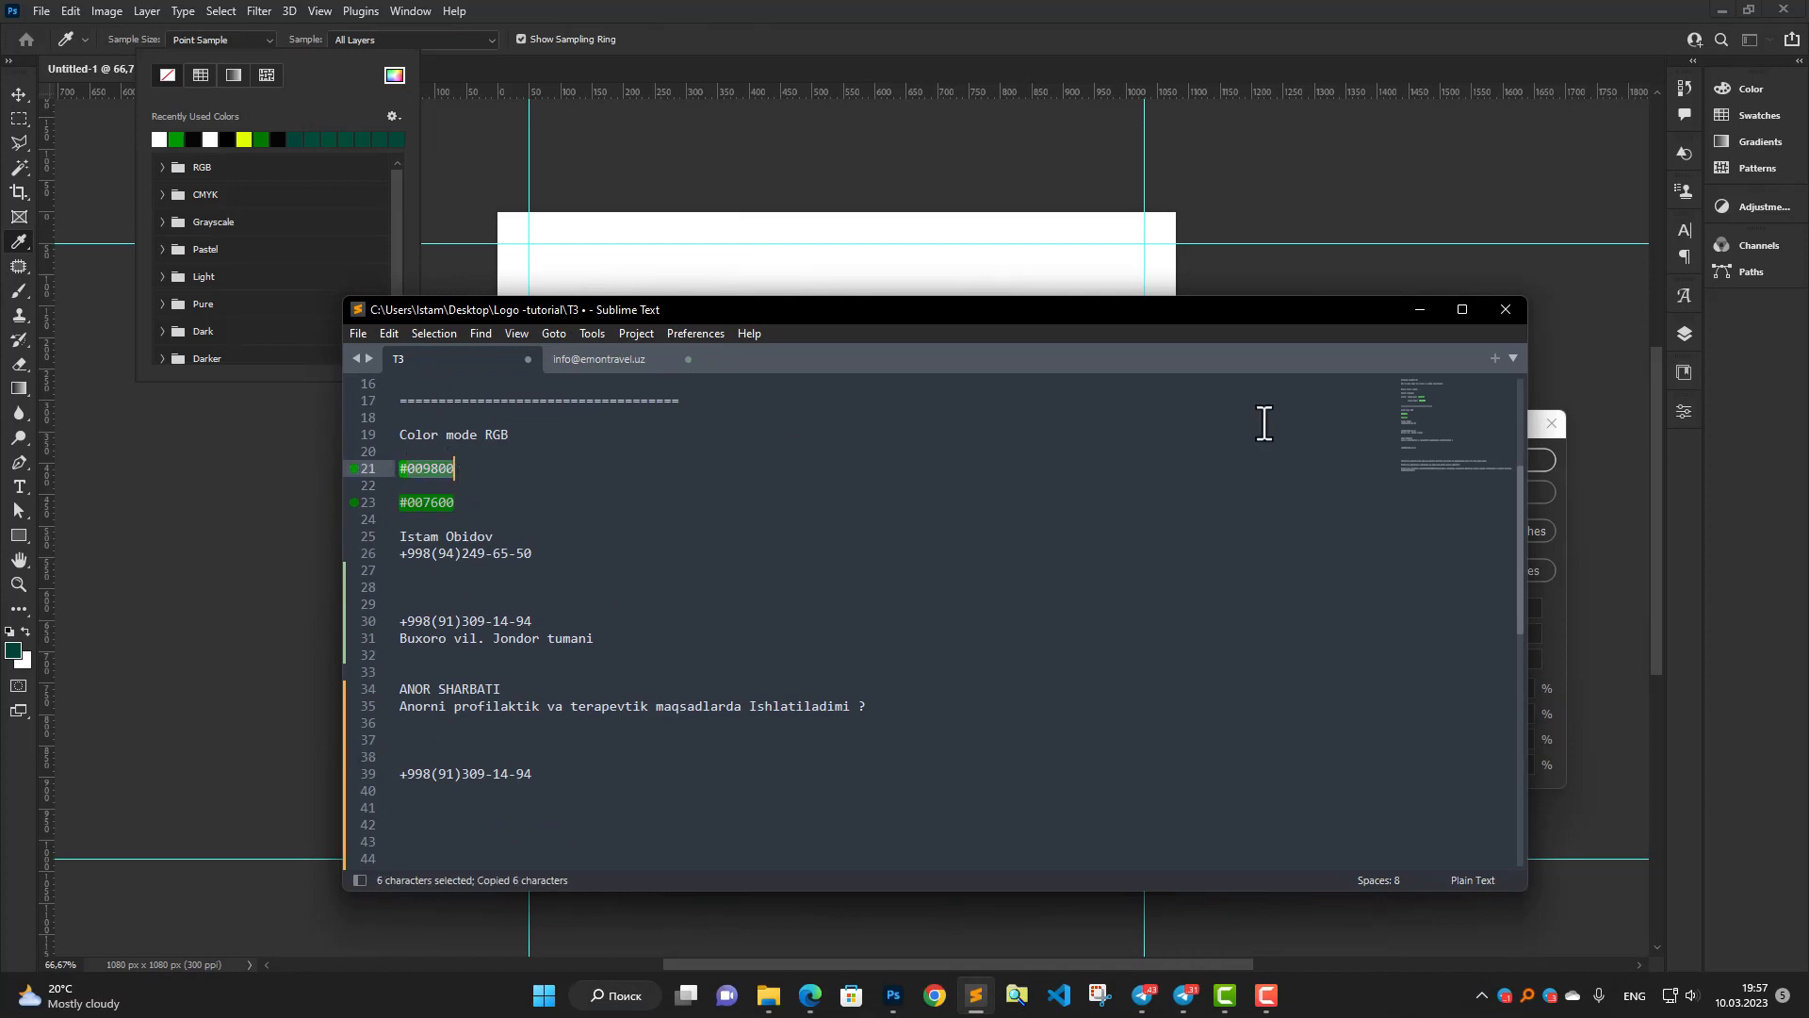
Return to Photoshop and set the rectangle's stroke color to the copied hex code 009800.
click(1420, 309)
click(1414, 767)
key(ctrl+v)
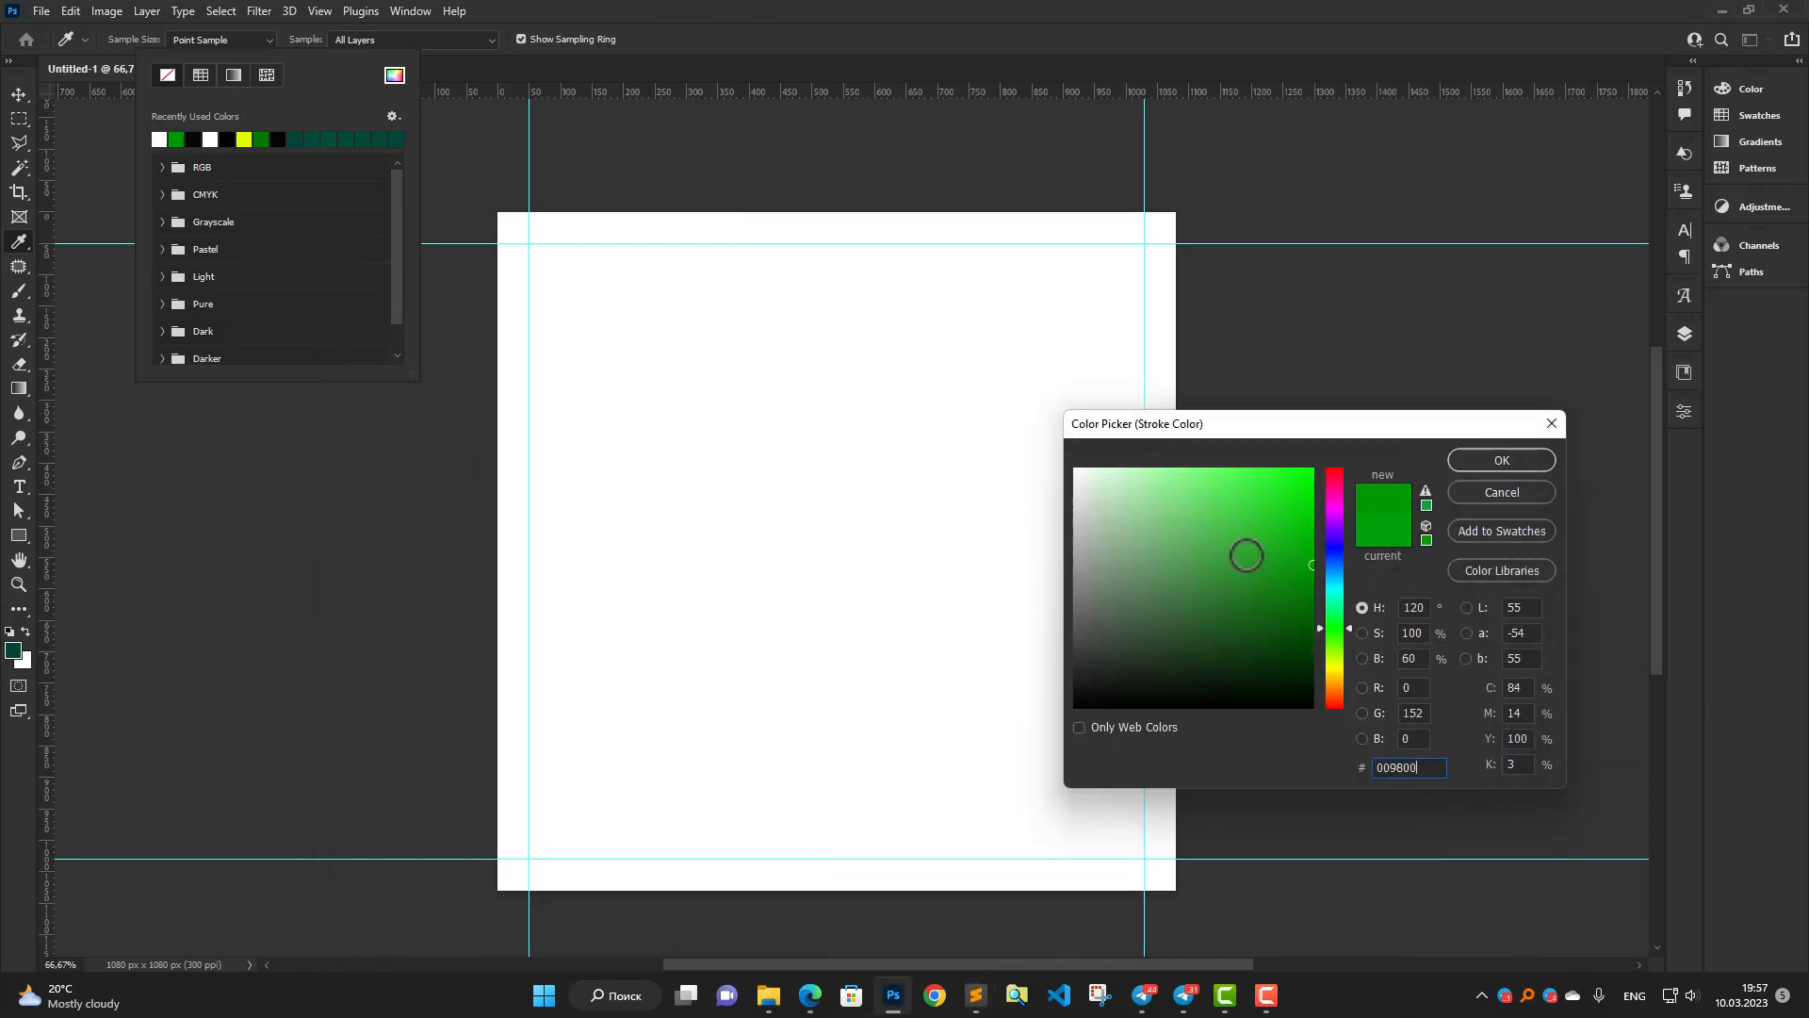
click(1480, 460)
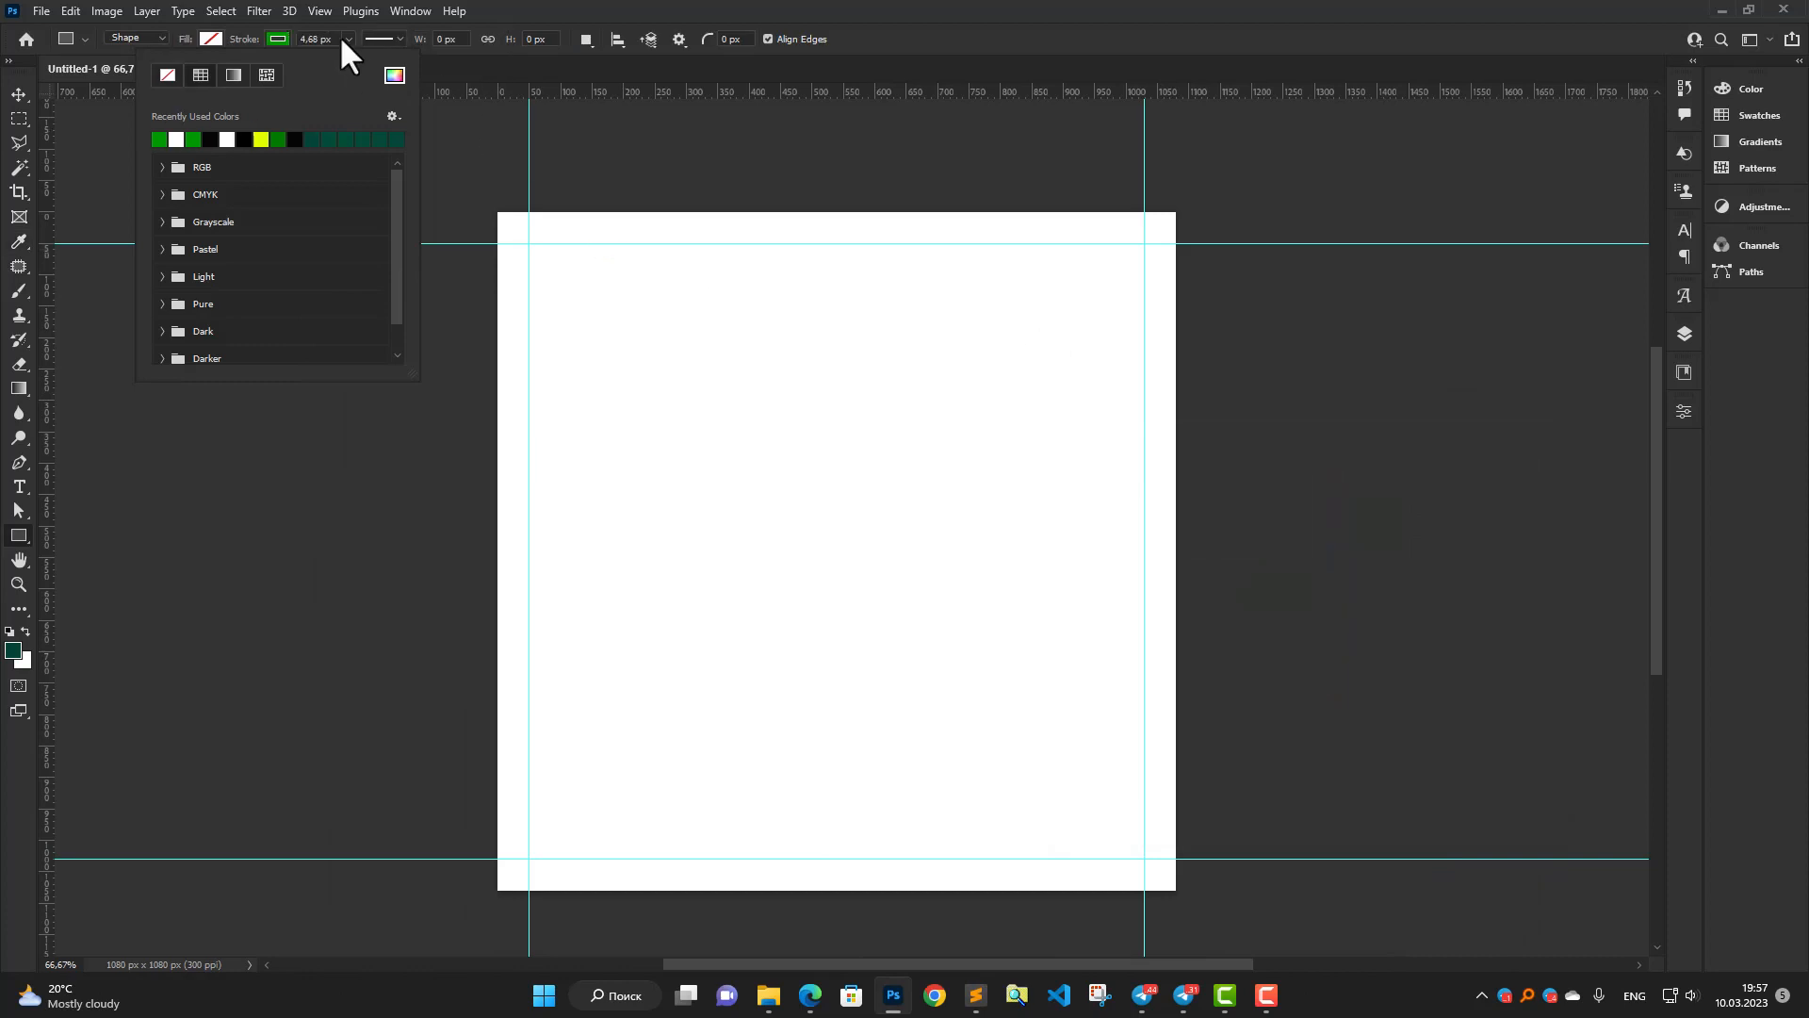
Create a 1030 × 1030 px rectangle and center it on the canvas at X 25 px, Y 25 px.
click(585, 290)
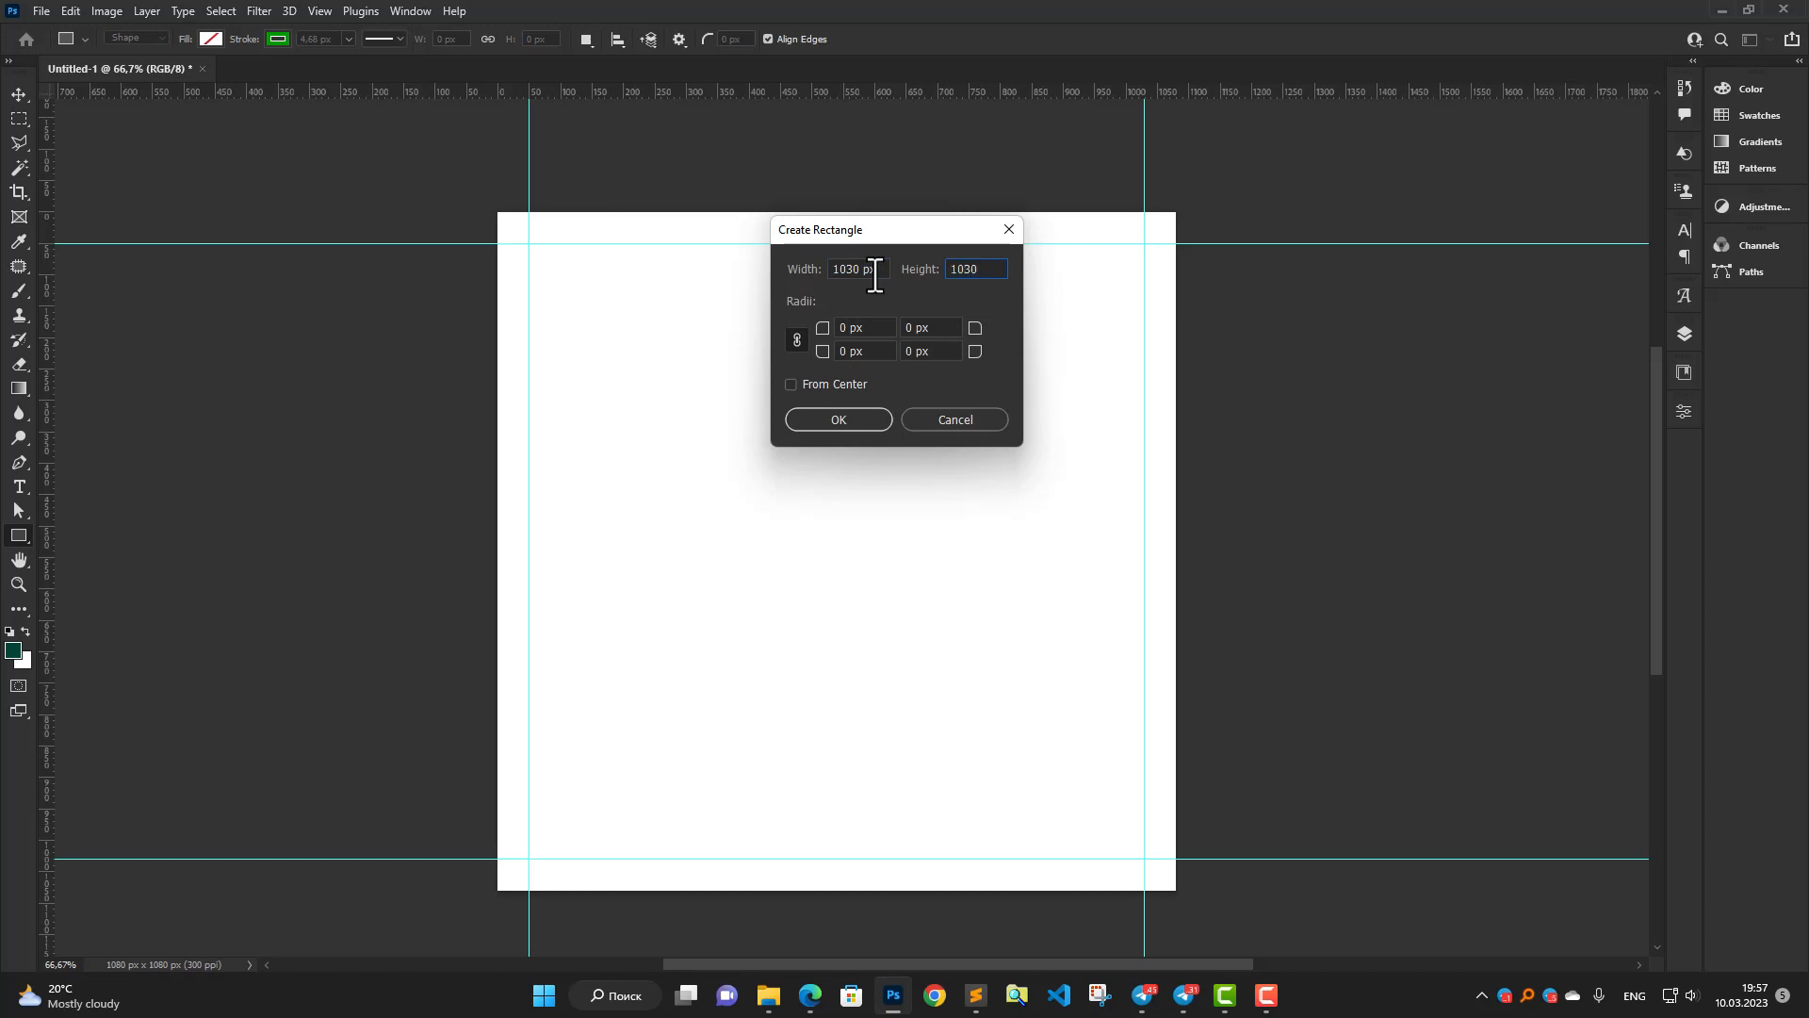
click(838, 420)
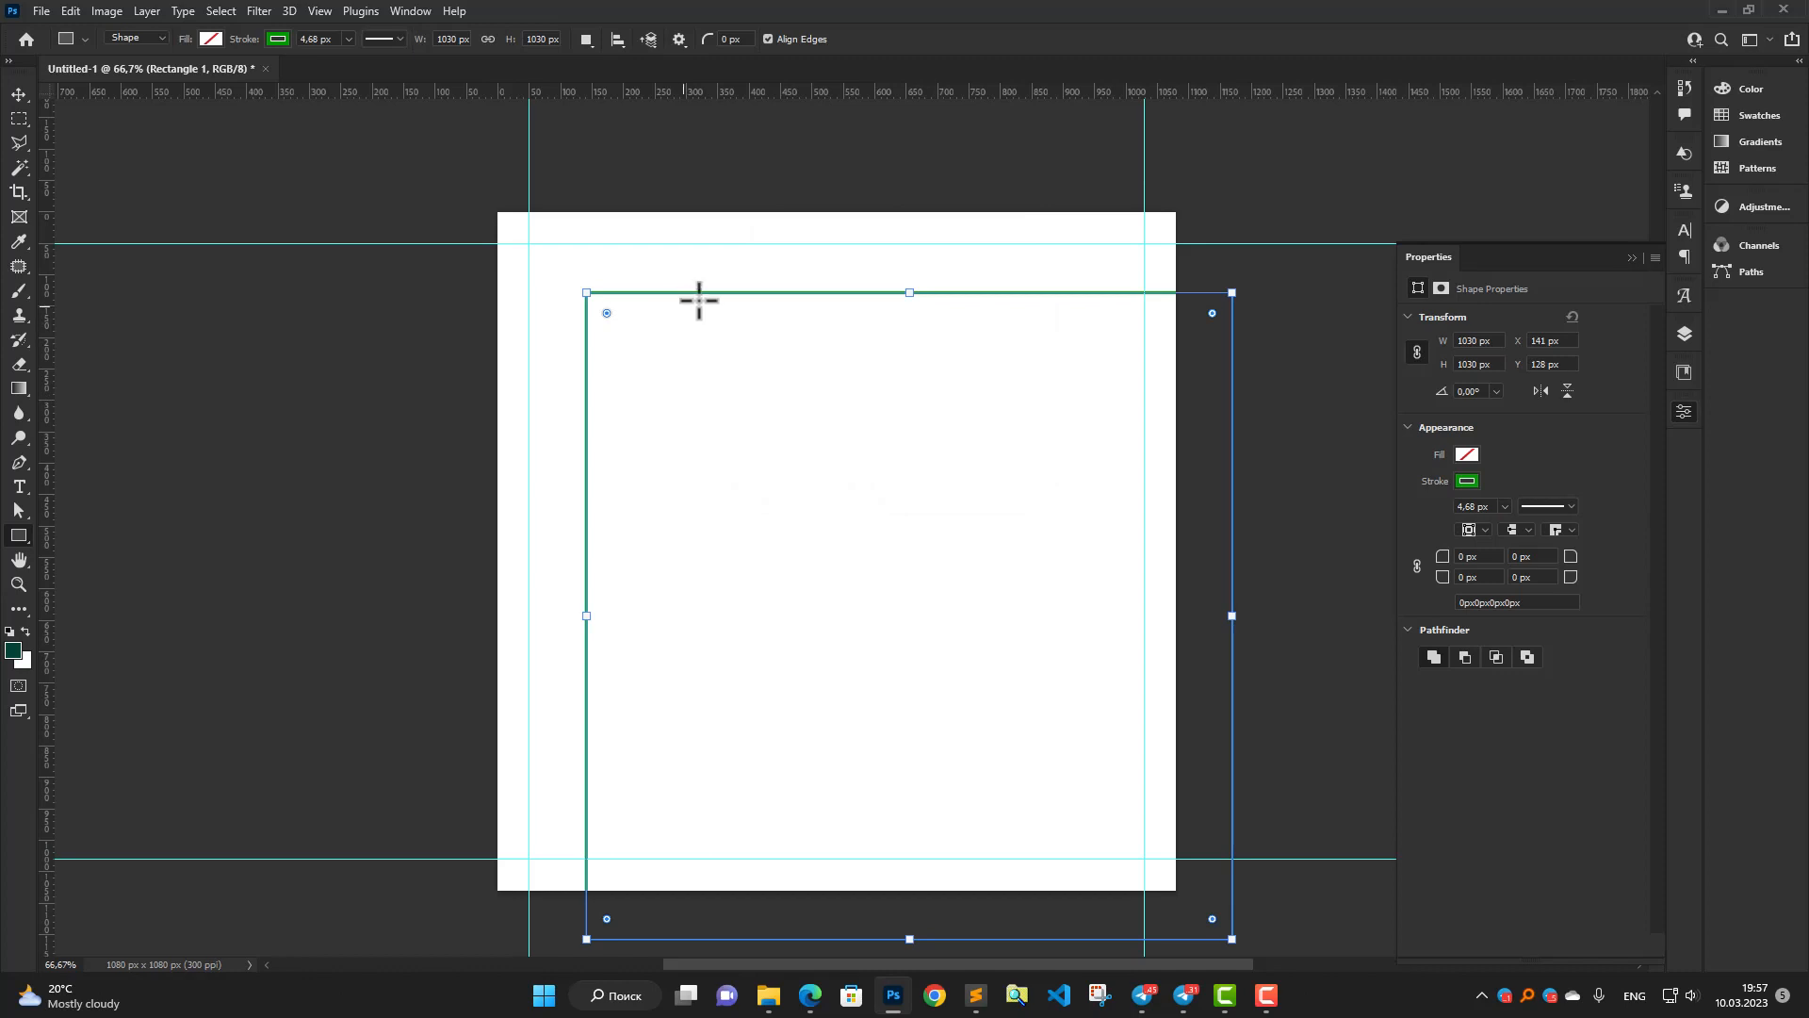
key(v)
drag(690, 303, 623, 233)
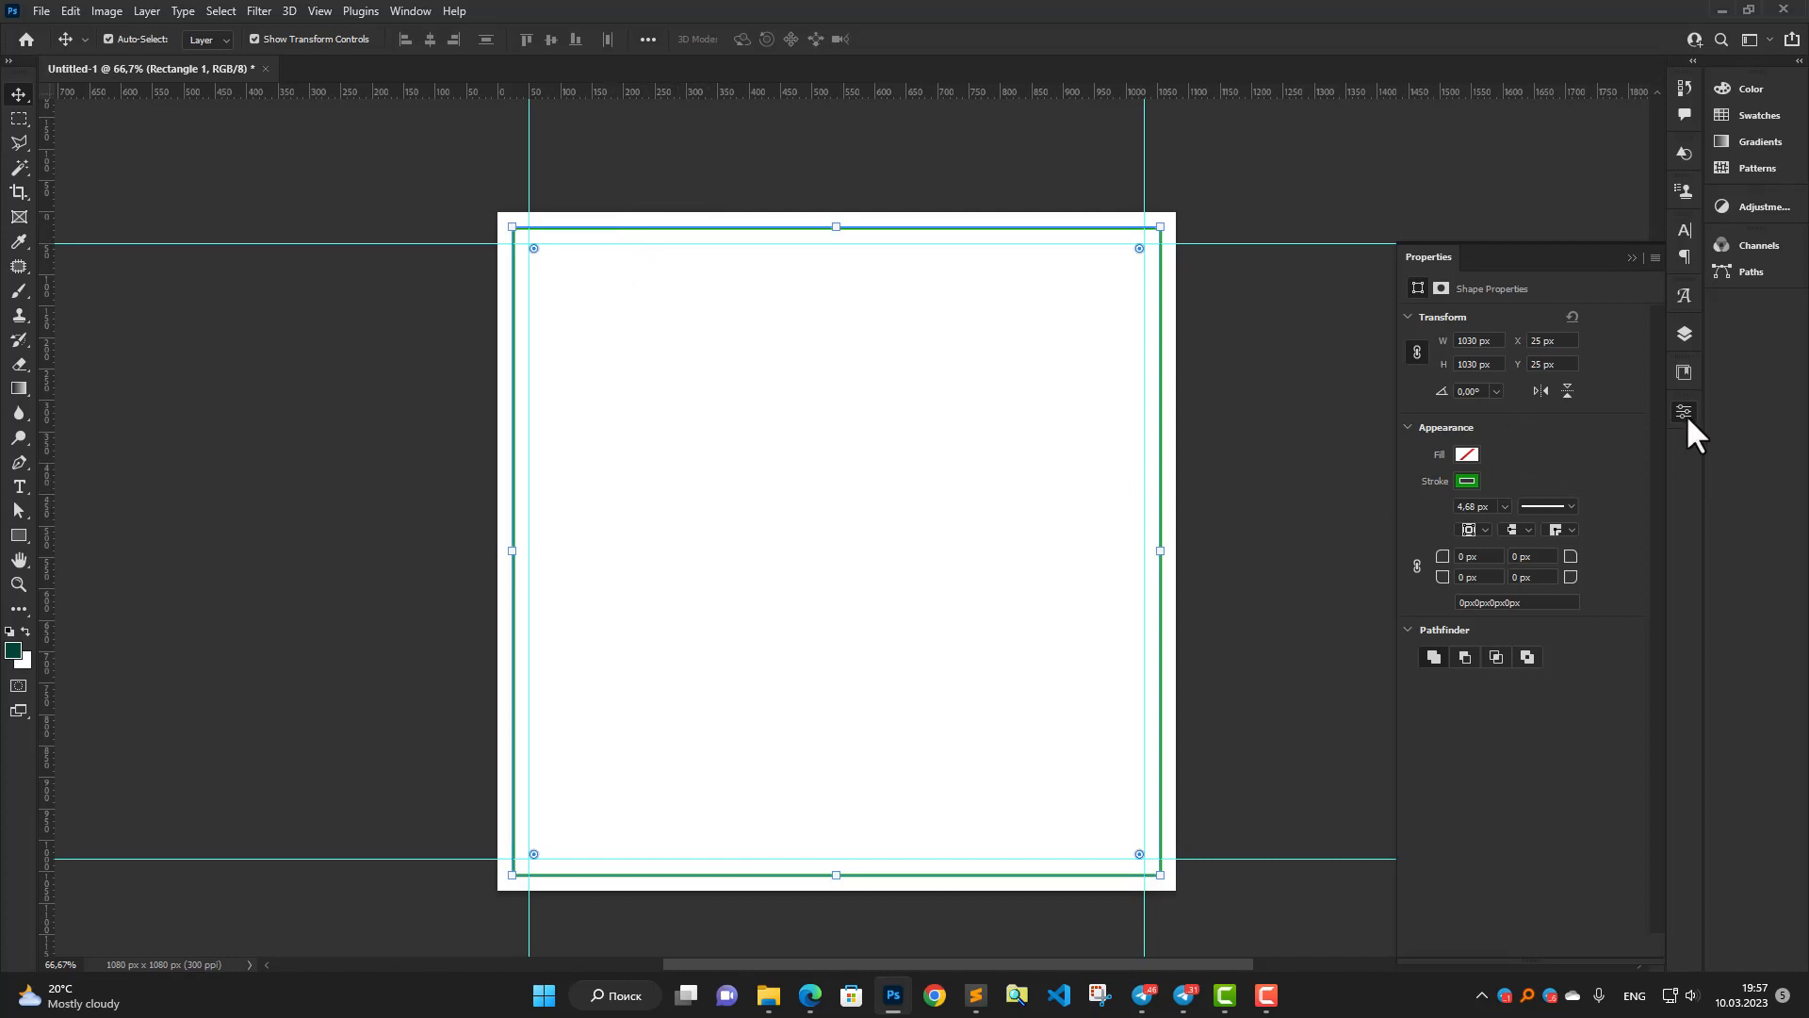
Set the green frame's top-right and bottom-left corner radii to 50 px.
click(1522, 557)
text(50)
key(Tab)
text(50)
click(1519, 557)
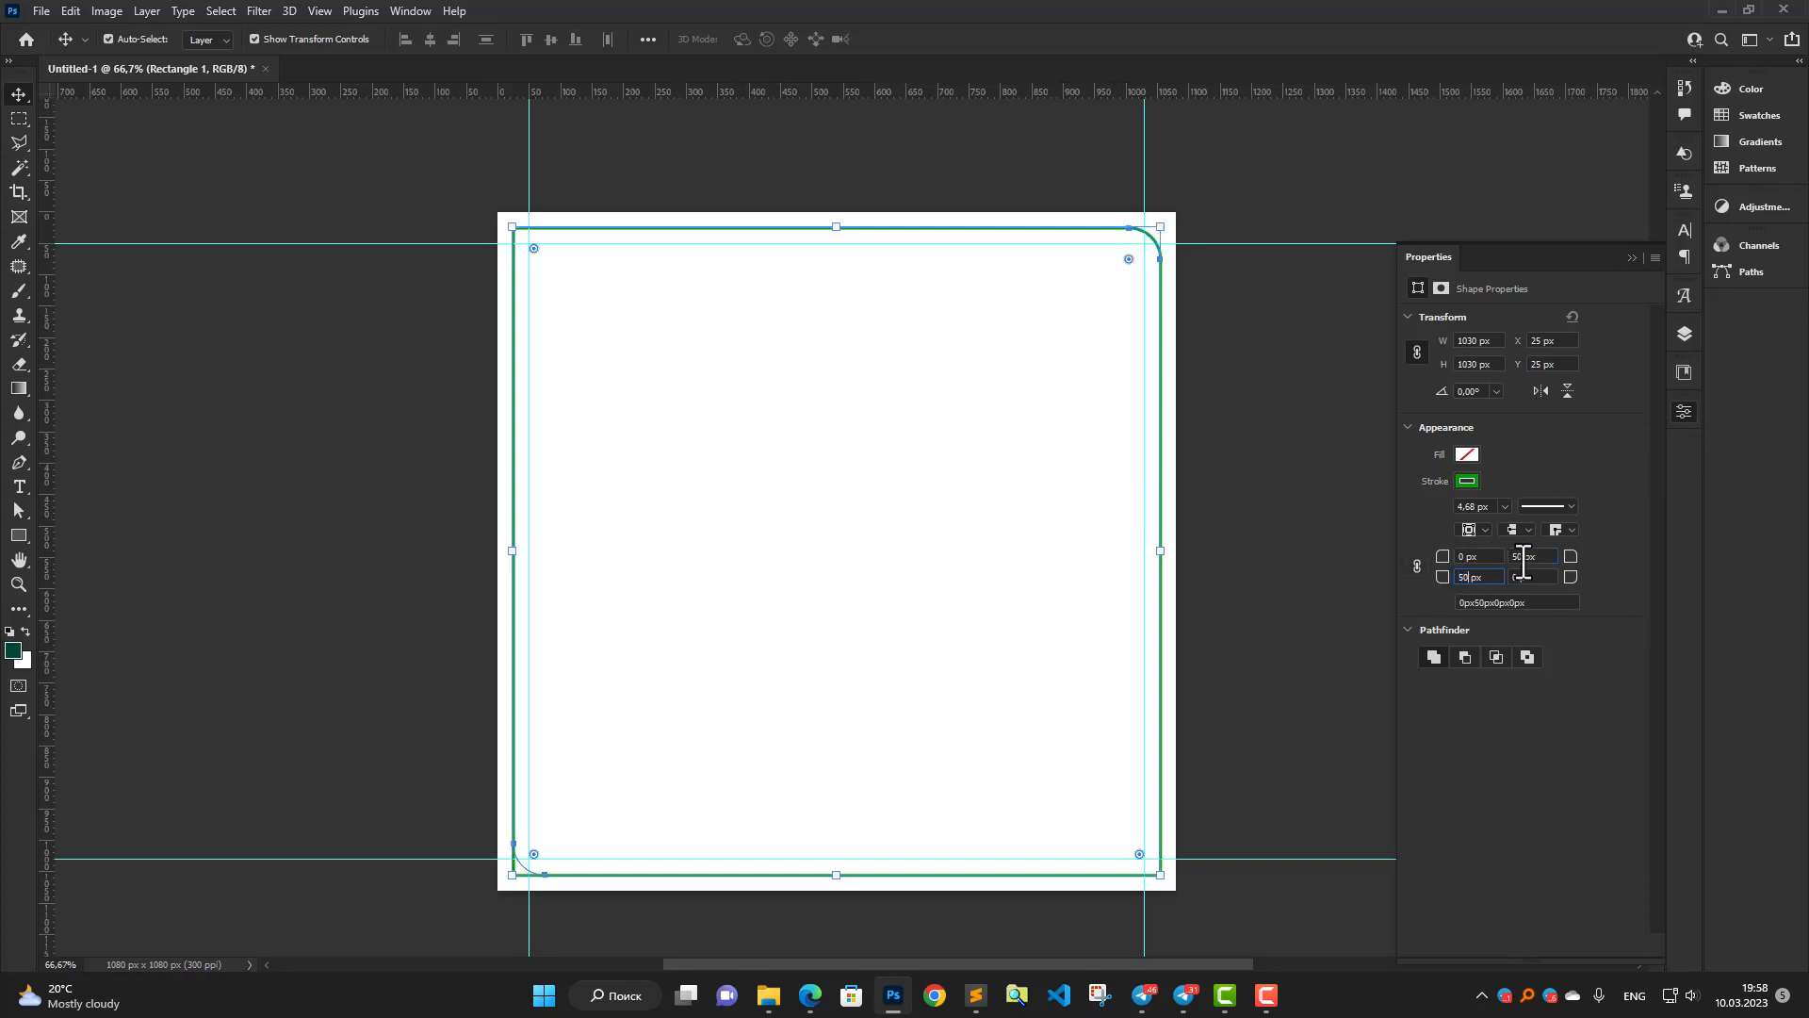
key(Return)
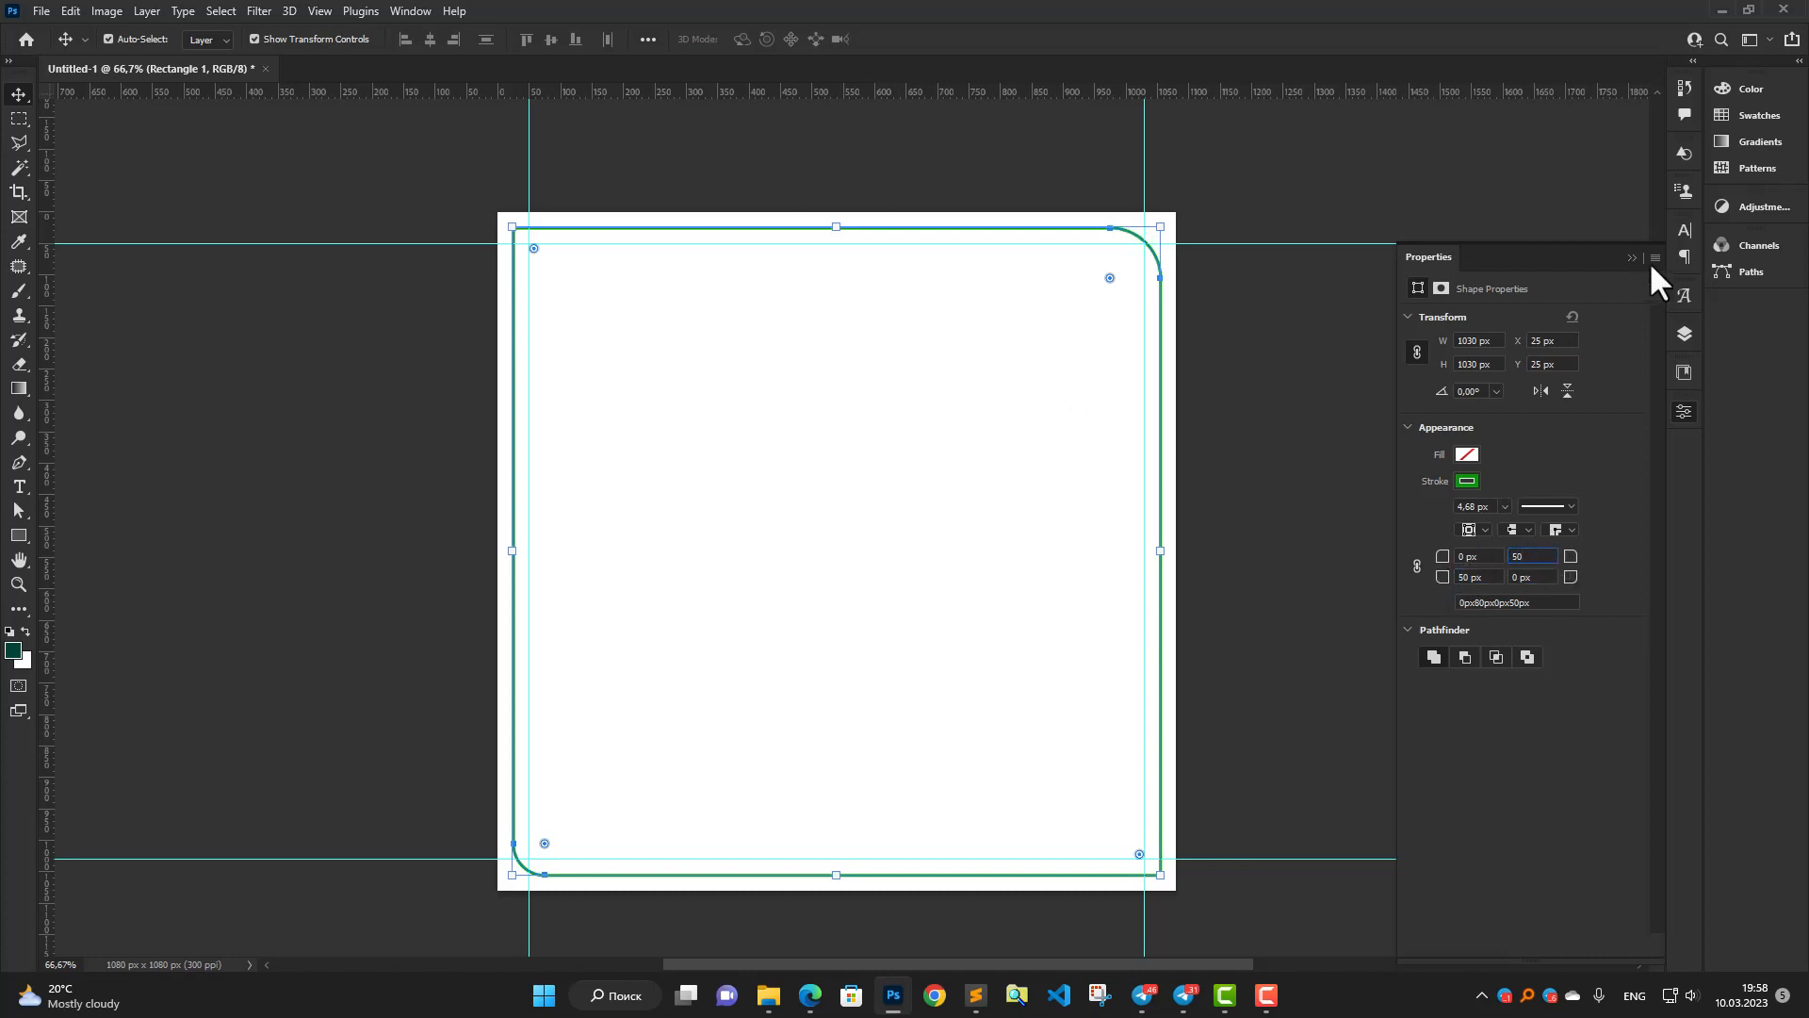
Rename the rectangle's layer to "Line" and deselect it.
click(1685, 334)
double_click(1536, 220)
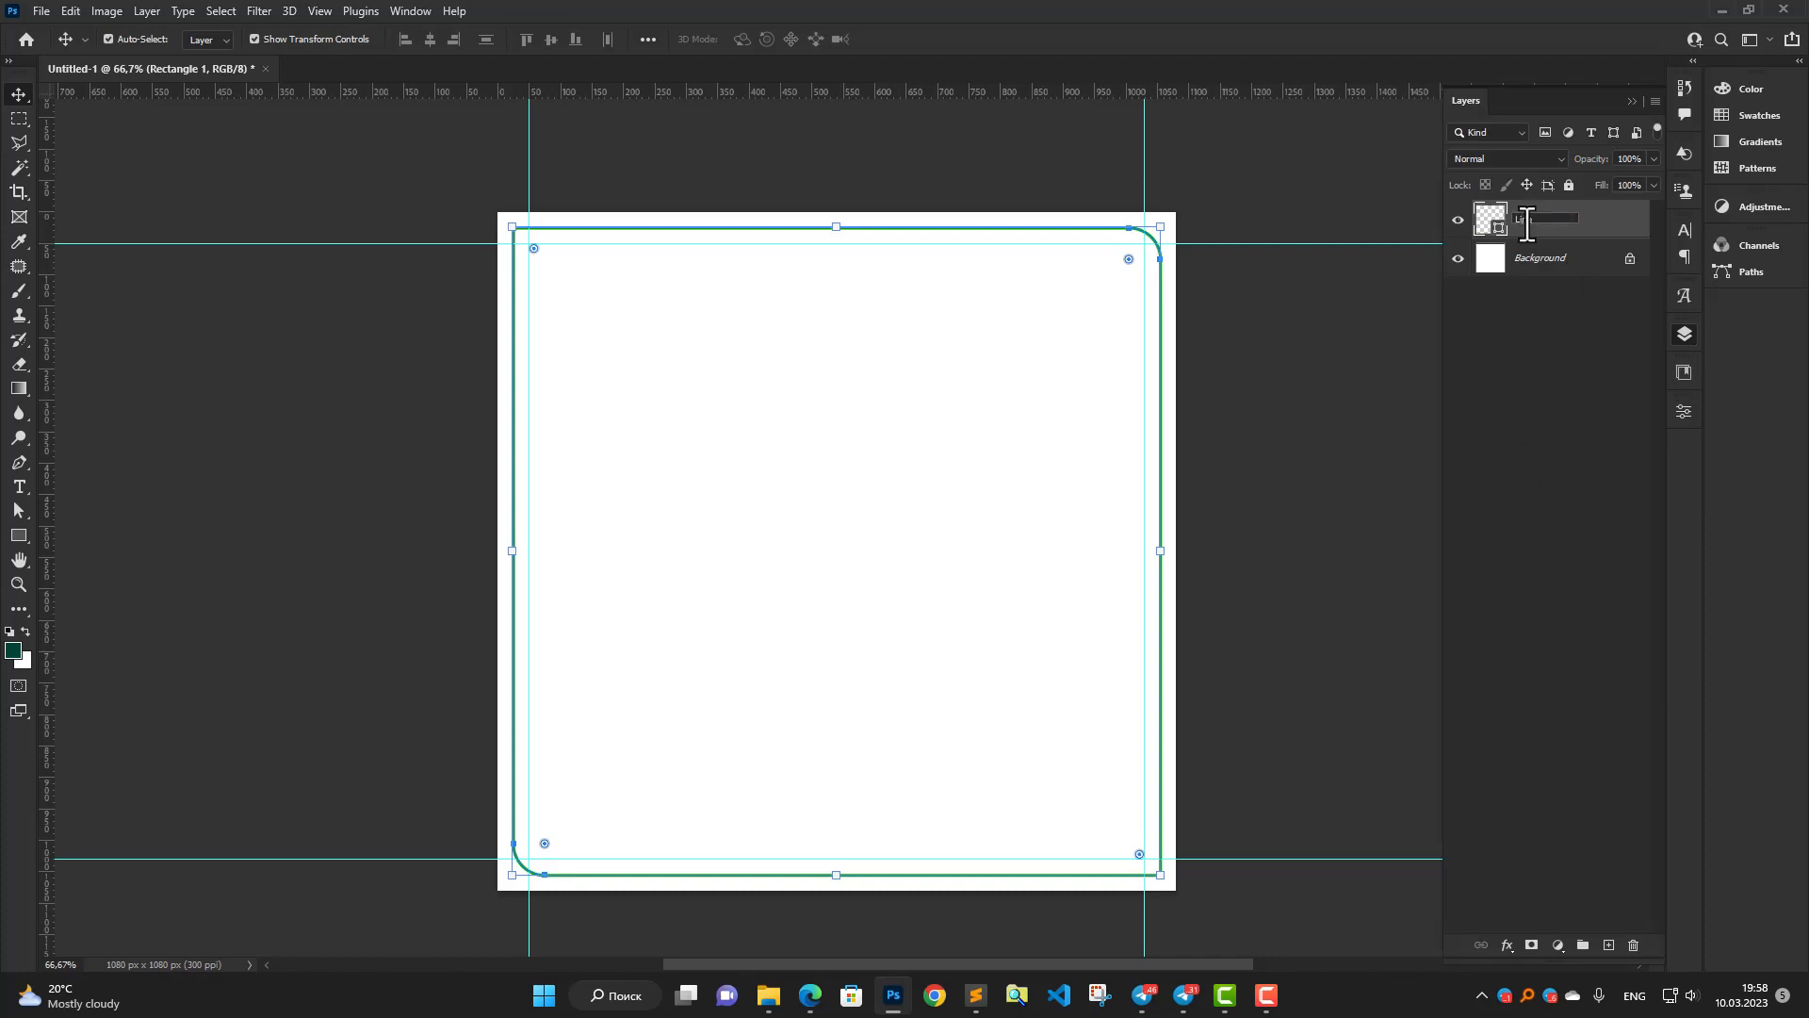
key(Return)
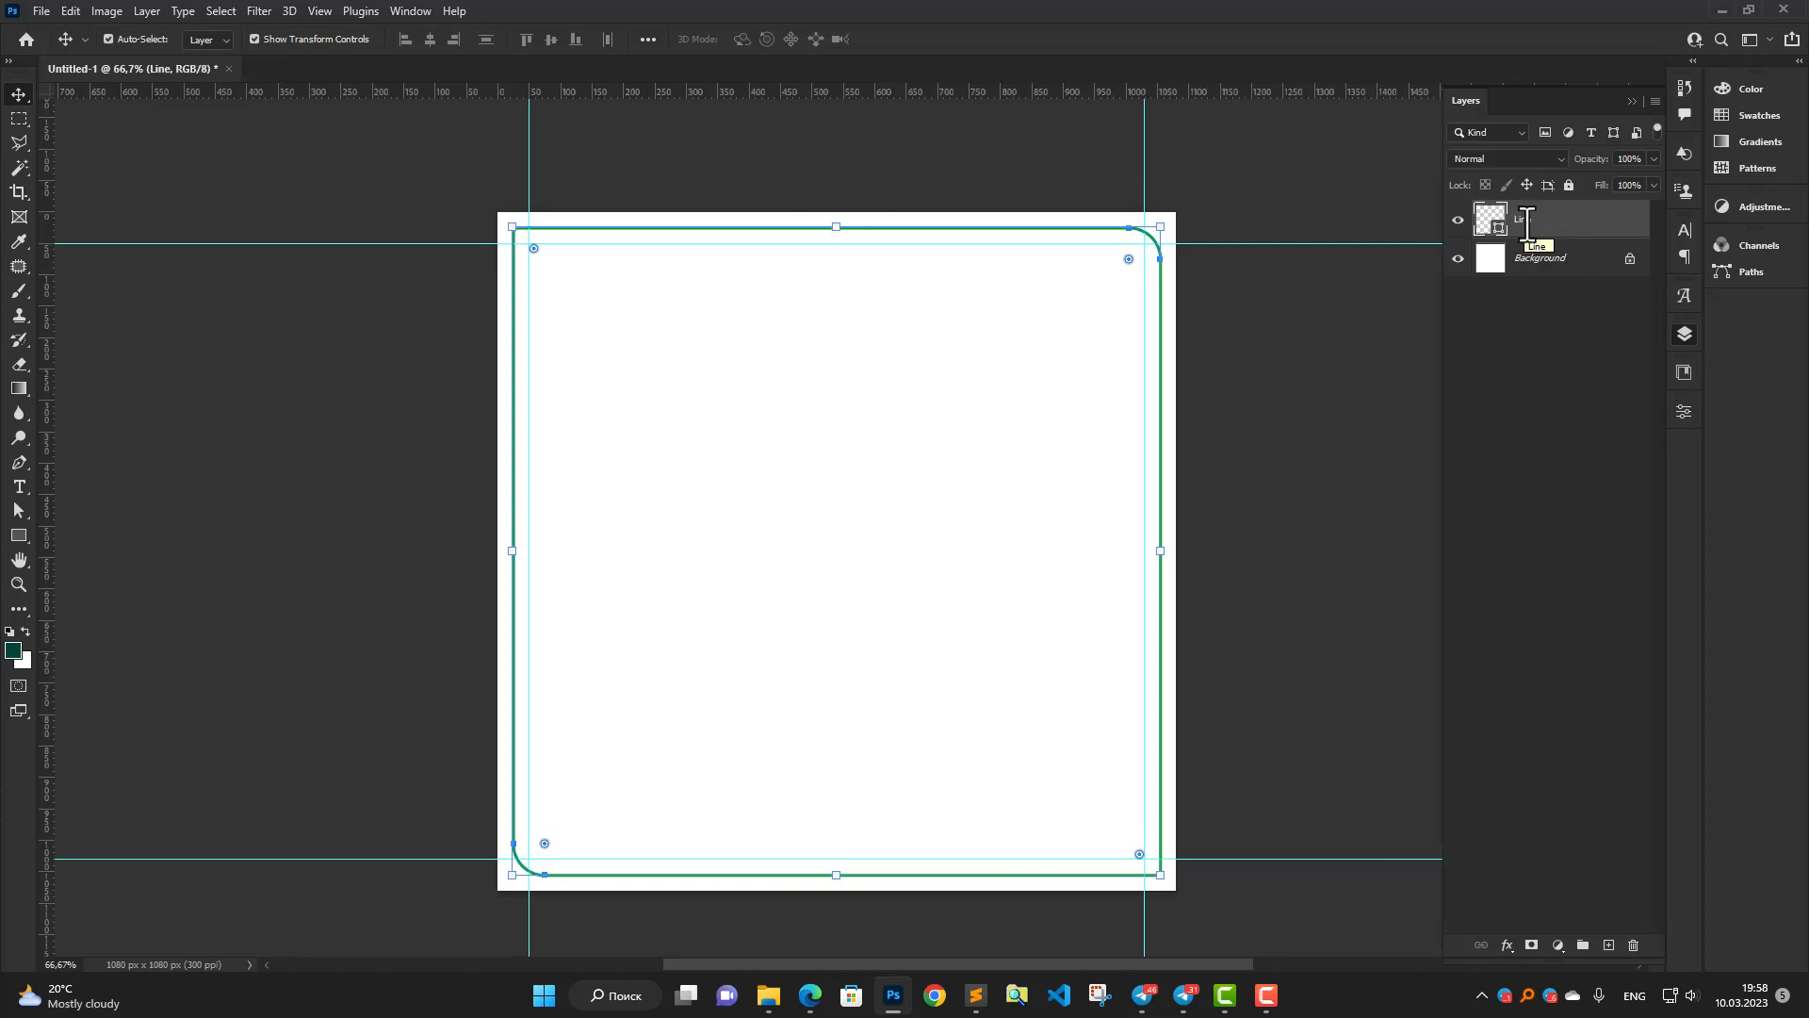
click(1515, 341)
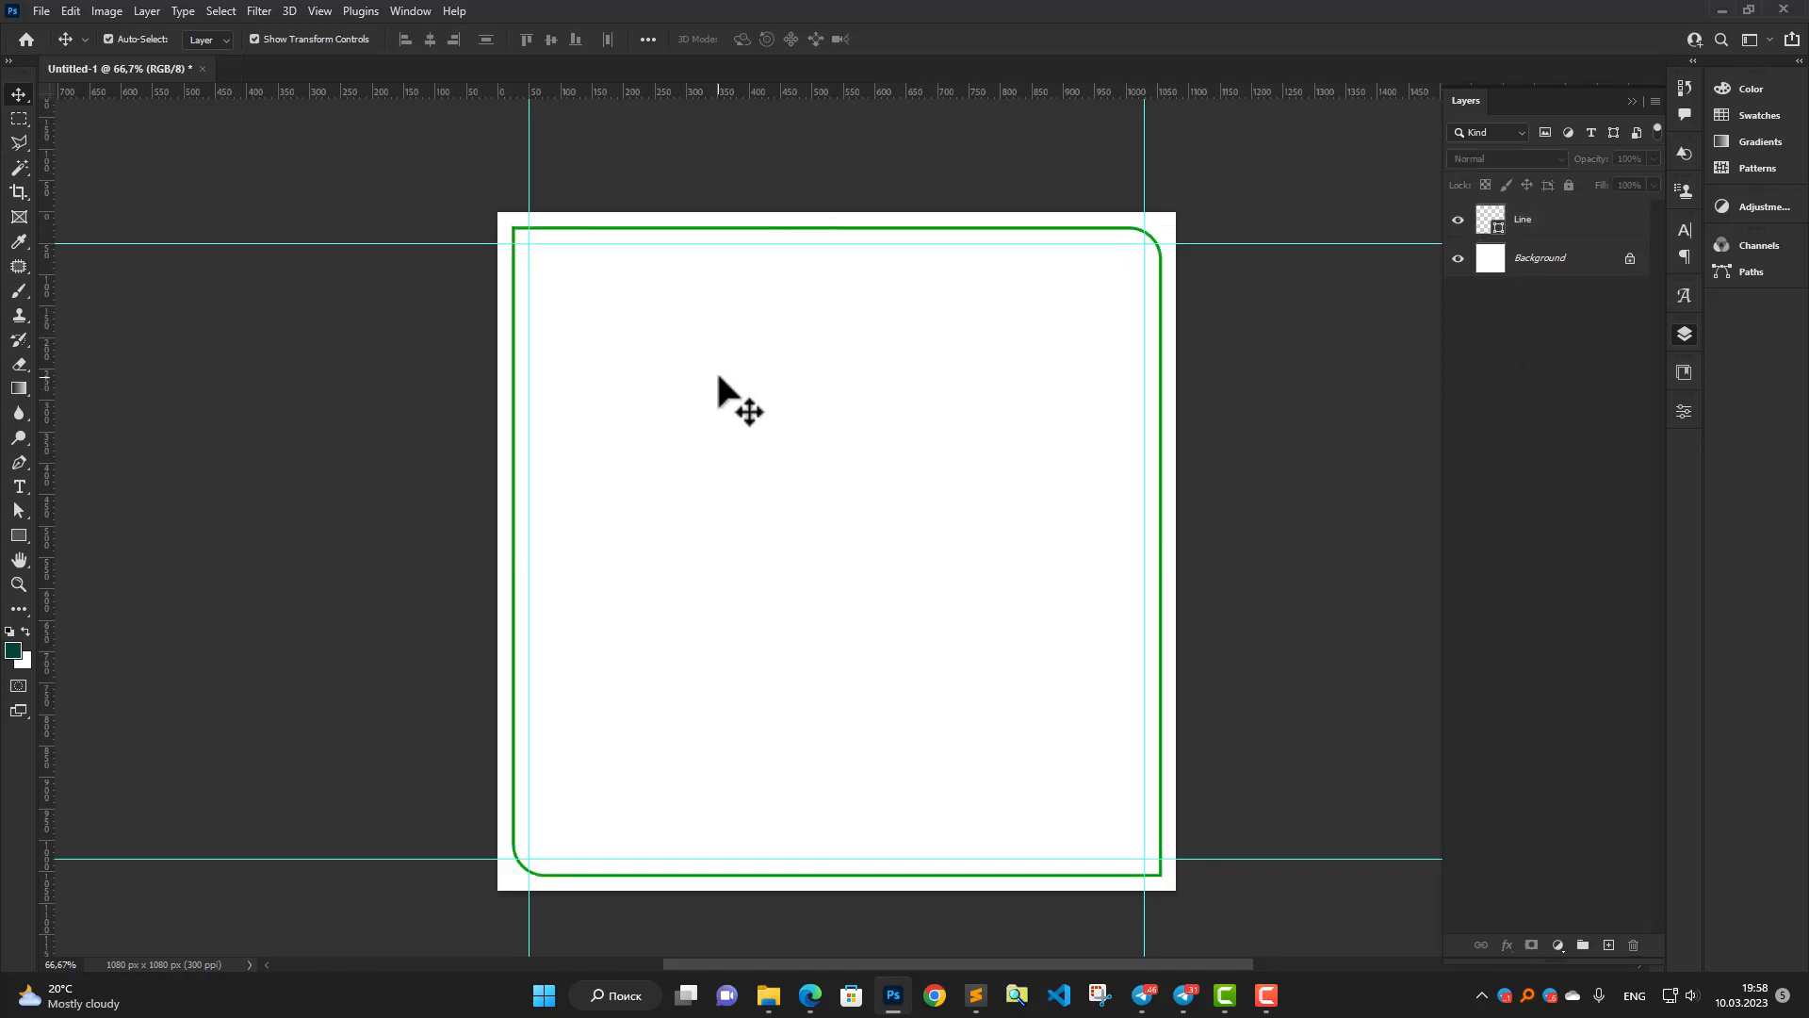
Lock the position of the Line layer.
scroll(846, 455, up, 1)
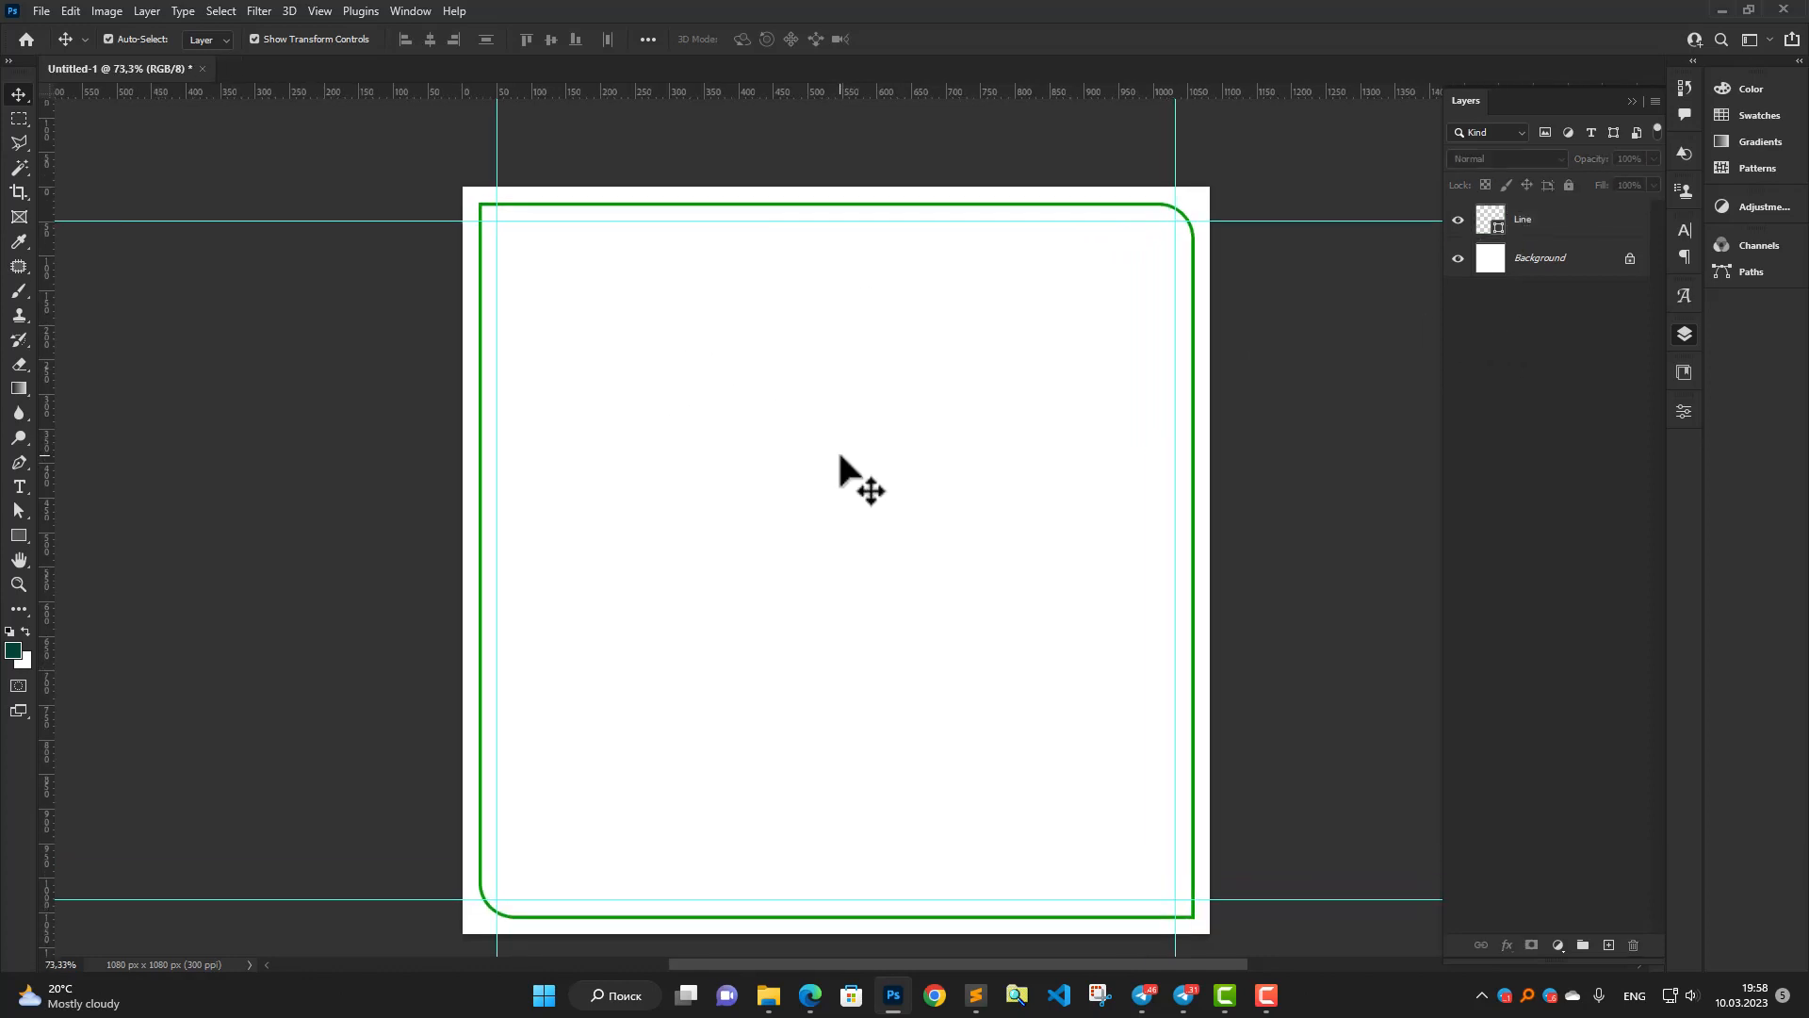
click(1533, 222)
click(1526, 184)
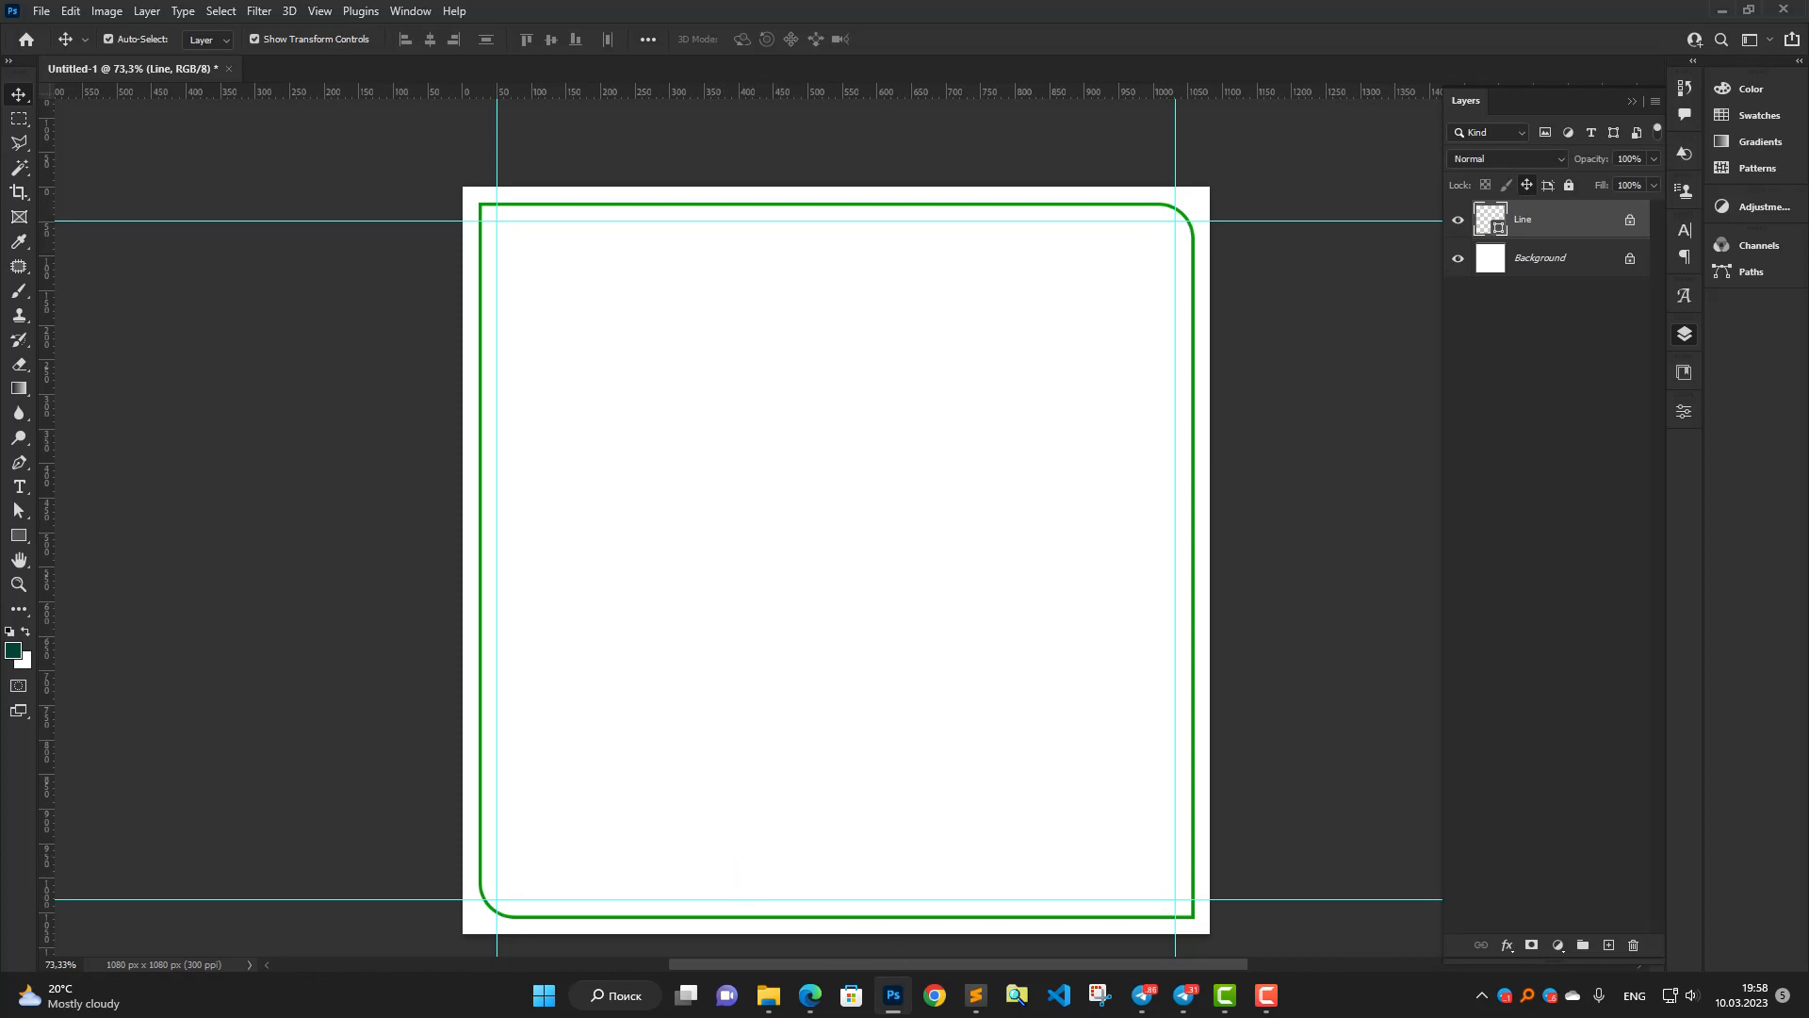
Place the leaf image pngegg (2) into the document and rename its layer to "lefe".
key(super+e)
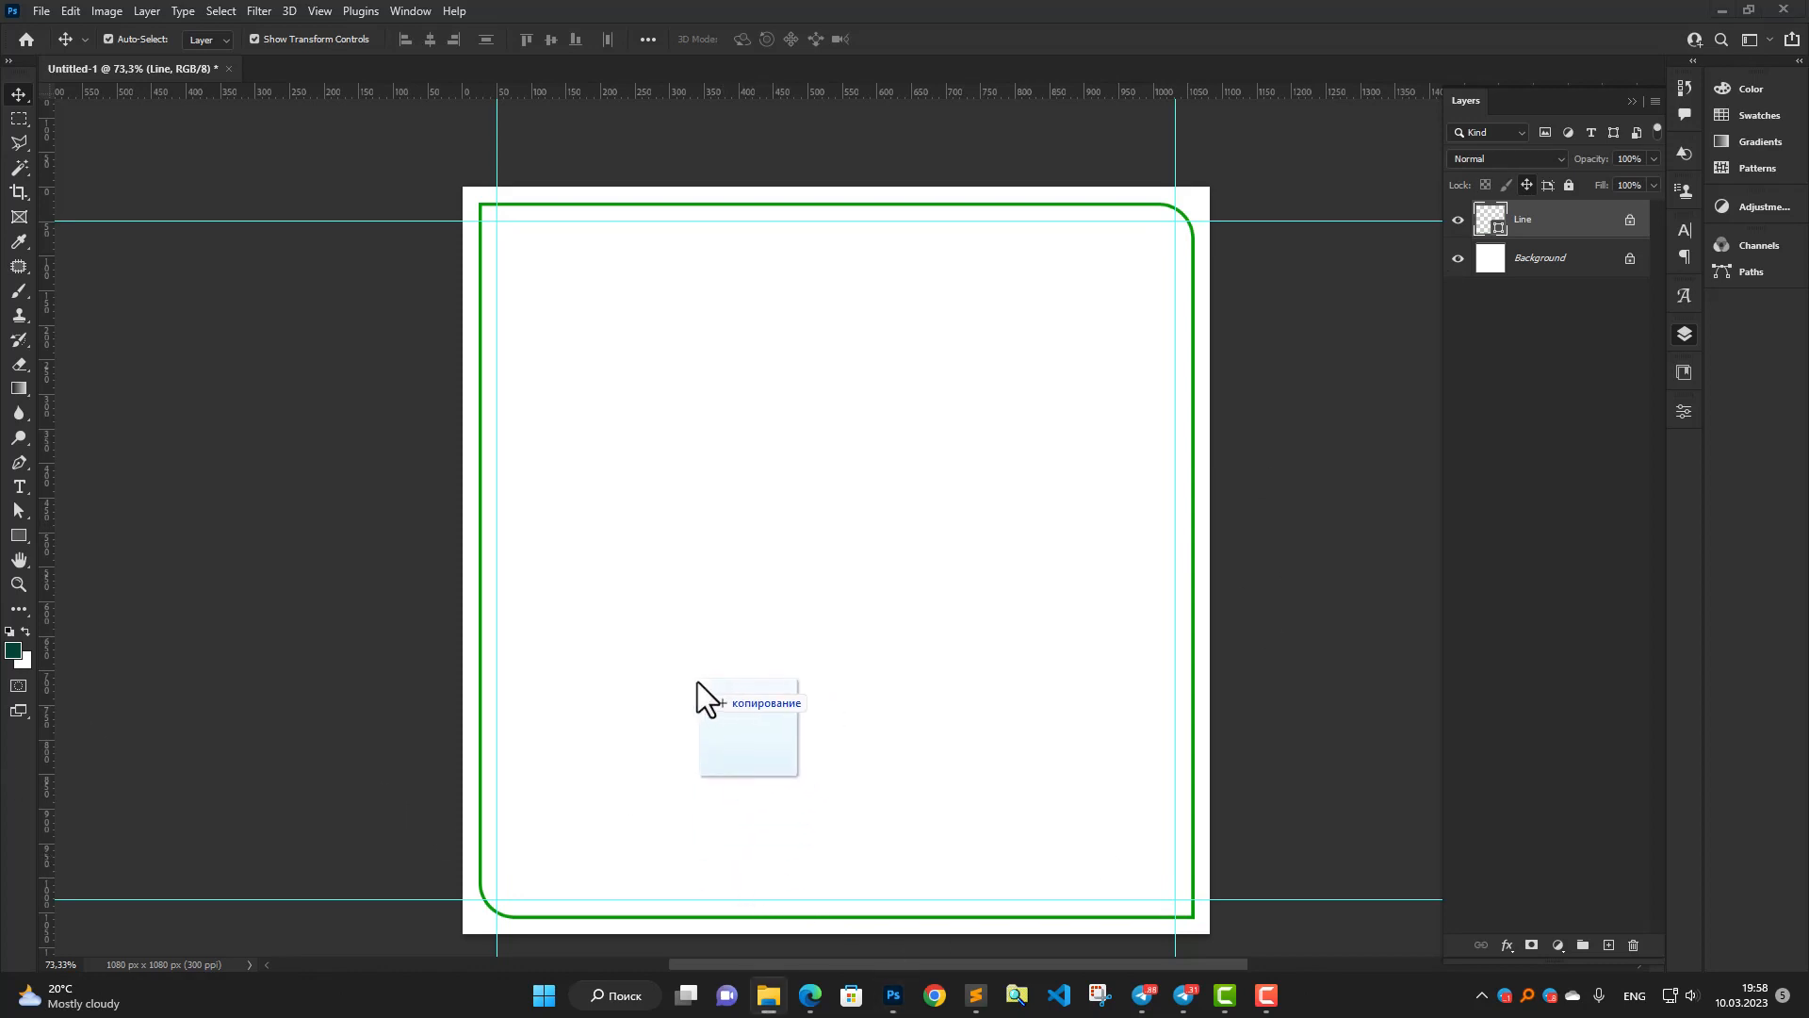
drag(698, 681, 693, 551)
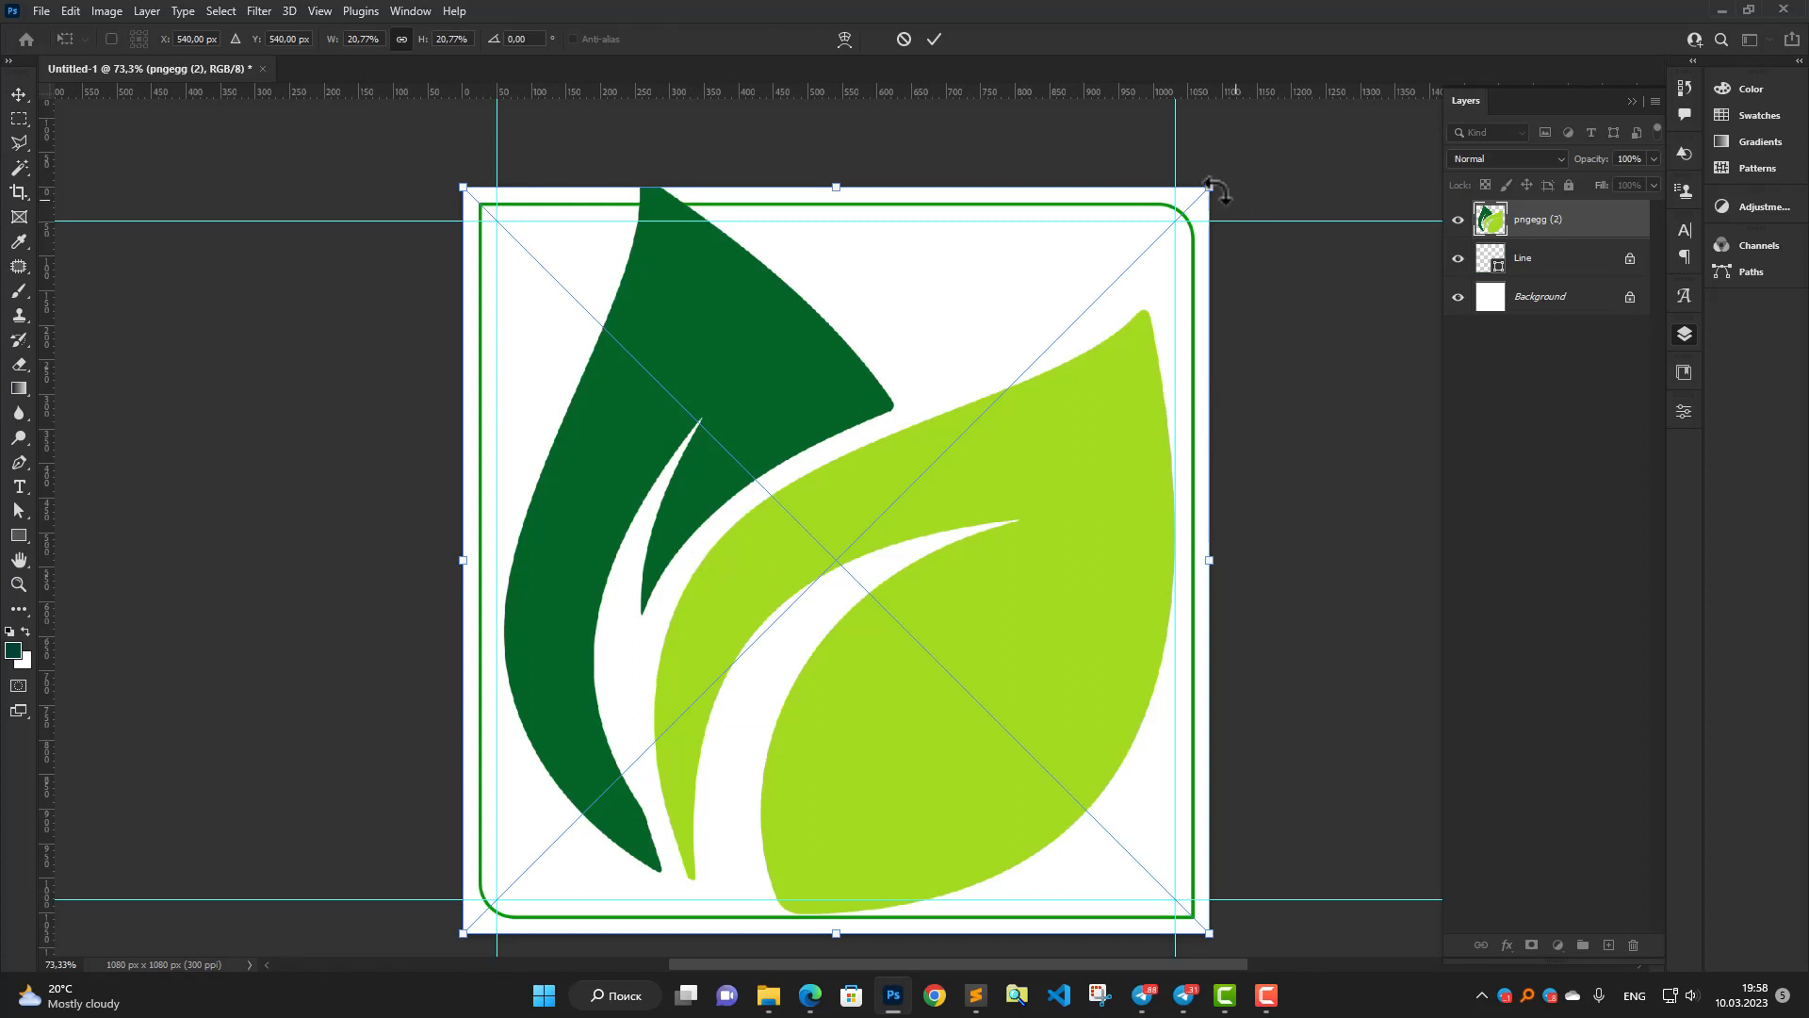
click(933, 40)
double_click(1527, 222)
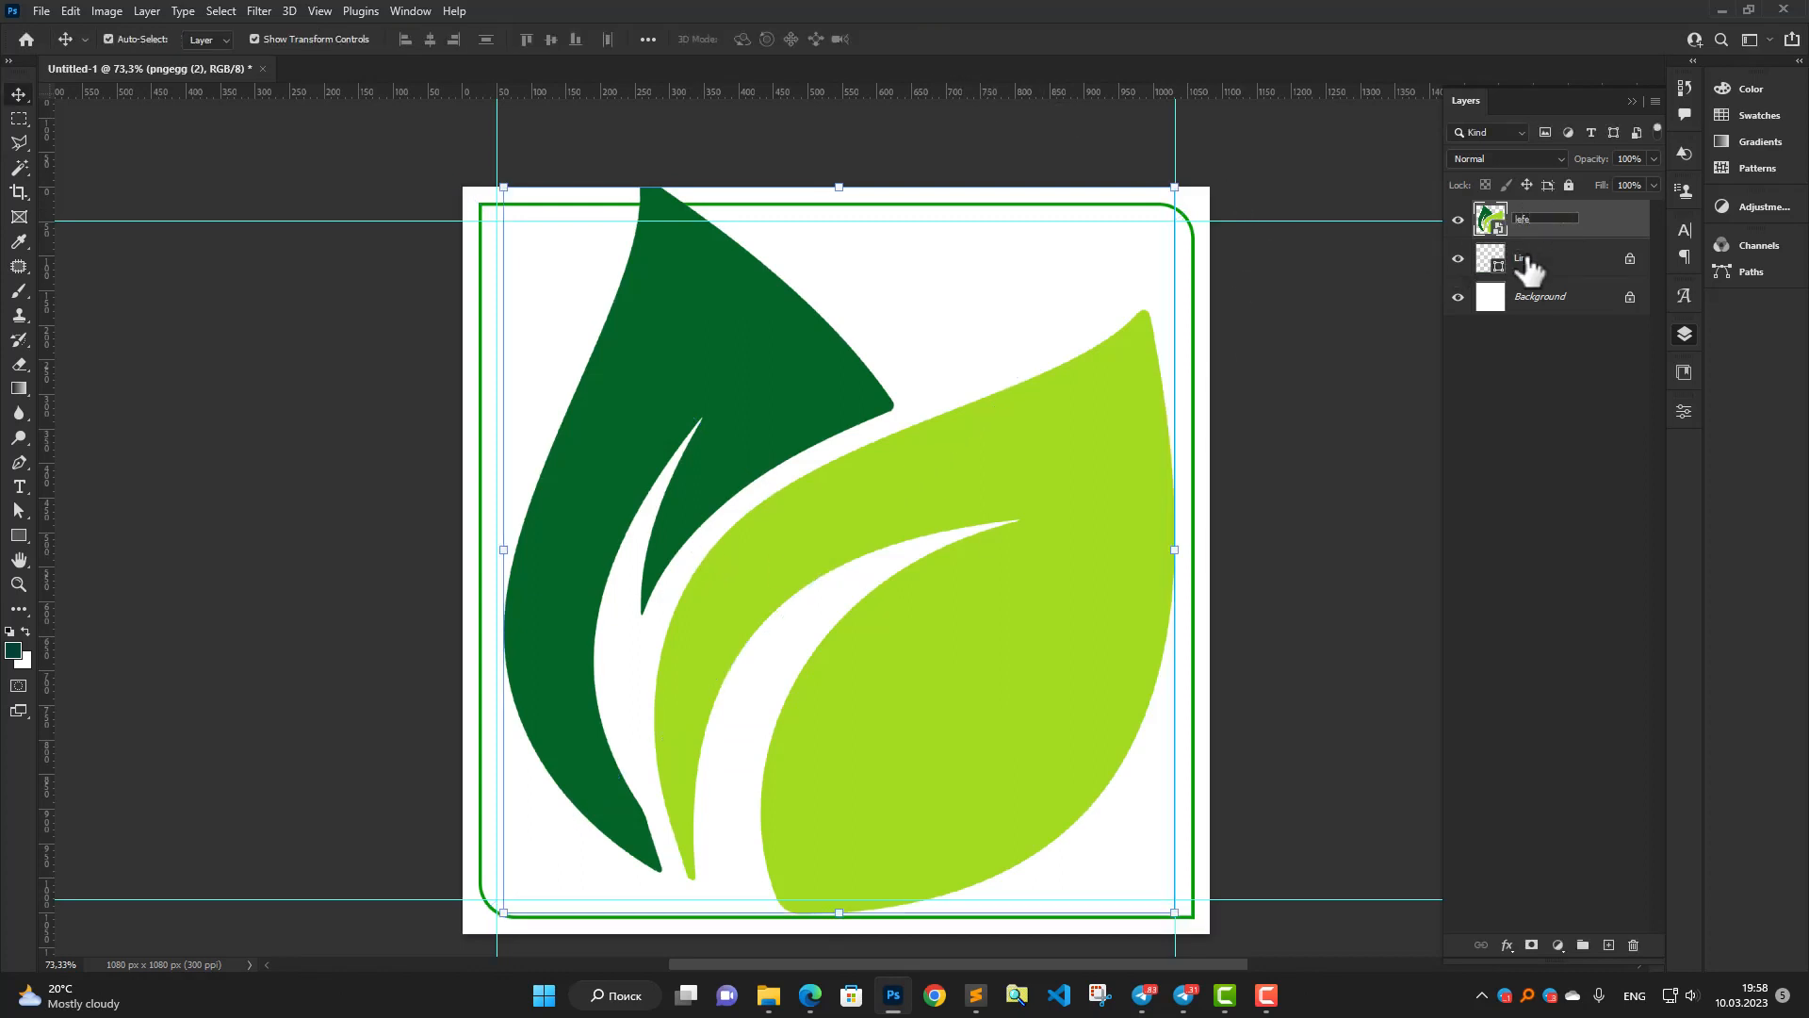
key(Return)
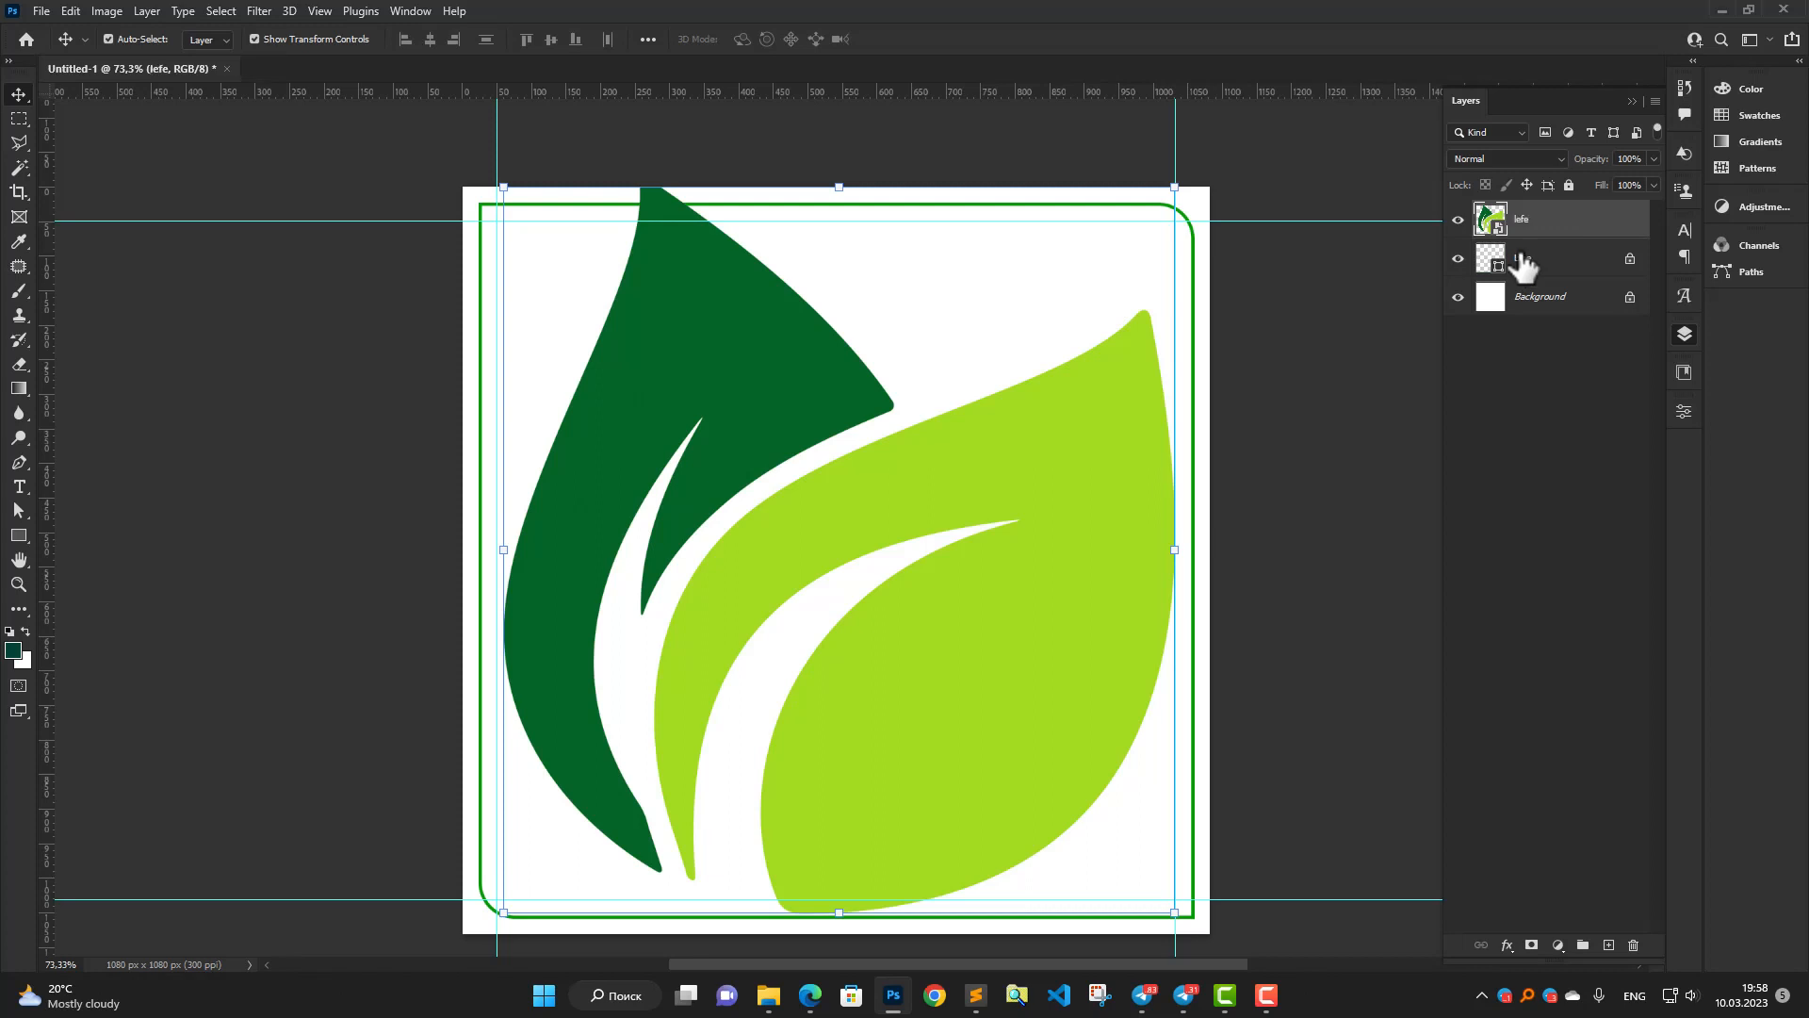
Rasterize the lefe layer and scale the leaf down around its center to about 7% of its size.
right_click(1551, 245)
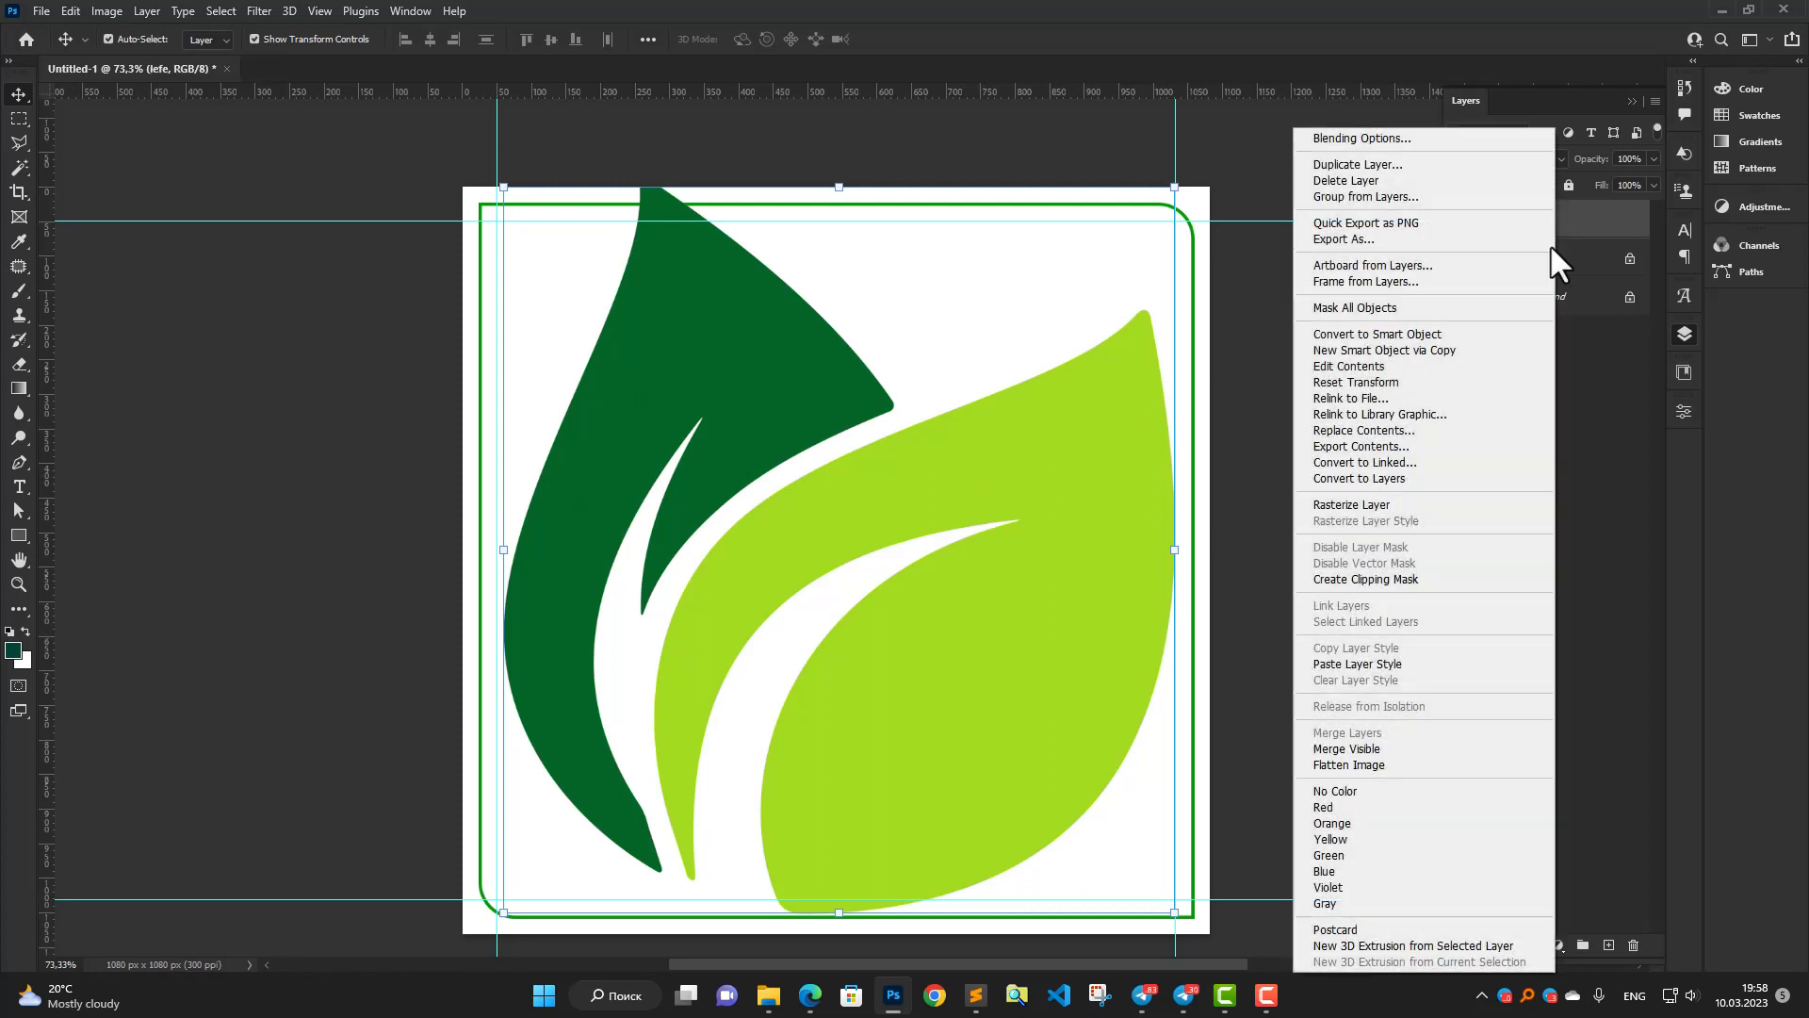
click(1344, 505)
drag(1175, 189, 853, 525)
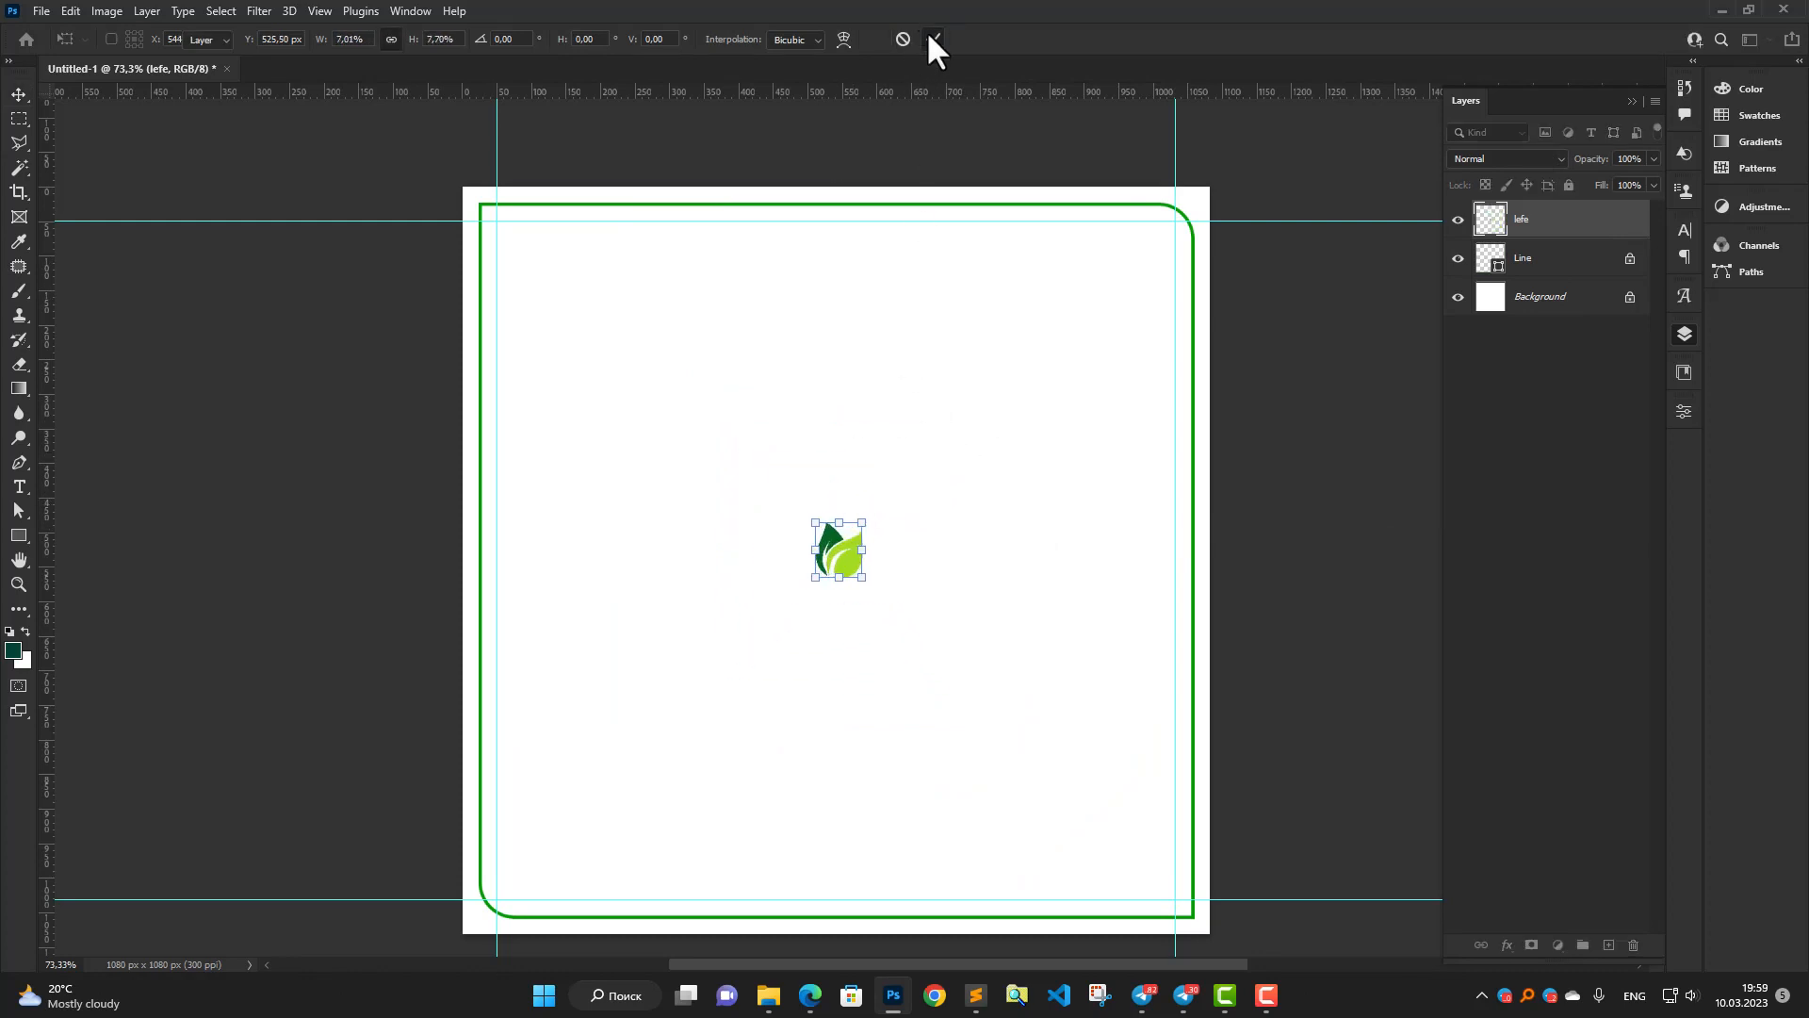
click(933, 40)
Move the leaf into the canvas's bottom-left corner, aligned with the left and bottom margin guides.
scroll(793, 807, up, 1)
drag(793, 807, 829, 618)
drag(897, 295, 508, 693)
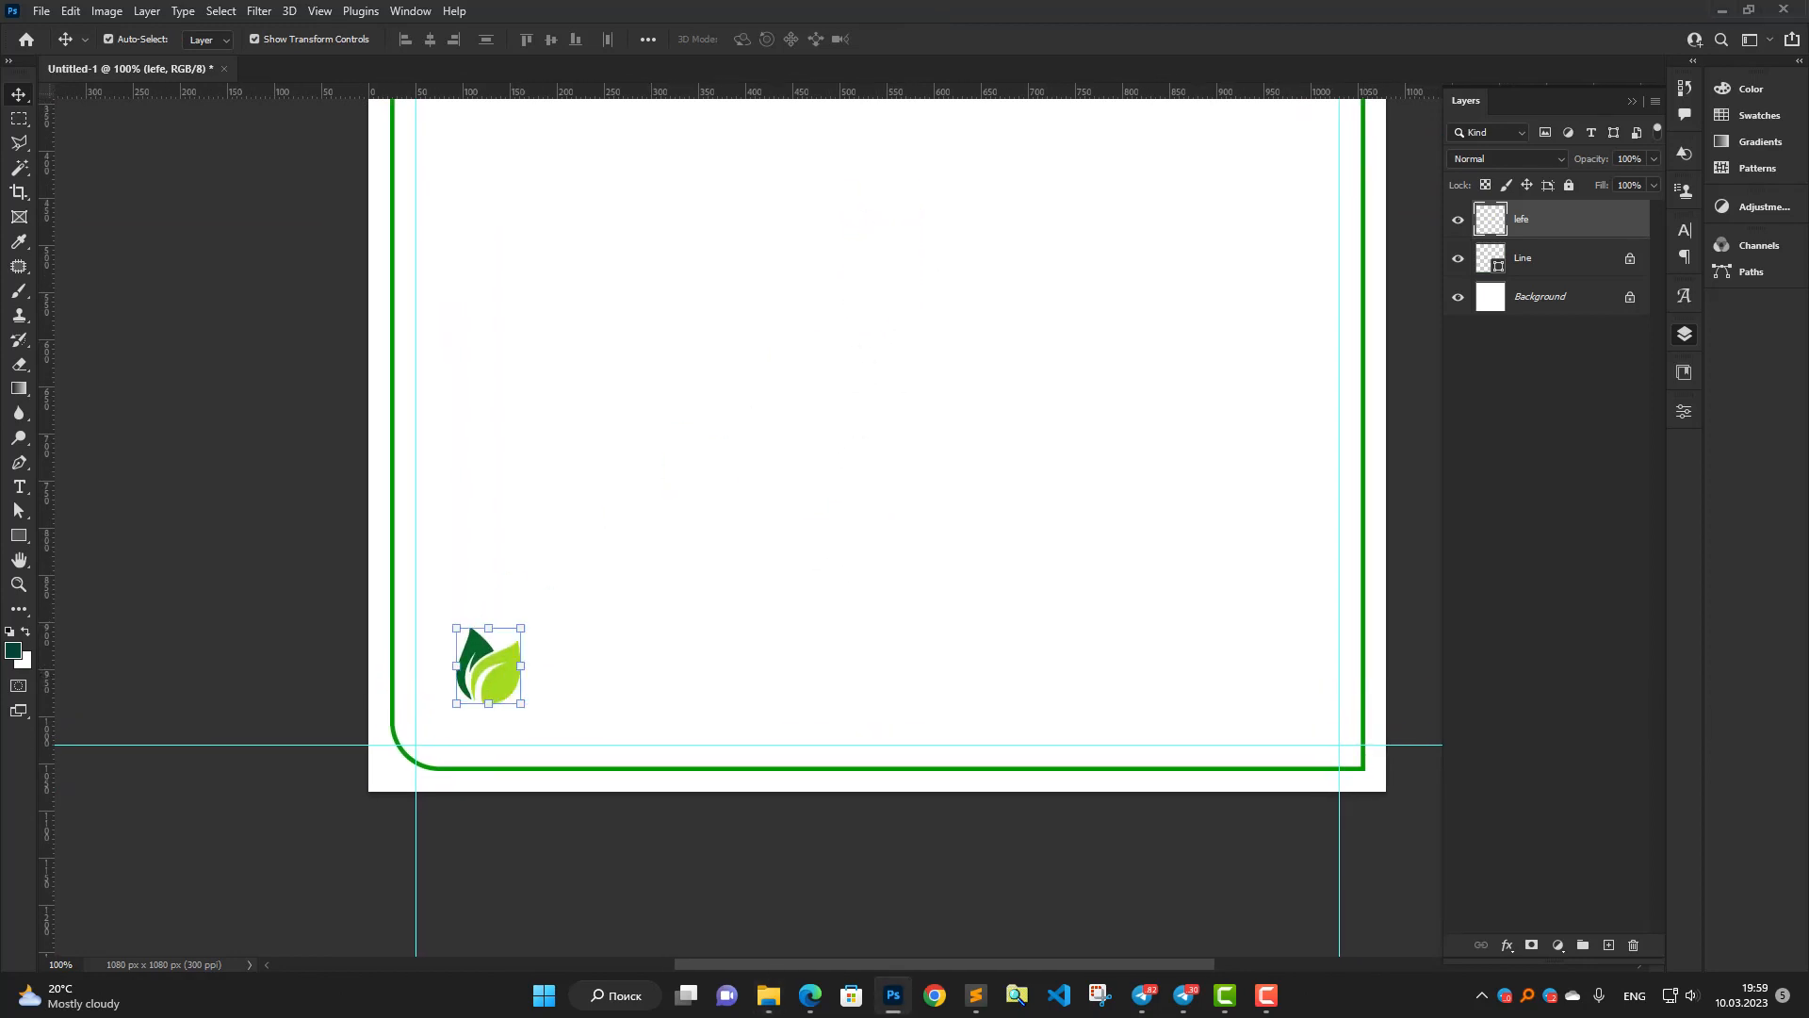
scroll(466, 688, up, 3)
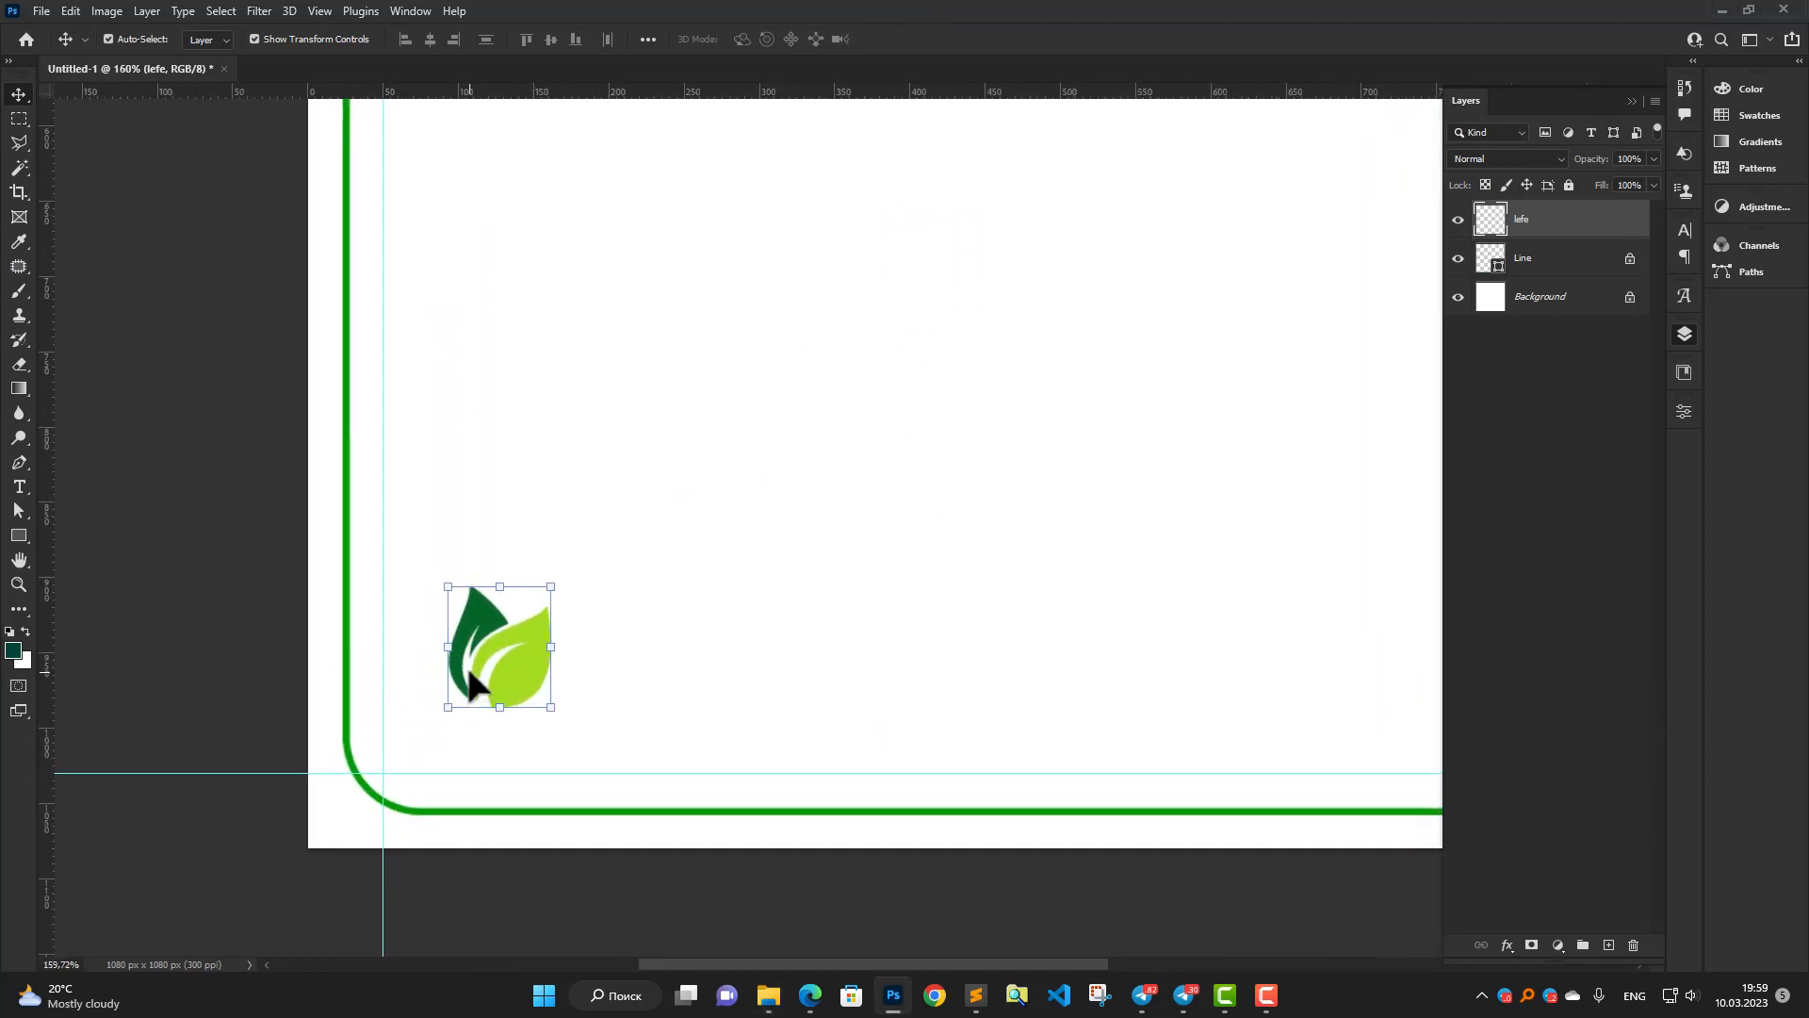
drag(504, 680, 449, 729)
Draw a rectangle about 878 × 60 px between the leaf and the right margin guide and remove its stroke.
scroll(452, 740, down, 5)
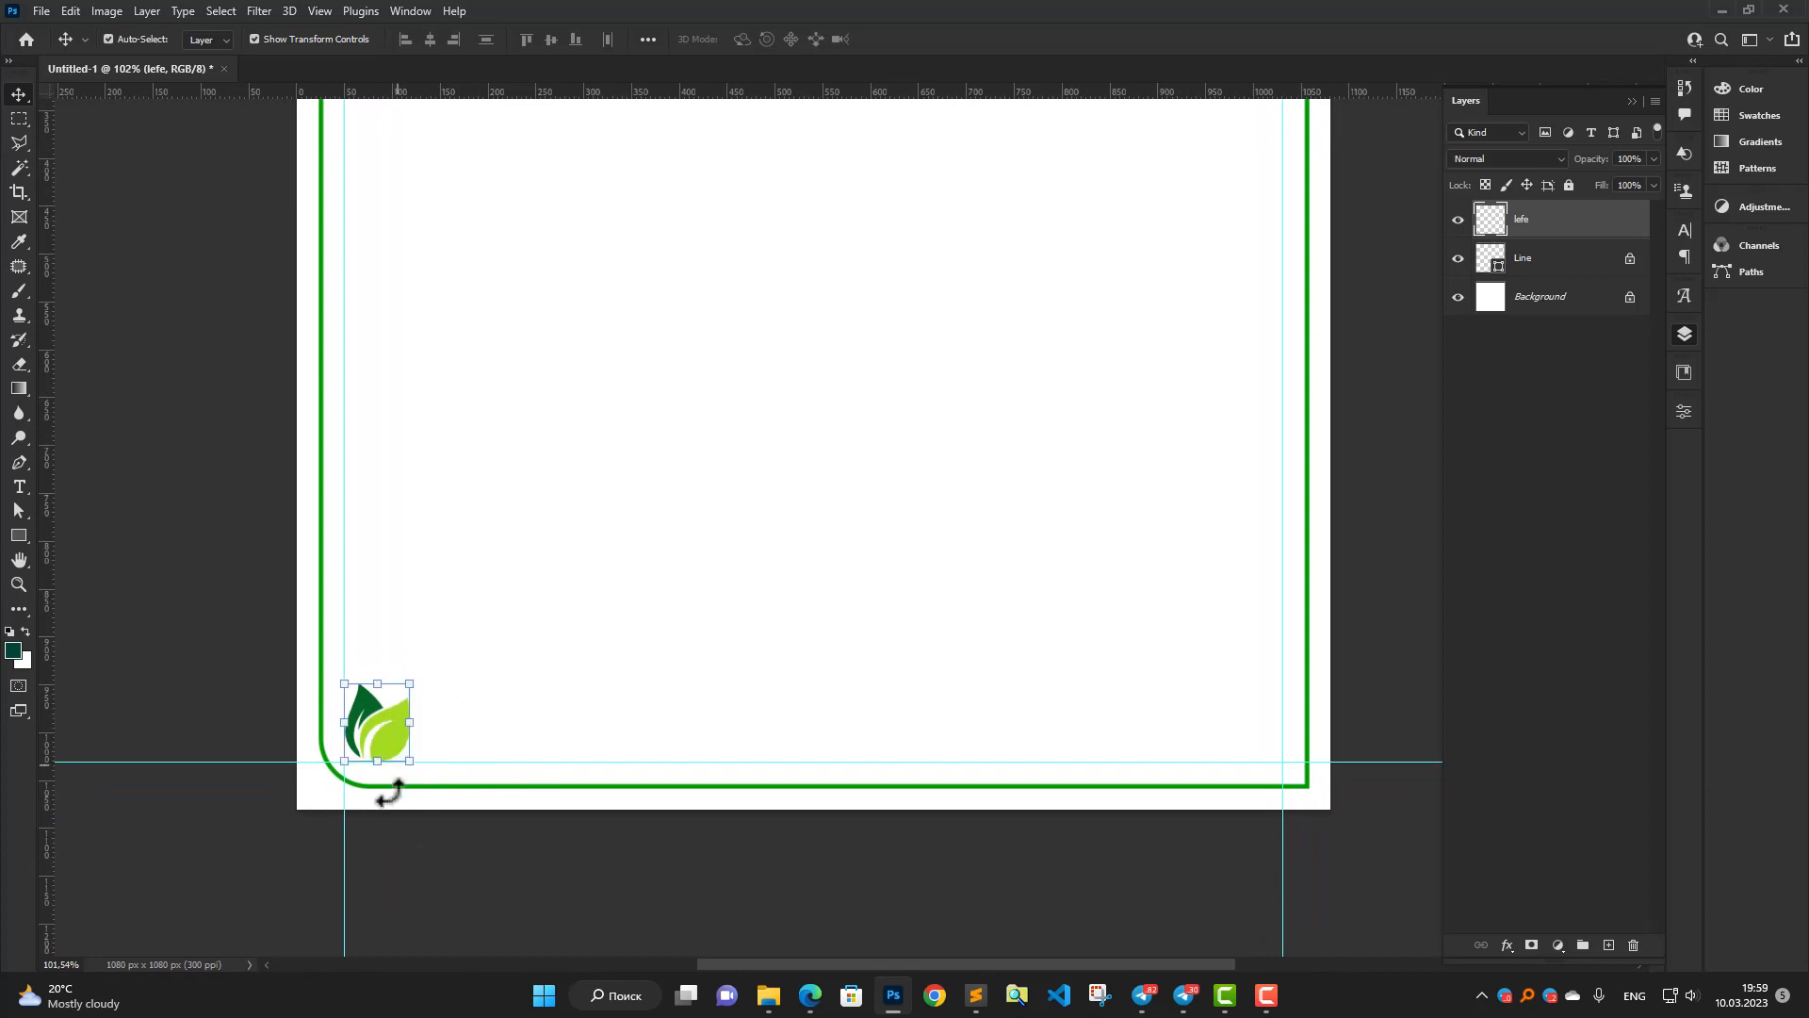
click(19, 535)
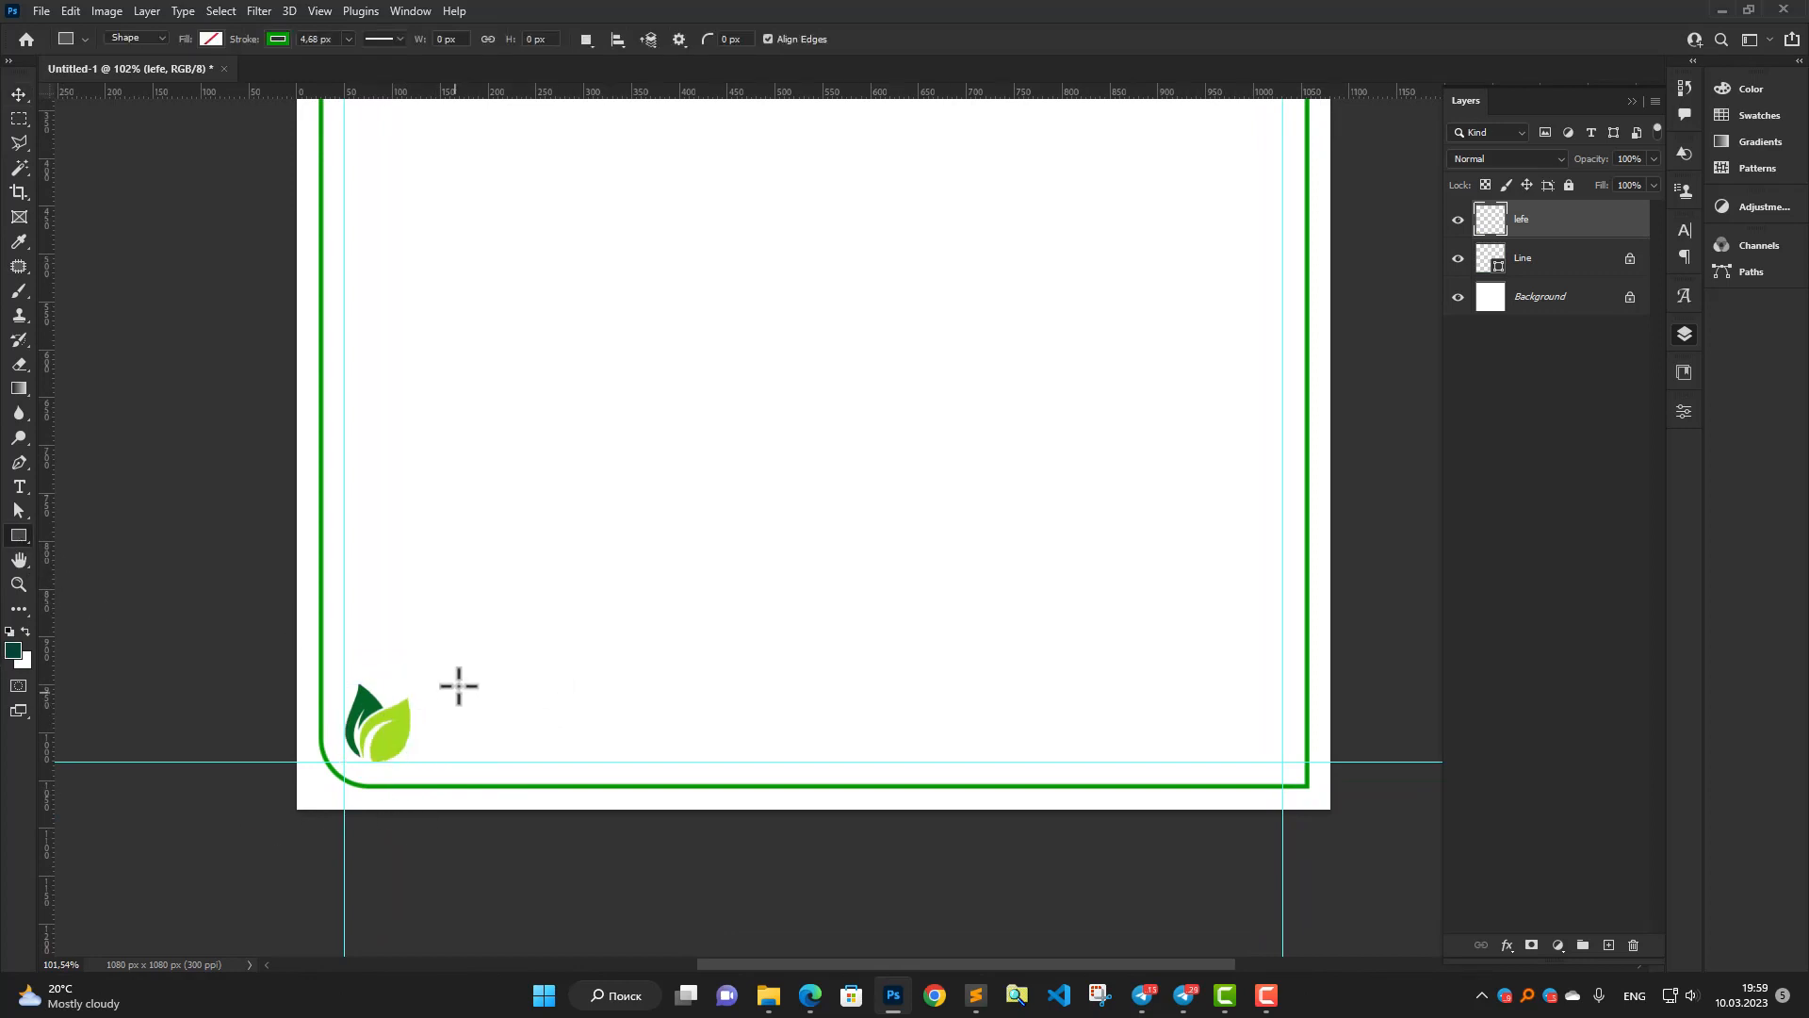
mouse_move(441, 669)
mouse_down()
mouse_move(833, 727)
mouse_move(1260, 752)
mouse_move(1281, 726)
mouse_up()
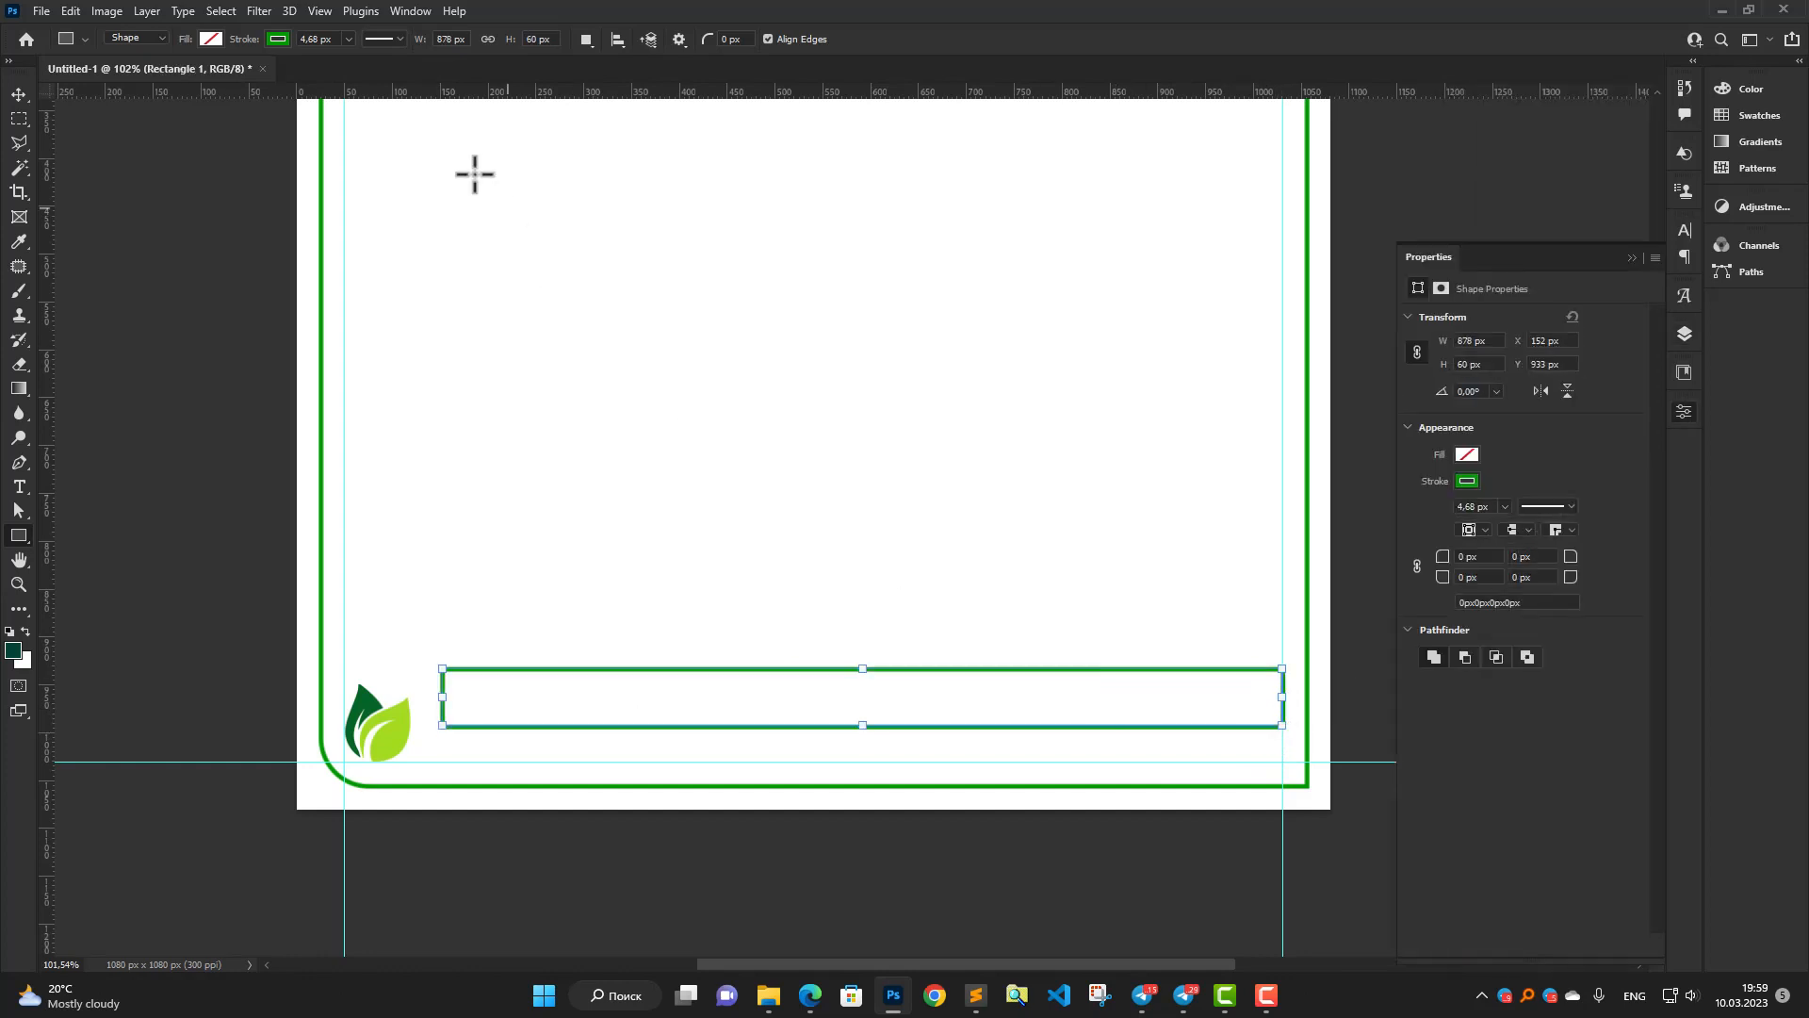
click(279, 40)
click(170, 77)
Open the rectangle's fill color picker and copy the hex code 007600 from the T3 file in Sublime Text.
click(212, 38)
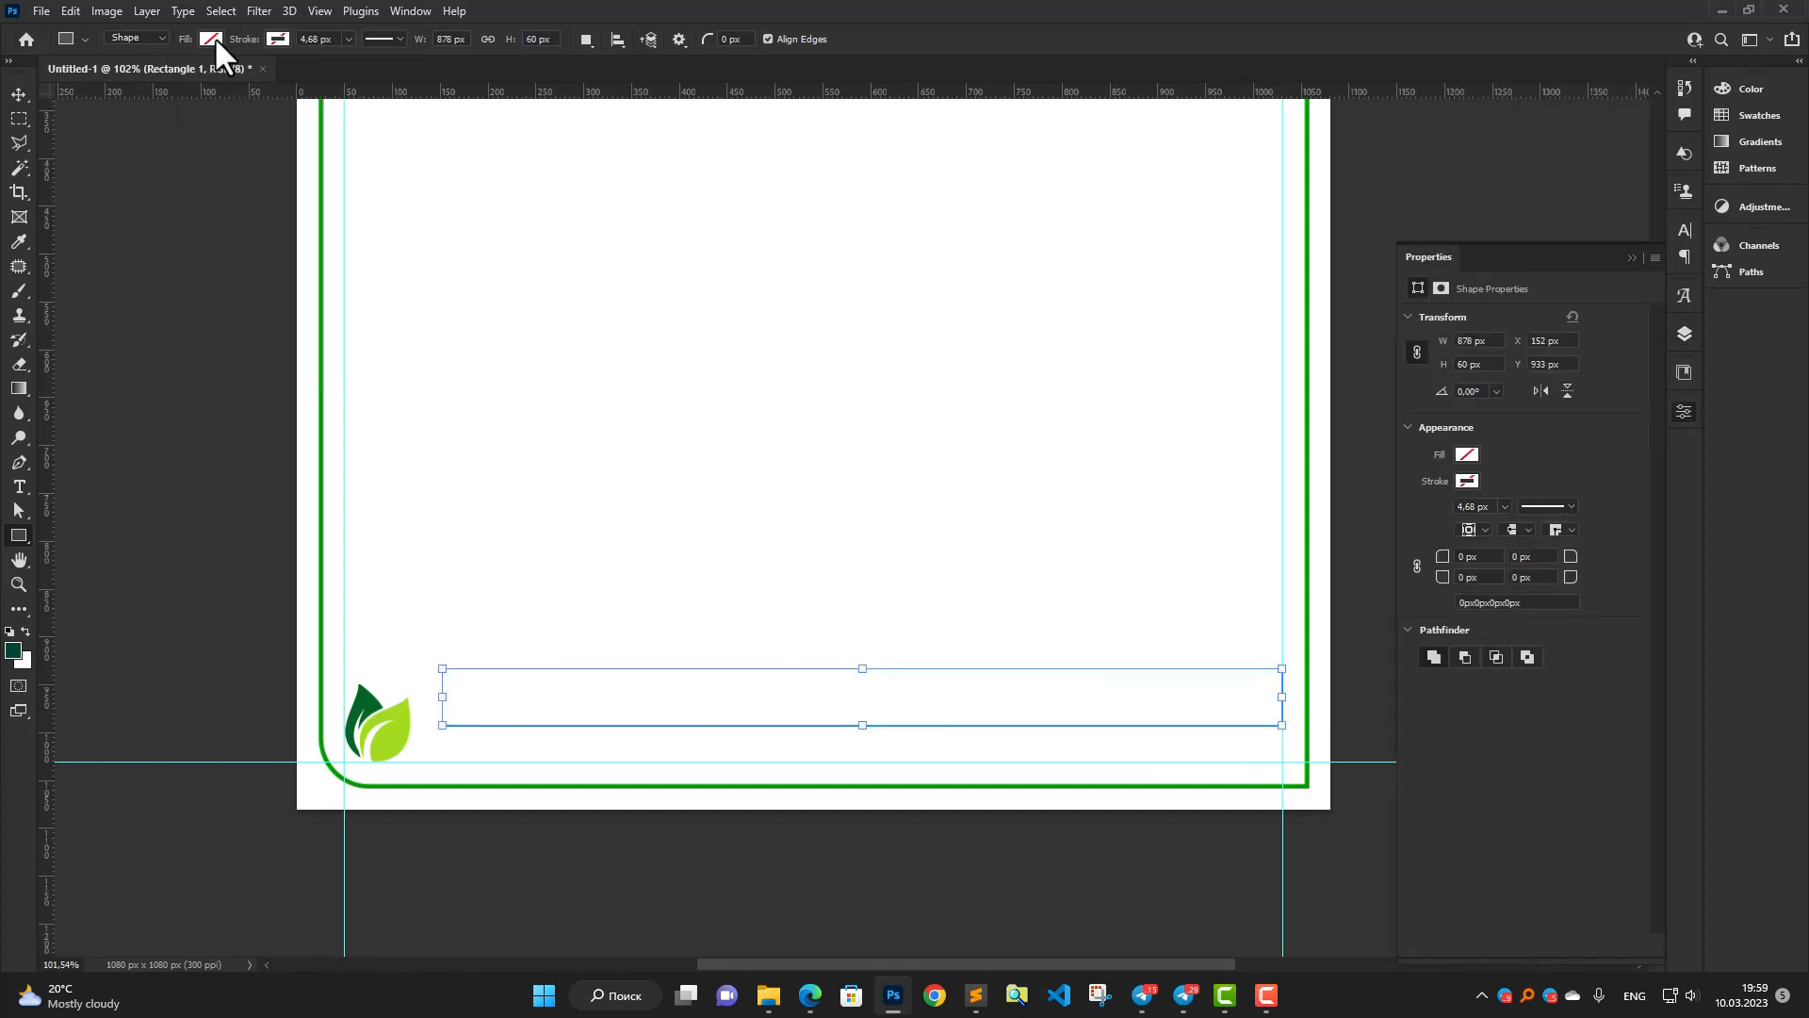
click(212, 38)
click(212, 38)
click(213, 39)
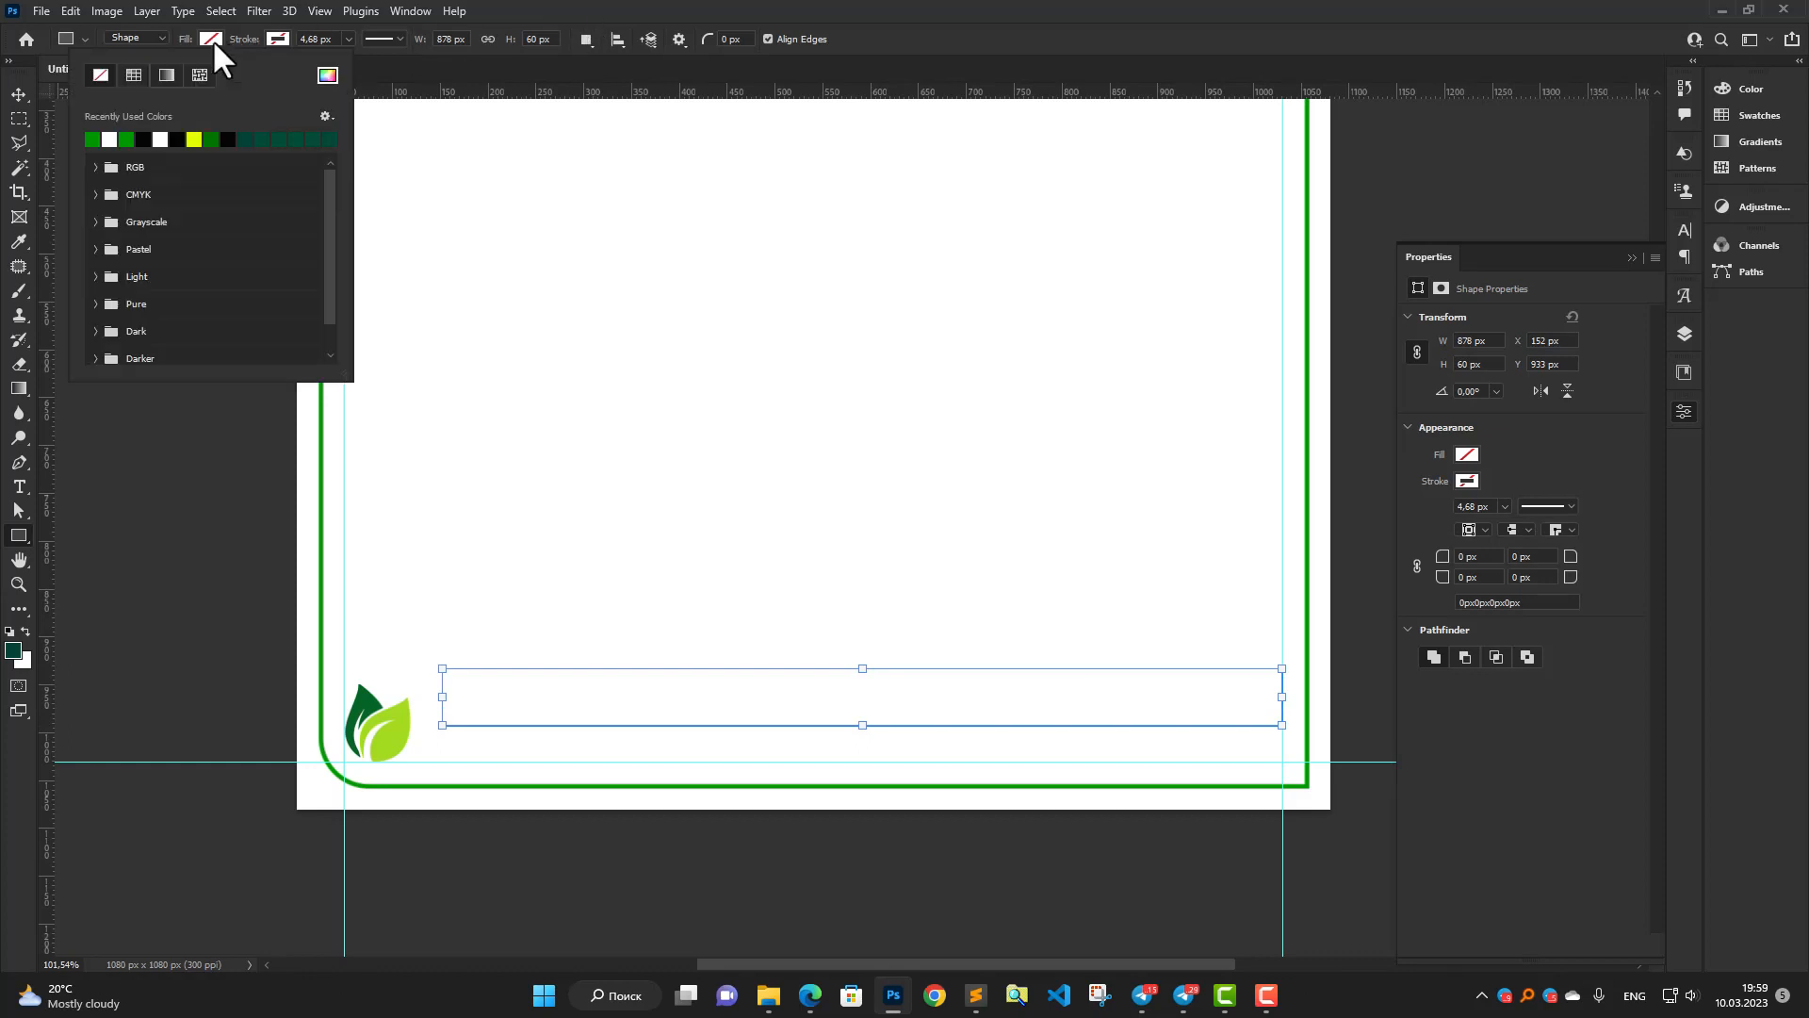
click(327, 75)
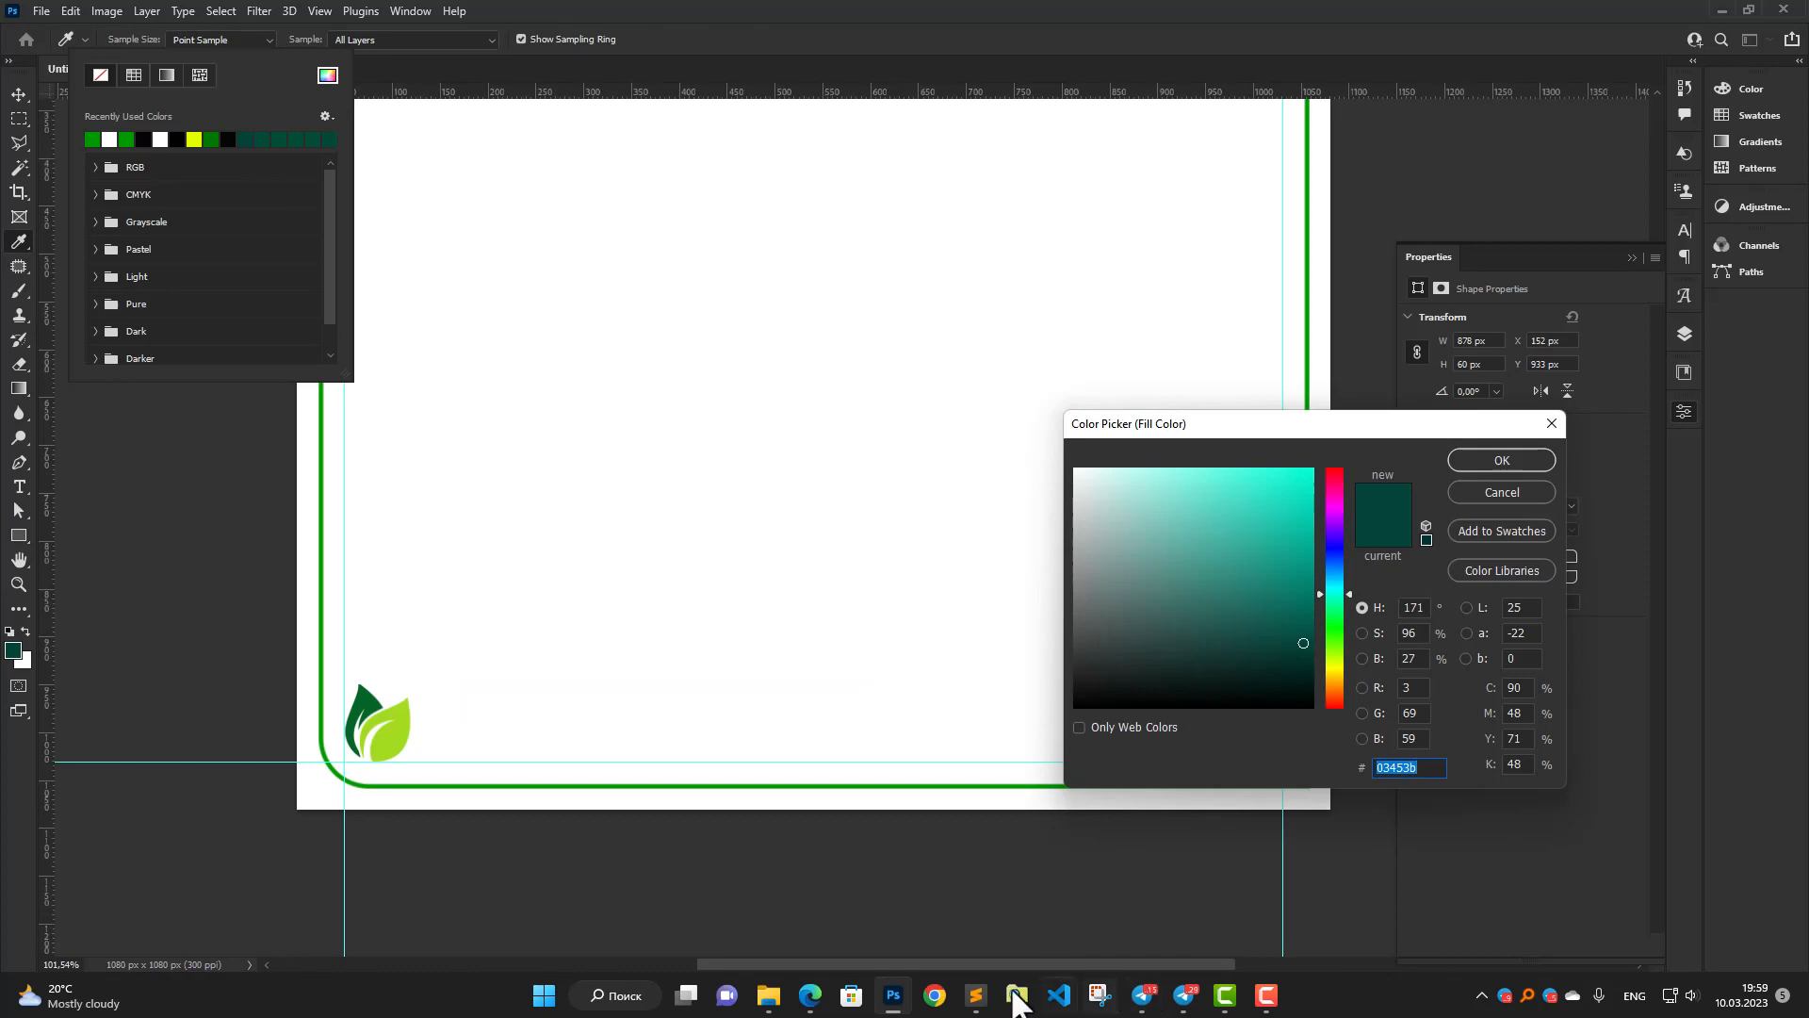
click(975, 995)
drag(409, 502, 456, 502)
key(ctrl+c)
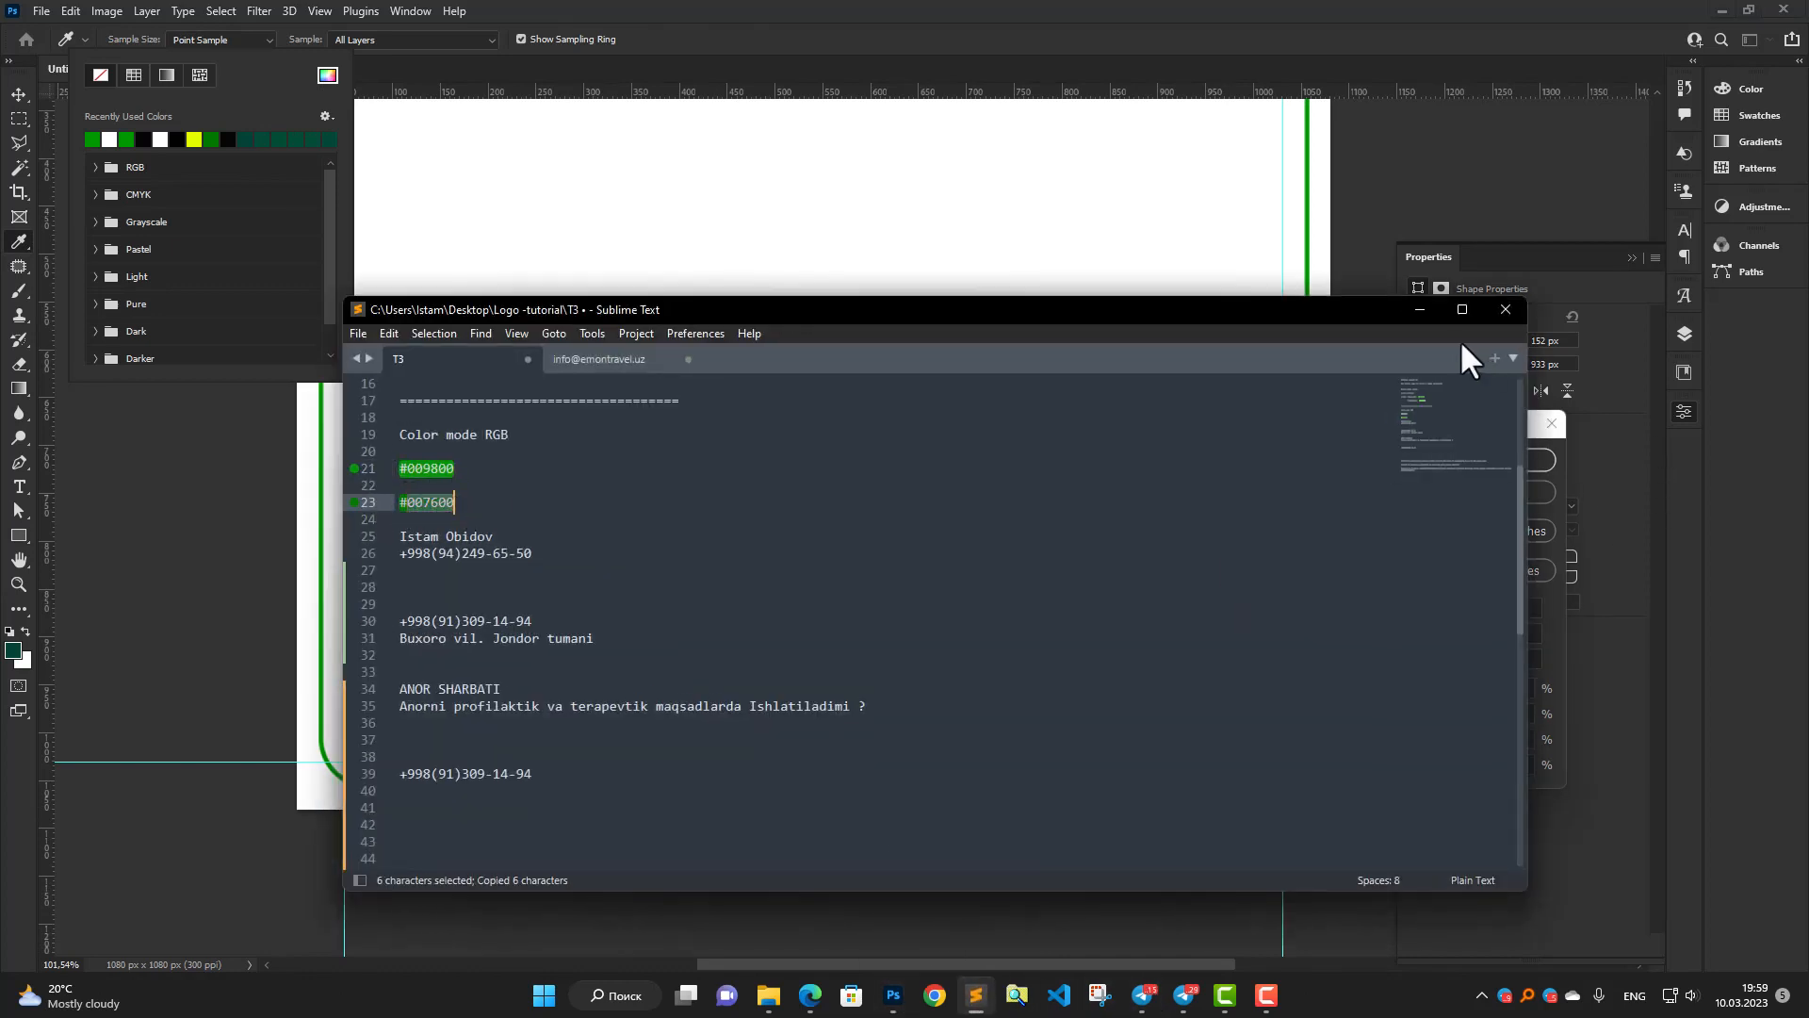
Return to Photoshop and set the rectangle's fill color to #007600.
click(1419, 310)
click(1404, 767)
key(ctrl+v)
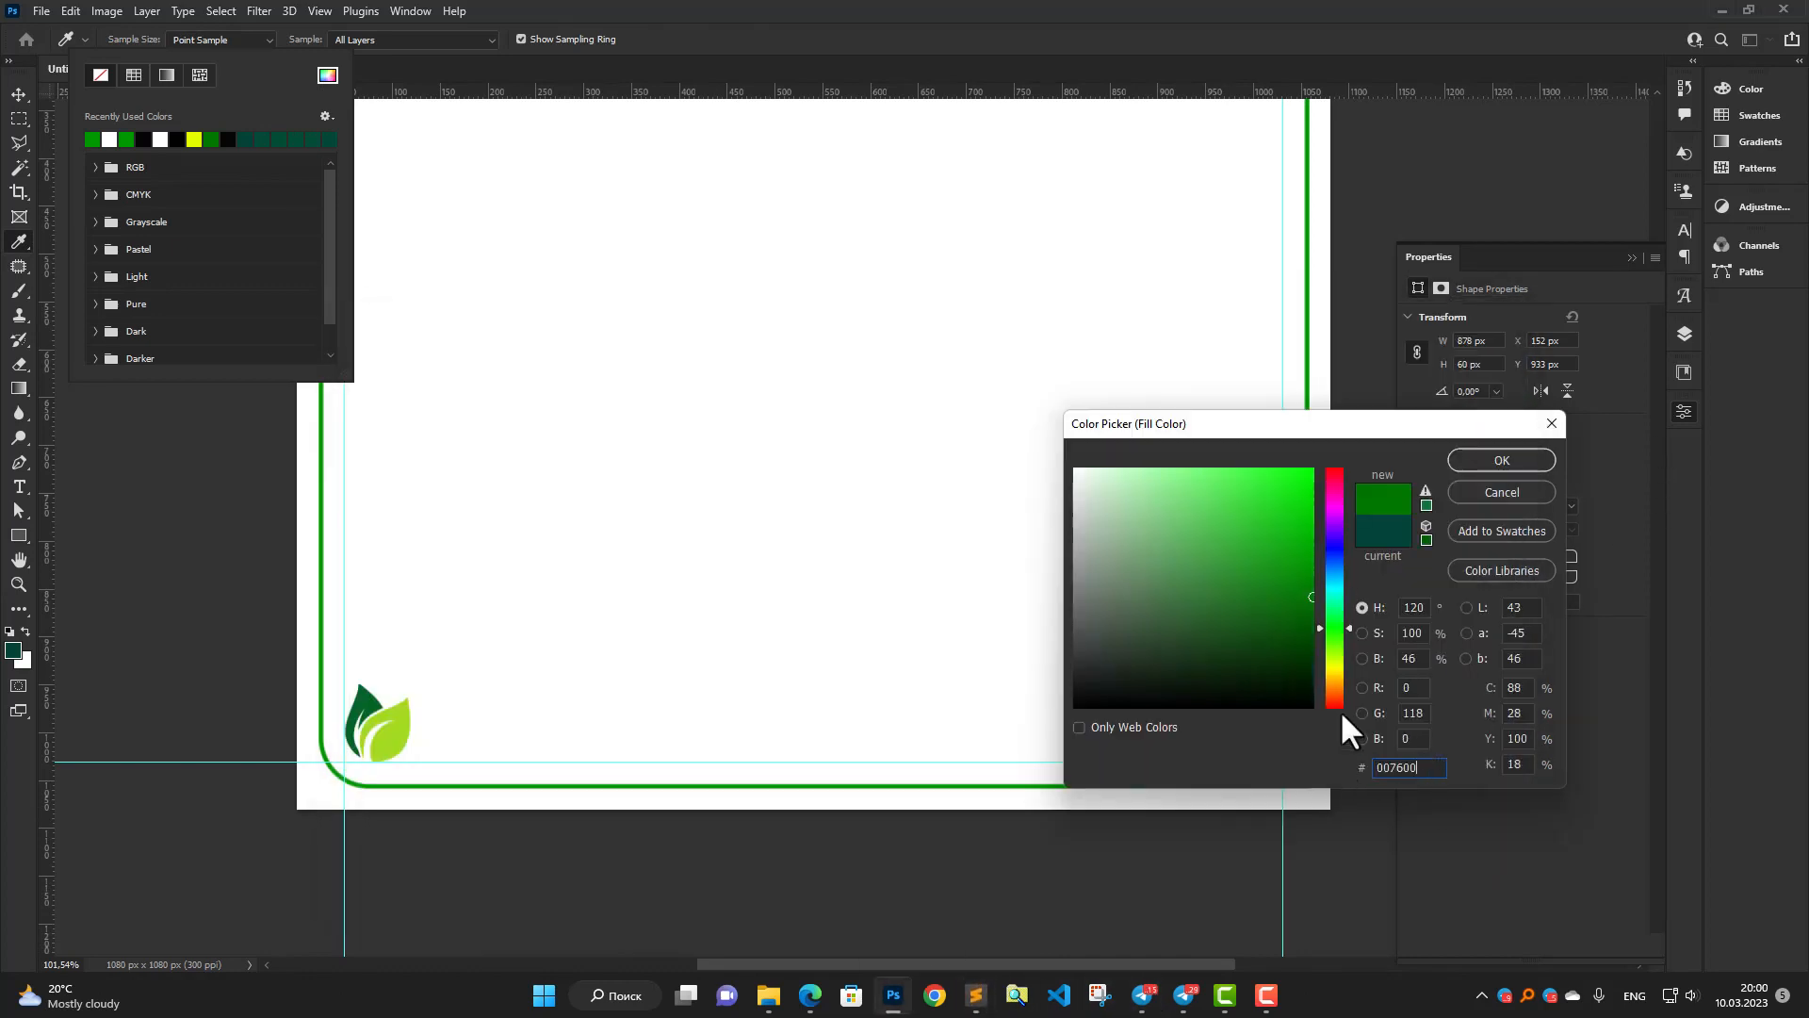
click(1496, 462)
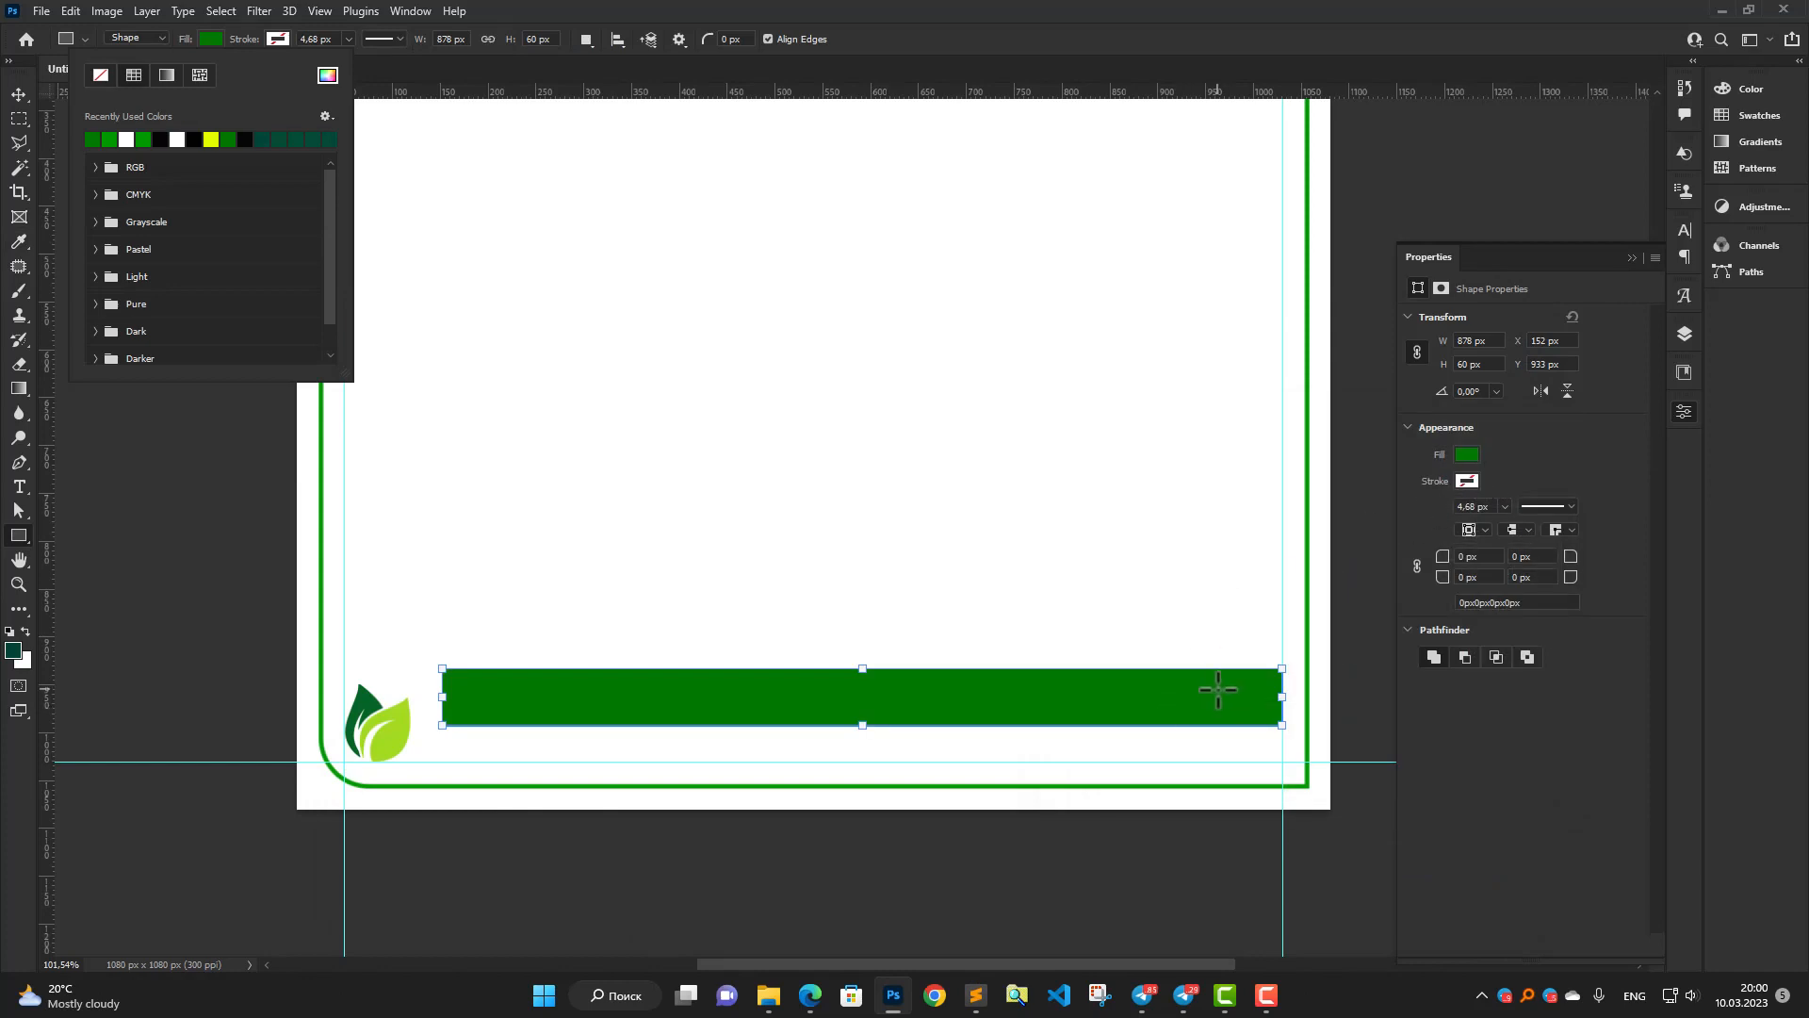
Try radii of 50 px and 40 px on the green bar's right-hand corners.
scroll(1213, 691, up, 2)
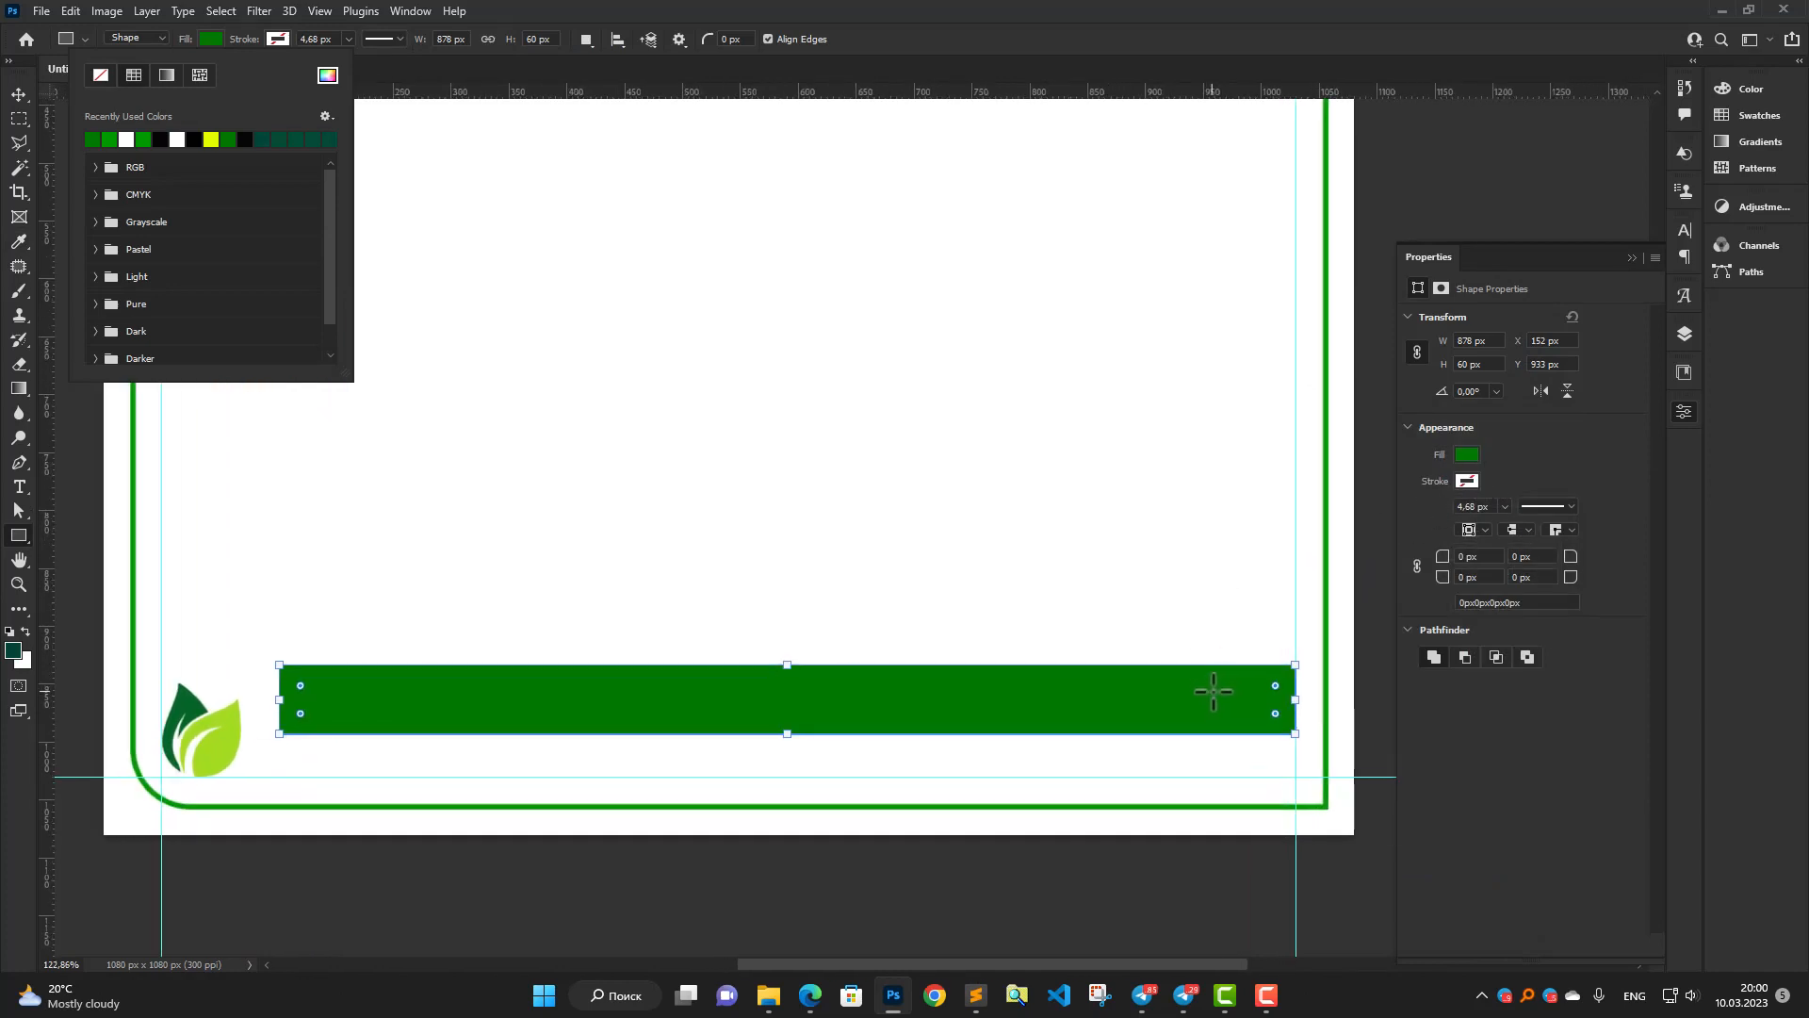
click(1514, 559)
text(50)
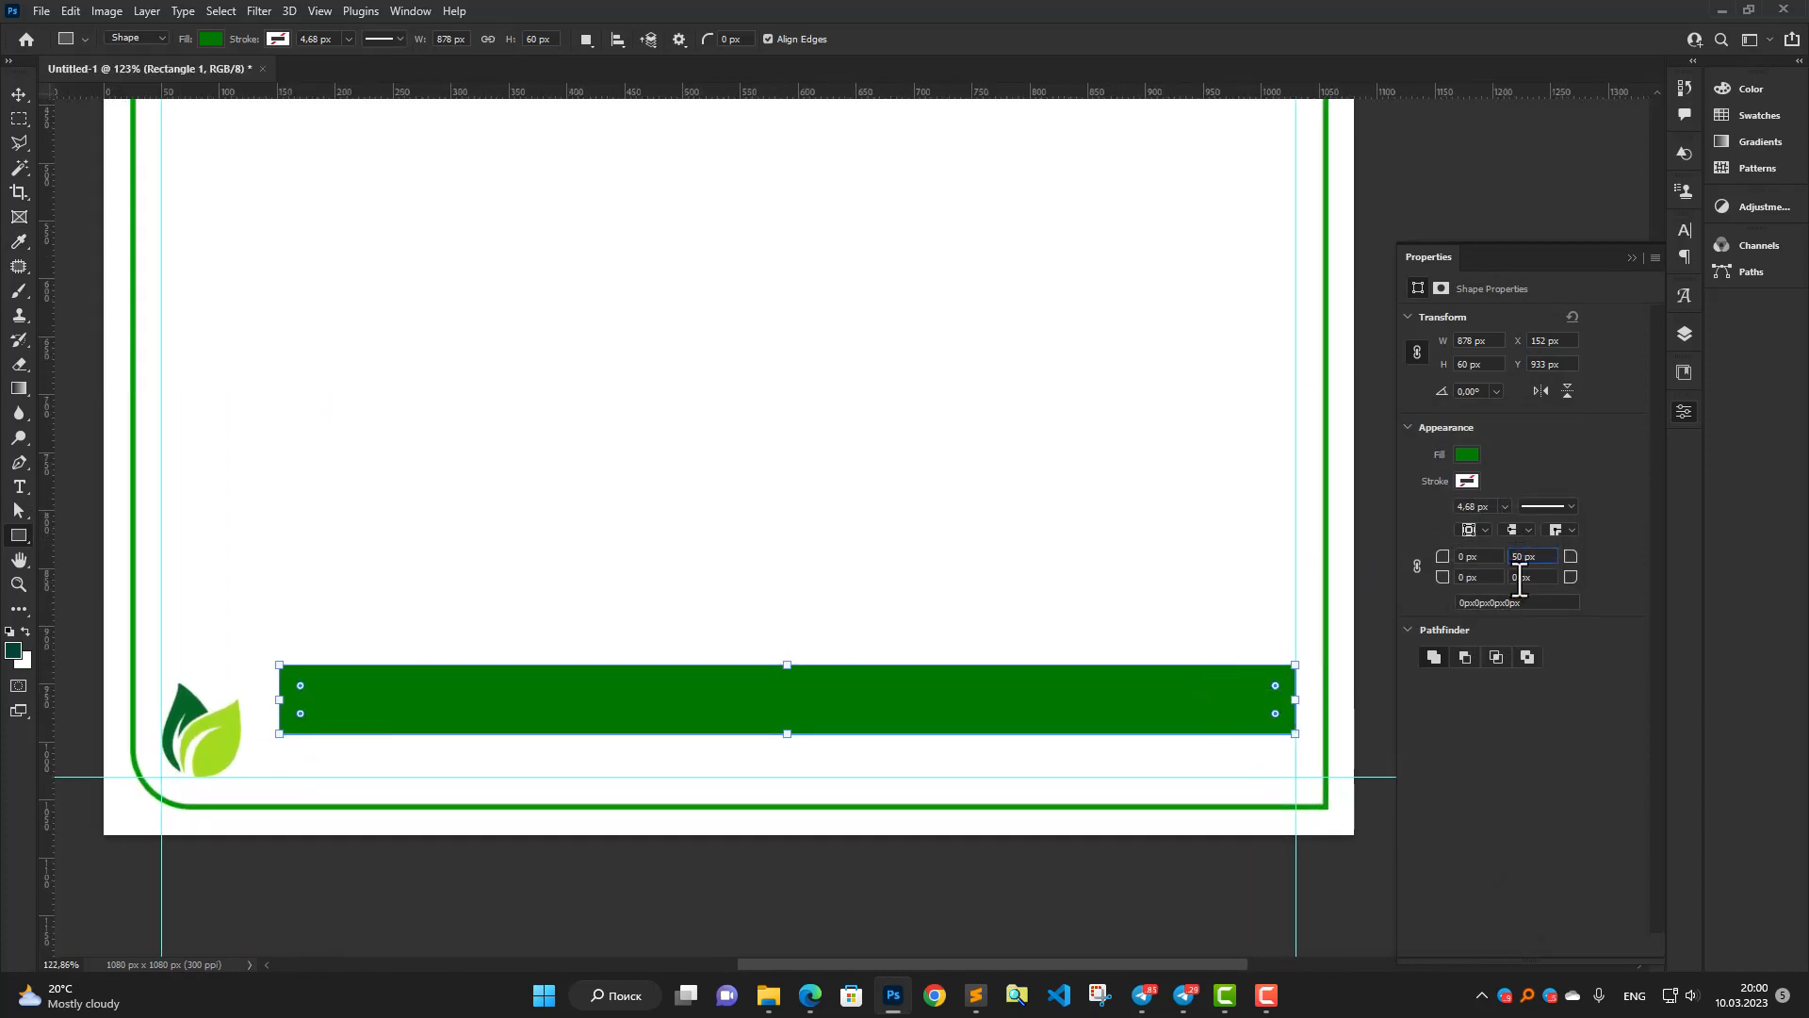
key(Tab)
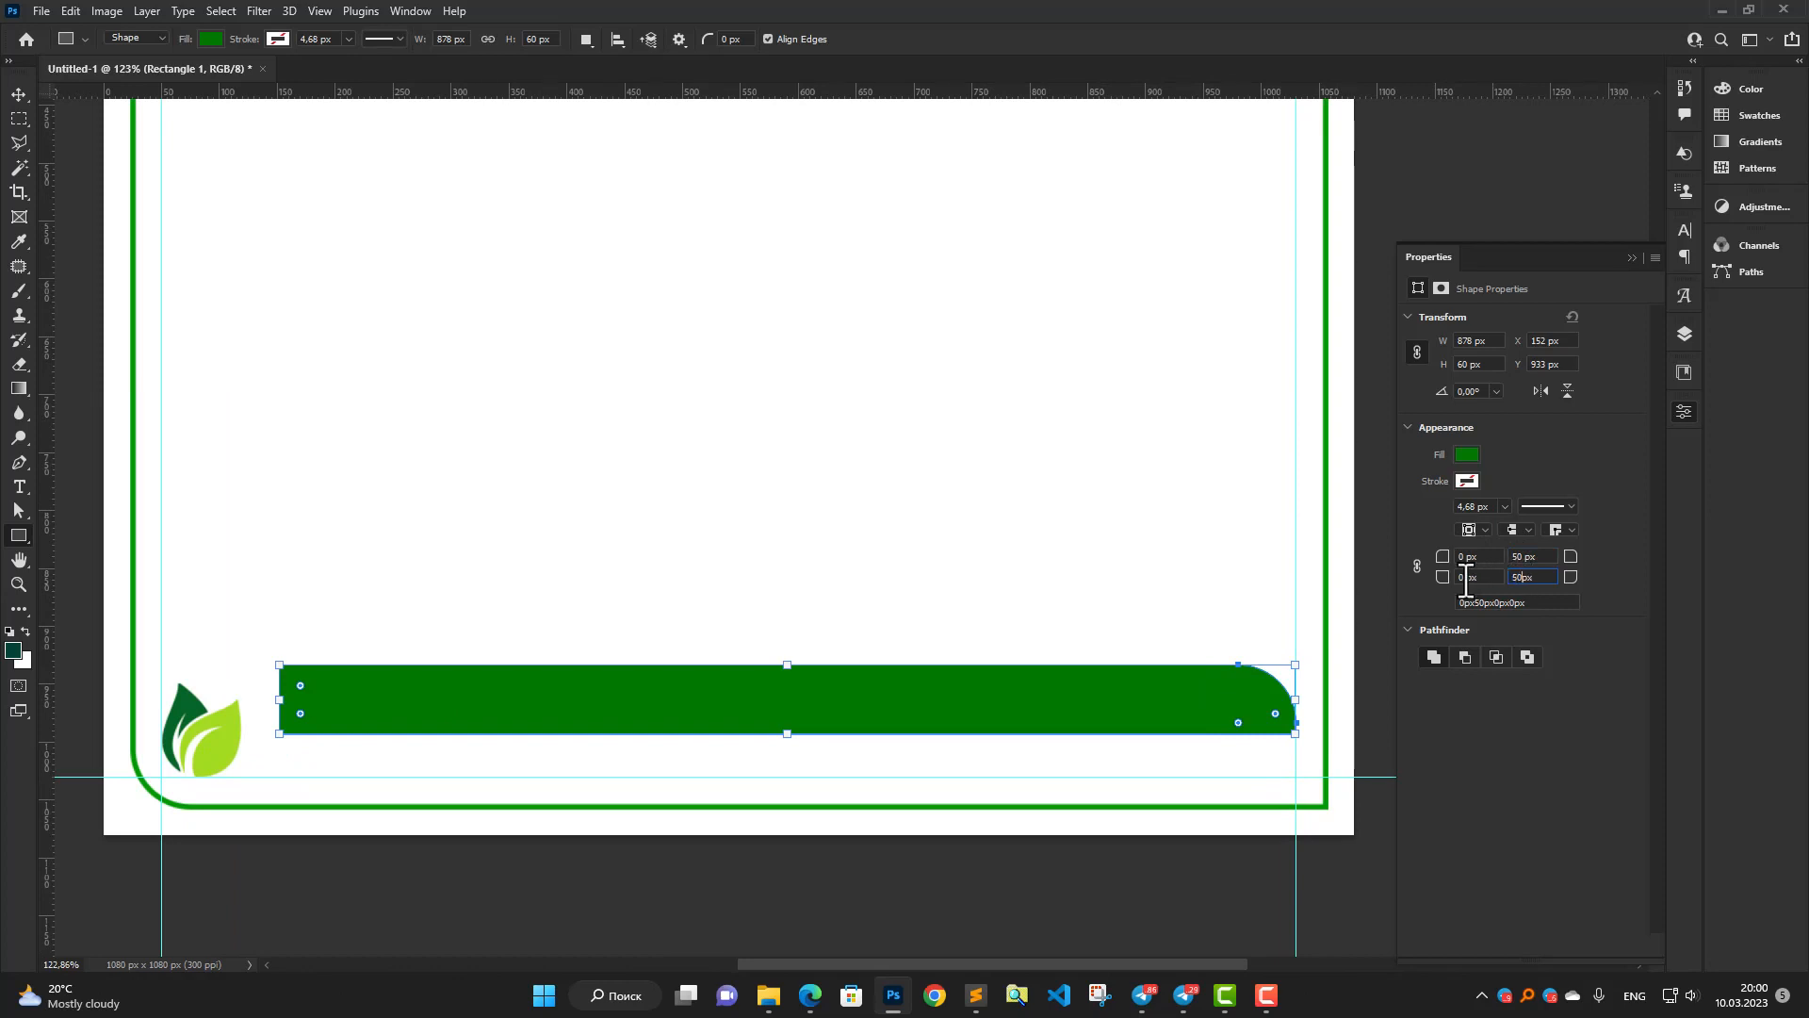
click(1419, 568)
drag(1439, 558, 1449, 560)
text(40)
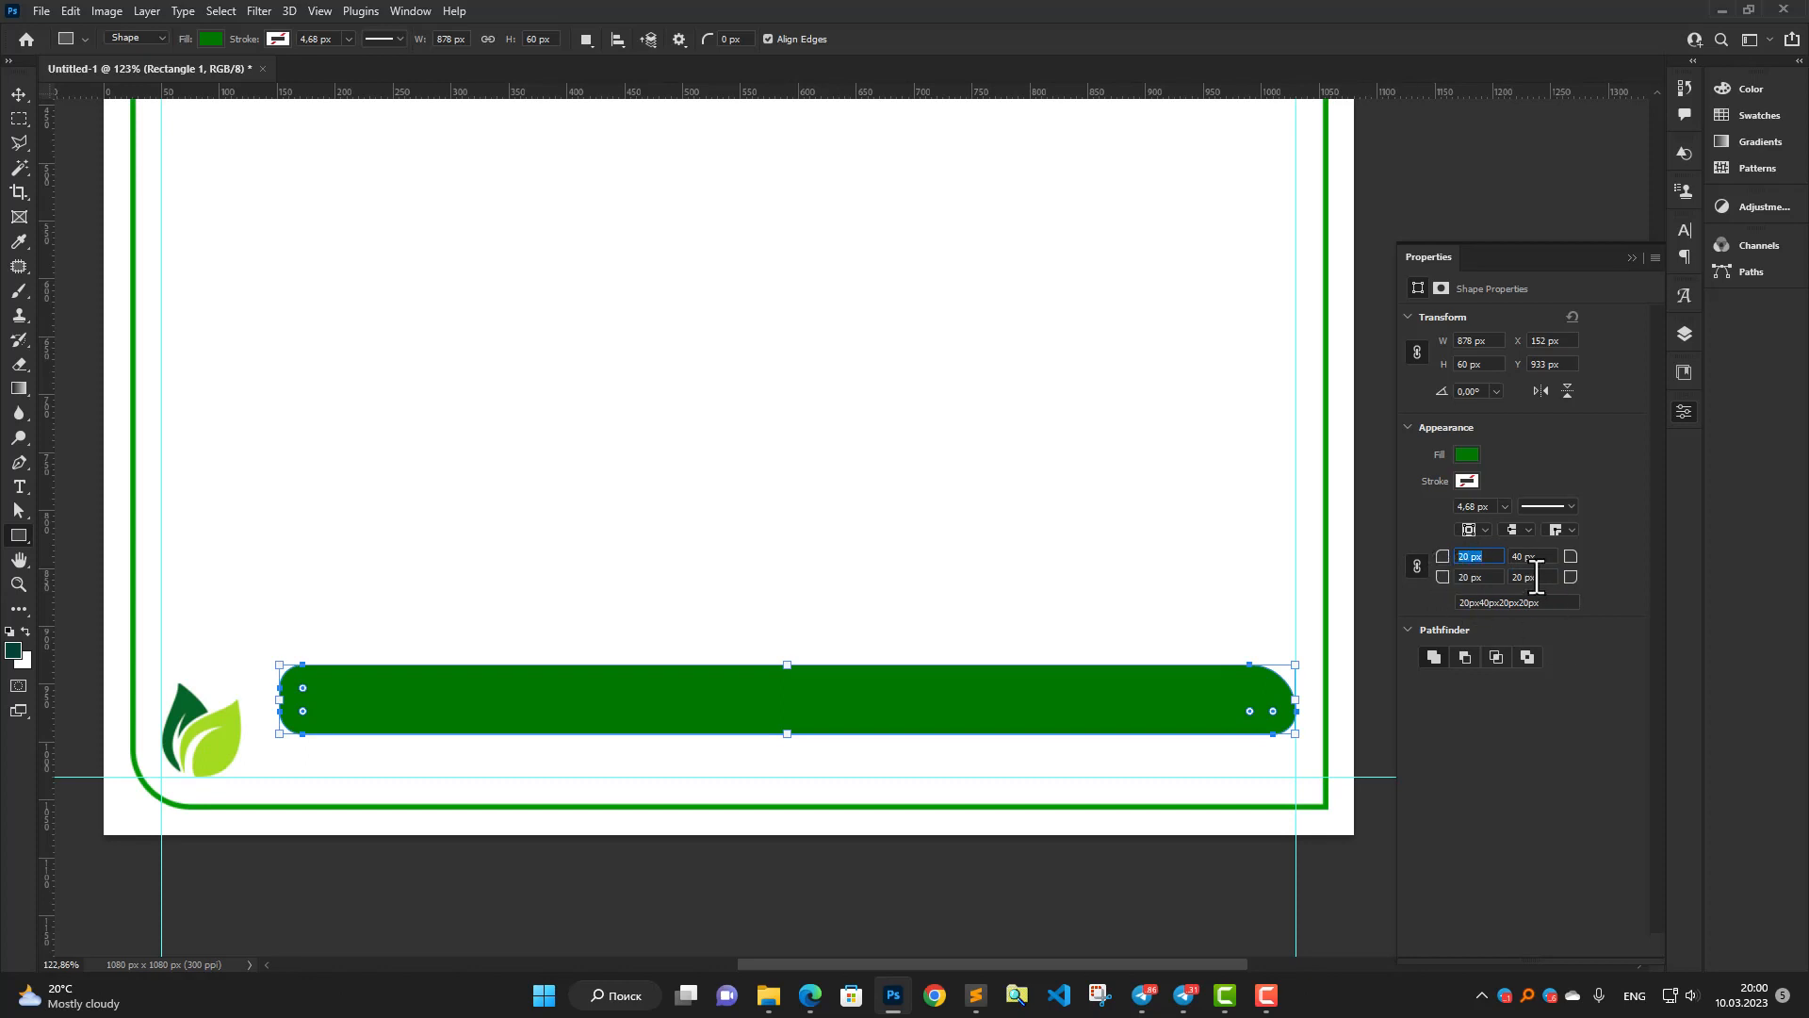
Set all four corner radii of the green bar to 20 px.
drag(1536, 558, 1502, 564)
text(20)
key(Return)
click(1477, 560)
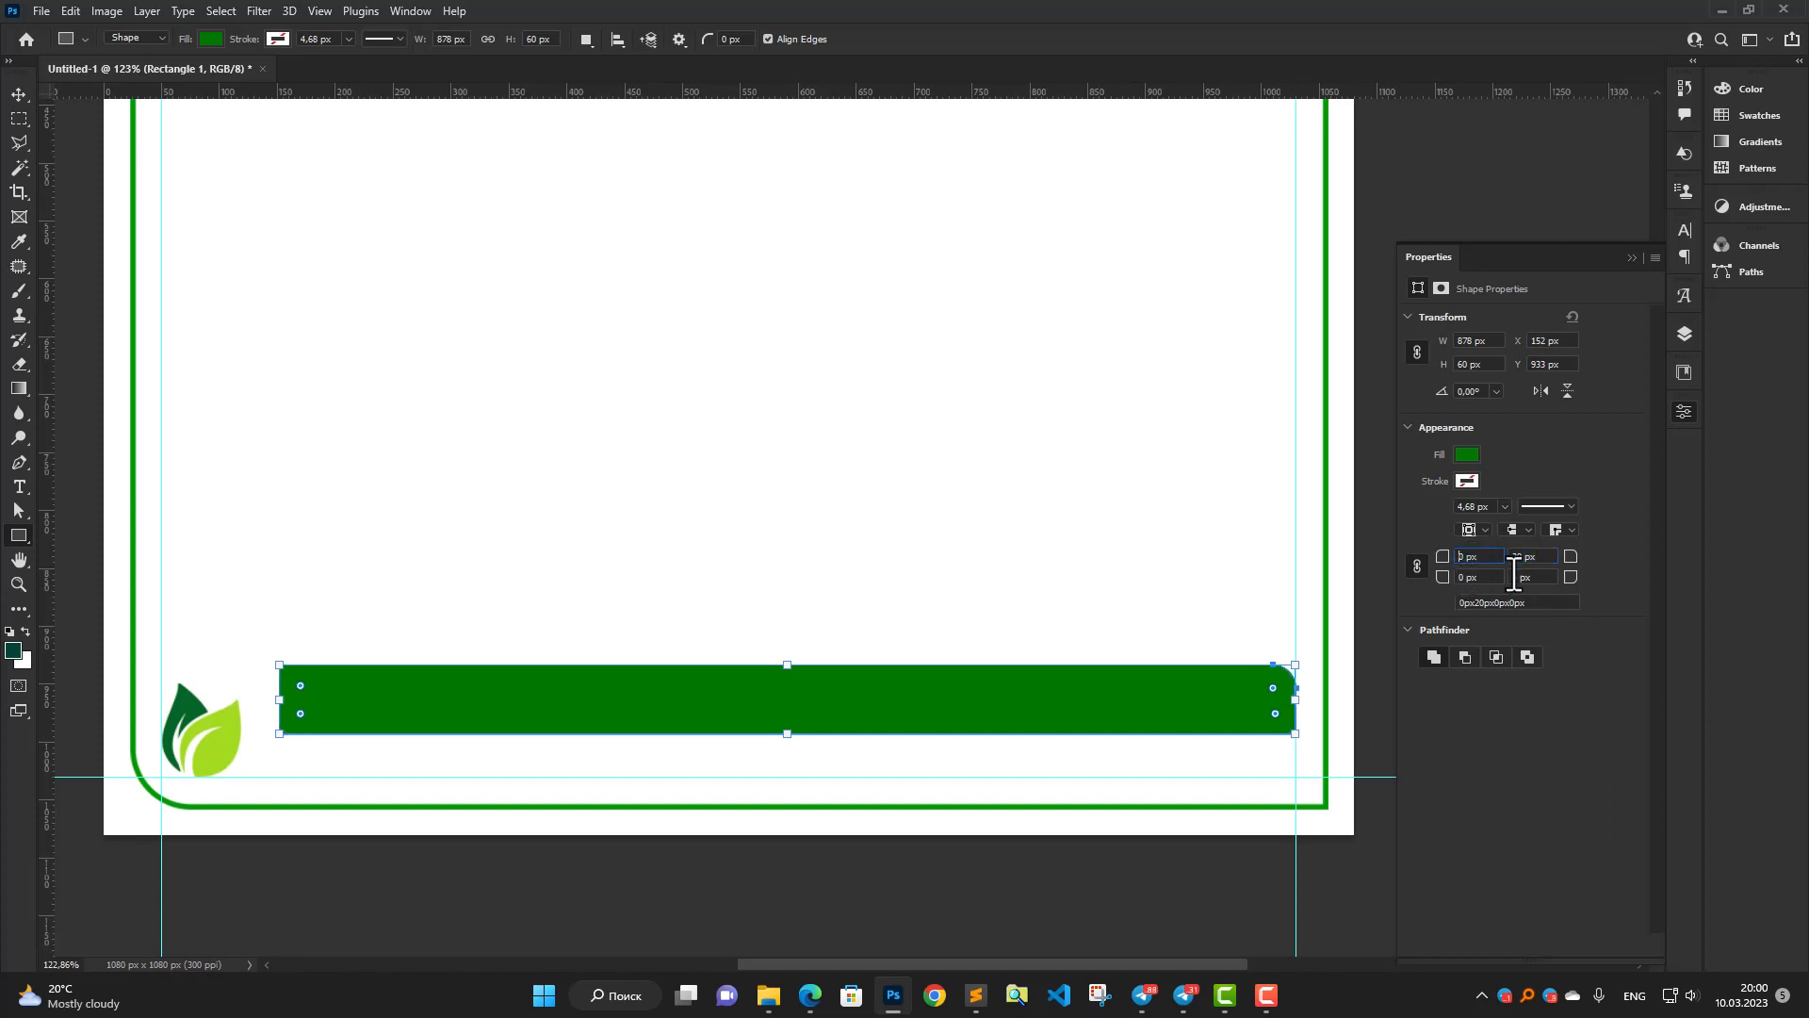
double_click(1471, 562)
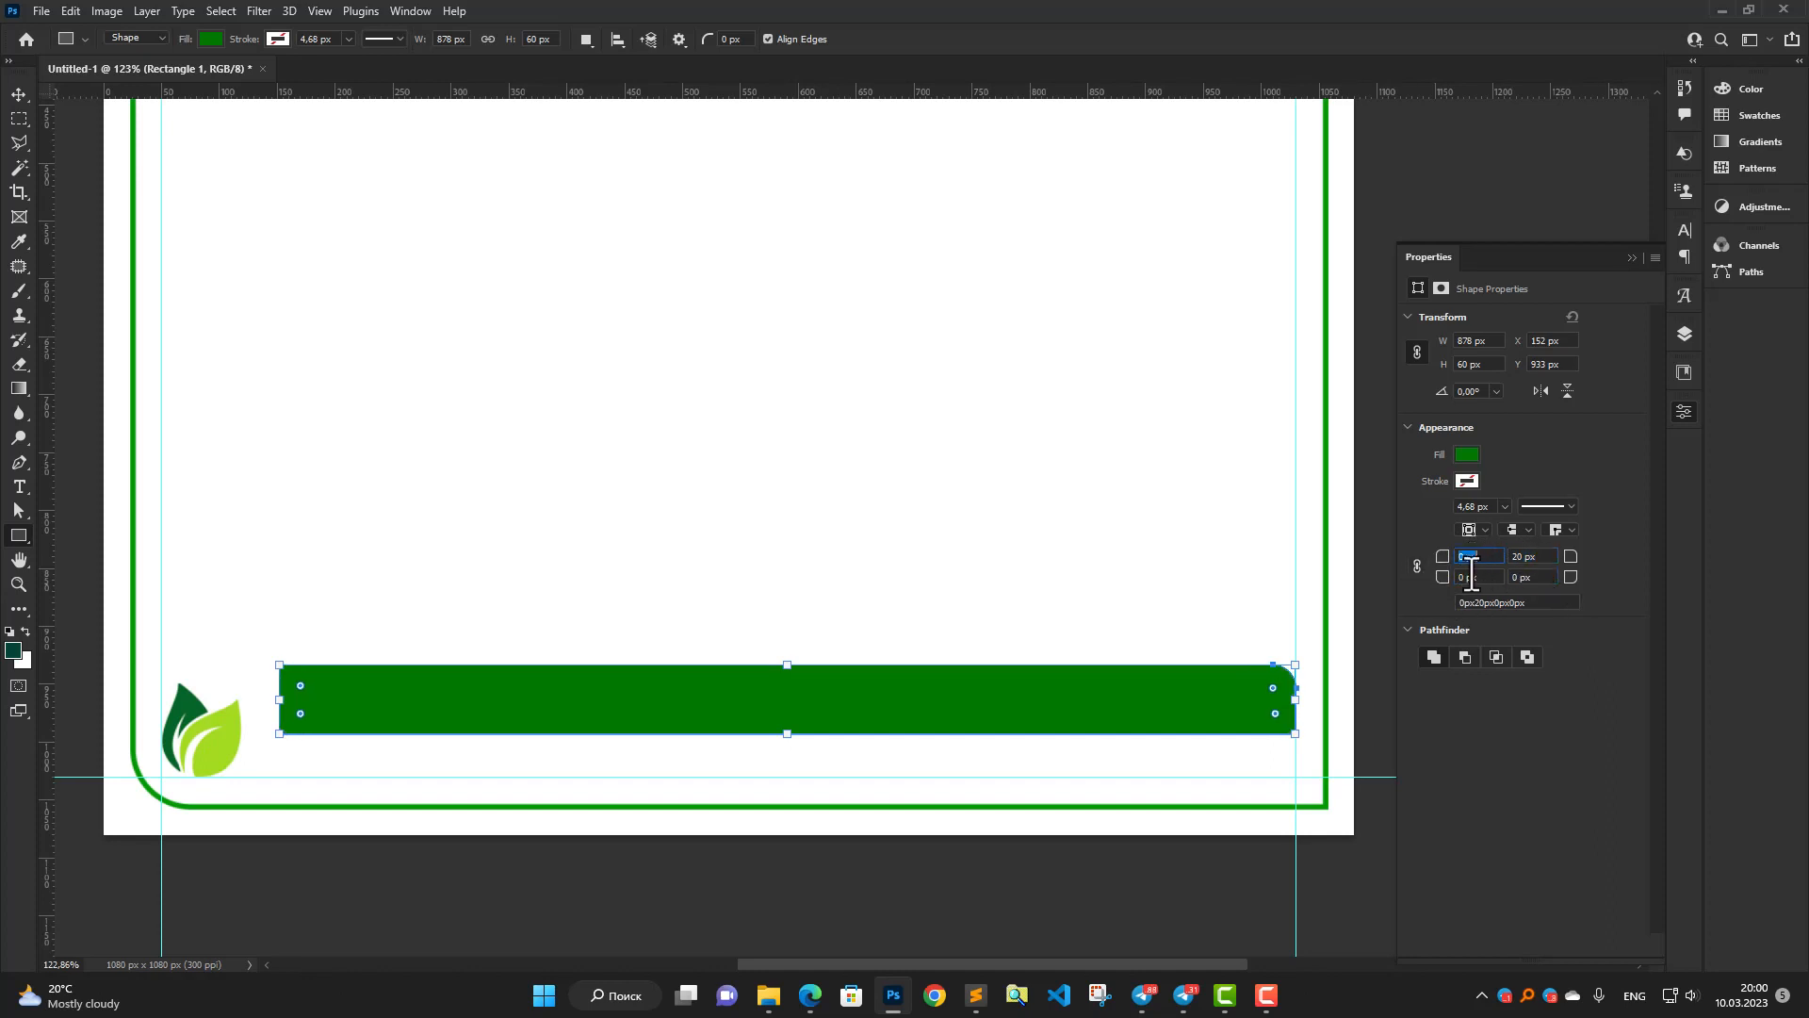
click(1533, 560)
double_click(1490, 581)
key(ctrl+v)
double_click(1537, 579)
key(ctrl+v)
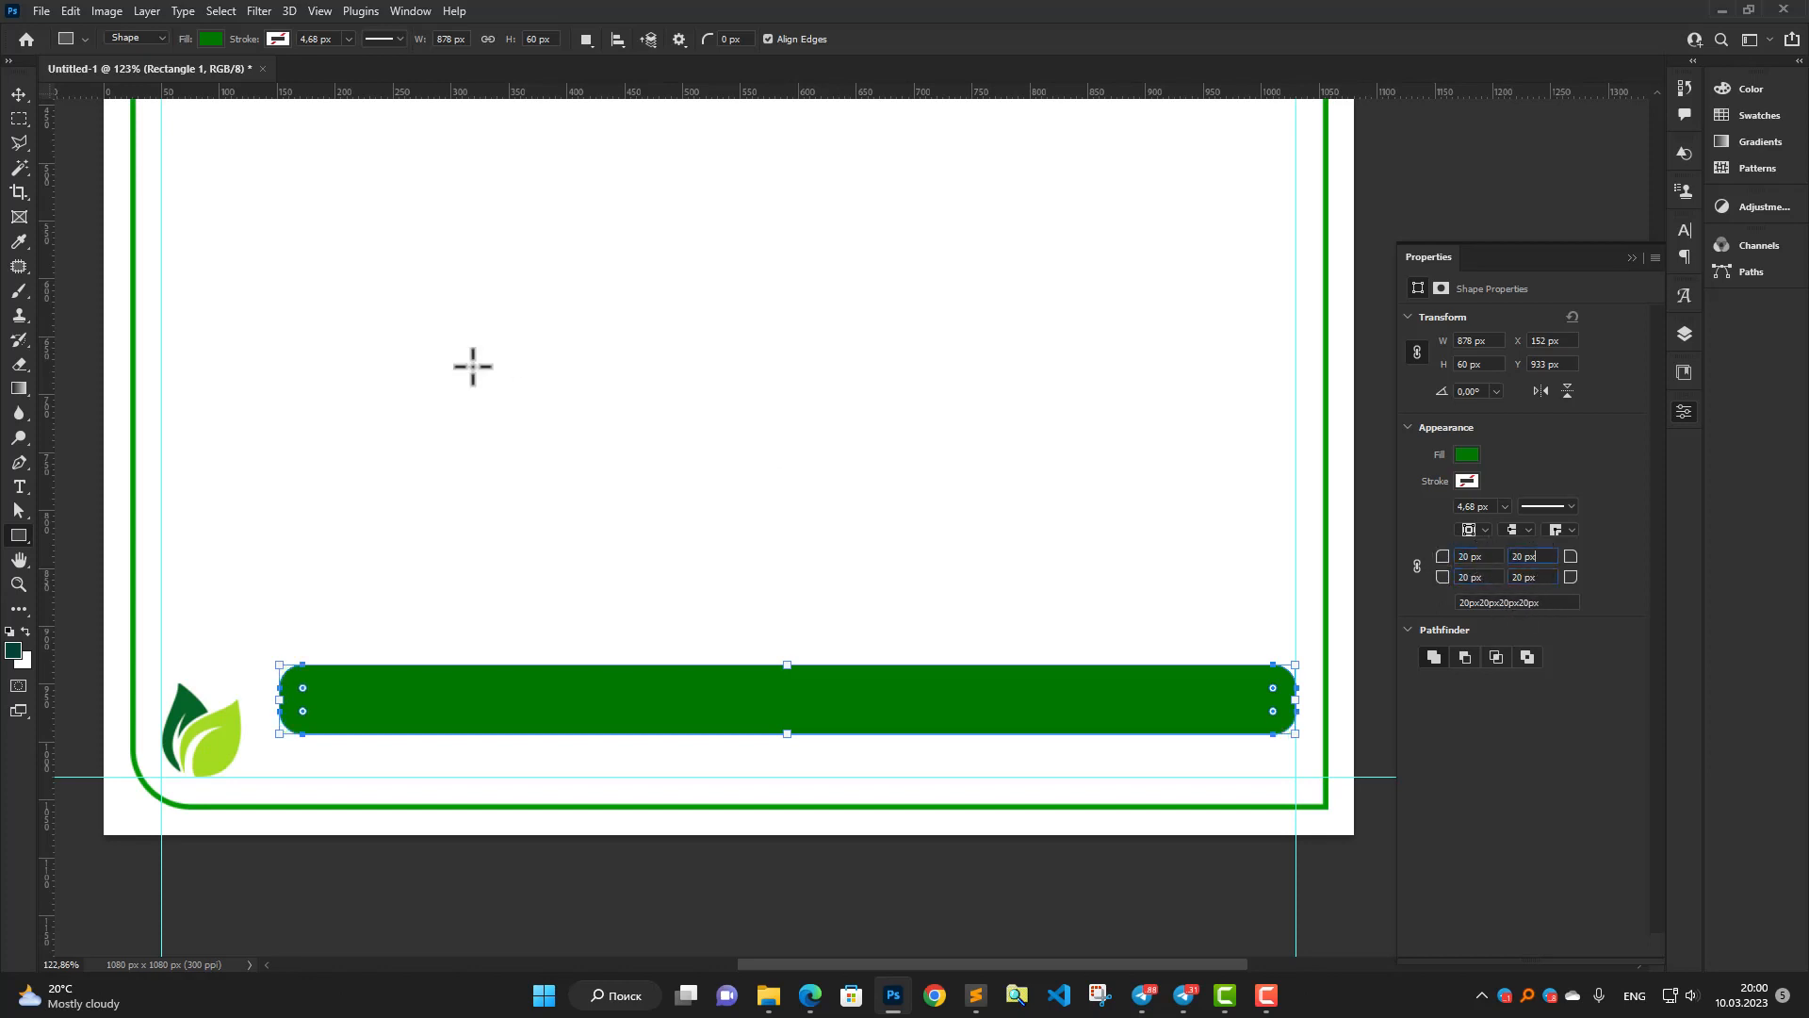
Move the green bar down onto the bottom margin guide and the leaf right over the bar's left end.
click(19, 94)
drag(869, 699, 867, 737)
drag(245, 758, 302, 745)
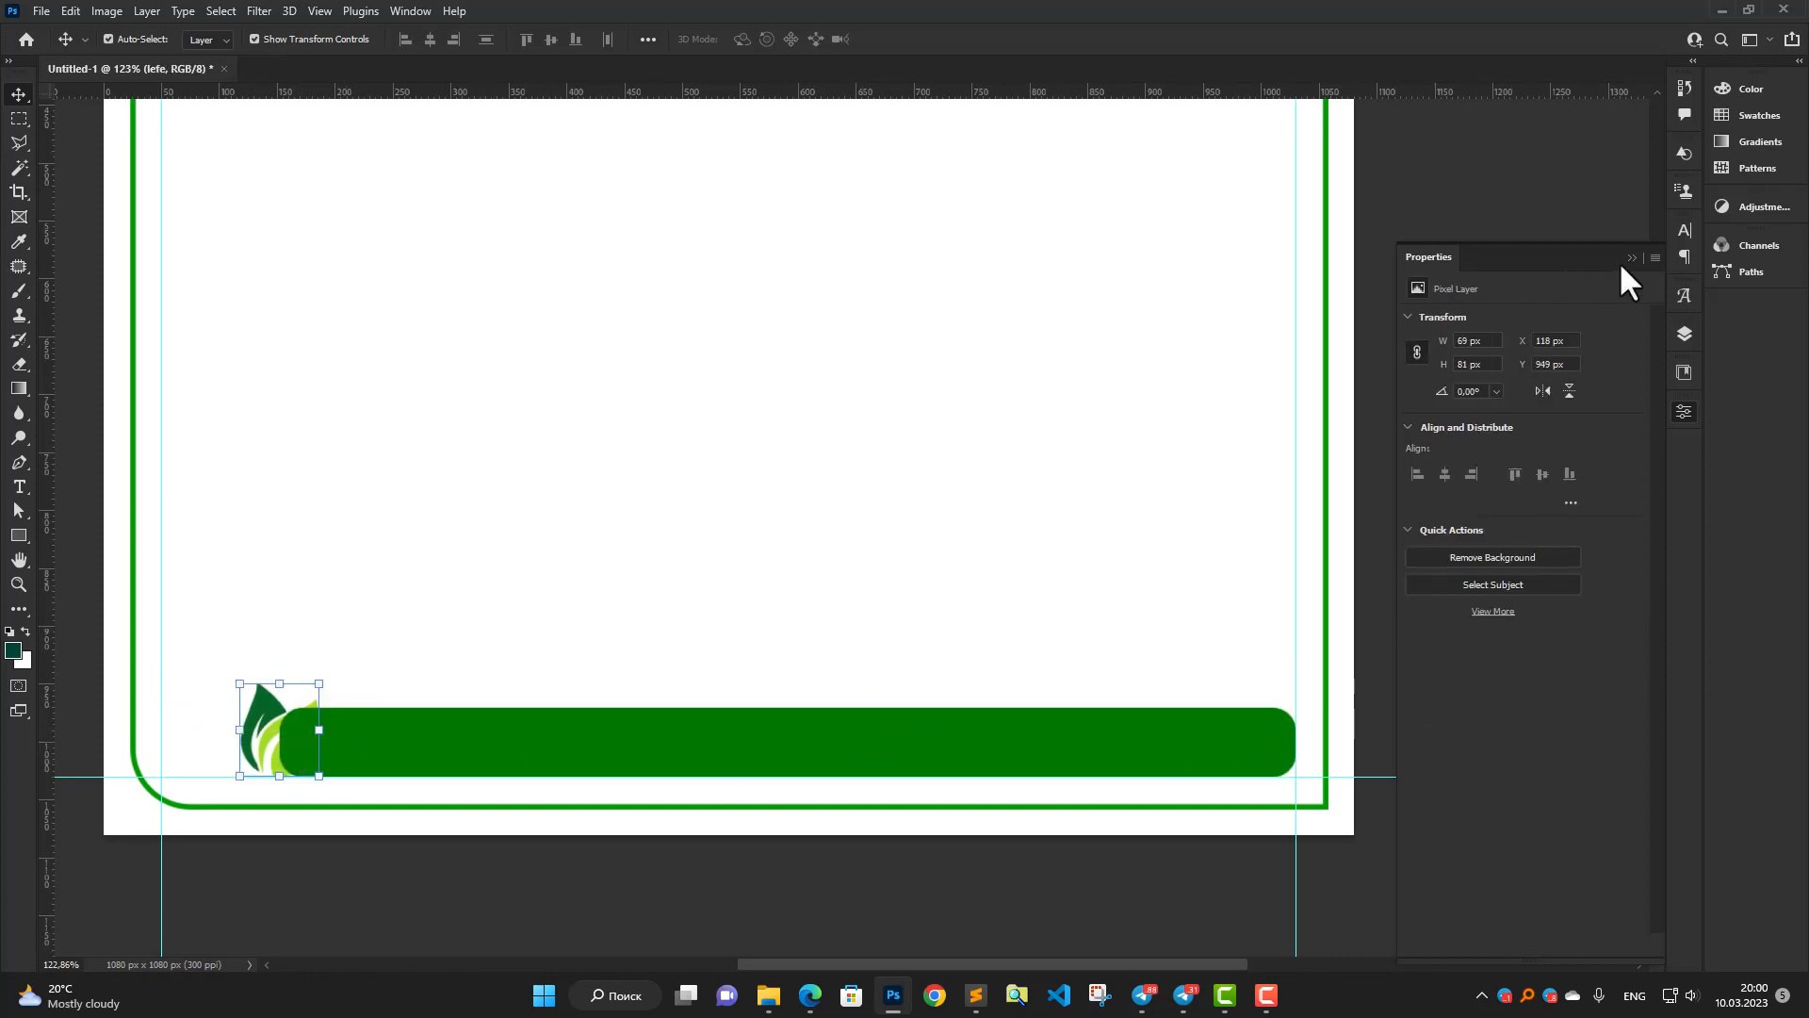
Place the lefe layer above Rectangle 1 and shift the leaf slightly further right over the bar's rounded end.
click(1685, 334)
drag(1556, 273, 1538, 236)
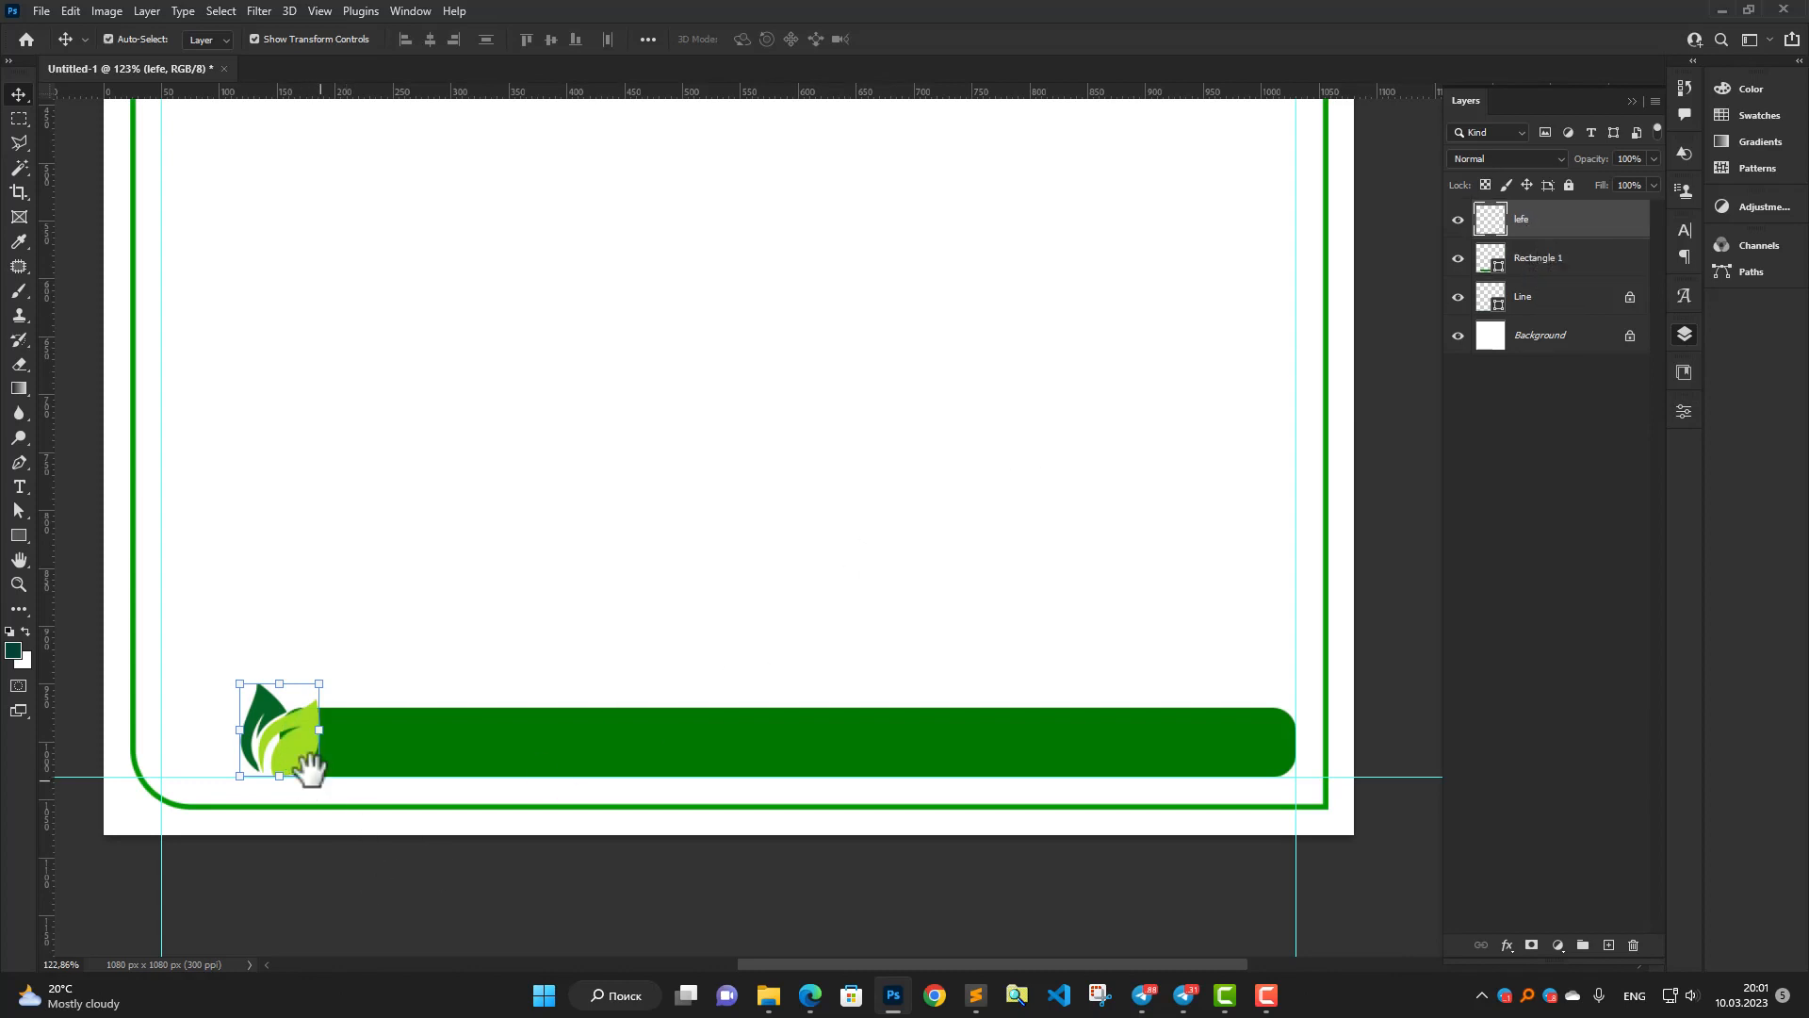
scroll(349, 777, up, 3)
scroll(336, 771, down, 3)
scroll(267, 755, up, 3)
mouse_move(202, 754)
mouse_down()
mouse_move(235, 751)
mouse_move(205, 743)
mouse_up()
scroll(233, 761, up, 3)
scroll(232, 761, up, 2)
drag(311, 766, 631, 751)
Add a layer mask to Rectangle 1 and hide the bar's rounded left end behind the leaf using a Polygonal Lasso selection.
click(823, 802)
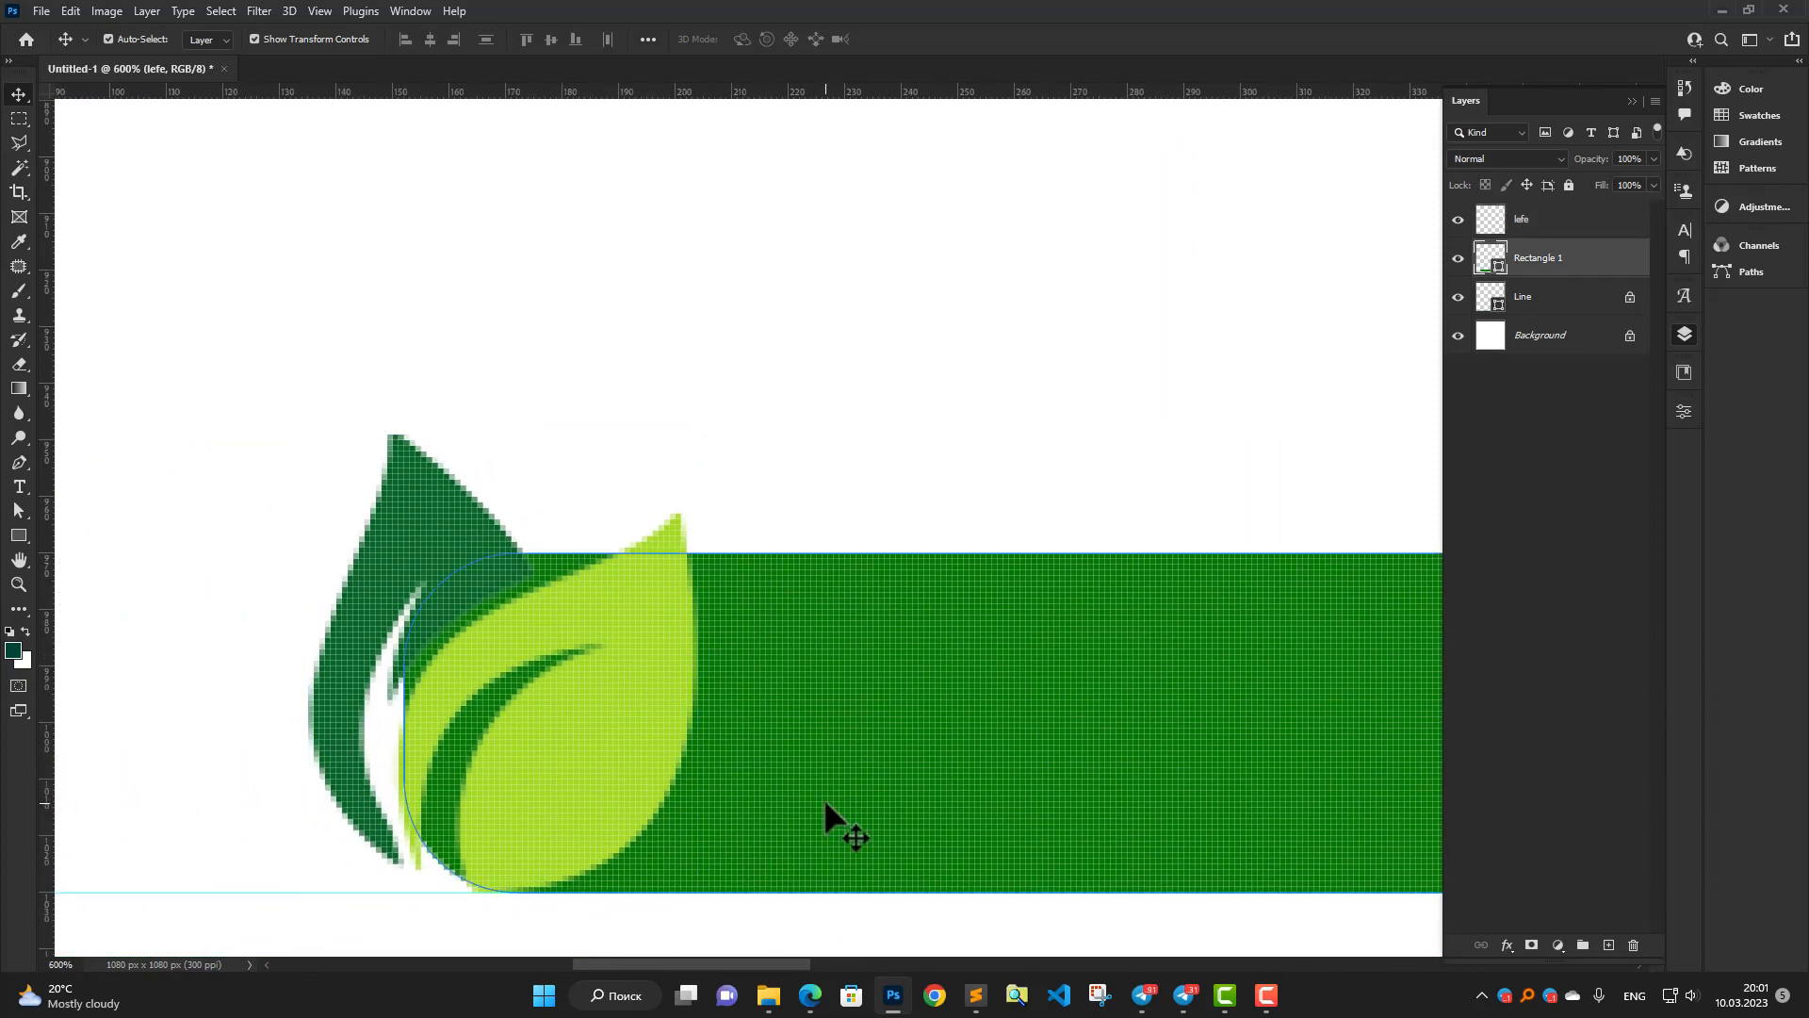
click(1531, 945)
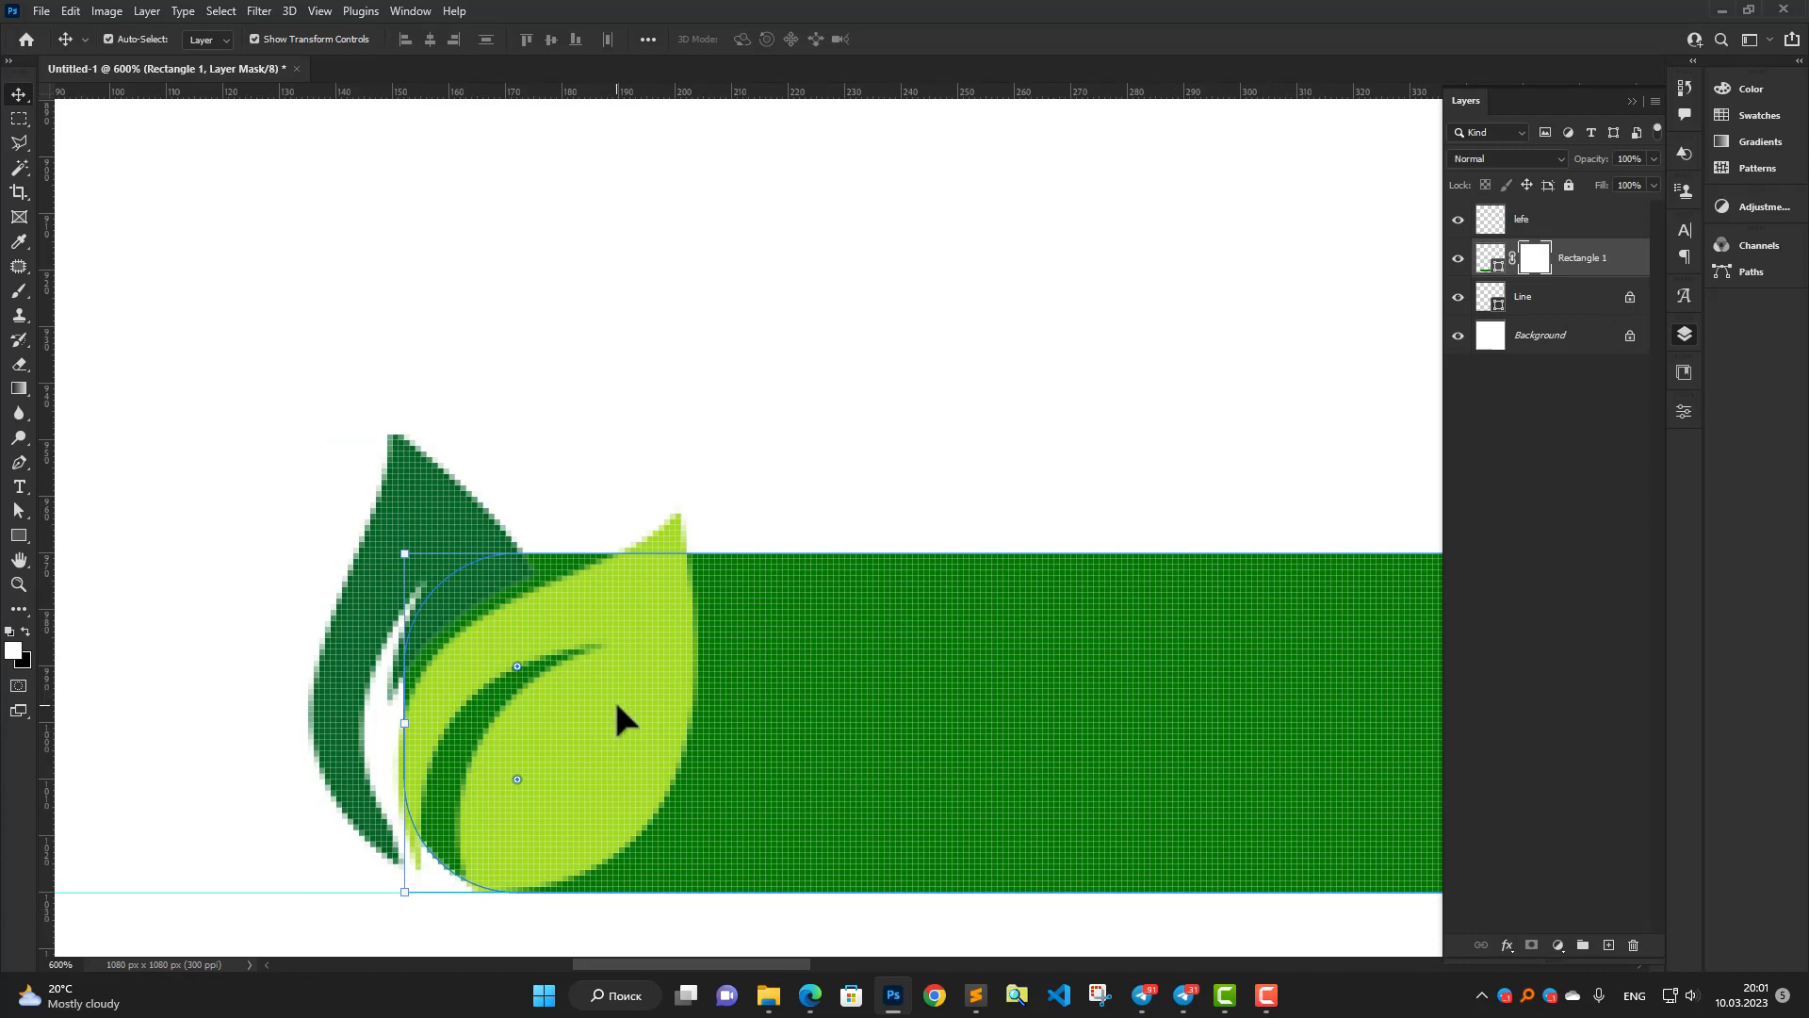
key(l)
click(486, 901)
click(512, 877)
click(641, 680)
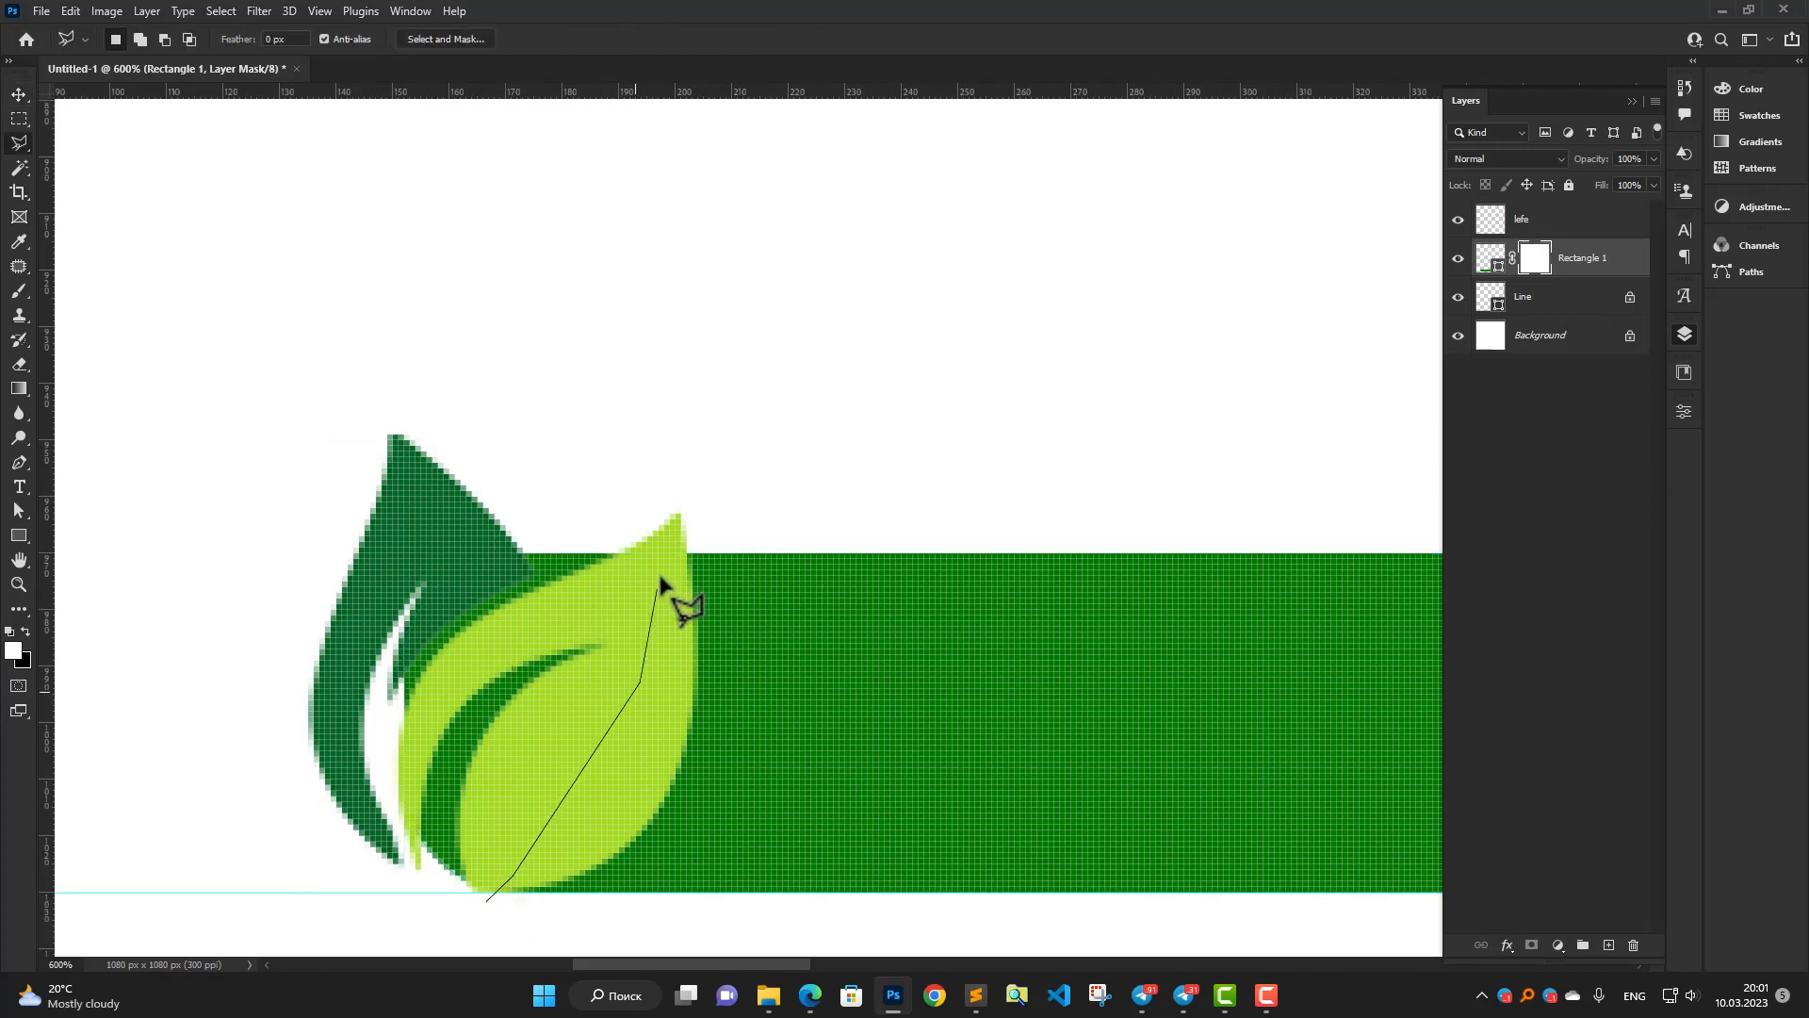
click(666, 555)
click(666, 488)
click(455, 488)
click(342, 549)
click(327, 745)
click(363, 869)
click(452, 929)
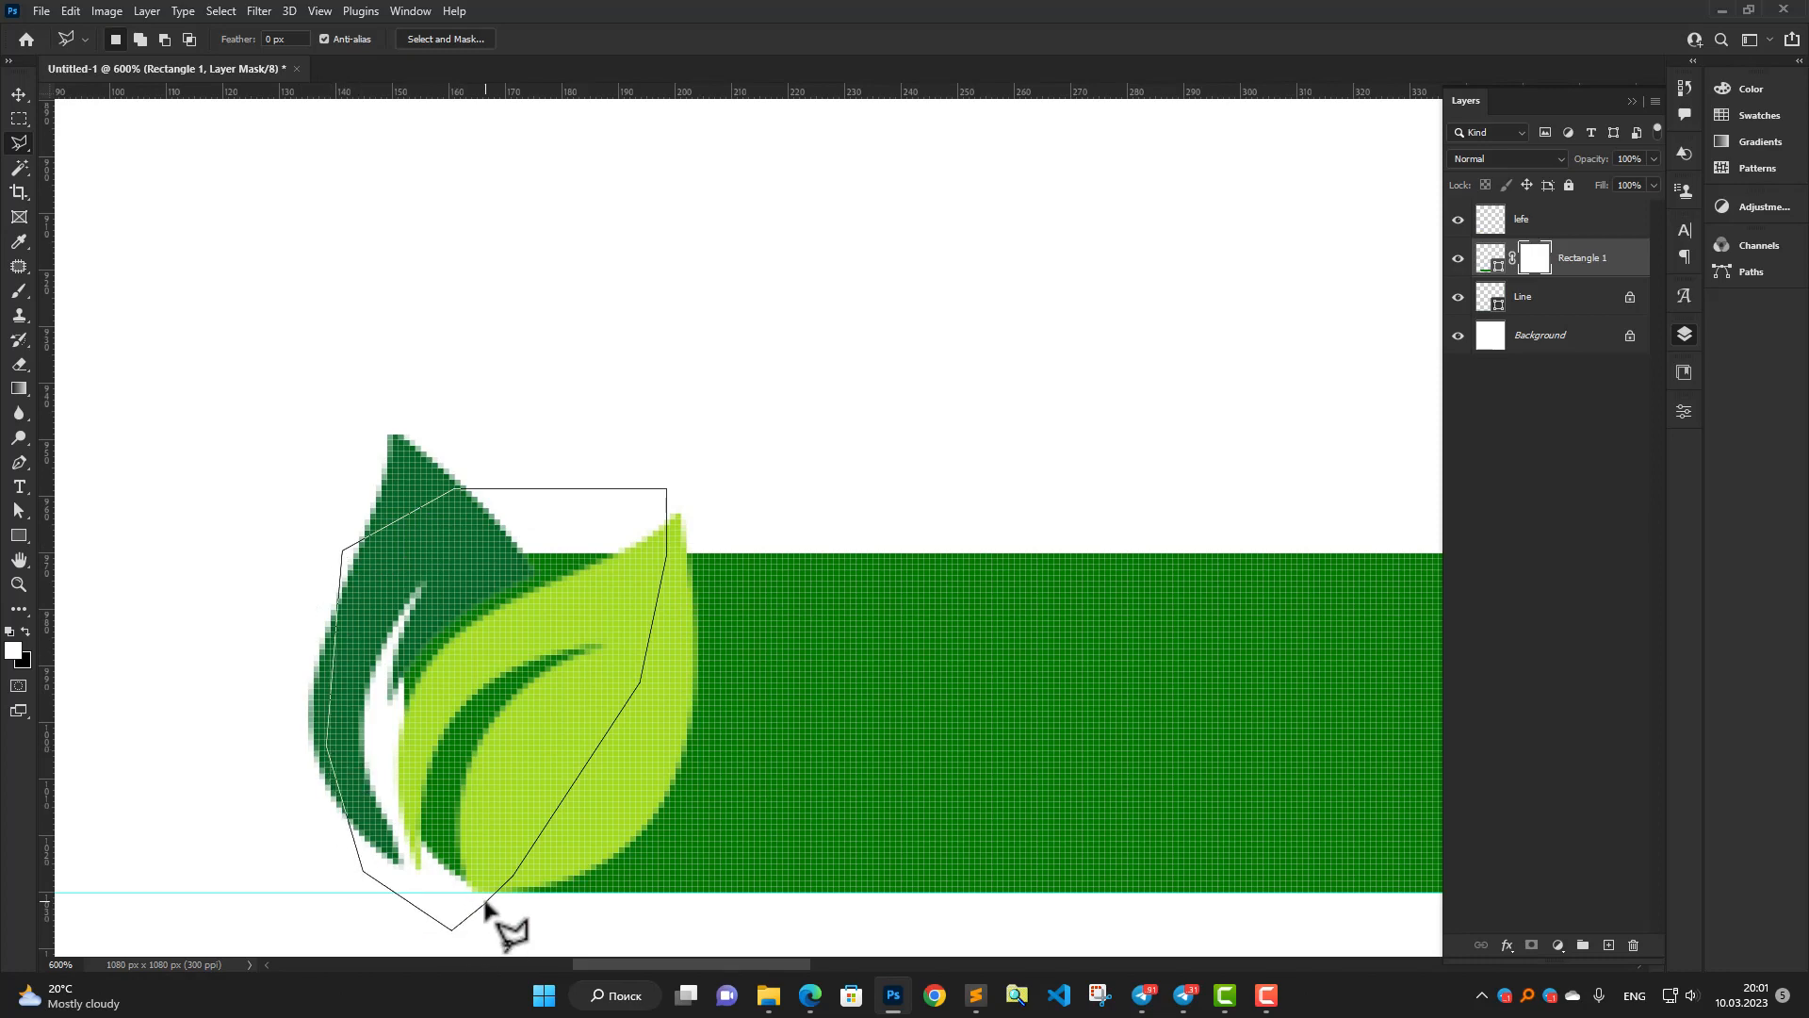
click(486, 902)
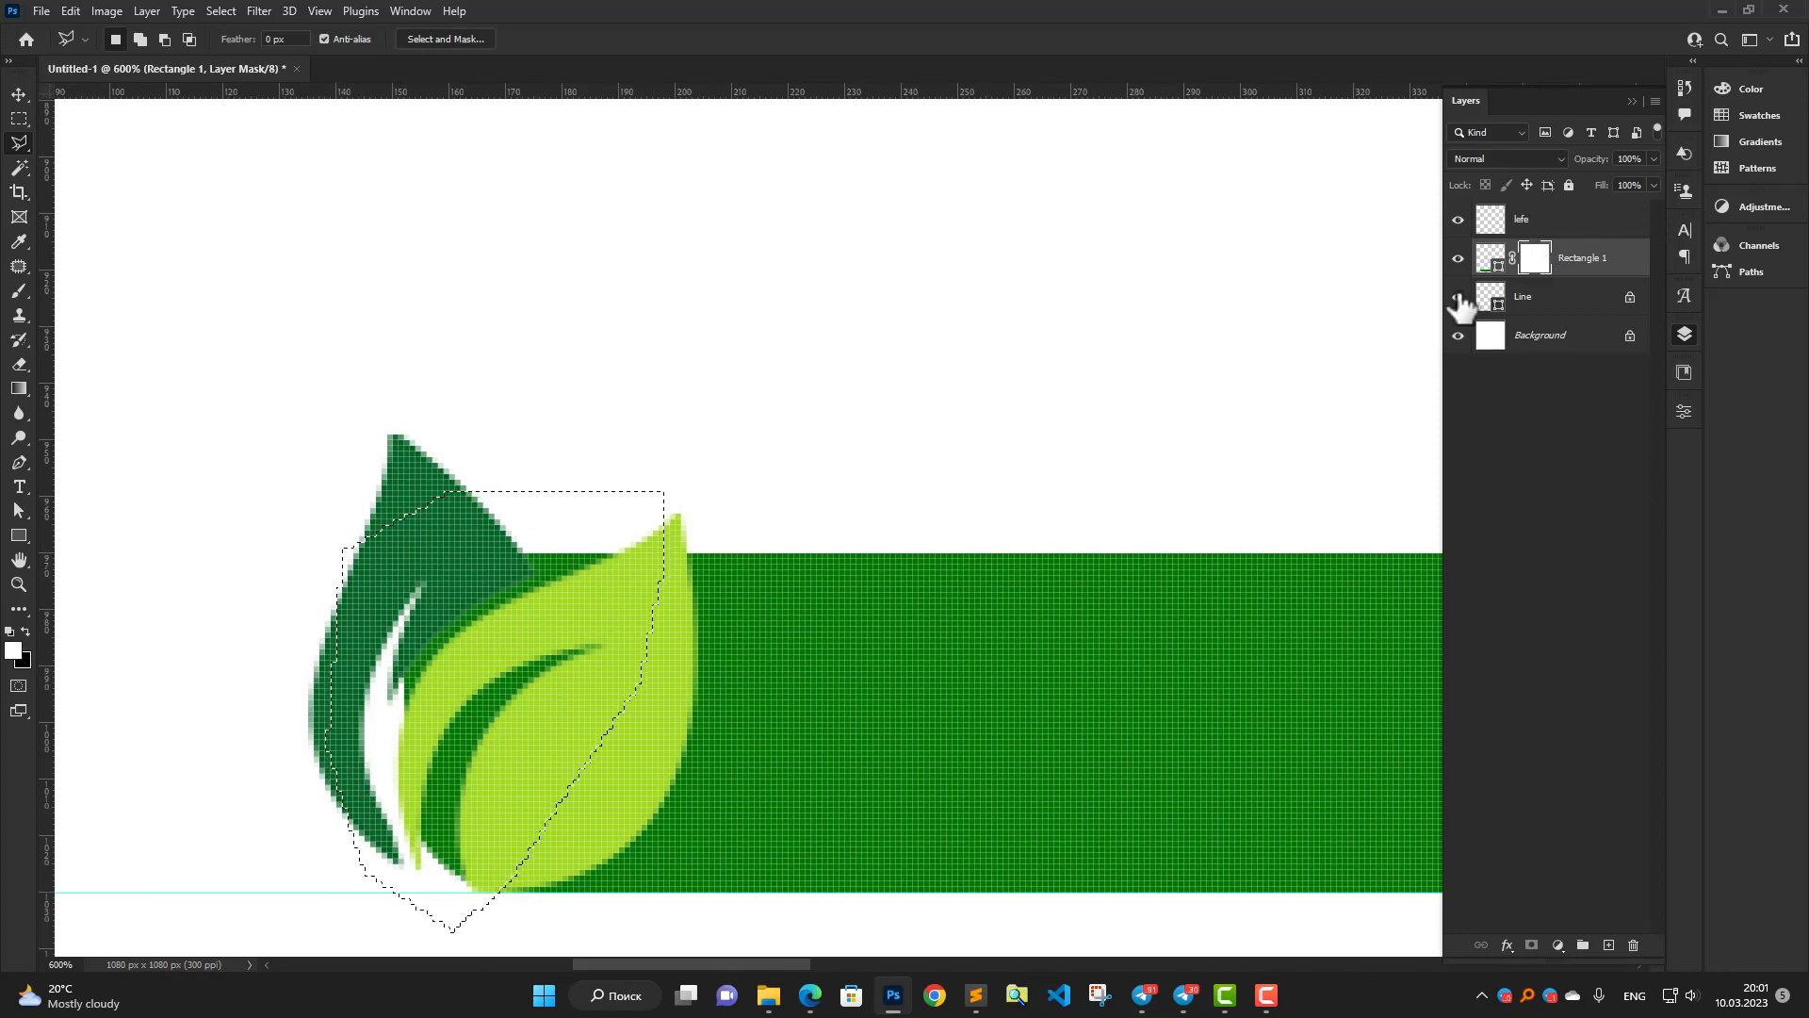
key(Delete)
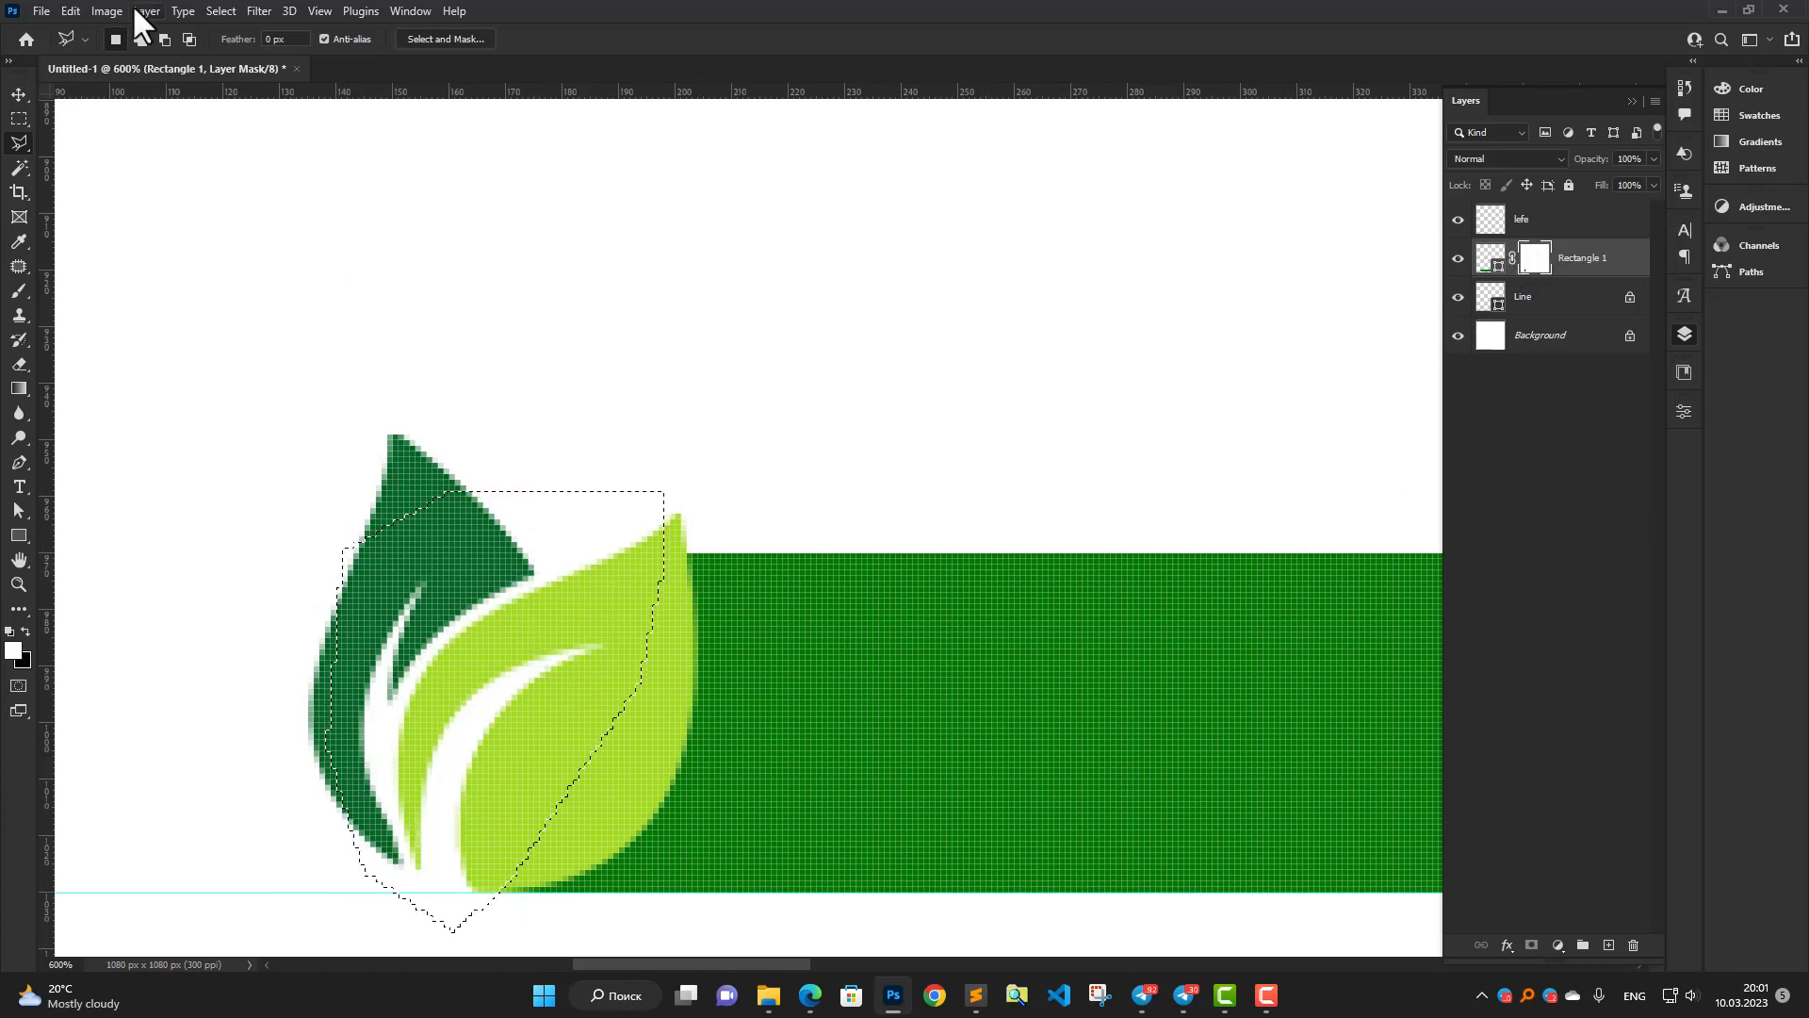
key(ctrl+d)
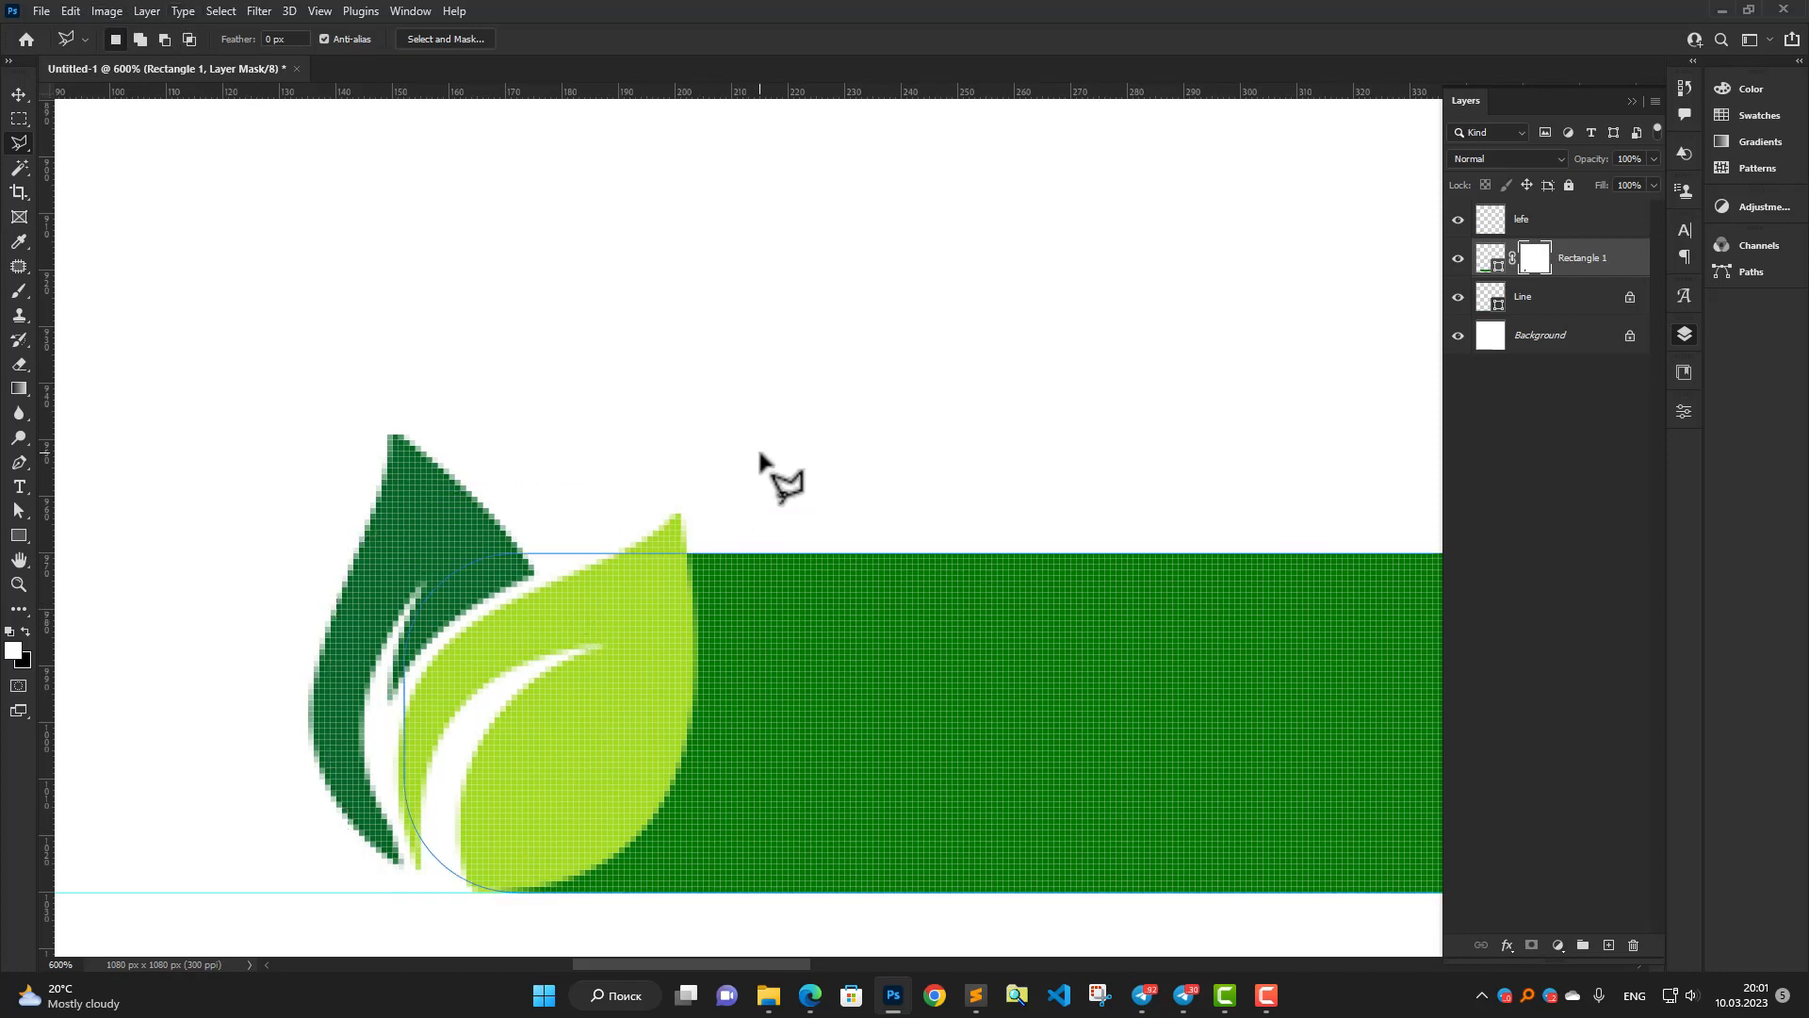
scroll(739, 647, down, 2)
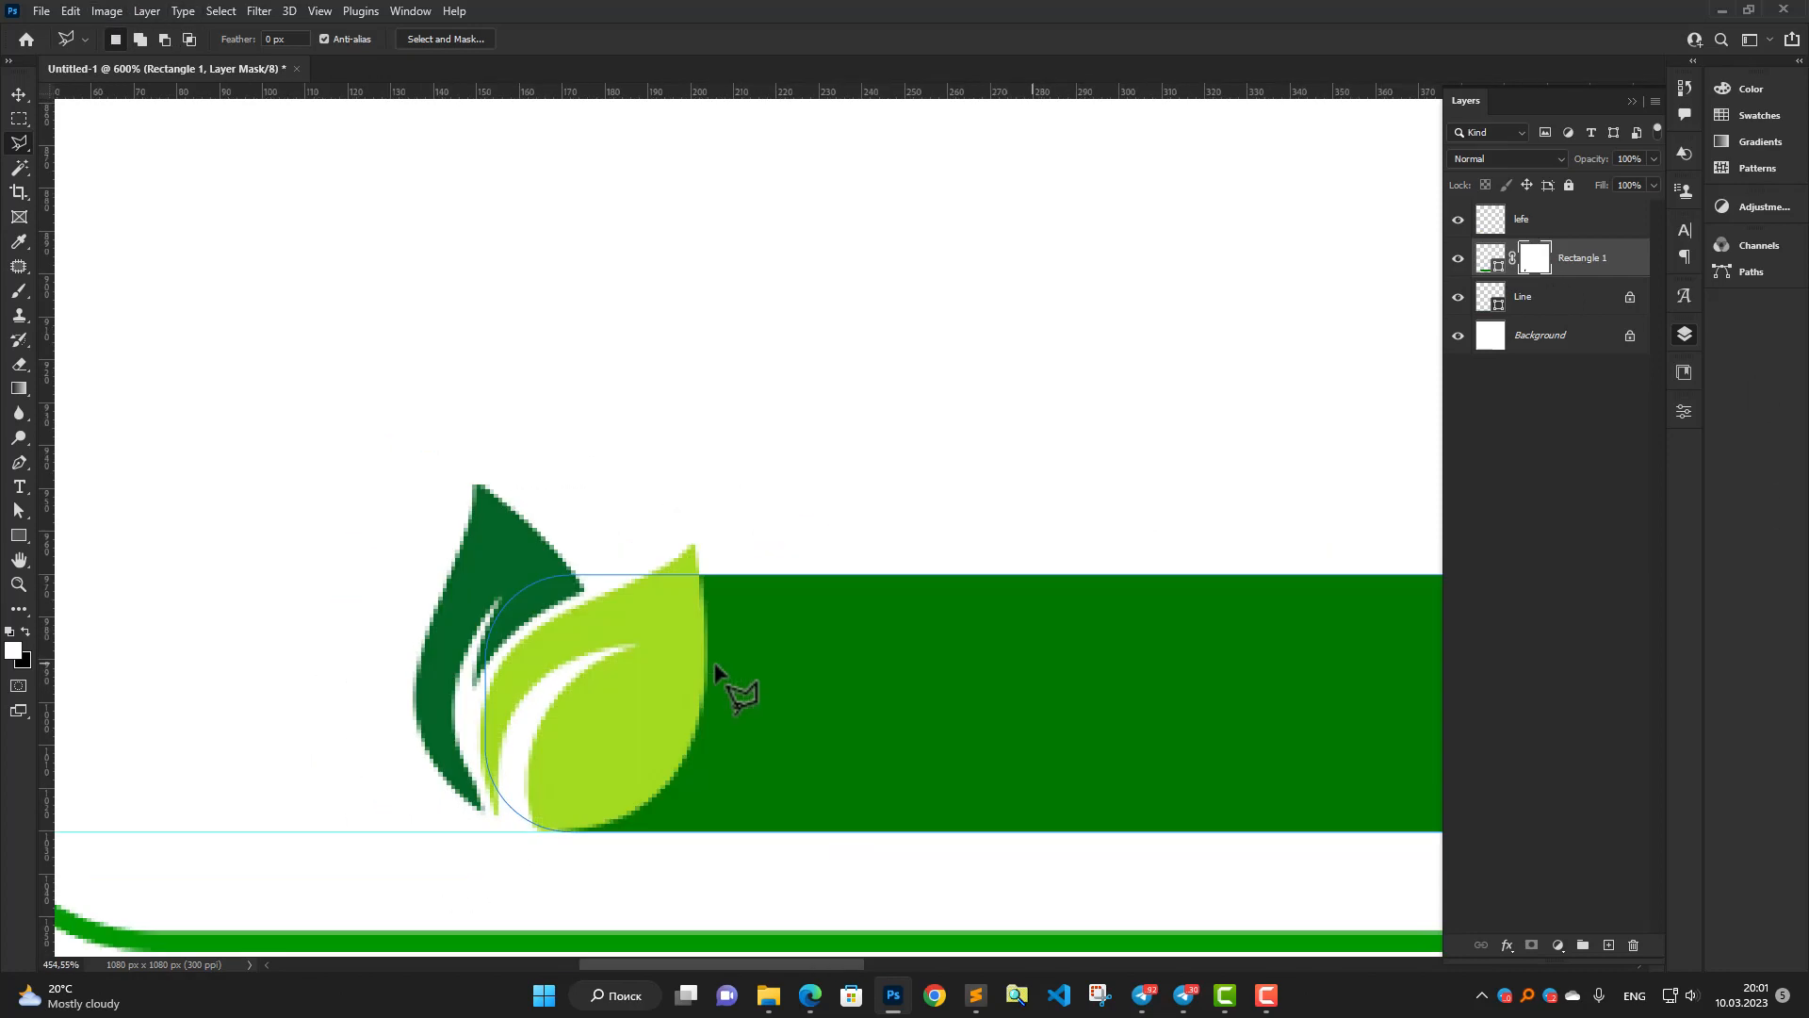
scroll(716, 671, down, 2)
click(19, 97)
click(490, 430)
Add two outside Stroke effects to the green bar: a 6 px white one and a 9 px green gradient one.
scroll(609, 684, down, 4)
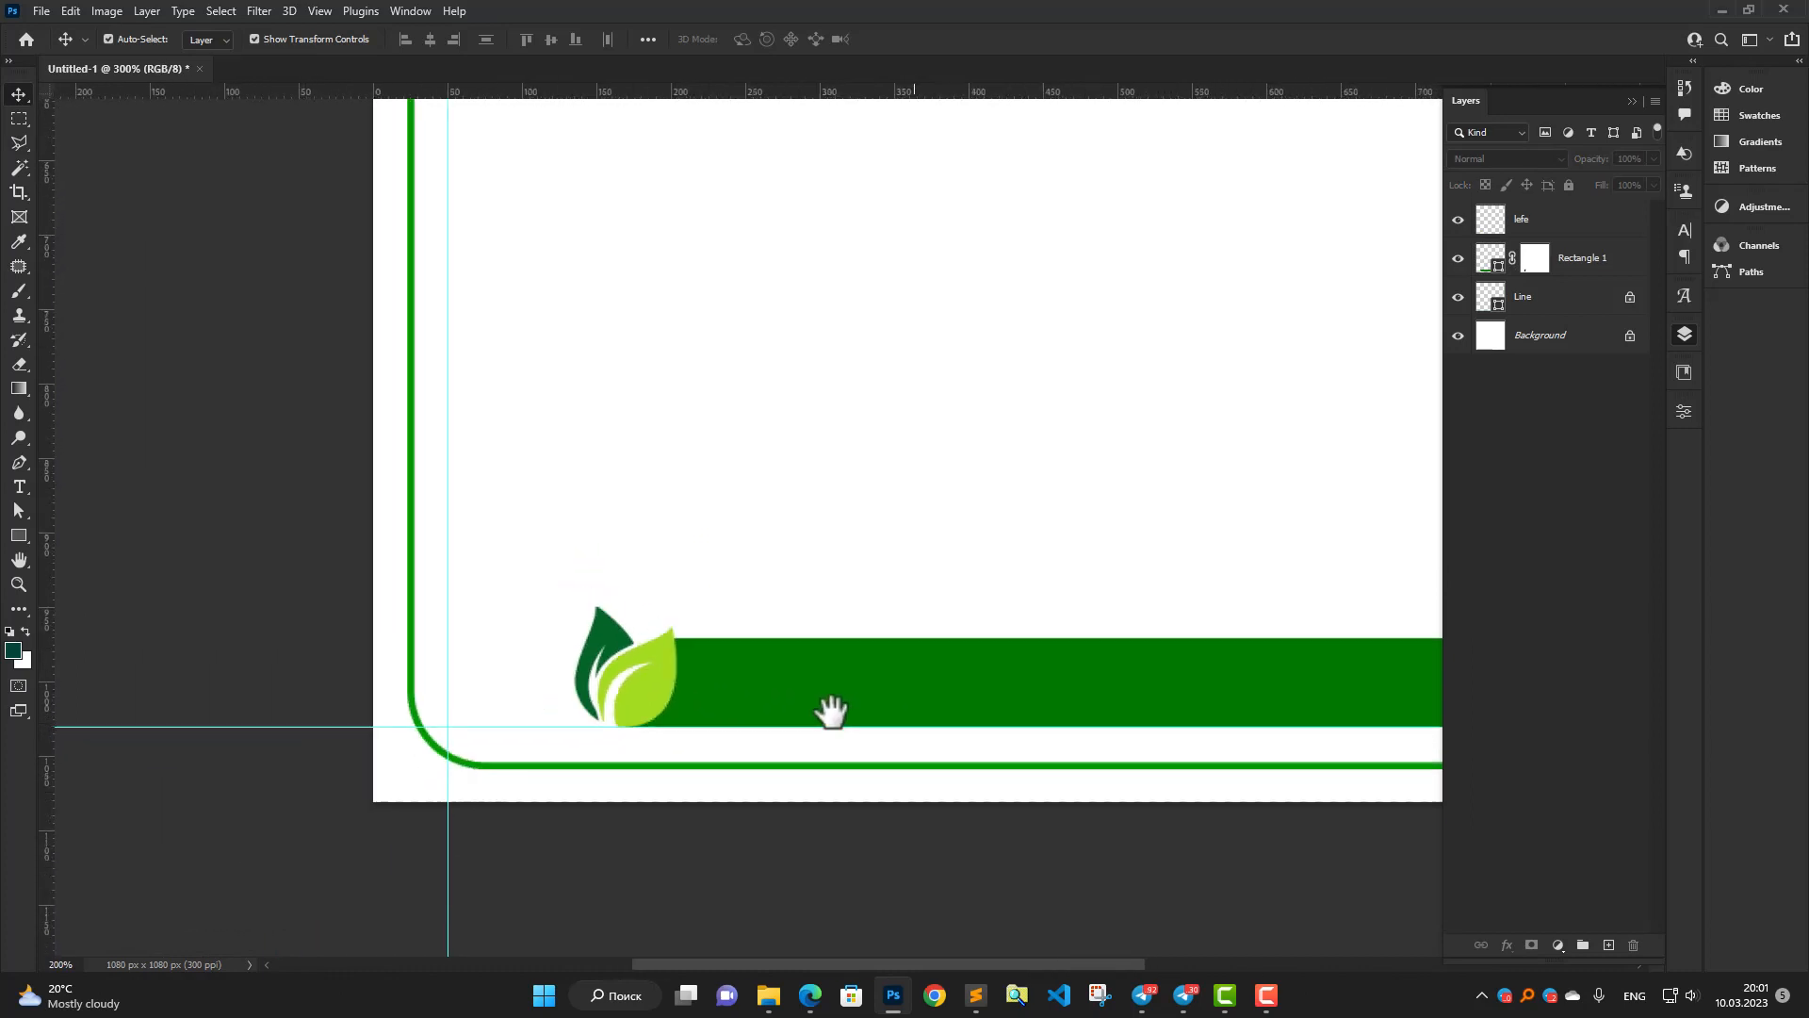
drag(832, 717, 529, 751)
scroll(536, 746, up, 1)
scroll(586, 753, up, 1)
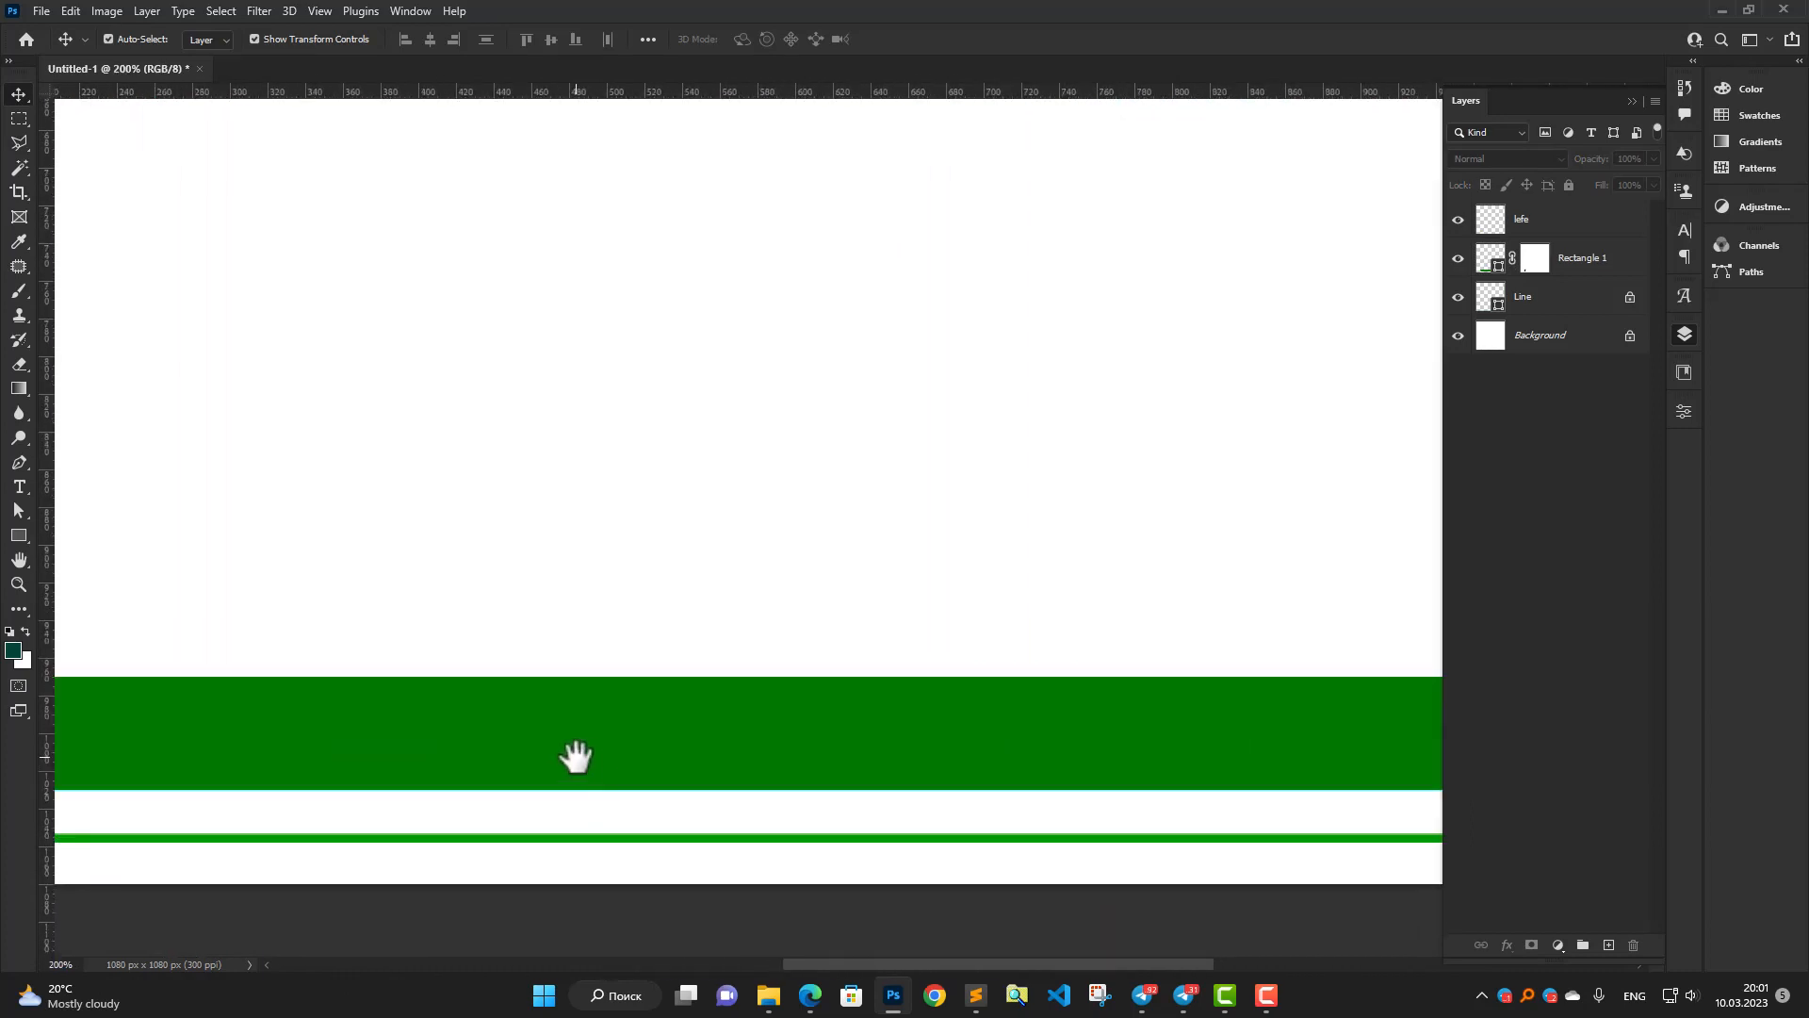
click(608, 735)
click(1507, 944)
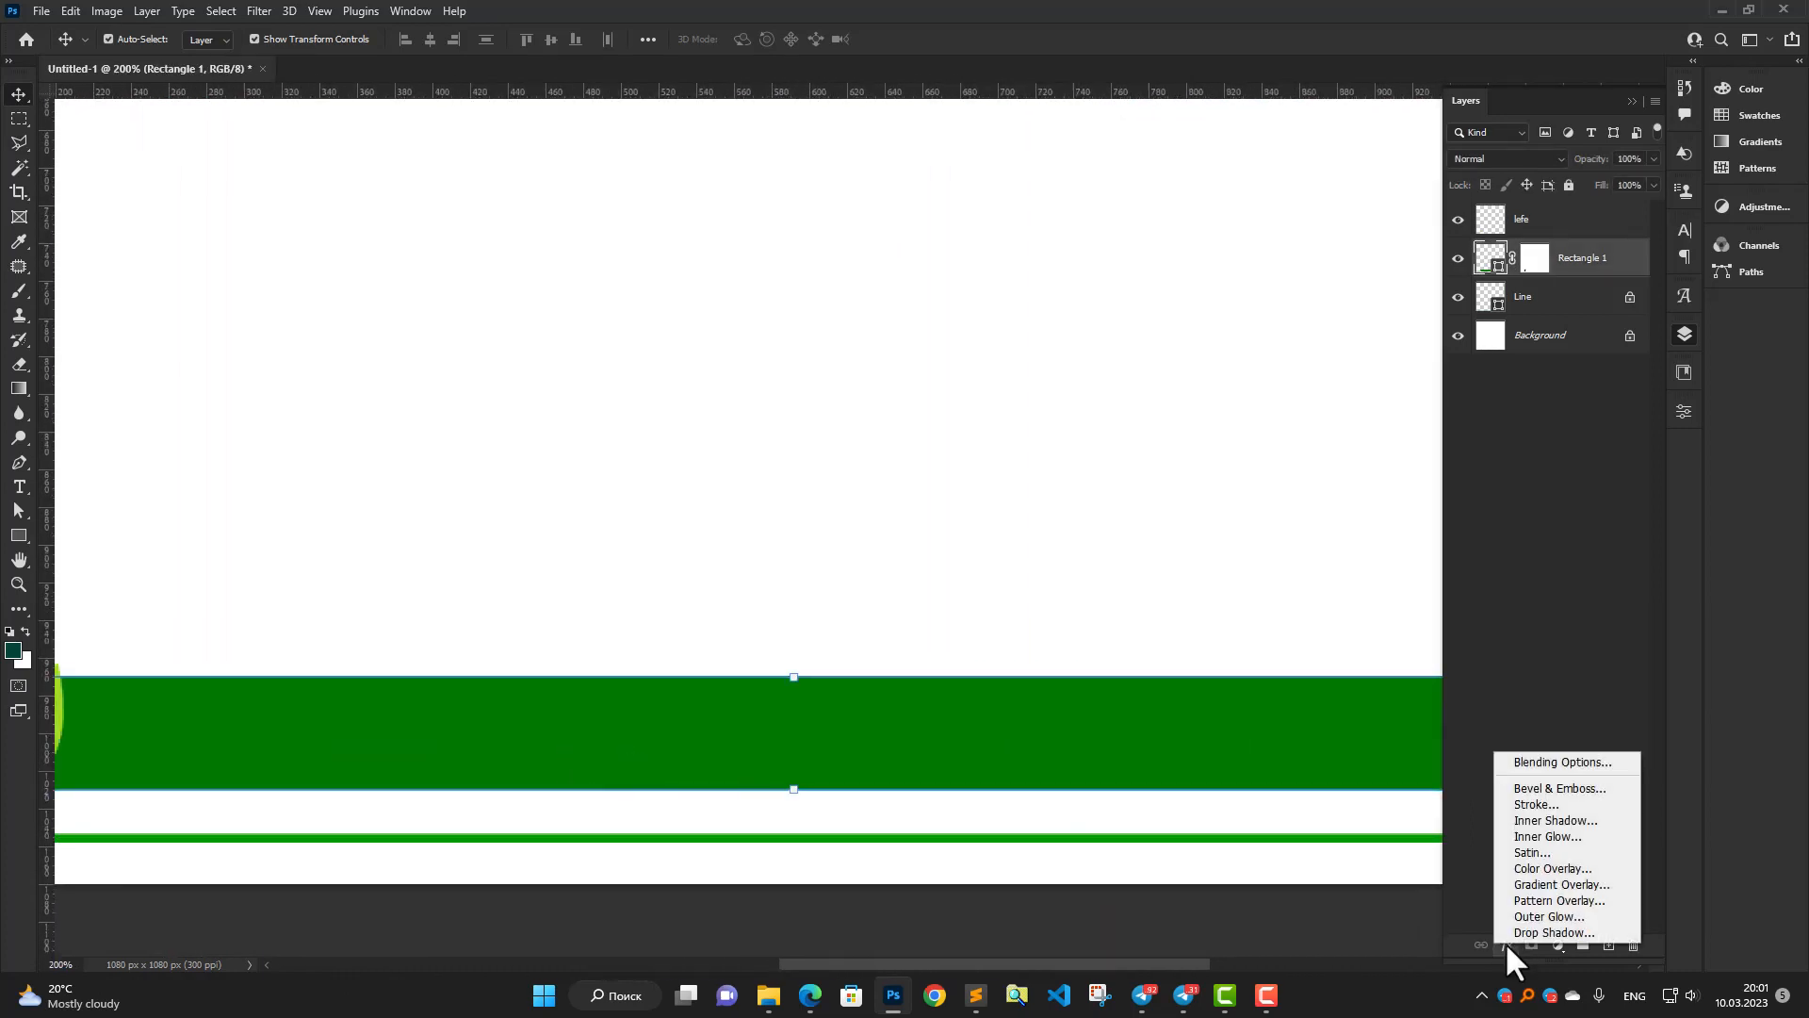
click(1557, 805)
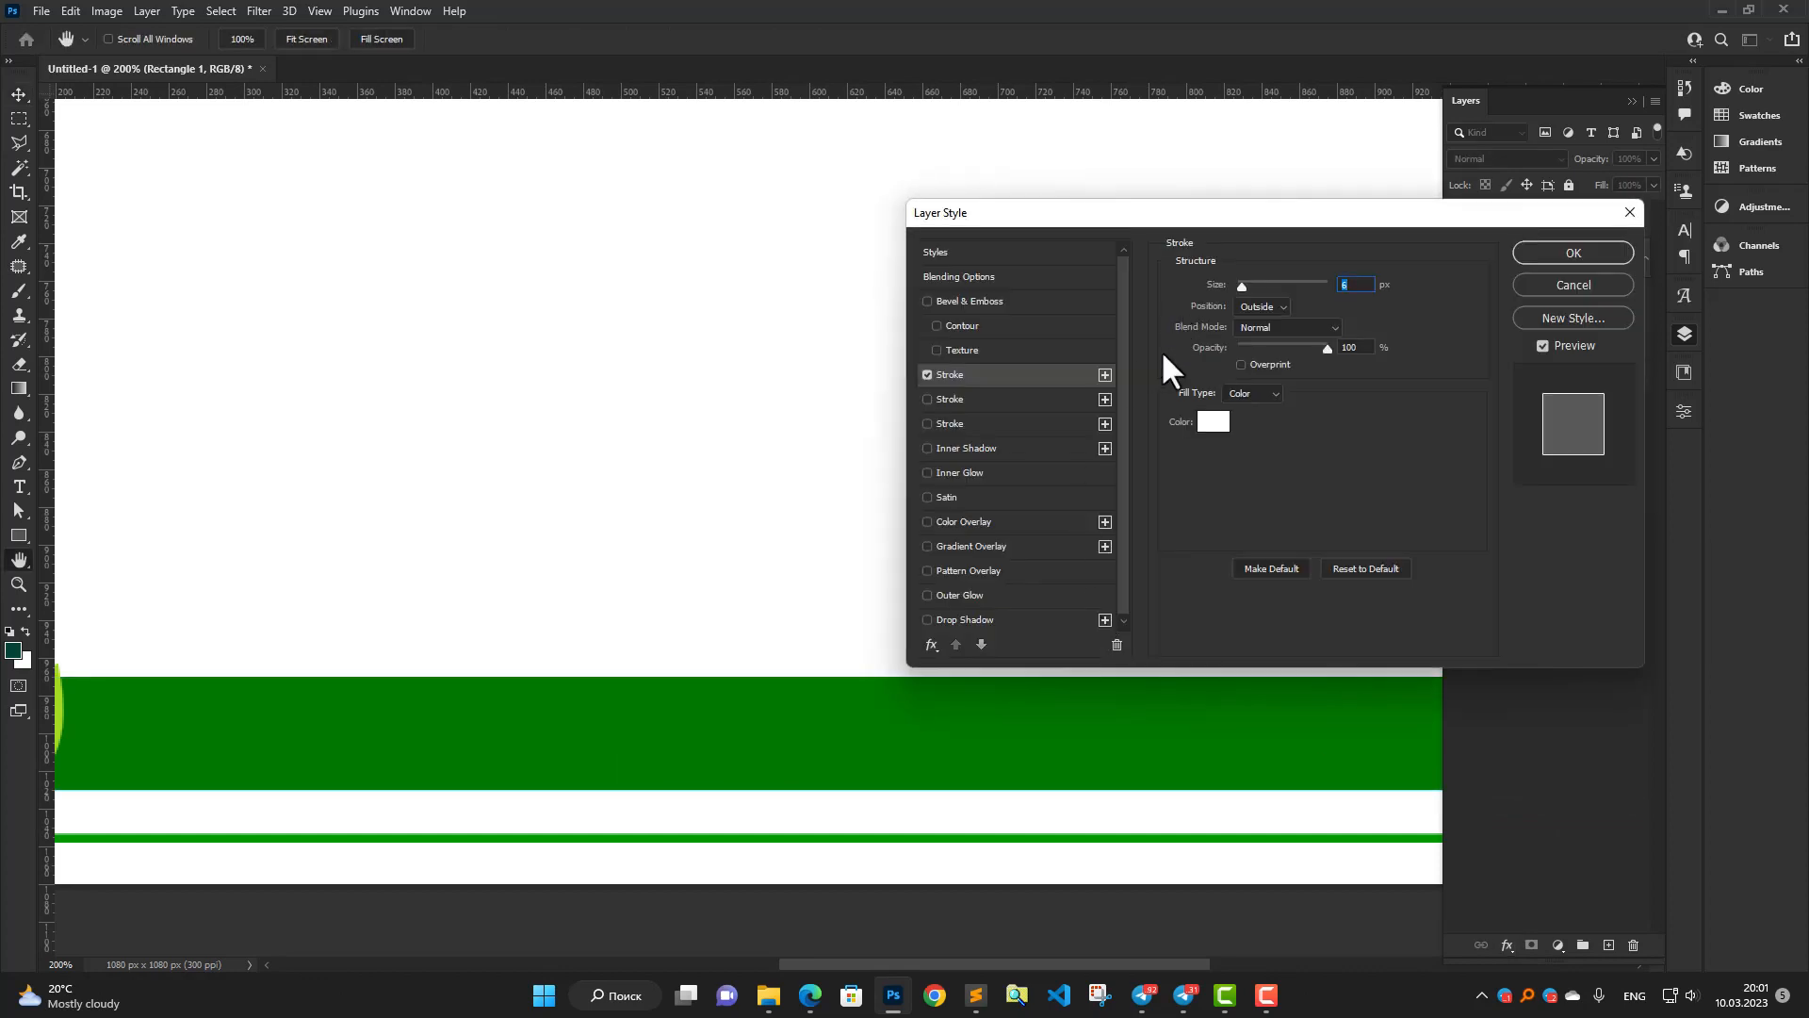
click(949, 398)
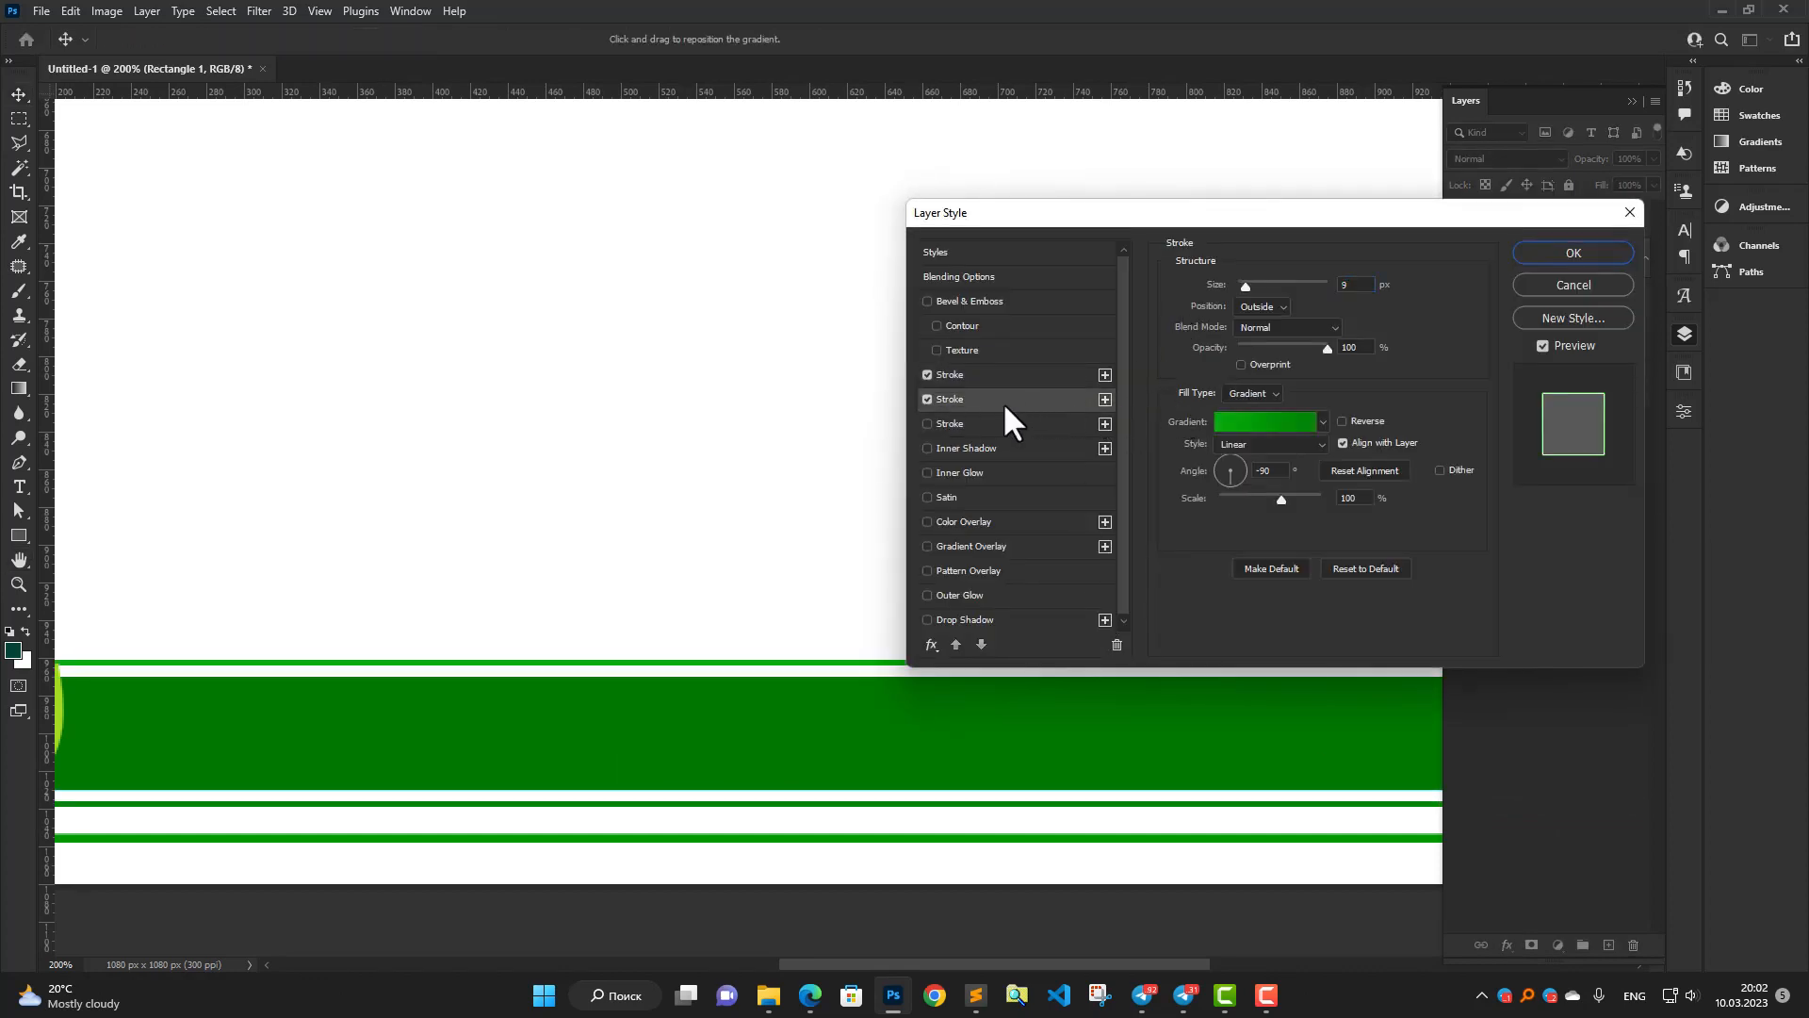
Set the green bar's white stroke size to 4 px.
click(931, 374)
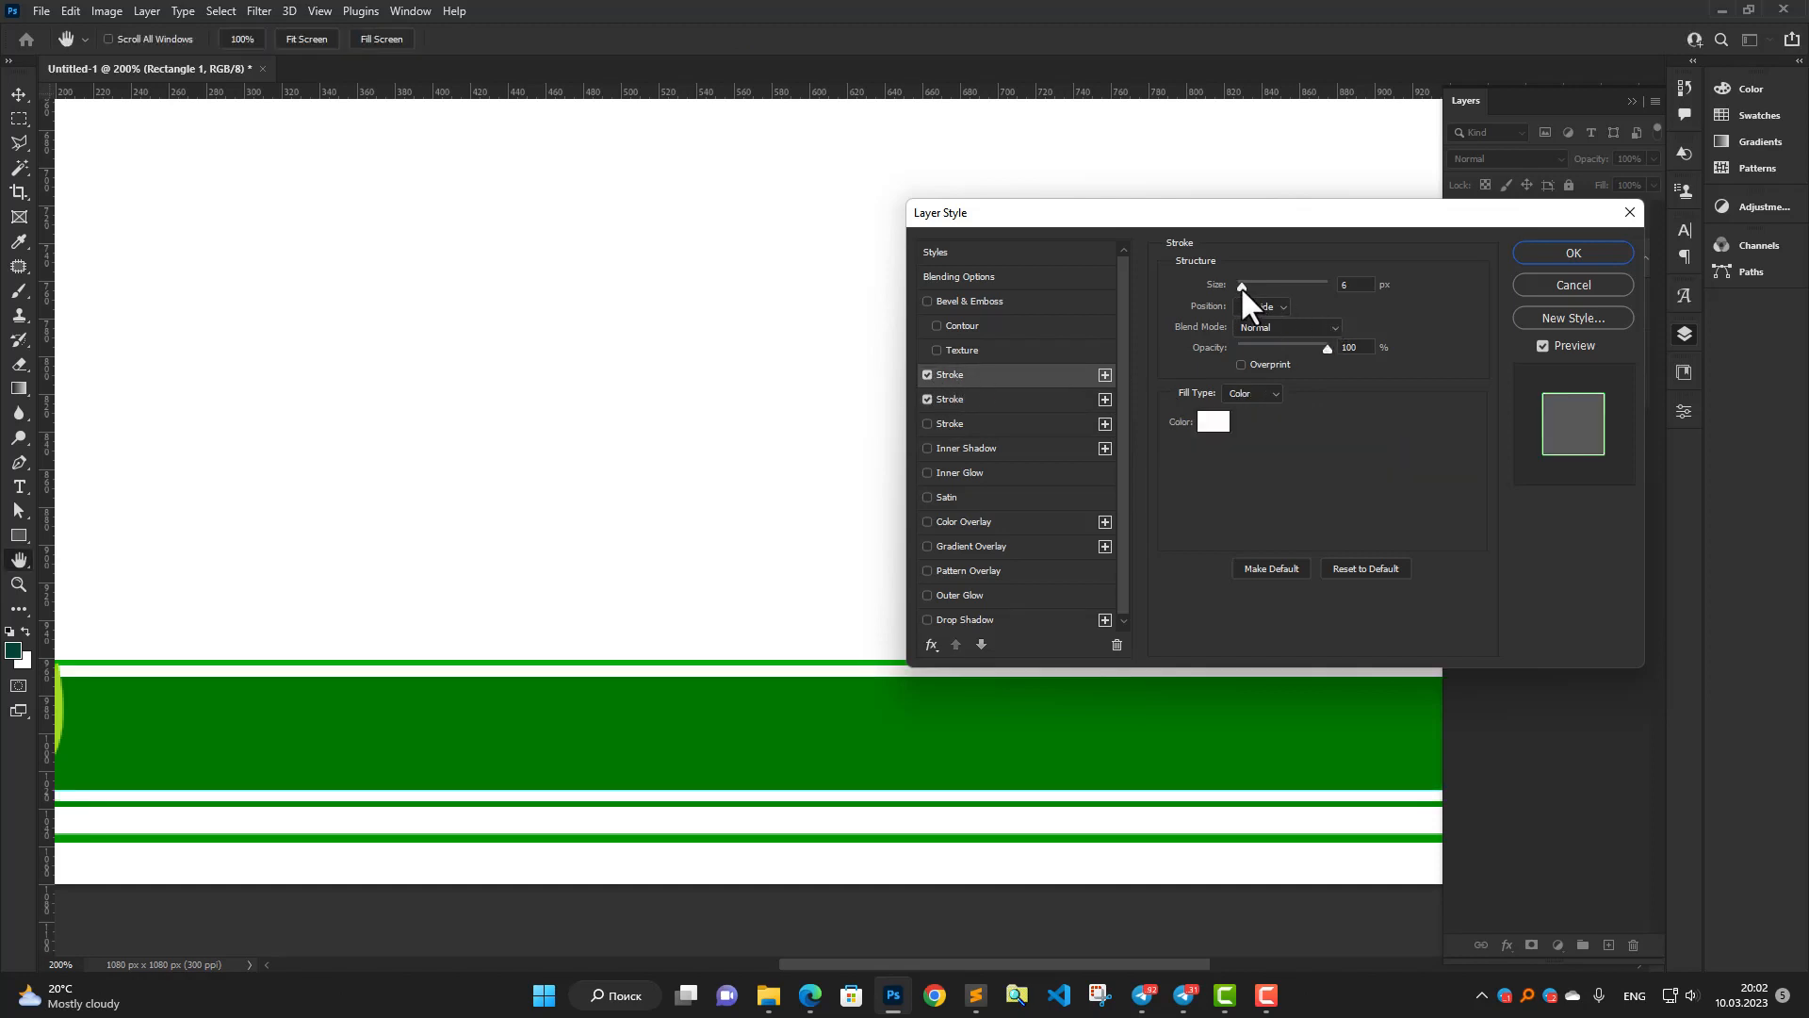
drag(1240, 286, 1238, 285)
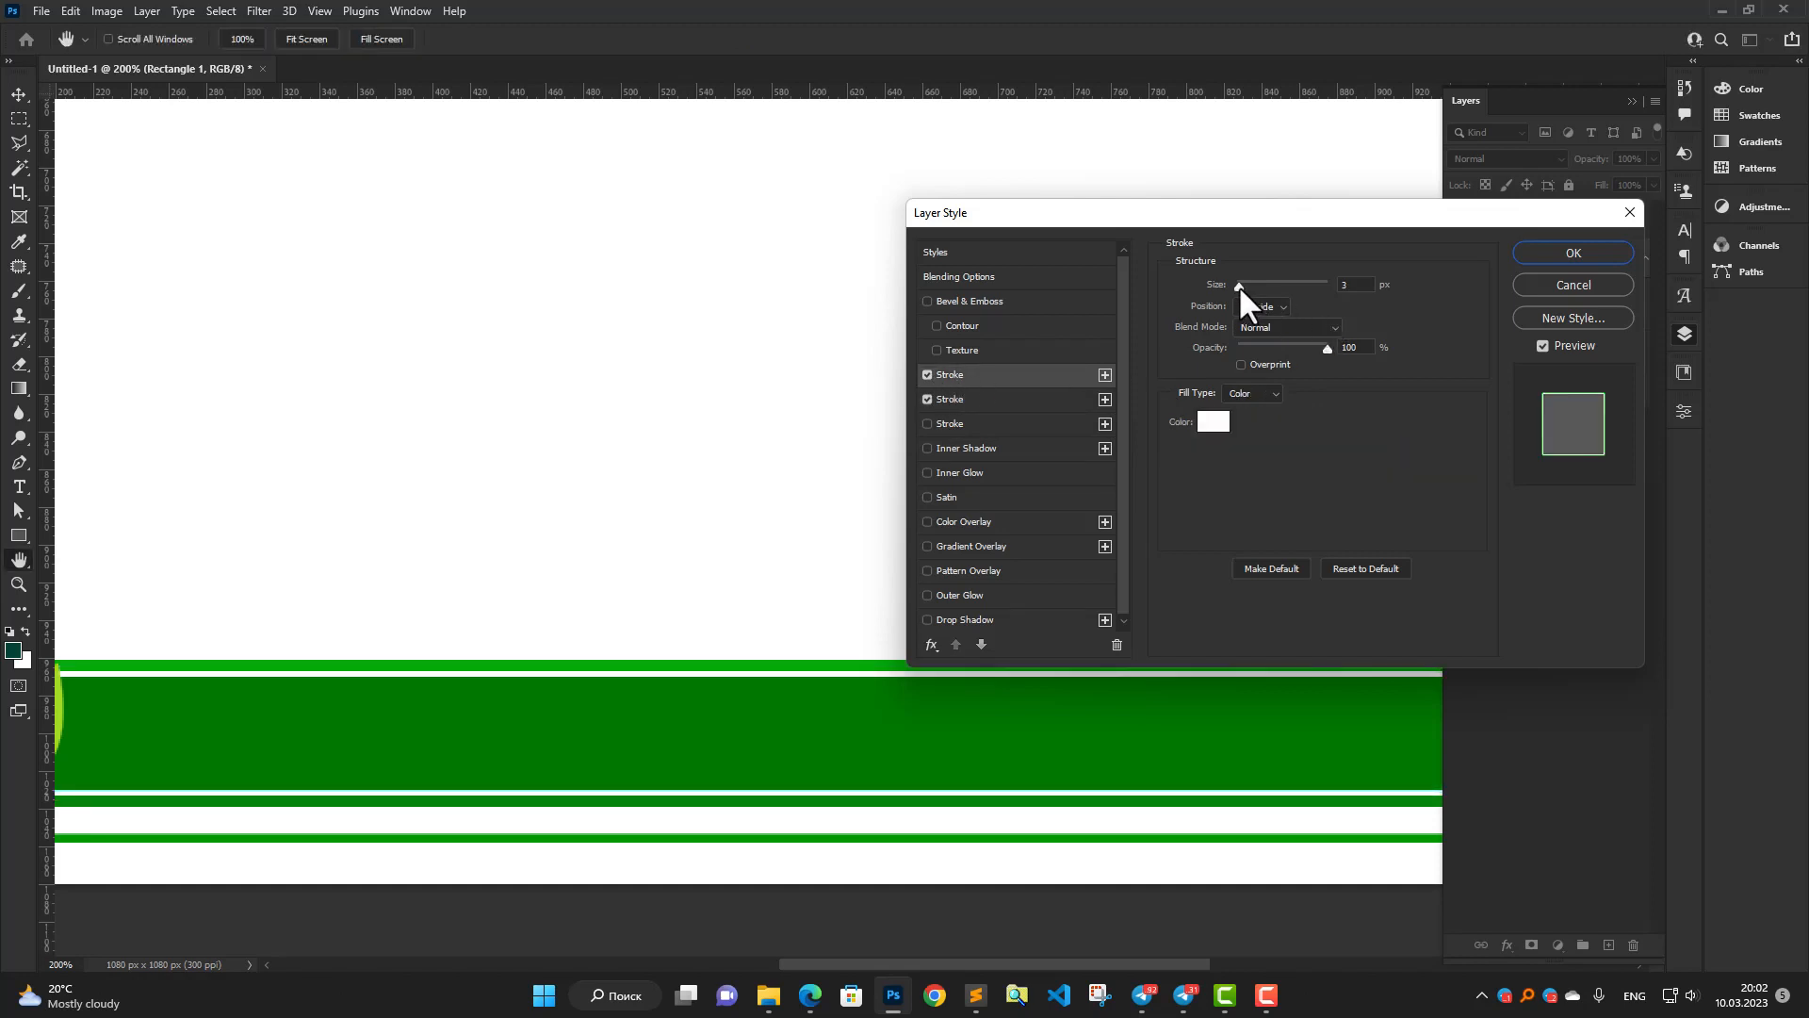
double_click(1357, 285)
text(4)
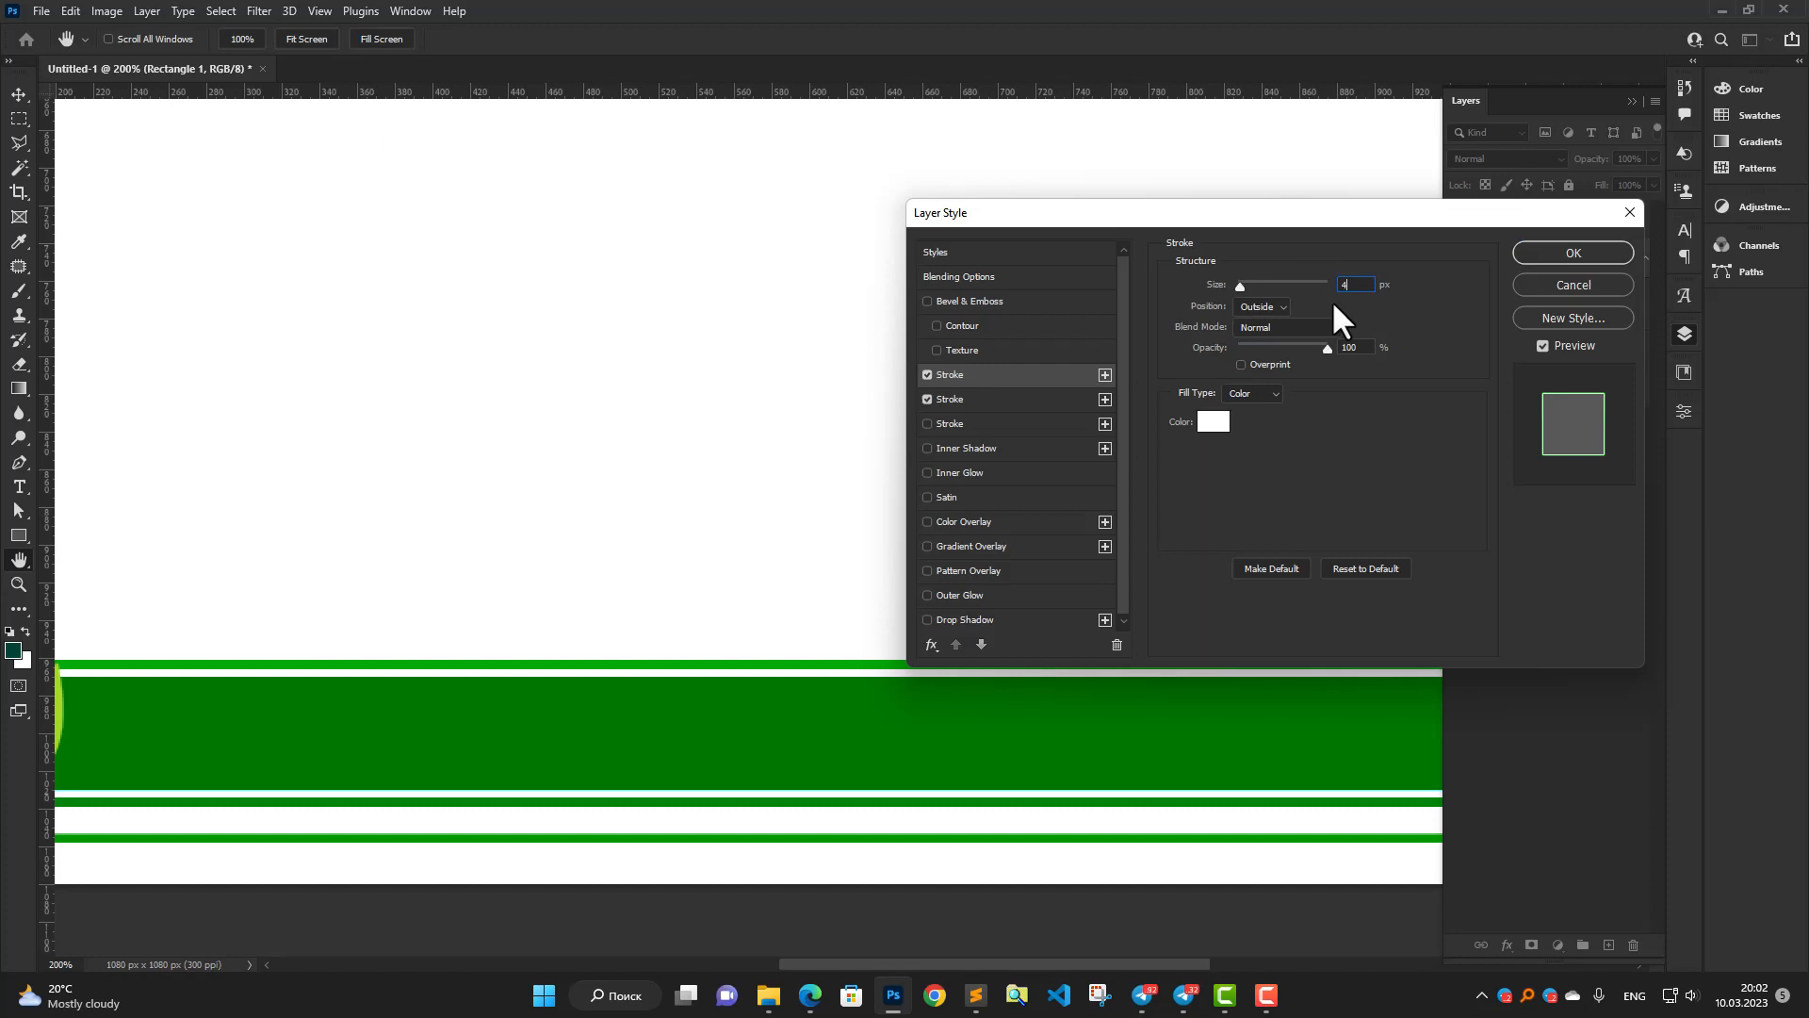
Apply the green bar's stroke settings and check its outline where it meets the leaf.
click(975, 399)
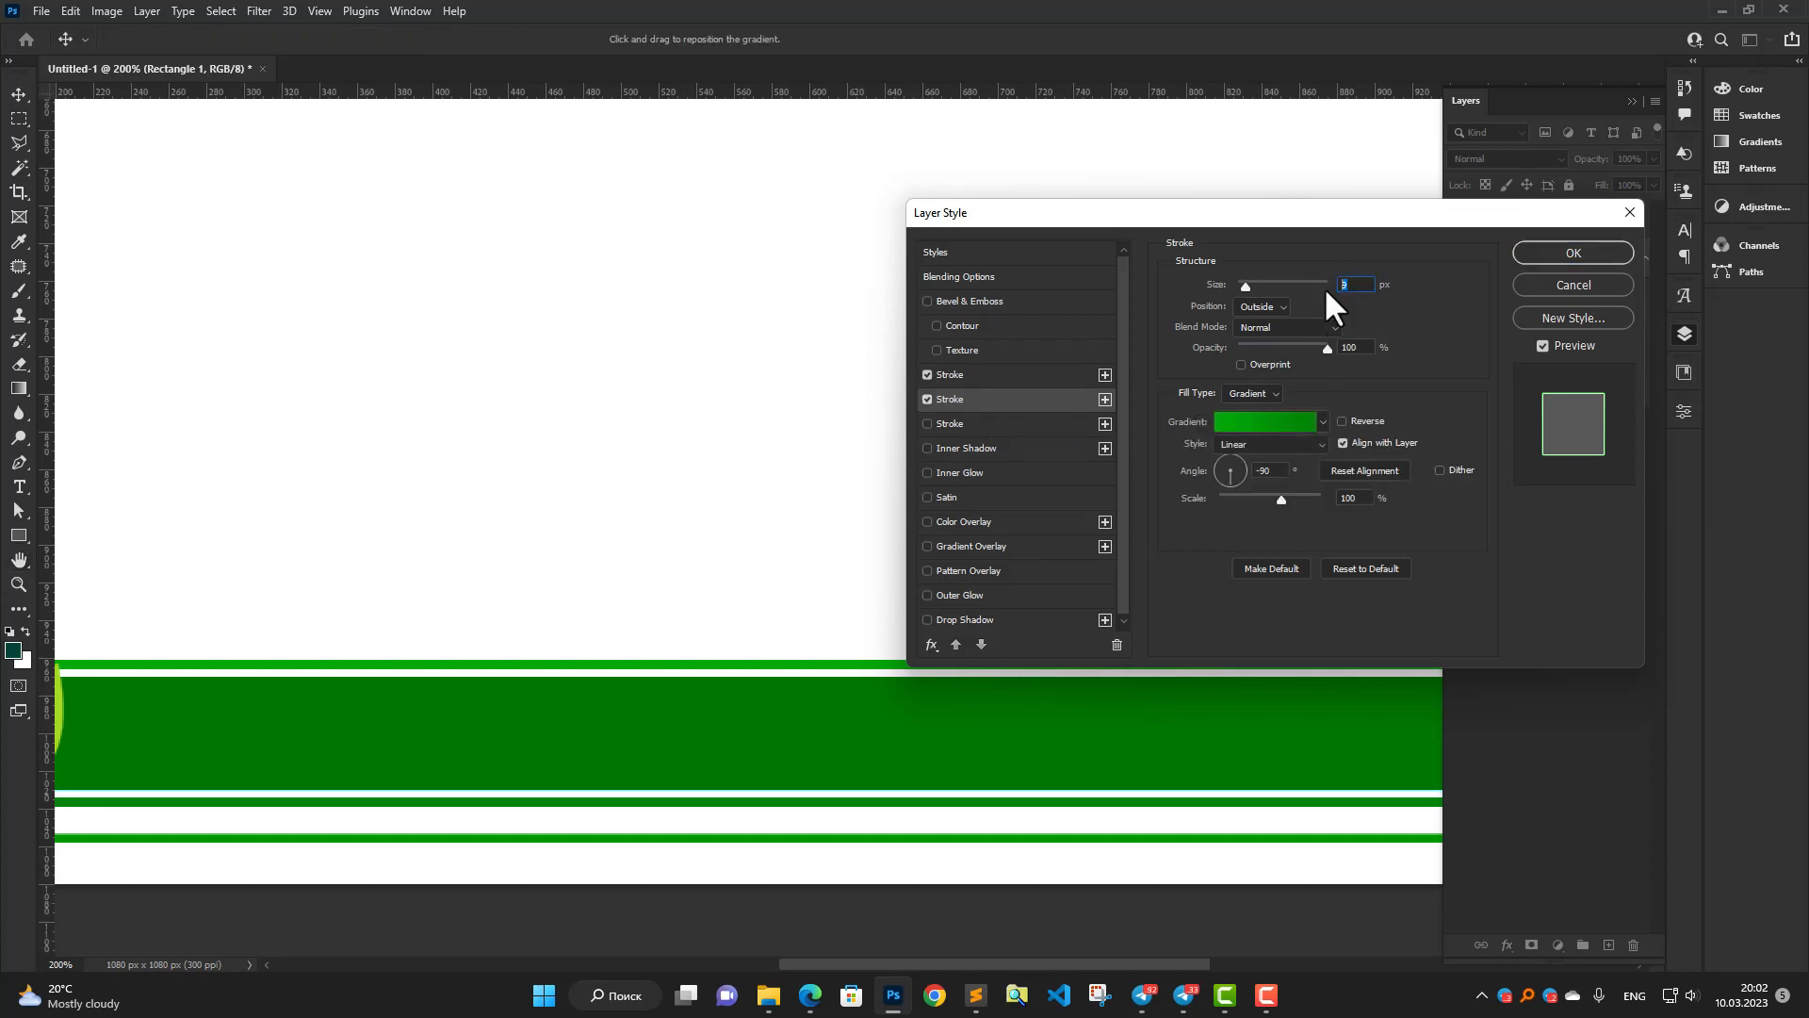
click(1569, 252)
scroll(828, 514, down, 3)
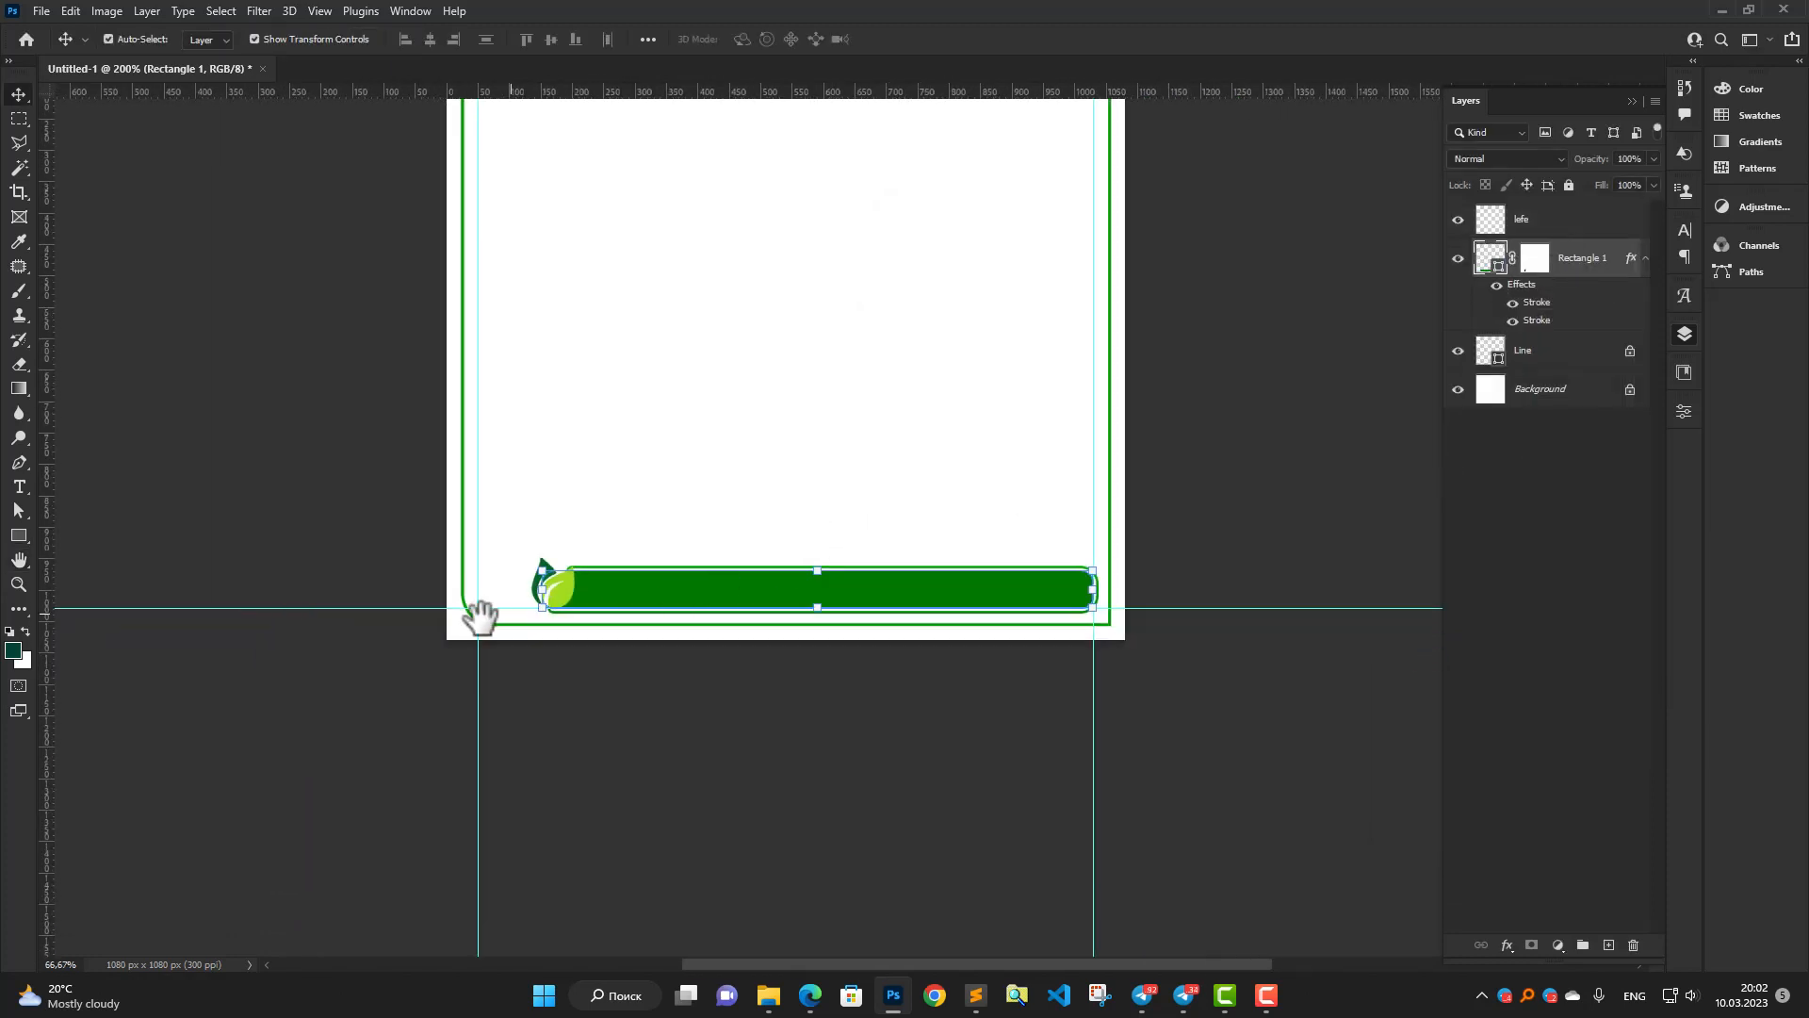
click(359, 525)
scroll(579, 595, up, 4)
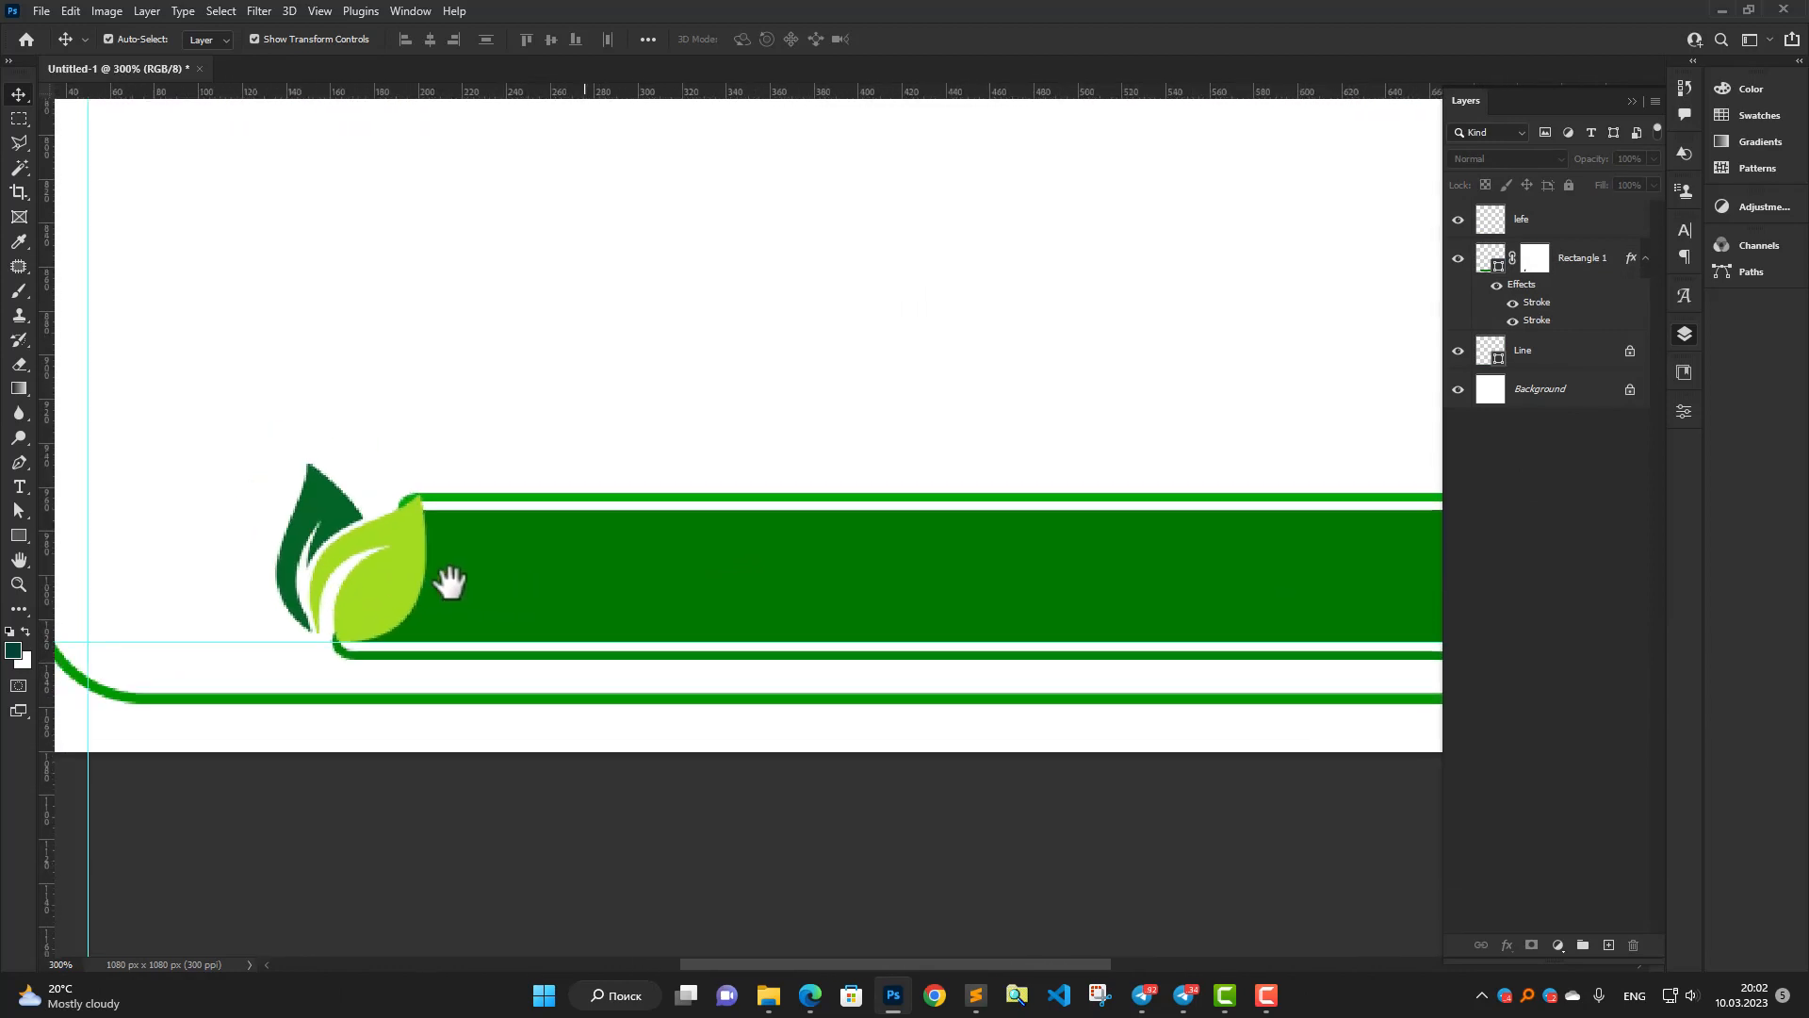
scroll(449, 583, down, 1)
drag(449, 582, 249, 556)
scroll(443, 579, down, 1)
scroll(335, 569, up, 1)
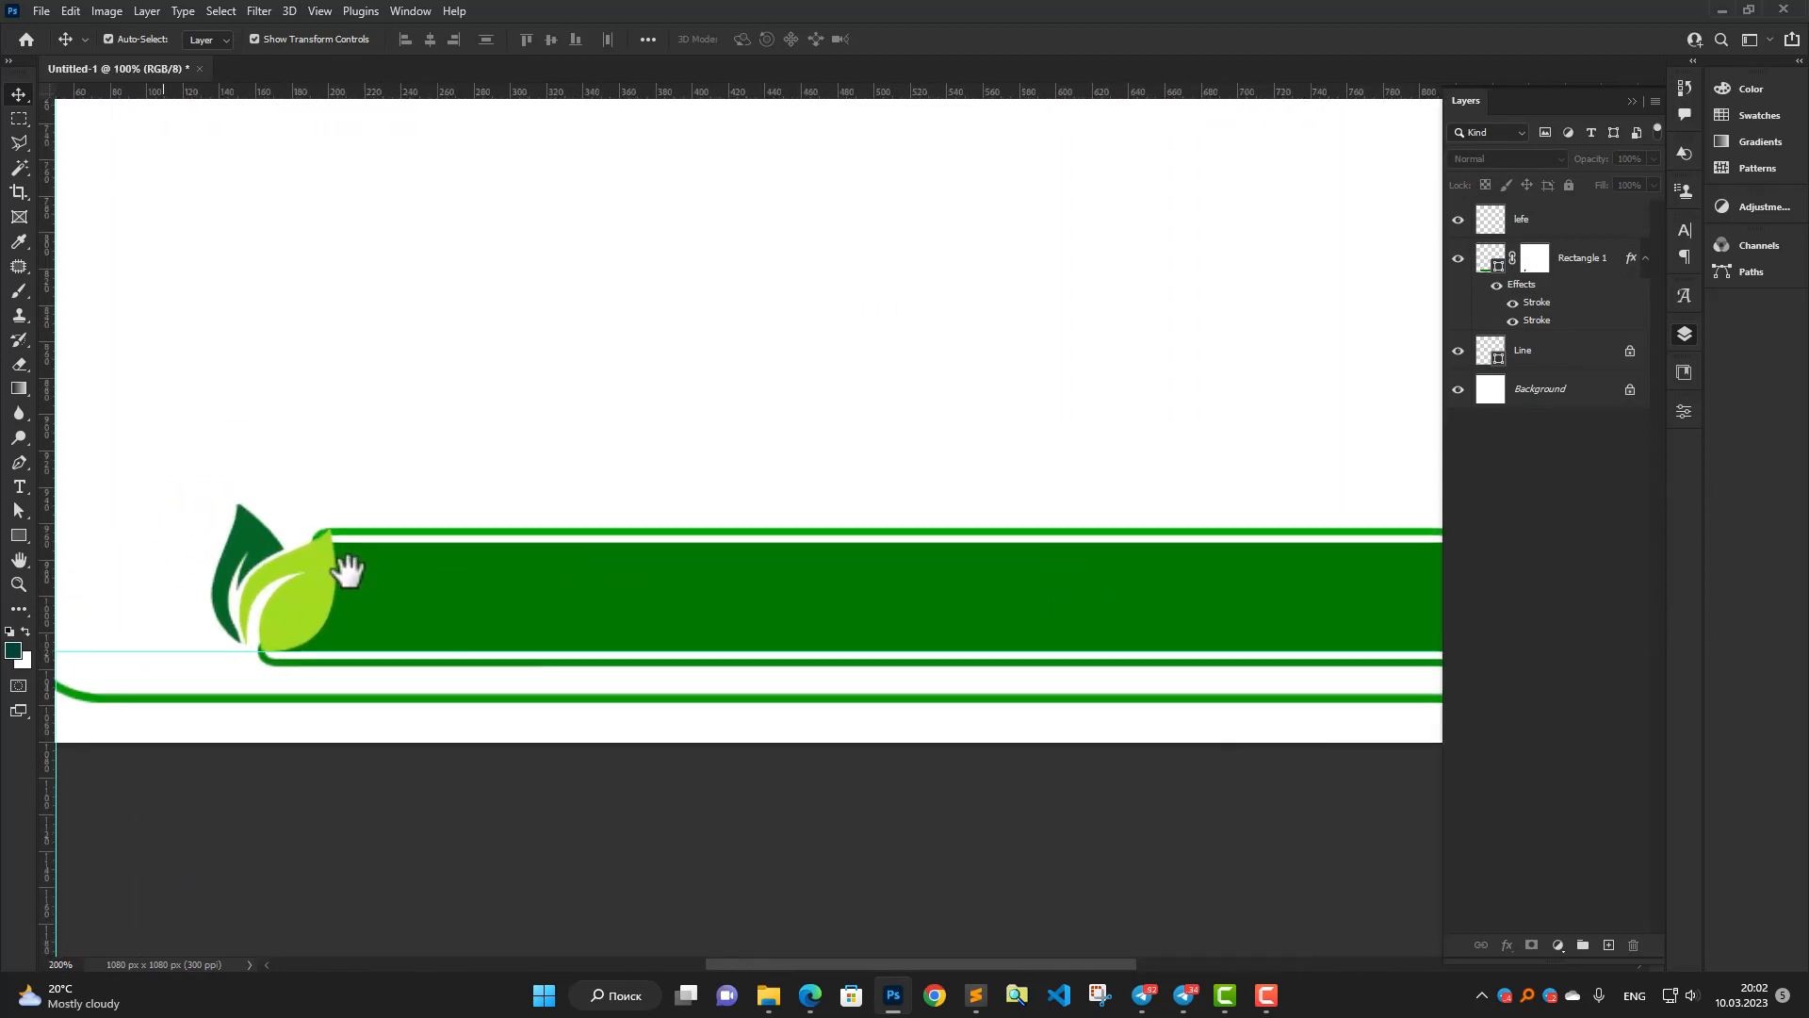
Reset Rectangle 1's layer mask to fully white to reveal the bar's rounded left end.
click(1534, 260)
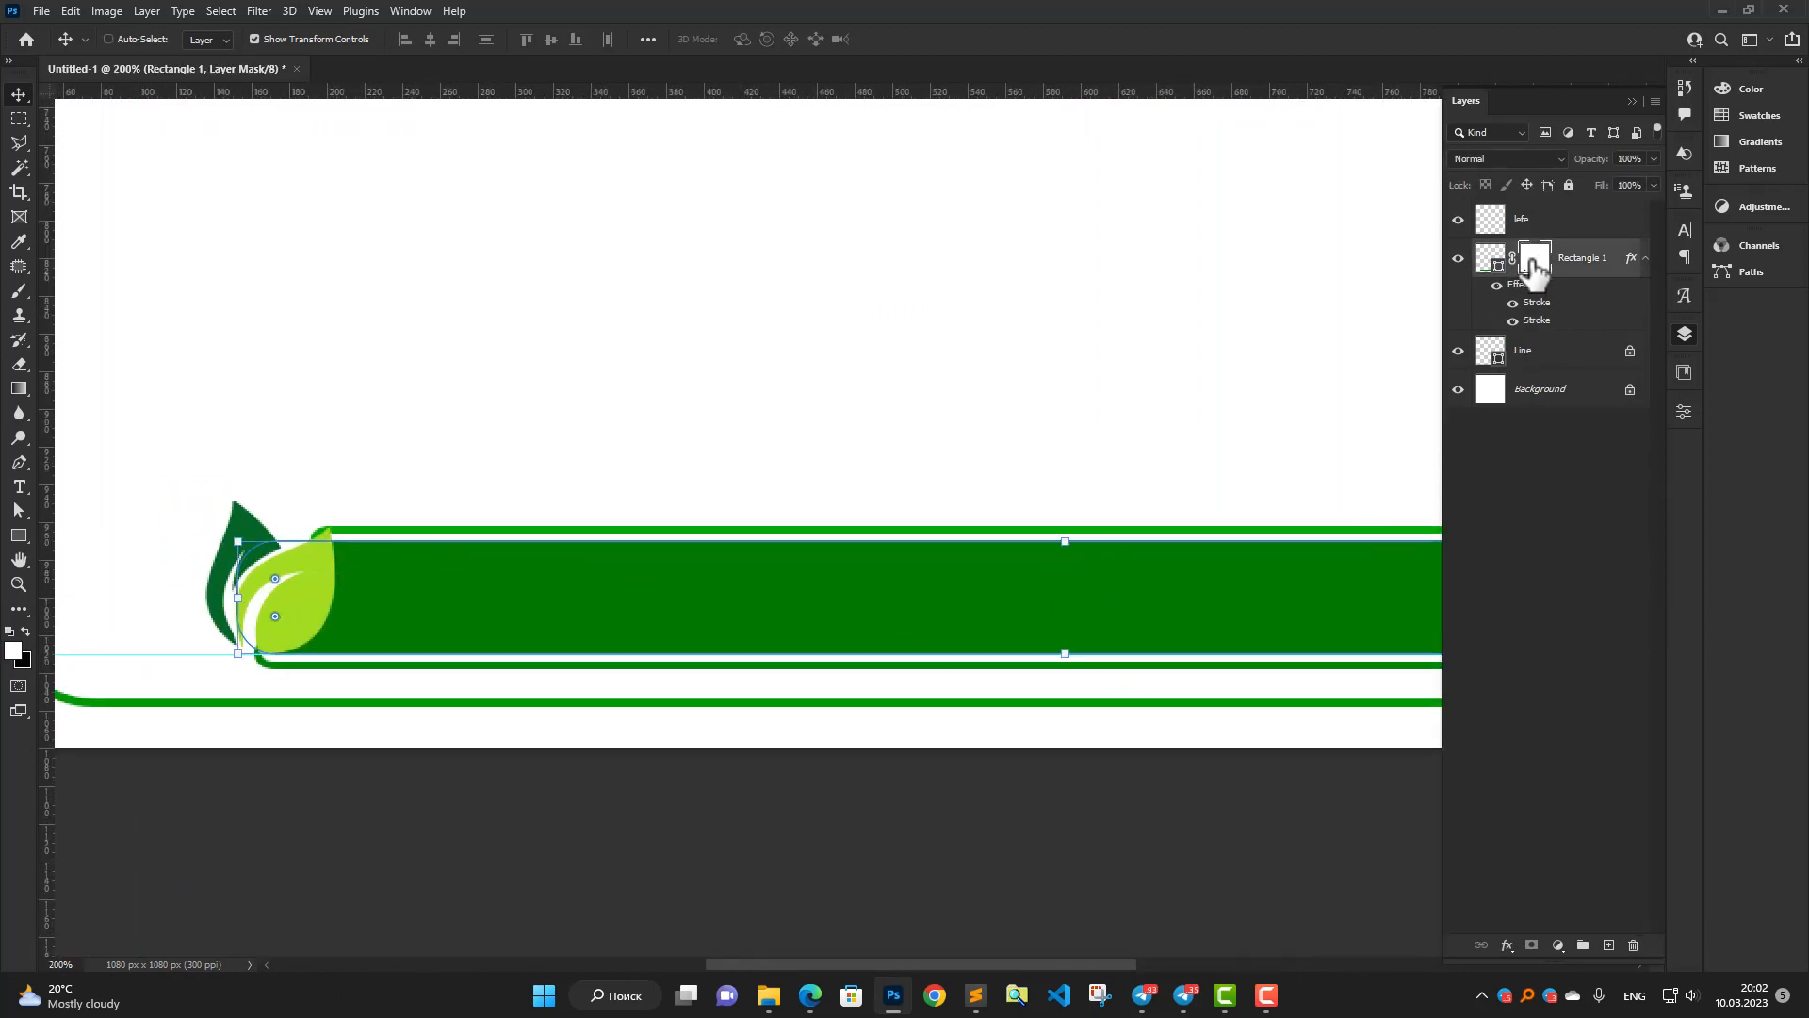
key(ctrl+i)
key(ctrl+i)
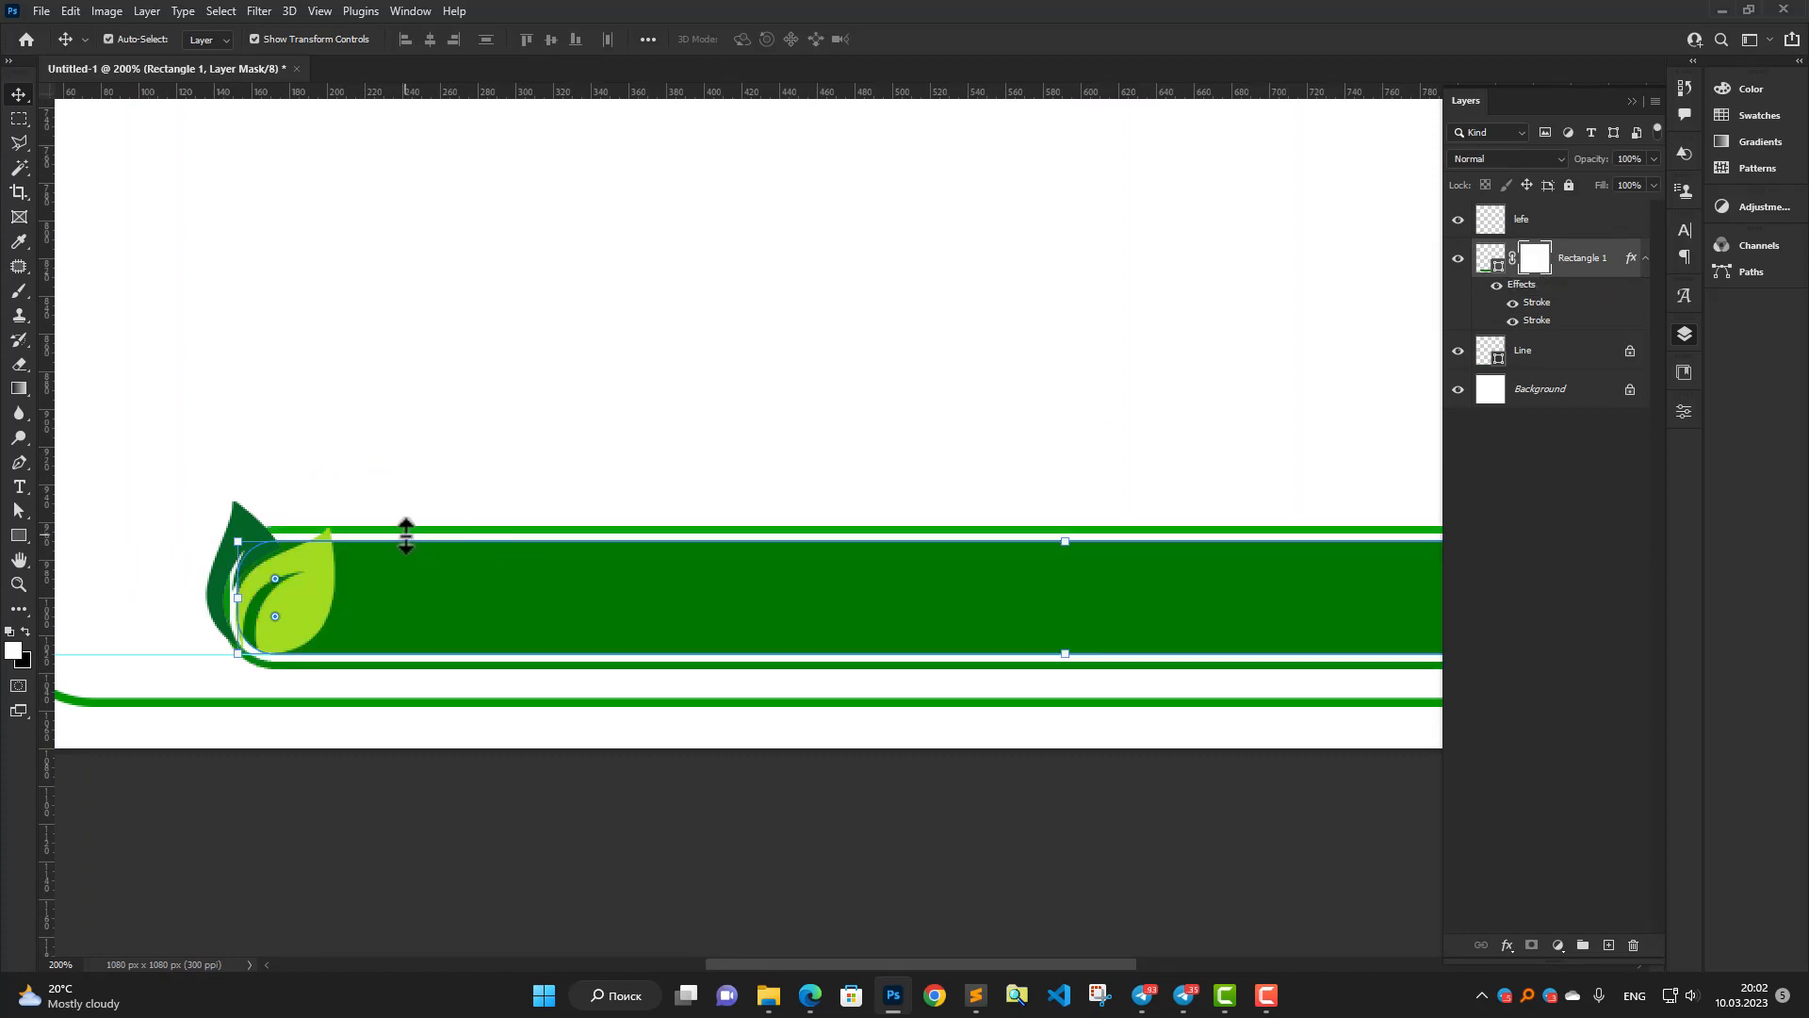
click(354, 800)
scroll(281, 577, up, 4)
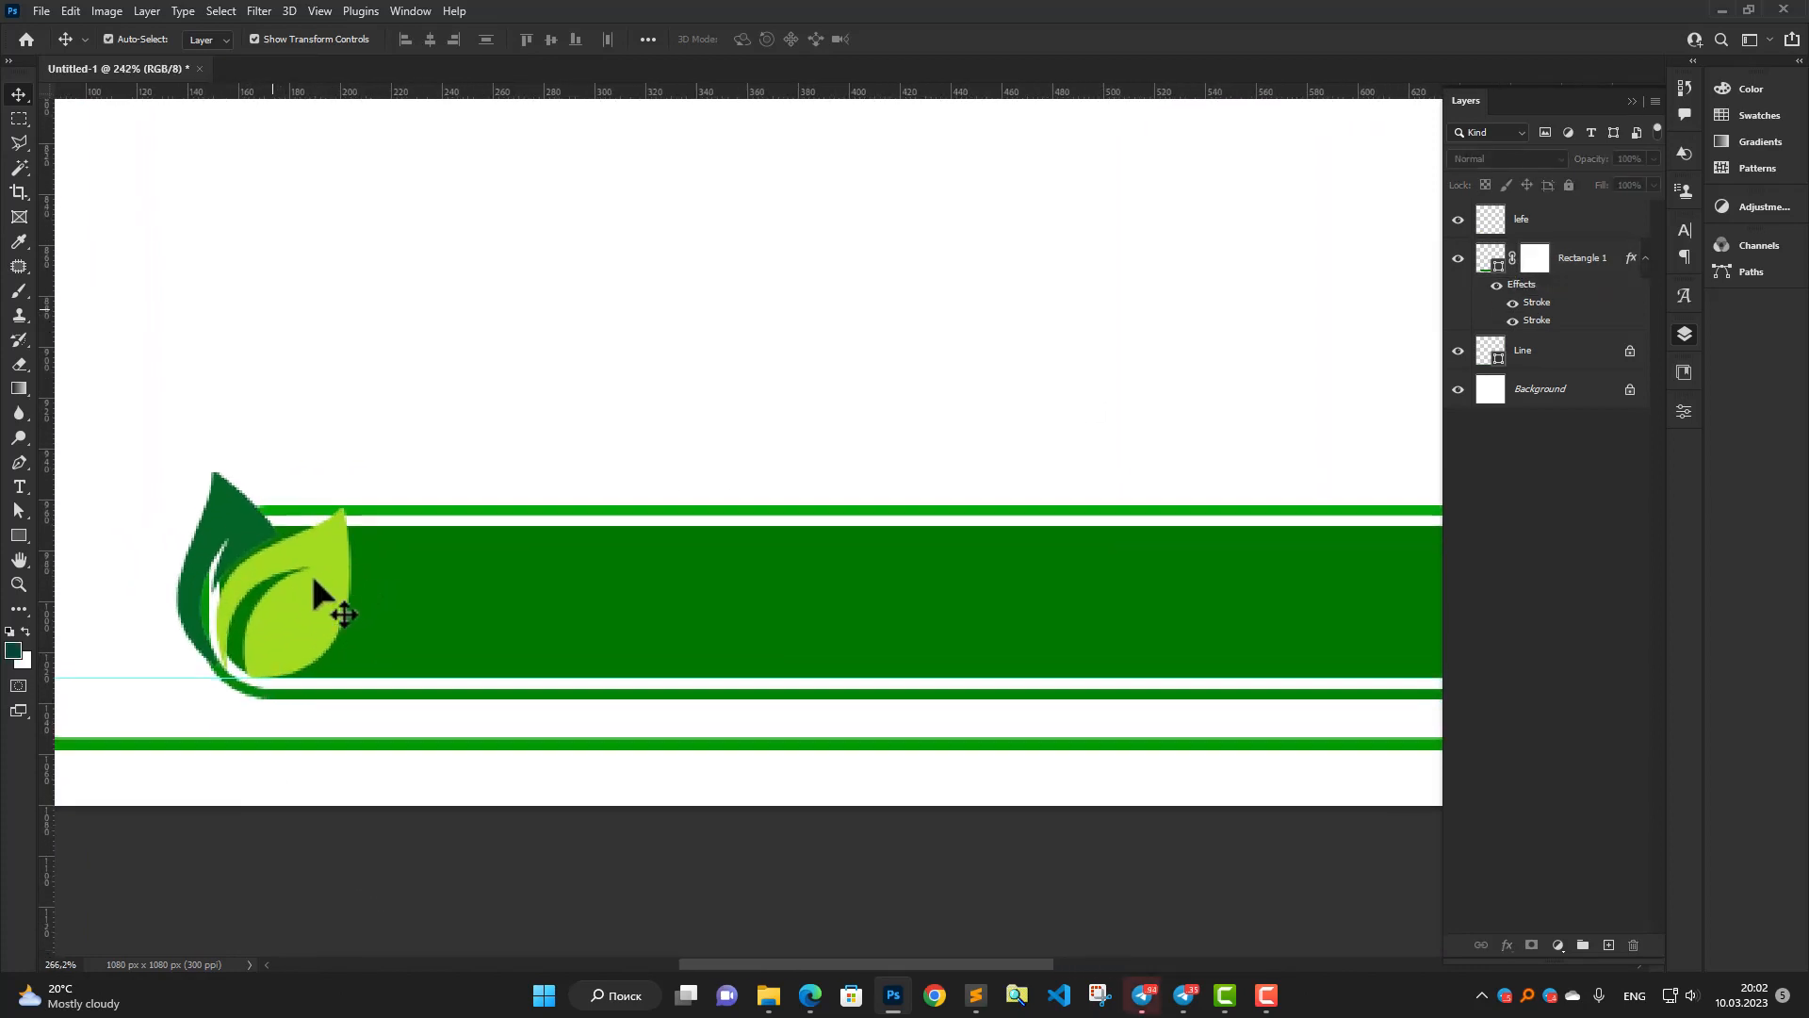
Convert Rectangle 1 to a smart object and add a new layer mask to it.
click(1611, 264)
right_click(1591, 258)
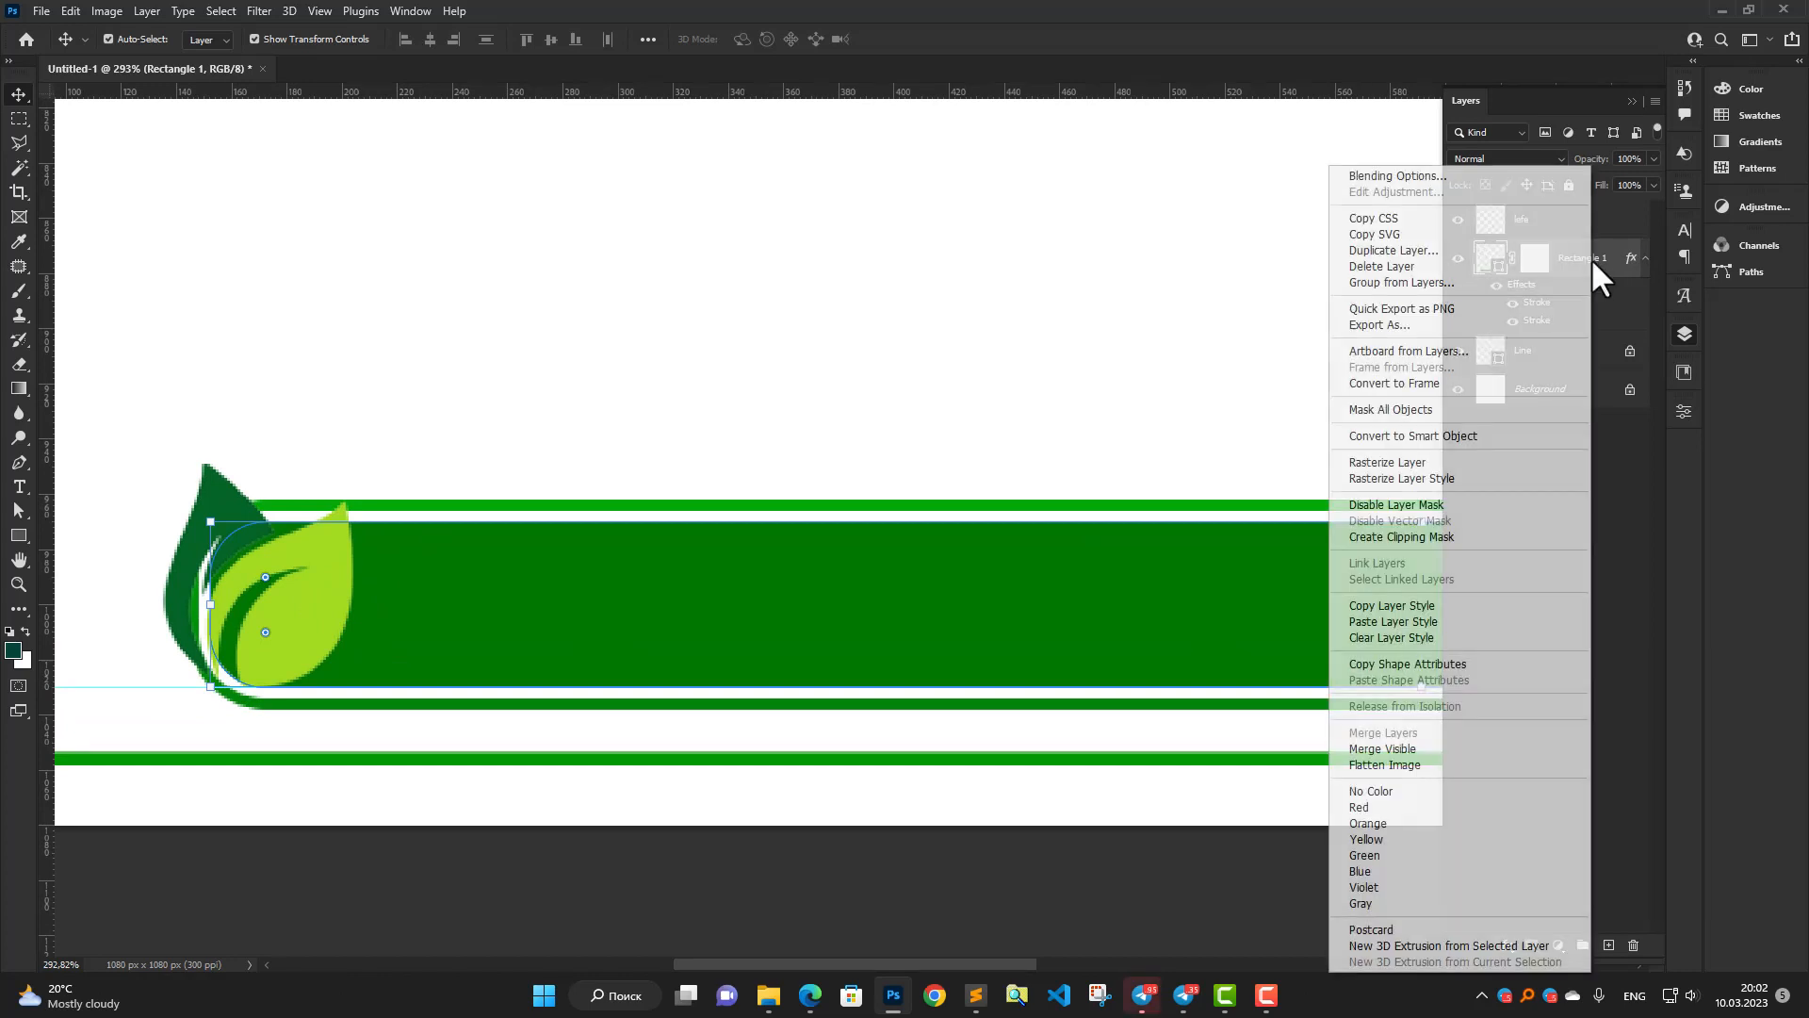
click(1437, 439)
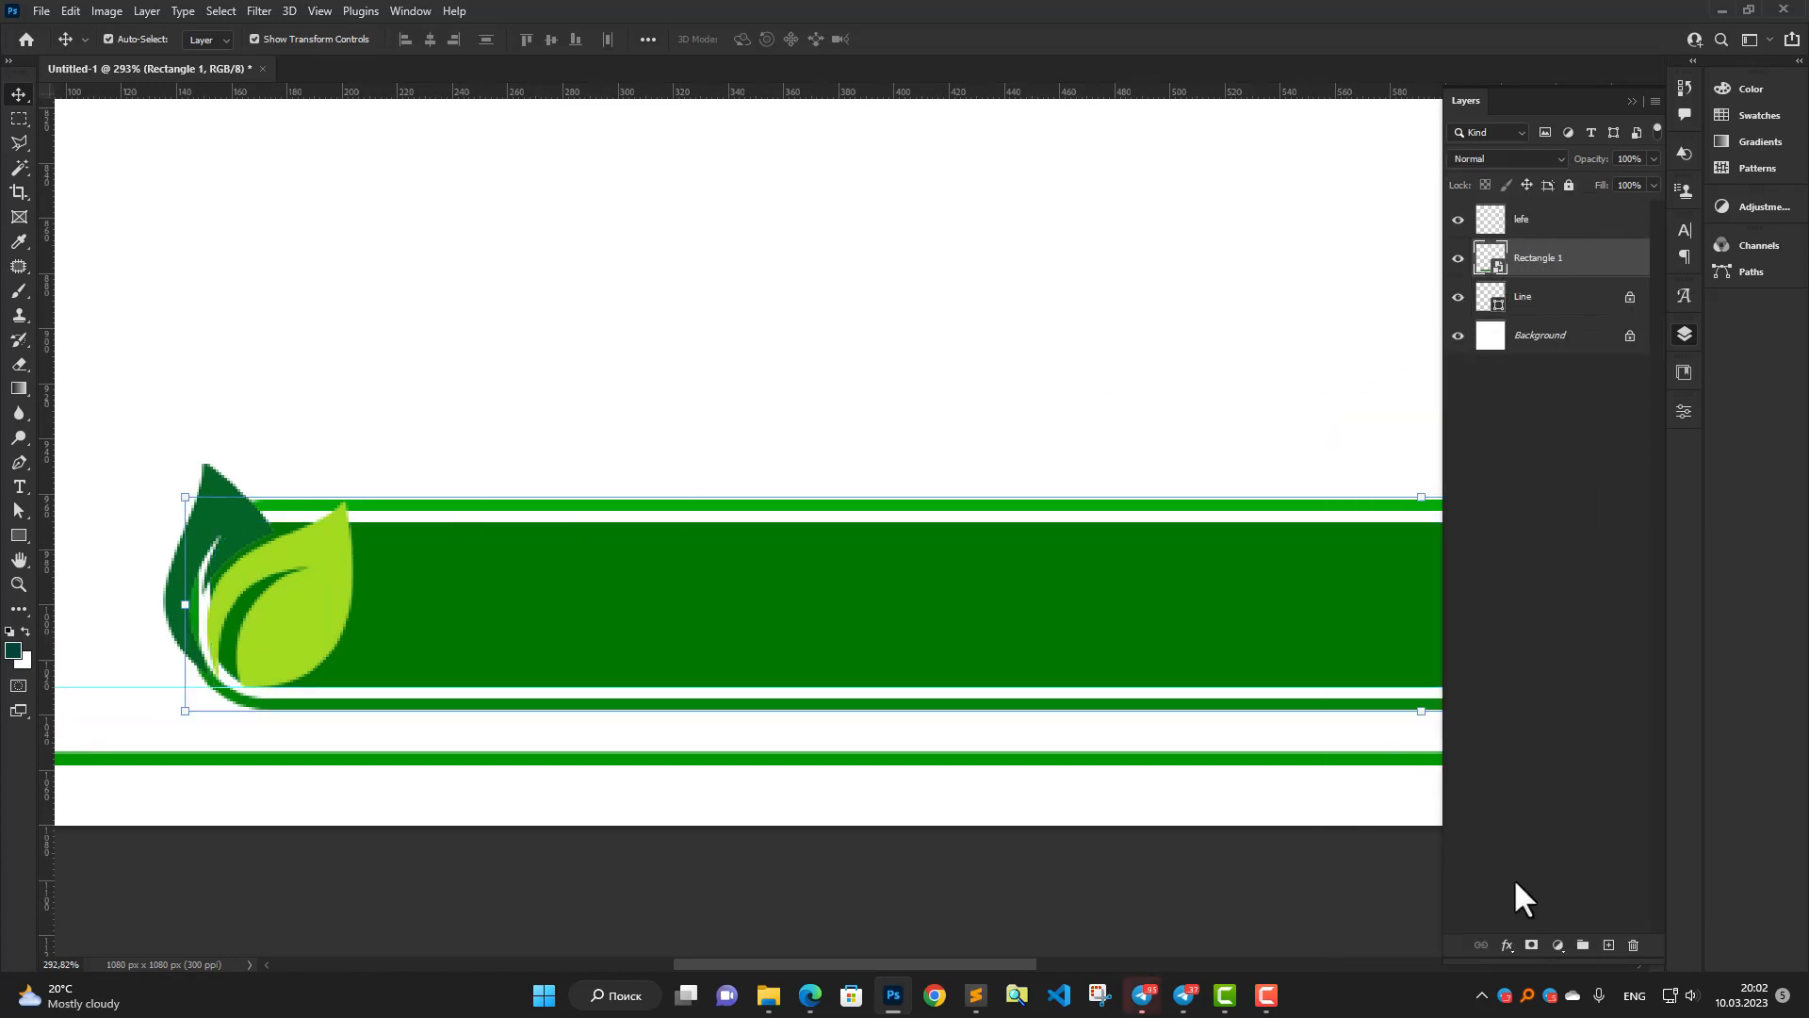
click(1530, 944)
Scale the leaf logo up to about 146.5% and reposition it over the bar's rounded left end.
scroll(174, 641, up, 1)
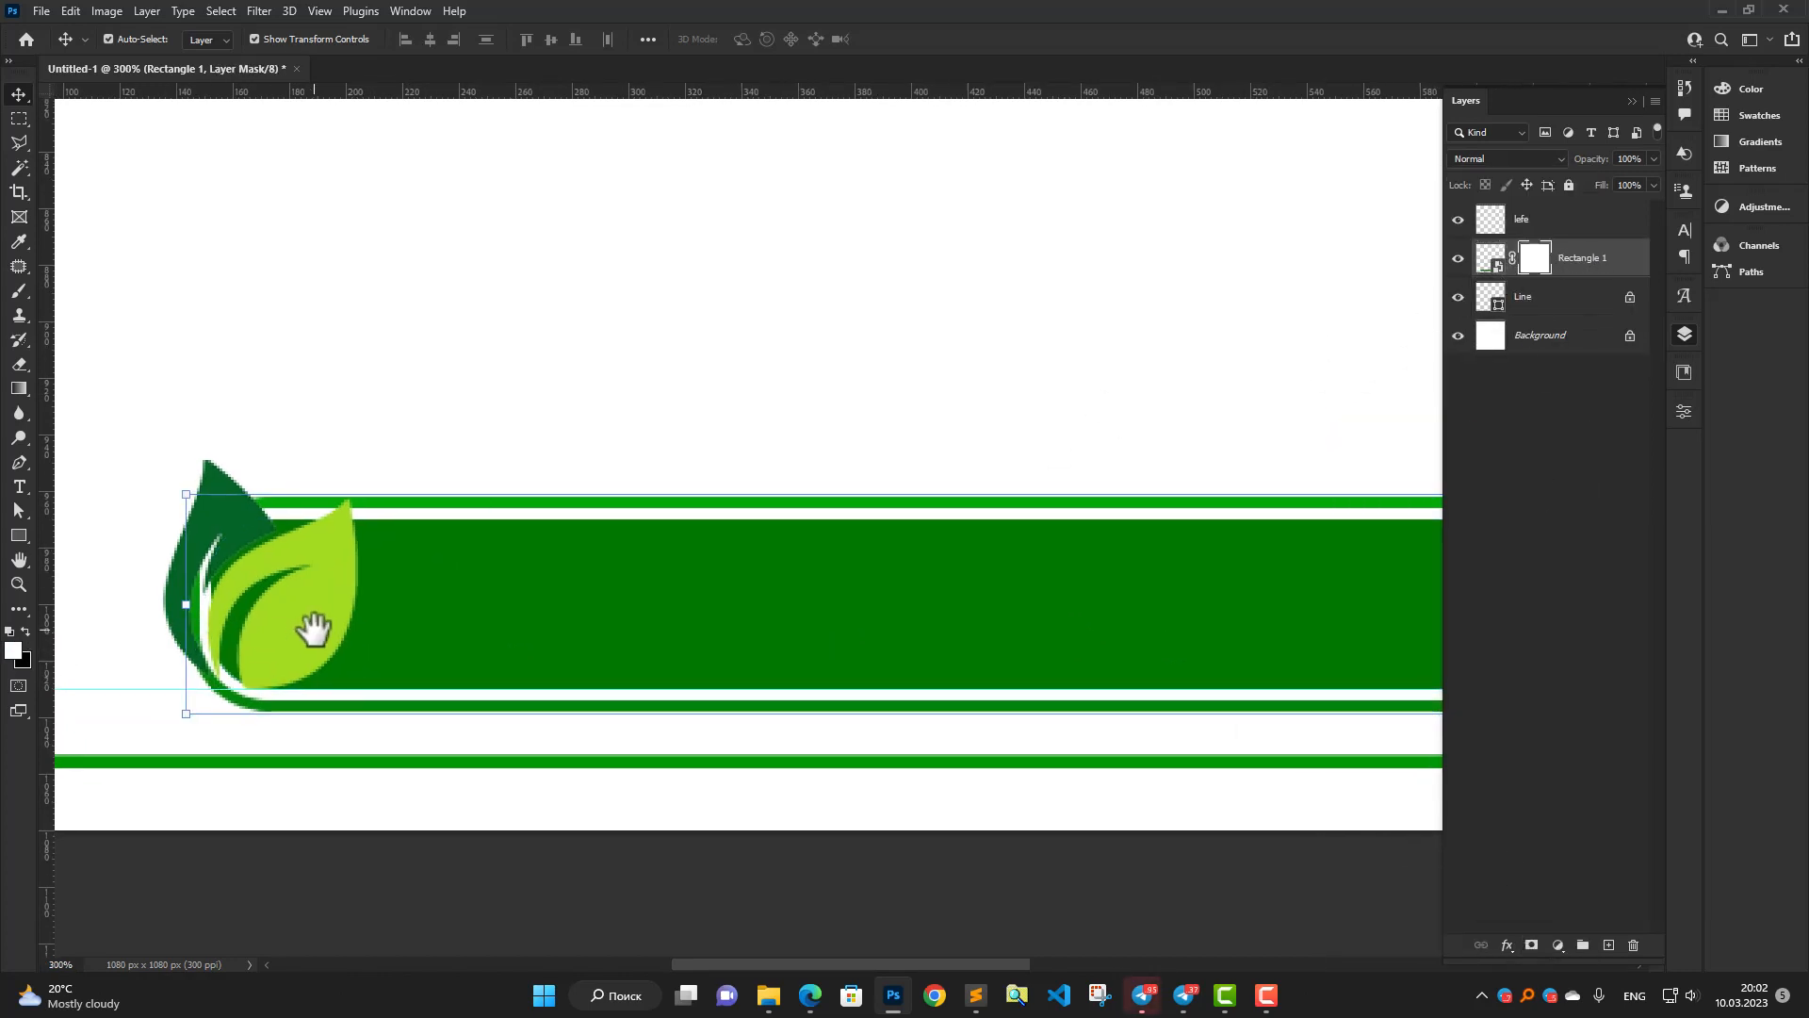
drag(315, 631, 268, 701)
scroll(268, 700, down, 2)
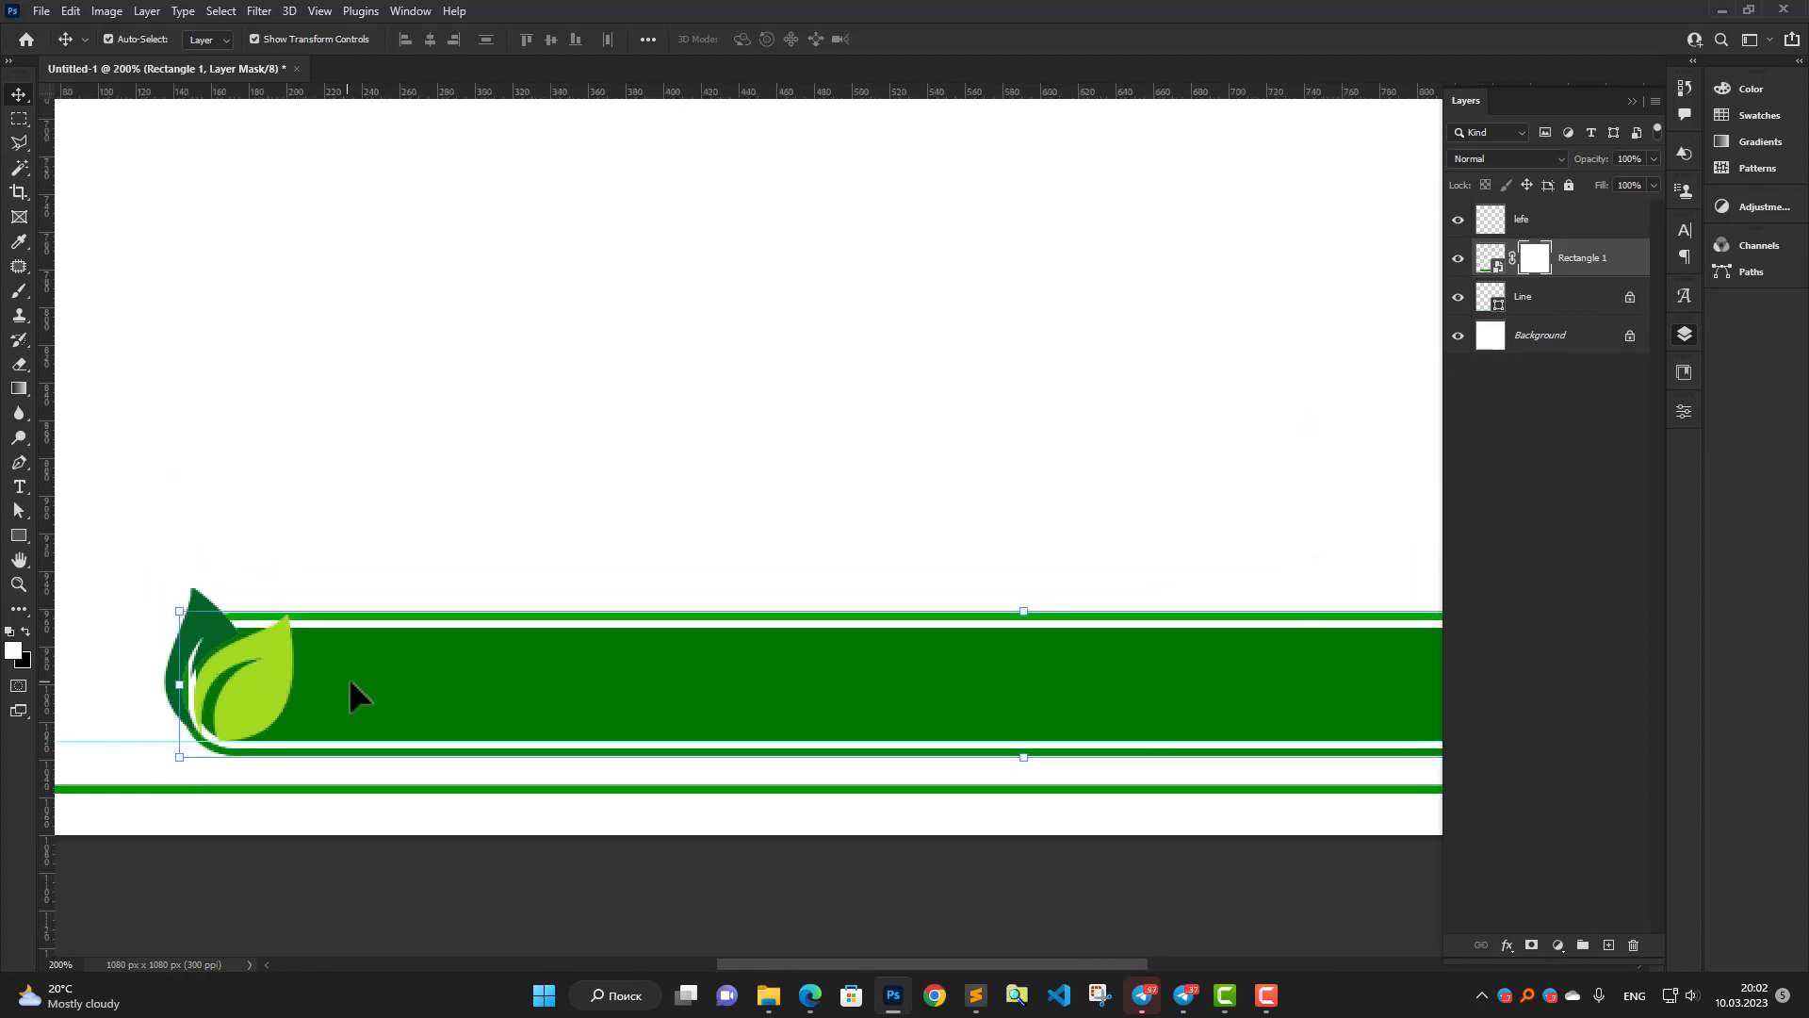
click(302, 573)
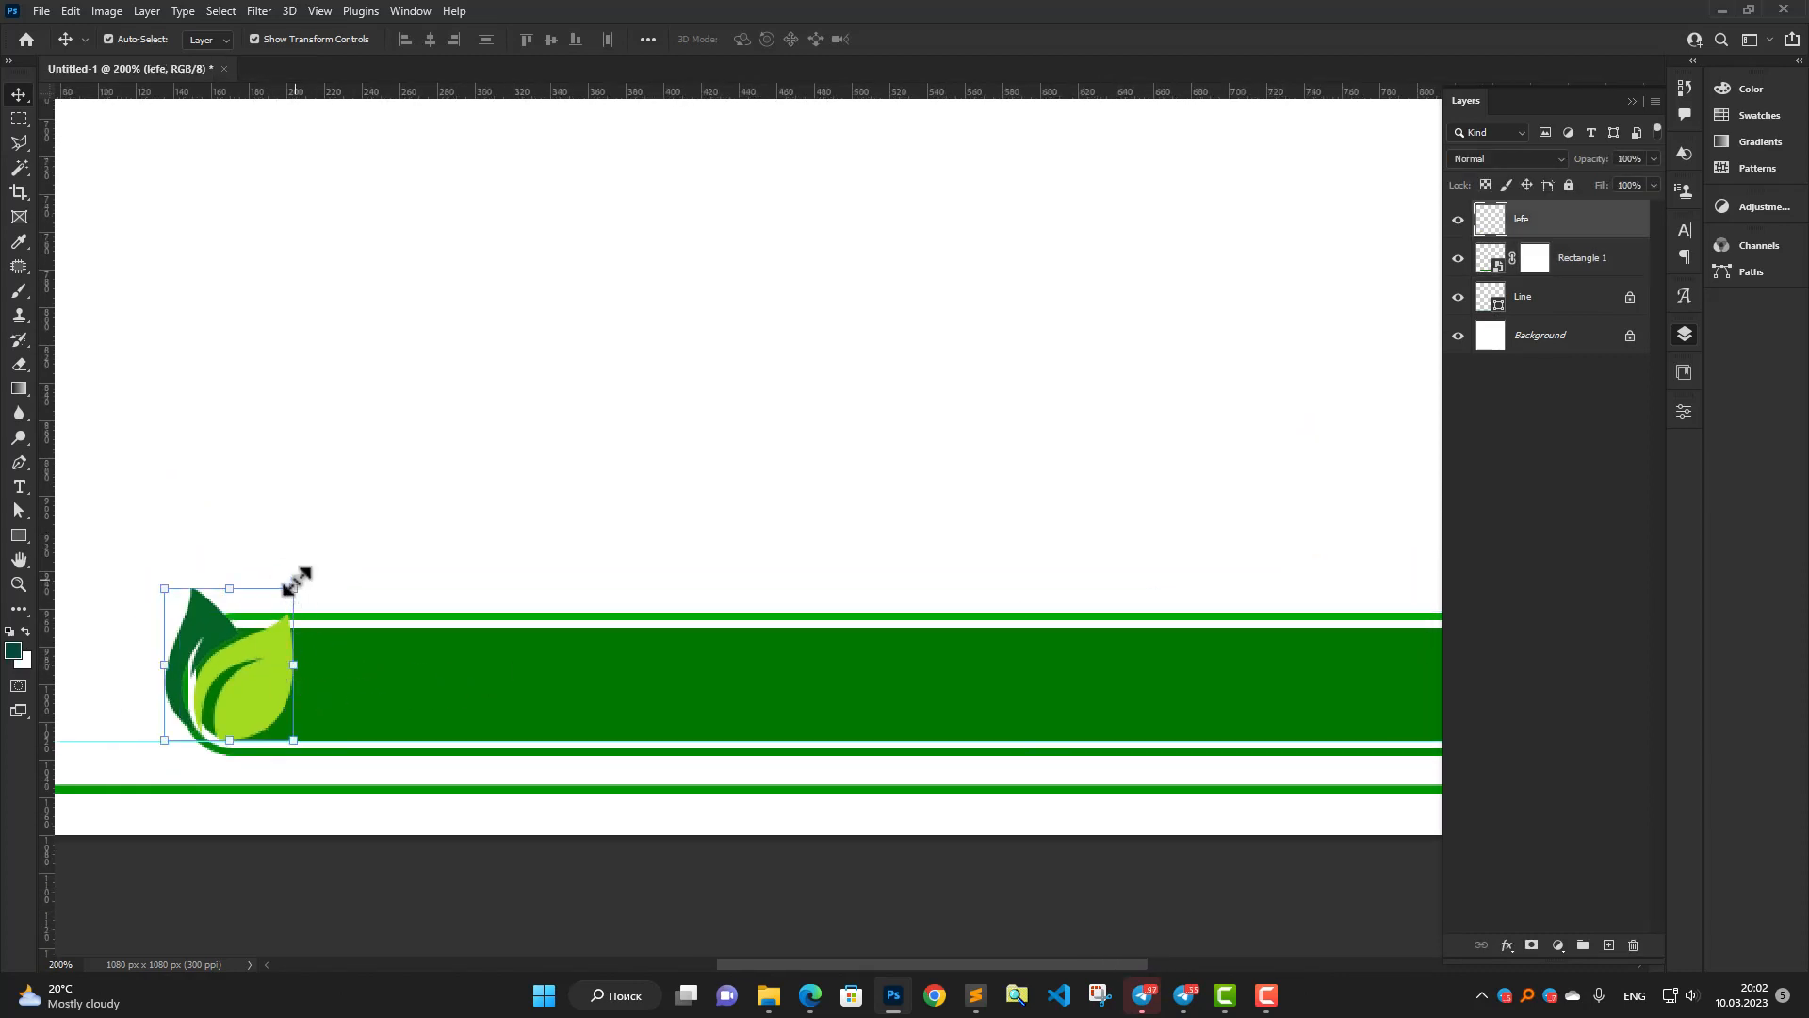
drag(293, 588, 308, 546)
drag(289, 624, 293, 635)
drag(319, 553, 332, 511)
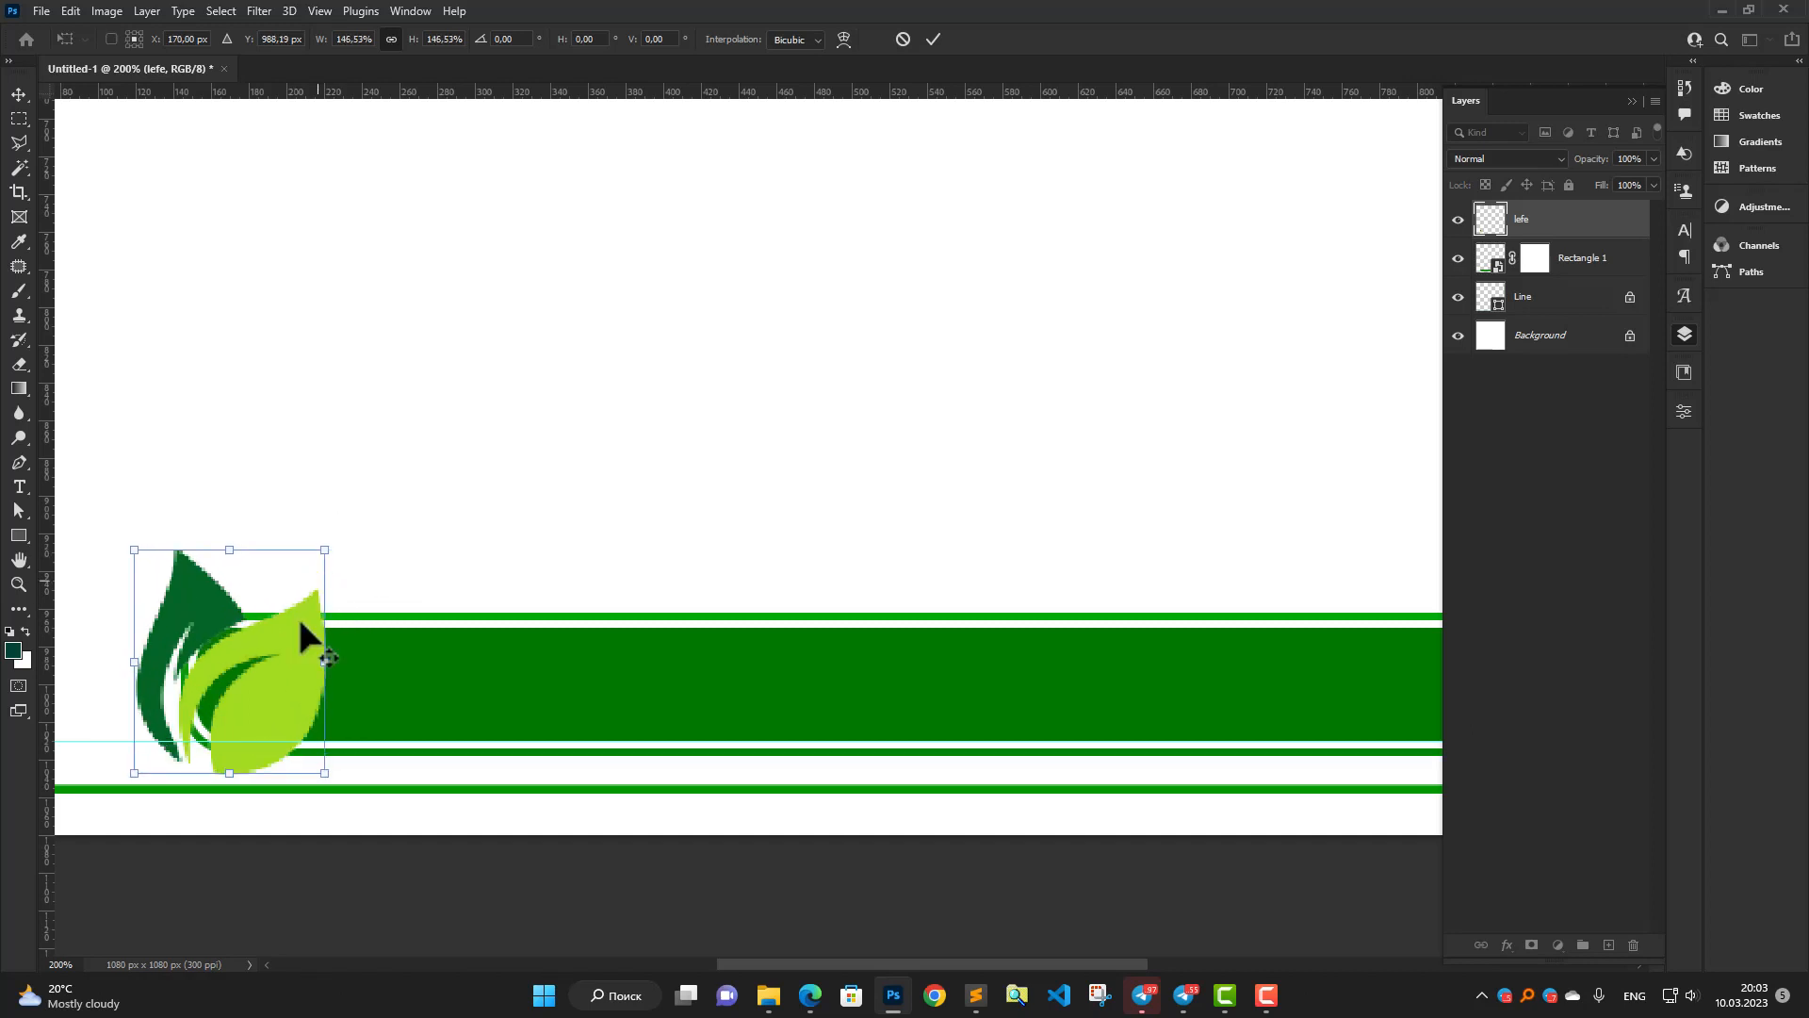
drag(301, 621, 340, 640)
click(933, 39)
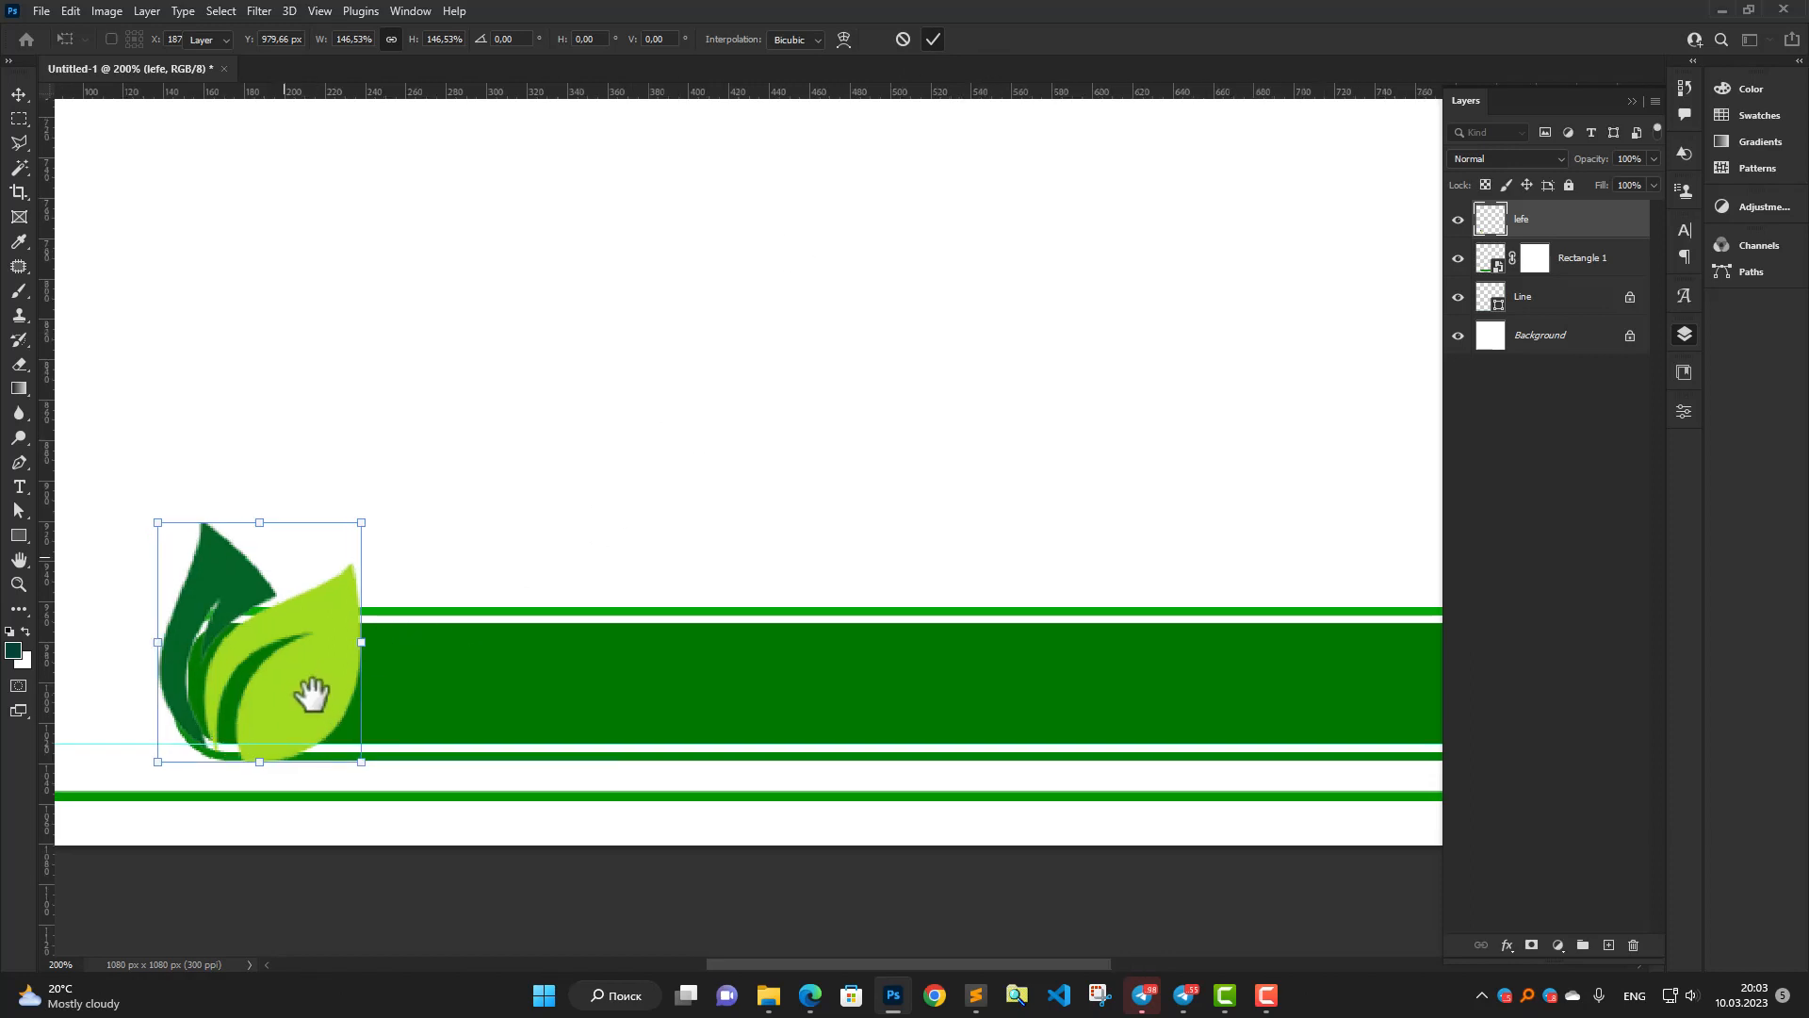
On Rectangle 1's layer mask, outline the bar's left end behind the leaf with a closed Polygonal Lasso selection.
scroll(311, 695, up, 2)
drag(755, 663, 699, 663)
click(1535, 259)
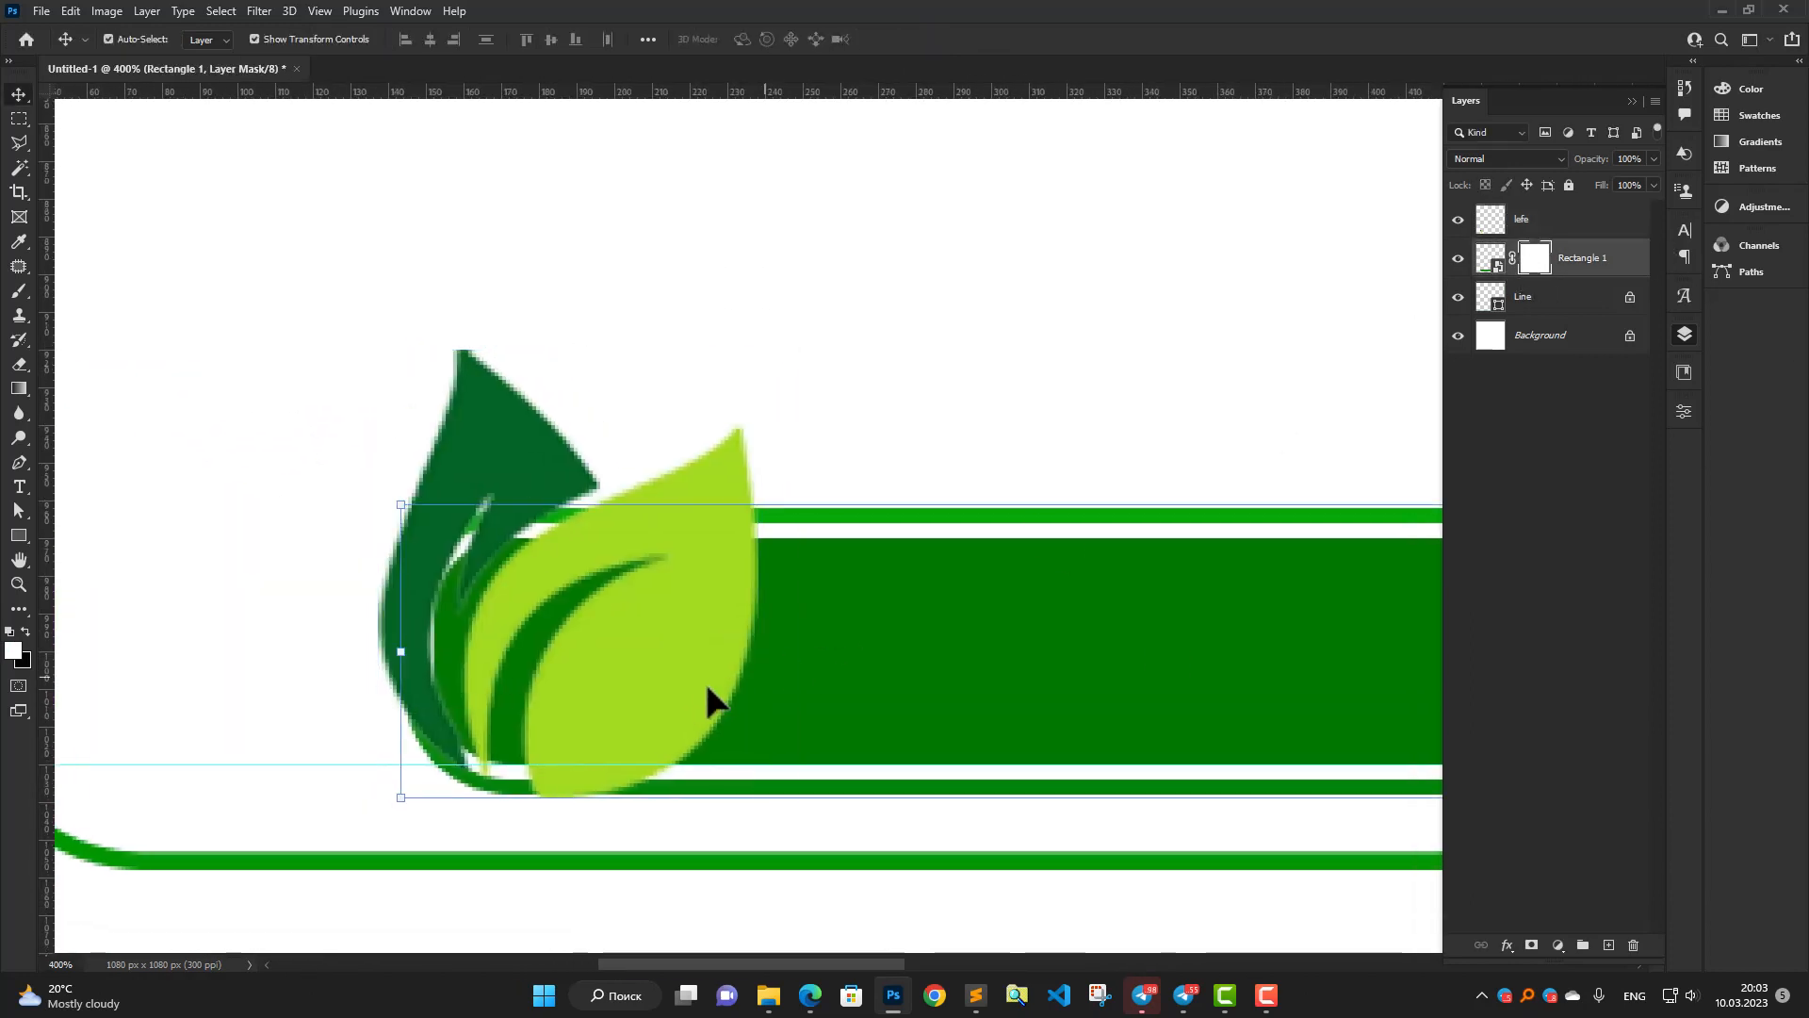
key(l)
click(554, 806)
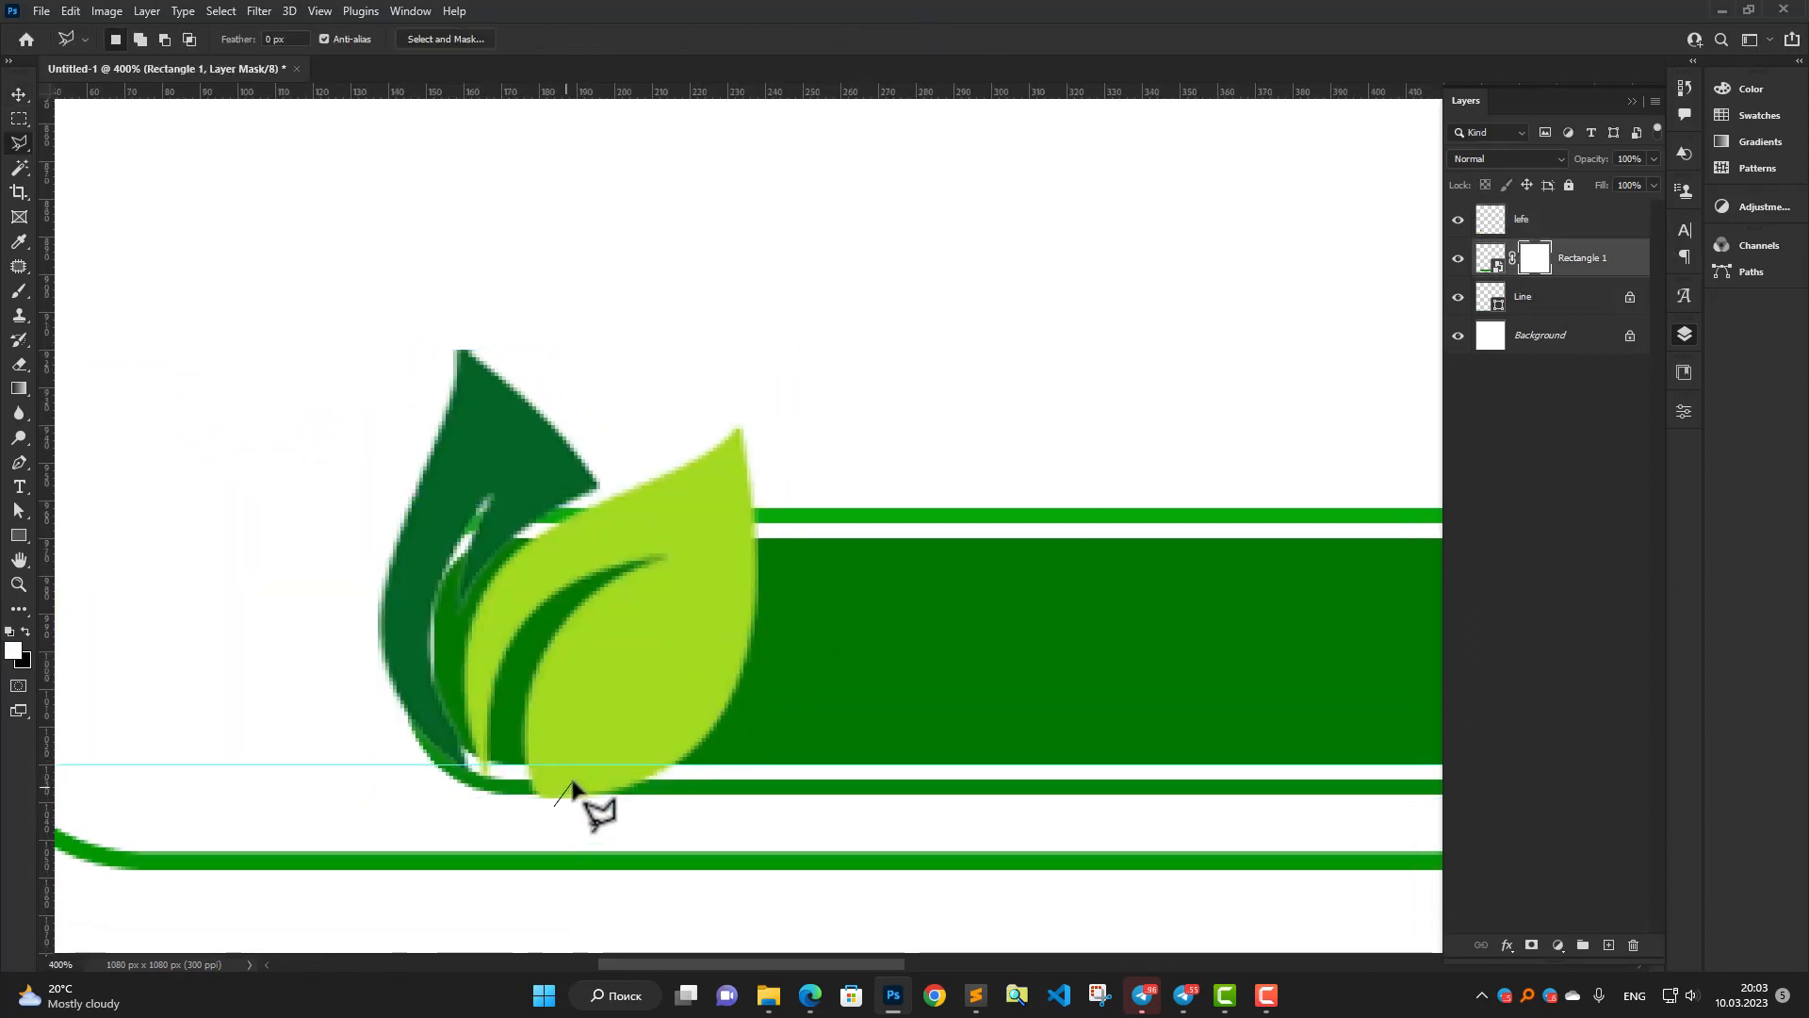
click(582, 780)
click(655, 737)
click(735, 593)
click(743, 509)
click(565, 466)
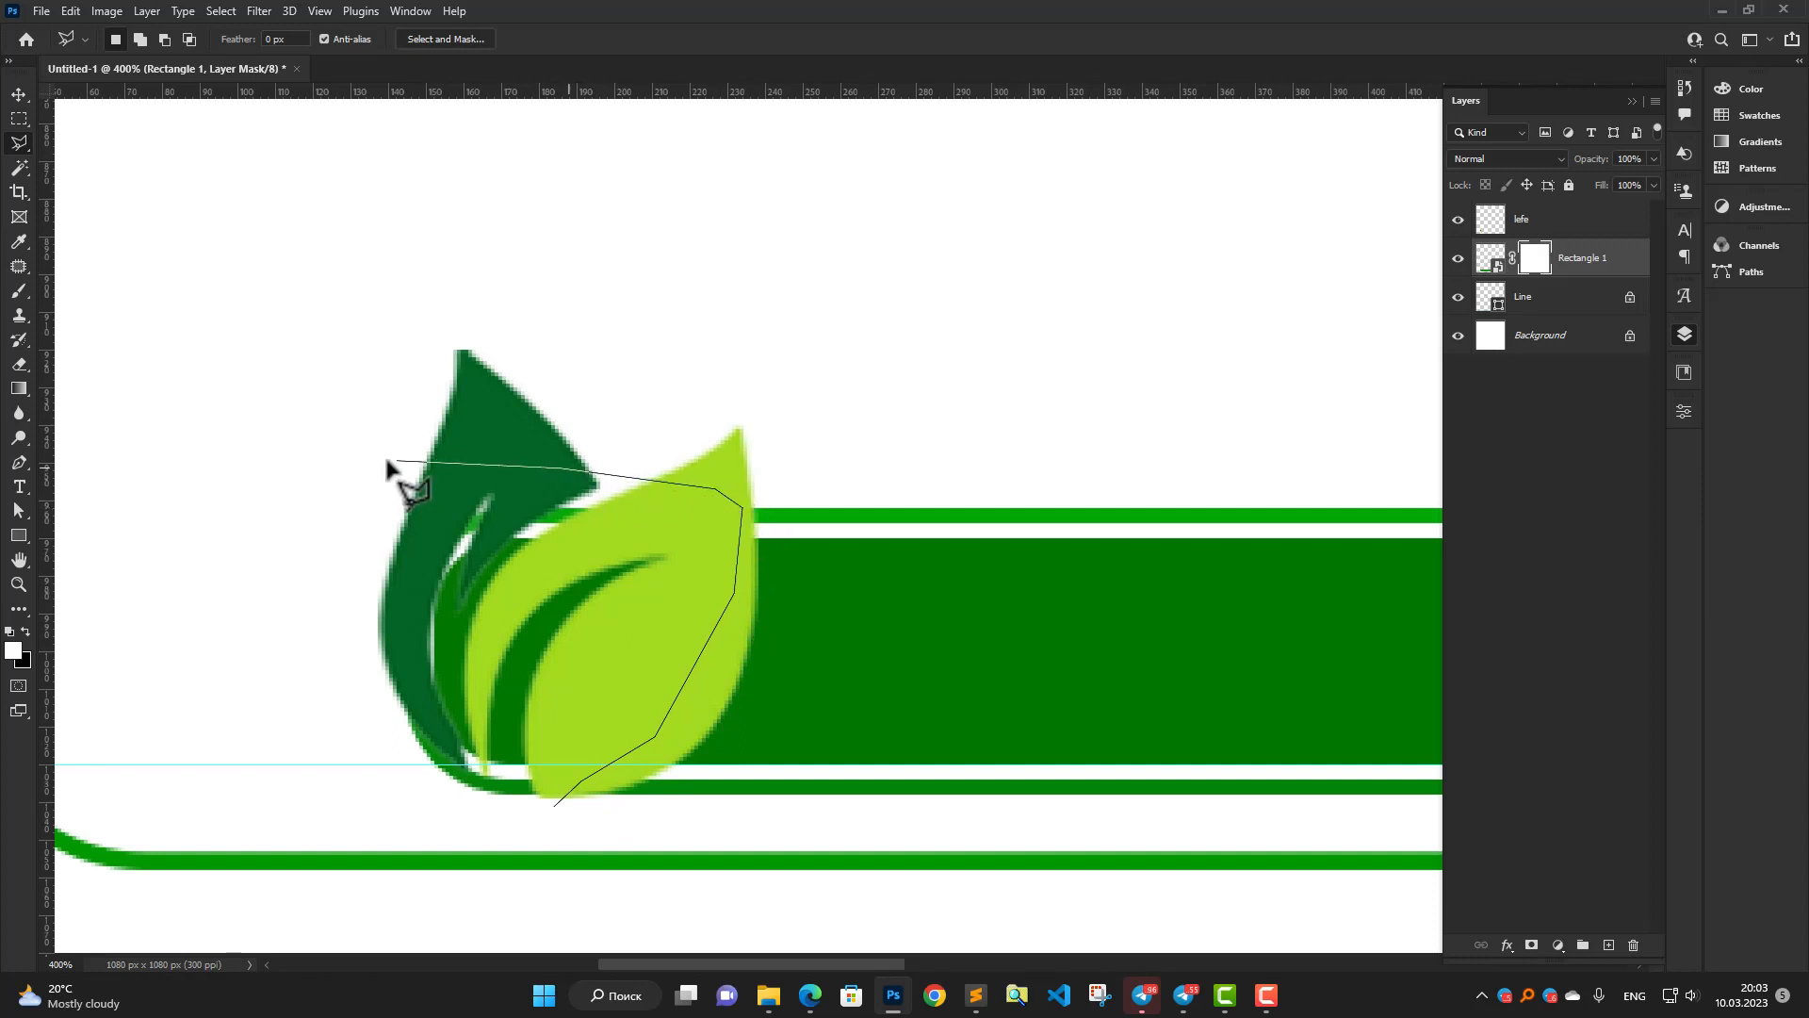
click(384, 461)
click(259, 556)
click(311, 660)
click(339, 735)
click(414, 806)
click(554, 805)
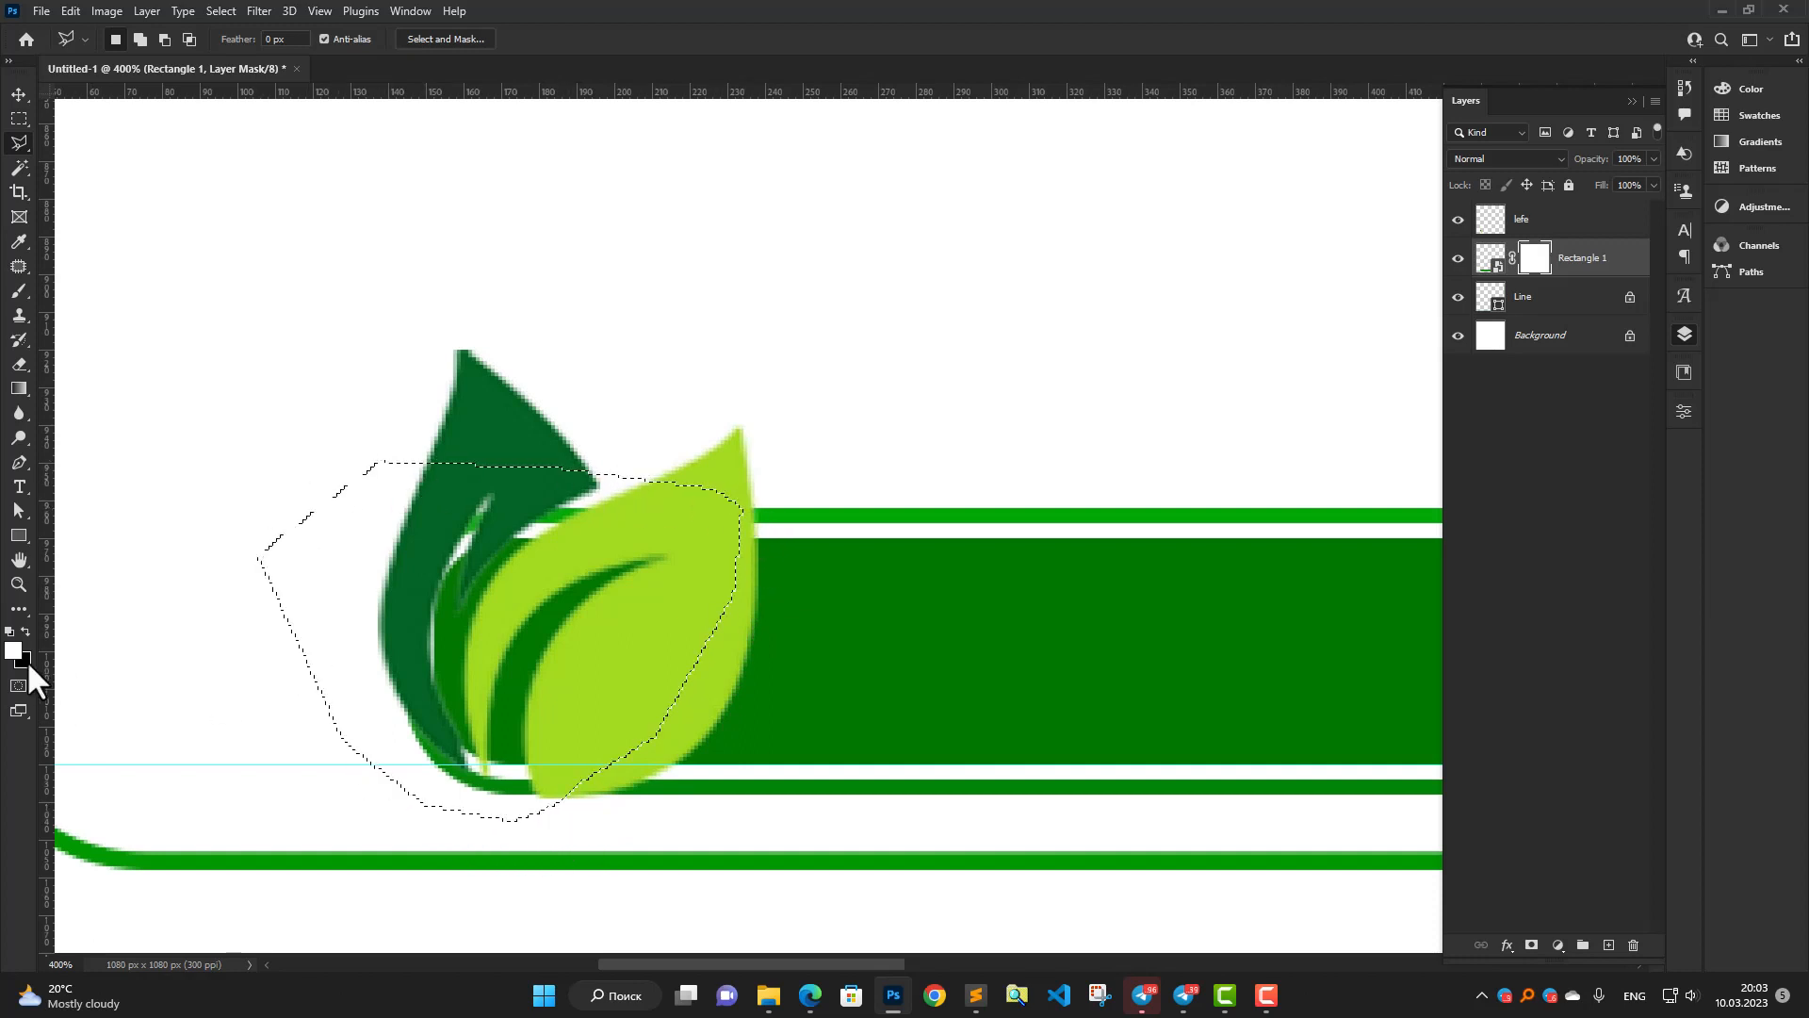
Fill the mask selection with black (000000) to hide the bar's left end, and clear the selection.
click(71, 11)
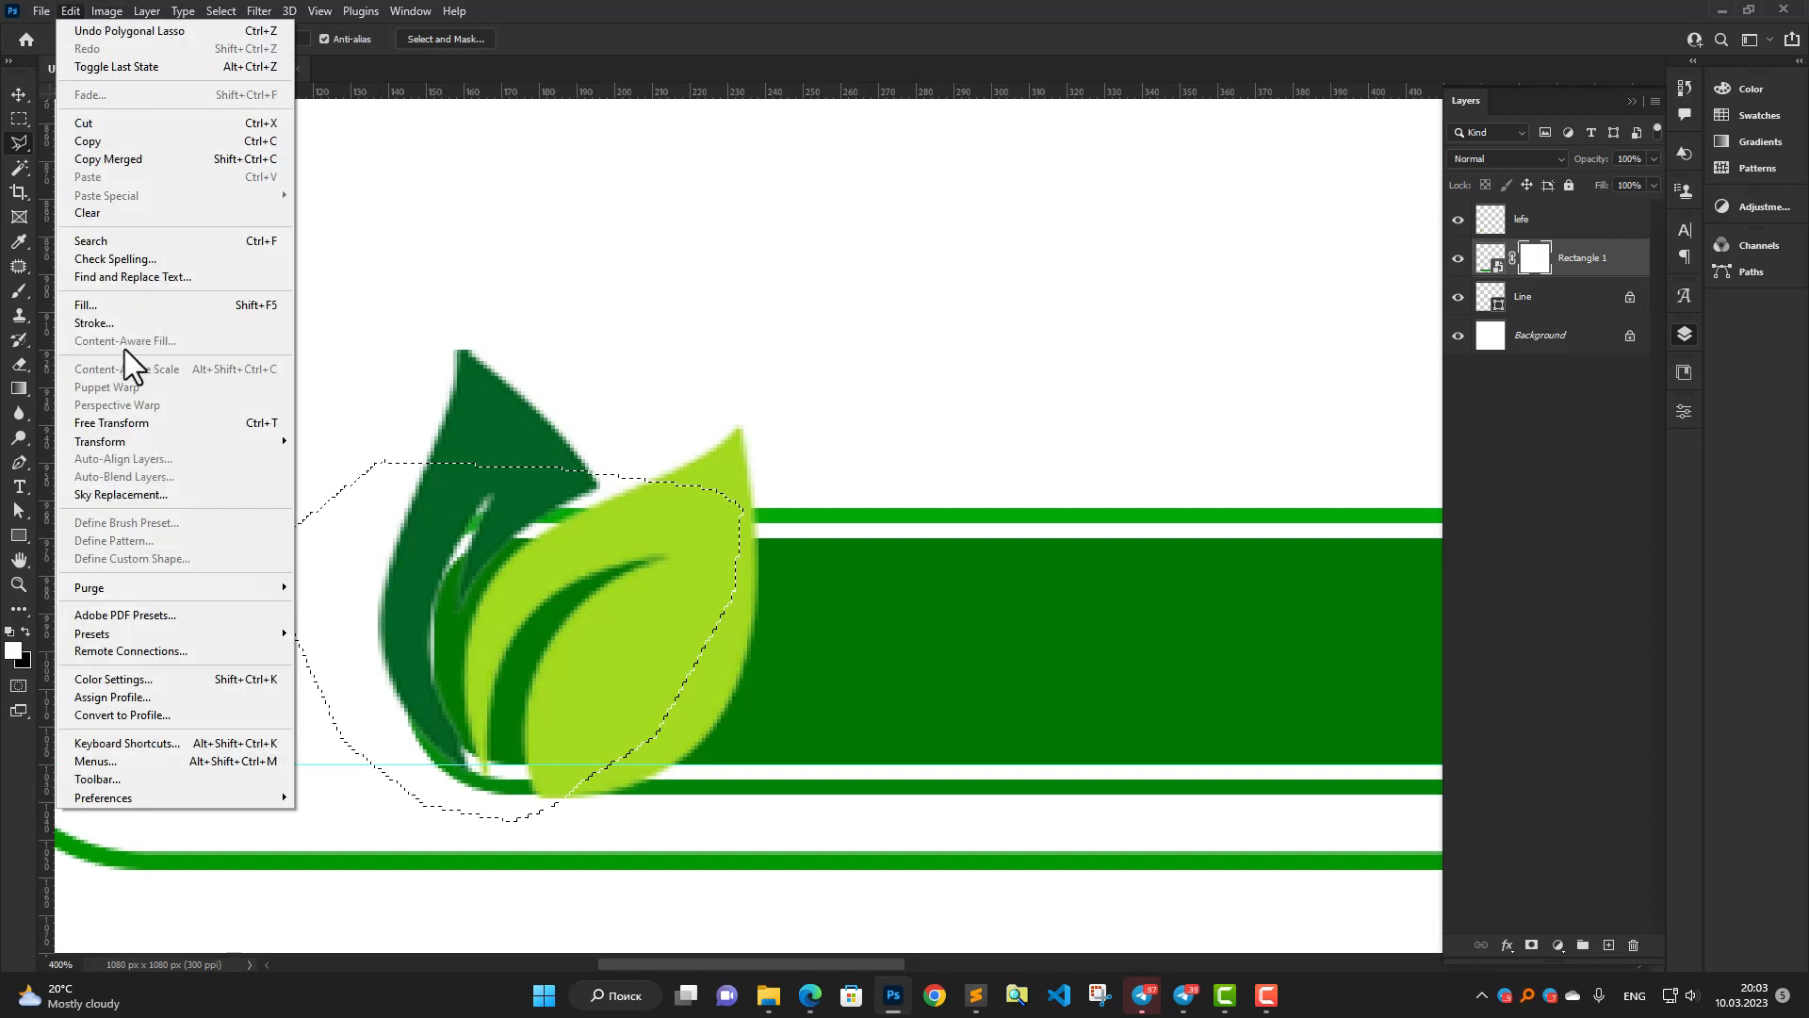
click(110, 305)
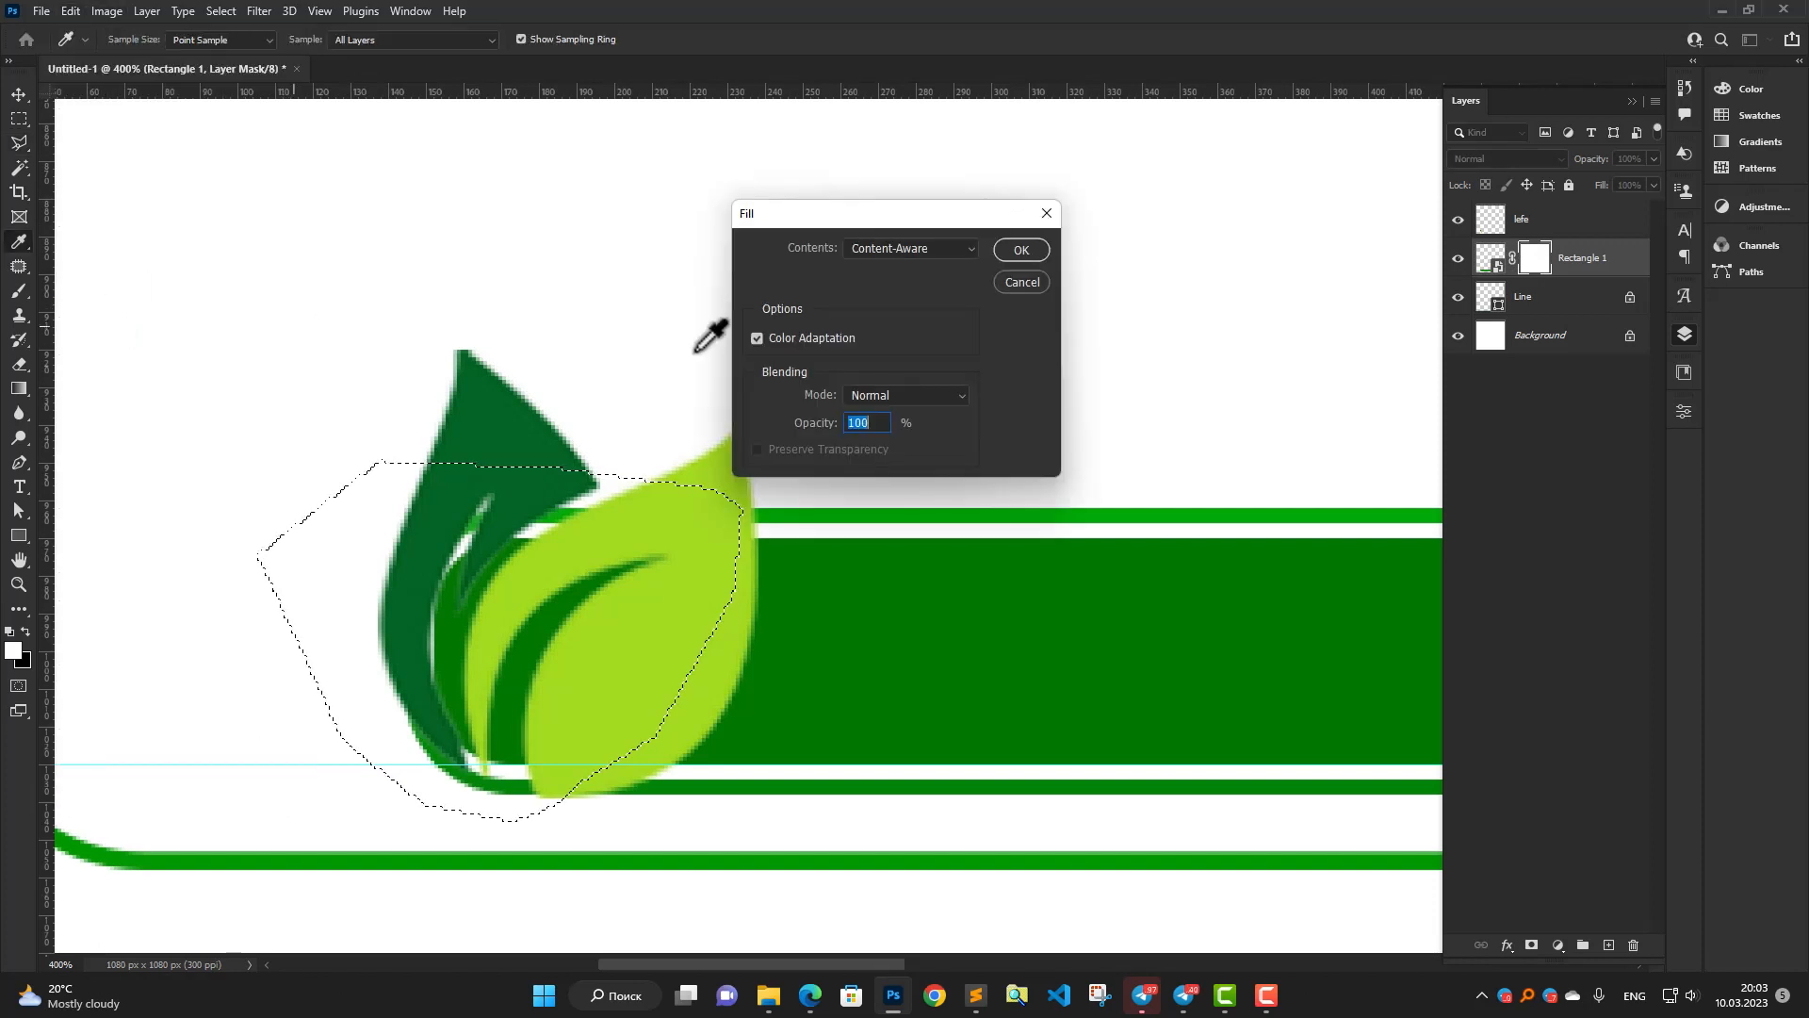
click(968, 249)
click(866, 298)
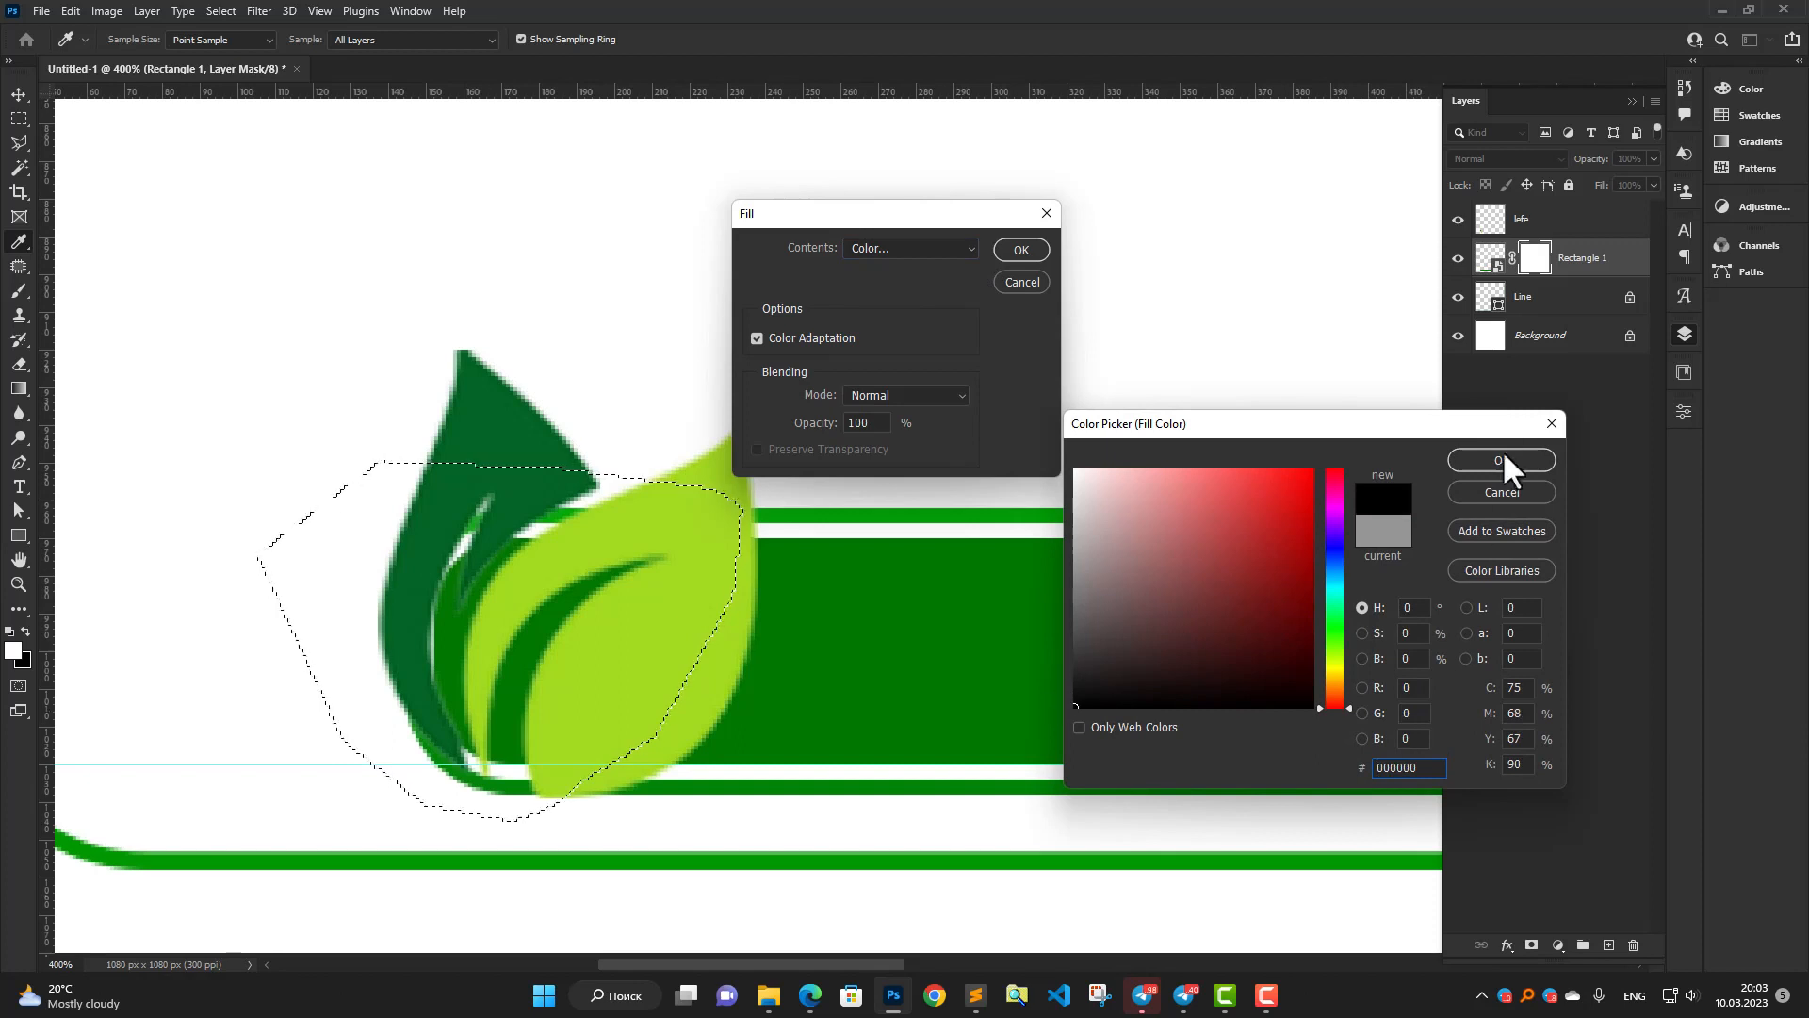
click(1502, 453)
click(1022, 250)
key(l)
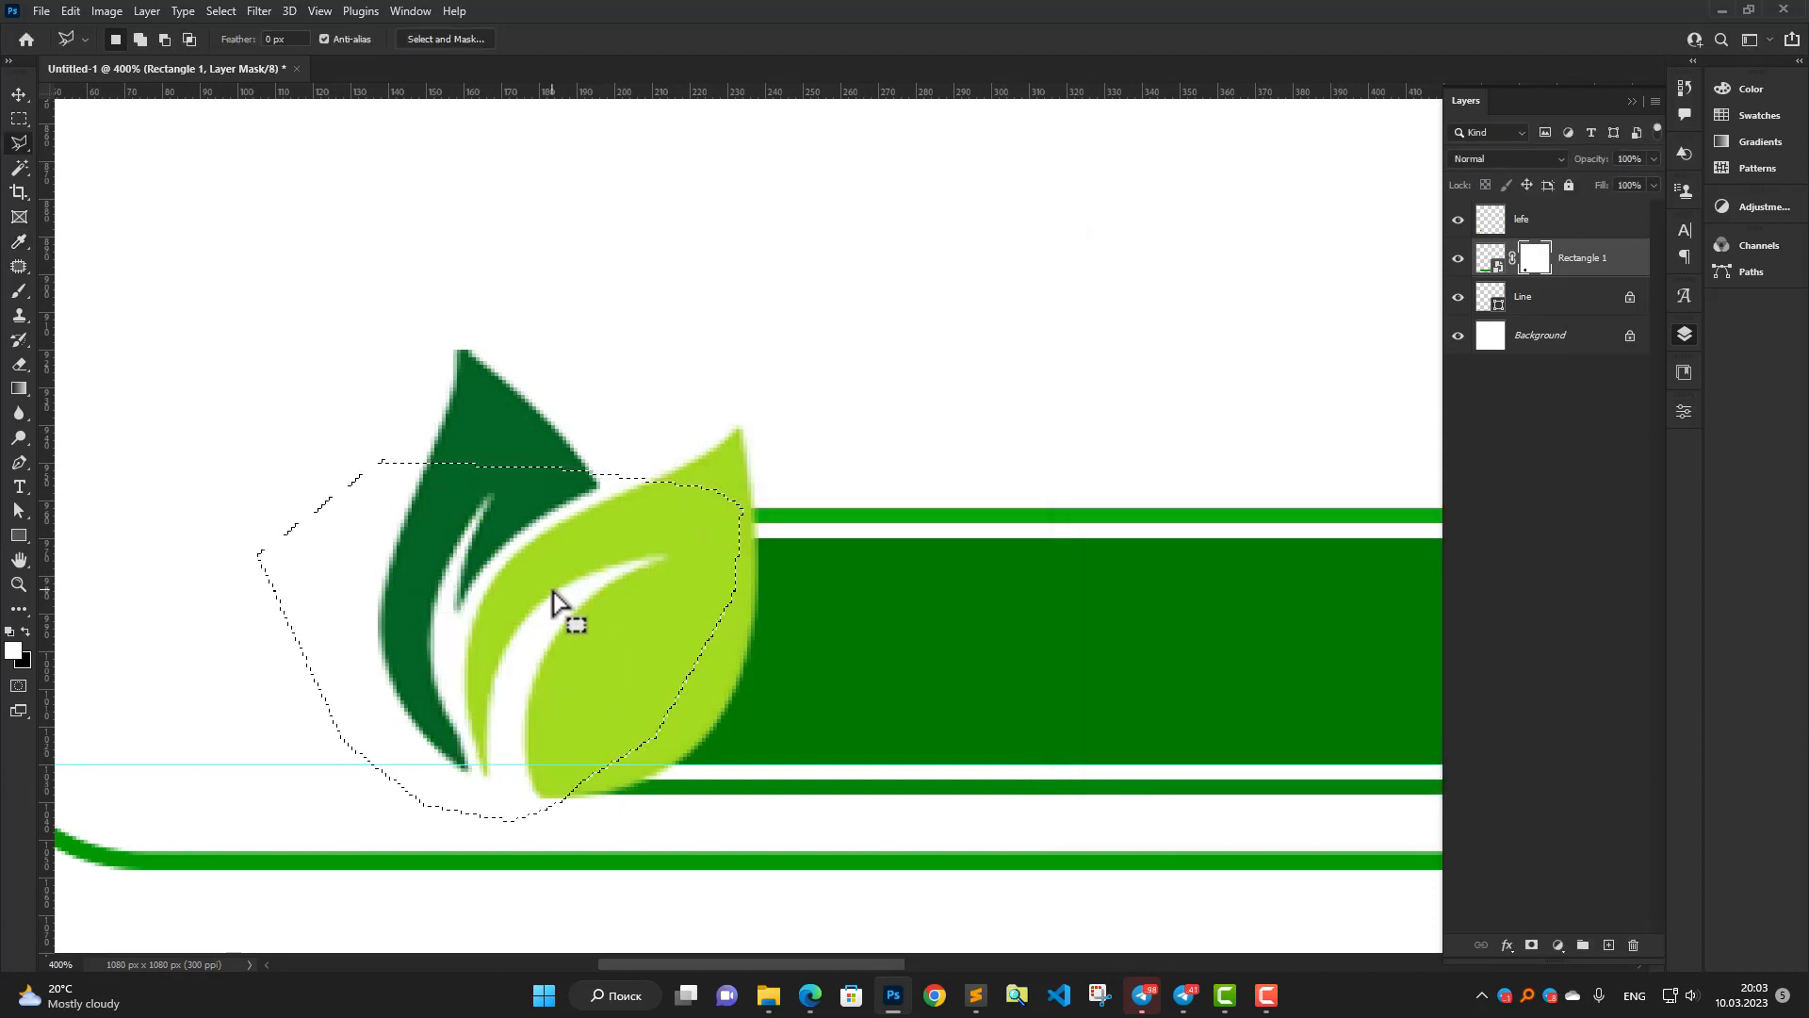
scroll(551, 594, down, 3)
key(ctrl+d)
scroll(639, 606, down, 5)
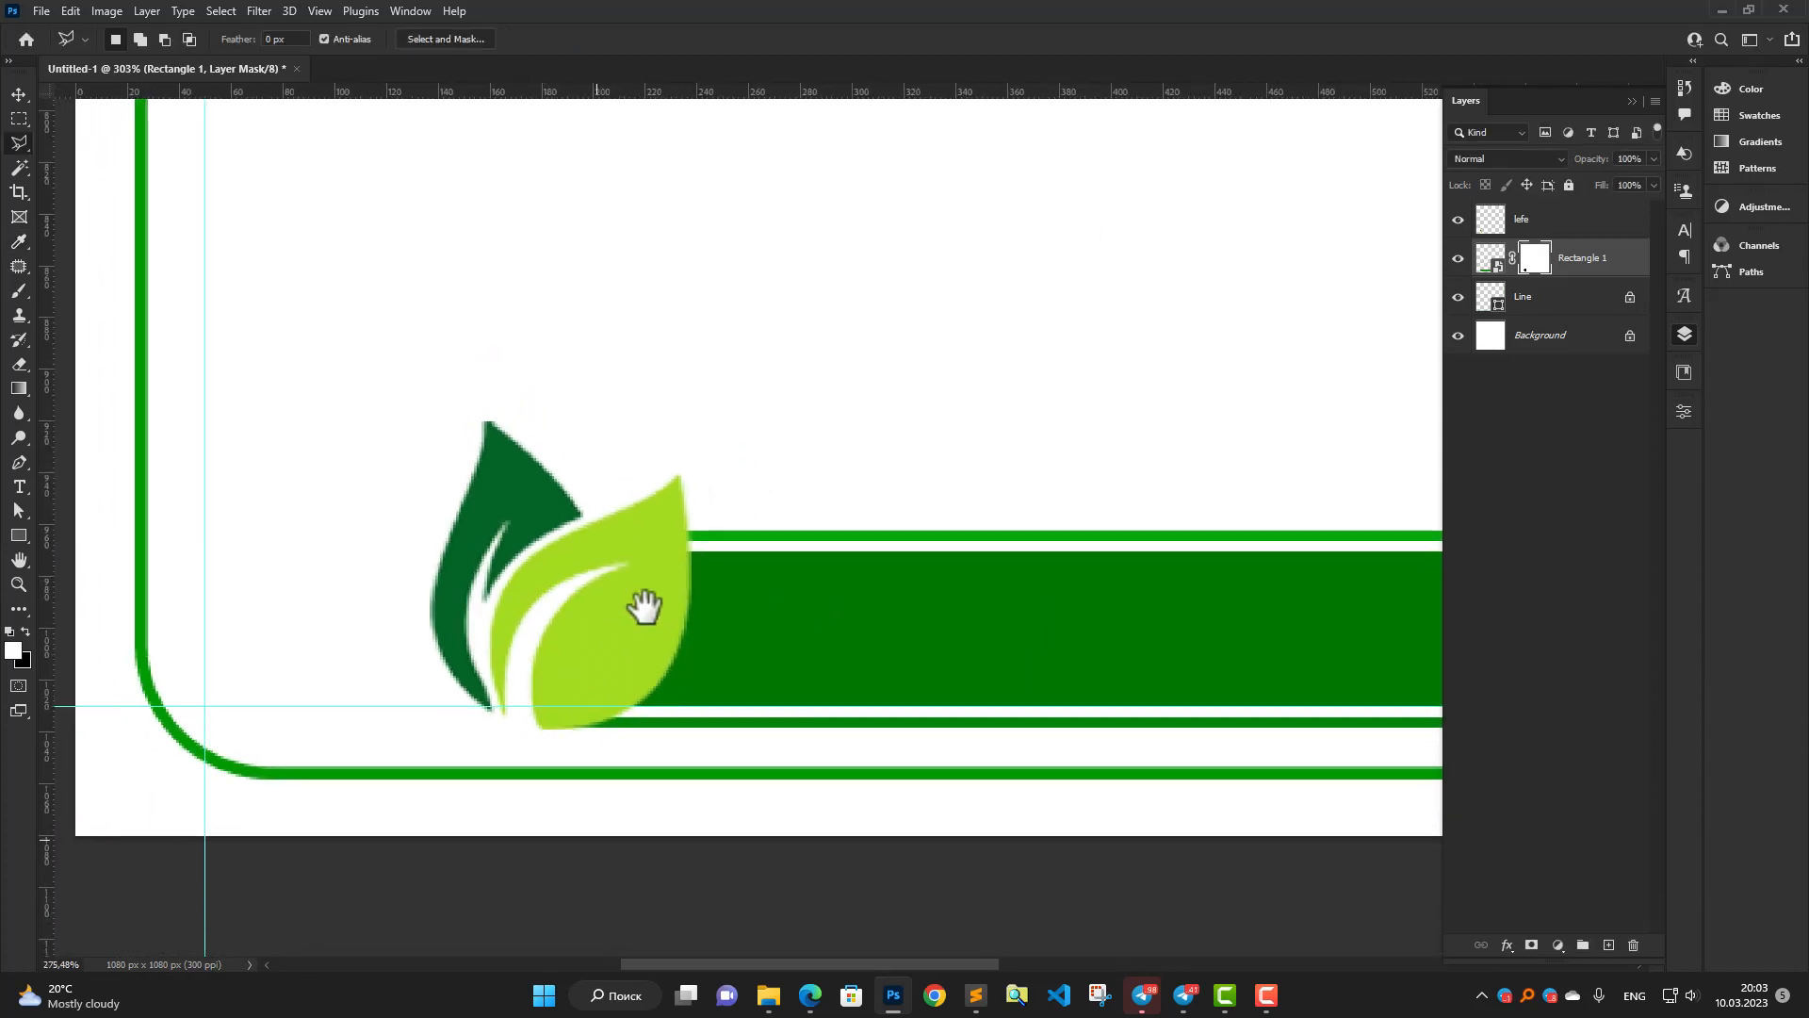
scroll(667, 620, up, 3)
Move the leaf and the green bar together to the left so the leaf meets the left margin guide.
key(v)
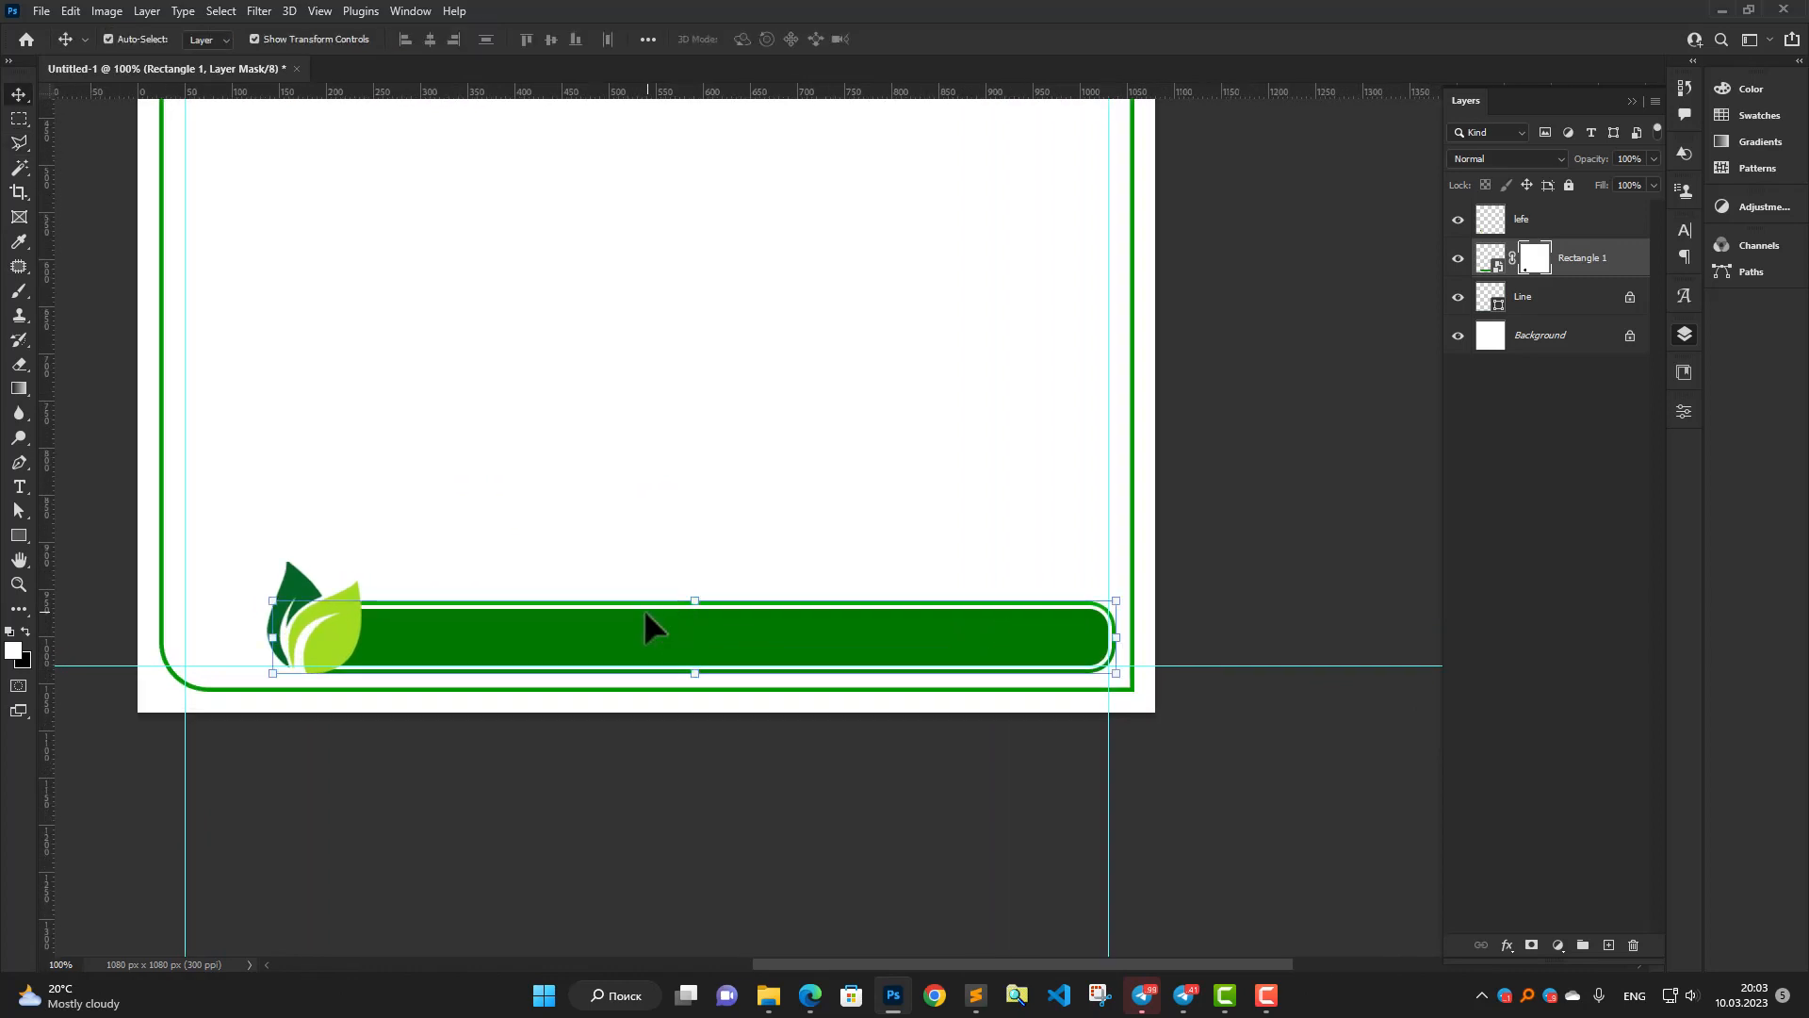
shift+click(347, 641)
drag(490, 636, 411, 635)
Stretch the green bar horizontally to about 108.7% so its right end reaches the right margin guide.
click(719, 654)
drag(1036, 639, 1110, 644)
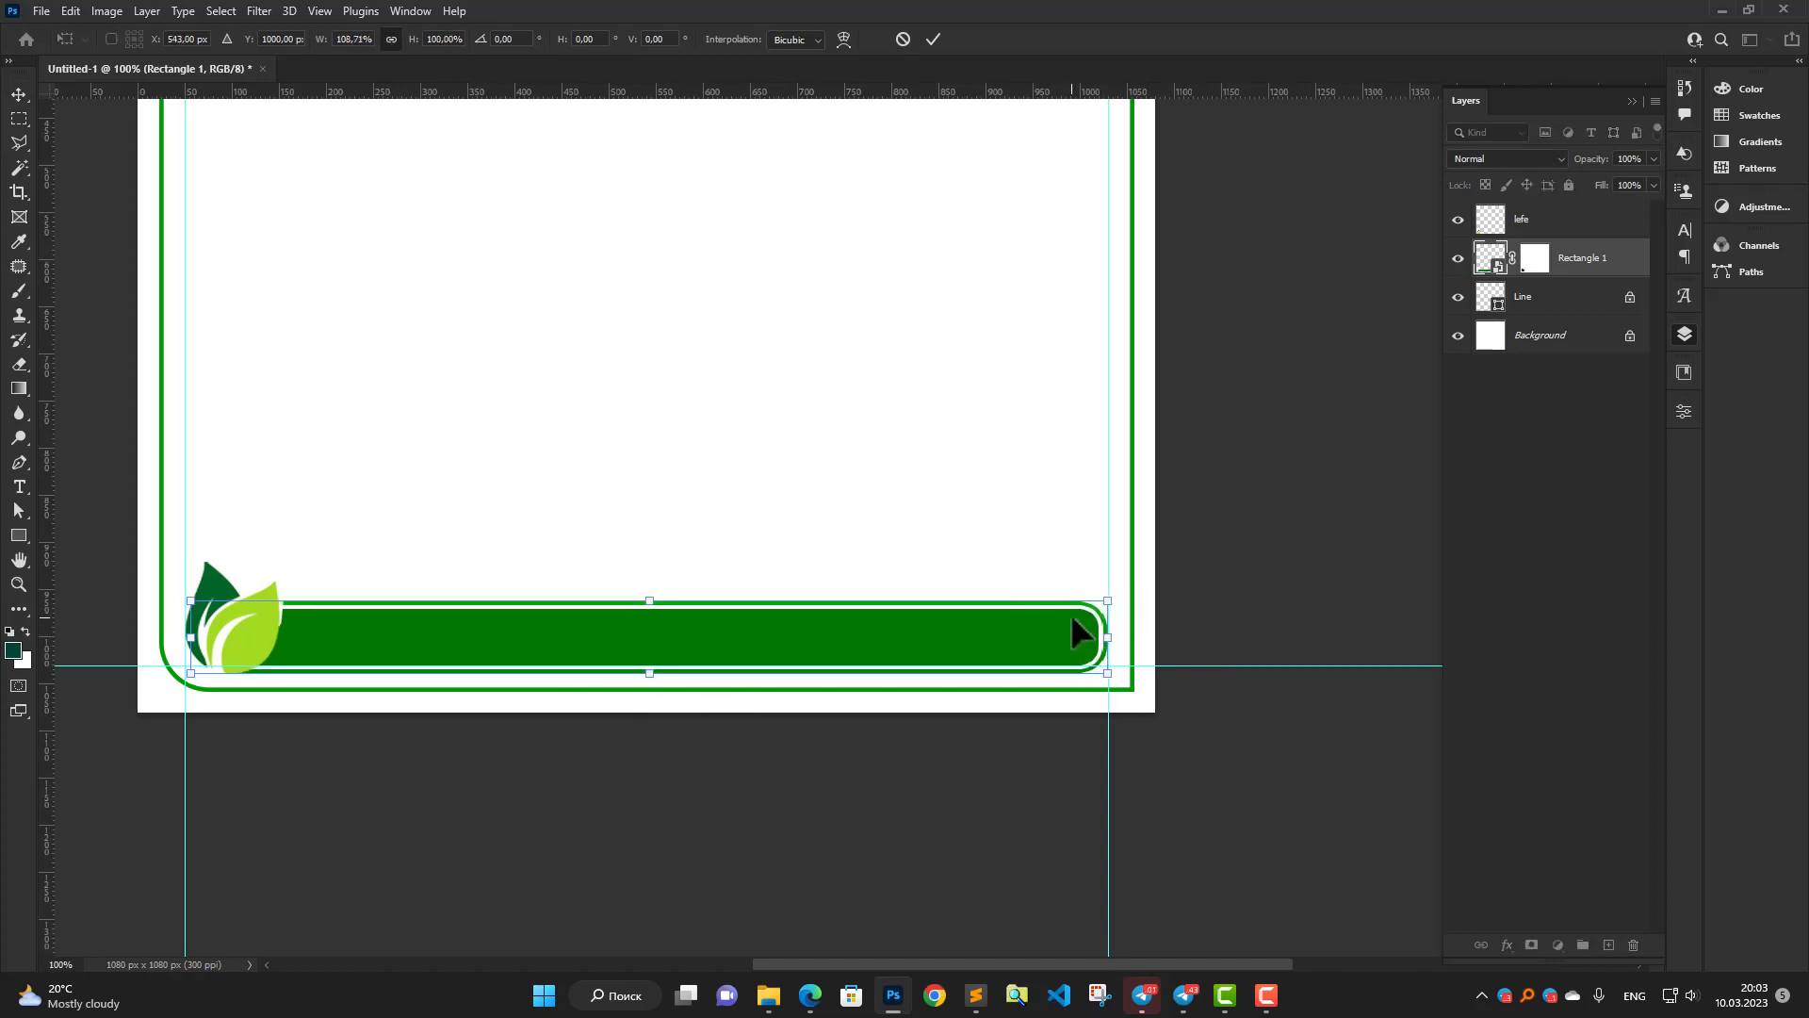
click(933, 39)
Nudge the leaf logo slightly to the right over the start of the bar.
click(268, 654)
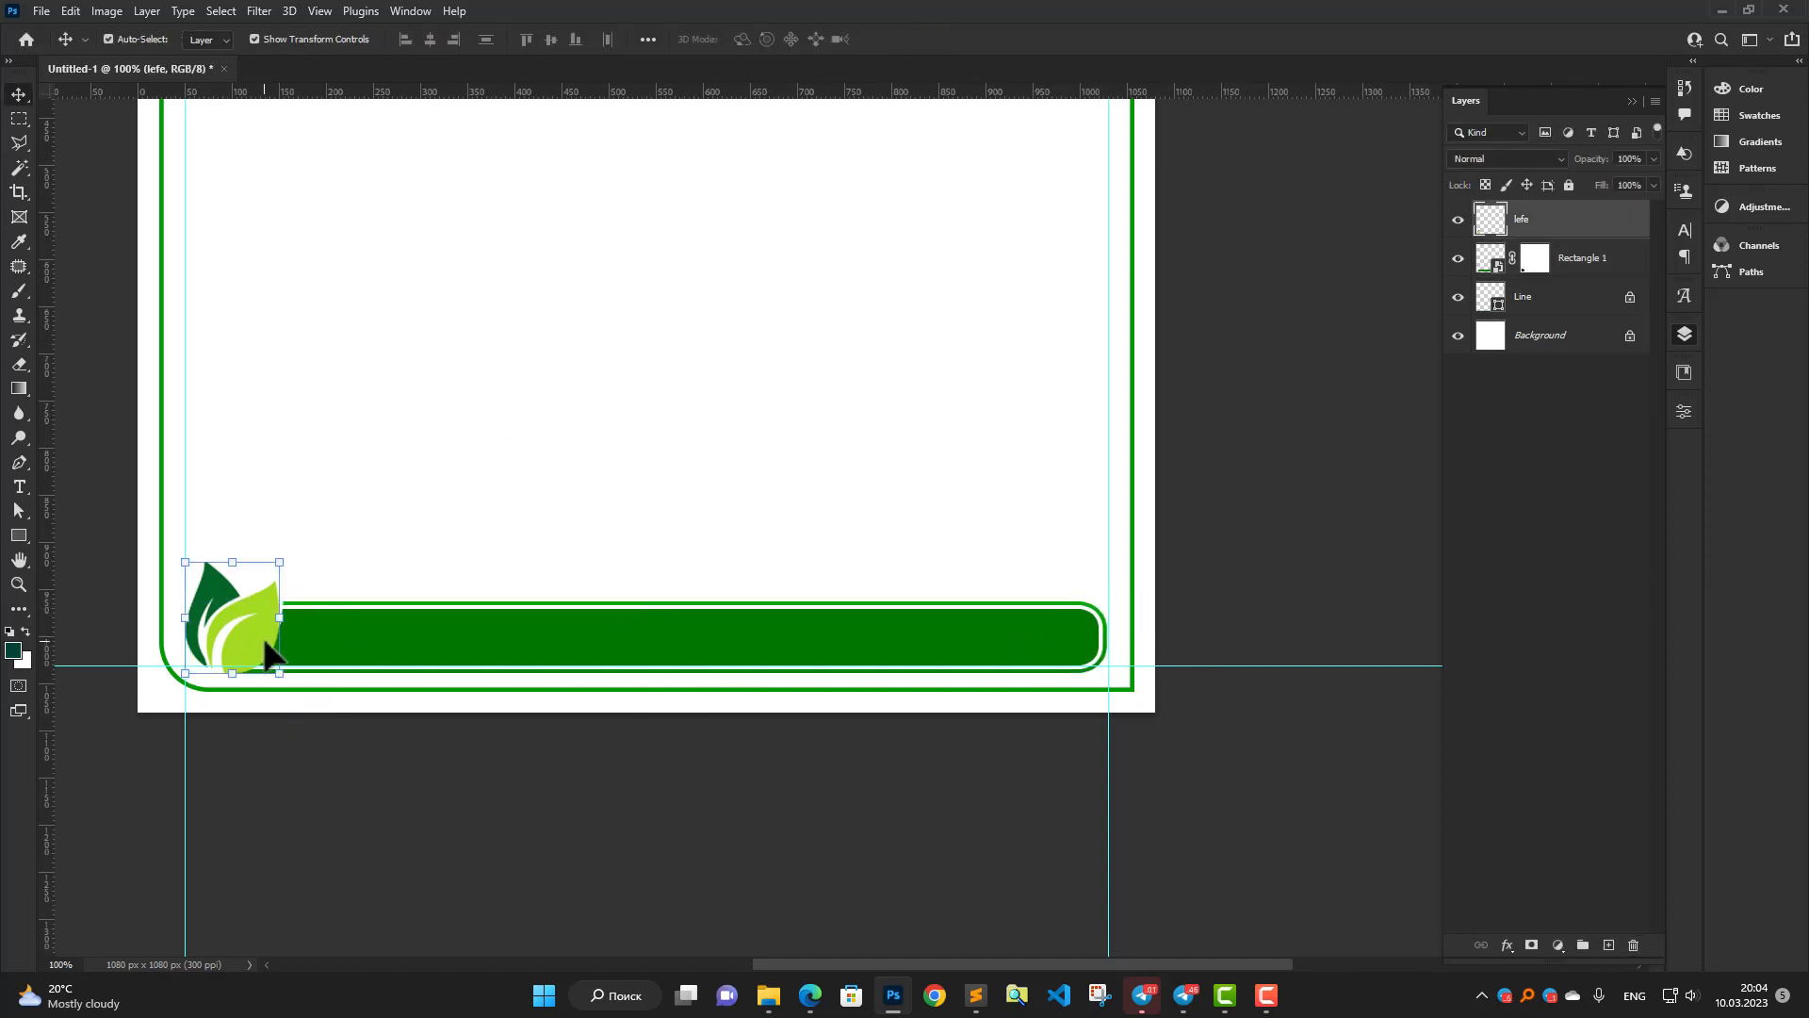
click(424, 577)
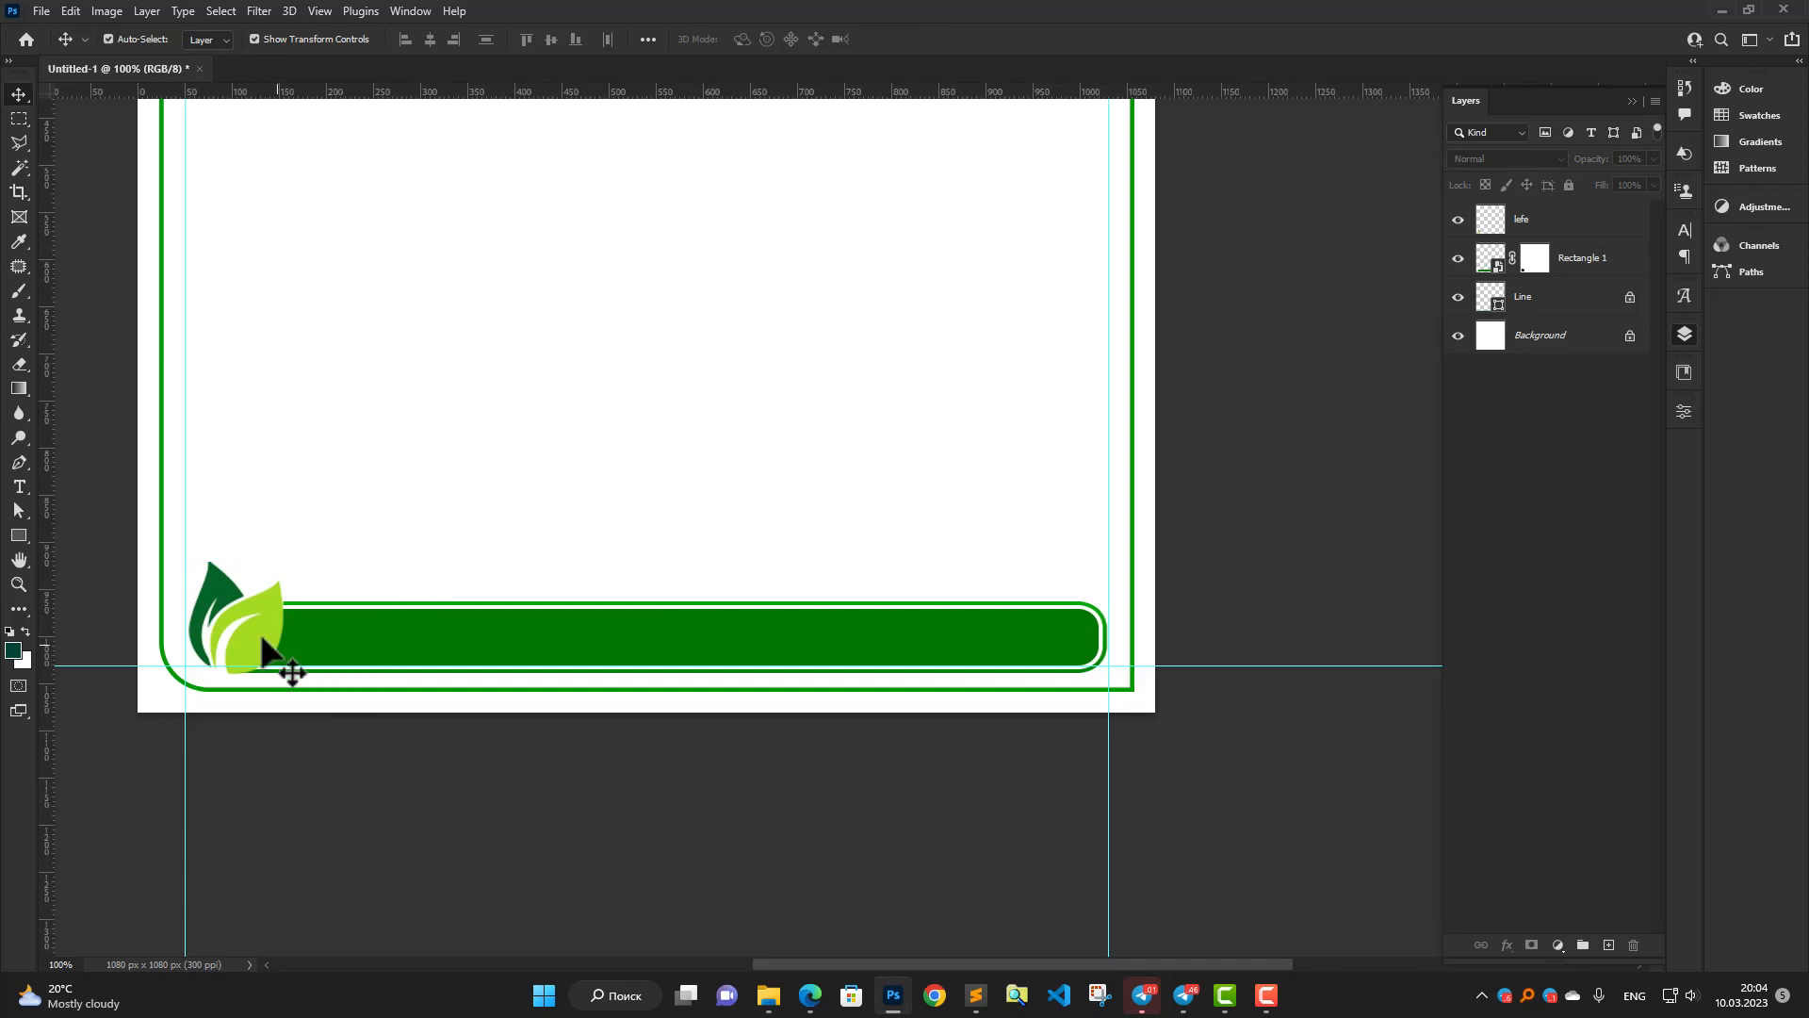
drag(277, 633, 323, 634)
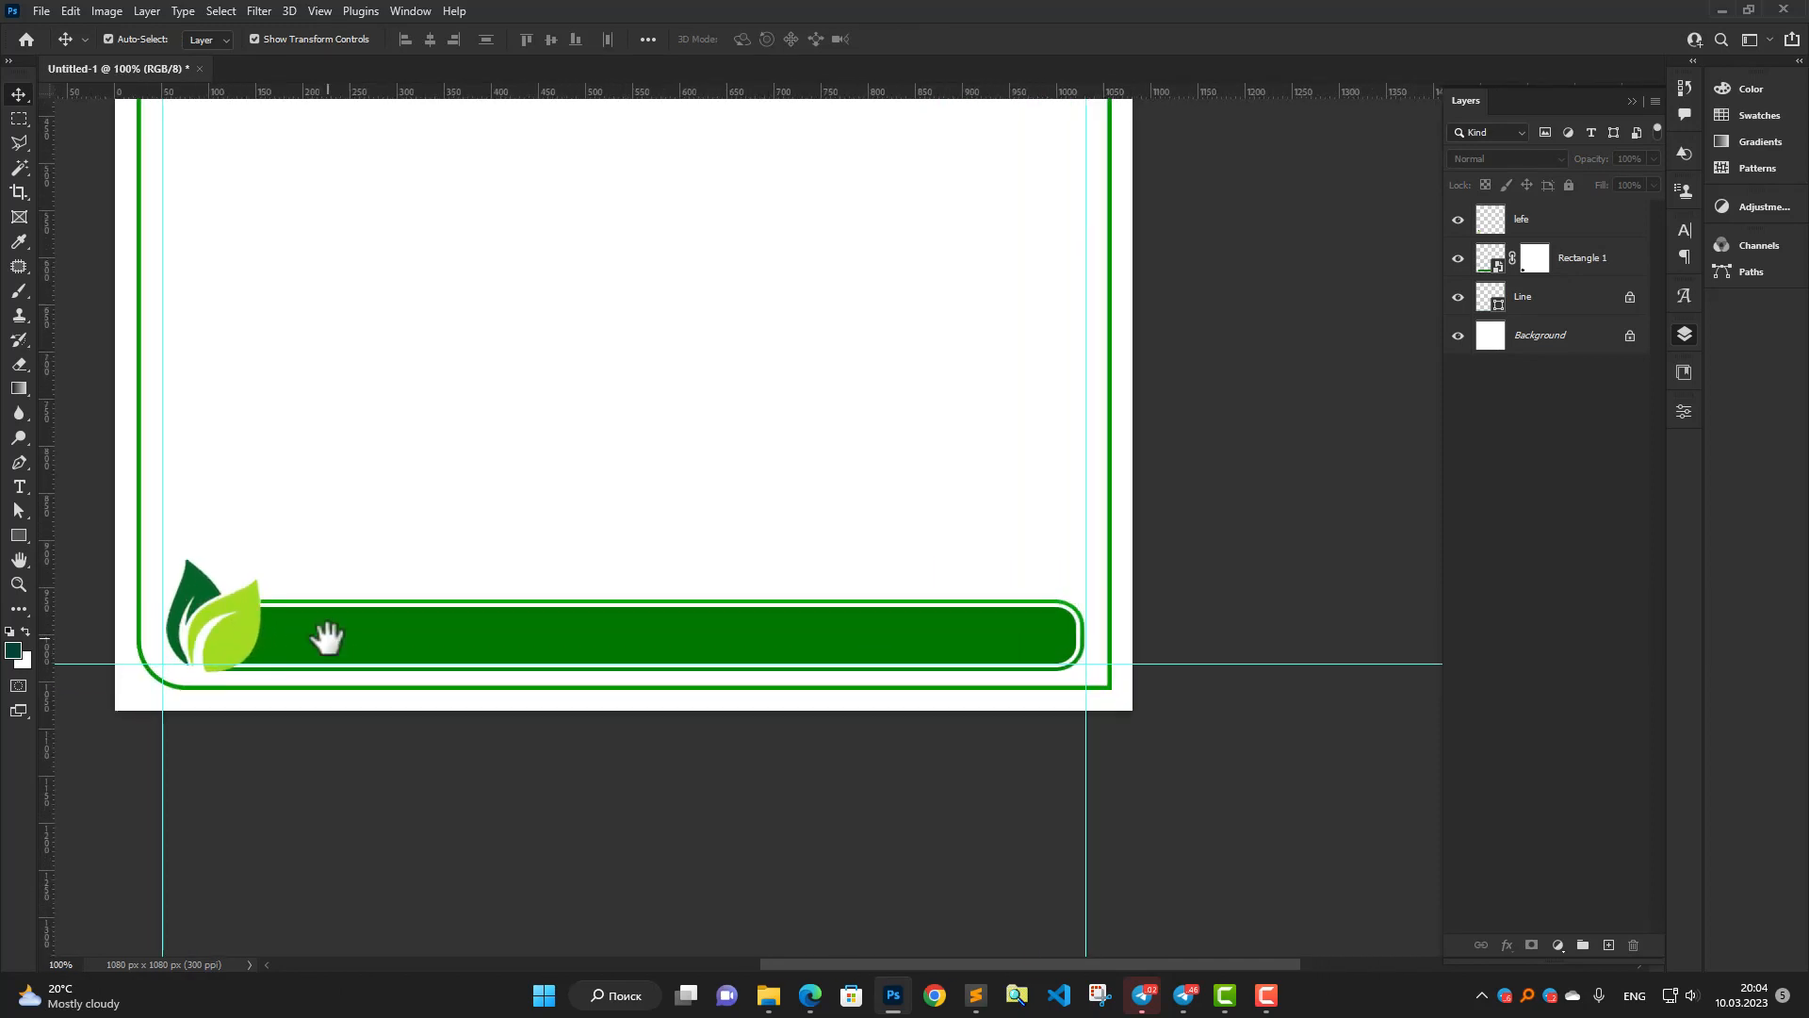
Nudge the leaf and the green bar together upward onto the bottom margin guide, and deselect them.
click(266, 654)
shift+click(359, 647)
key(Up)
key(Up)
key(Up)
key(Up)
key(Up)
key(Up)
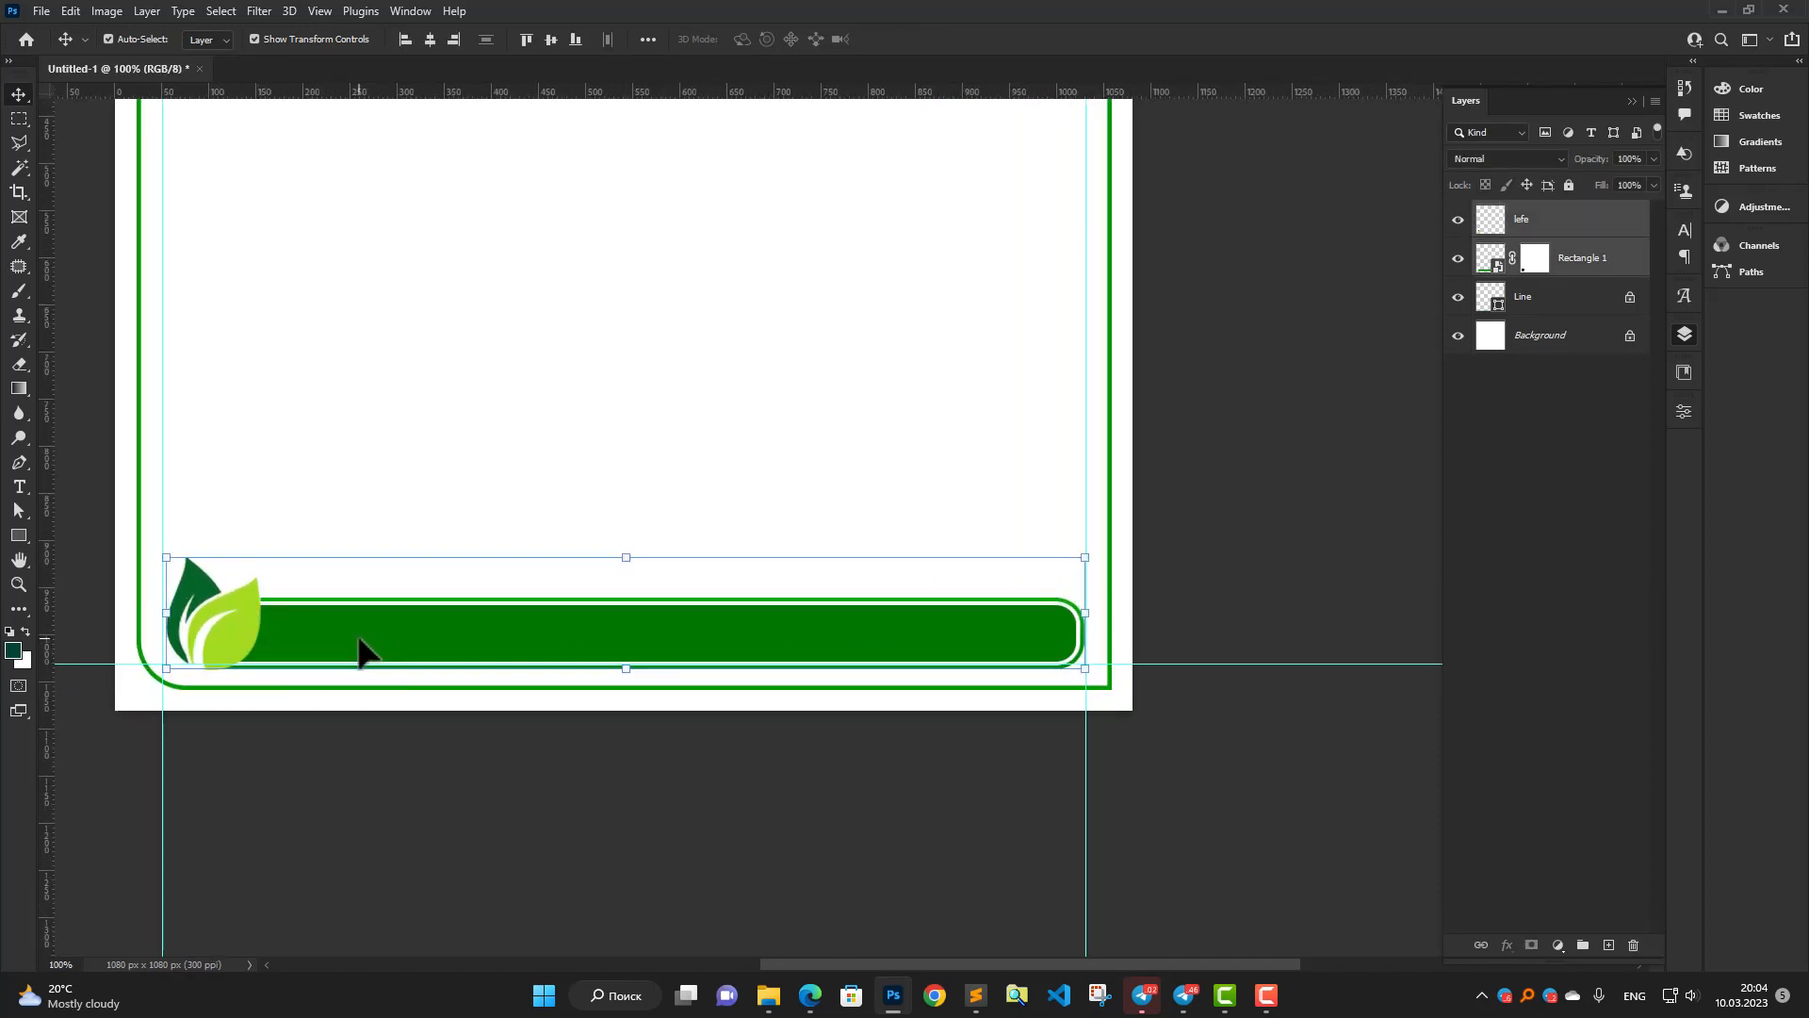
scroll(368, 646, down, 1)
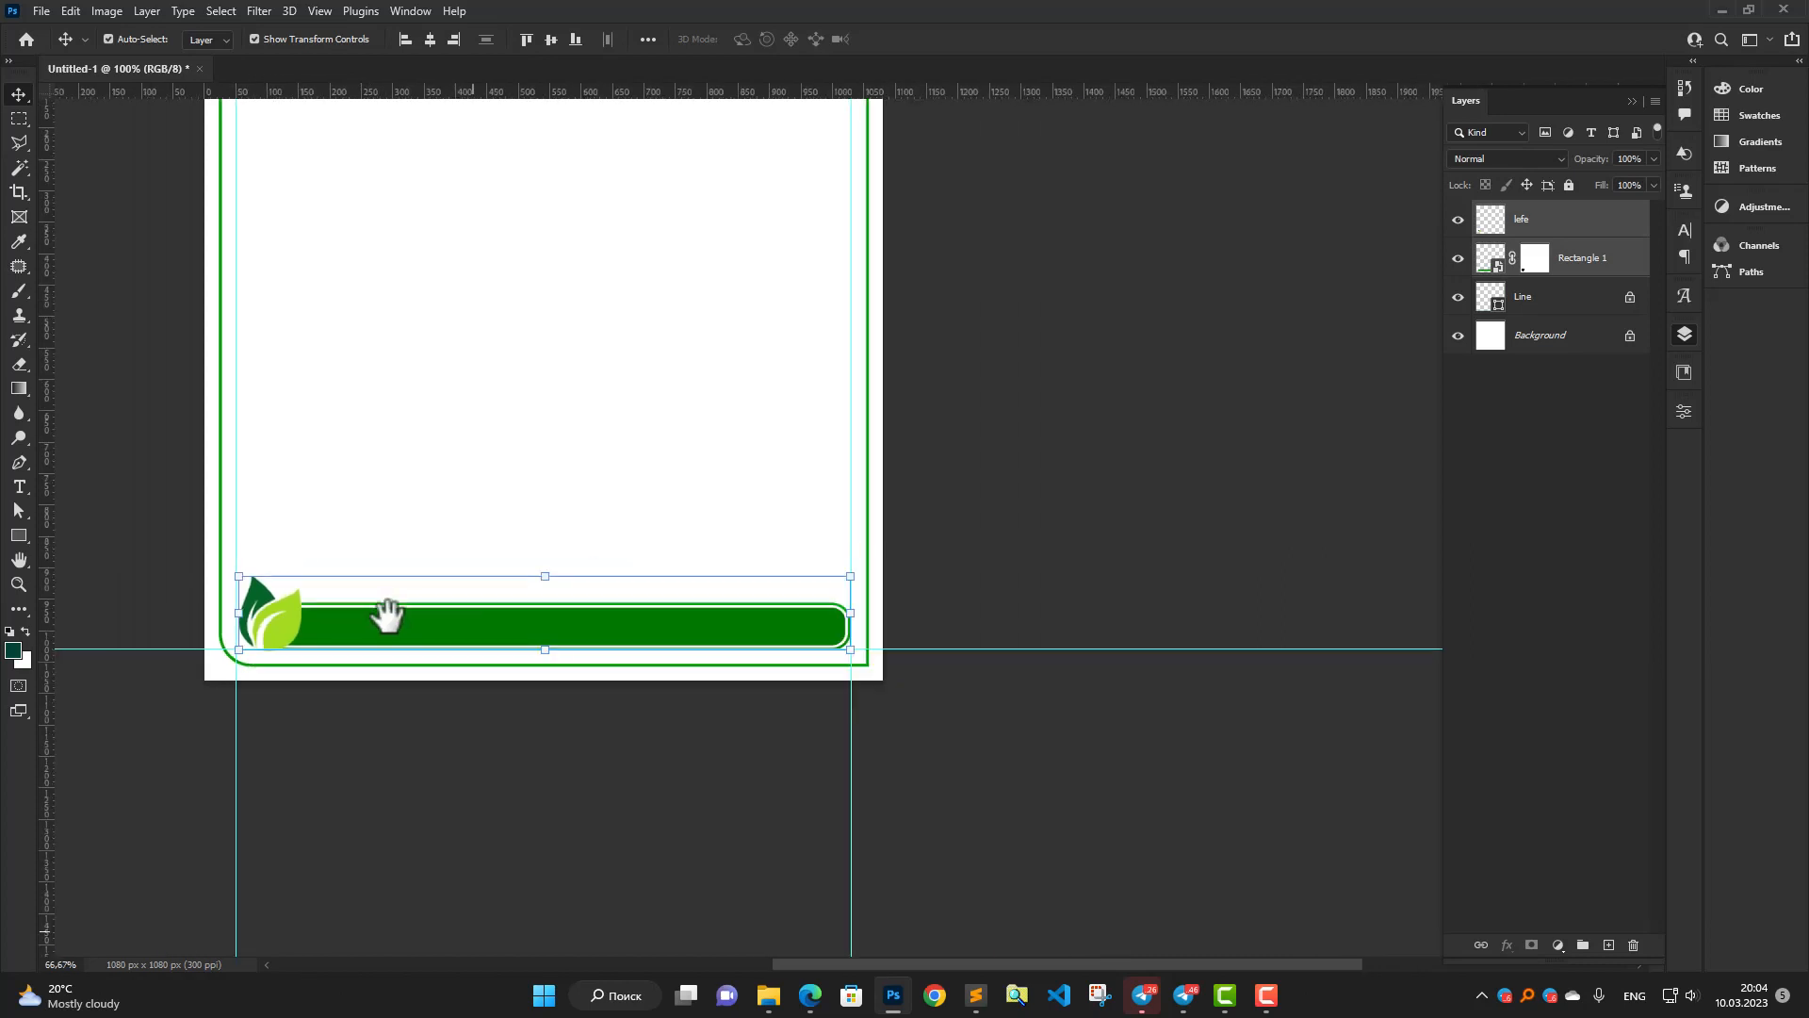
drag(383, 614, 674, 699)
click(683, 687)
scroll(708, 764, up, 1)
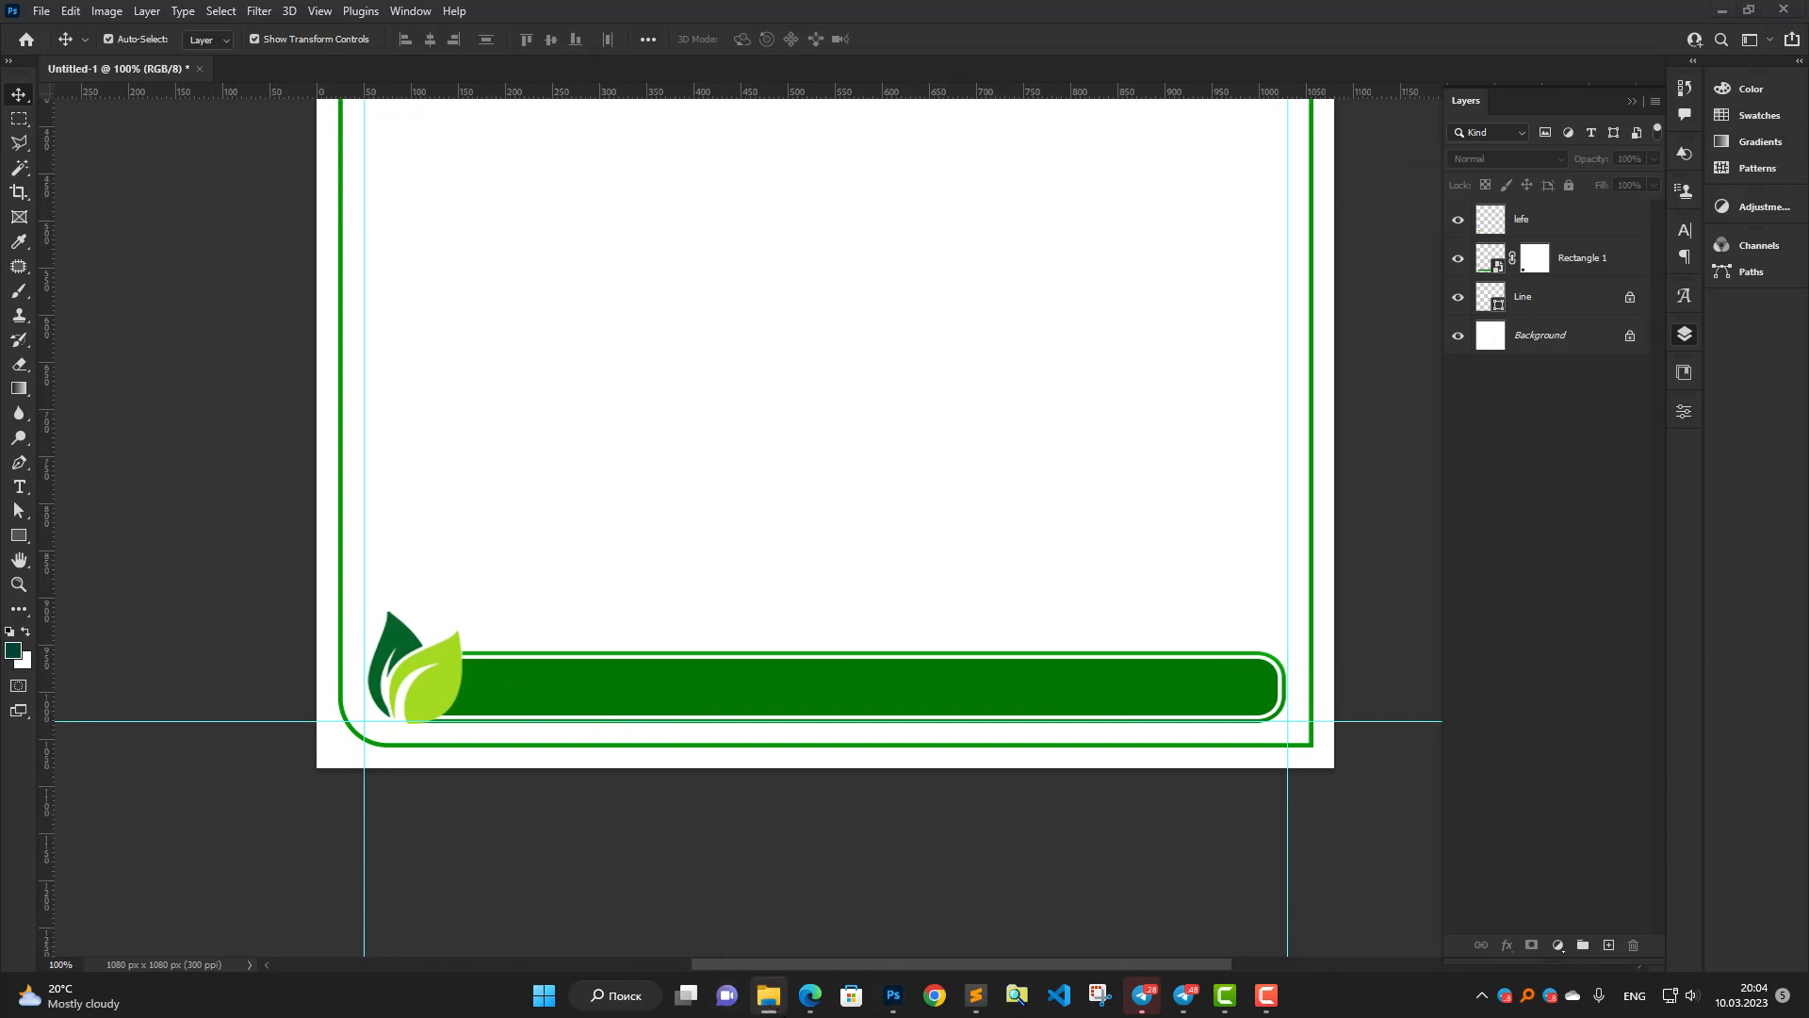
Place pngwing.com (10).png and telegram (1).png from the 01 anor folder into the document.
key(alt+Tab)
click(1095, 438)
ctrl+click(1304, 454)
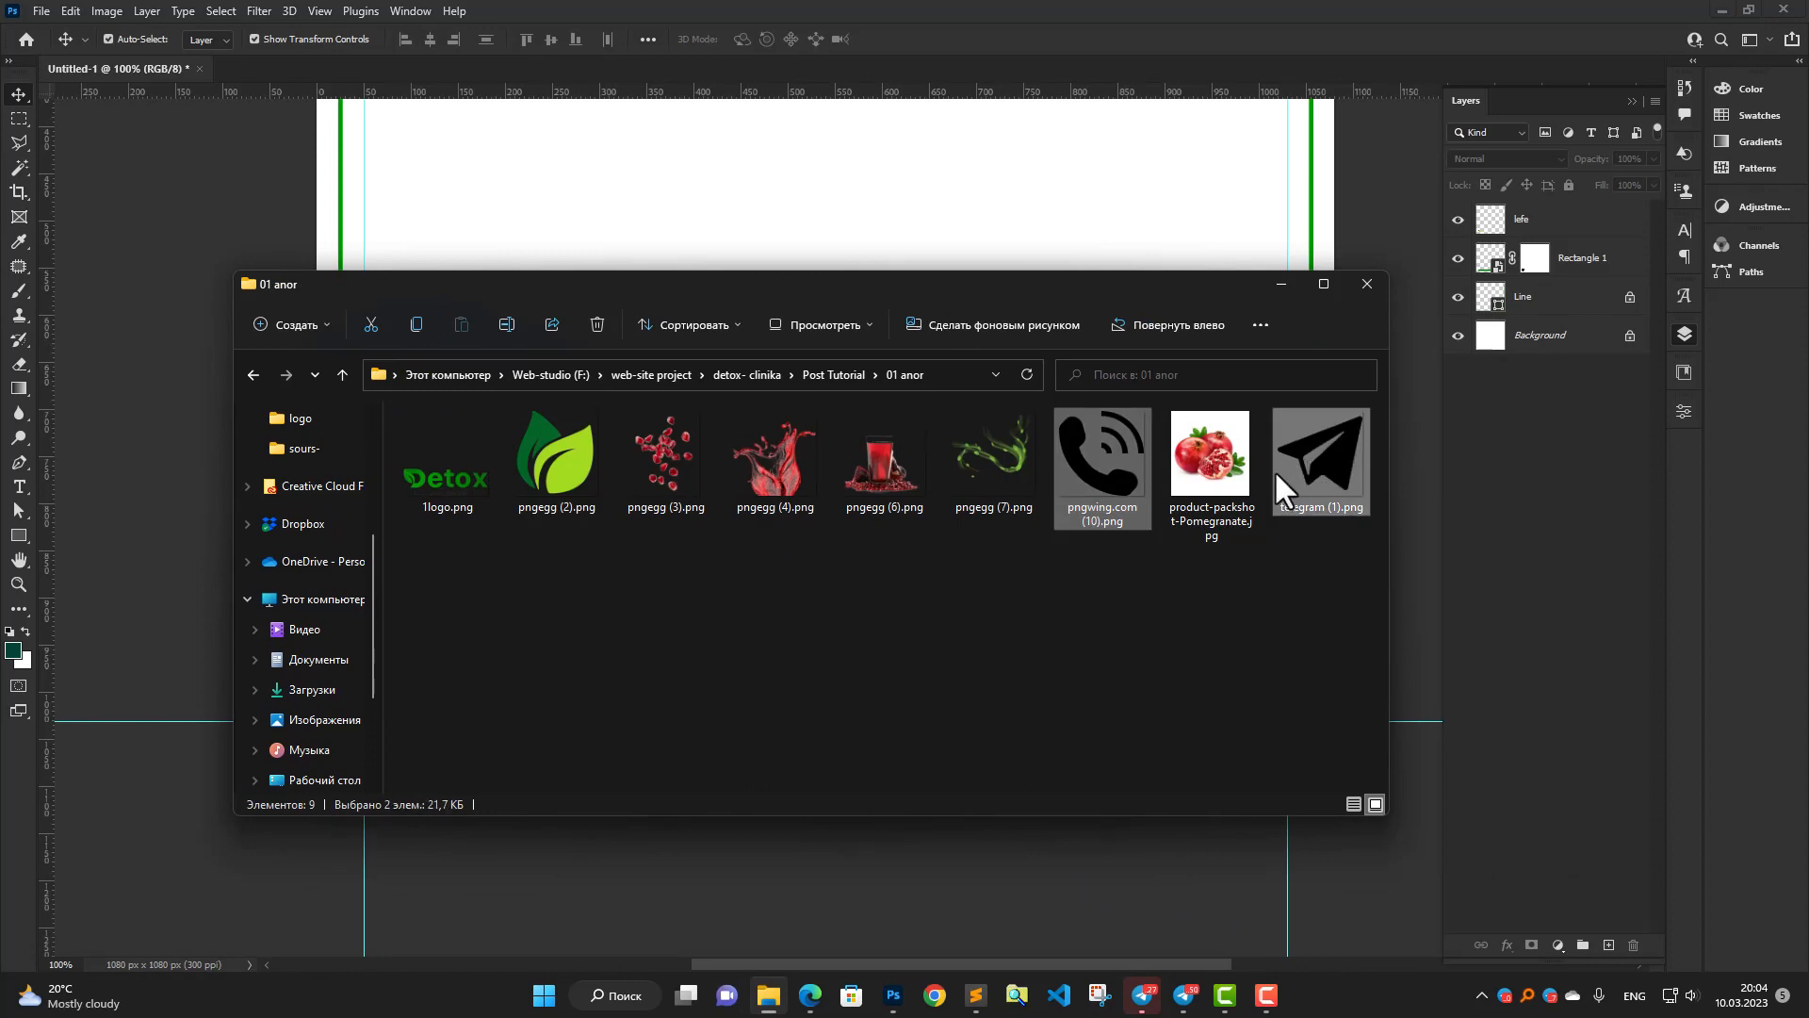
drag(1274, 470, 837, 530)
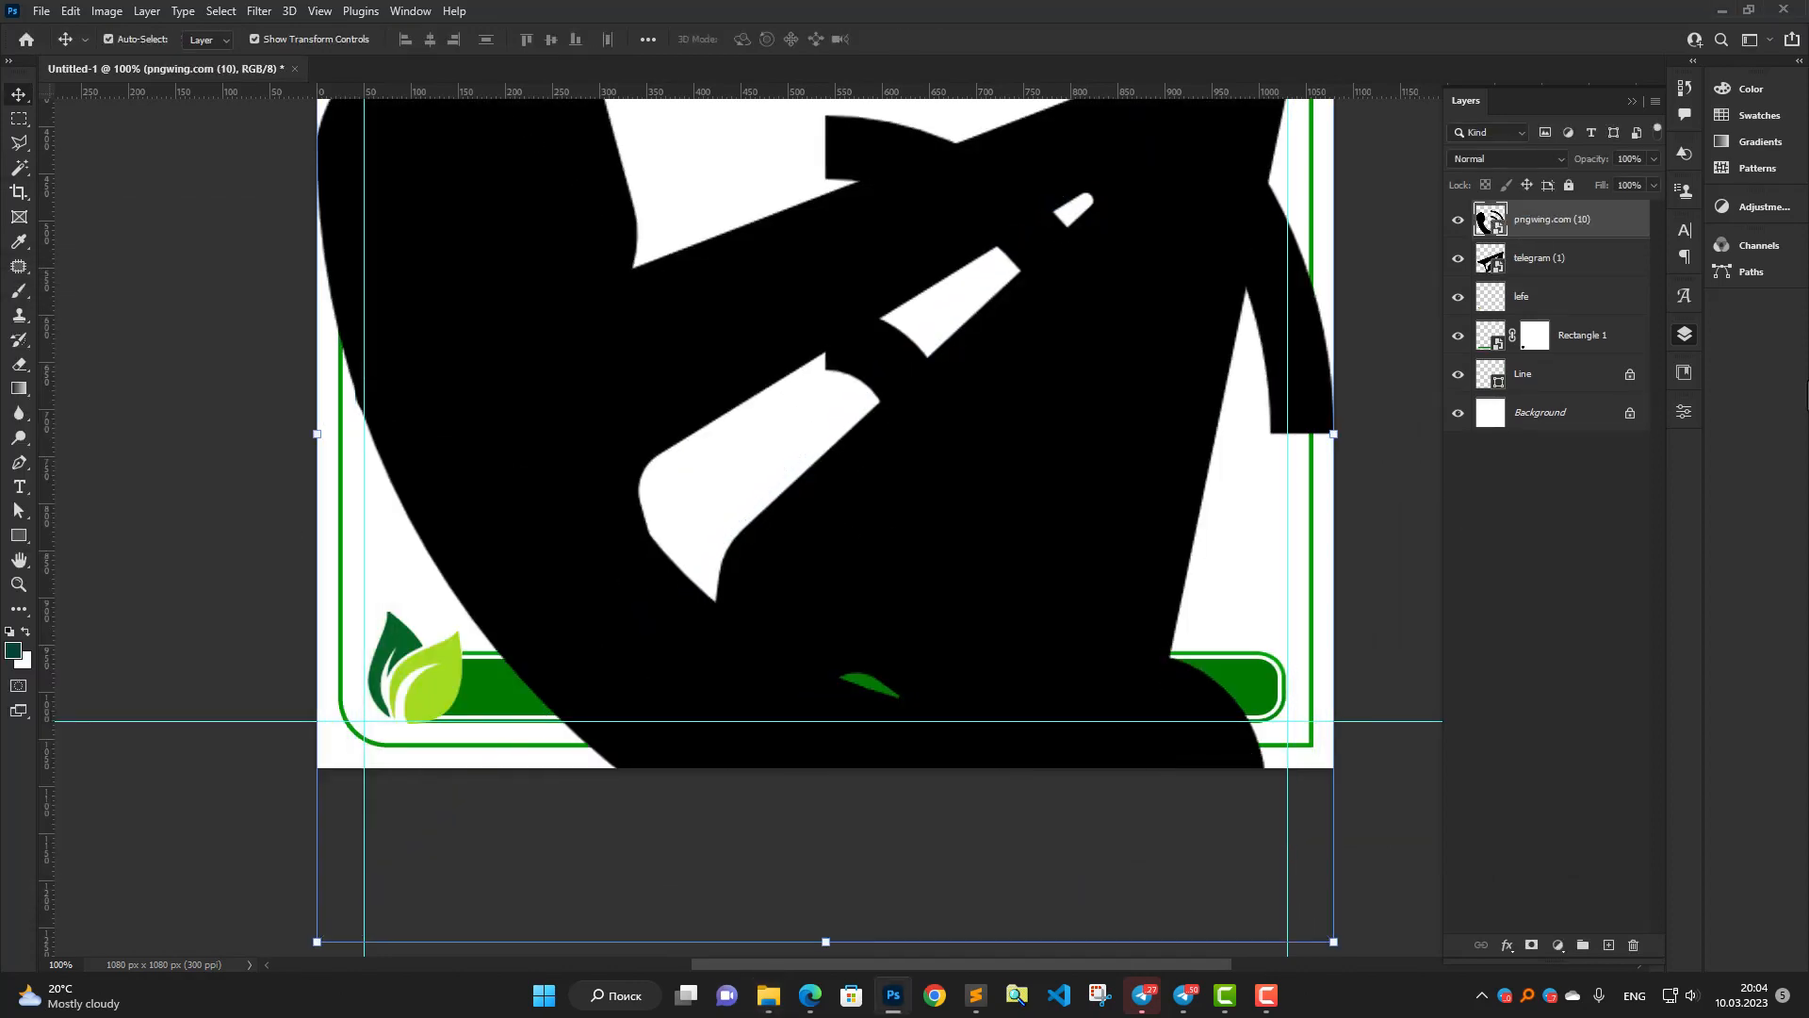
Scale the placed phone and Telegram icons down together to about 25% and deselect them.
ctrl+click(1548, 267)
scroll(953, 283, down, 1)
drag(958, 274, 927, 422)
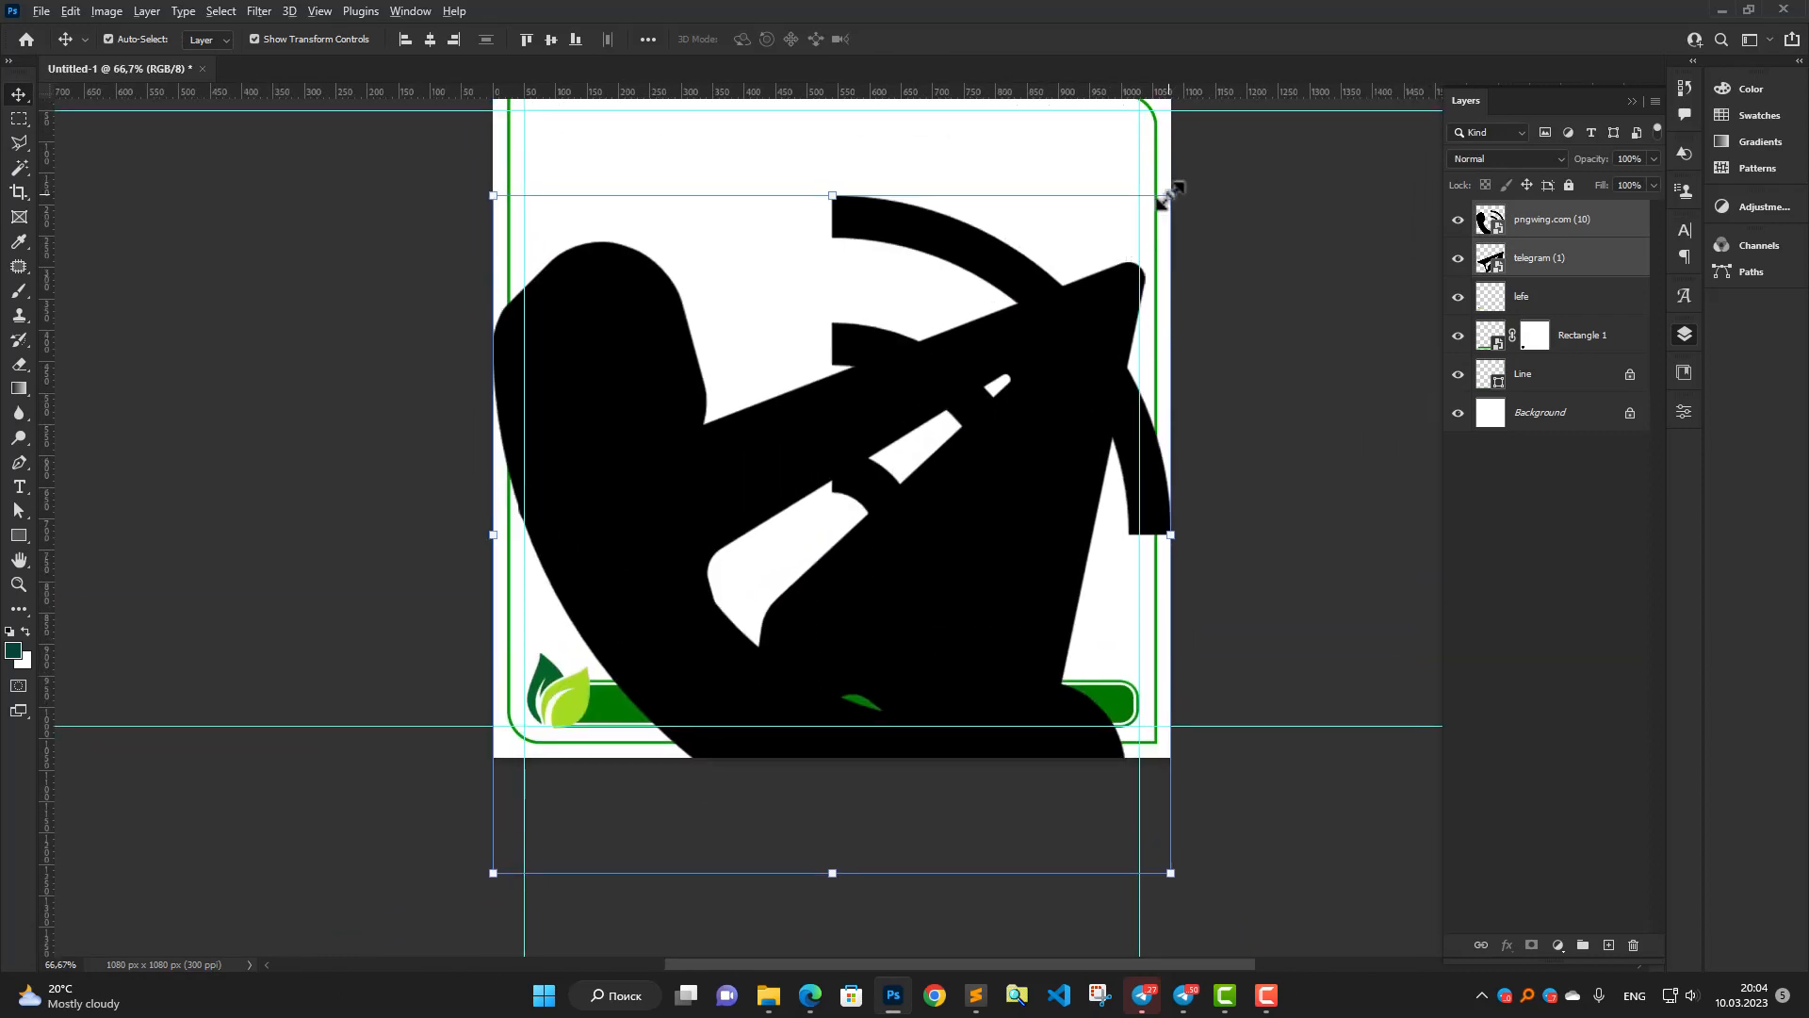
drag(1166, 198, 905, 437)
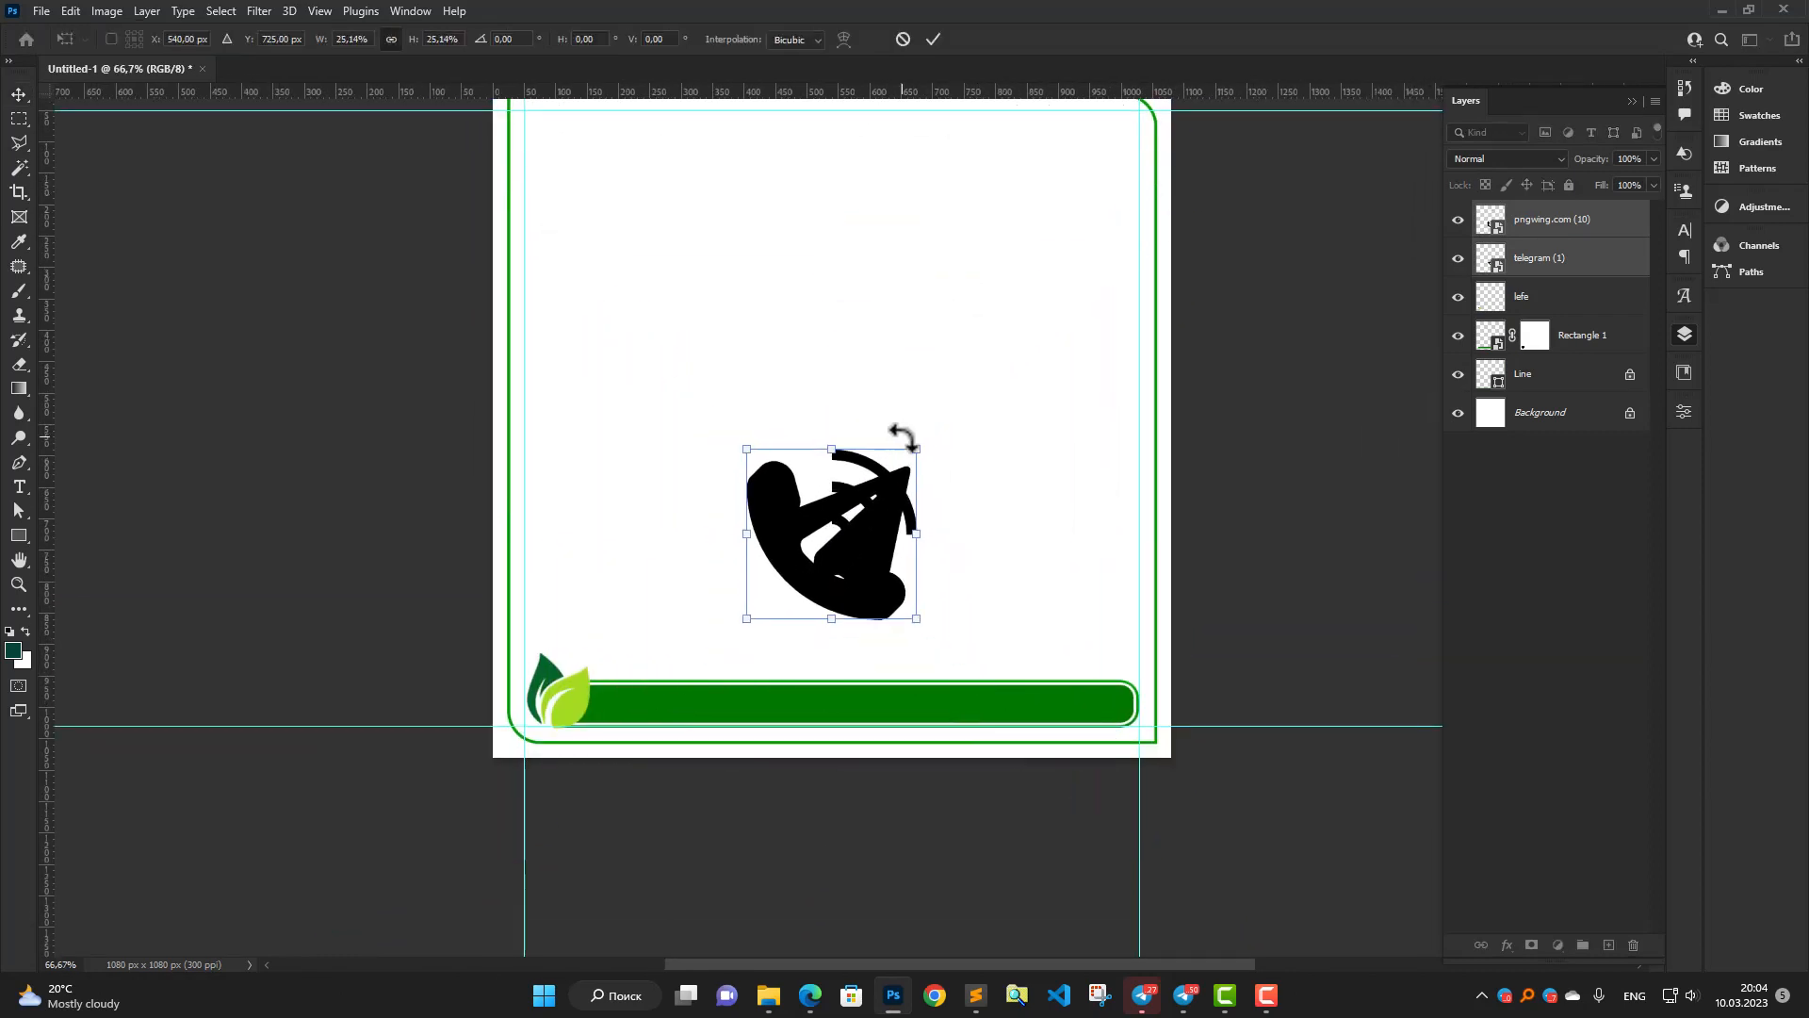
key(Return)
click(1007, 439)
Separate the two icons above the green bar, placing the phone to the left of the Telegram plane.
click(900, 514)
drag(878, 514, 1050, 533)
click(886, 589)
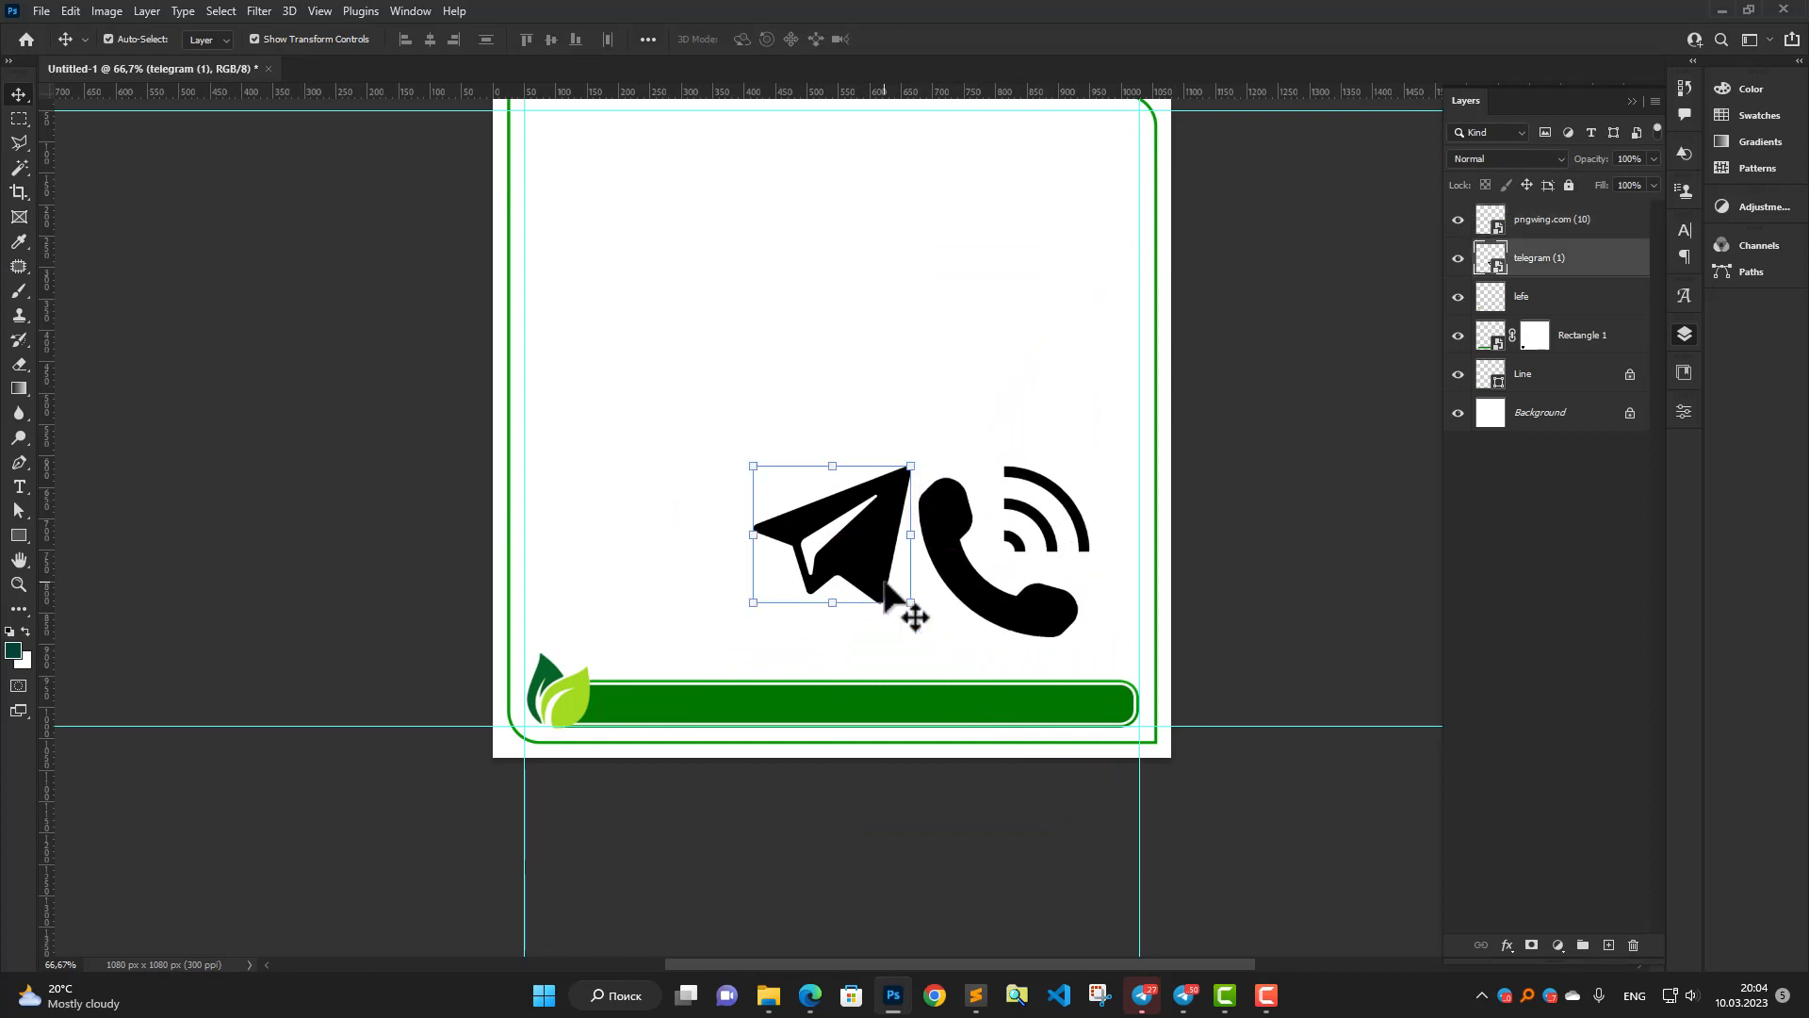
scroll(884, 582, up, 1)
drag(884, 578, 544, 435)
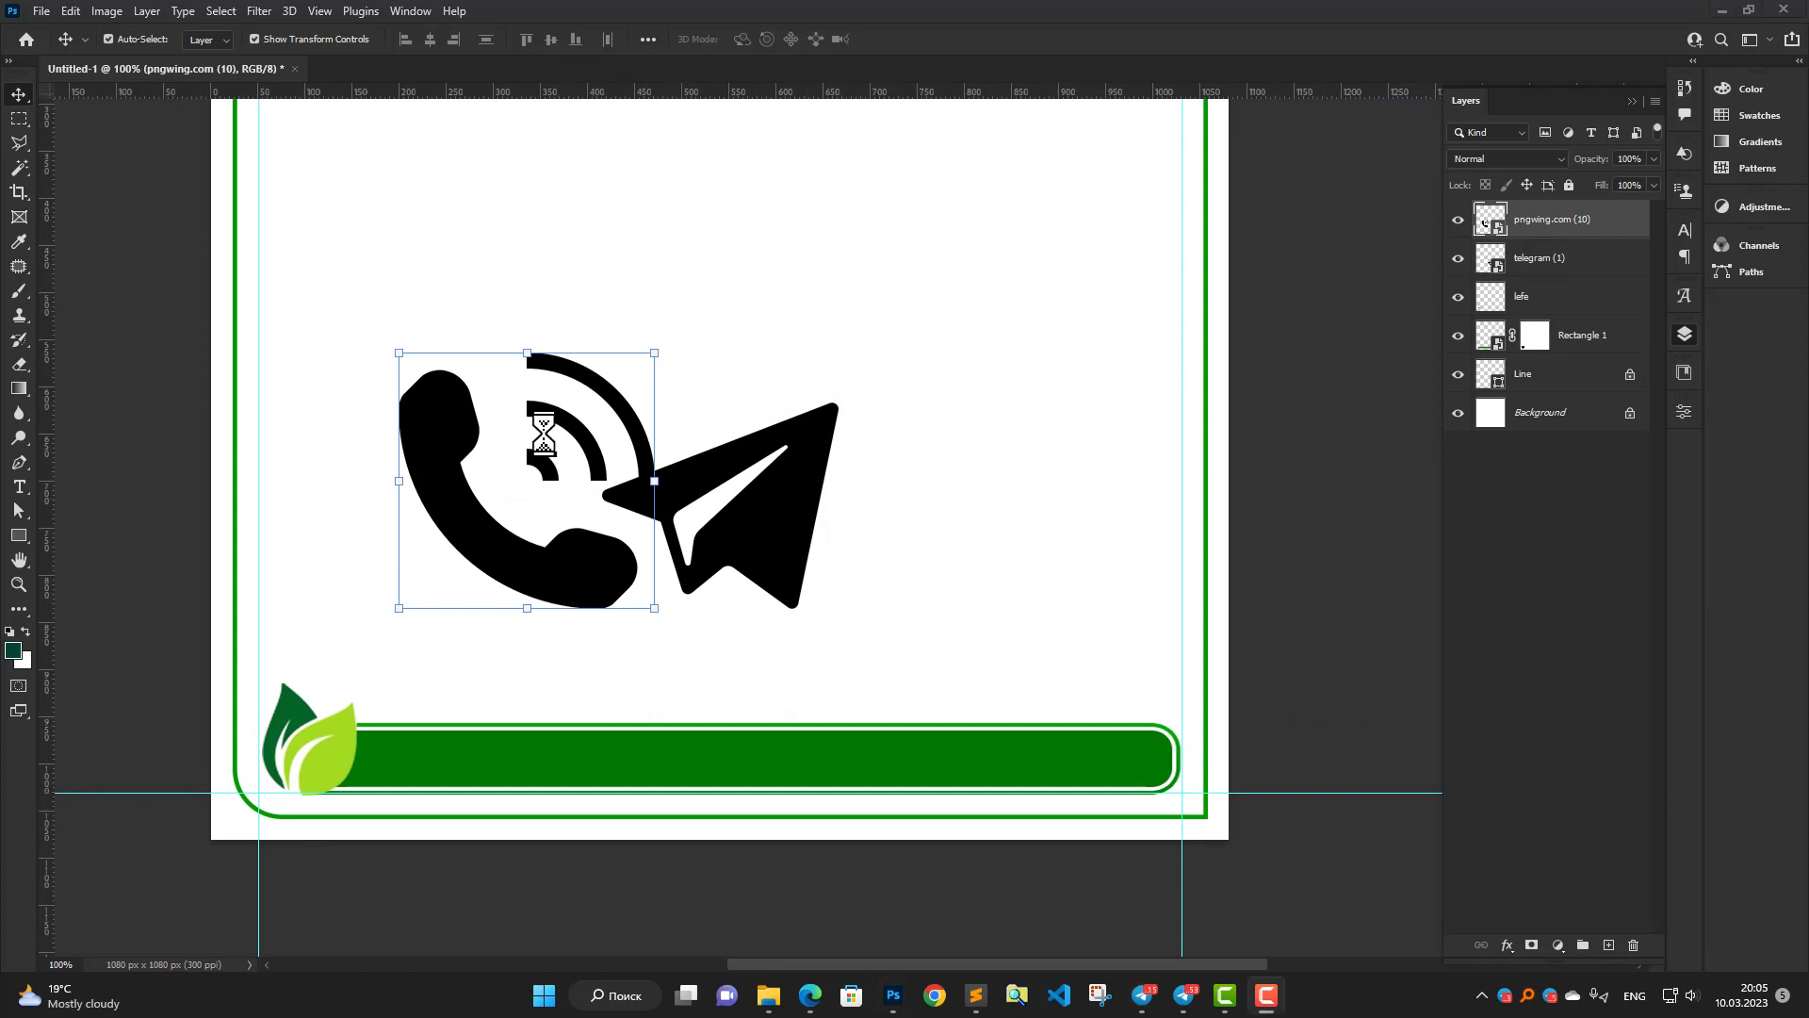
Rasterize the phone and Telegram icon layers together.
click(779, 564)
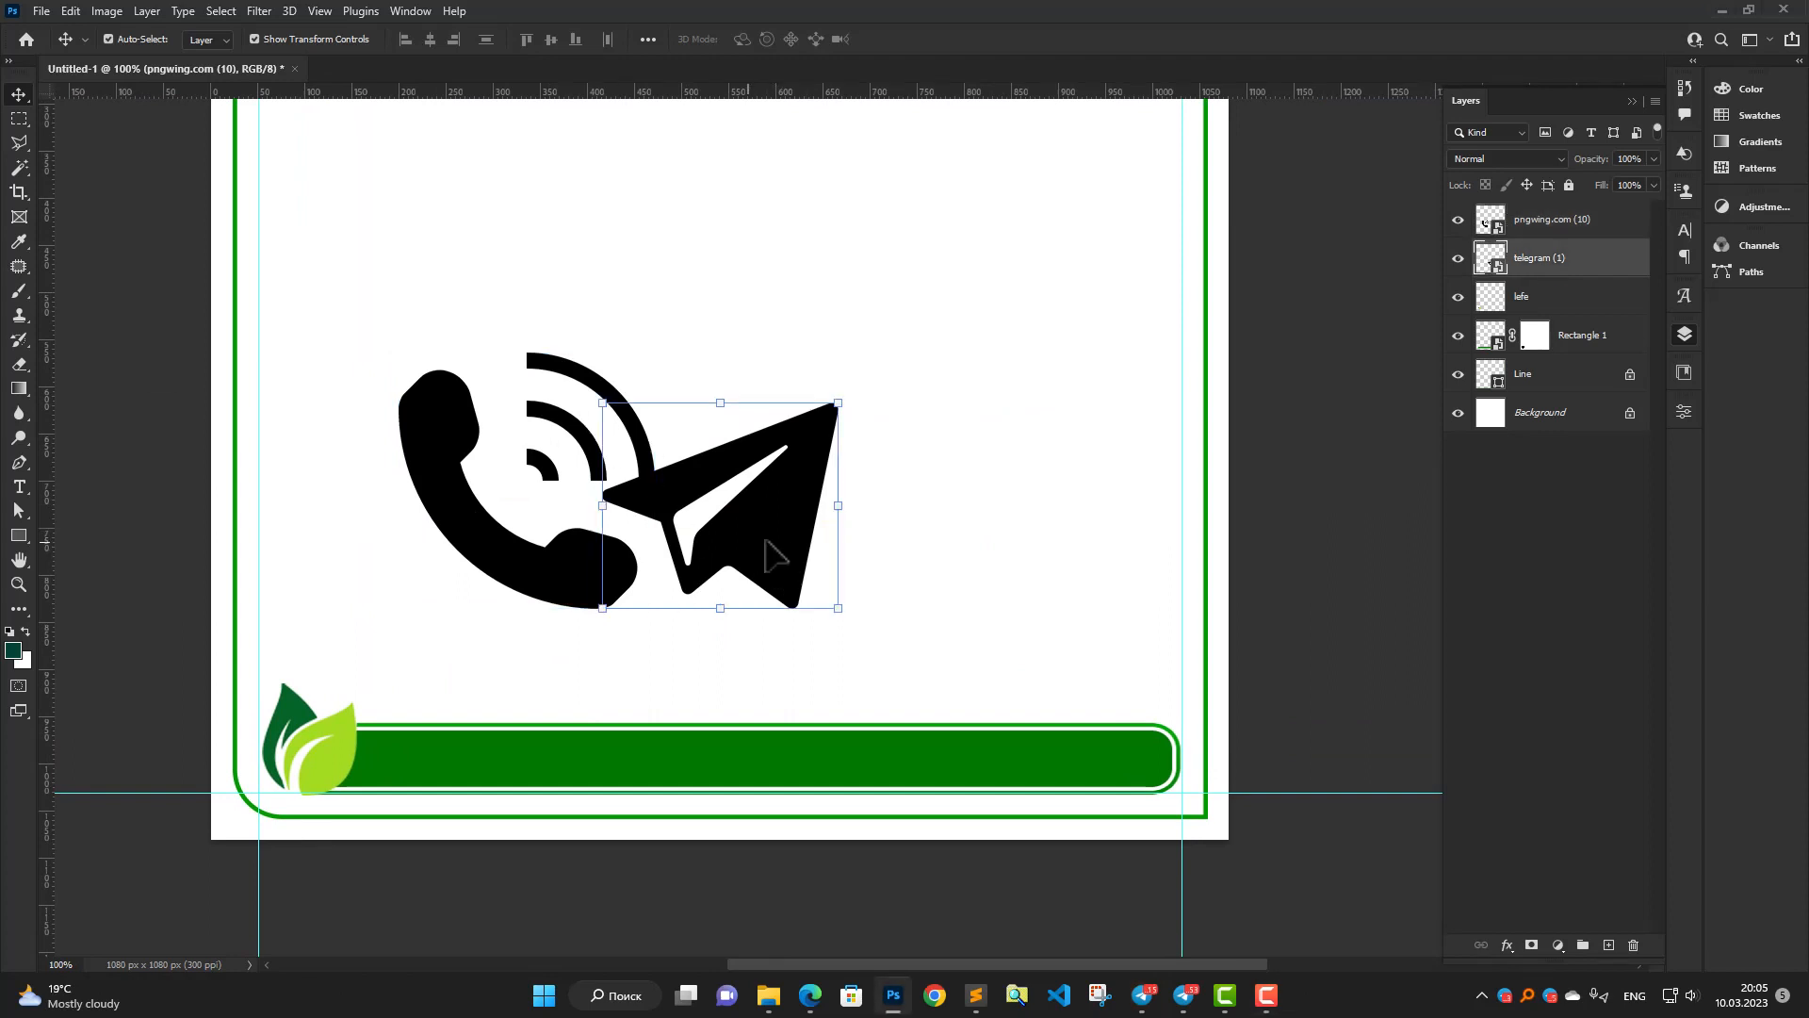
shift+click(1536, 221)
right_click(1531, 236)
click(1602, 501)
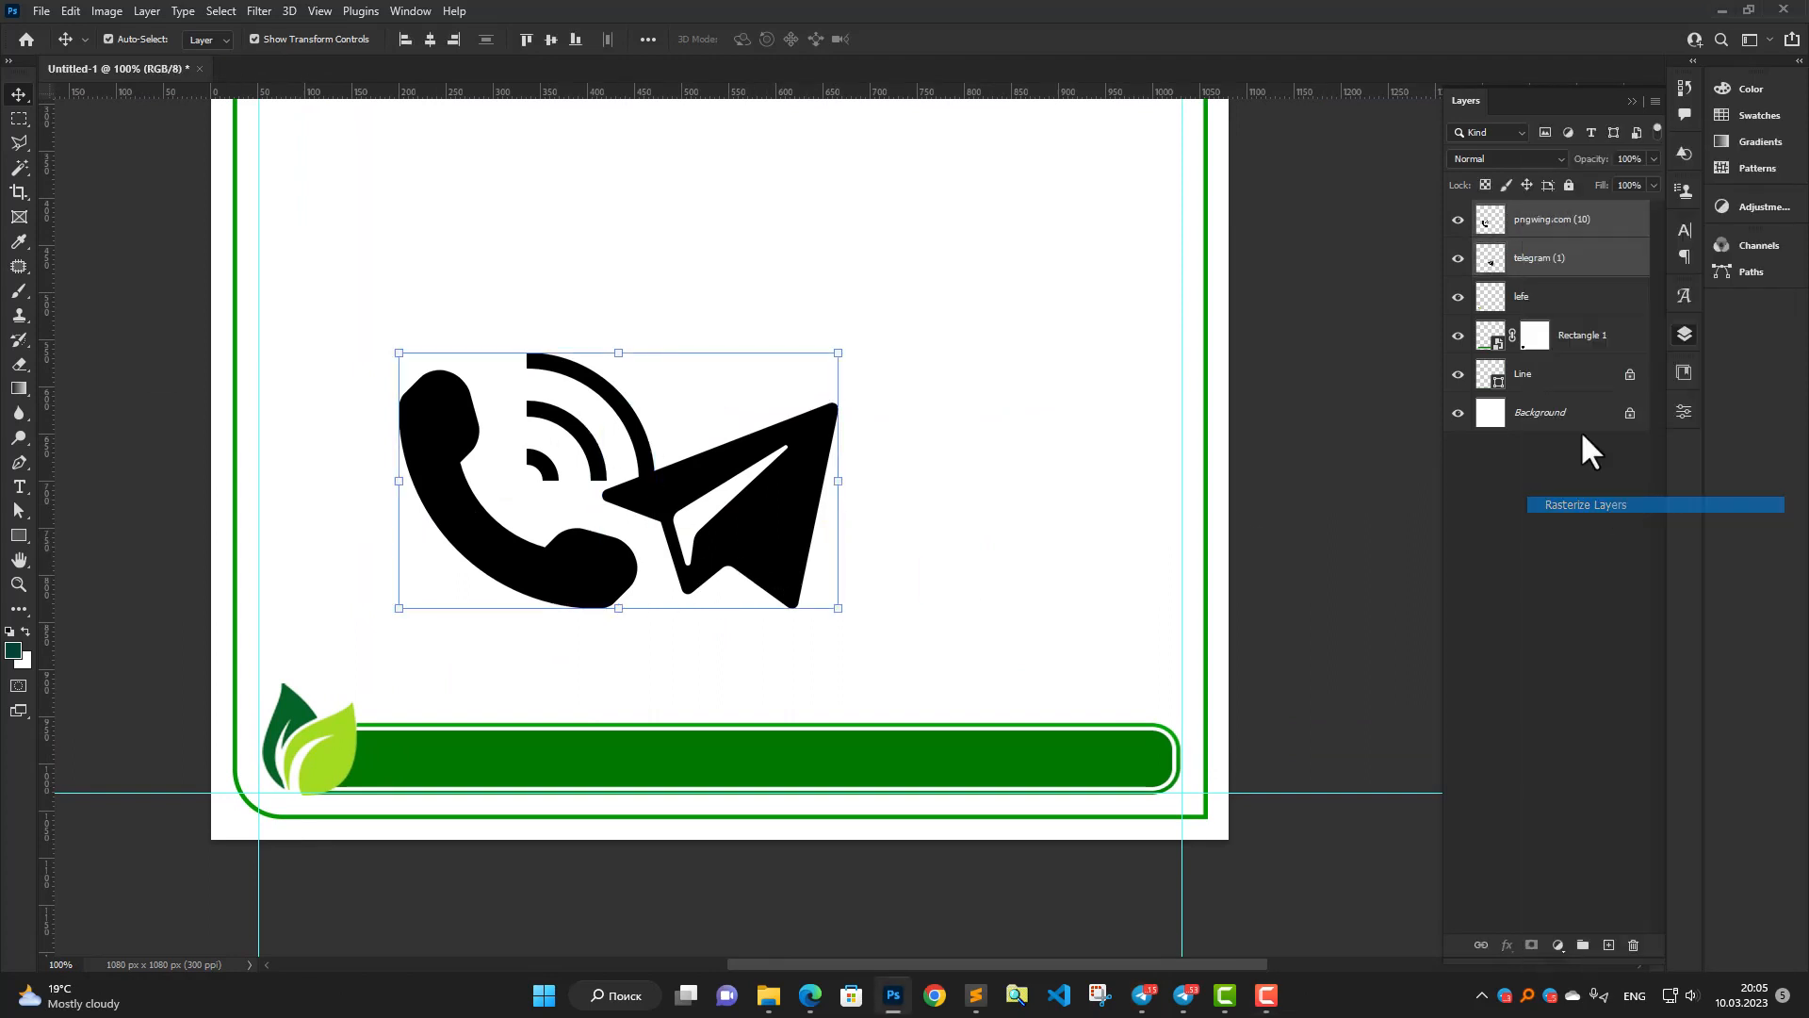
Rename the Telegram icon layer as telegram and the pngwing.com (10) layer as phone.
double_click(1546, 258)
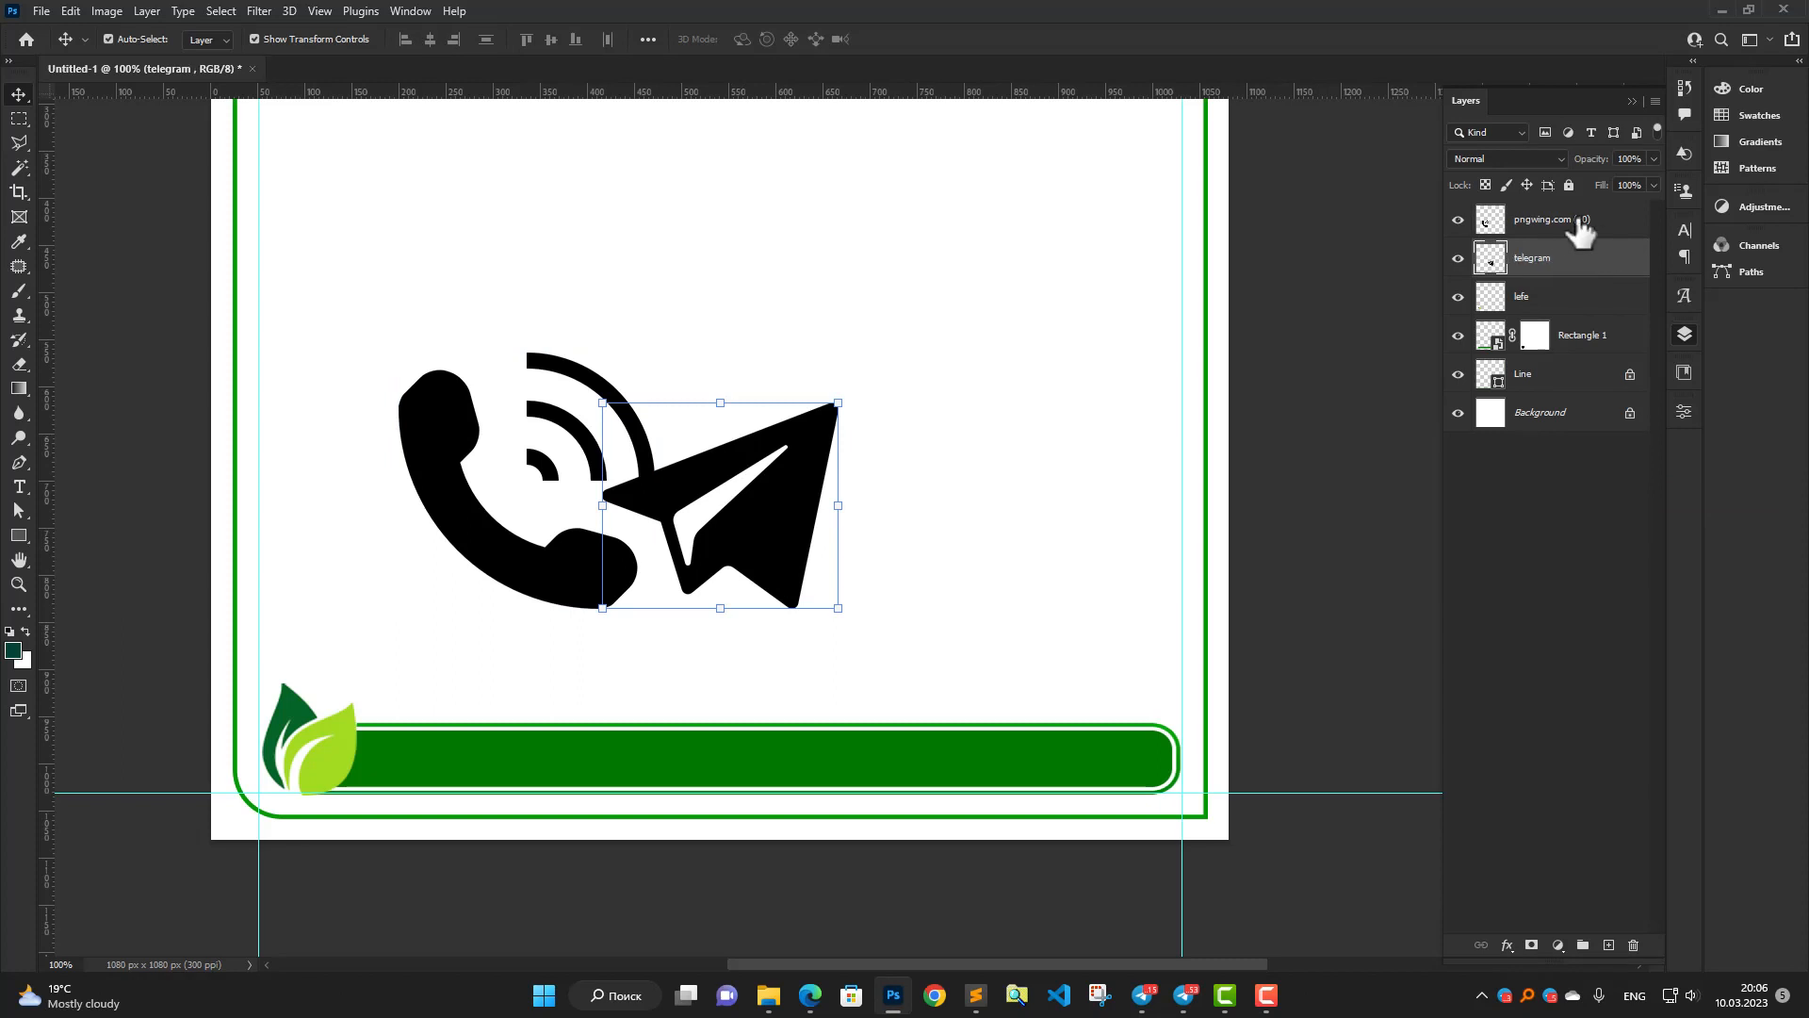
click(1582, 226)
double_click(1591, 221)
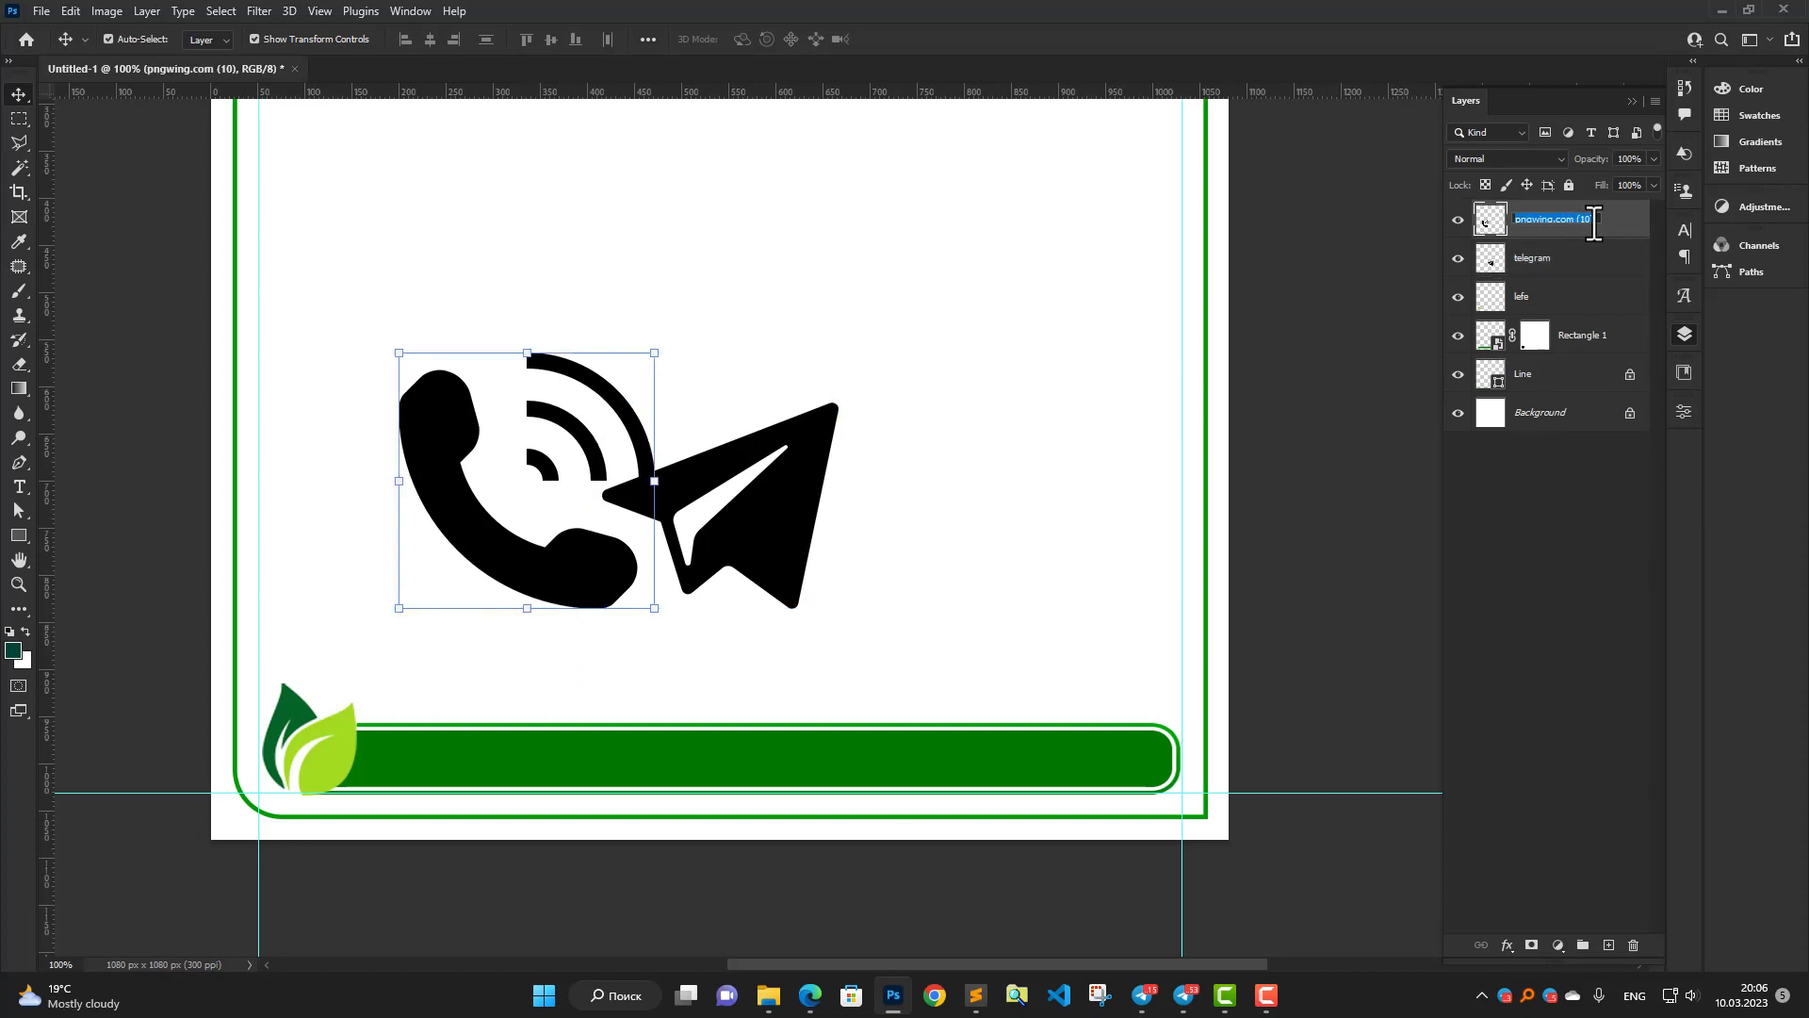
key(Return)
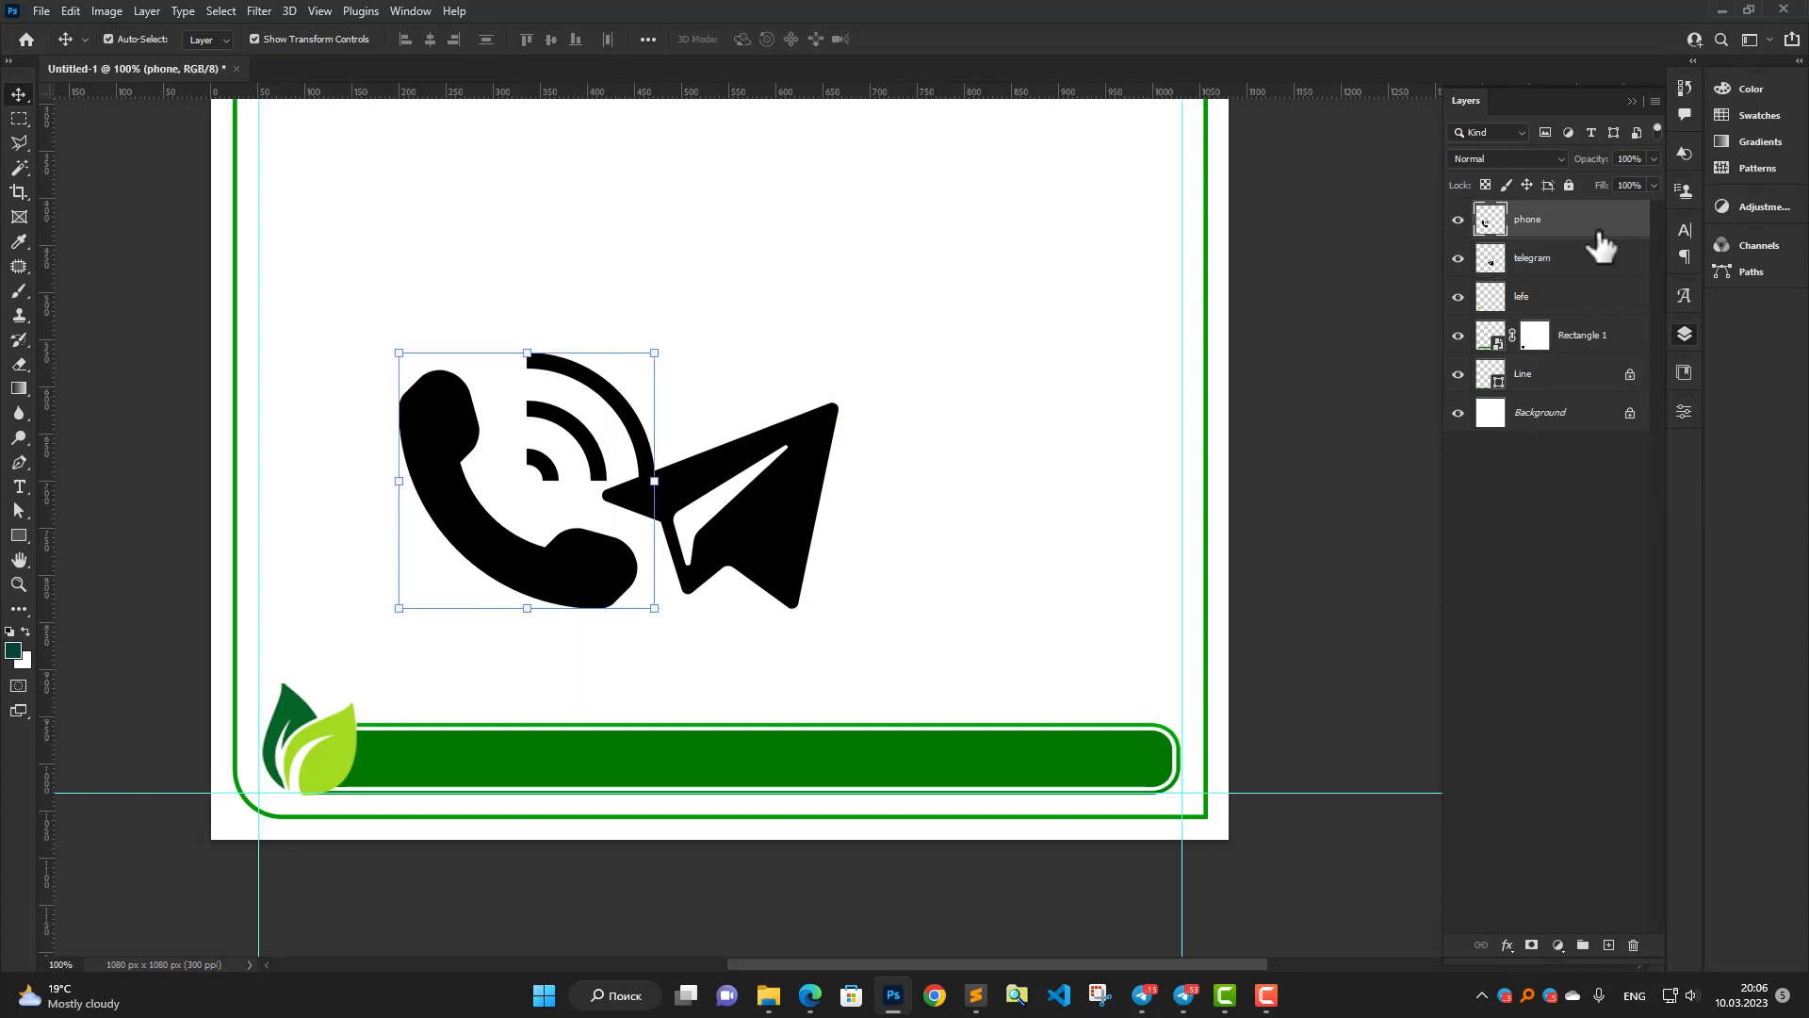
Move the Telegram icon down over the right half of the green bar.
click(1600, 256)
click(1684, 413)
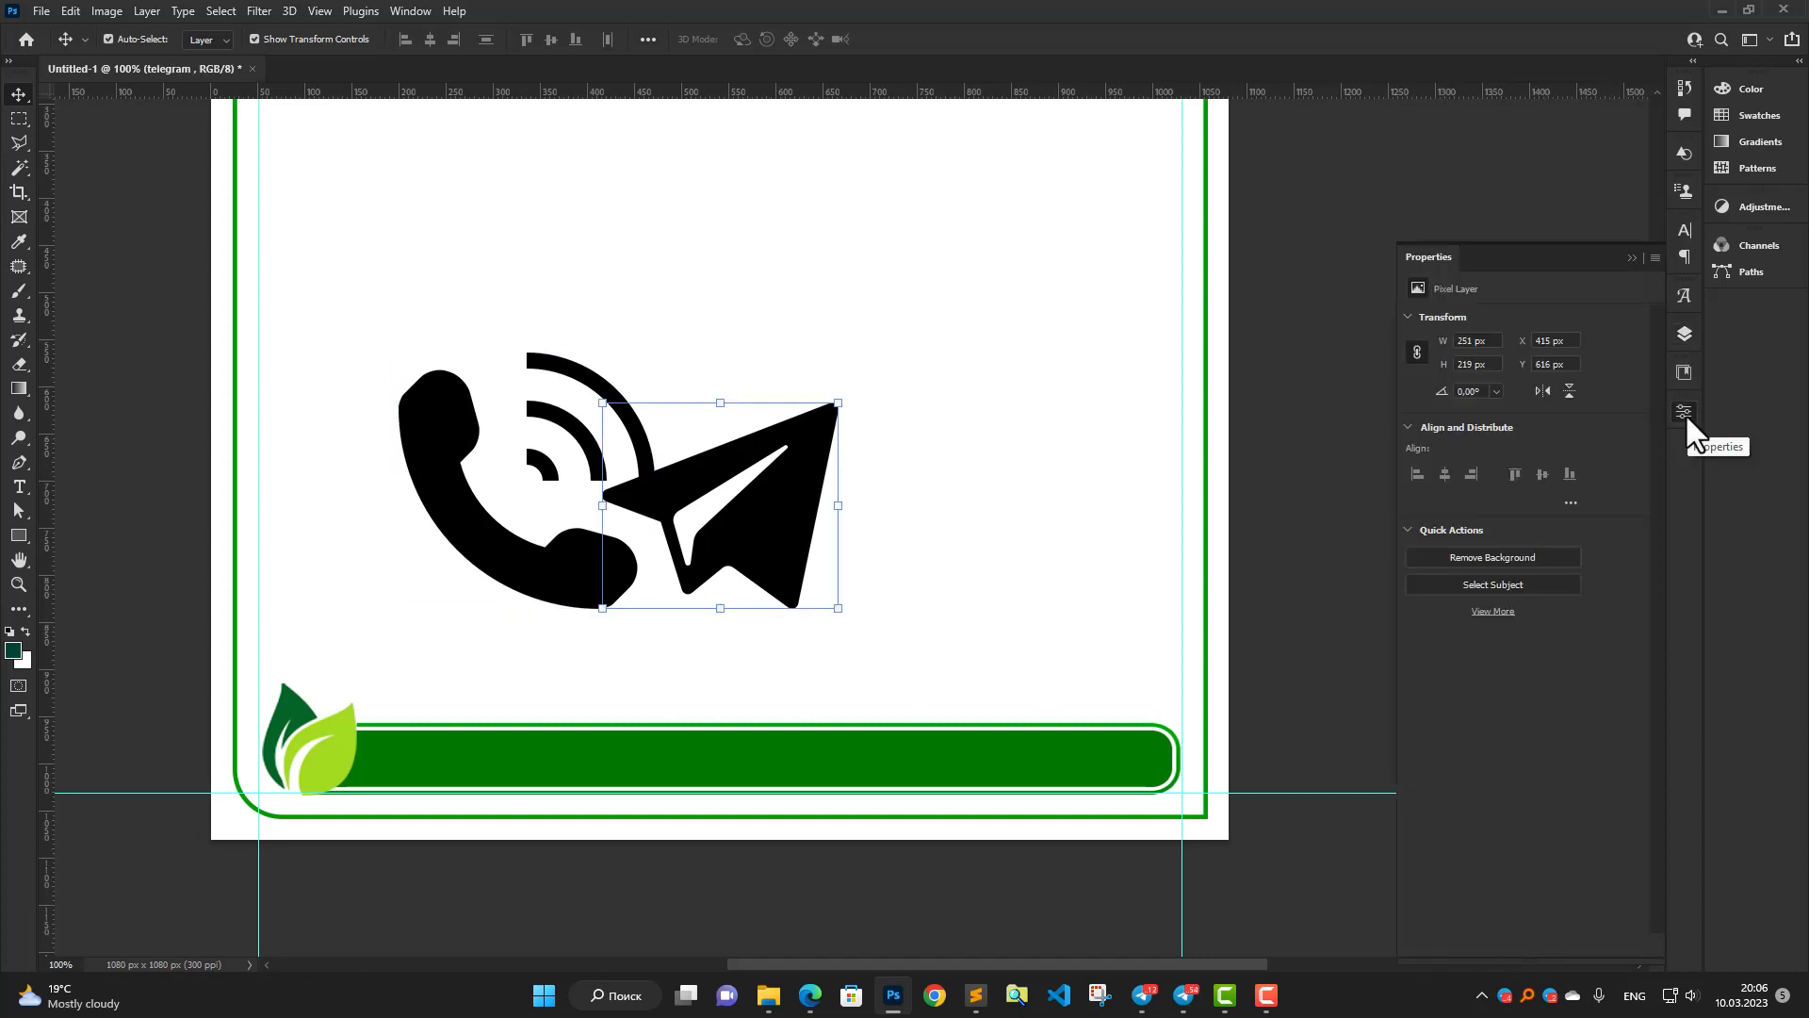
click(1685, 413)
scroll(660, 636, up, 1)
drag(674, 629, 837, 478)
scroll(816, 468, down, 1)
drag(928, 375, 806, 630)
scroll(1075, 619, up, 1)
scroll(769, 632, up, 1)
scroll(912, 564, down, 1)
scroll(912, 563, down, 1)
scroll(970, 462, down, 1)
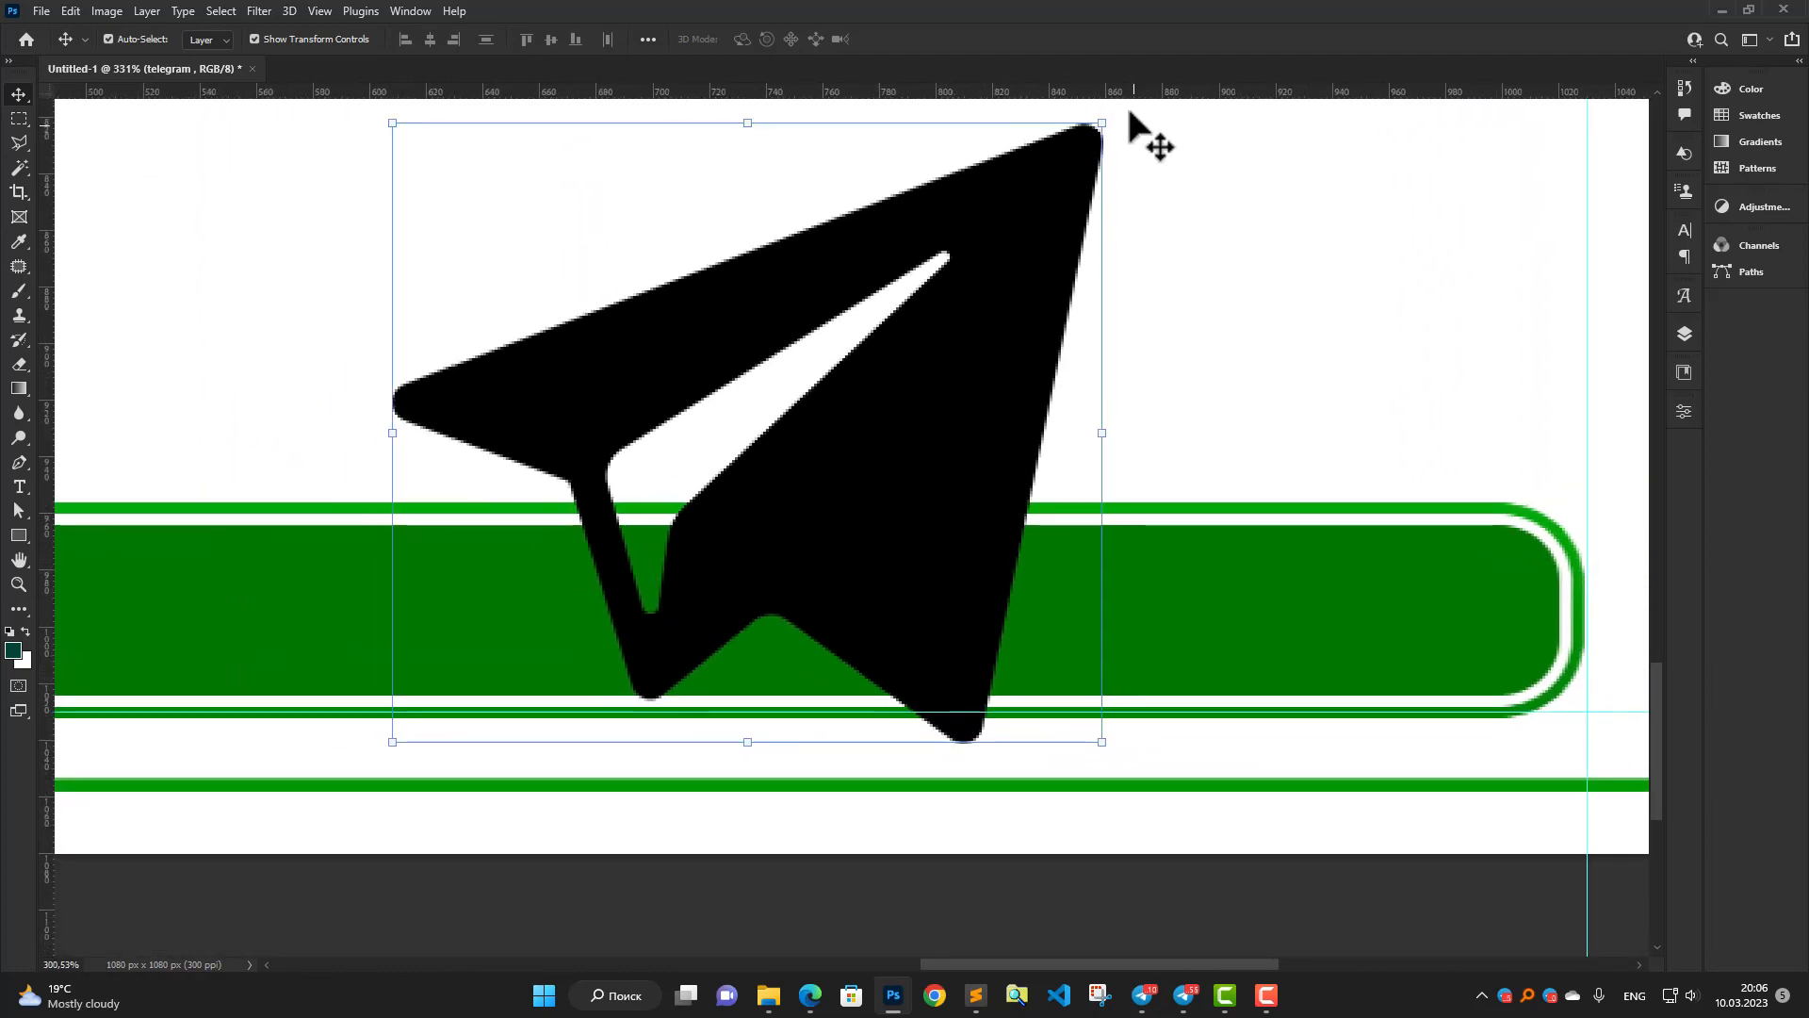
Scale the Telegram icon down to about 54 × 46 px and place it inside the right half of the green bar.
drag(1101, 115, 893, 376)
click(933, 39)
drag(805, 482, 851, 649)
key(ctrl+t)
drag(908, 528, 884, 627)
key(Return)
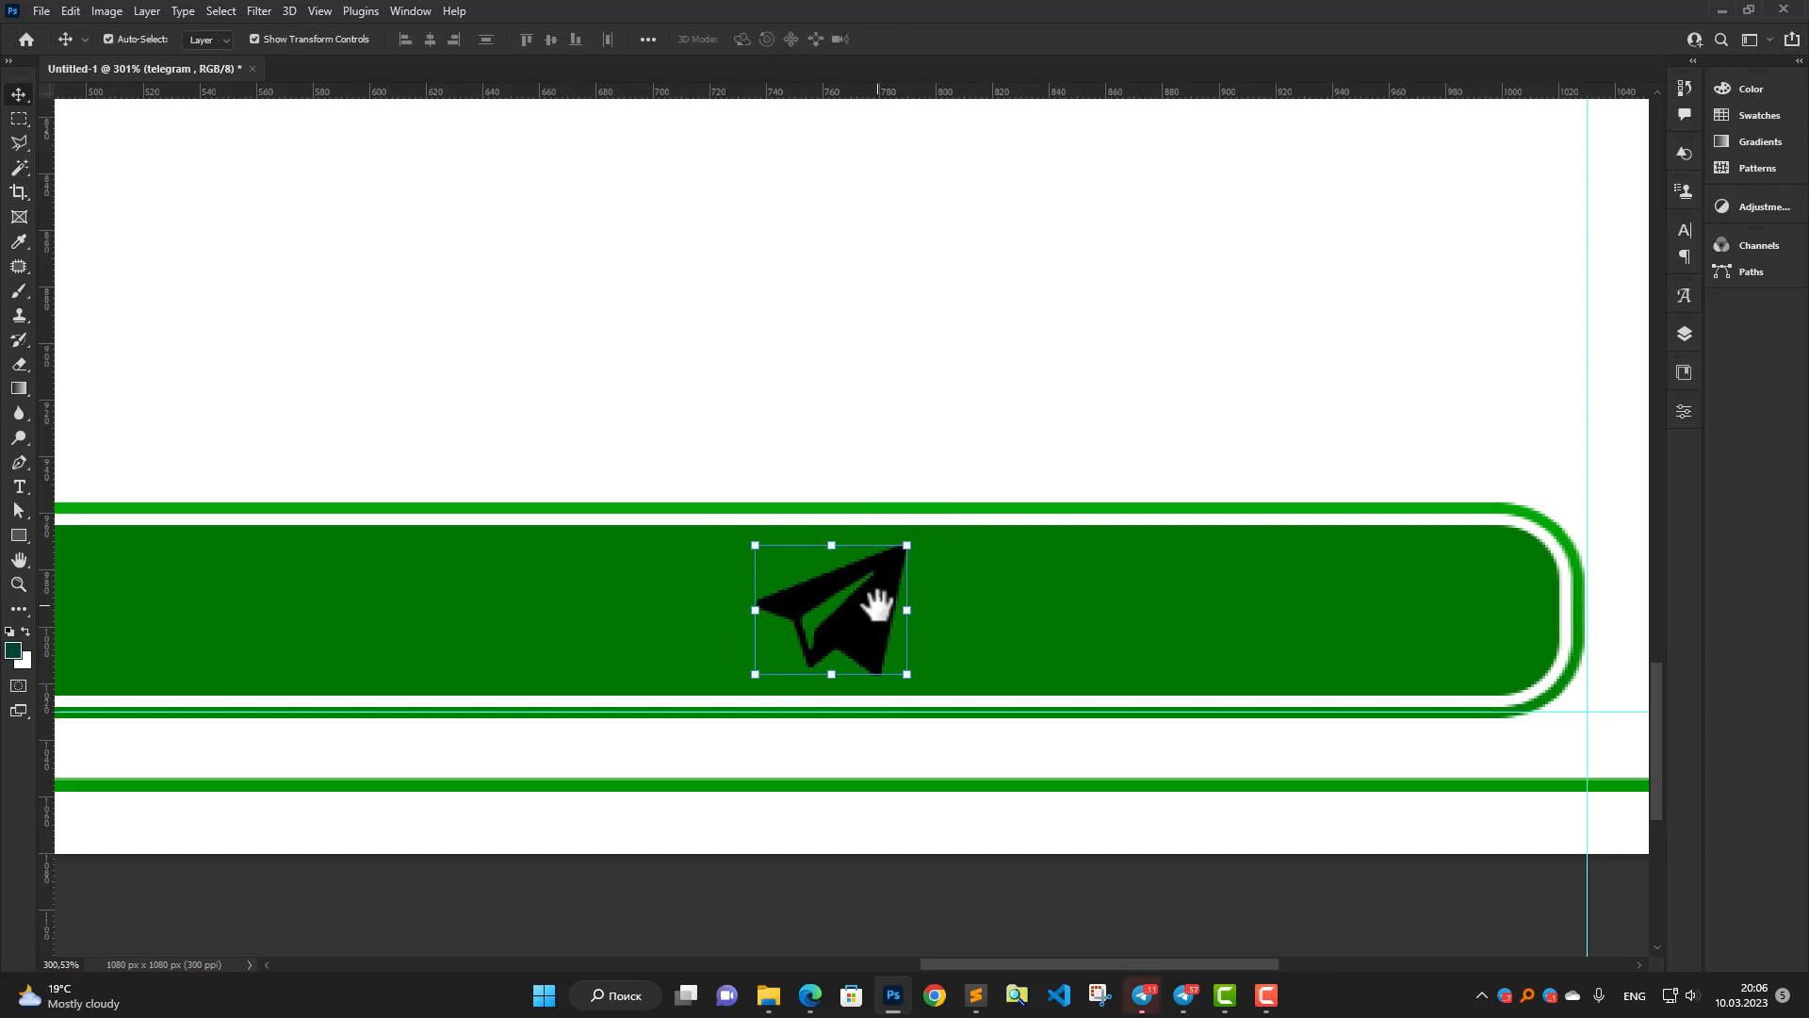
Check the Telegram icon's dimensions and set the phone icon's height to 46 px with its proportions kept.
scroll(876, 604, down, 1)
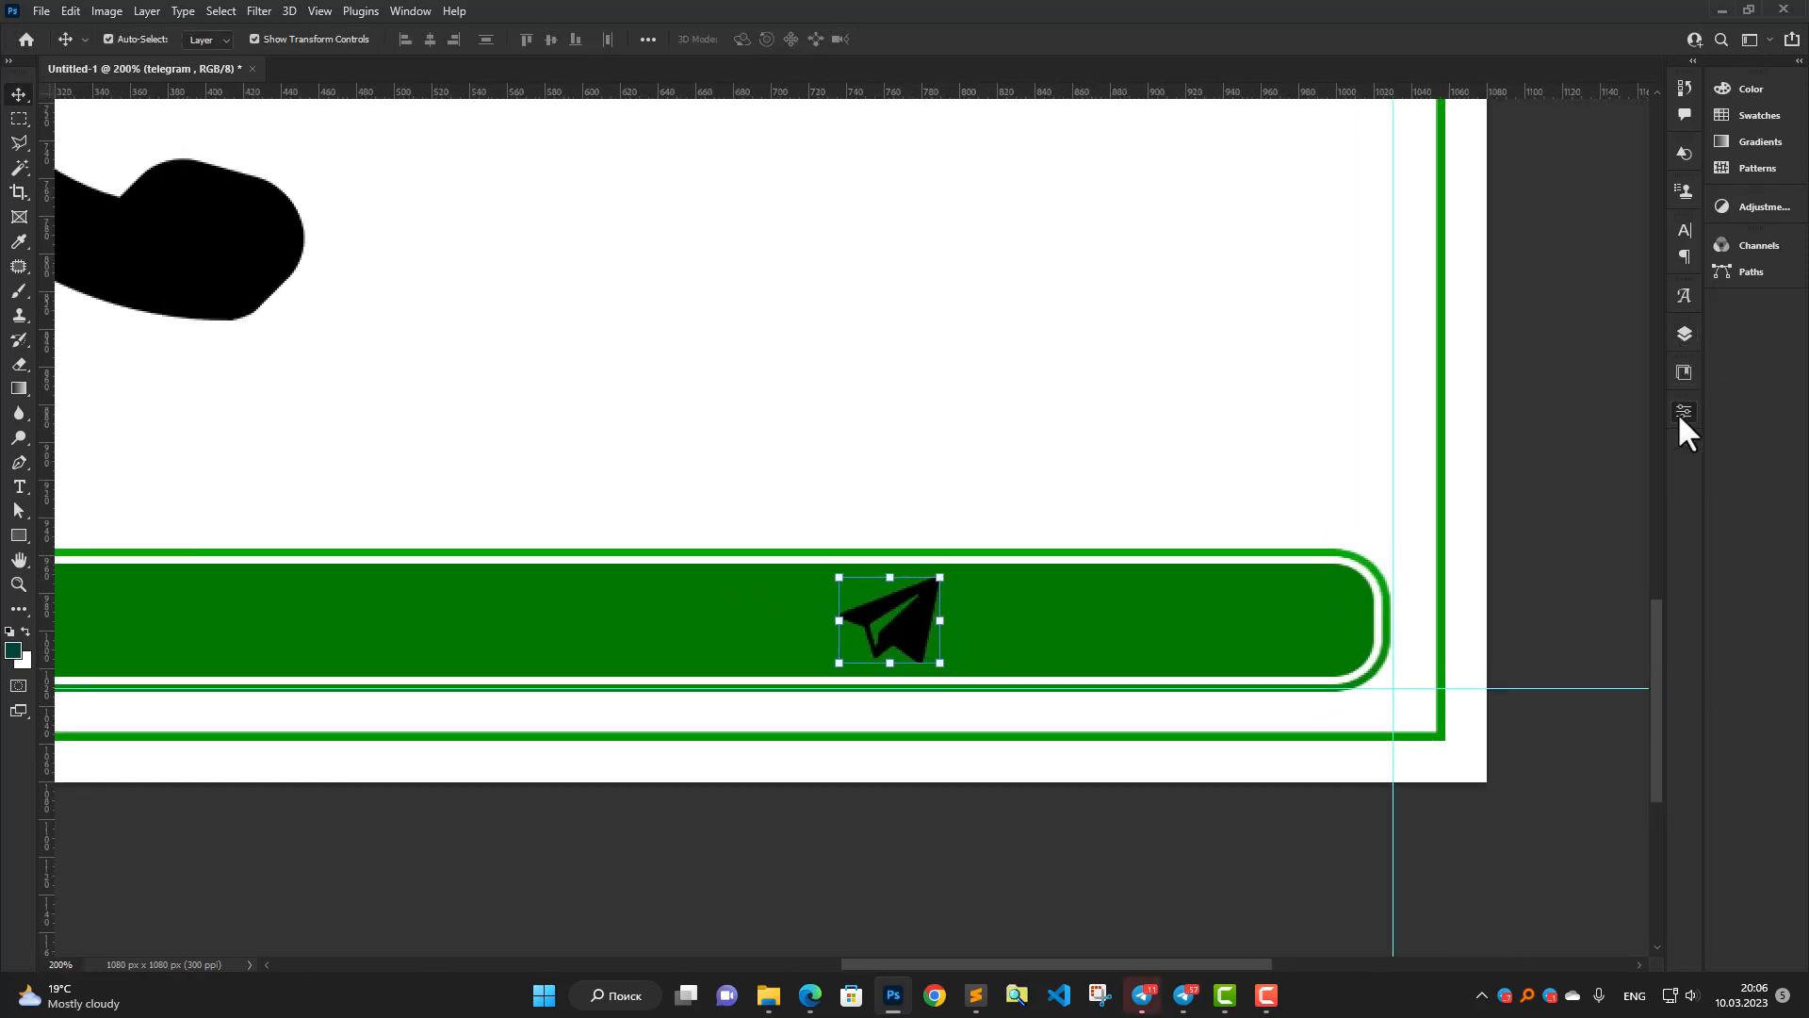
click(1683, 411)
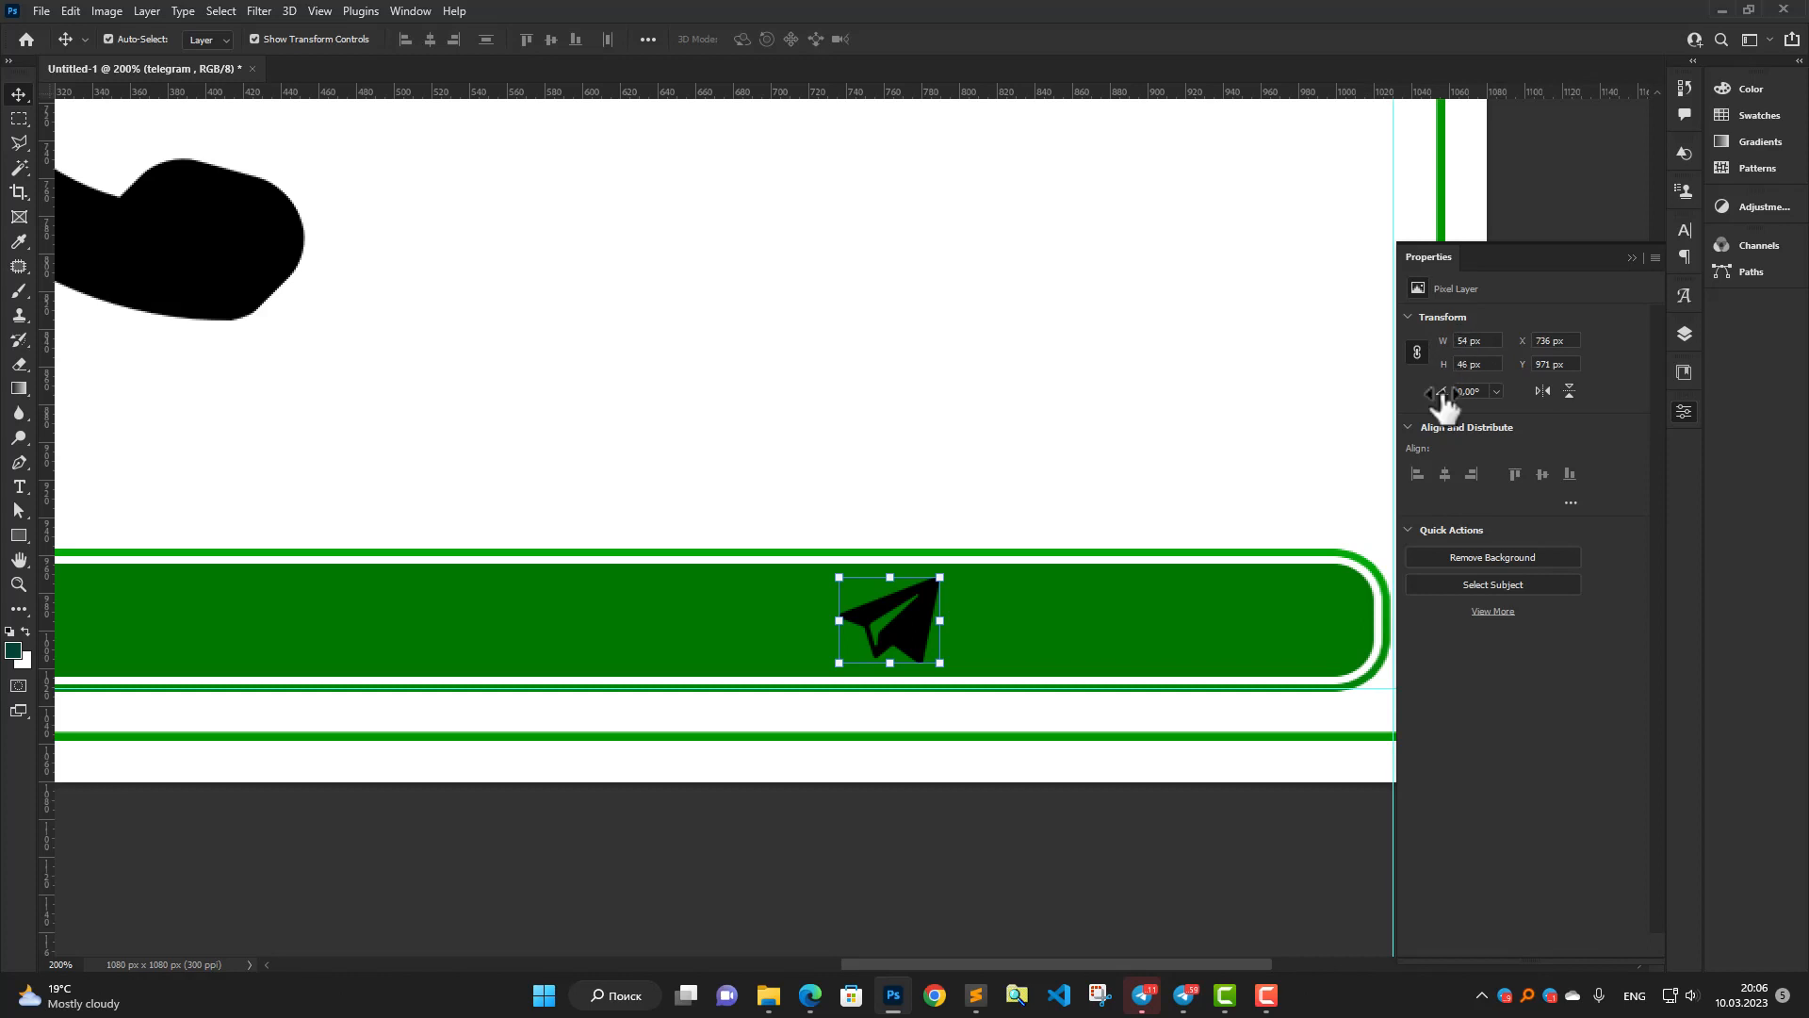
click(1632, 259)
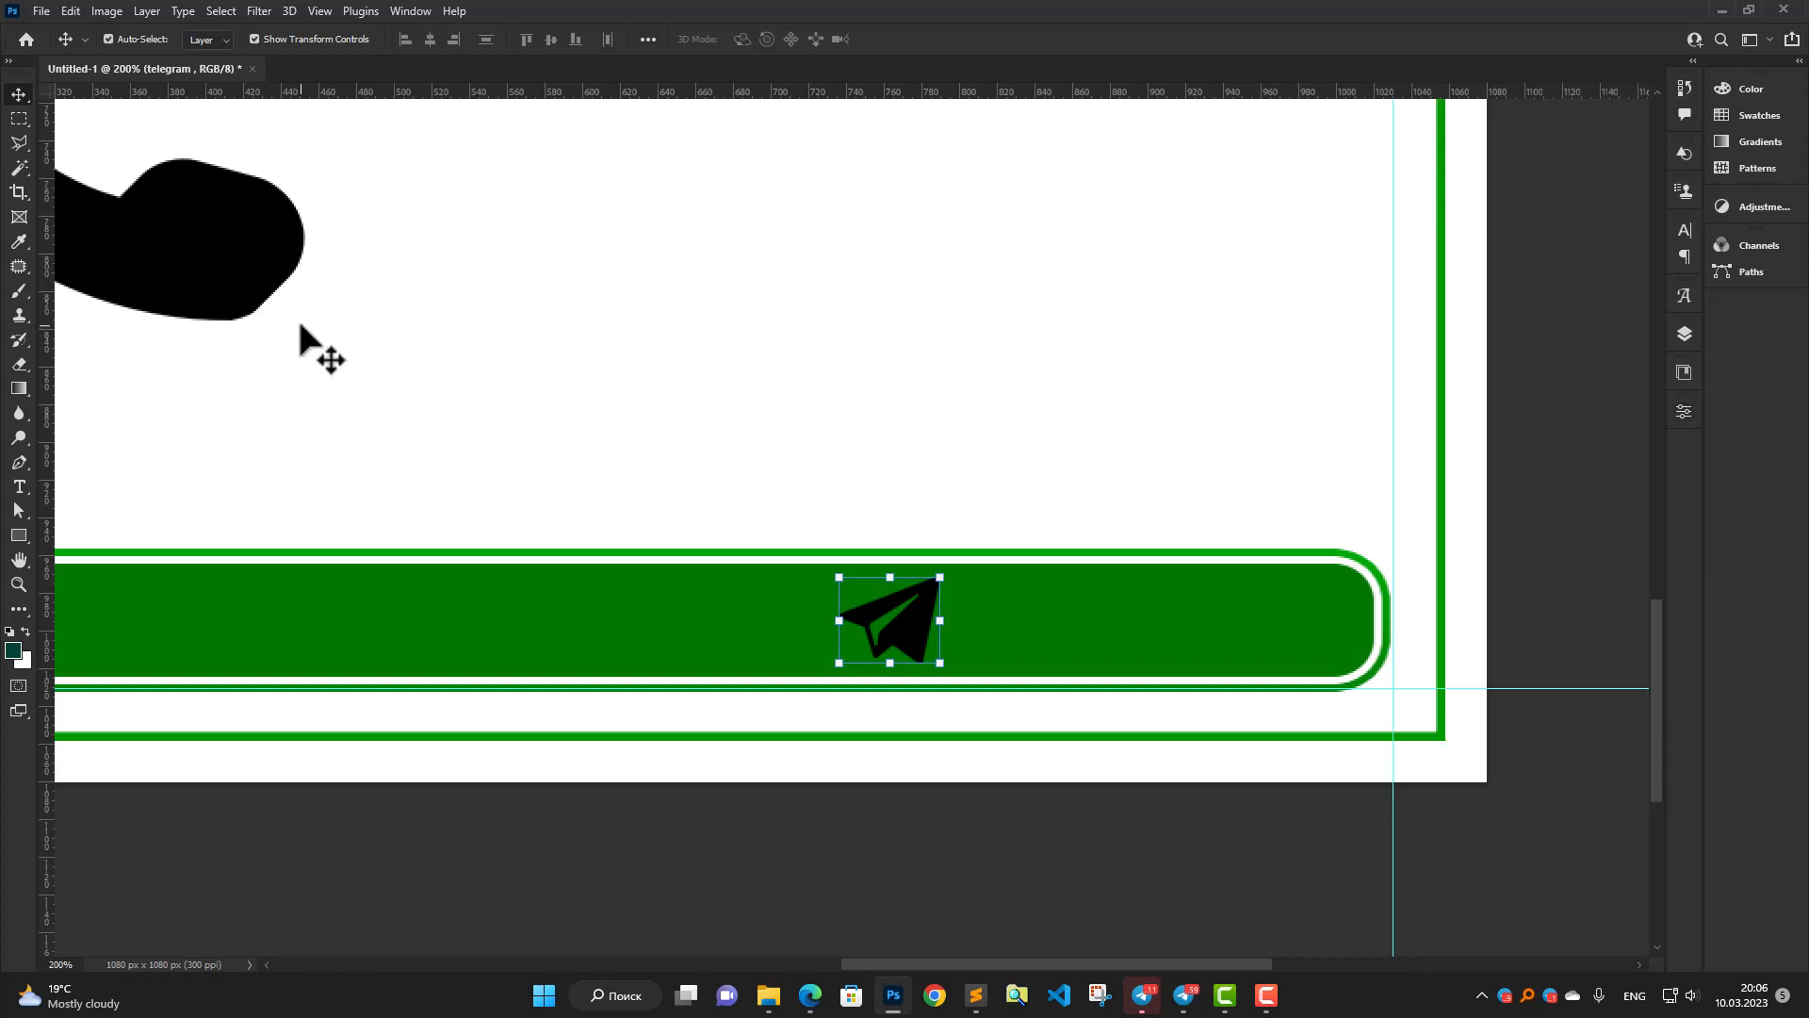
drag(227, 260, 656, 615)
click(1684, 412)
click(1475, 363)
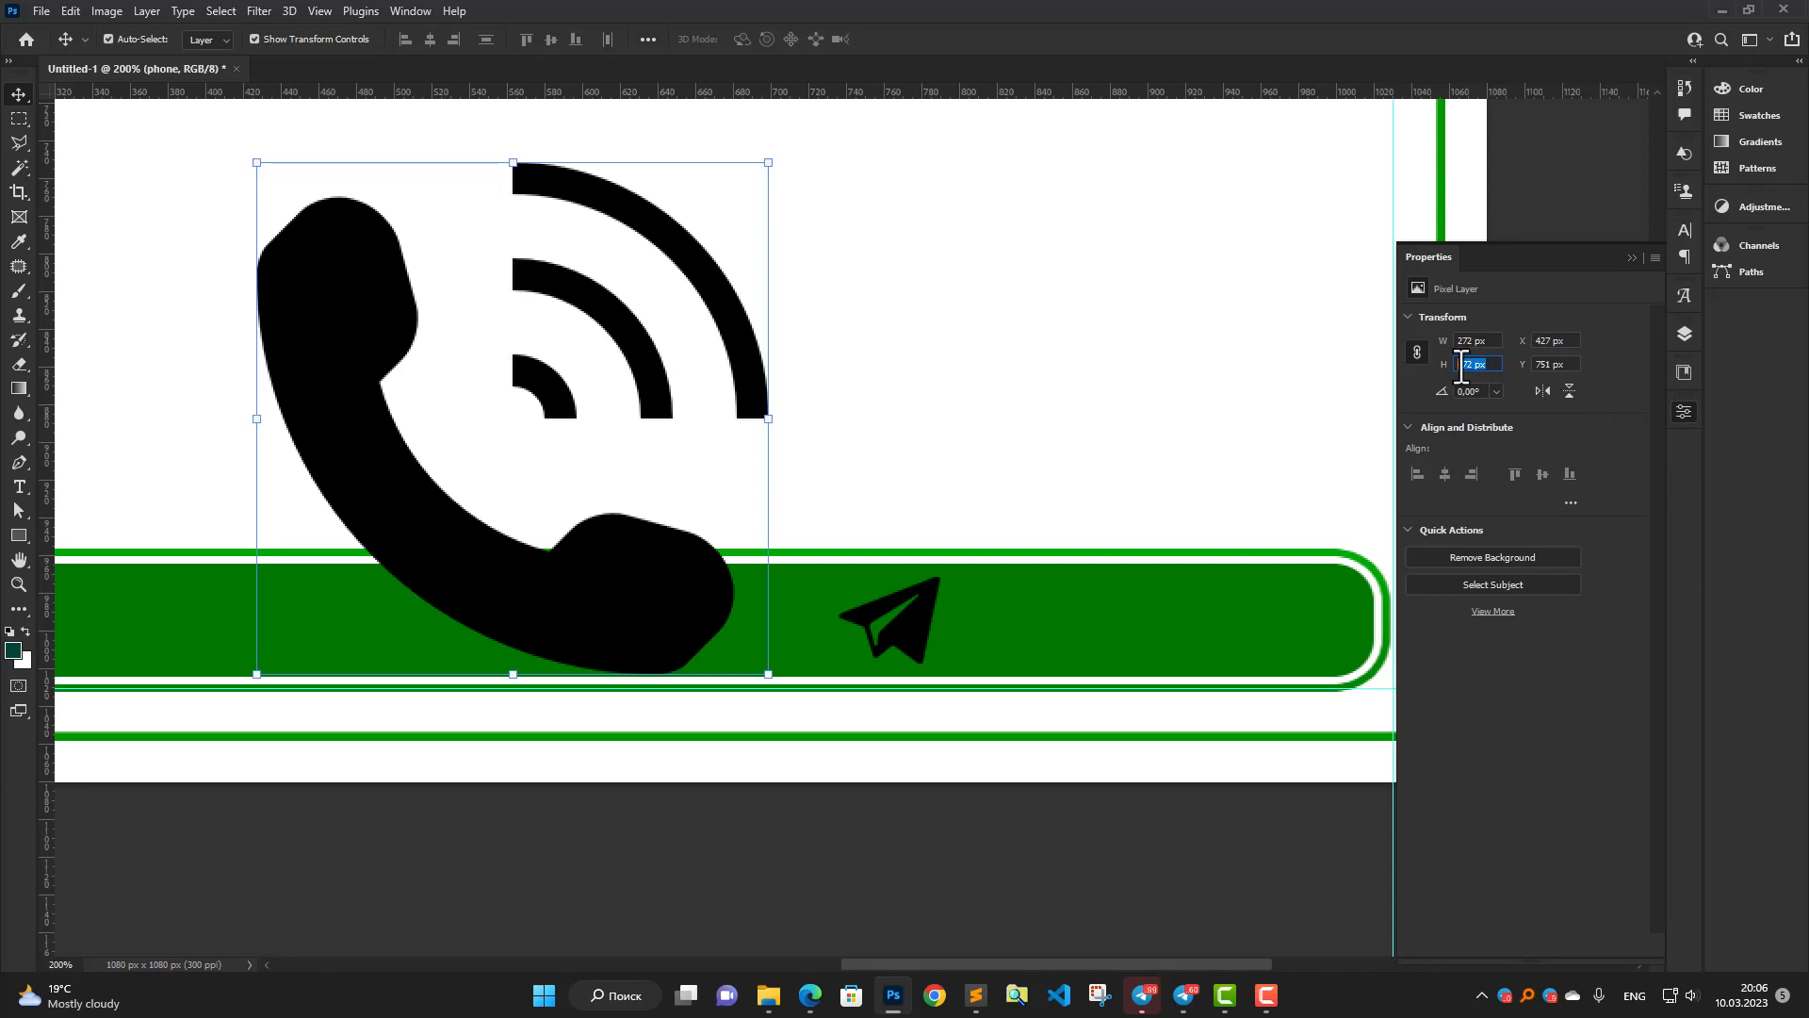
text(46)
key(Return)
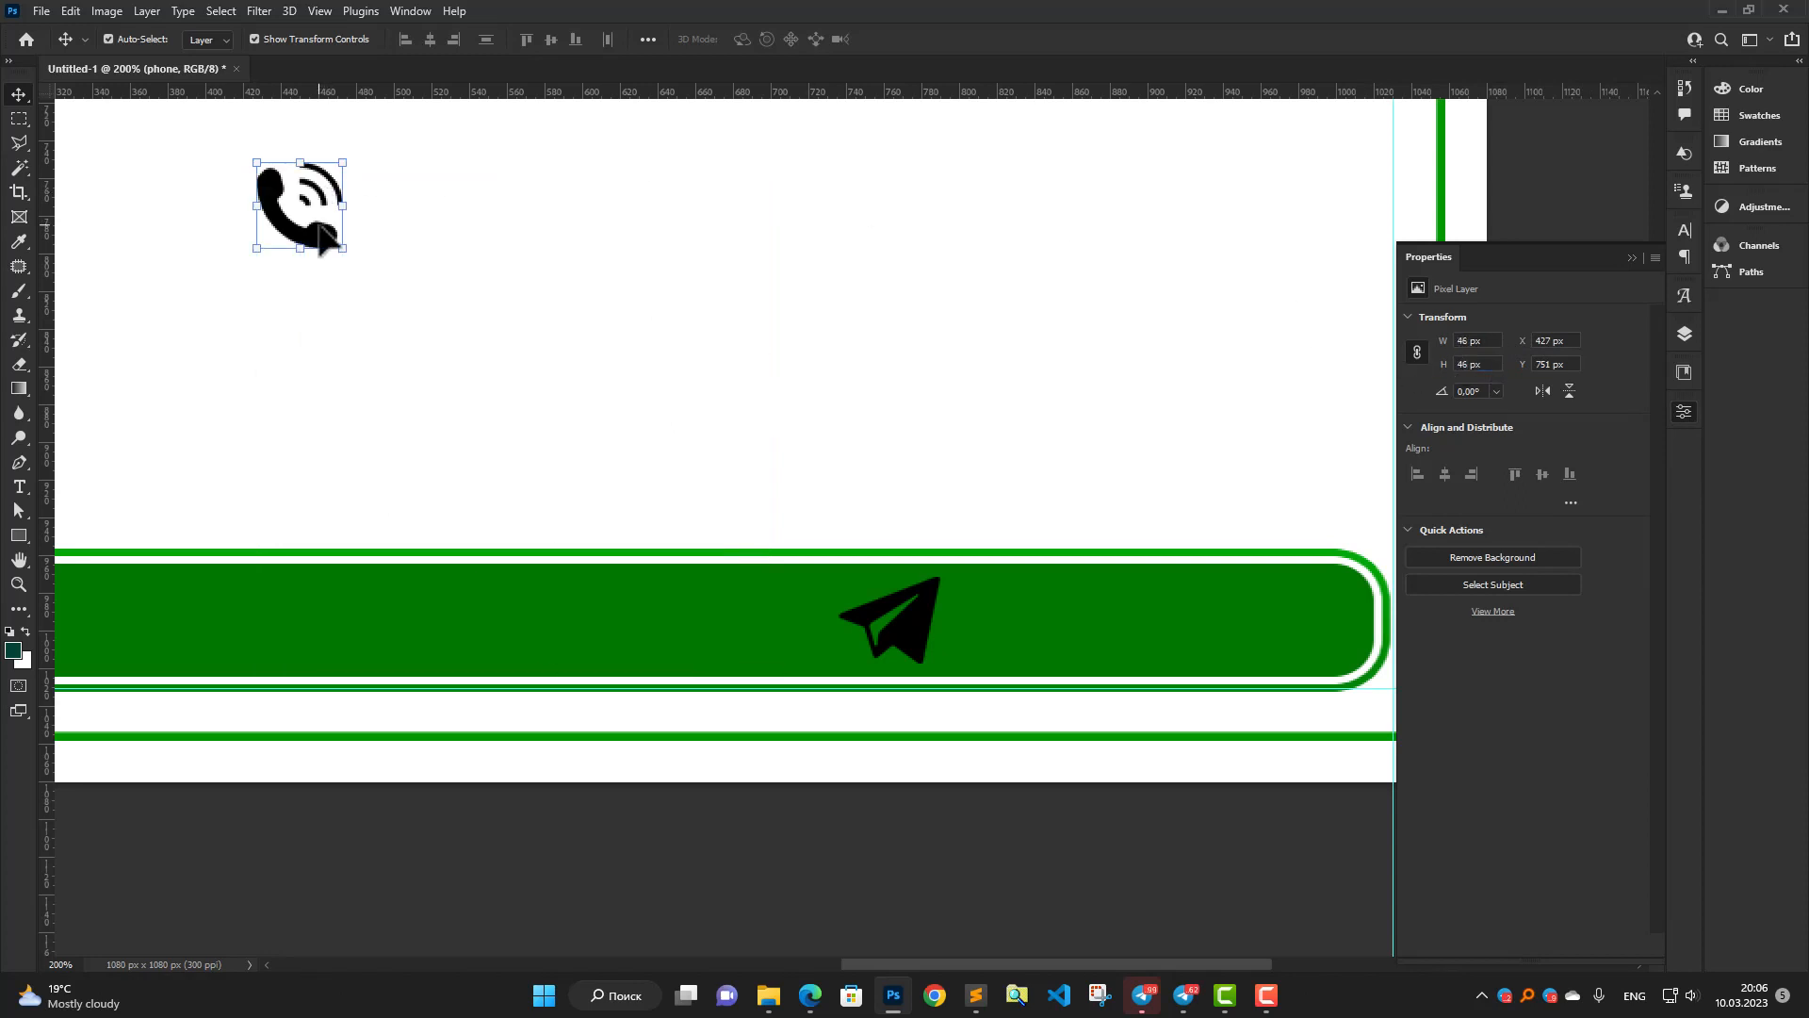
Move the phone icon into the green bar just right of the leaf logo, at about X 189 px, Y 971 px.
drag(325, 240, 204, 649)
key(ctrl+minus)
scroll(998, 636, up, 1)
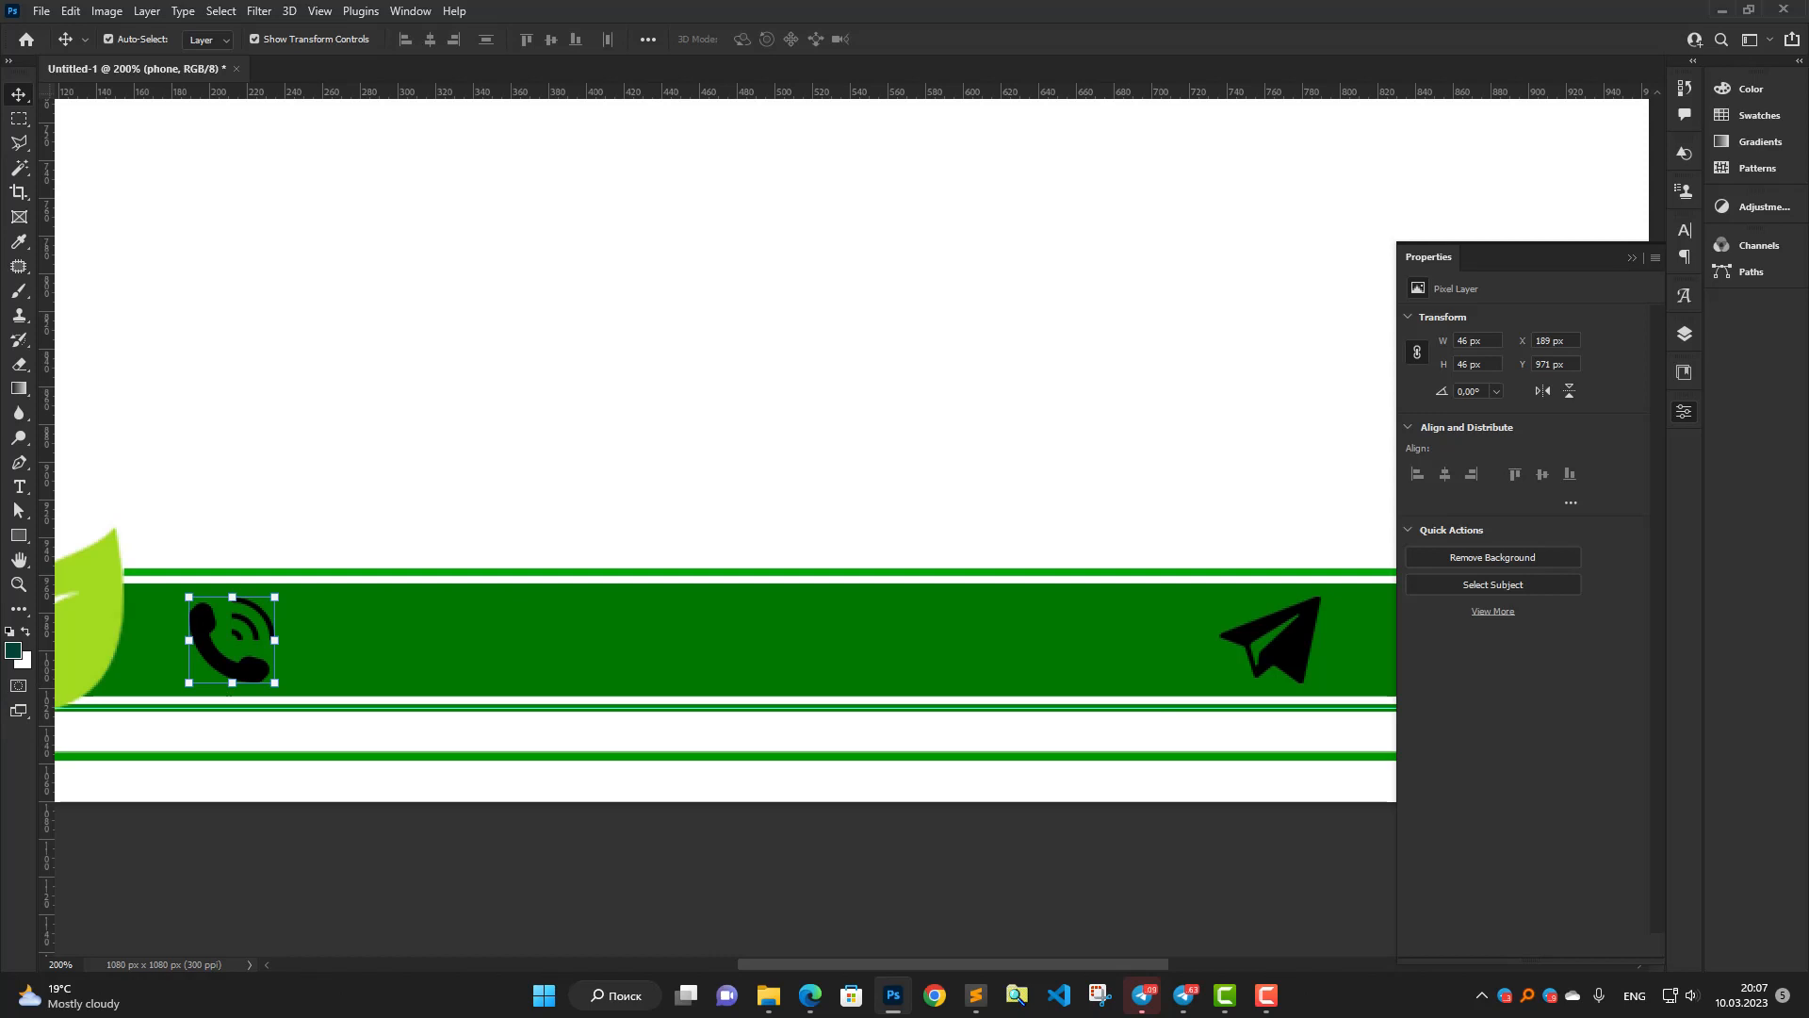
click(968, 1003)
click(1419, 309)
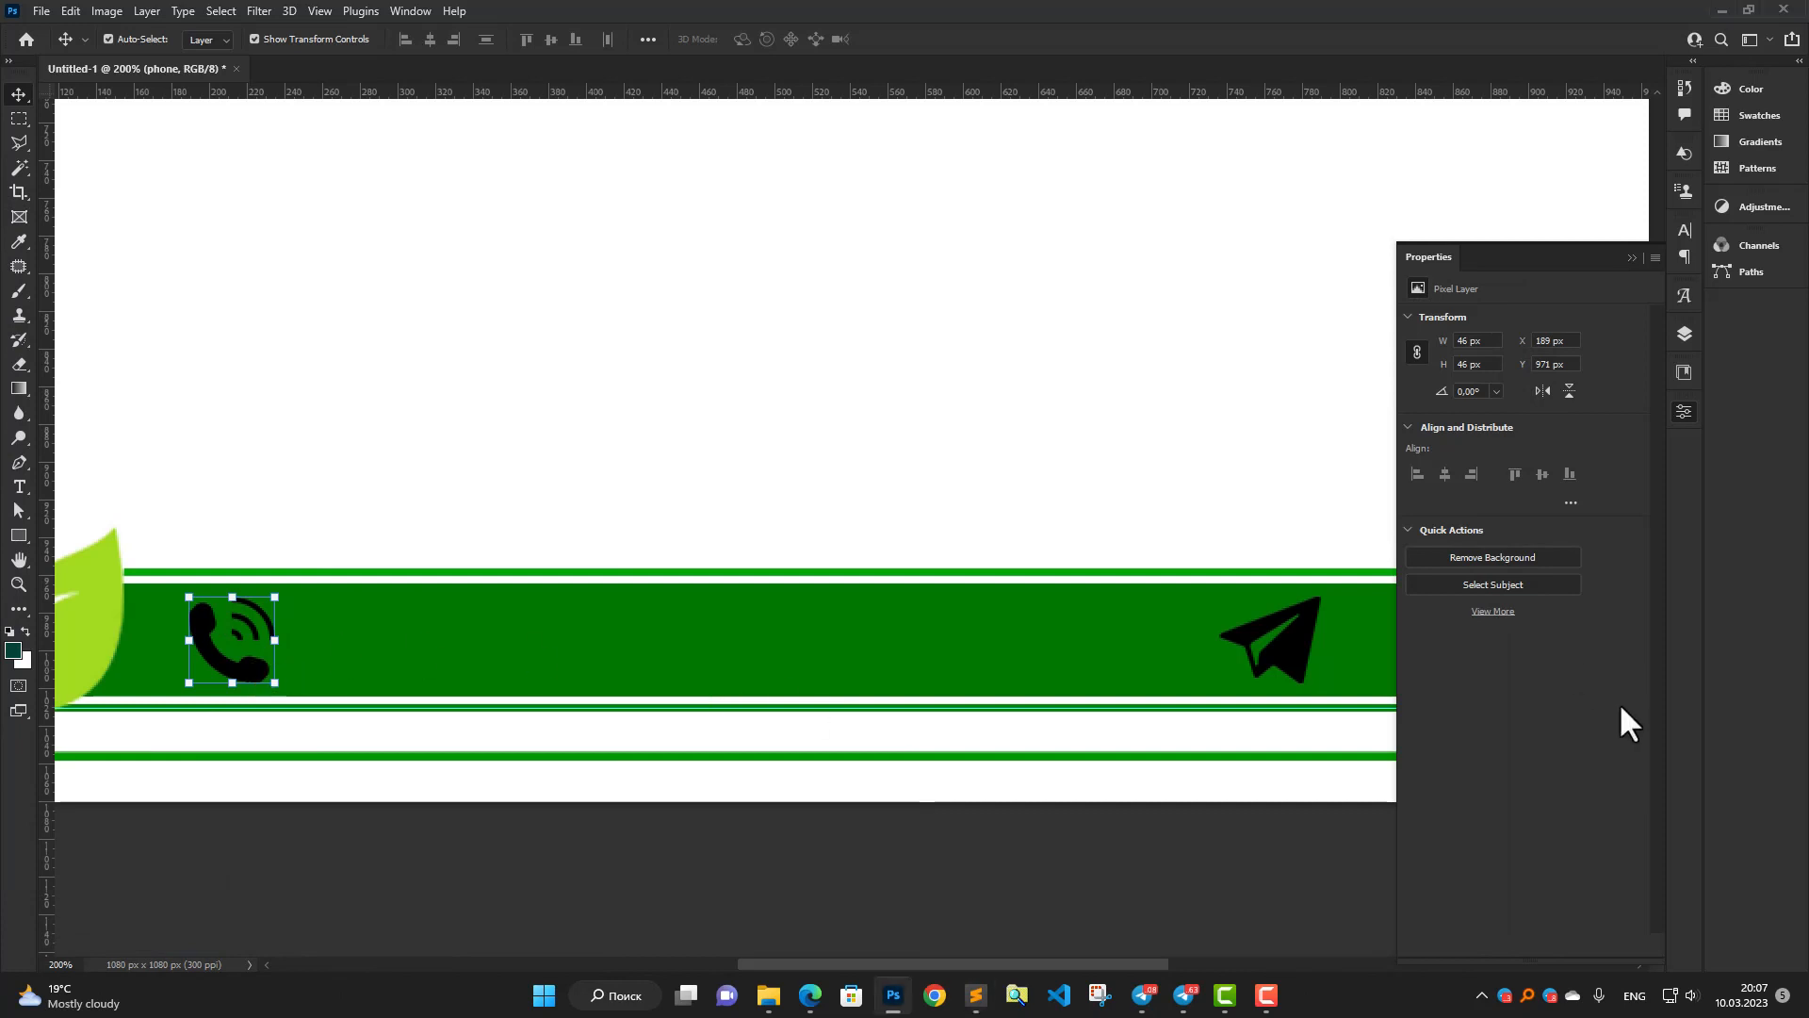
Apply a white (ffffff) Color Overlay at 100% opacity to the phone icon layer instead of an Outer Glow.
click(1632, 257)
click(1685, 333)
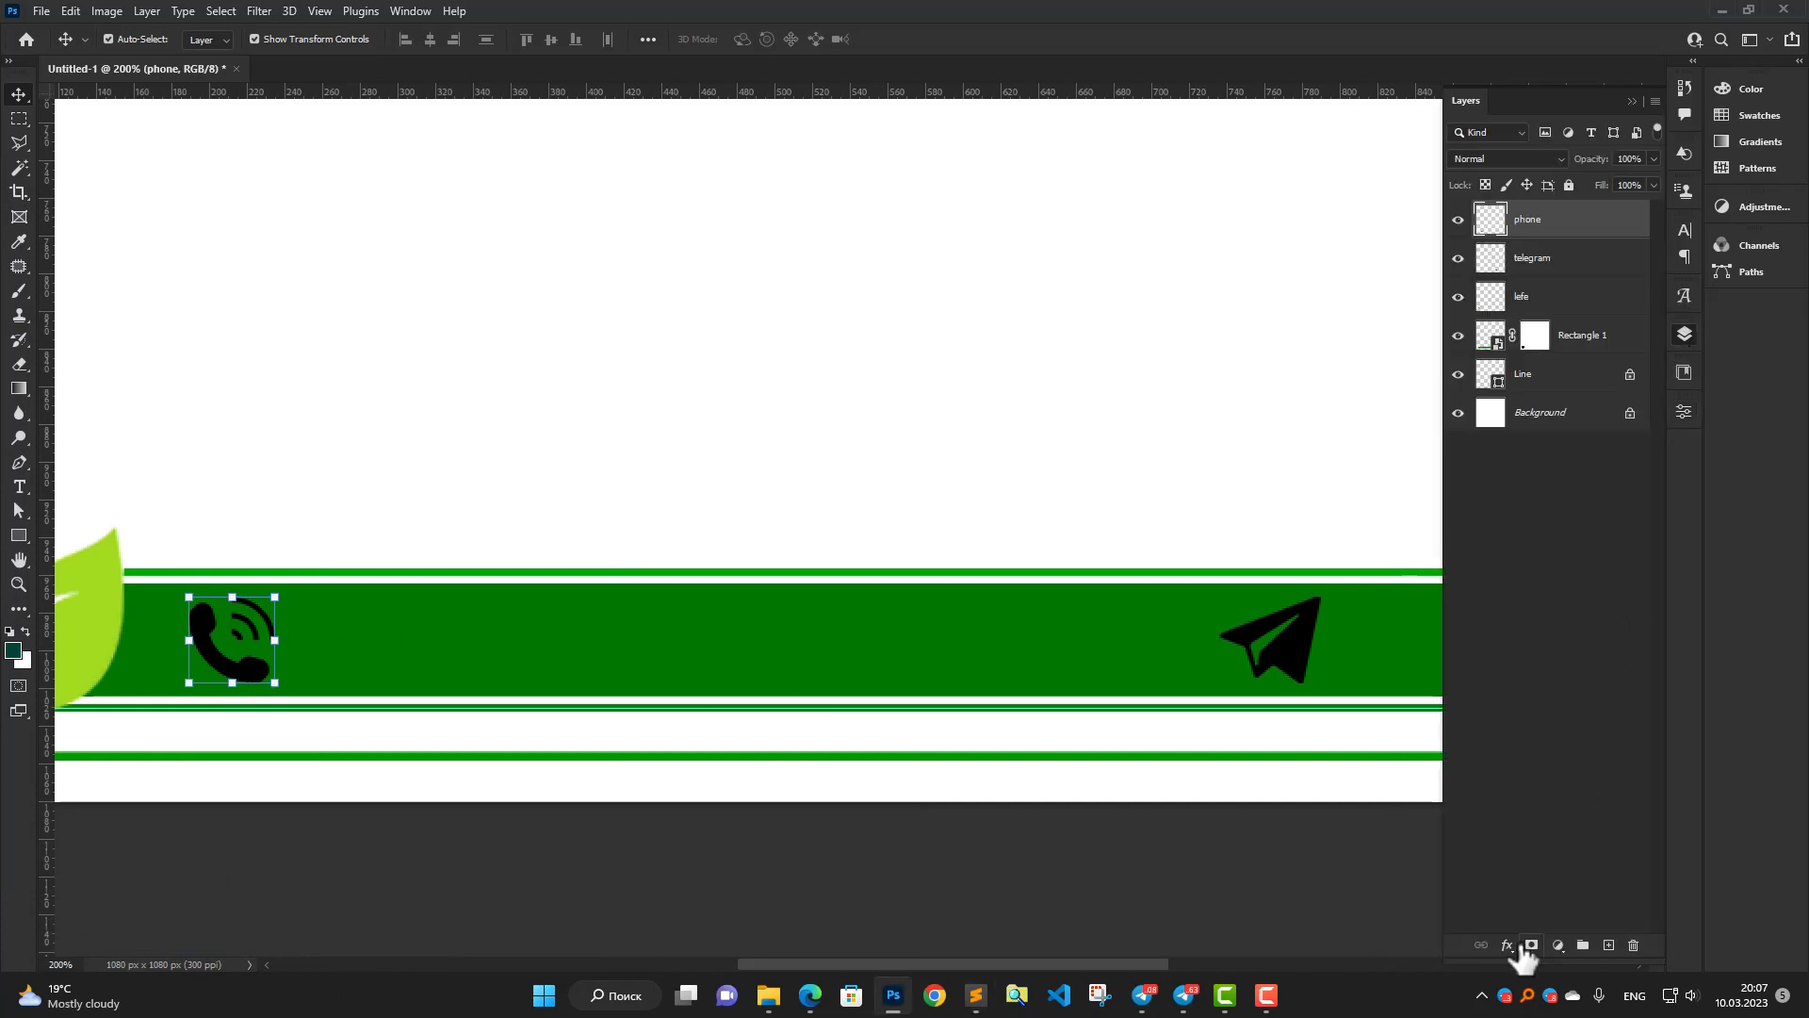
click(1507, 945)
click(1553, 916)
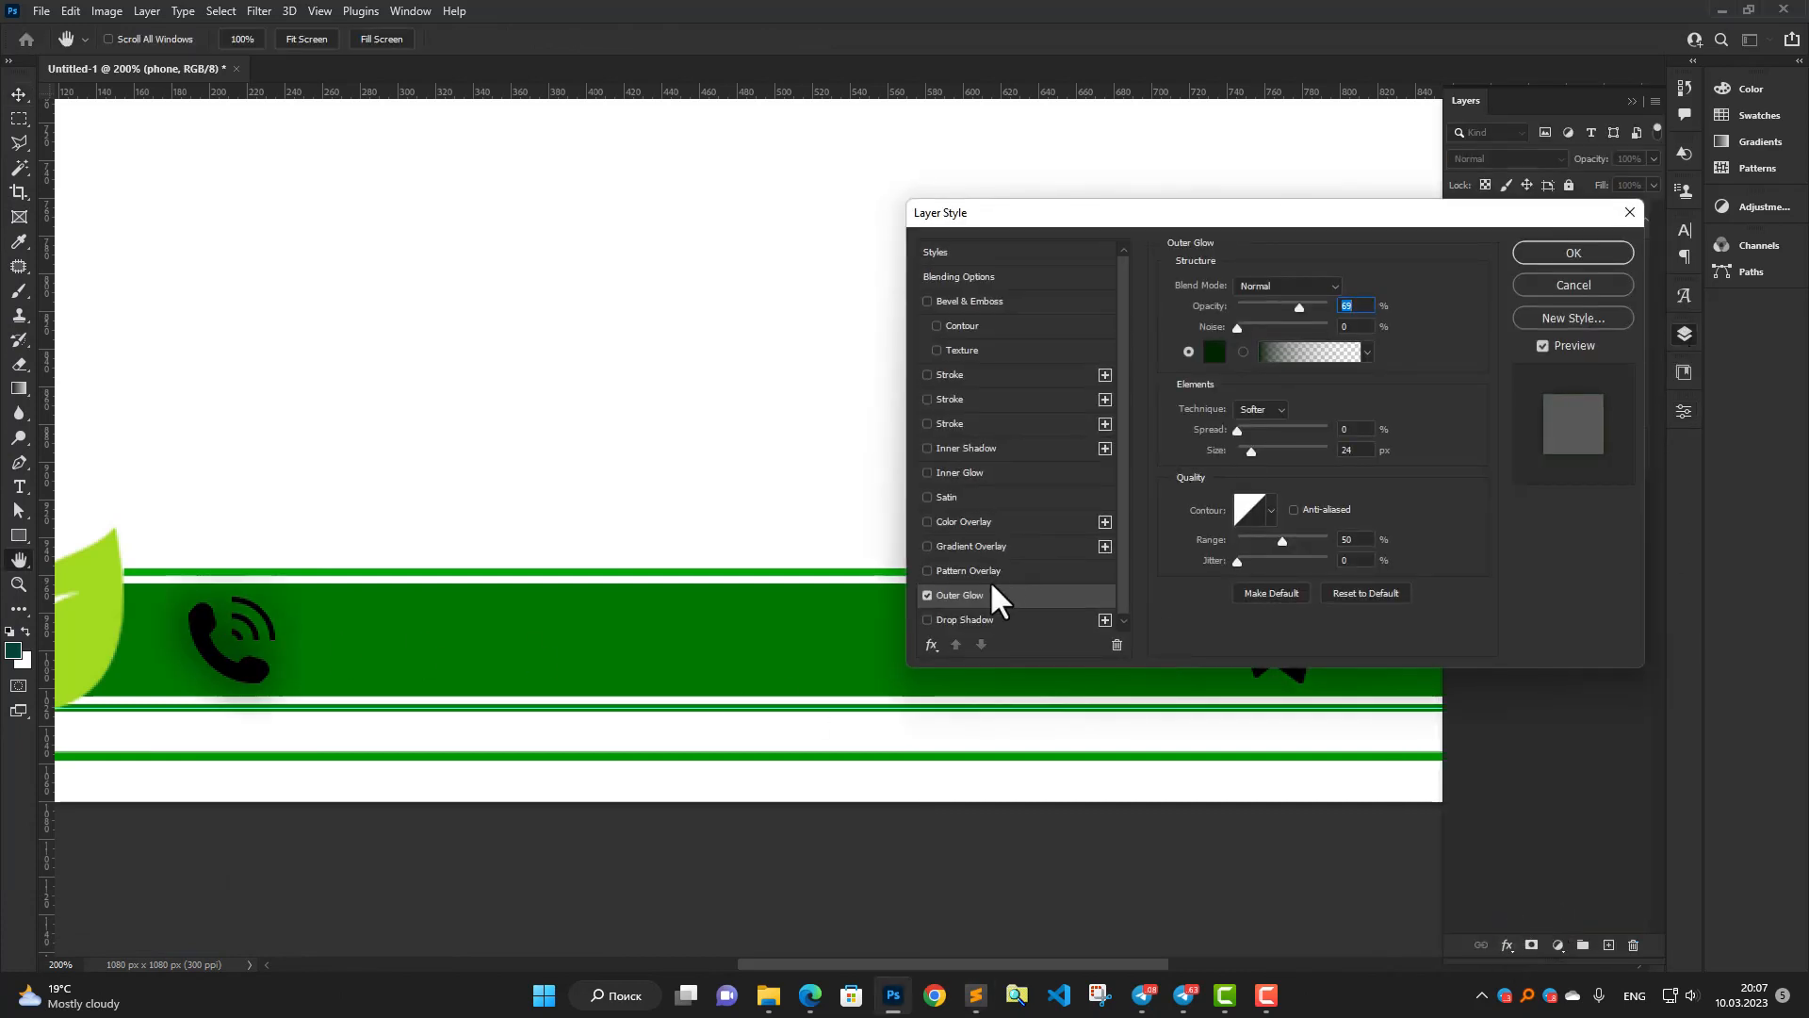
click(963, 521)
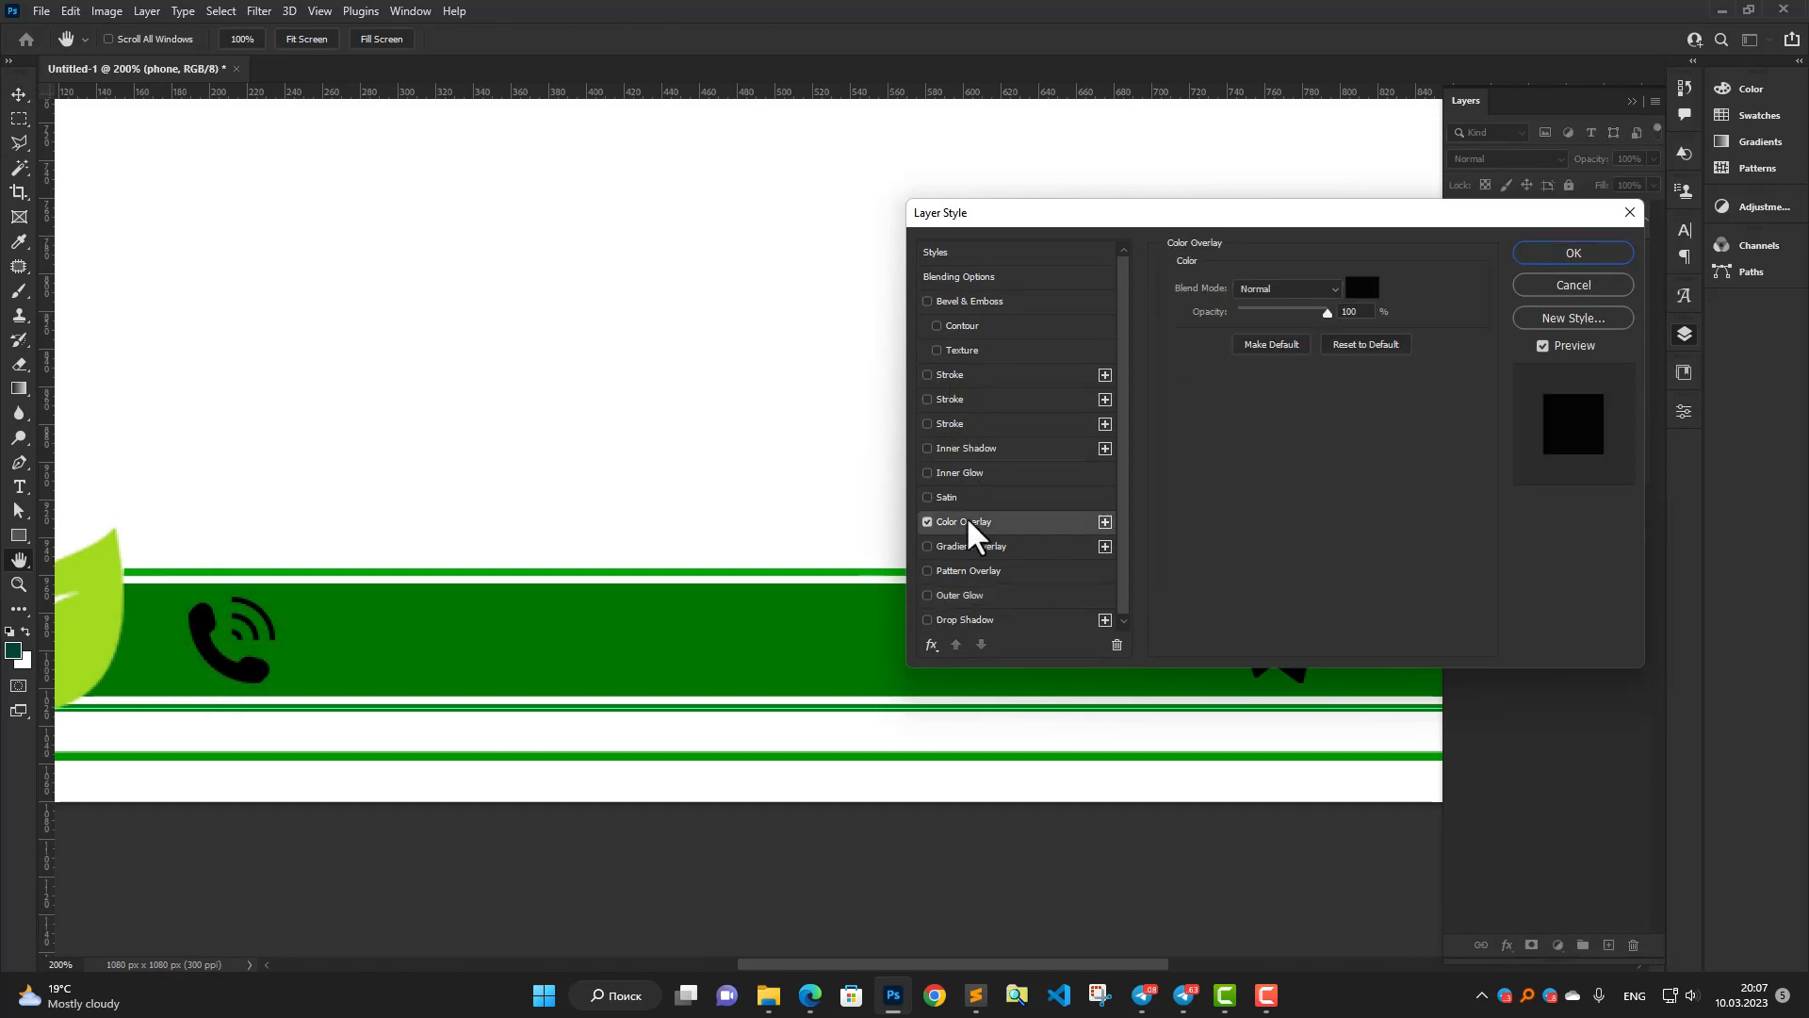
click(1362, 288)
drag(1090, 501, 1075, 470)
click(1527, 461)
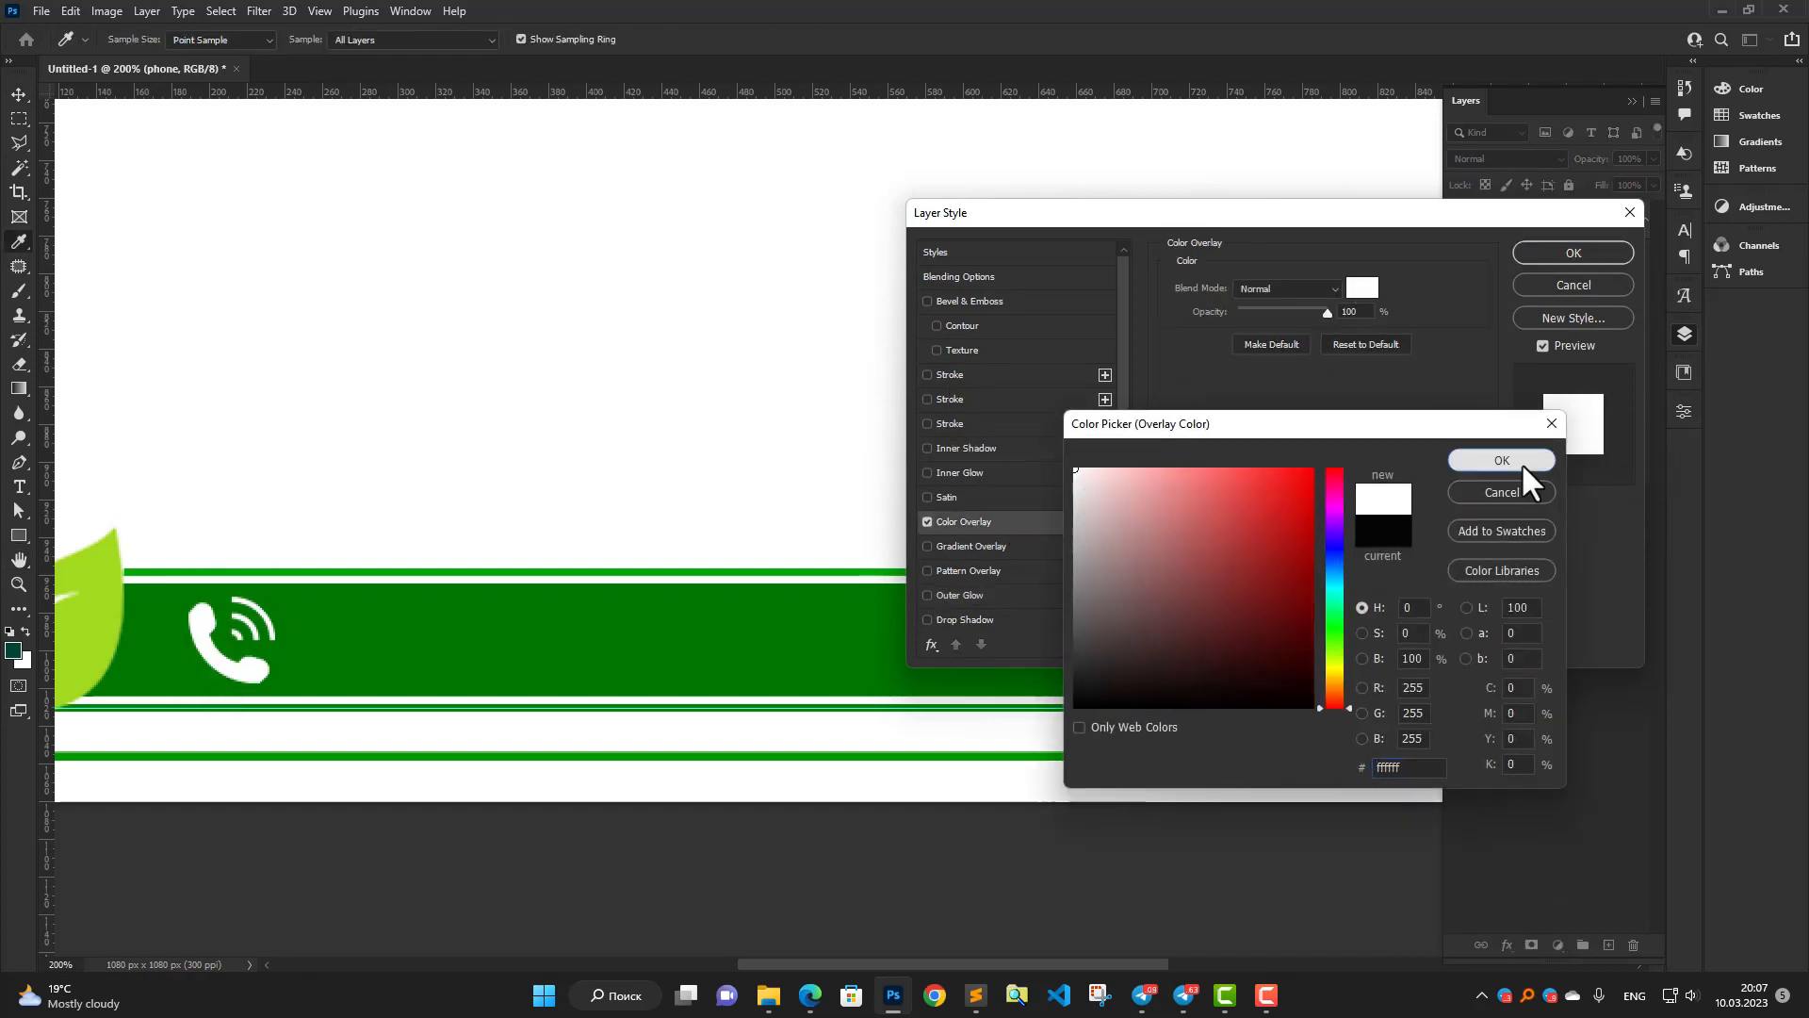
click(1596, 250)
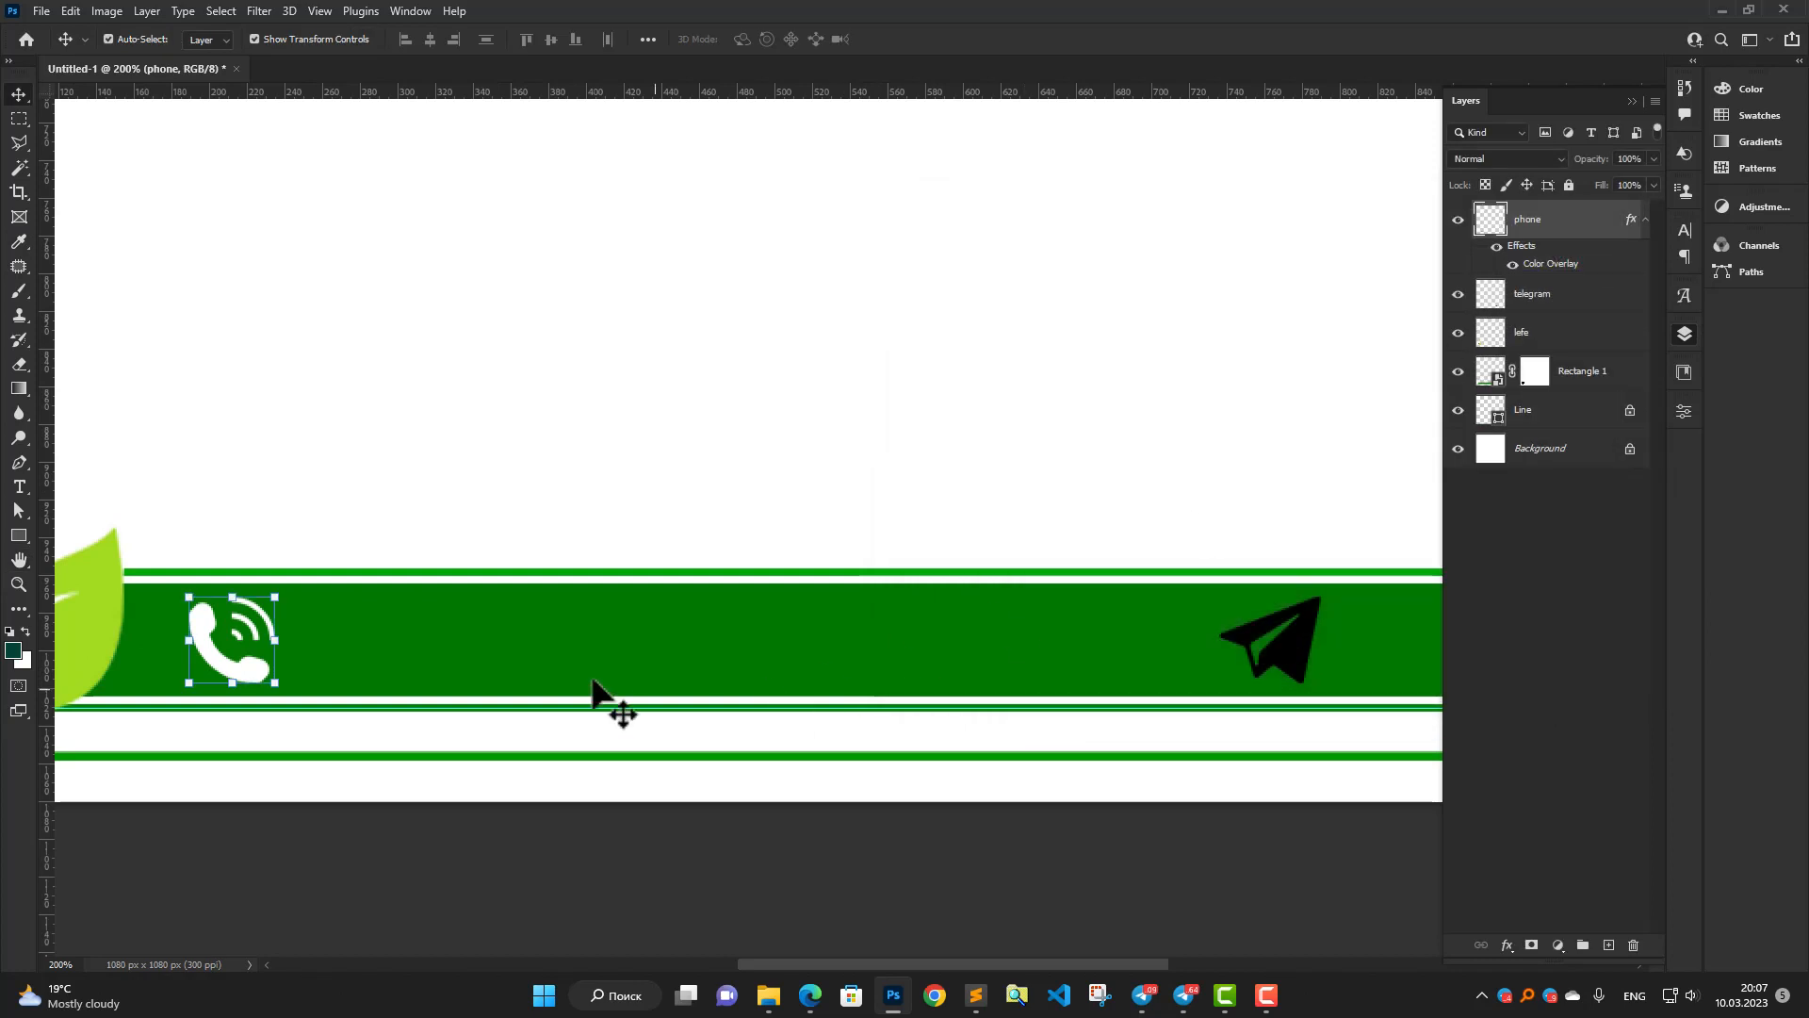
Apply the same white Color Overlay at 100% opacity to the Telegram icon layer.
scroll(239, 640, up, 1)
drag(294, 609, 489, 625)
scroll(489, 626, down, 1)
drag(627, 634, 424, 639)
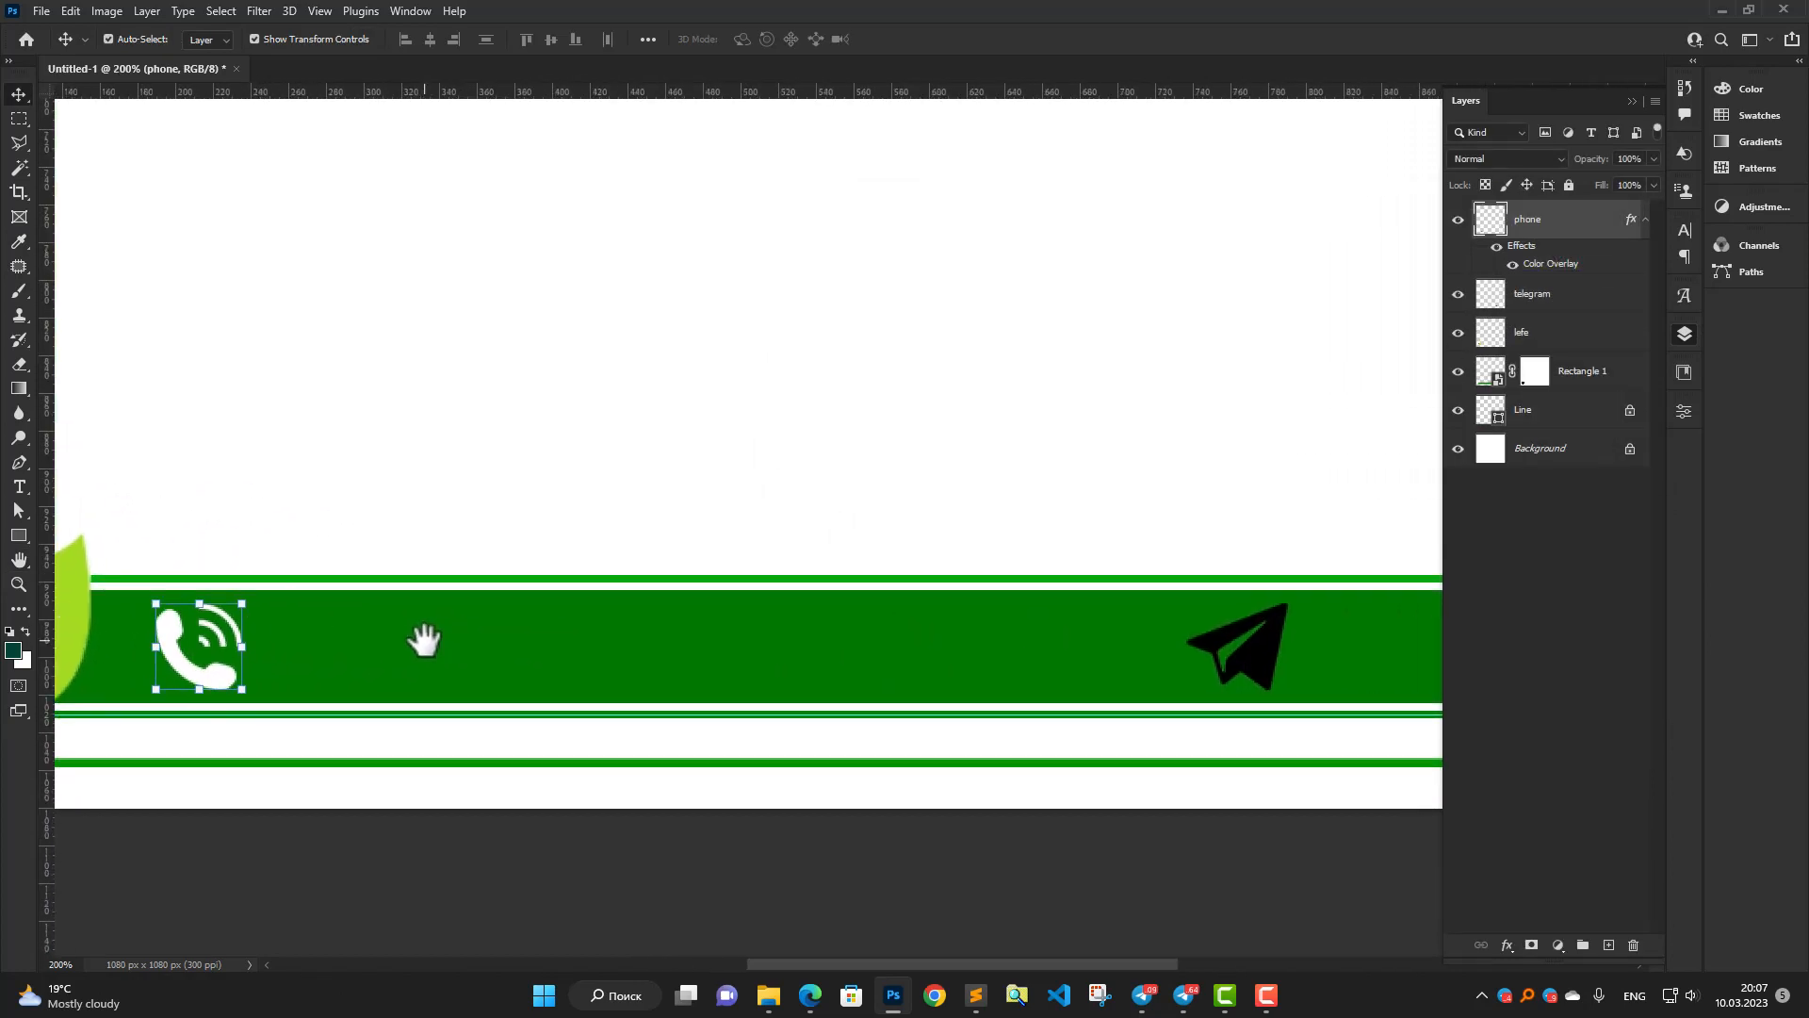
scroll(424, 637, down, 1)
scroll(829, 650, up, 1)
click(897, 649)
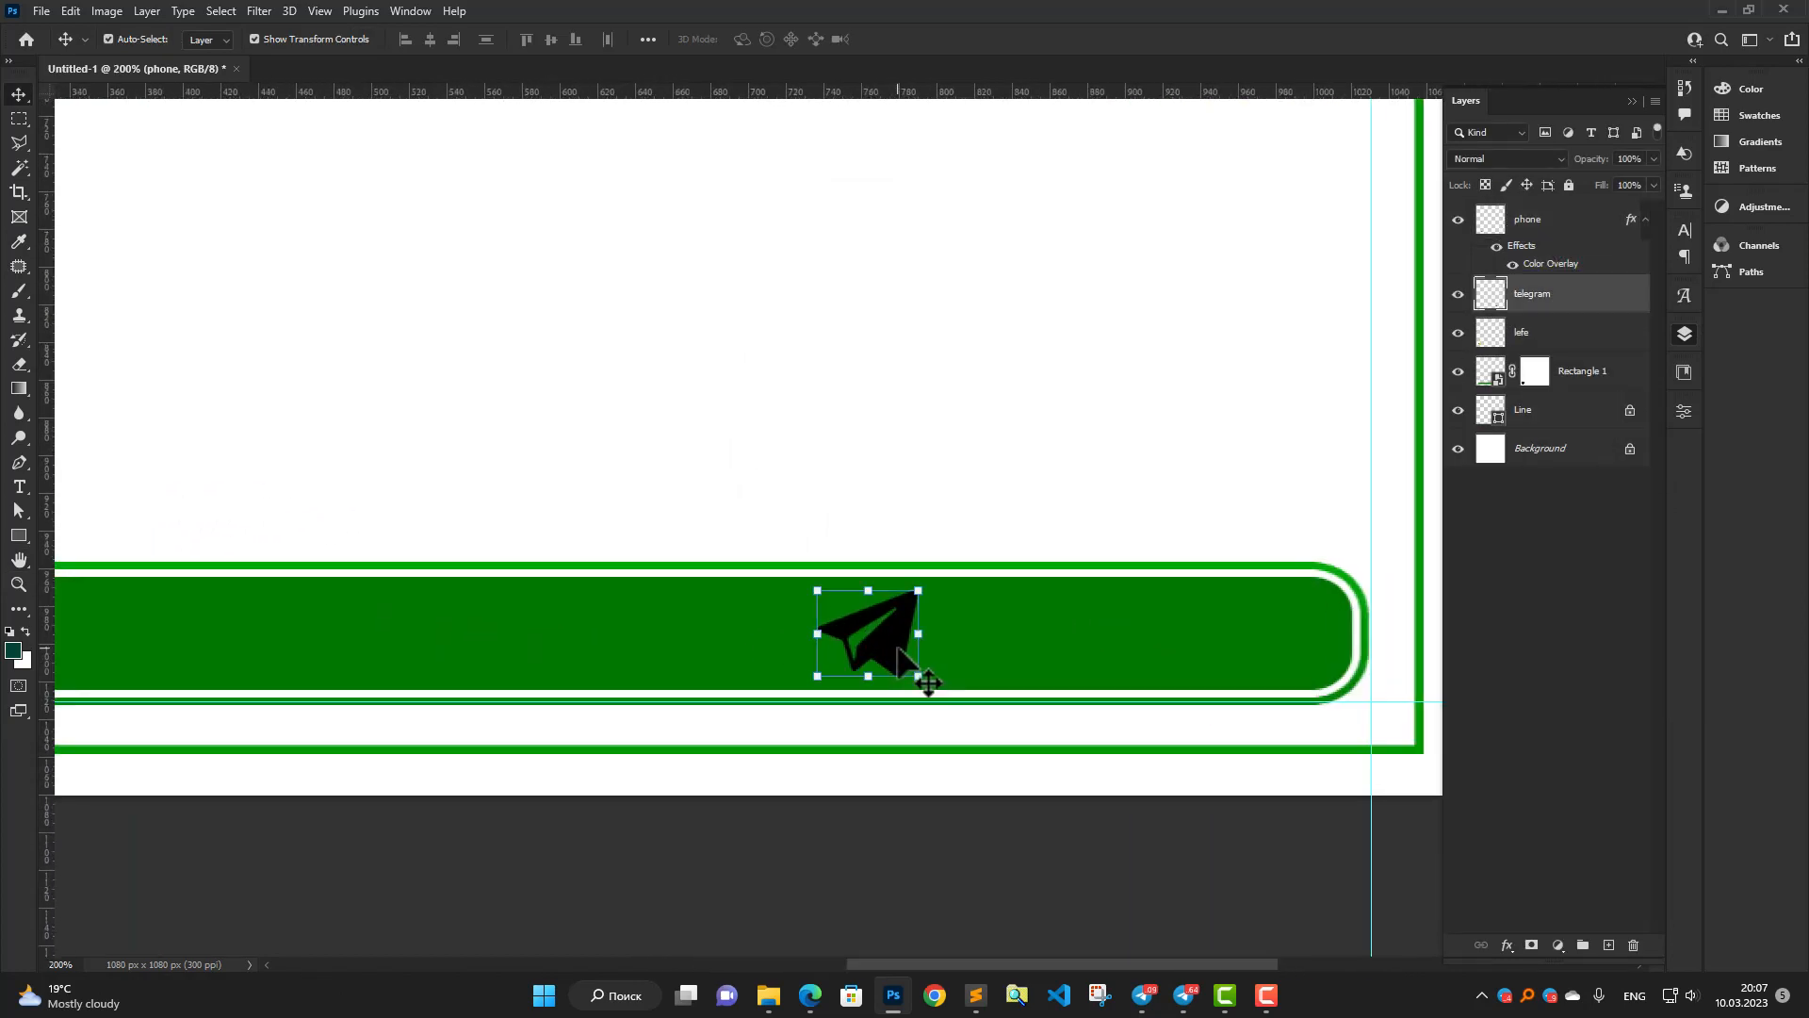
click(1508, 945)
click(1562, 880)
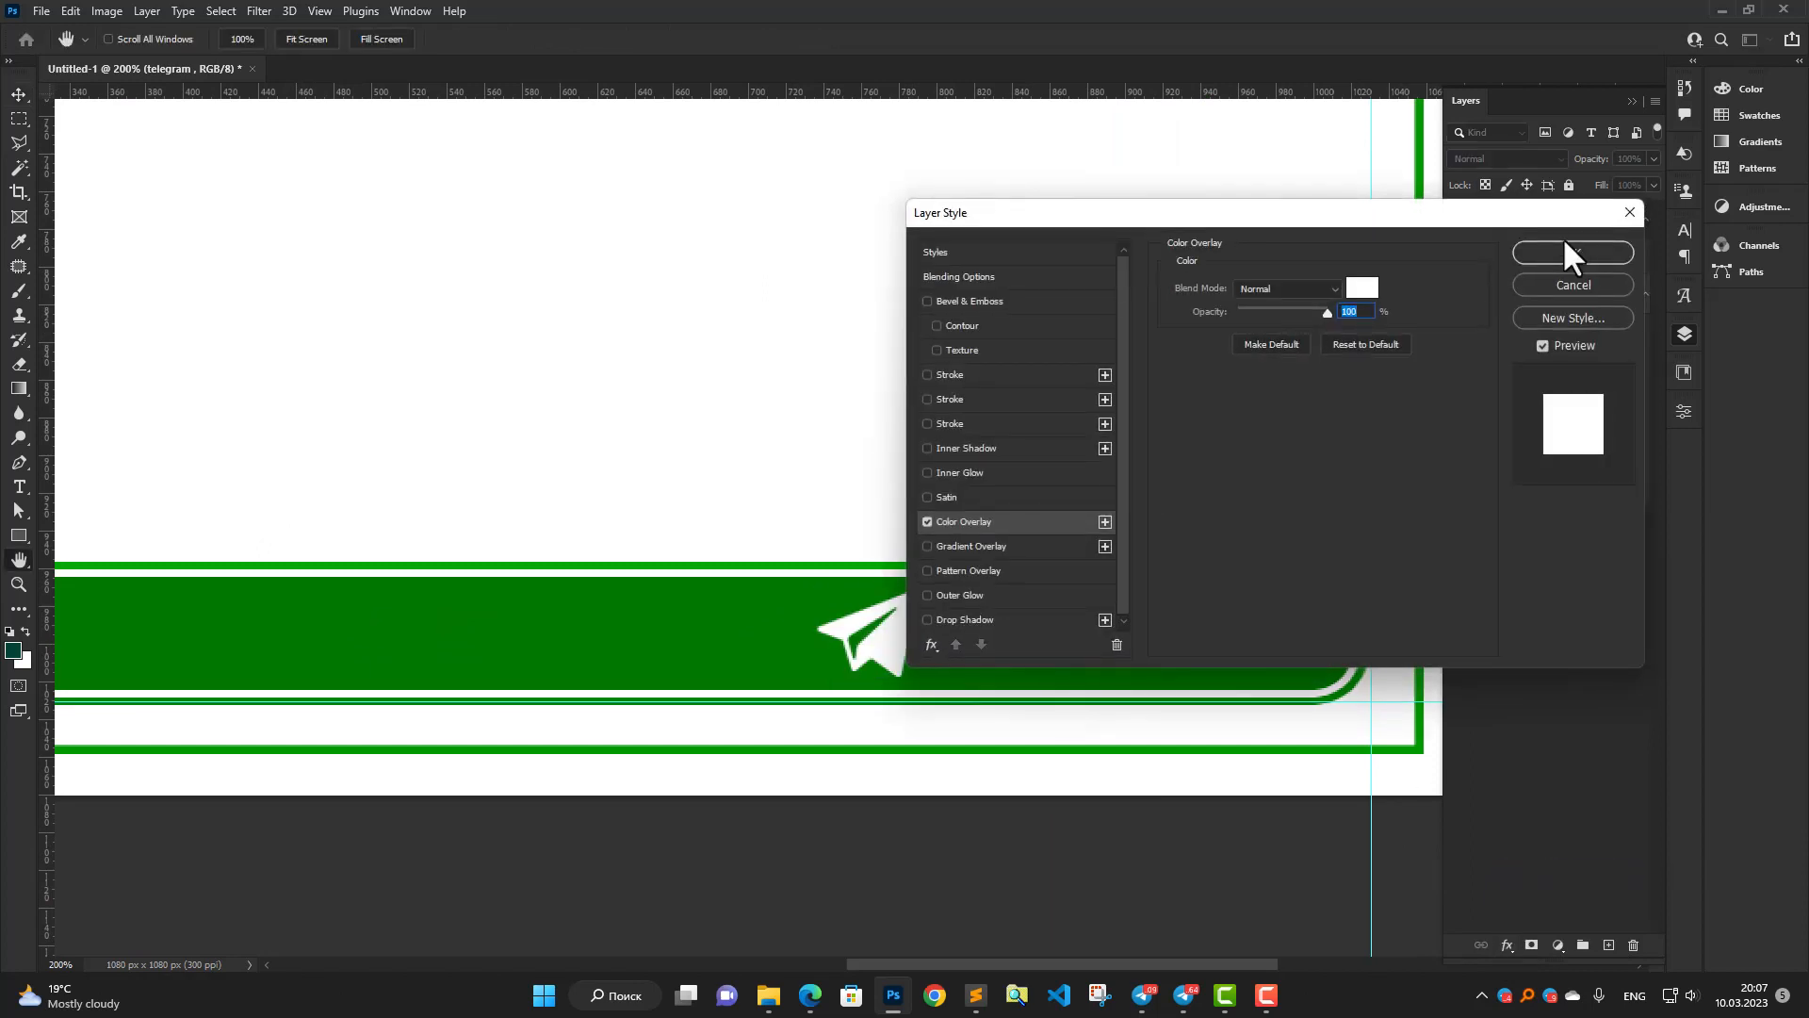
click(1566, 247)
Add a text layer right of the phone icon in the green bar and paste the contact phone number.
scroll(711, 617, down, 1)
drag(711, 617, 864, 630)
scroll(827, 645, up, 1)
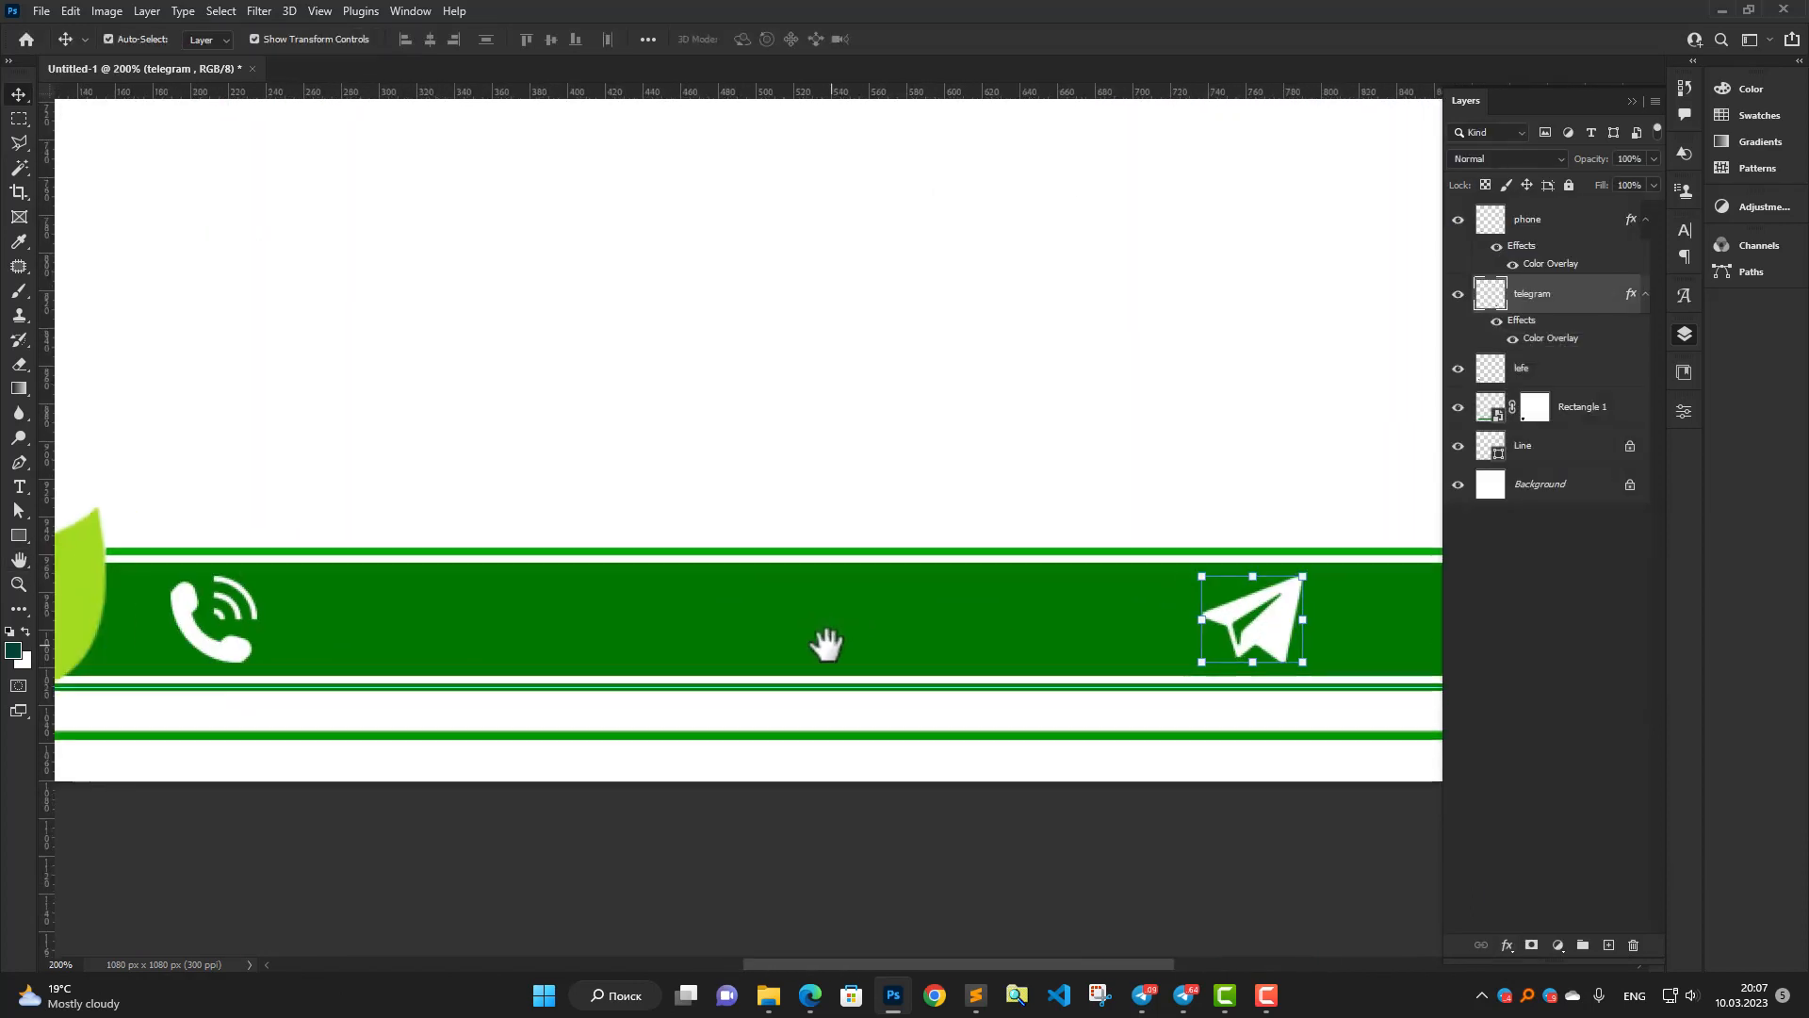
click(253, 680)
scroll(255, 678, up, 1)
drag(371, 630, 604, 678)
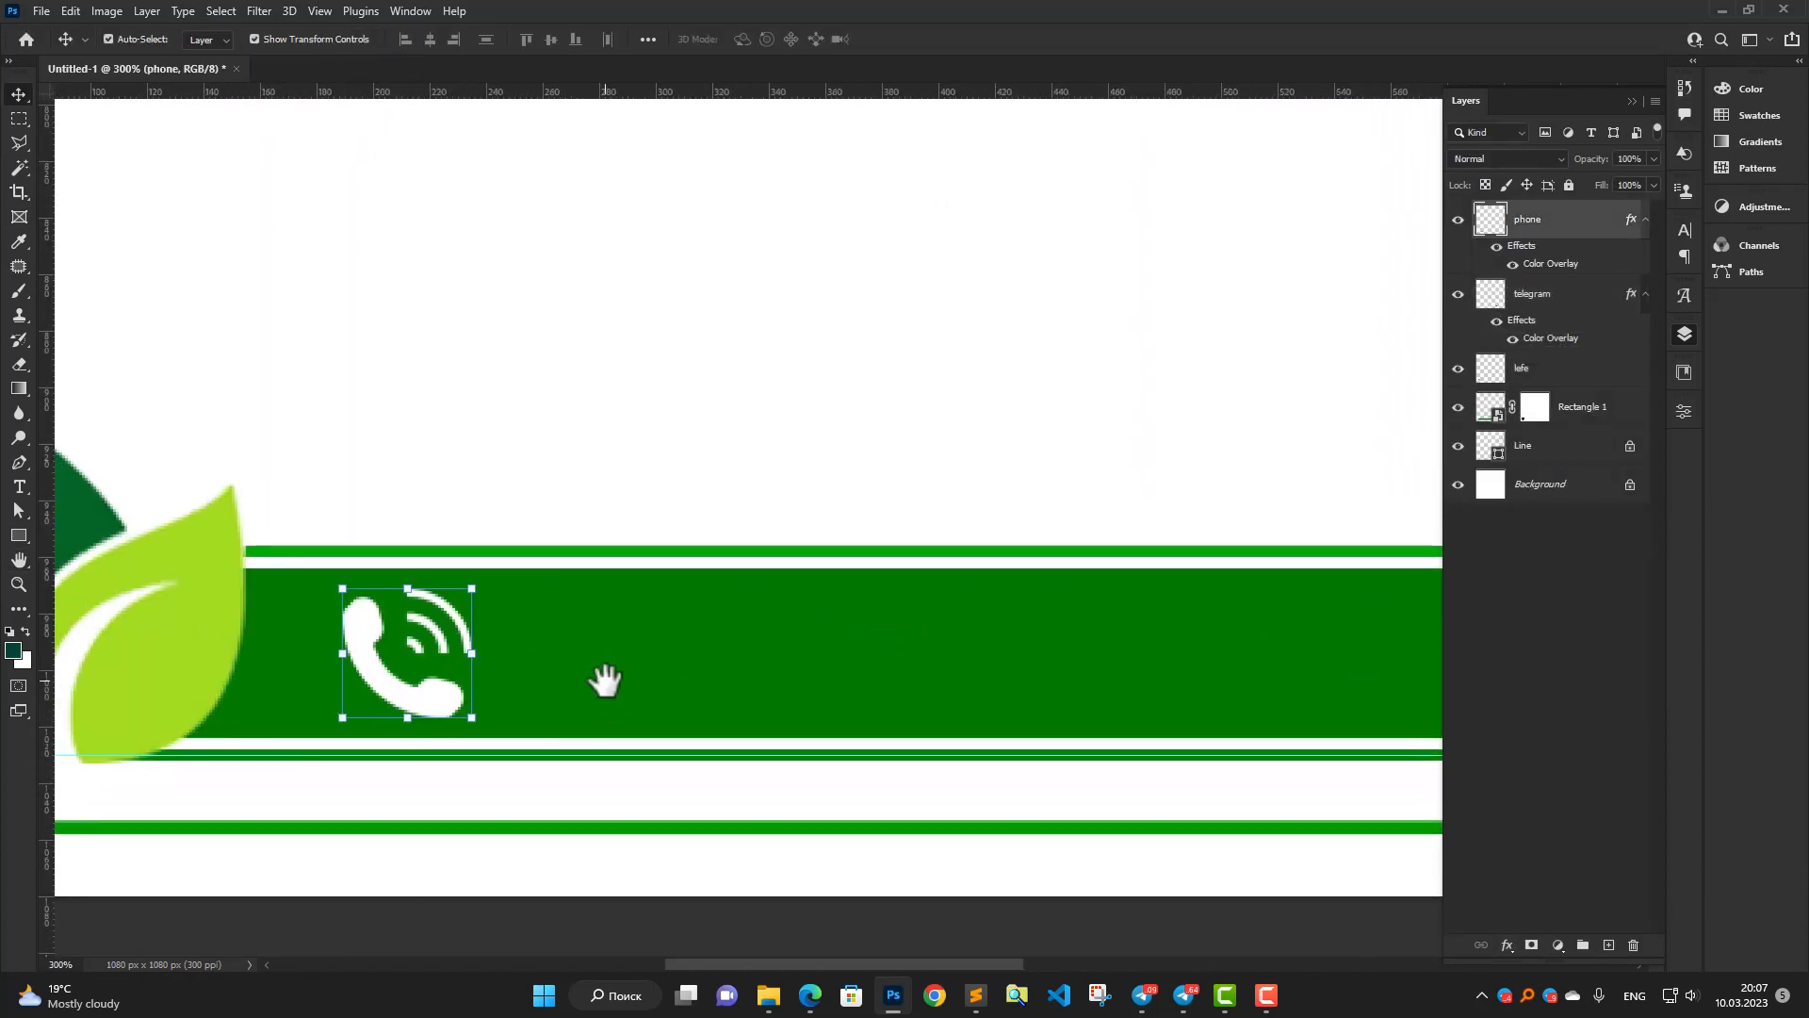
key(t)
click(547, 650)
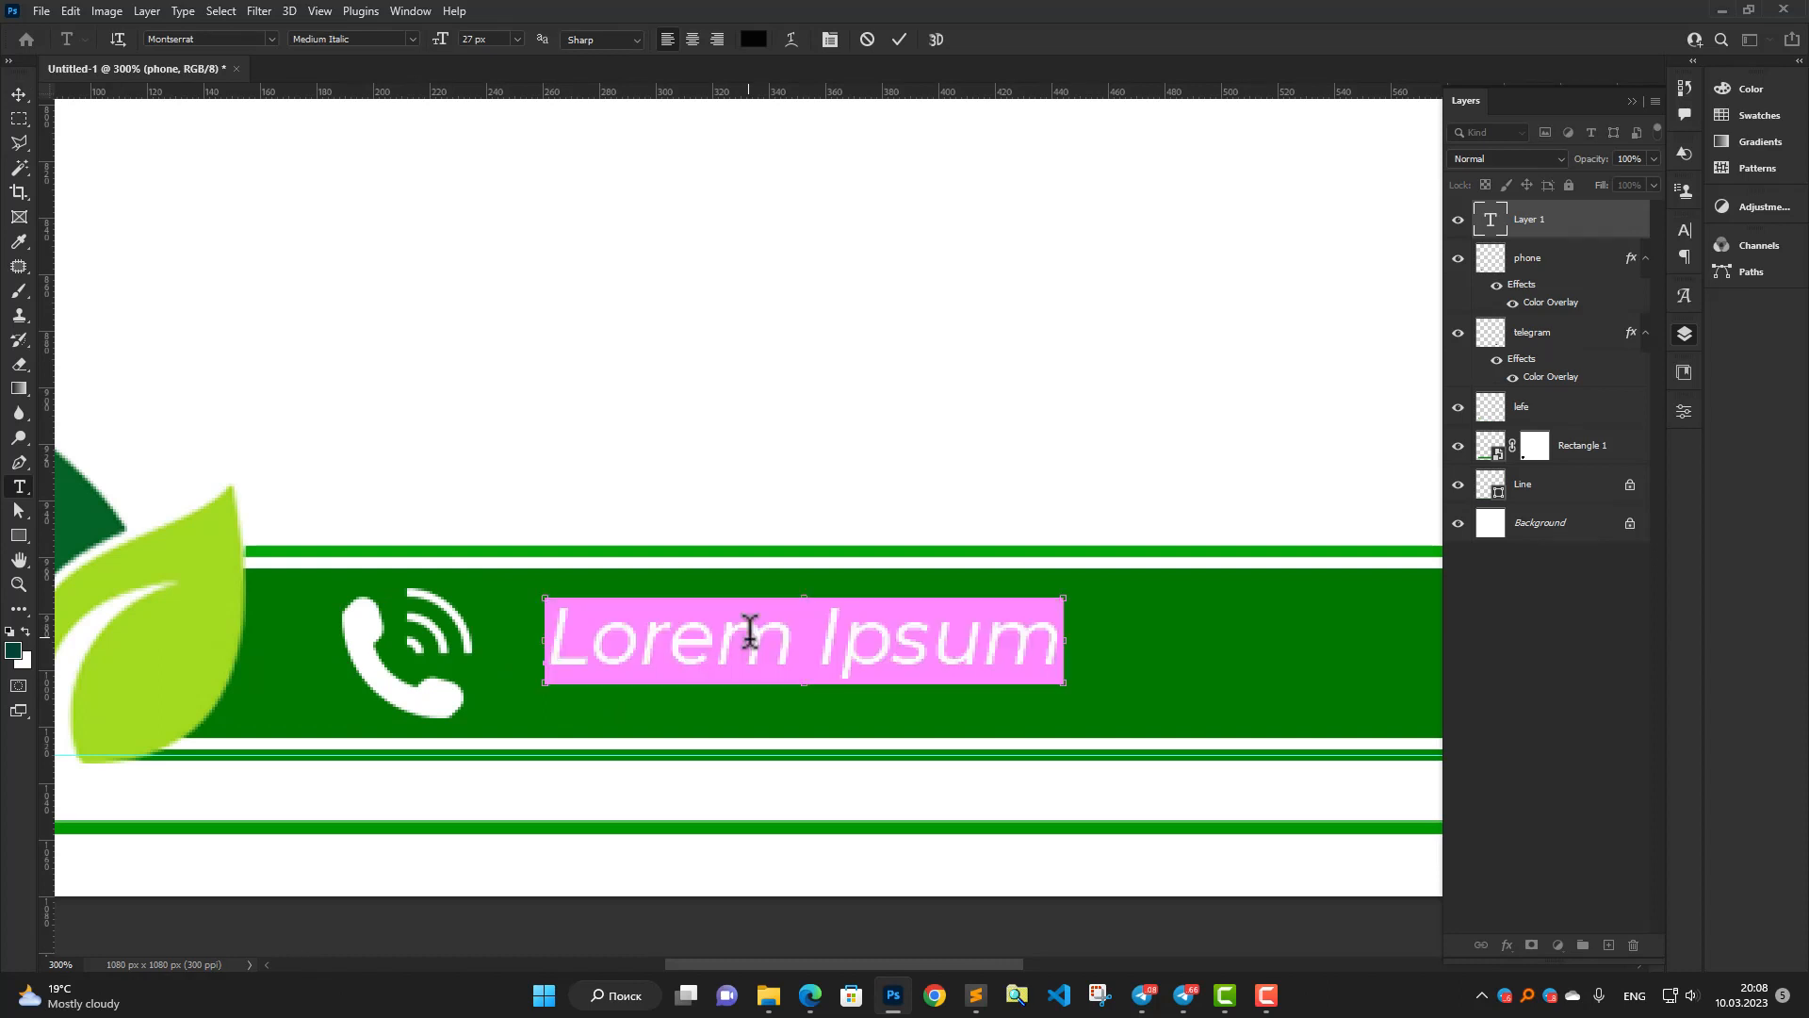
key(ctrl+v)
Set the phone number text to Montserrat SemiBold at 45 px and commit it.
key(ctrl+a)
click(412, 39)
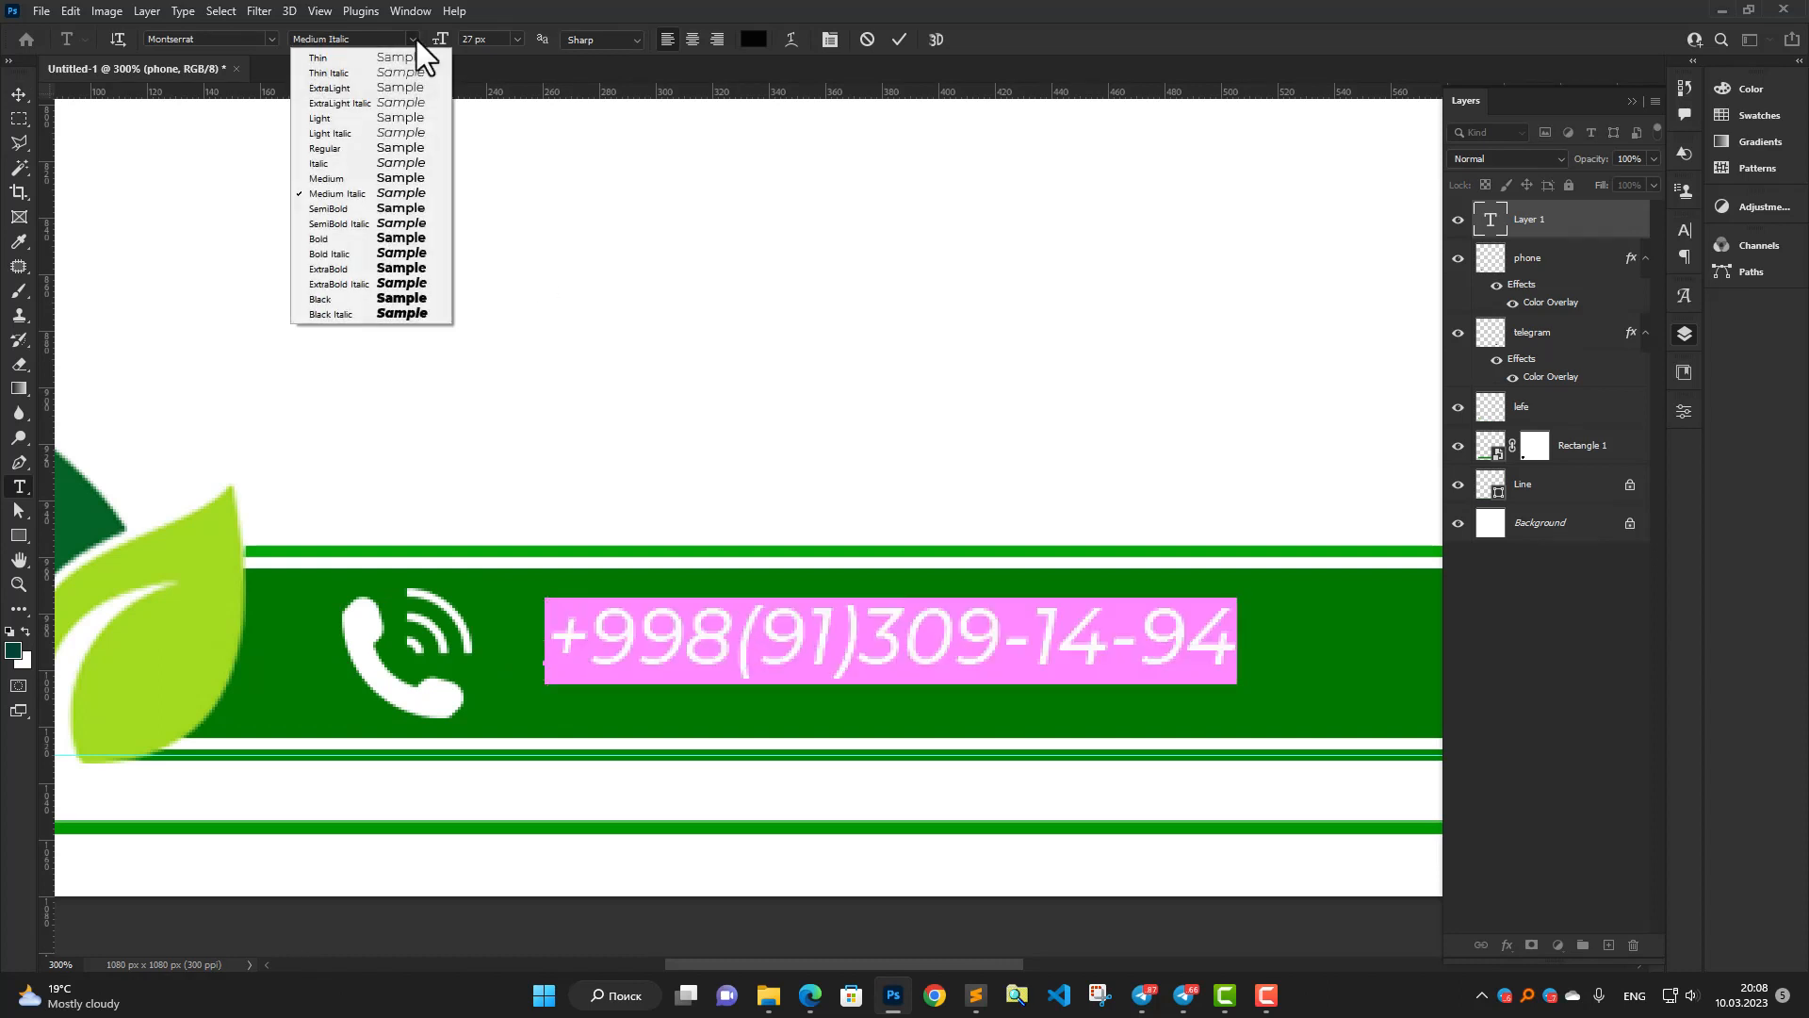
click(394, 208)
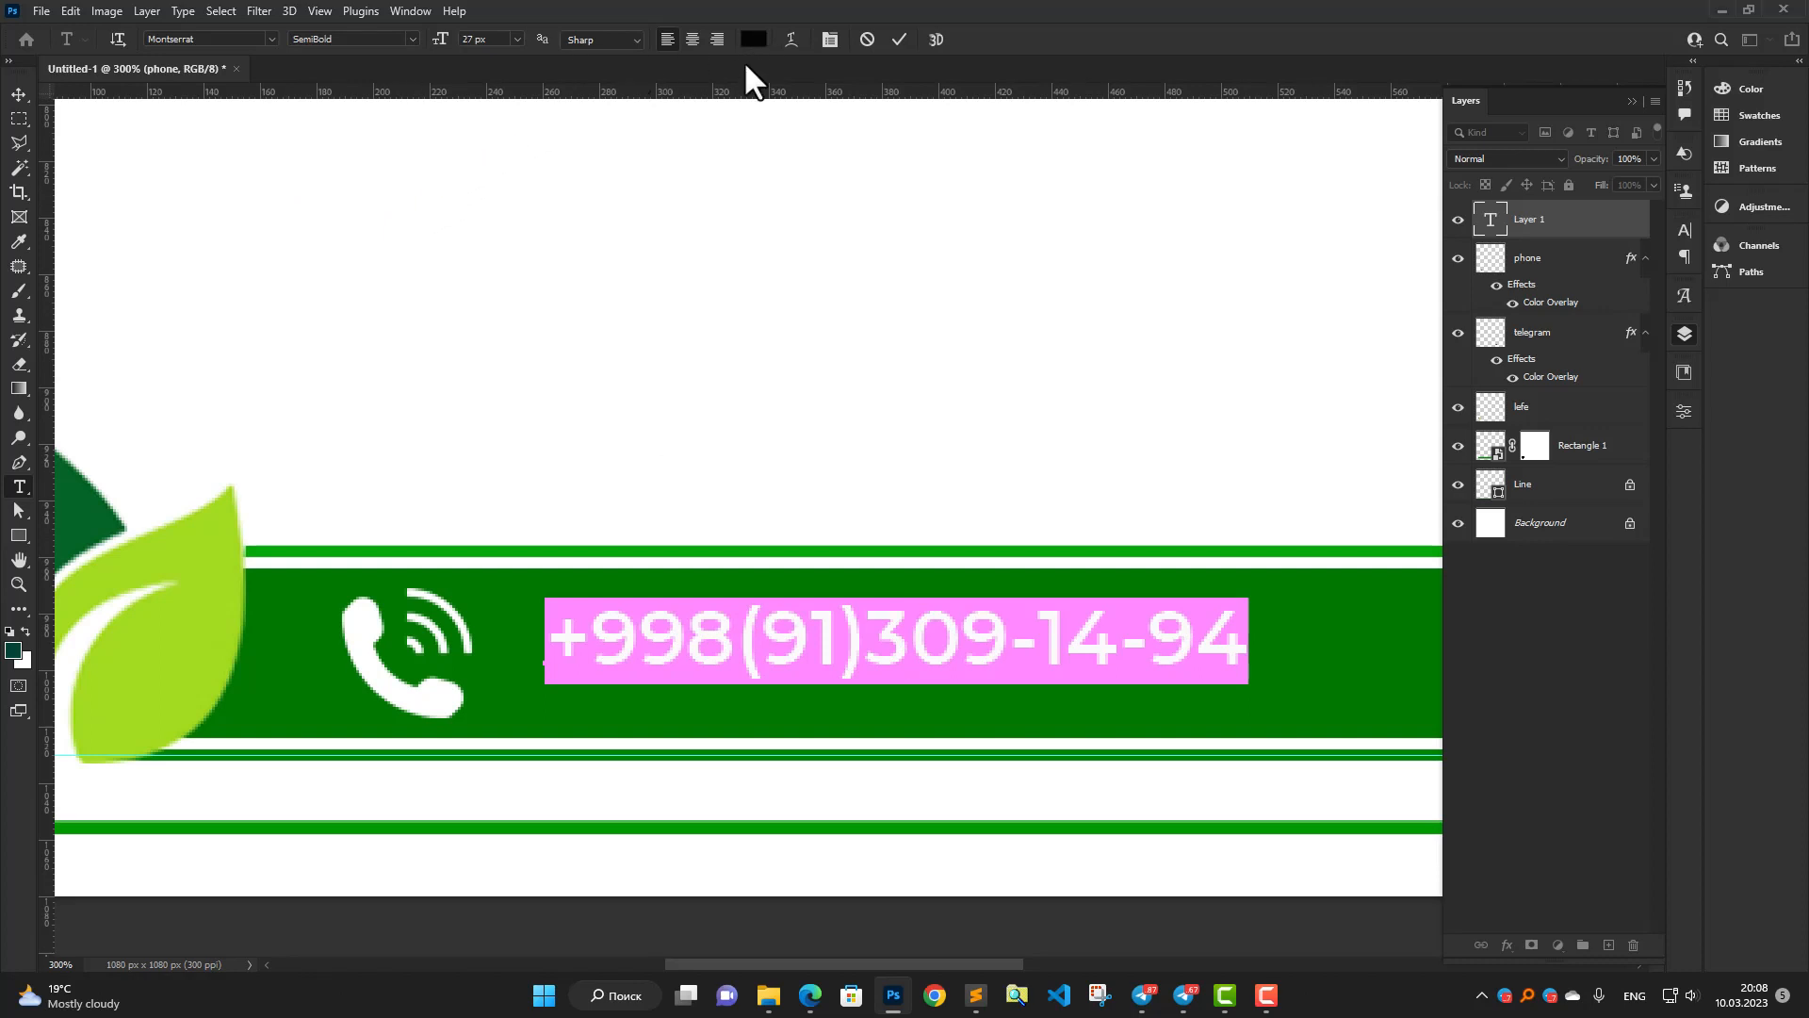
drag(447, 51, 464, 54)
click(891, 34)
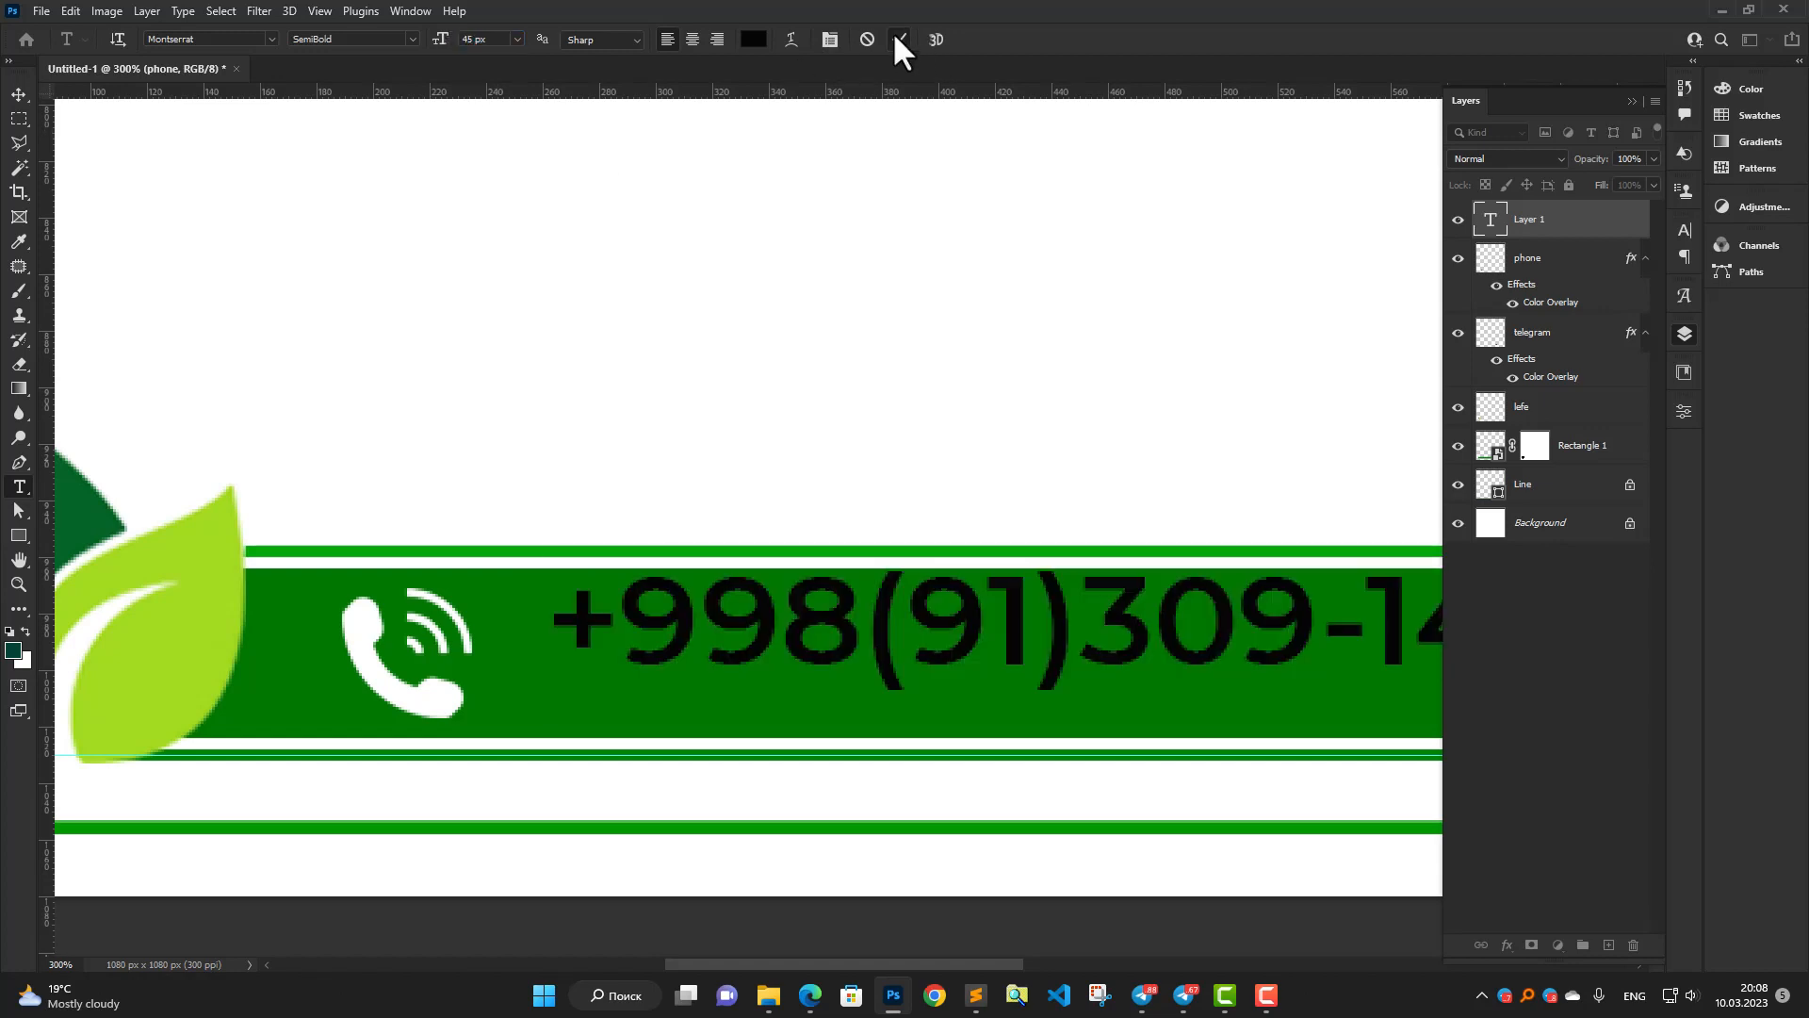
Set the font size of the whole phone number text to 30 px.
scroll(675, 642, down, 3)
drag(677, 642, 684, 704)
scroll(443, 641, down, 2)
key(ctrl+a)
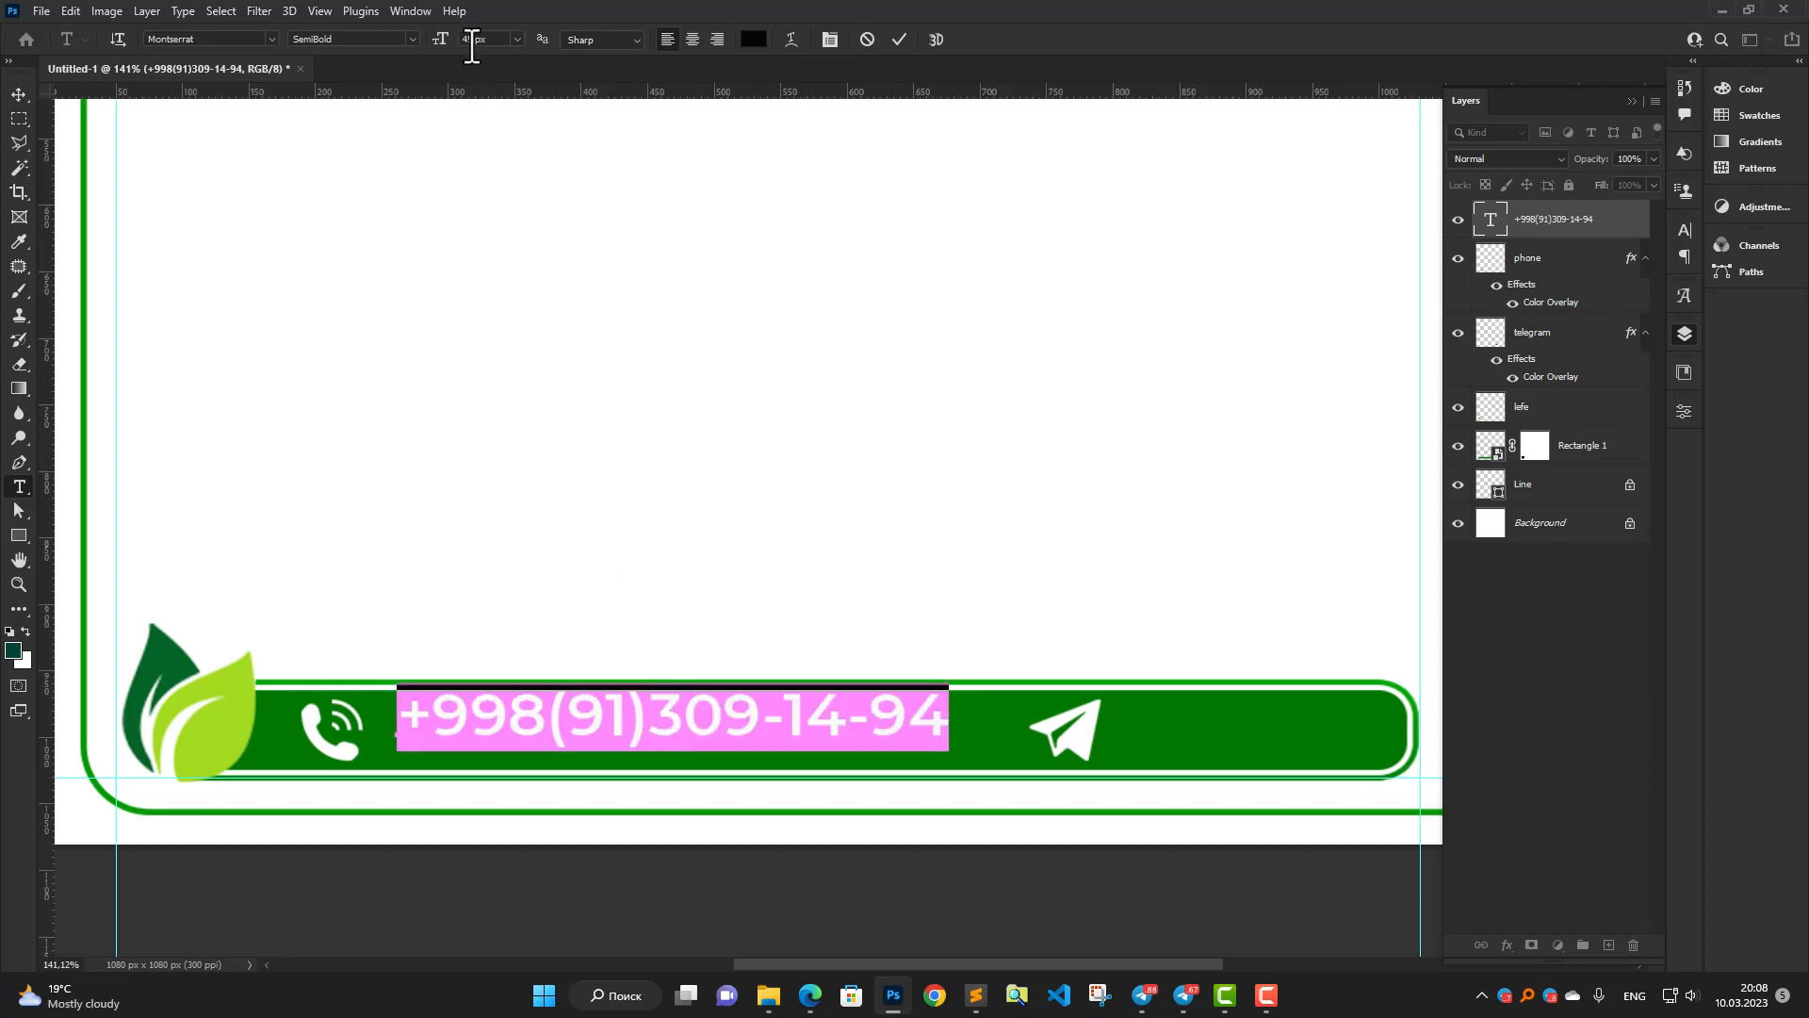
click(474, 38)
text(30)
key(Return)
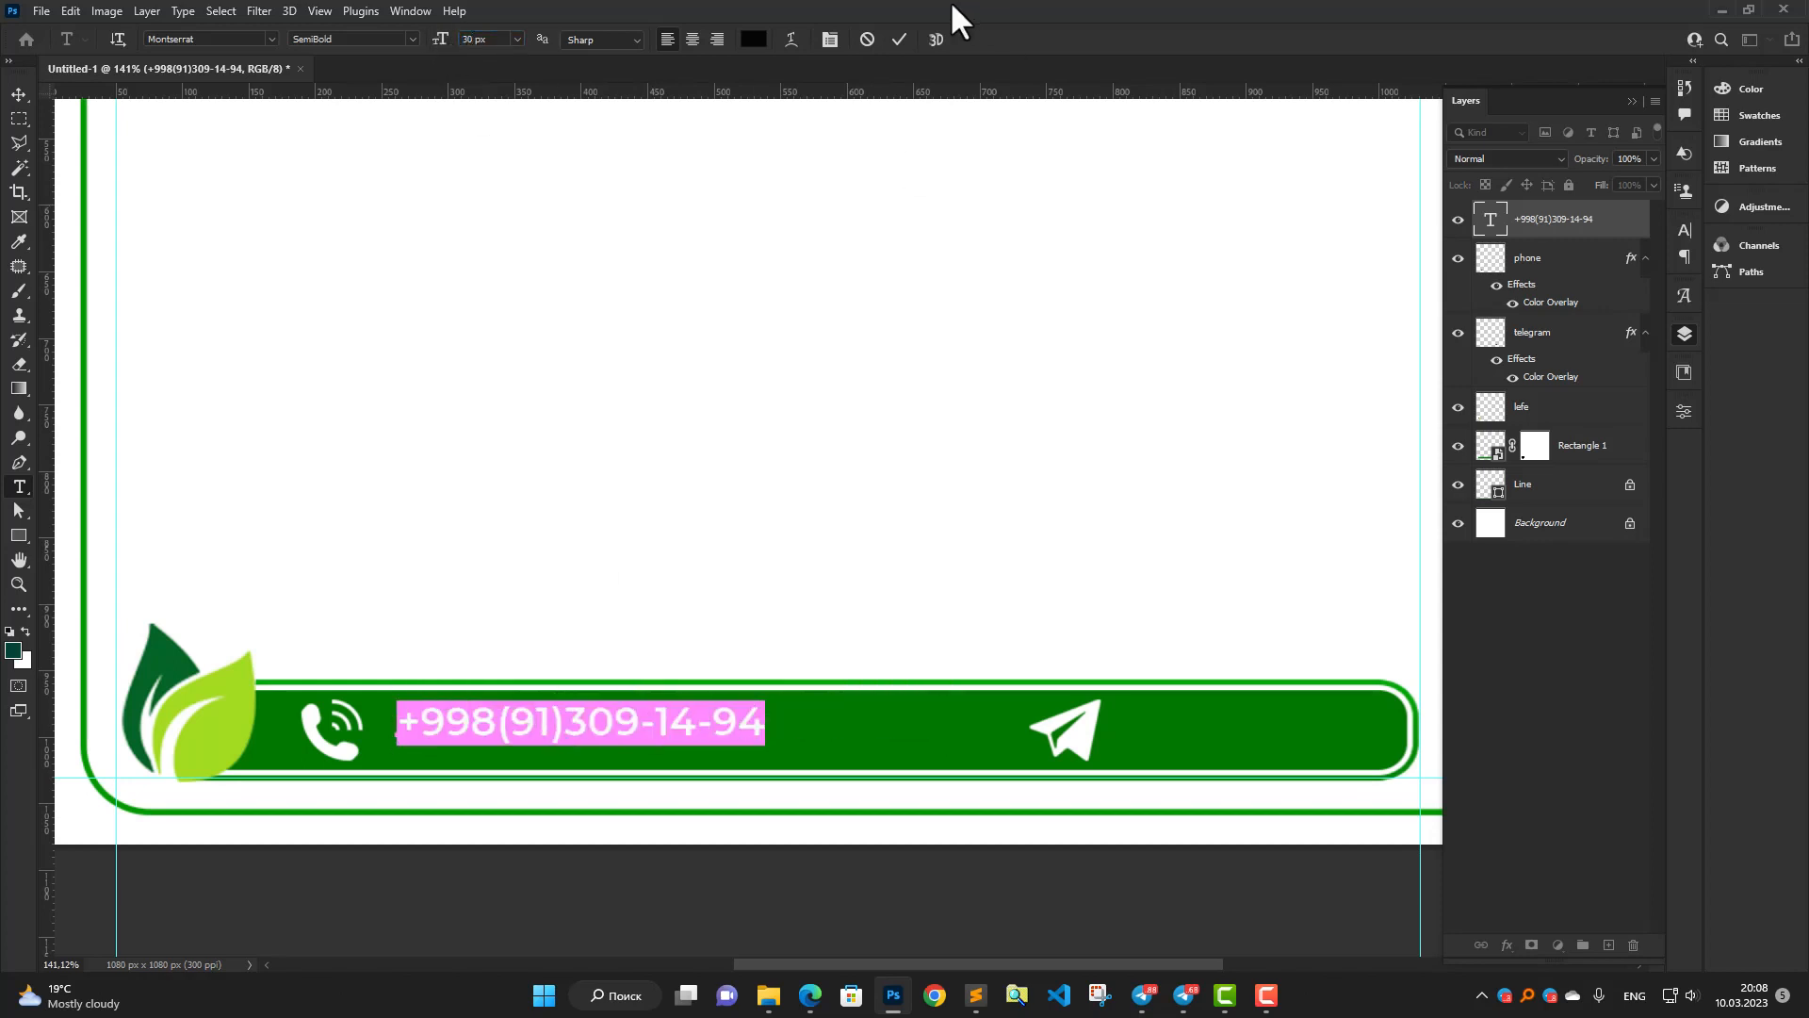
Commit the phone number text and move it slightly down so it sits vertically centred in the green bar.
click(900, 39)
scroll(576, 714, up, 2)
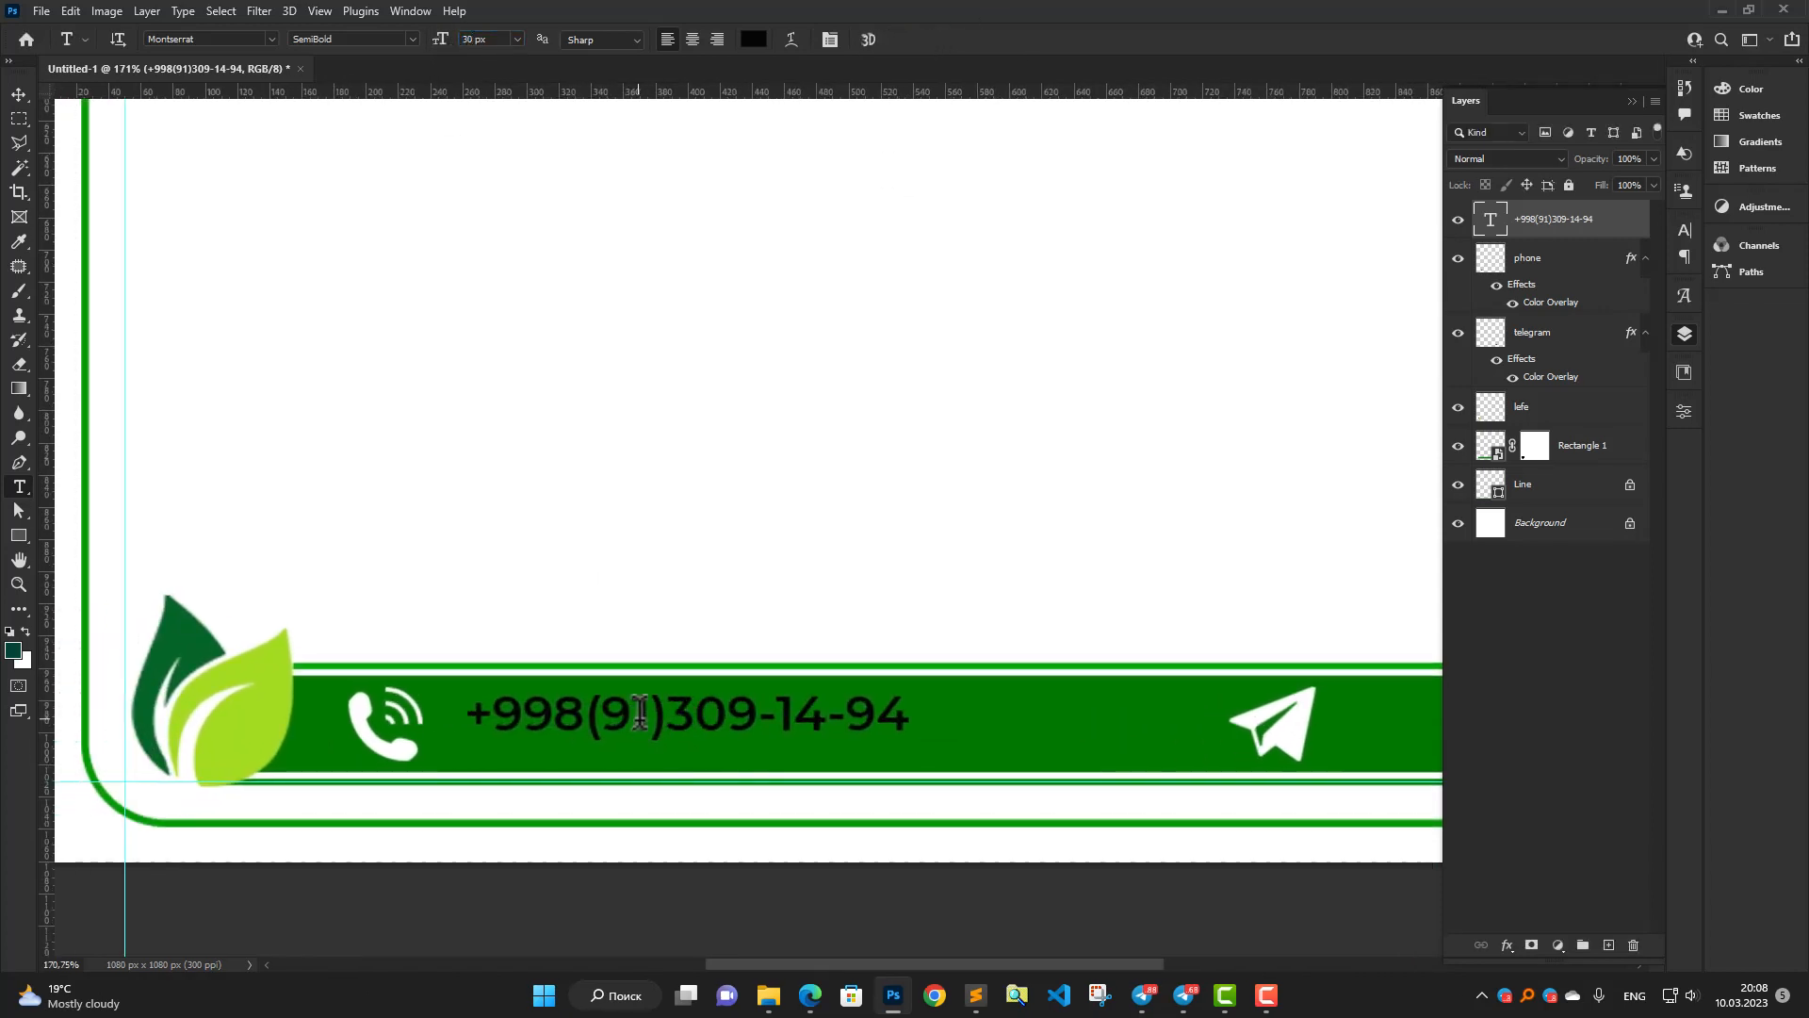
key(v)
drag(643, 729, 637, 737)
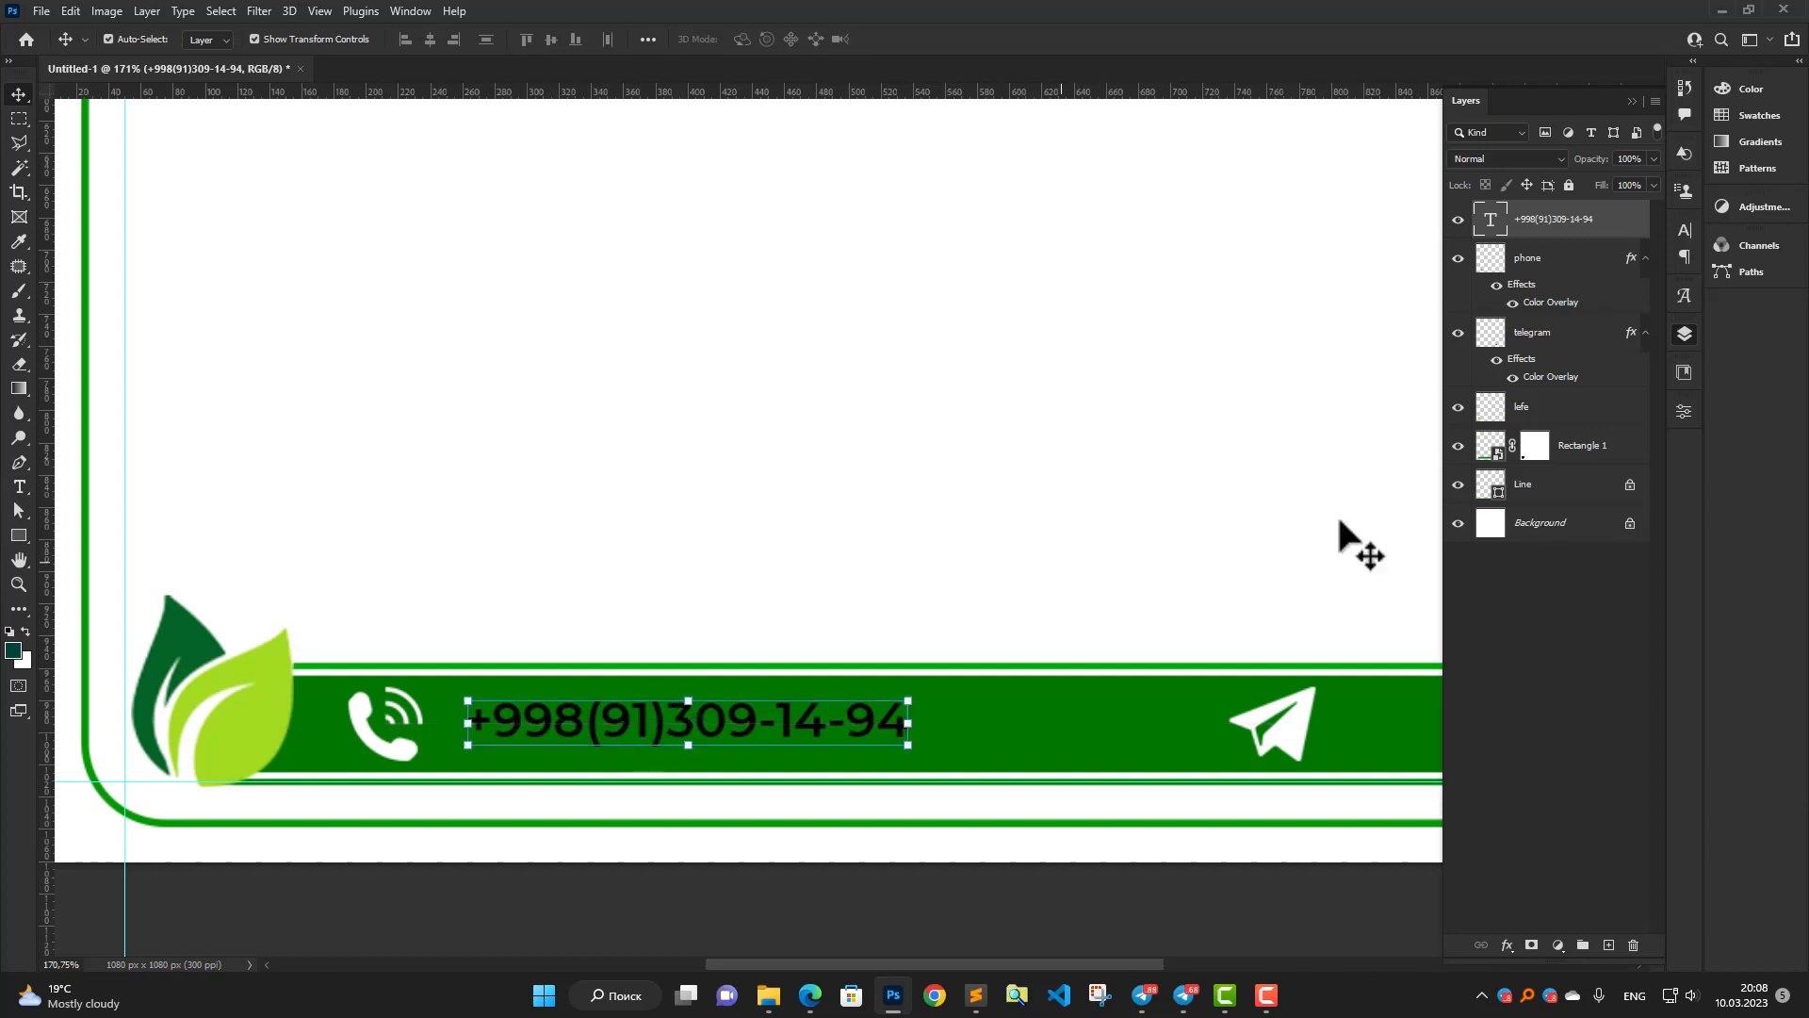
Set the text colour of the phone number layer to white.
click(1684, 230)
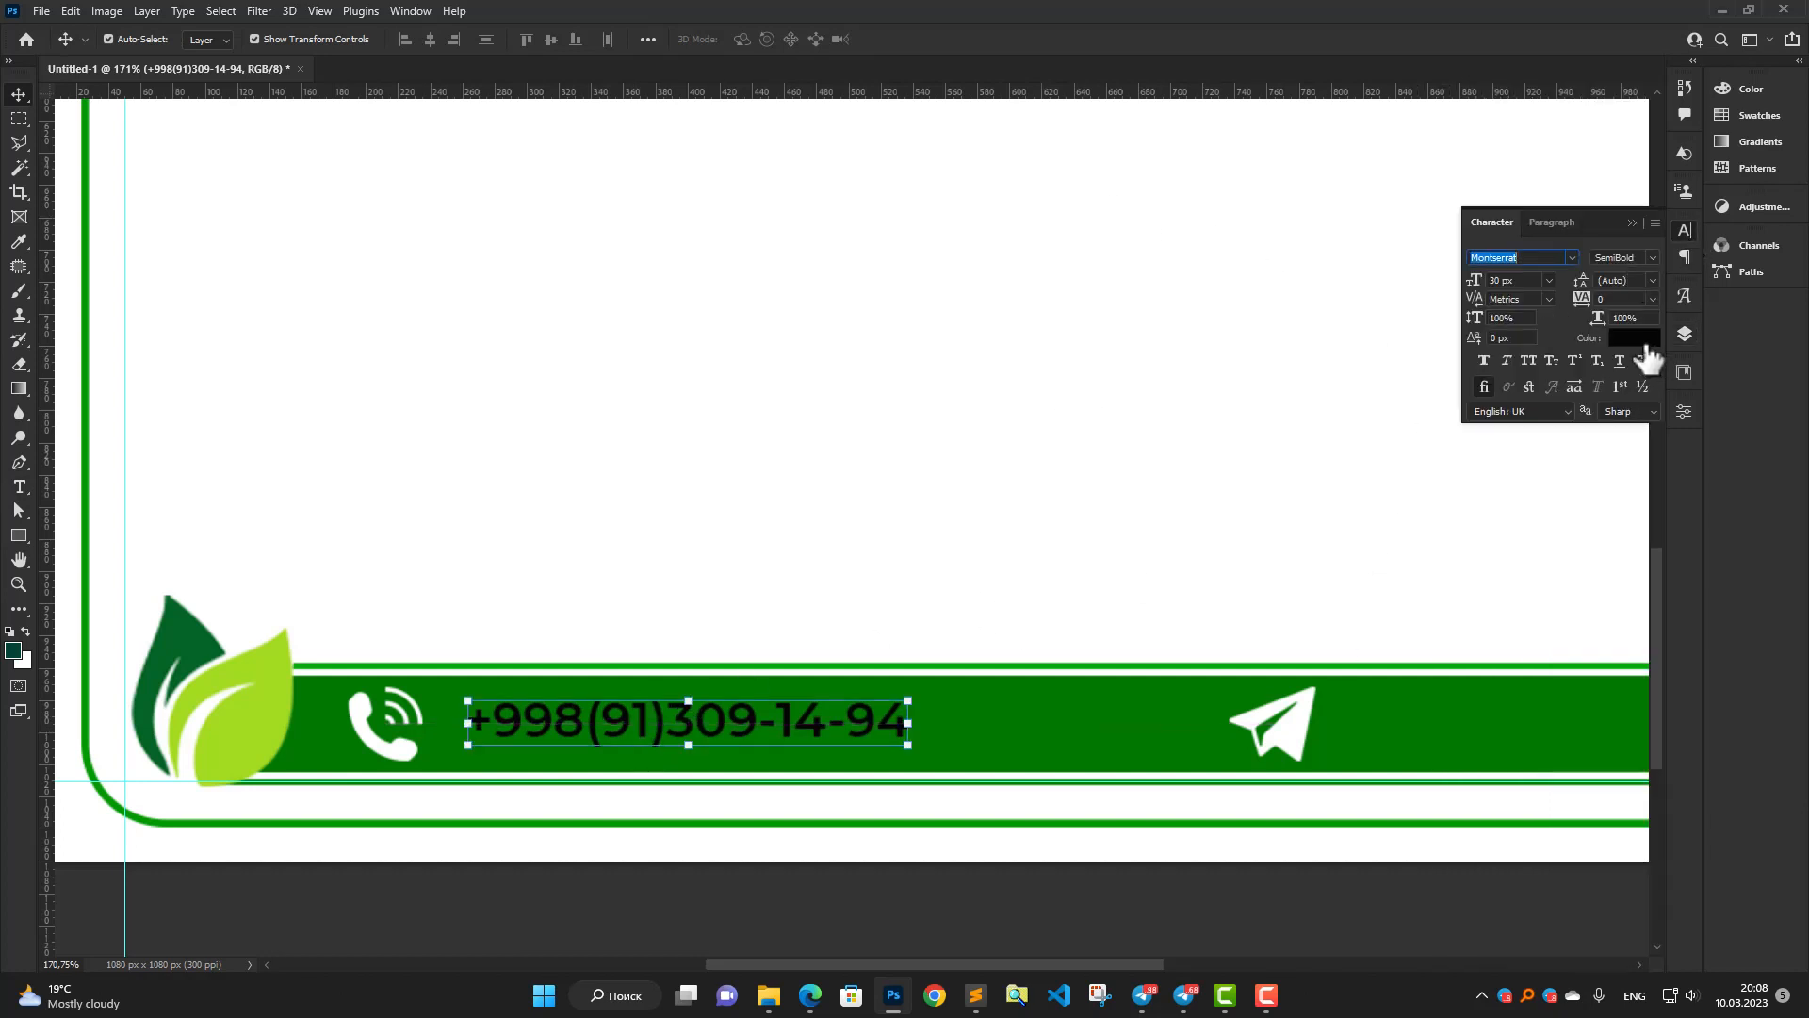
click(1635, 337)
click(1472, 467)
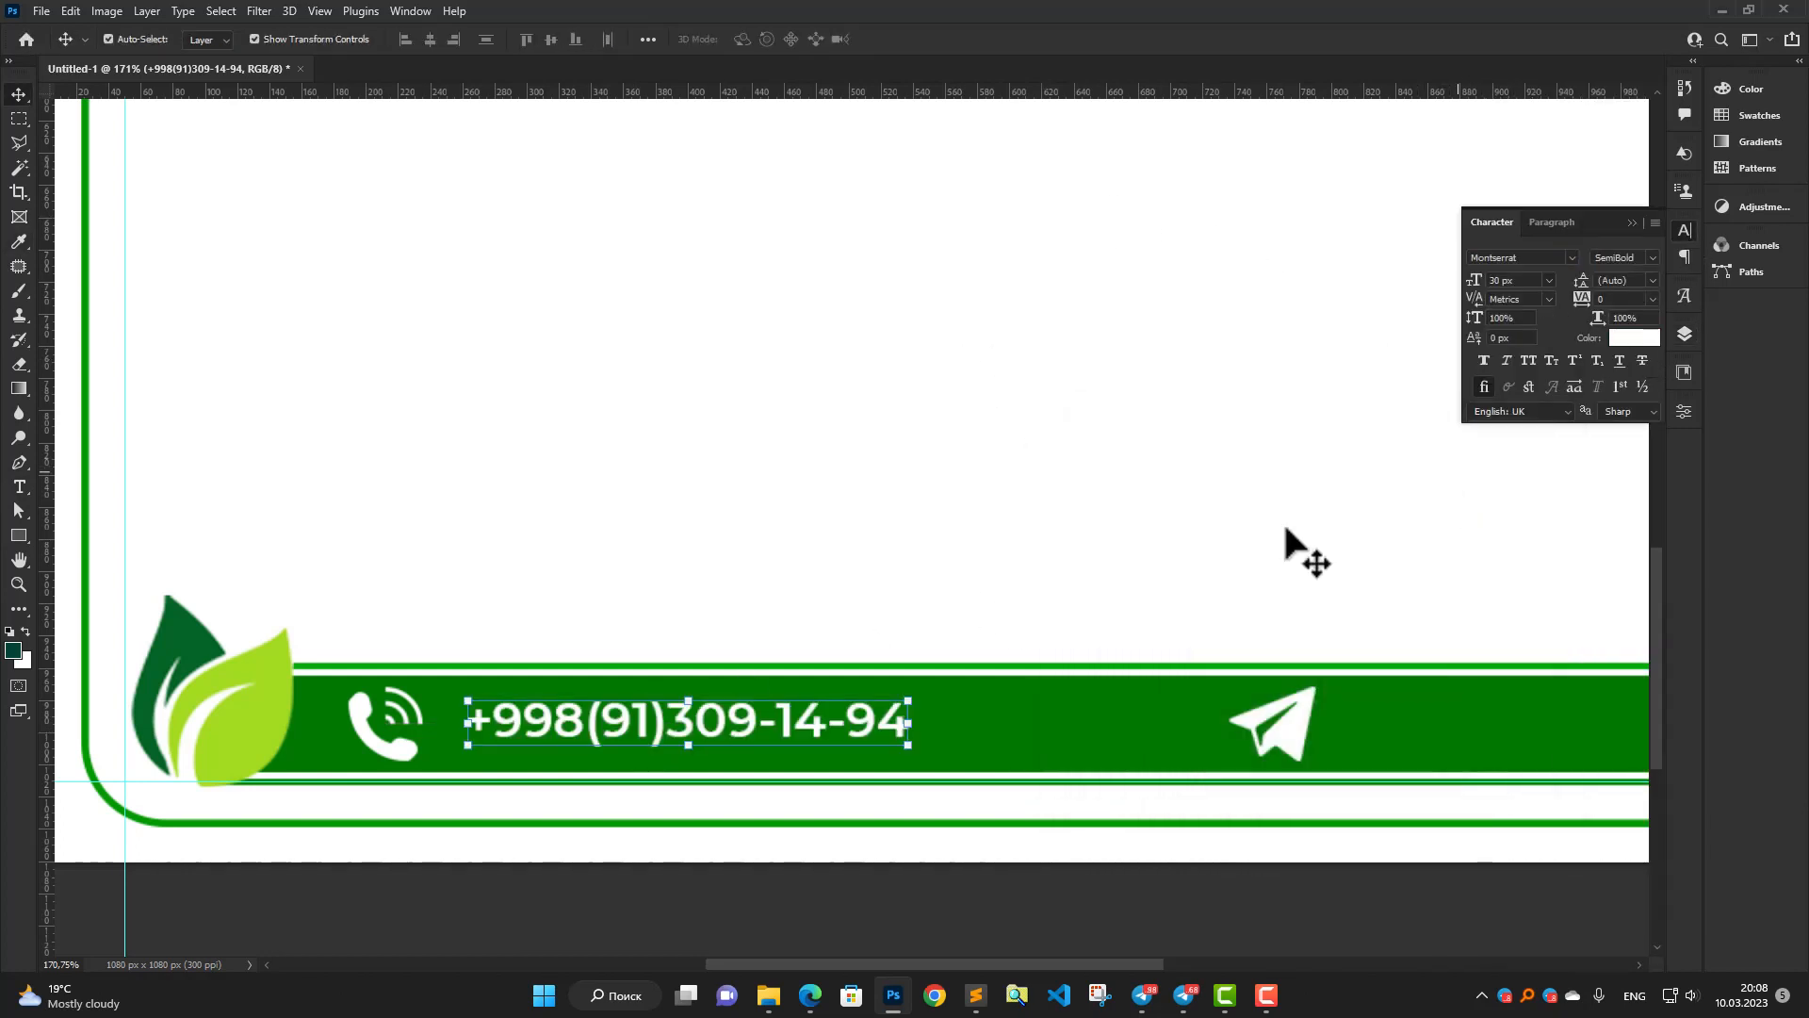
Move the Telegram icon horizontally along the green bar, closer to the phone number text.
scroll(800, 678, down, 5)
scroll(877, 688, up, 5)
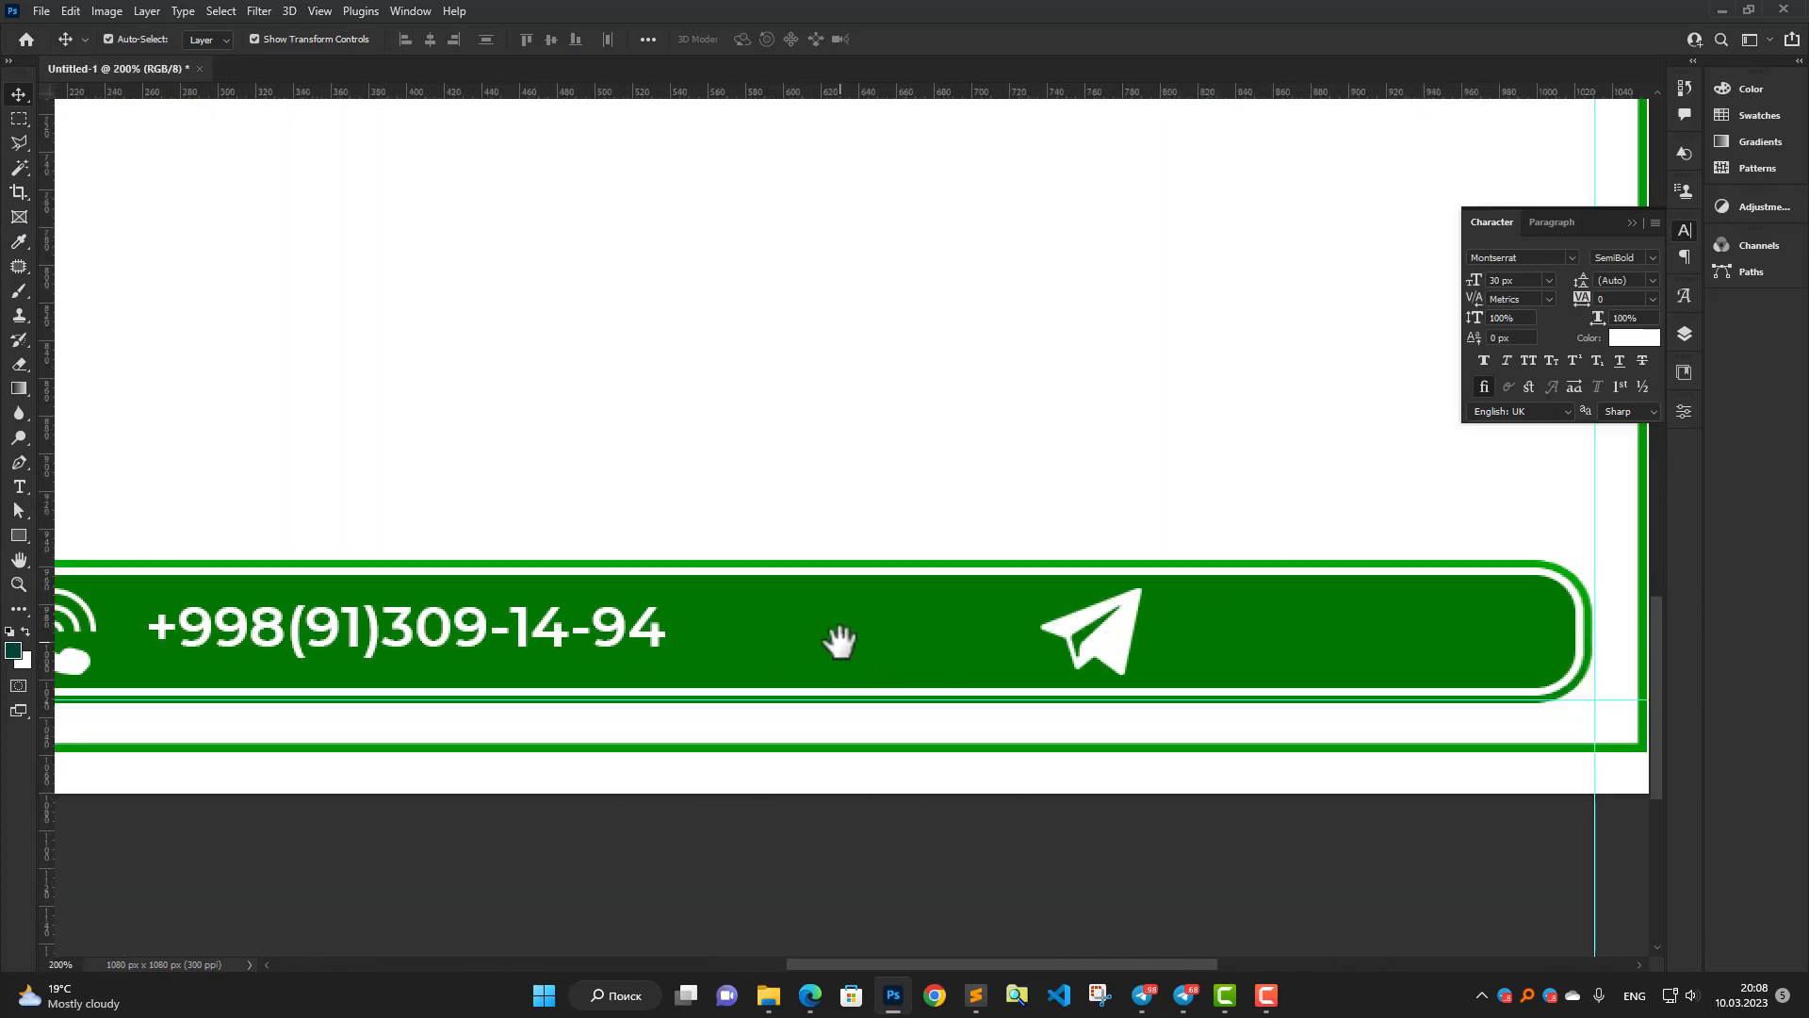
drag(1027, 692, 829, 694)
scroll(829, 695, down, 3)
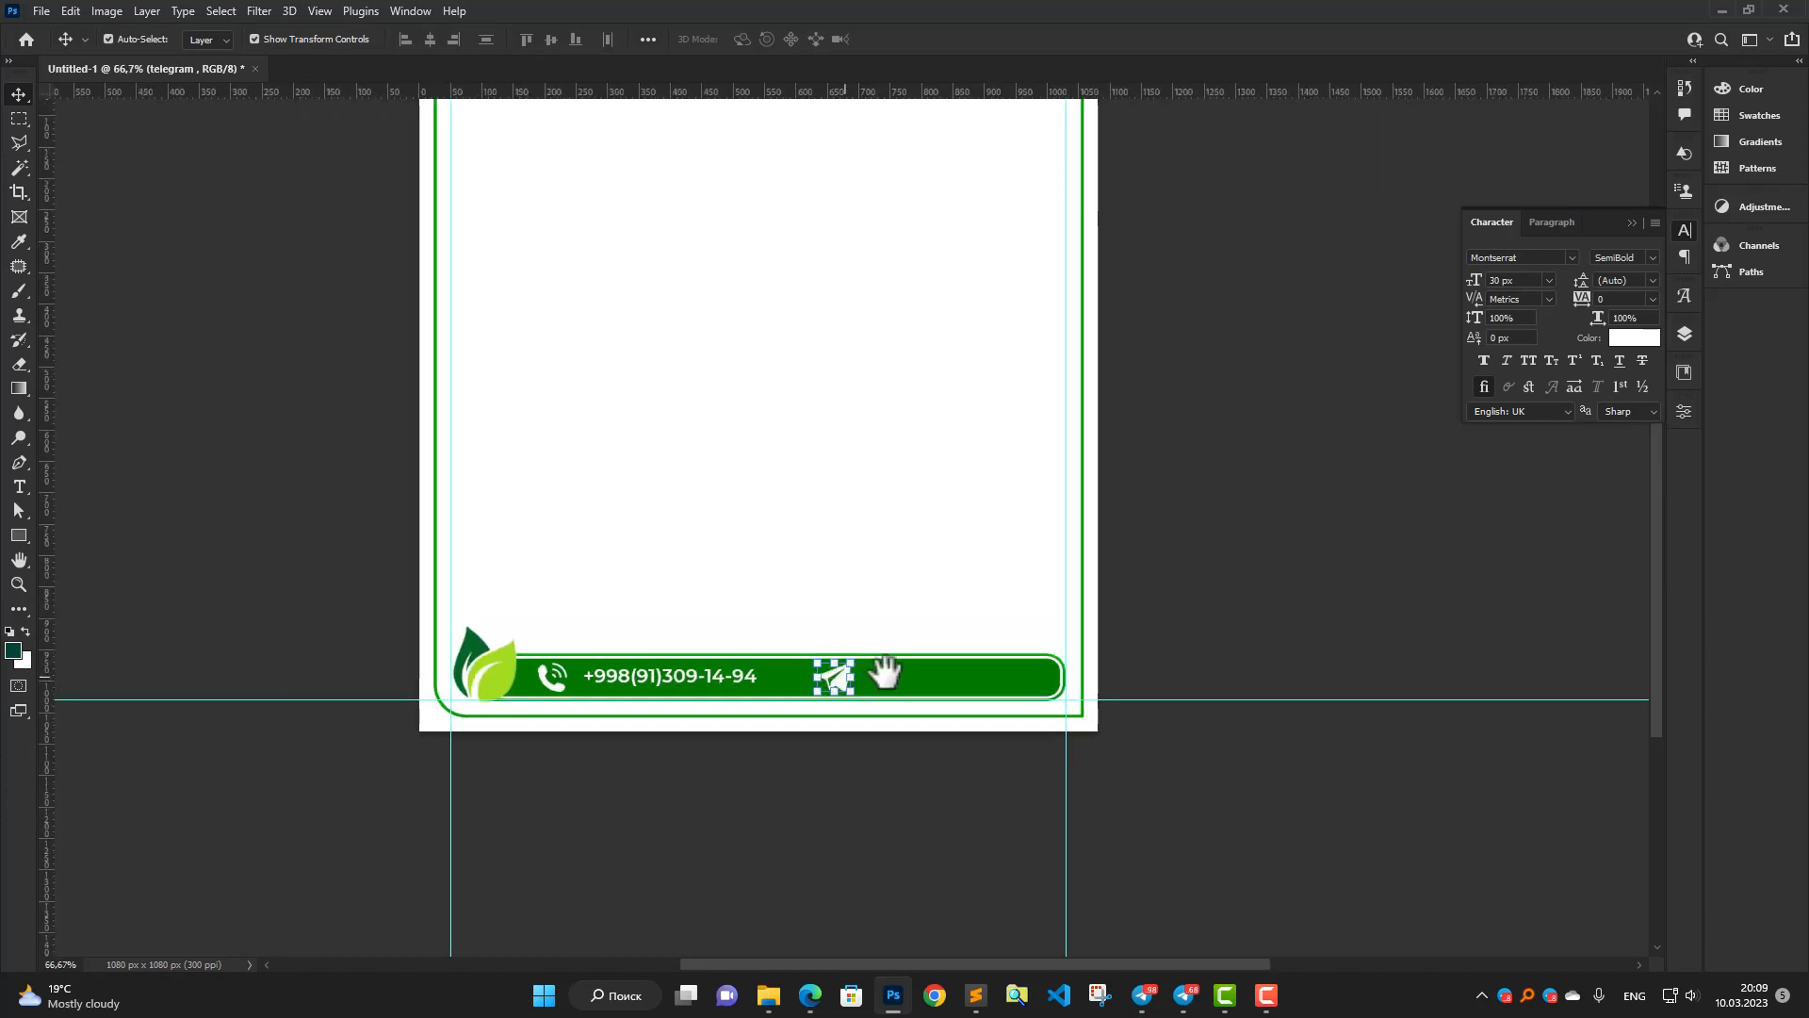
click(1028, 683)
scroll(834, 674, up, 1)
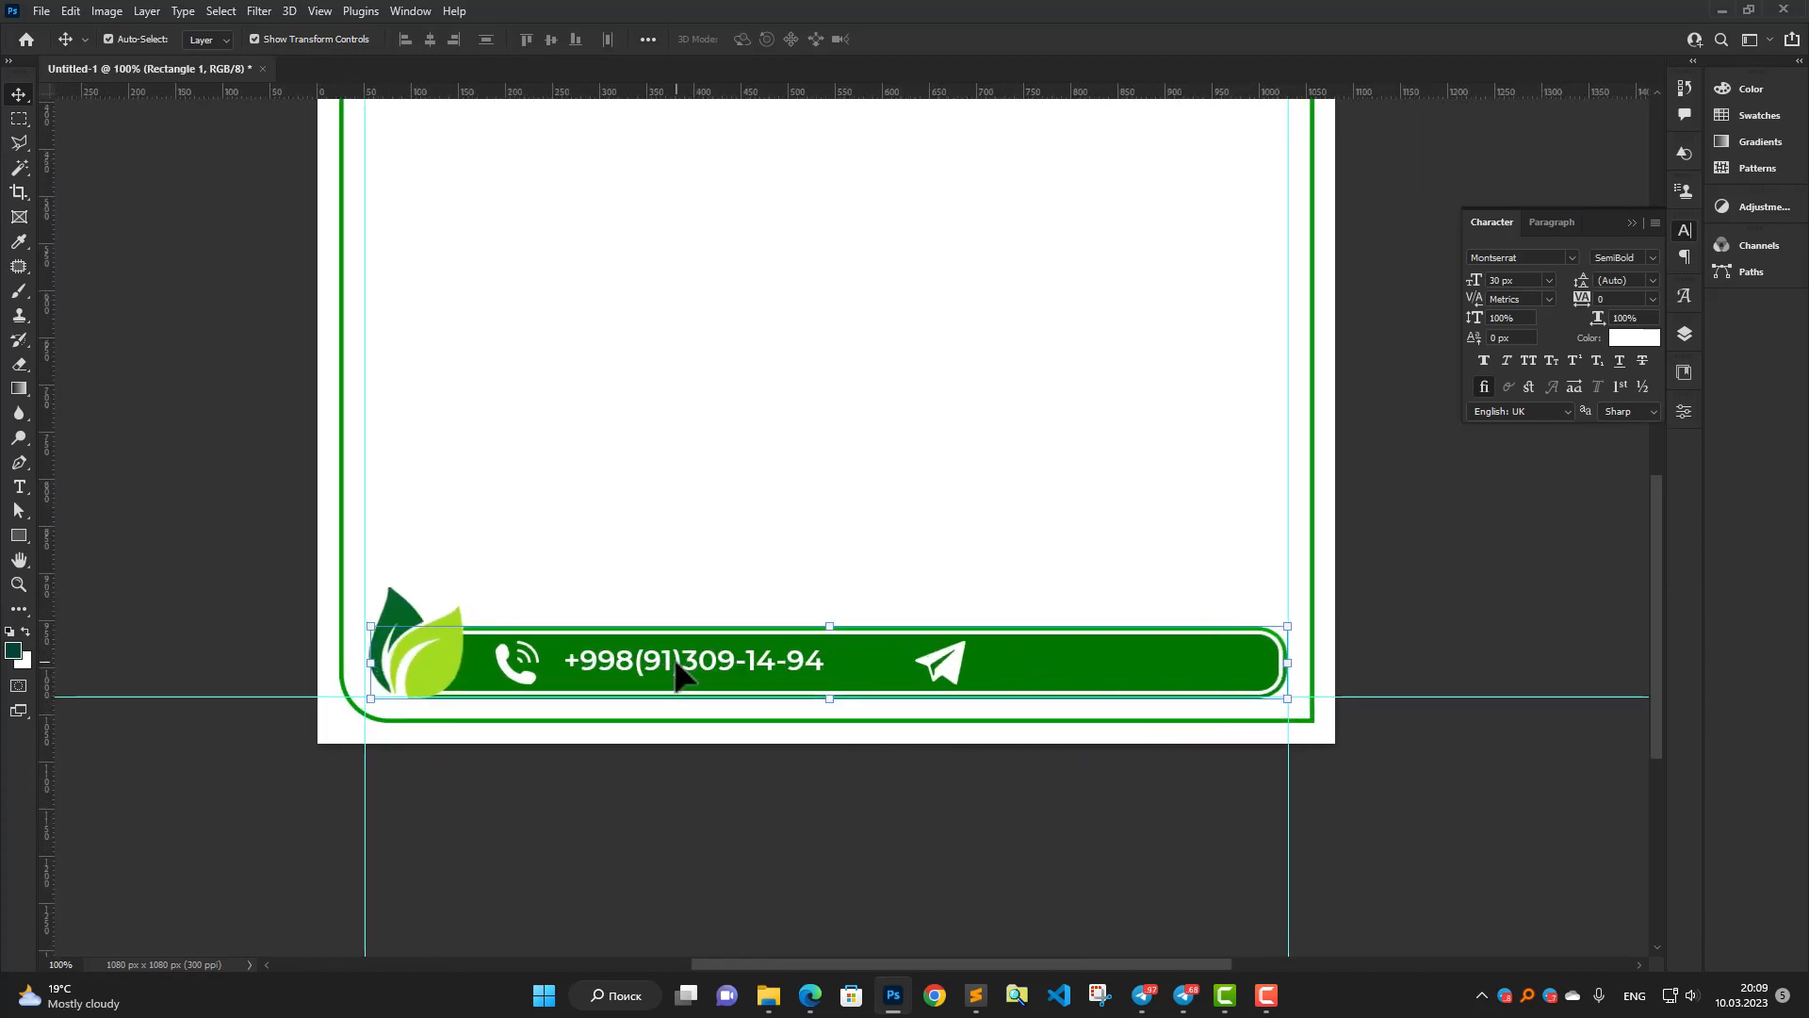
Nudge the phone number text left toward the phone icon and move the Telegram icon a little further left.
click(678, 670)
key(Left)
key(Left)
key(Left)
key(Left)
key(Left)
key(Left)
key(Left)
key(Left)
key(Left)
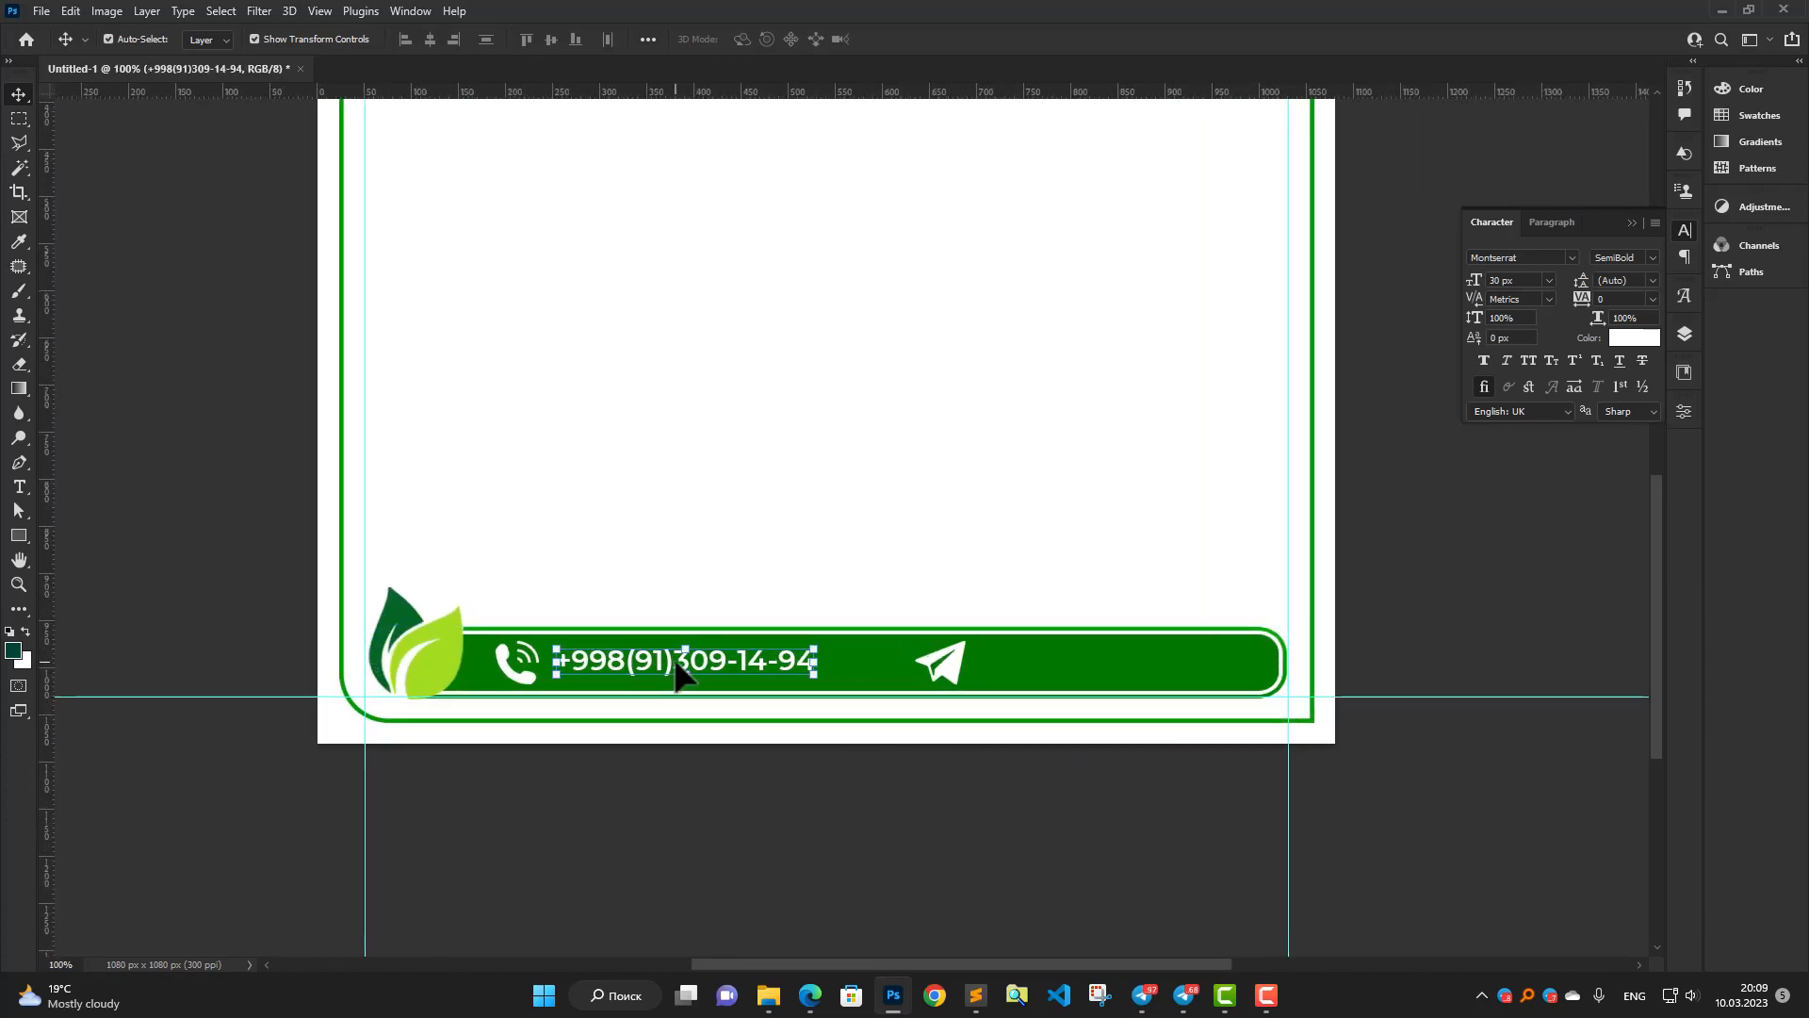
click(946, 671)
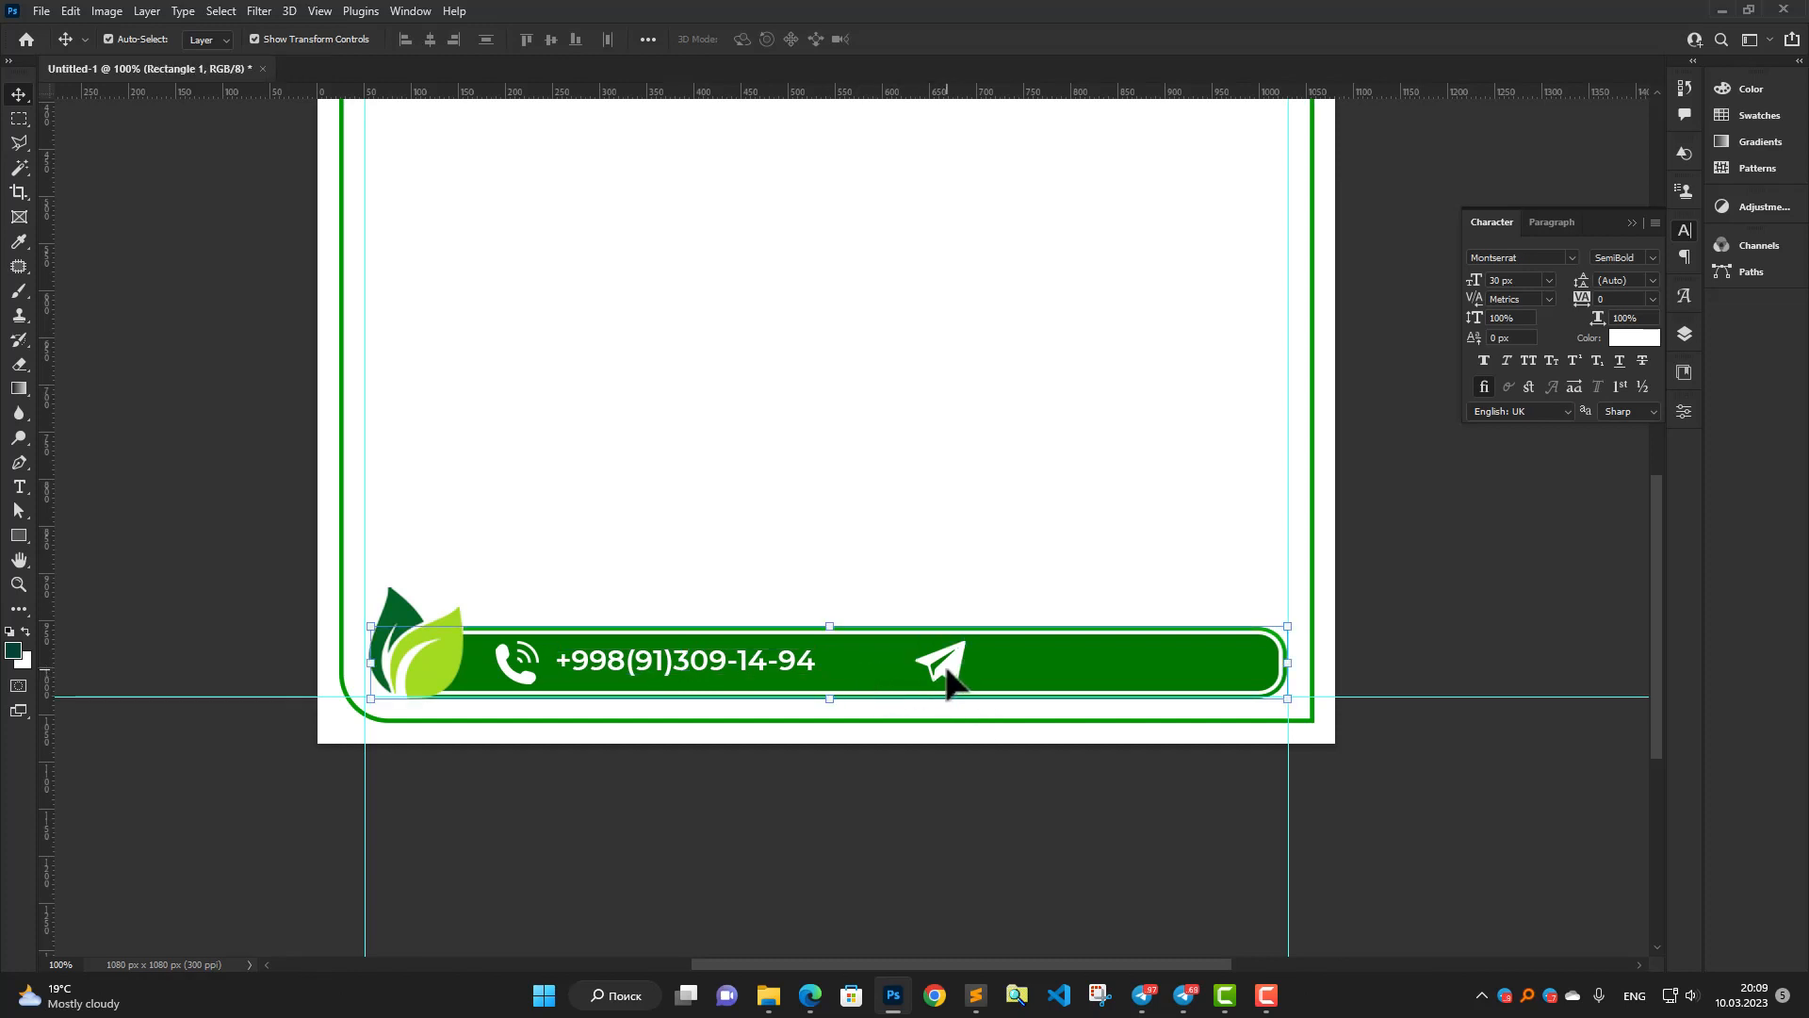
drag(949, 687, 914, 680)
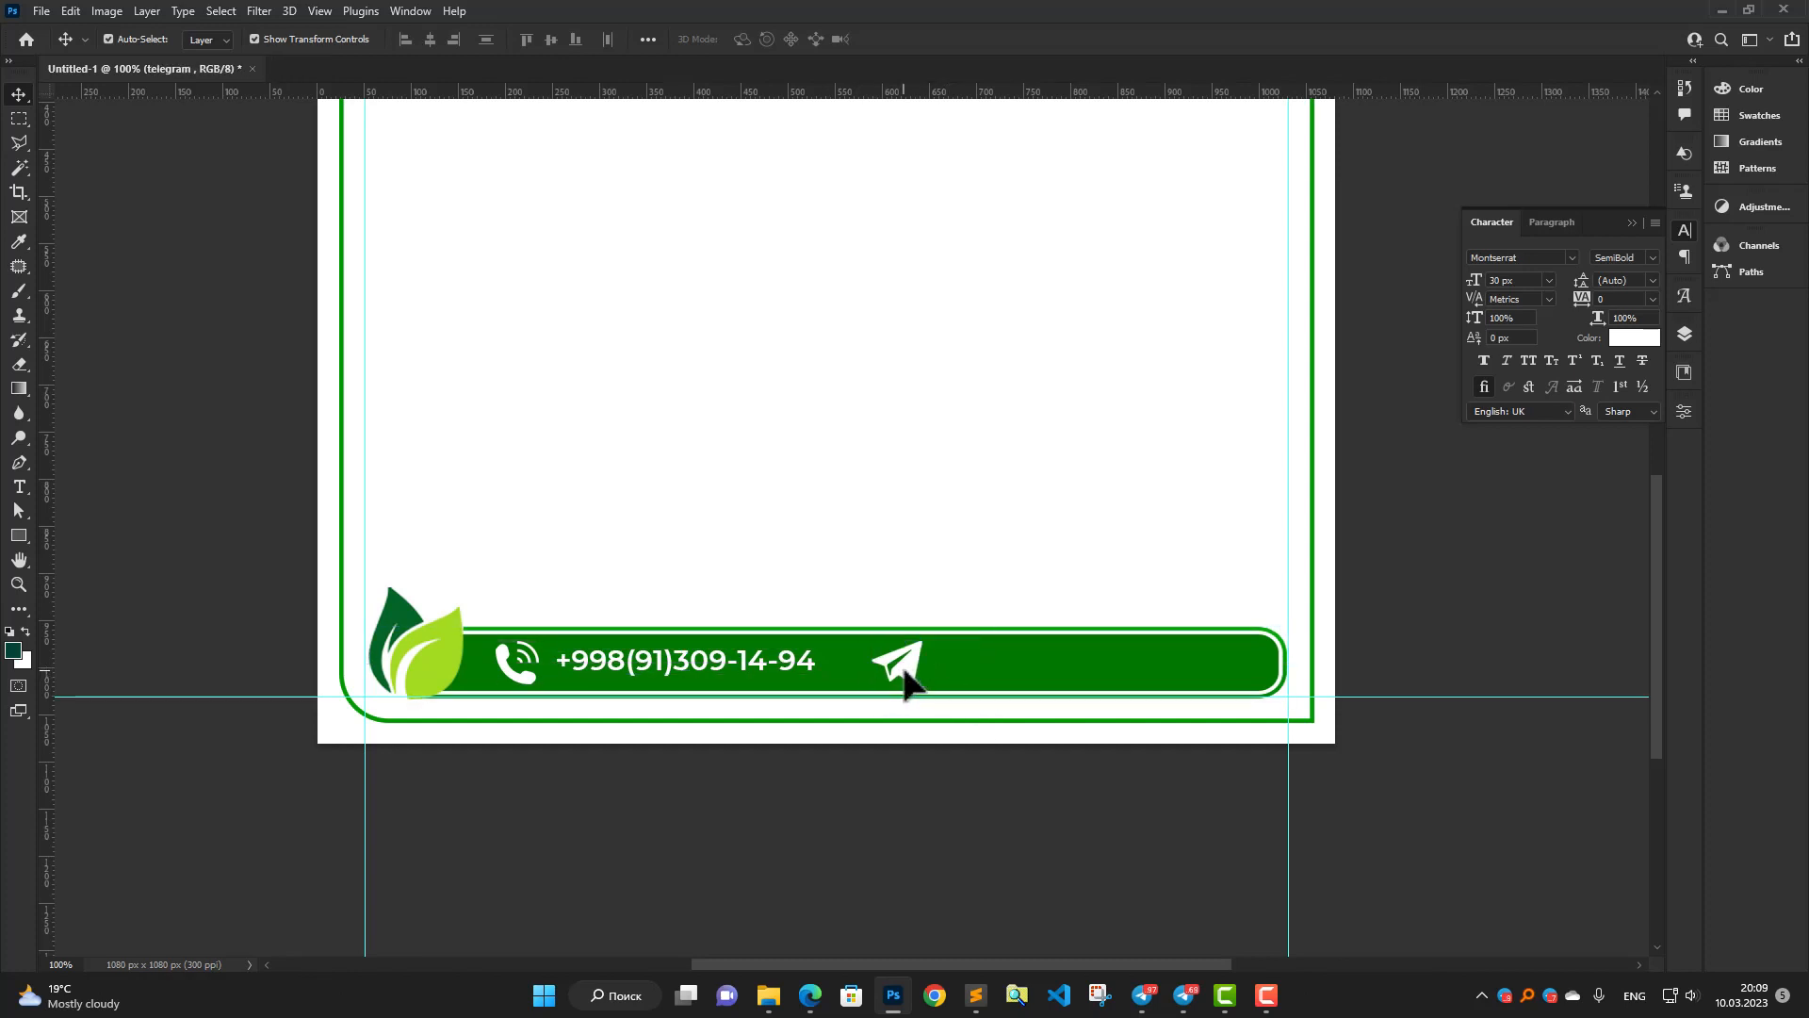
Draw a white vertical rectangle without stroke, about 5 × 56 px, between the phone number and the Telegram icon as a divider.
scroll(876, 692, up, 2)
click(18, 534)
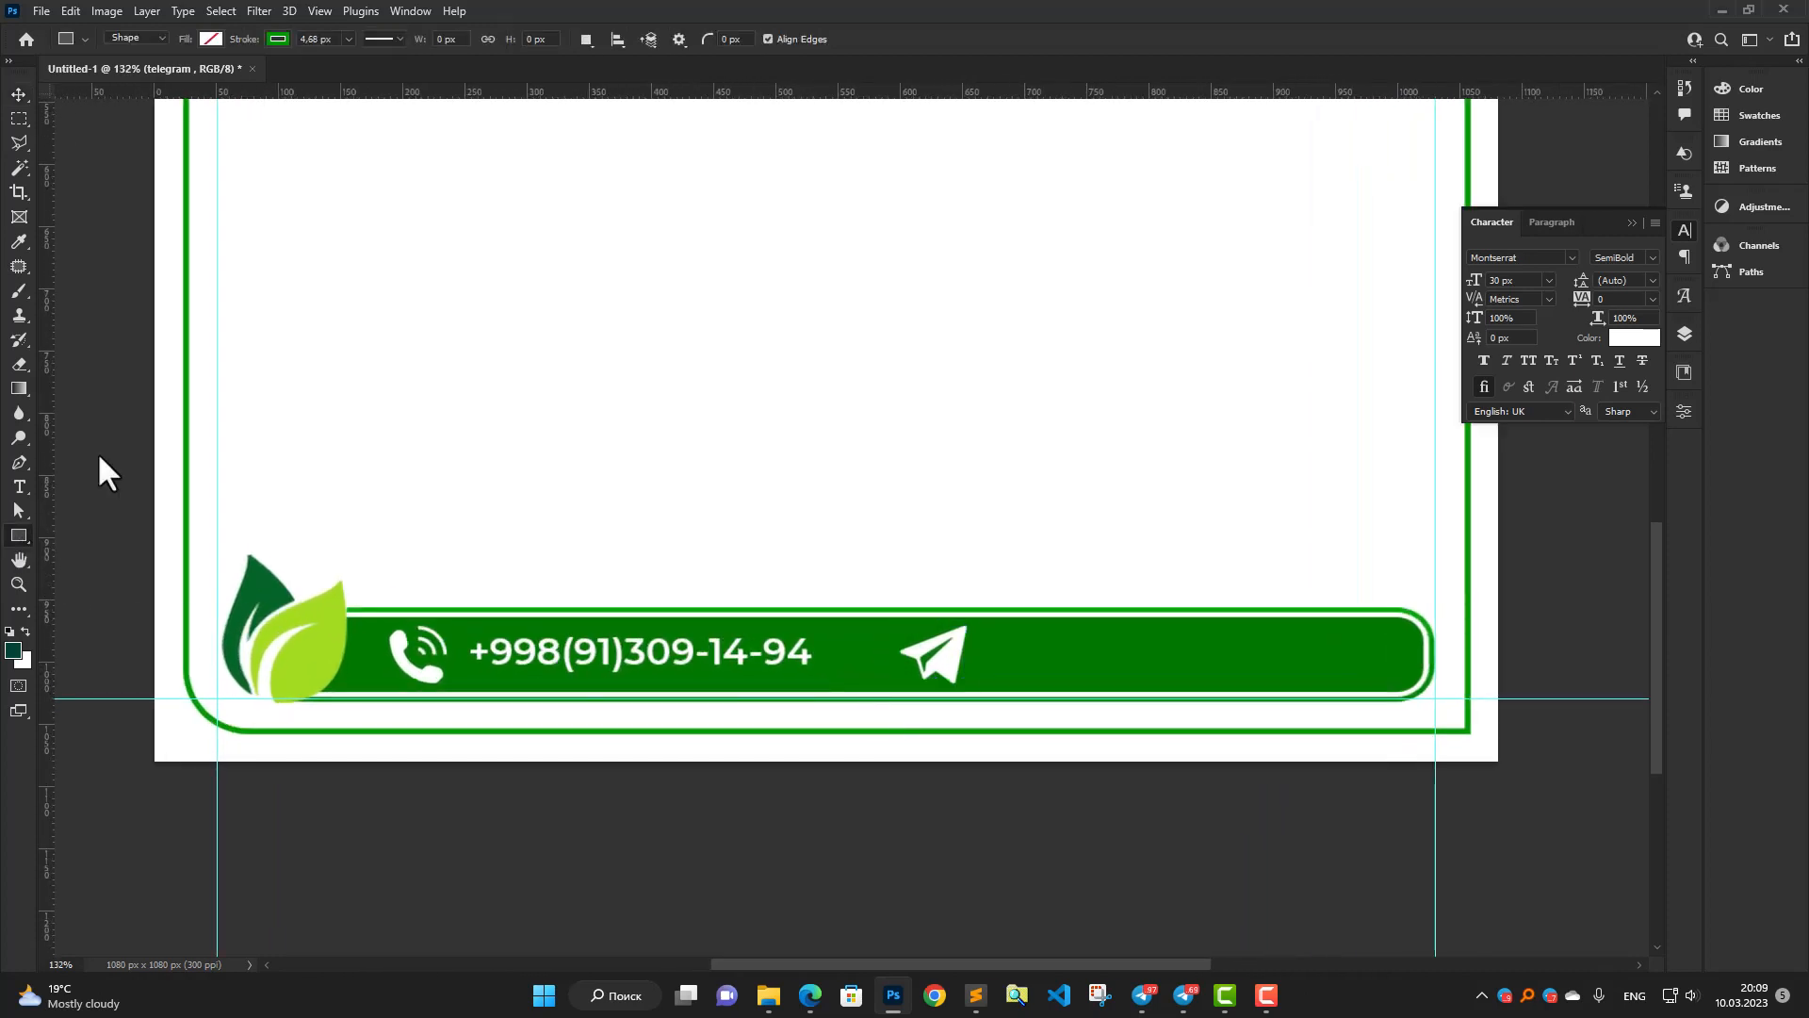
click(275, 40)
click(172, 73)
click(210, 38)
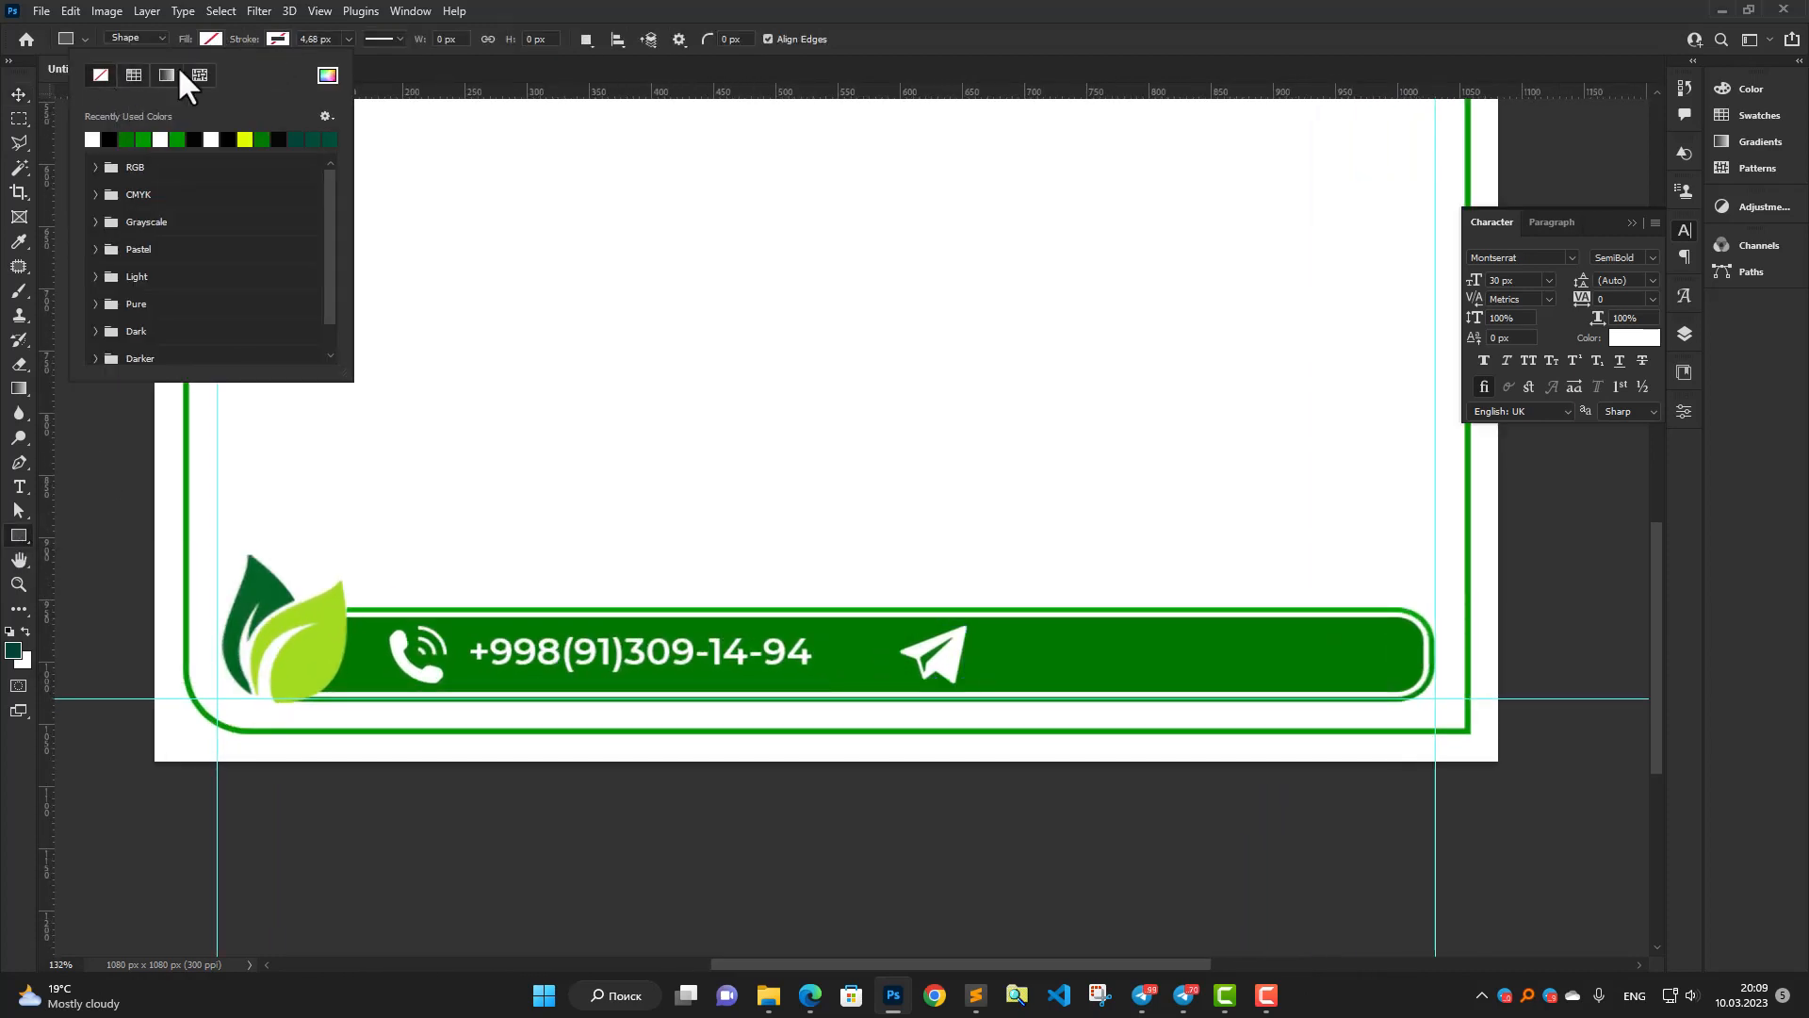
click(93, 140)
scroll(801, 543, up, 8)
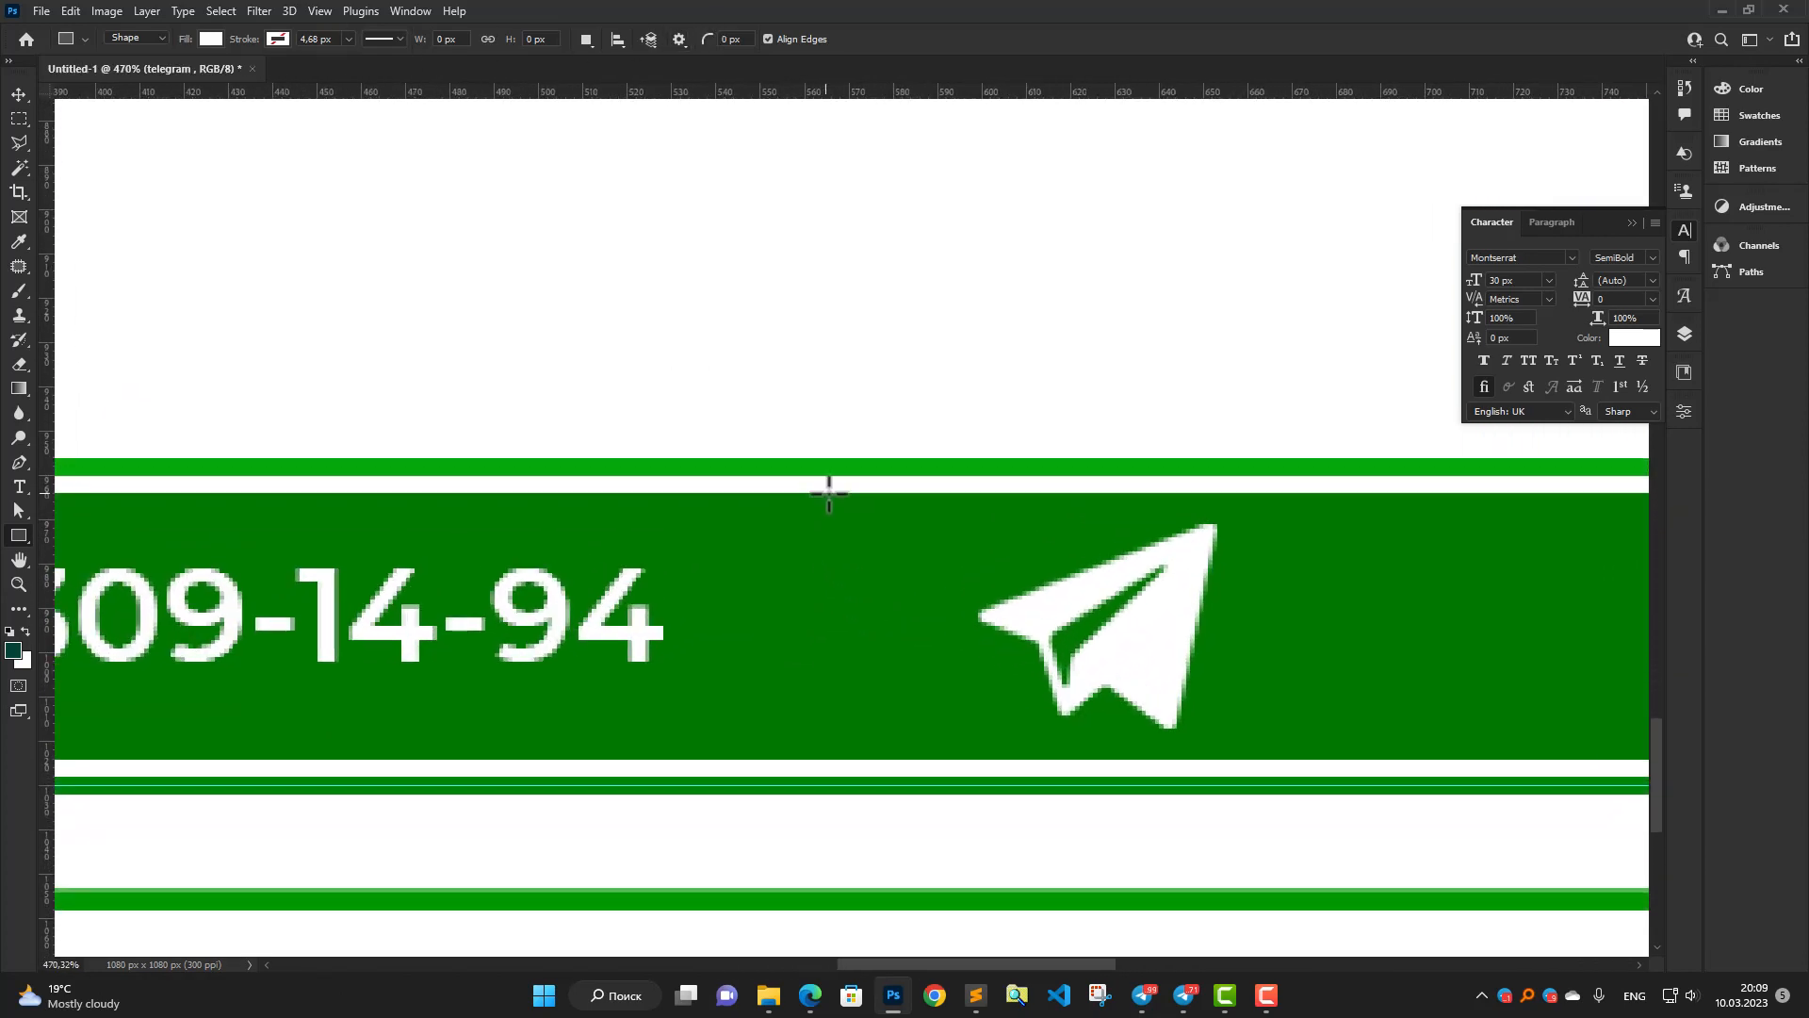
drag(818, 493, 828, 707)
key(v)
scroll(826, 702, down, 6)
scroll(825, 700, down, 2)
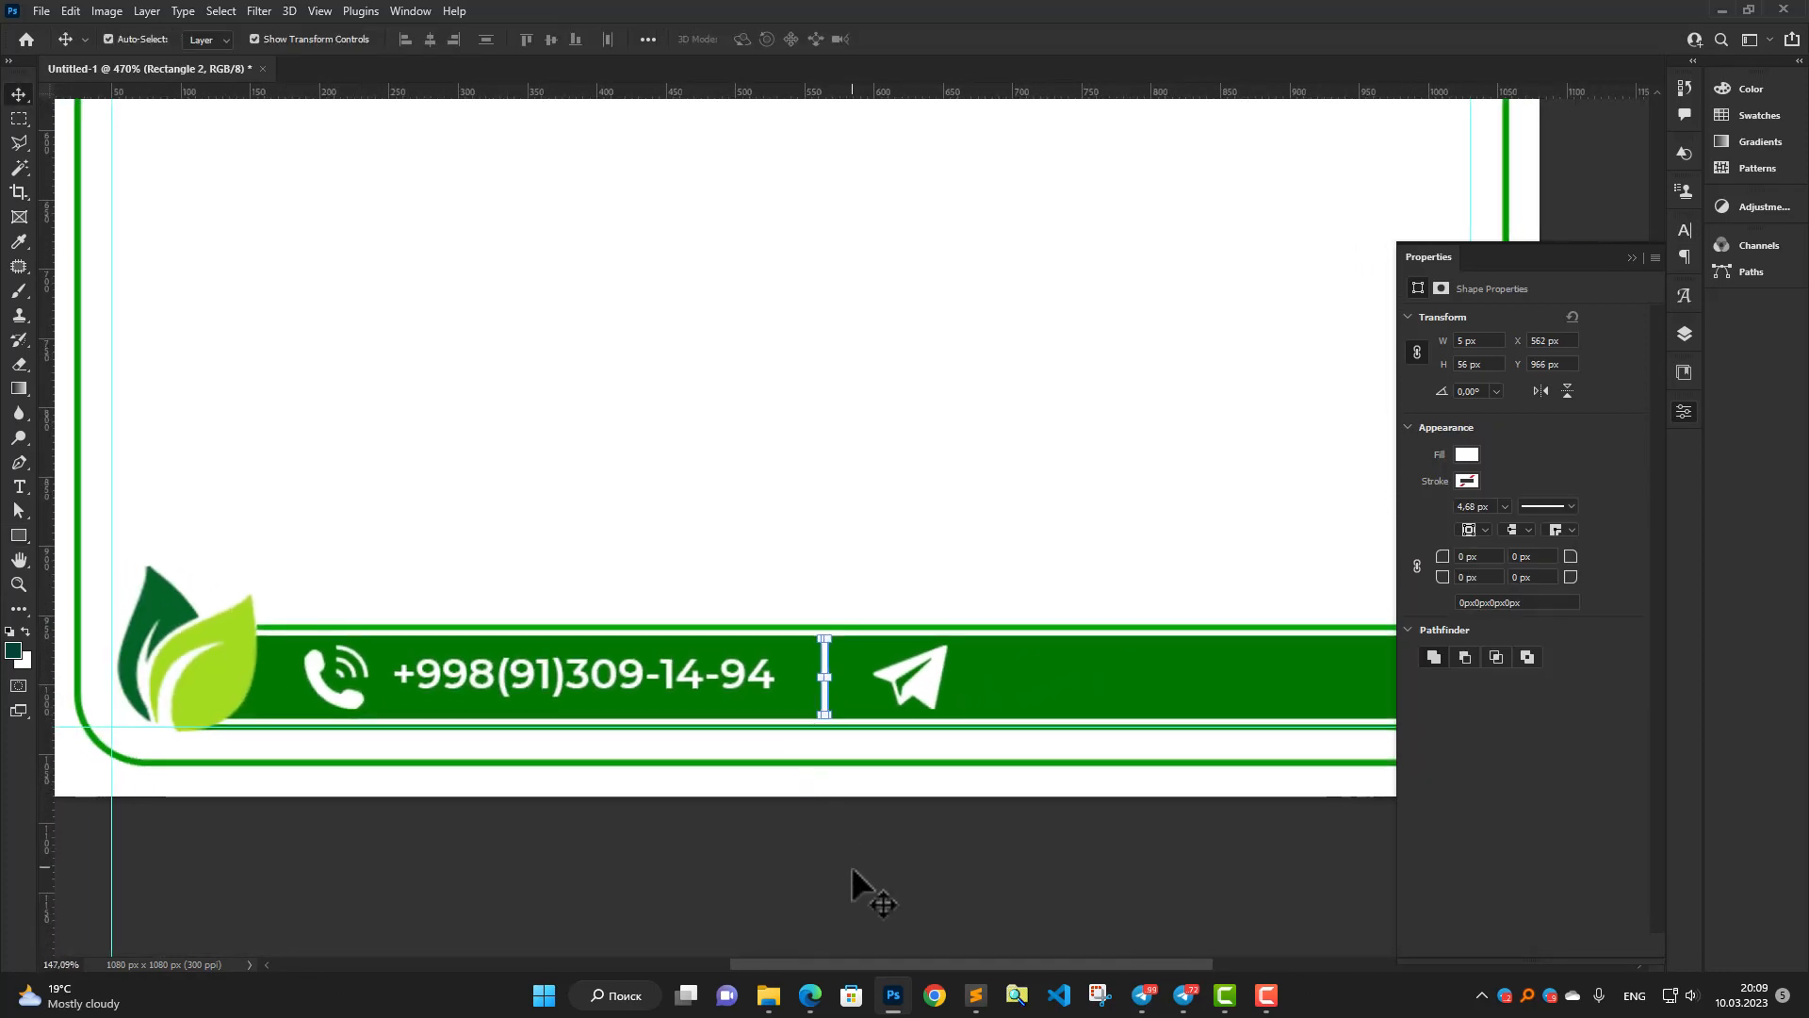
click(851, 865)
Shrink the white divider to about 4 px wide and 54 px high, keeping it centred vertically in the green bar.
scroll(809, 707, down, 2)
scroll(804, 707, up, 9)
click(742, 639)
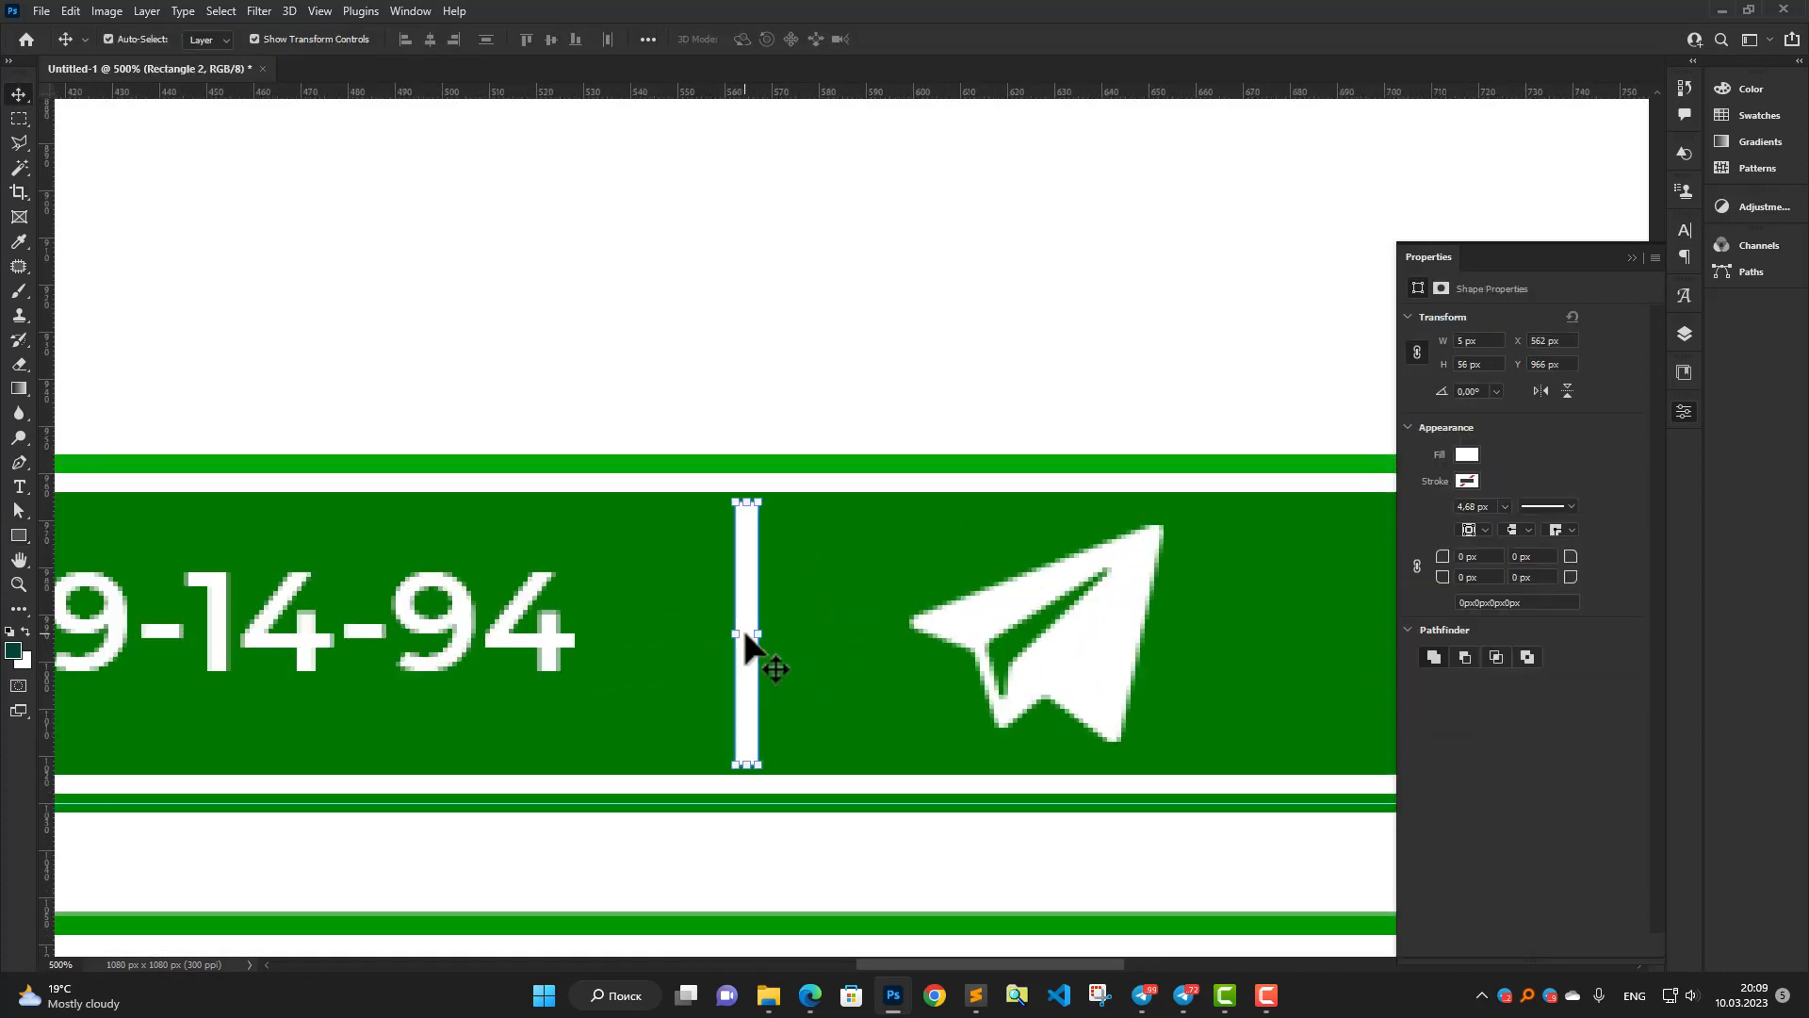
scroll(744, 629, up, 5)
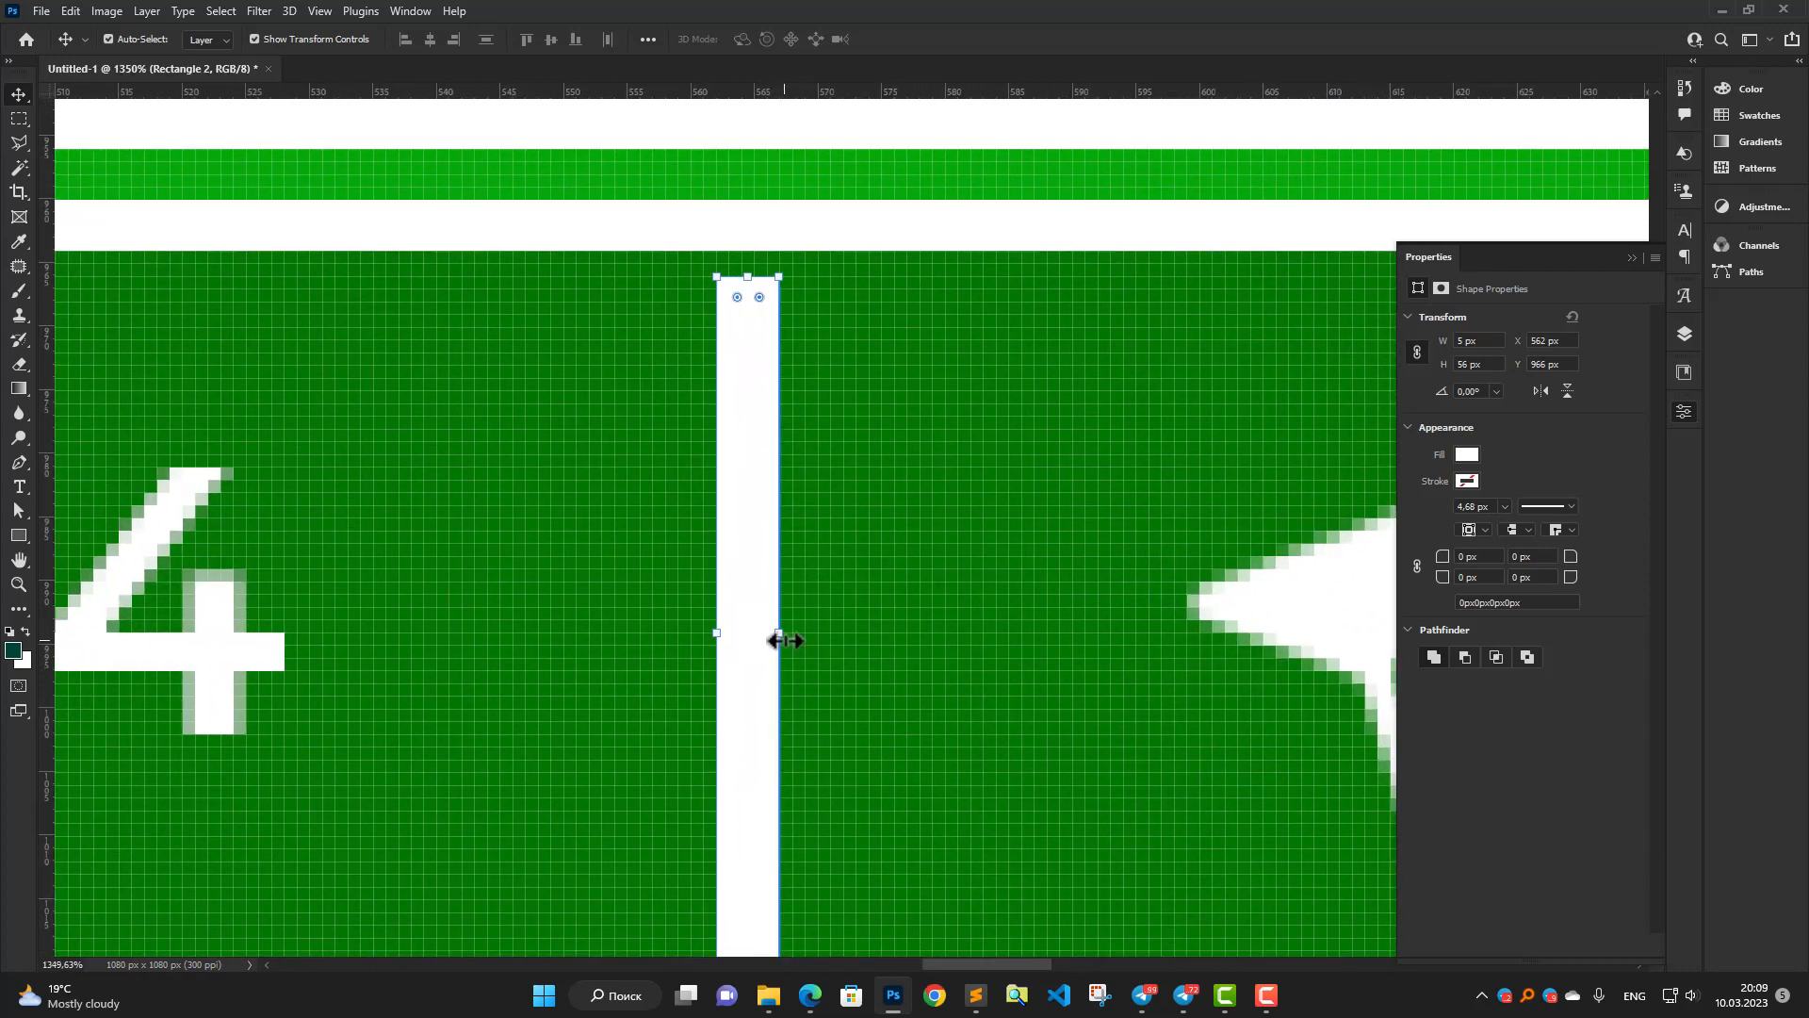
drag(778, 630, 716, 632)
drag(745, 276, 744, 297)
key(Return)
scroll(788, 469, down, 2)
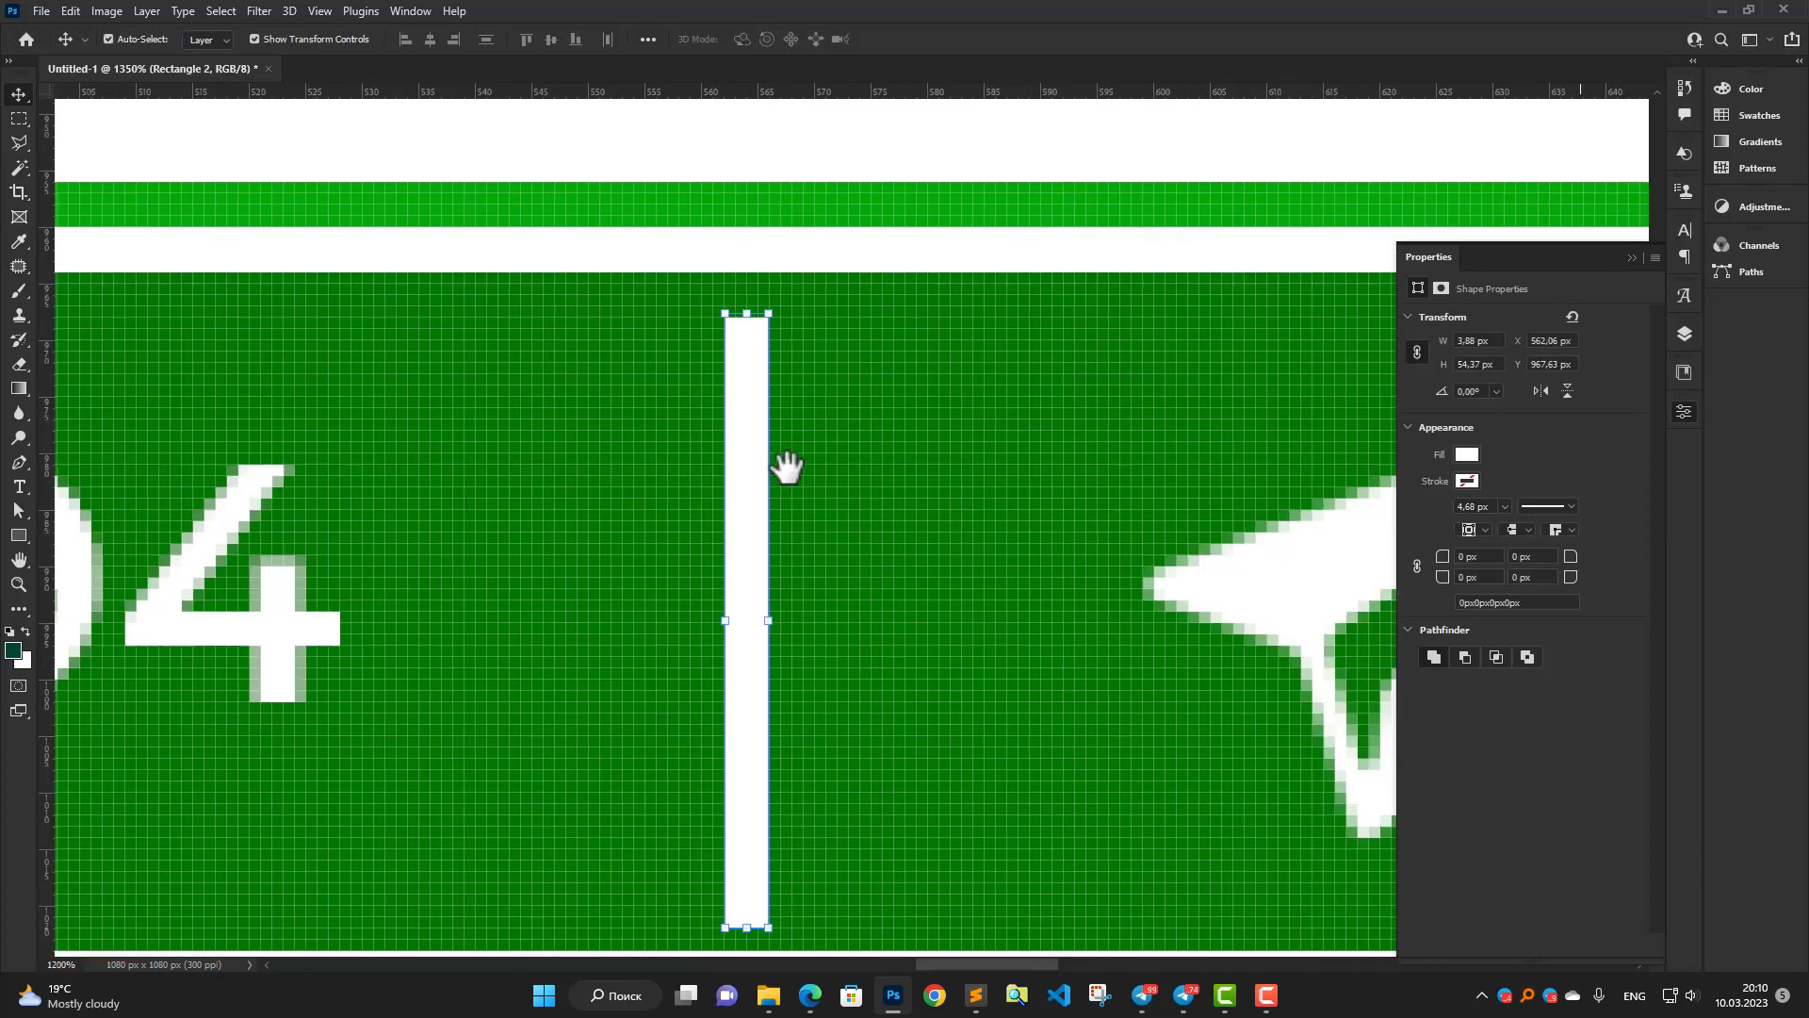
drag(788, 481, 718, 489)
scroll(718, 489, down, 5)
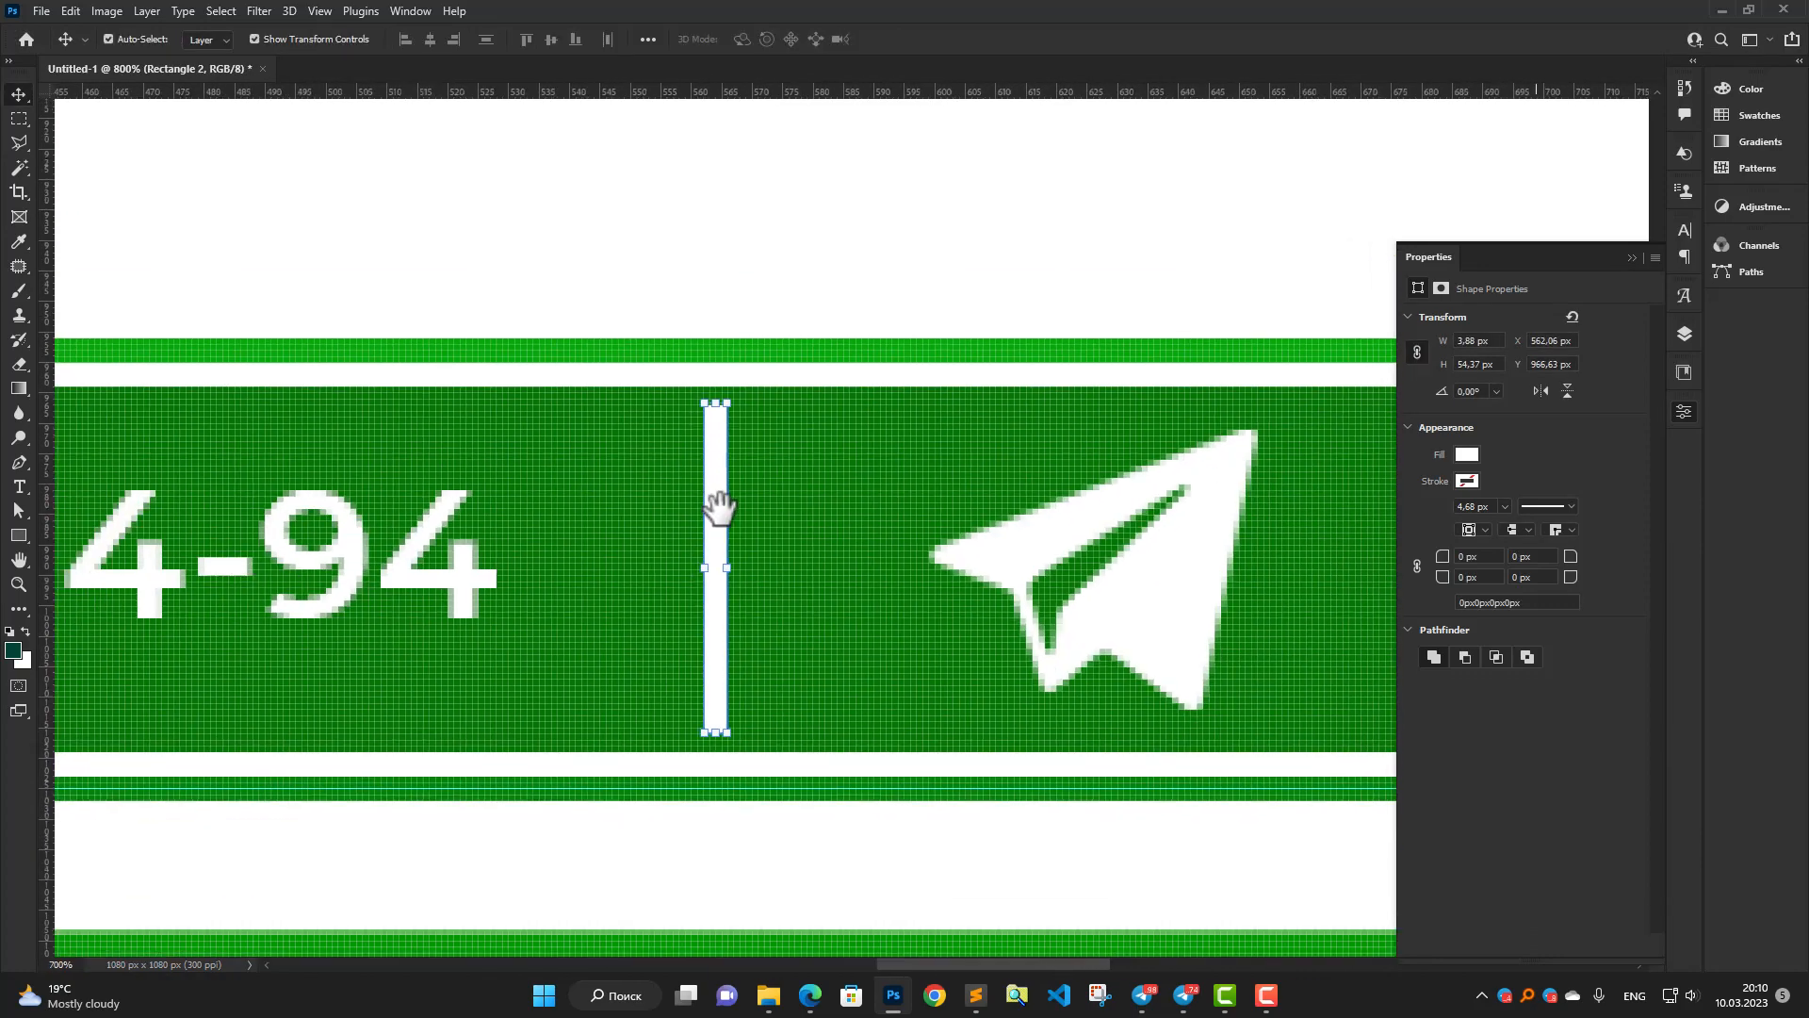
Duplicate the phone number text layer and place the copy to the right of the Telegram icon.
click(659, 522)
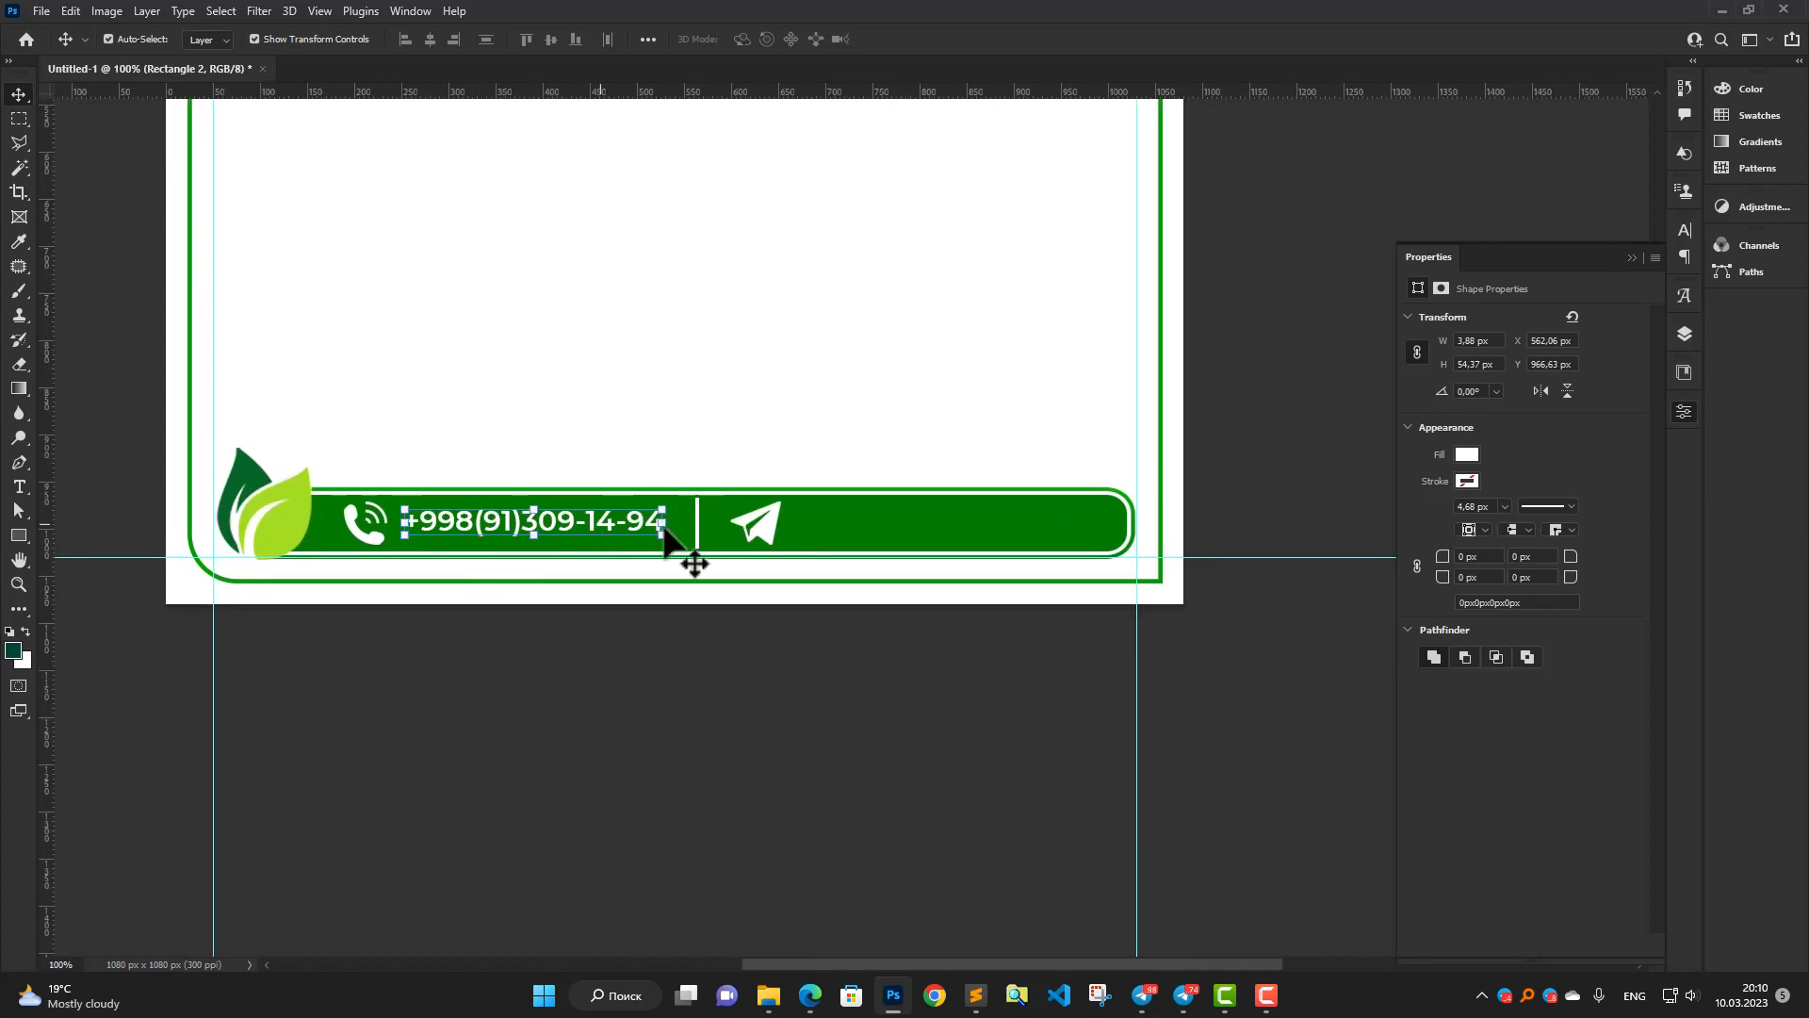
click(764, 526)
click(639, 532)
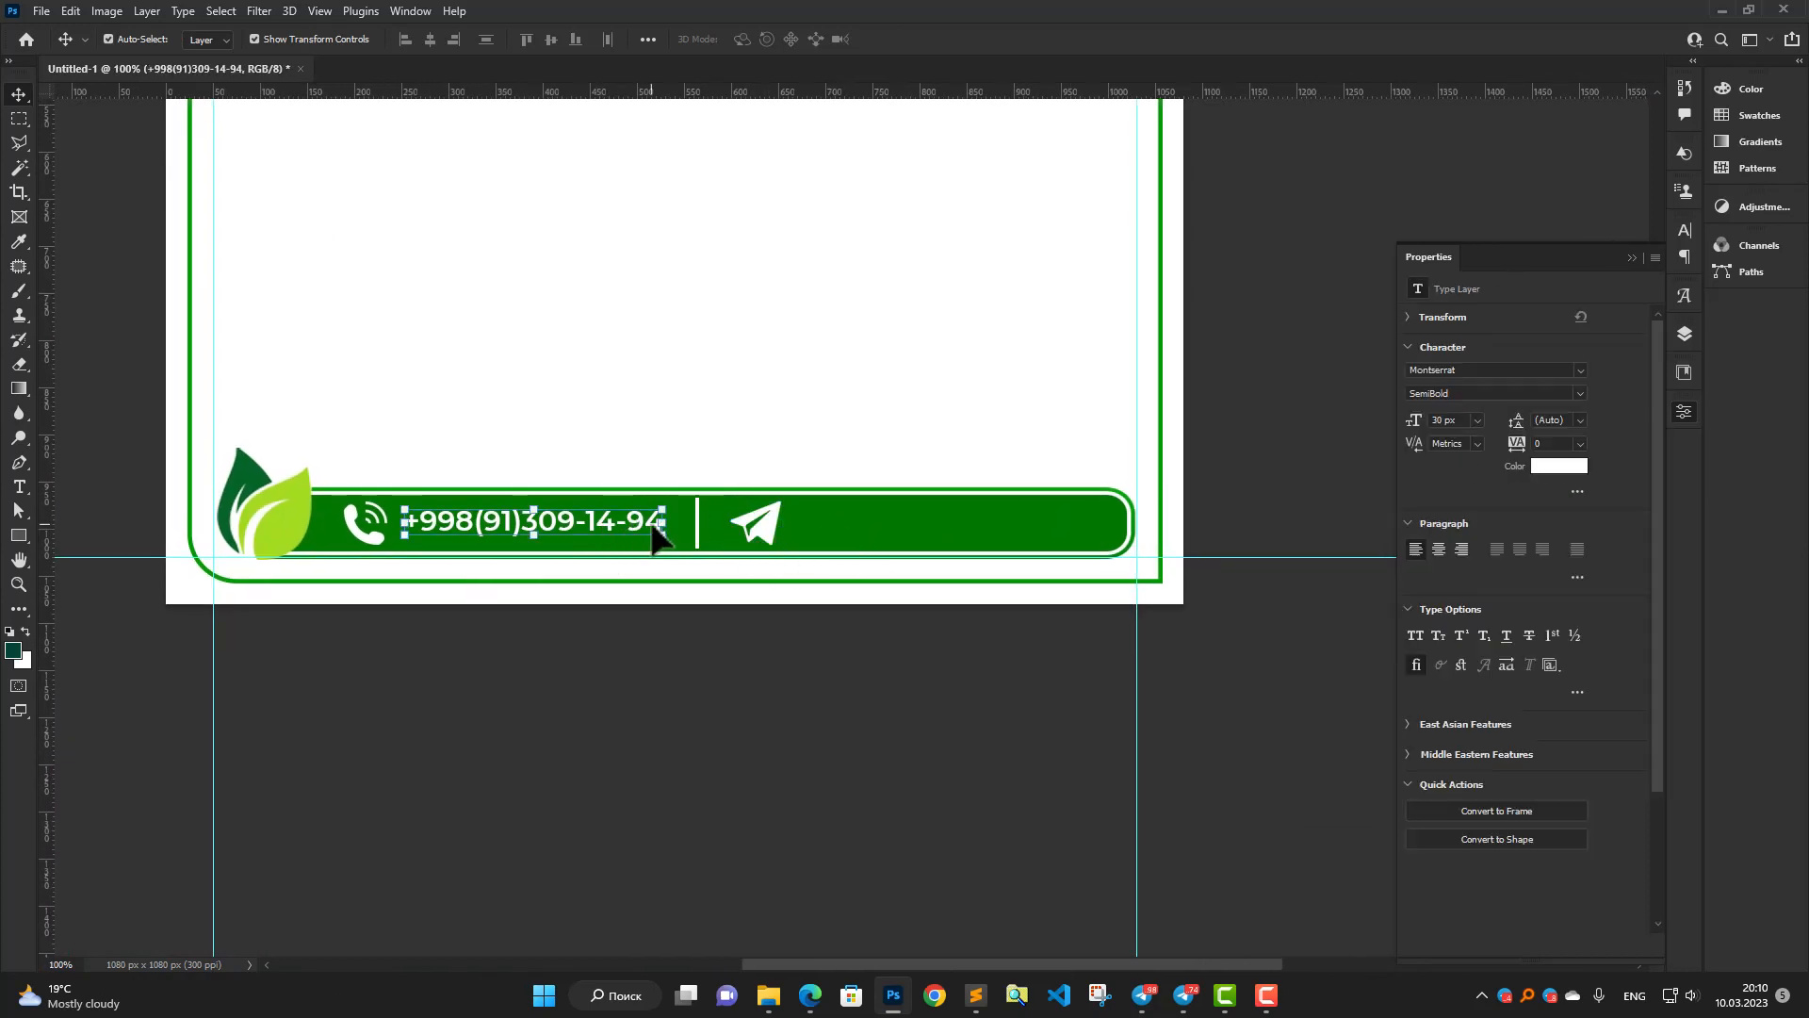
click(1632, 257)
drag(639, 529, 1034, 534)
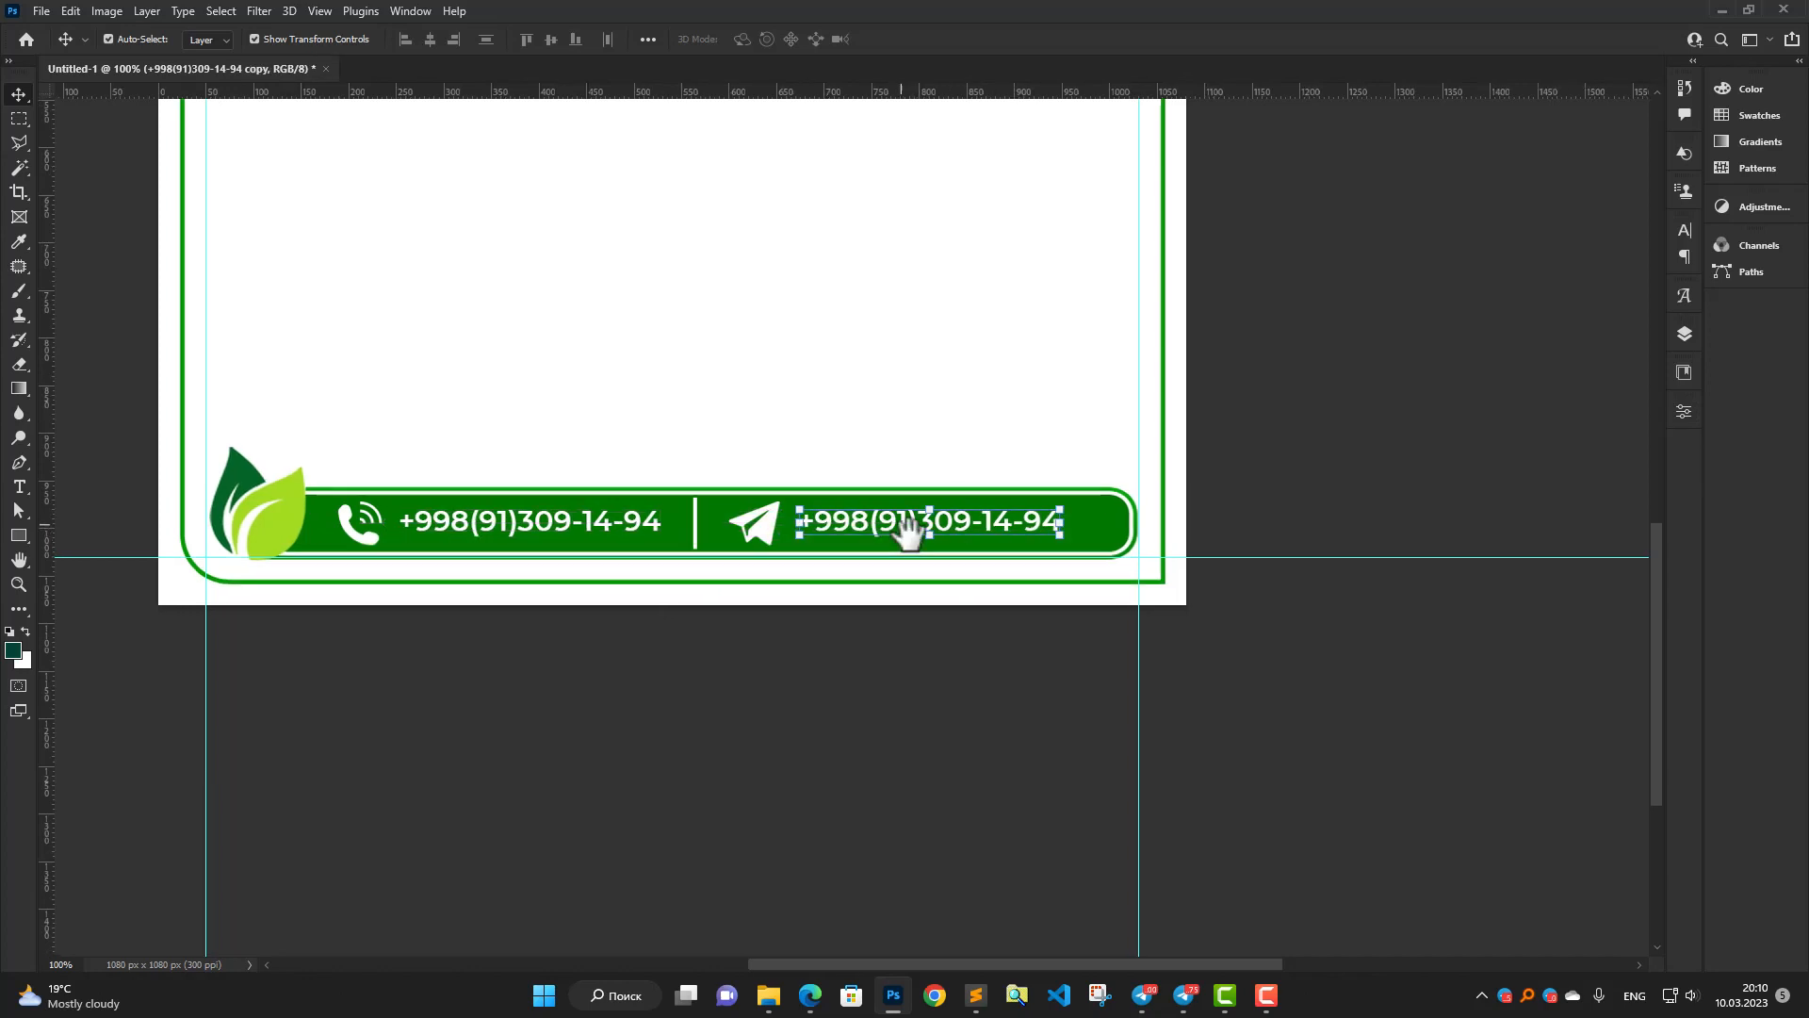
scroll(908, 529, up, 1)
key(t)
click(890, 509)
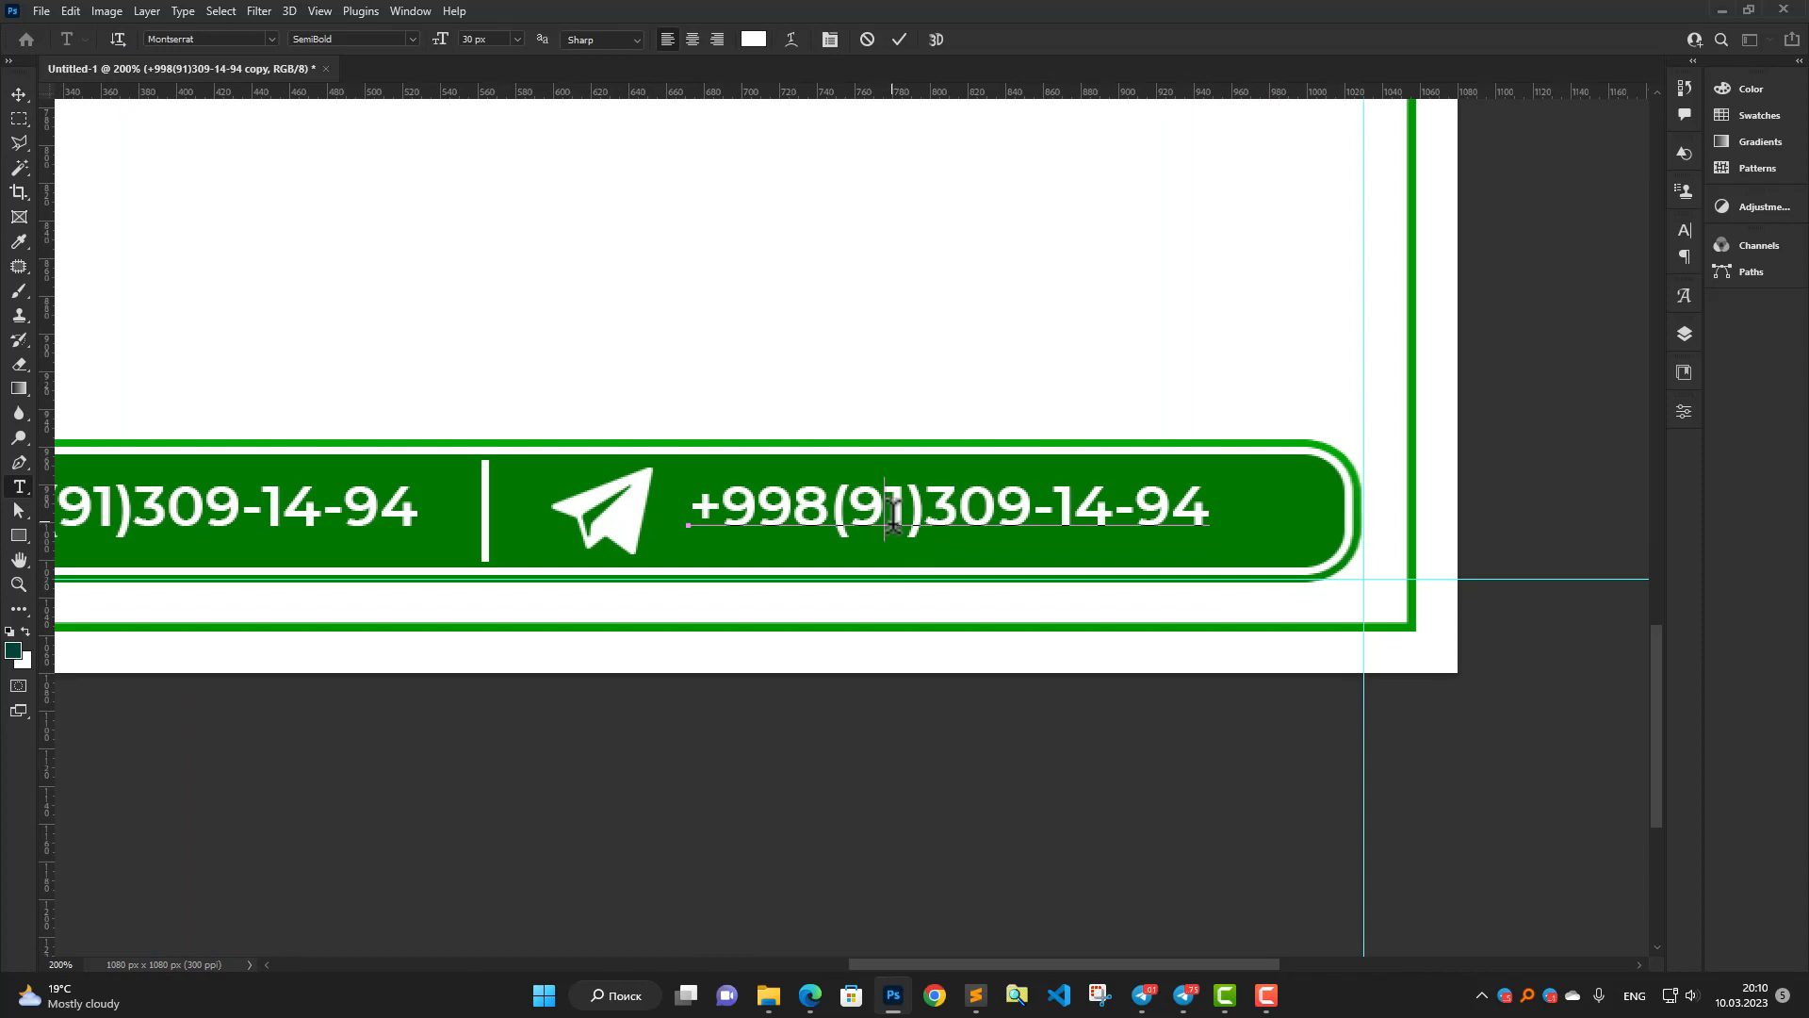
key(ctrl+a)
text(@)
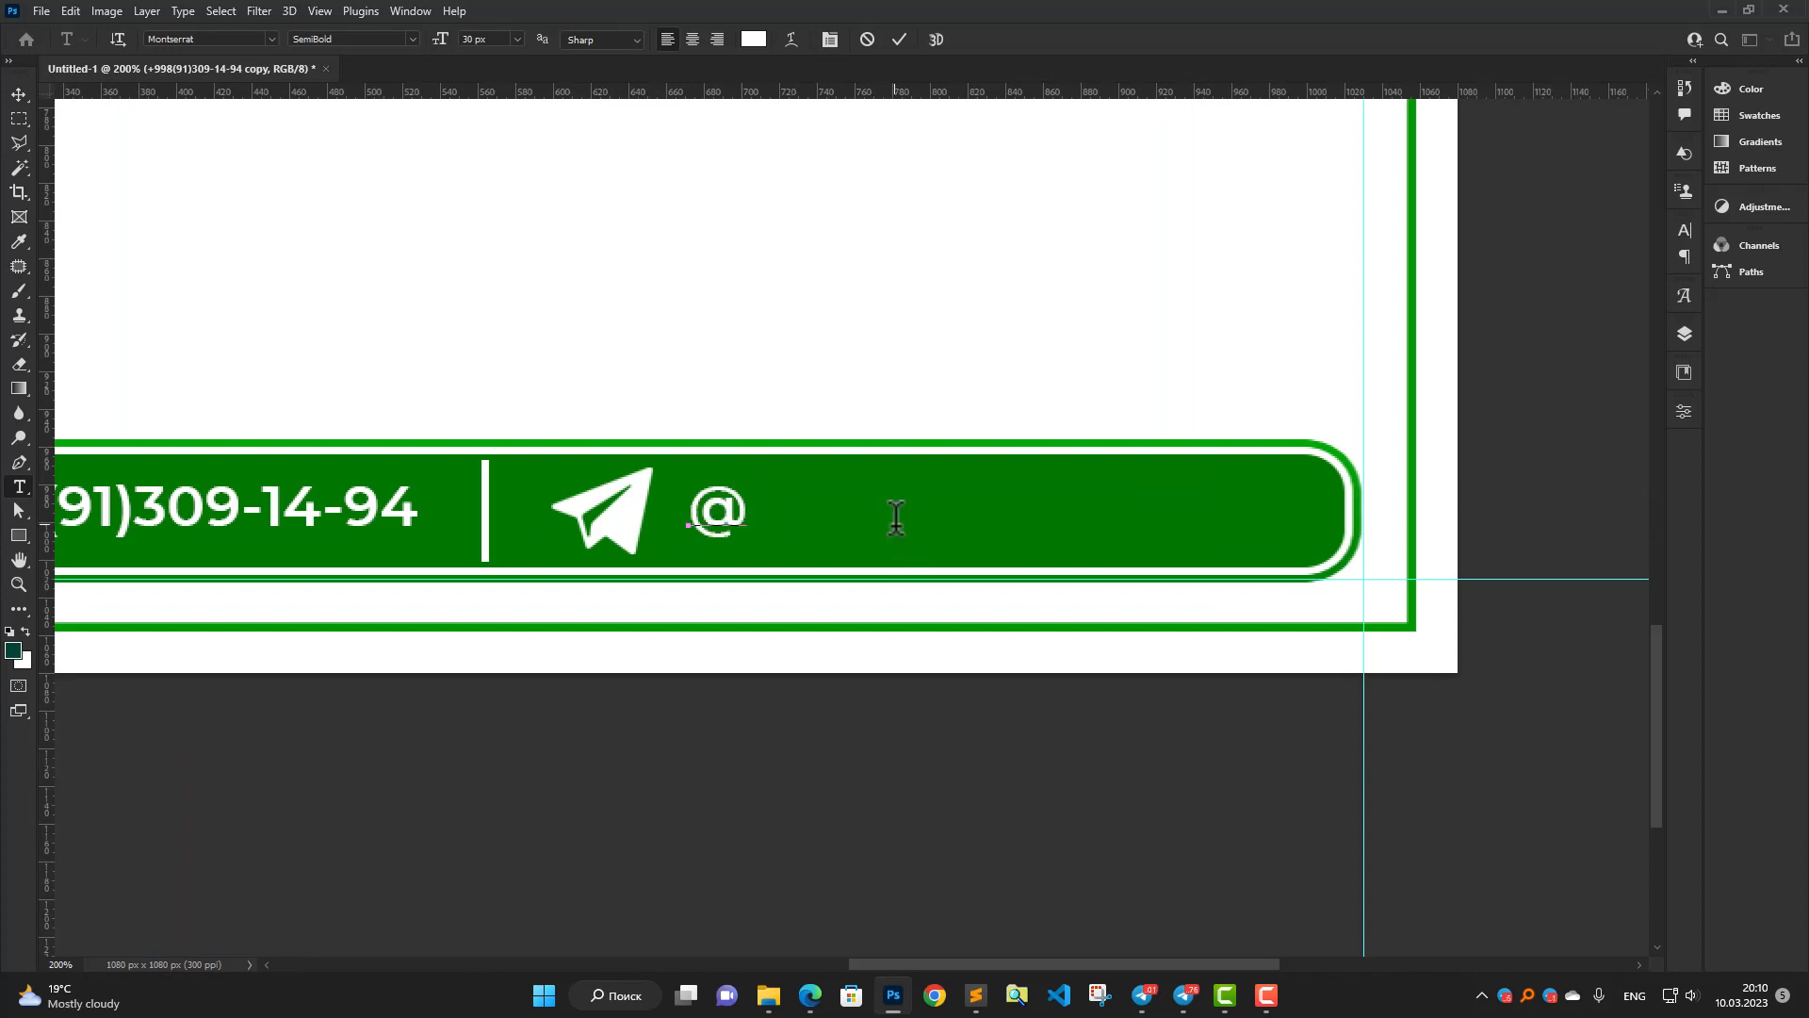
text(deto)
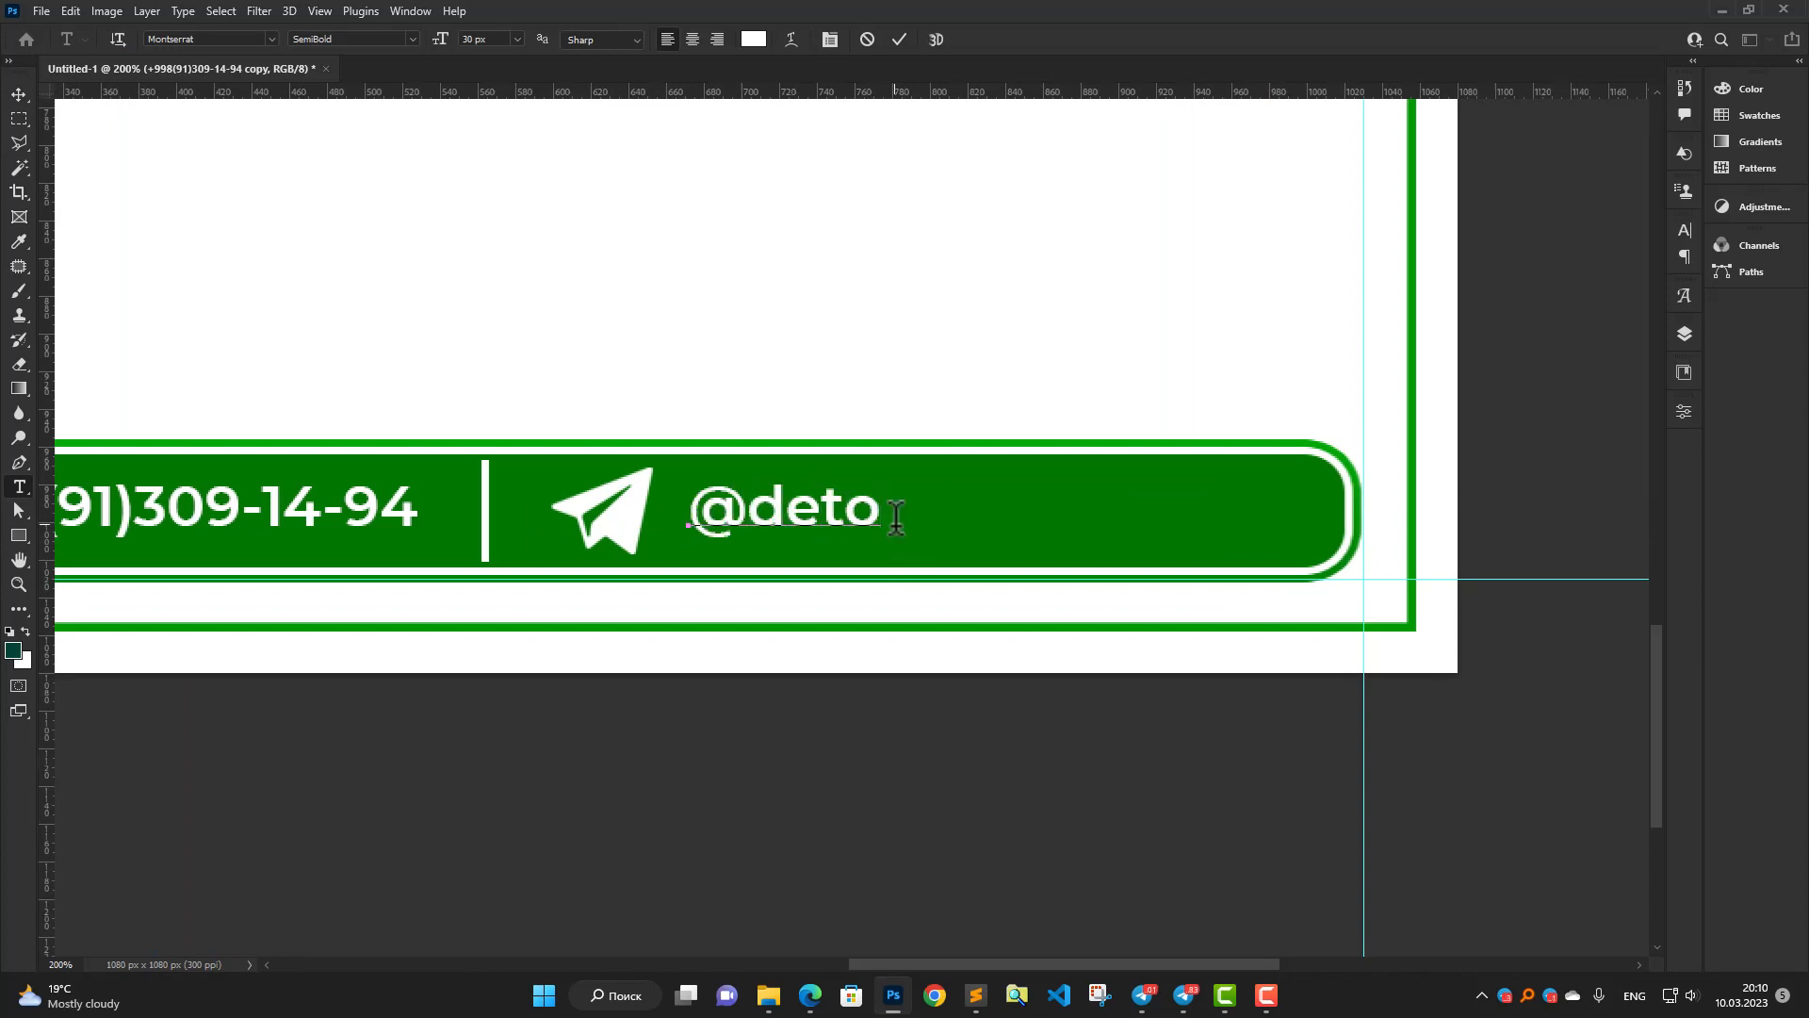
text(c_cli)
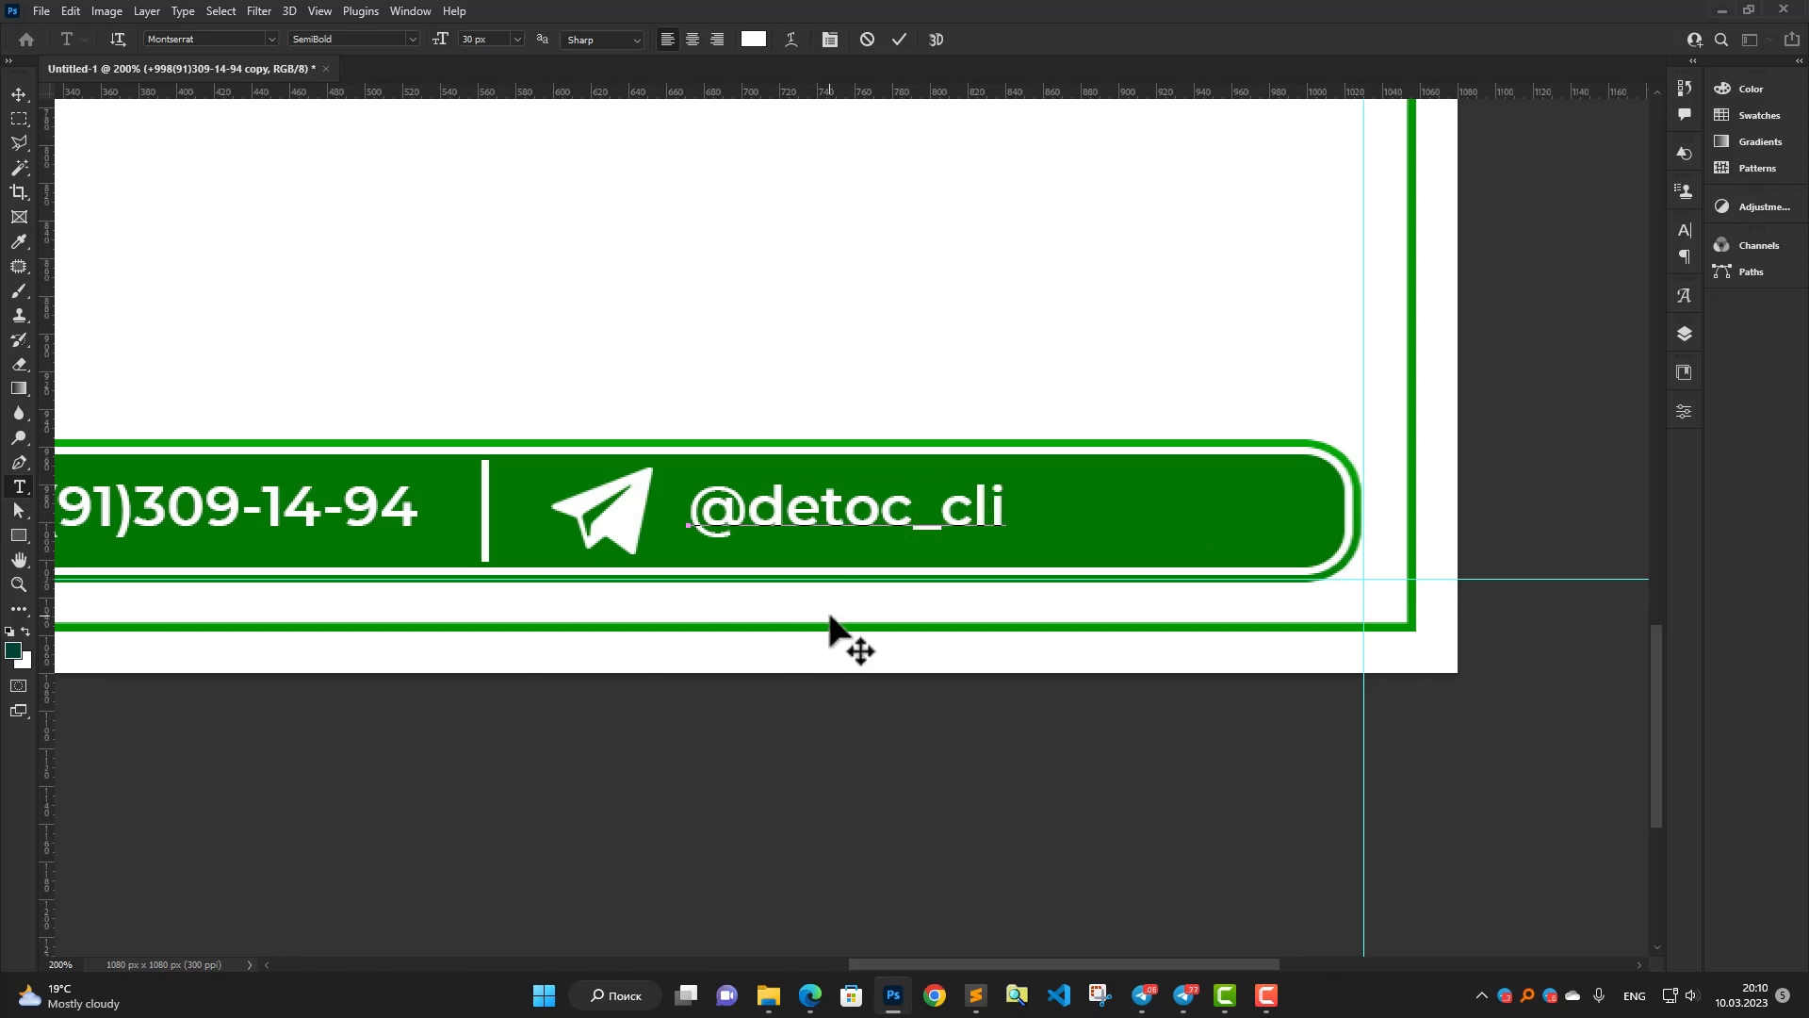
text(nio)
key(BackSpace)
text(c)
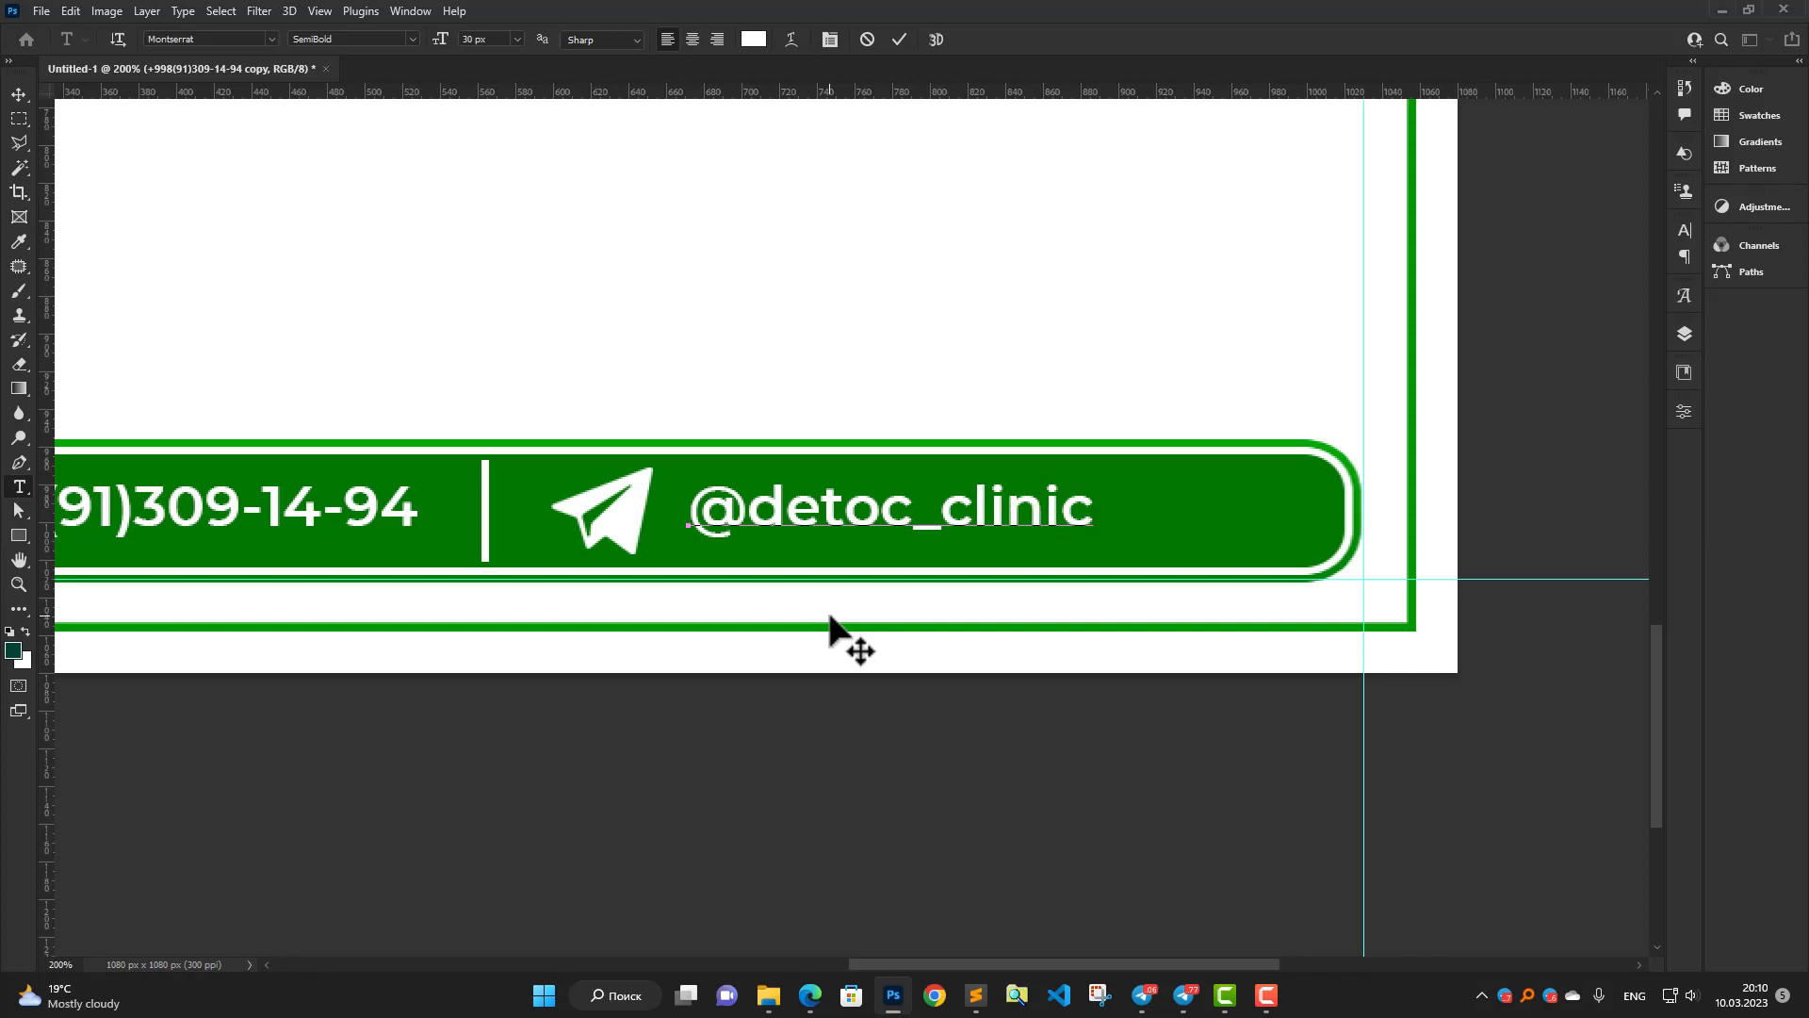
key(ctrl+Return)
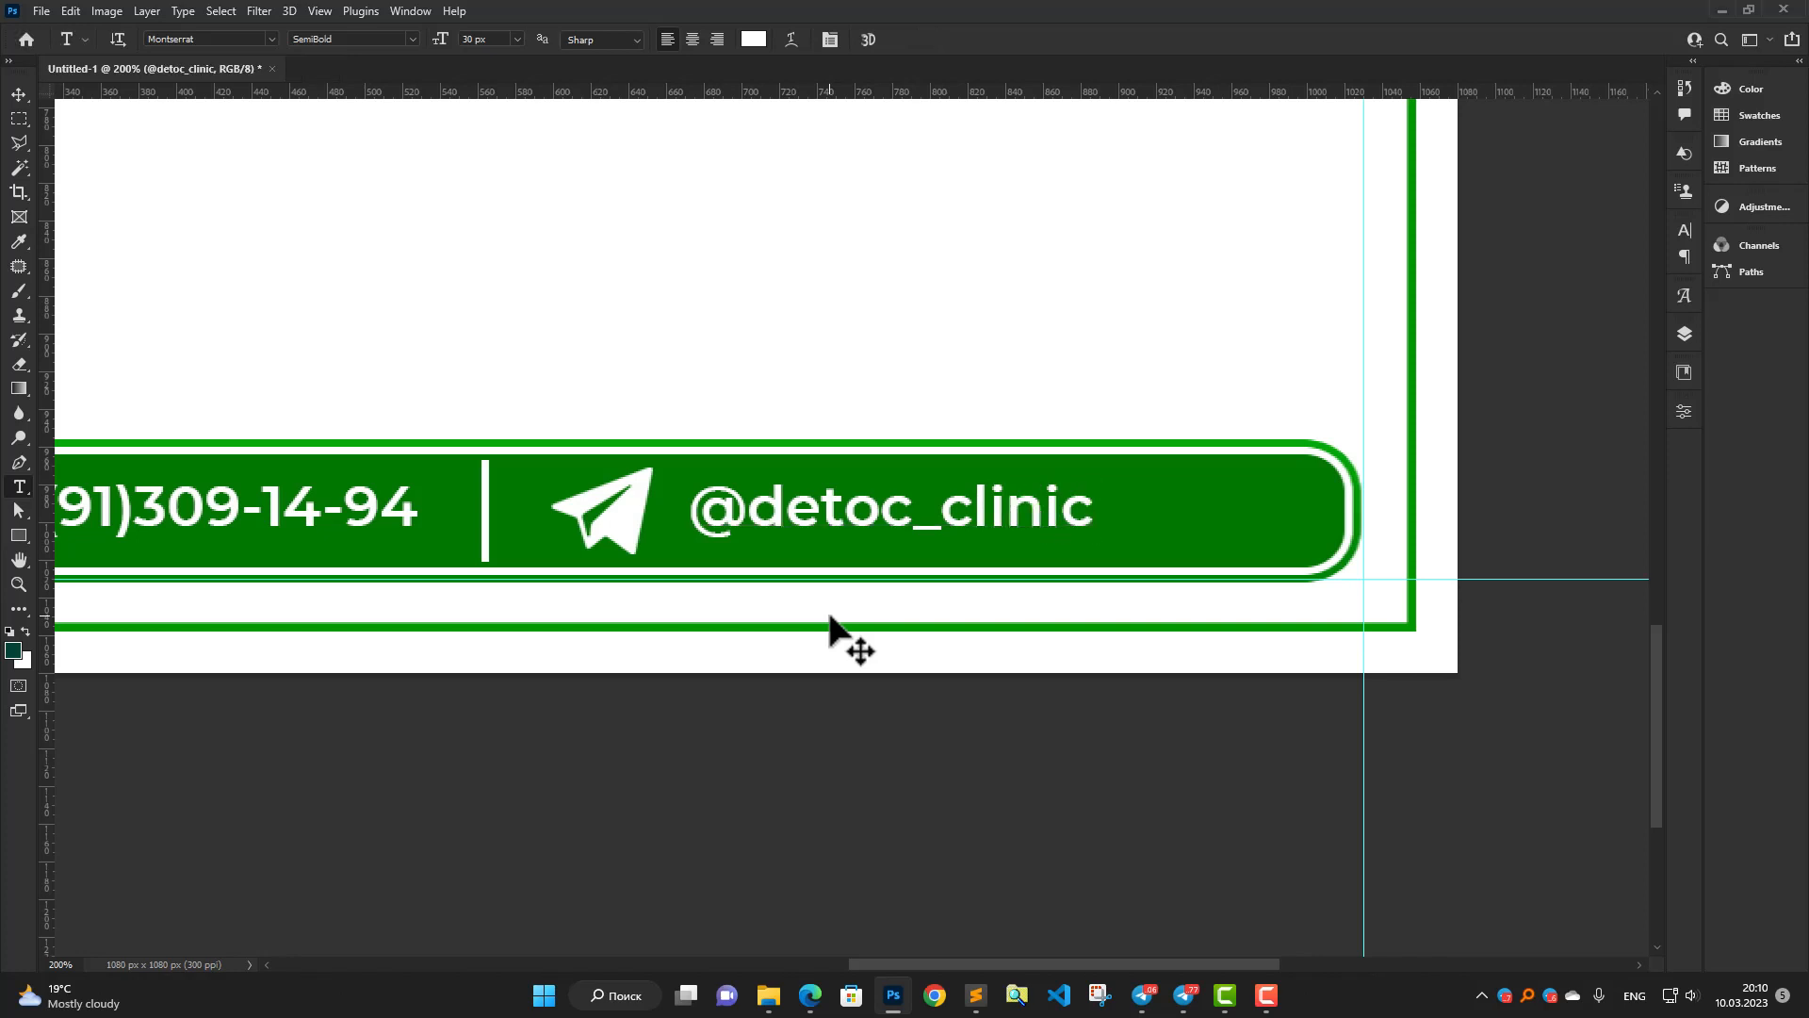
Select both icons, both contact texts and the divider together and nudge them right within the green bar.
key(v)
scroll(760, 517, down, 3)
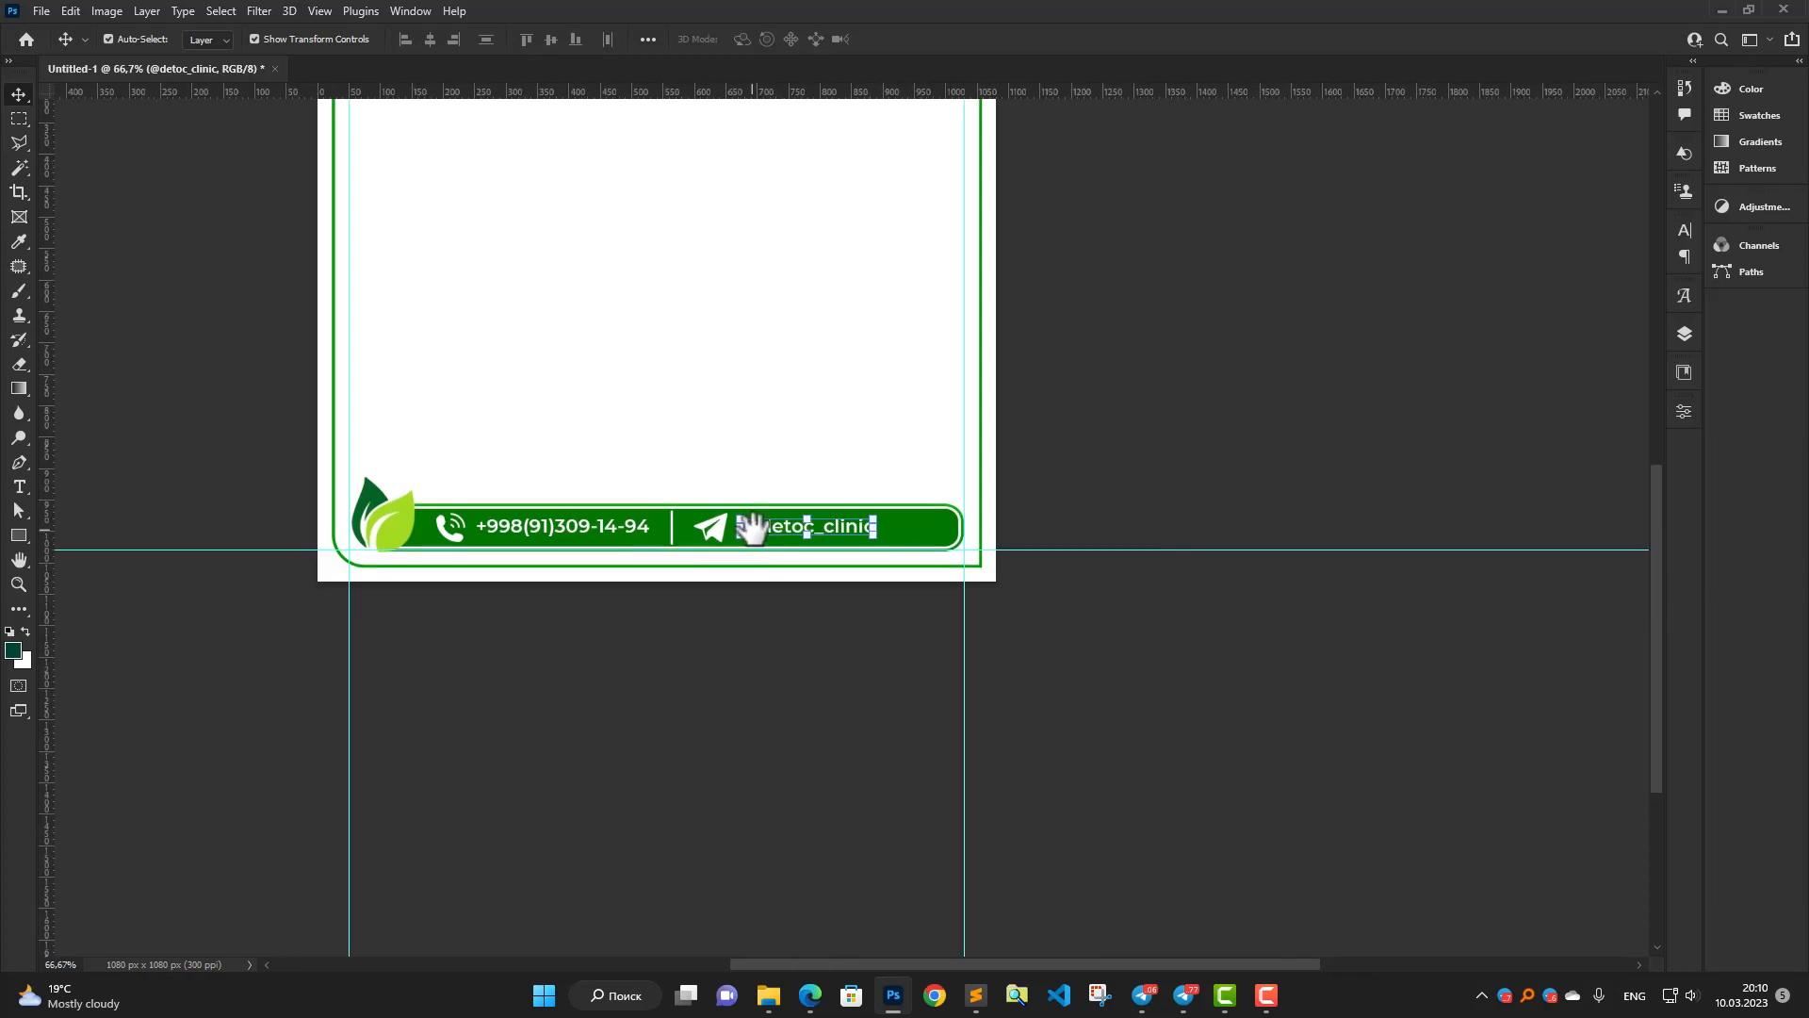
scroll(820, 565, up, 5)
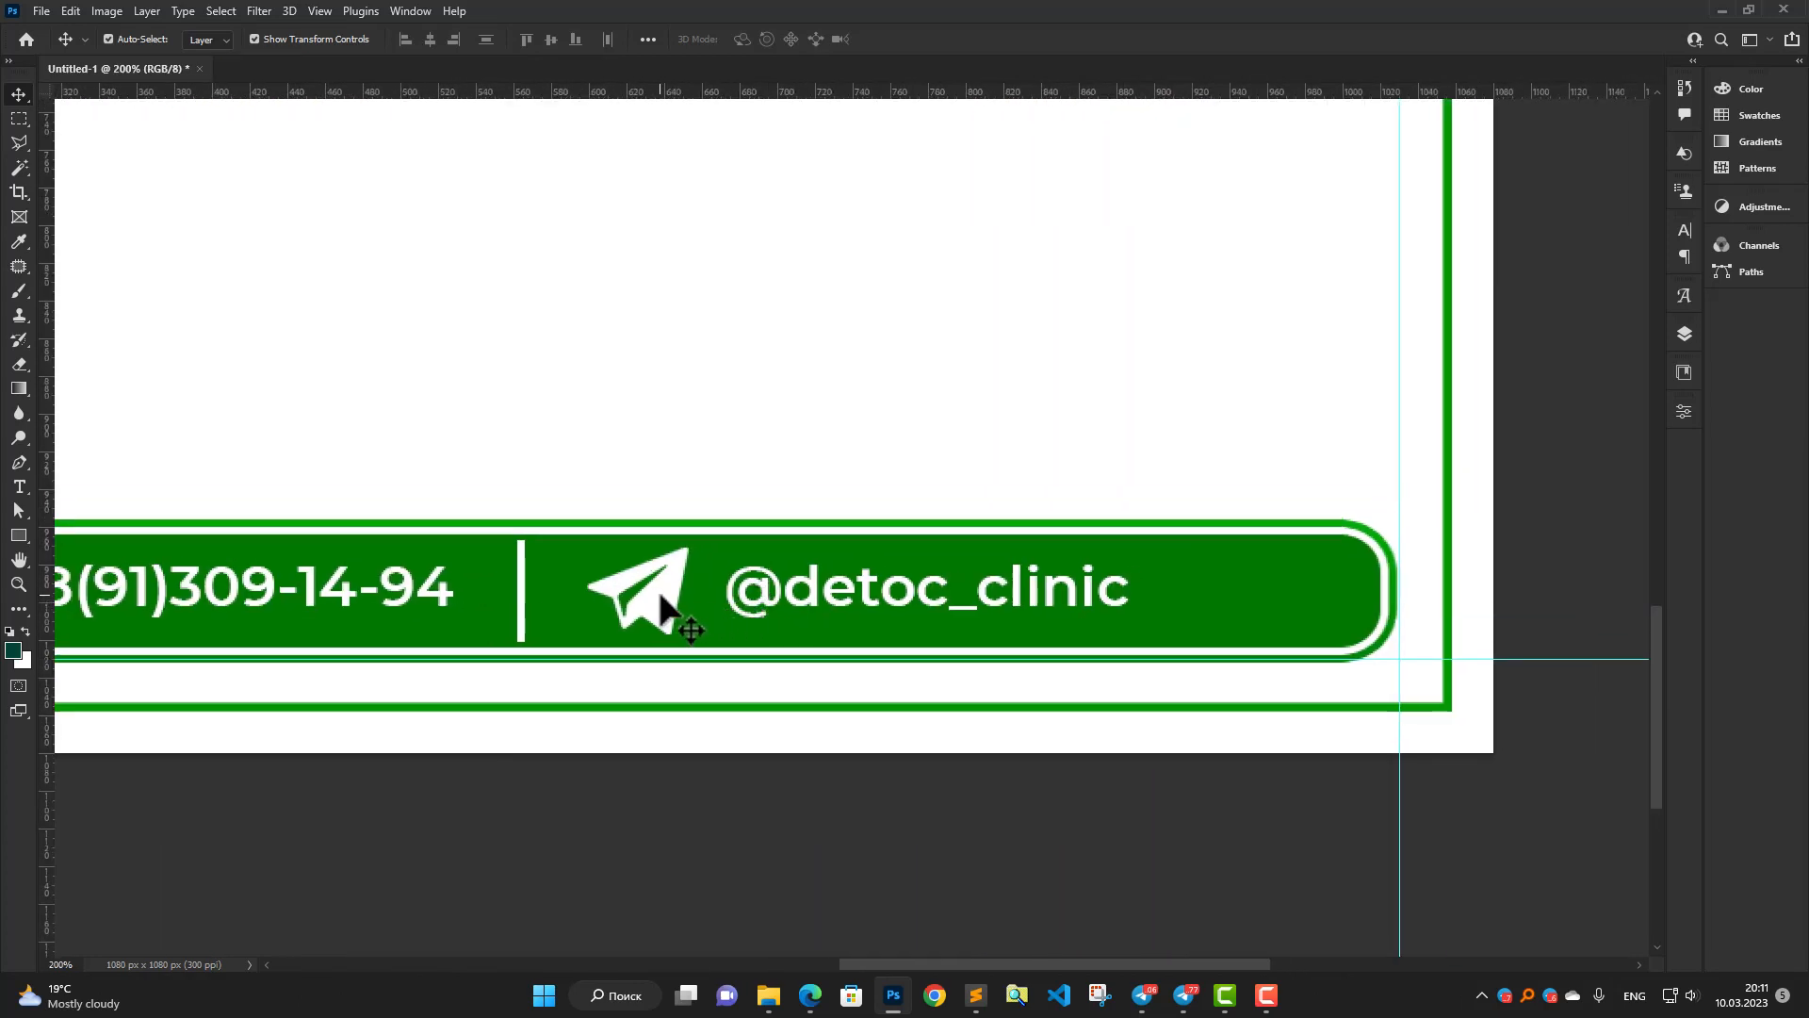
click(749, 606)
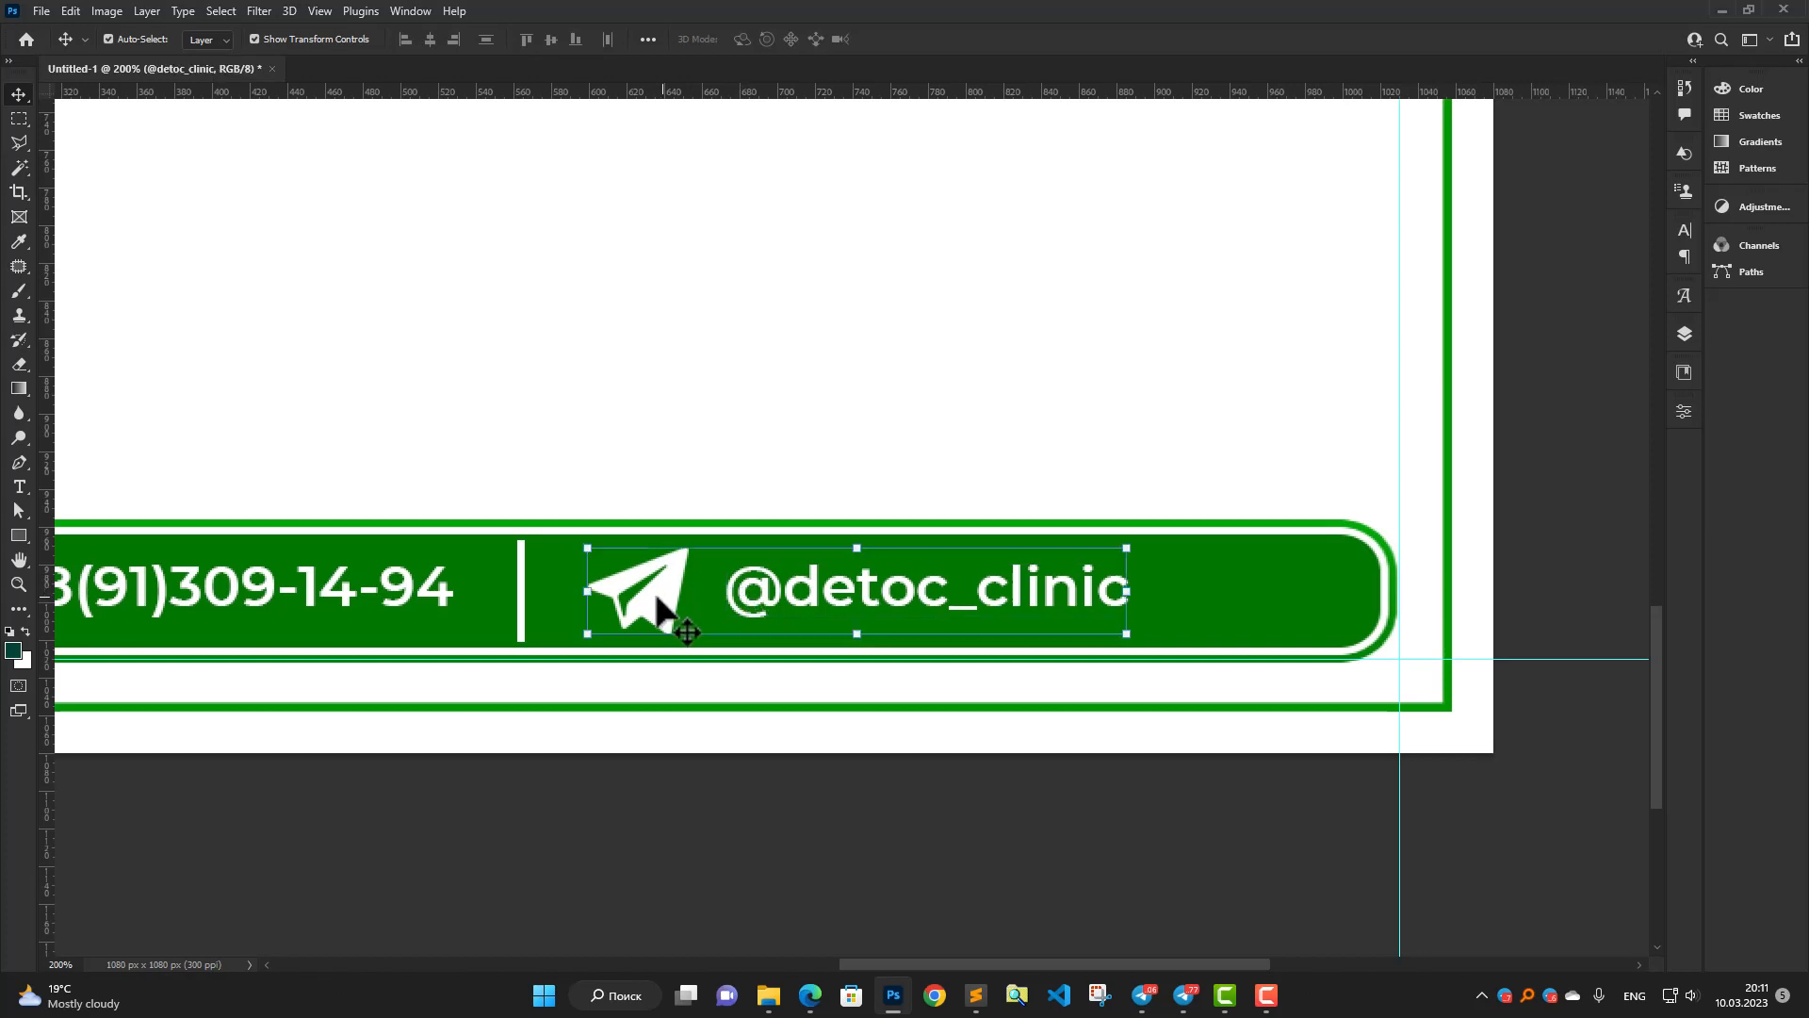
shift+click(521, 608)
shift+click(435, 599)
scroll(511, 603, down, 3)
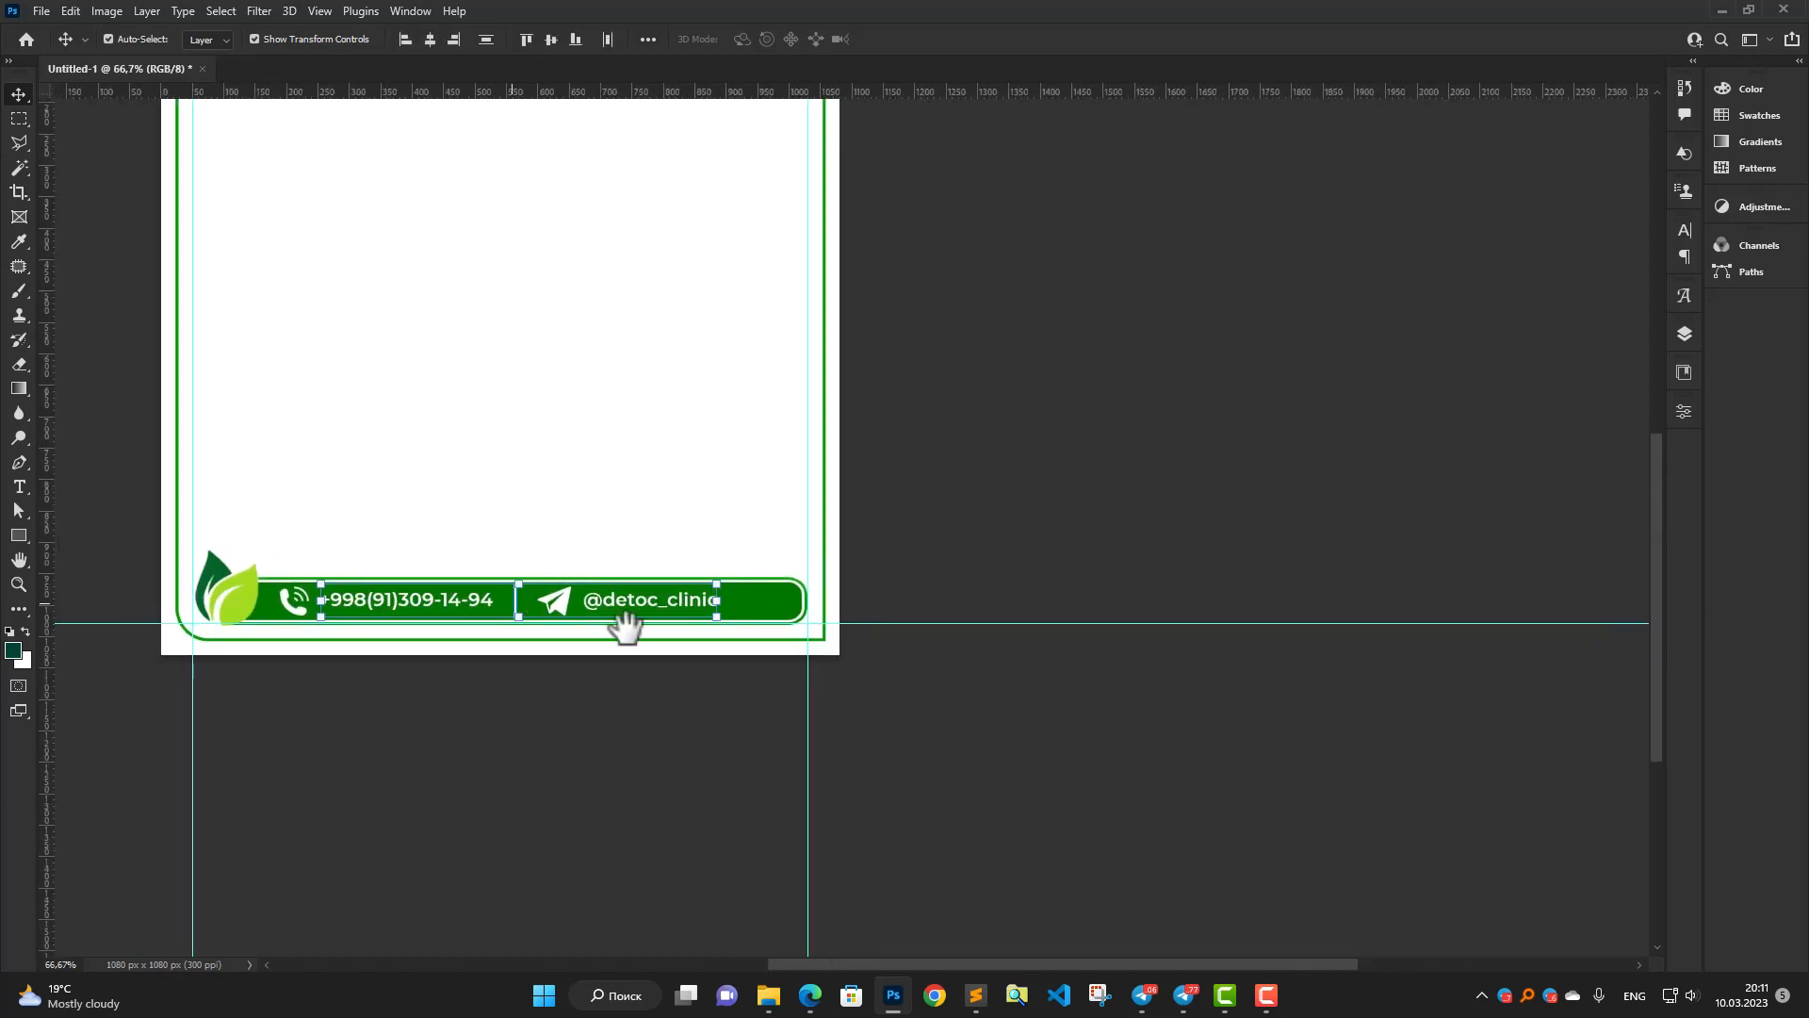
scroll(625, 627, up, 2)
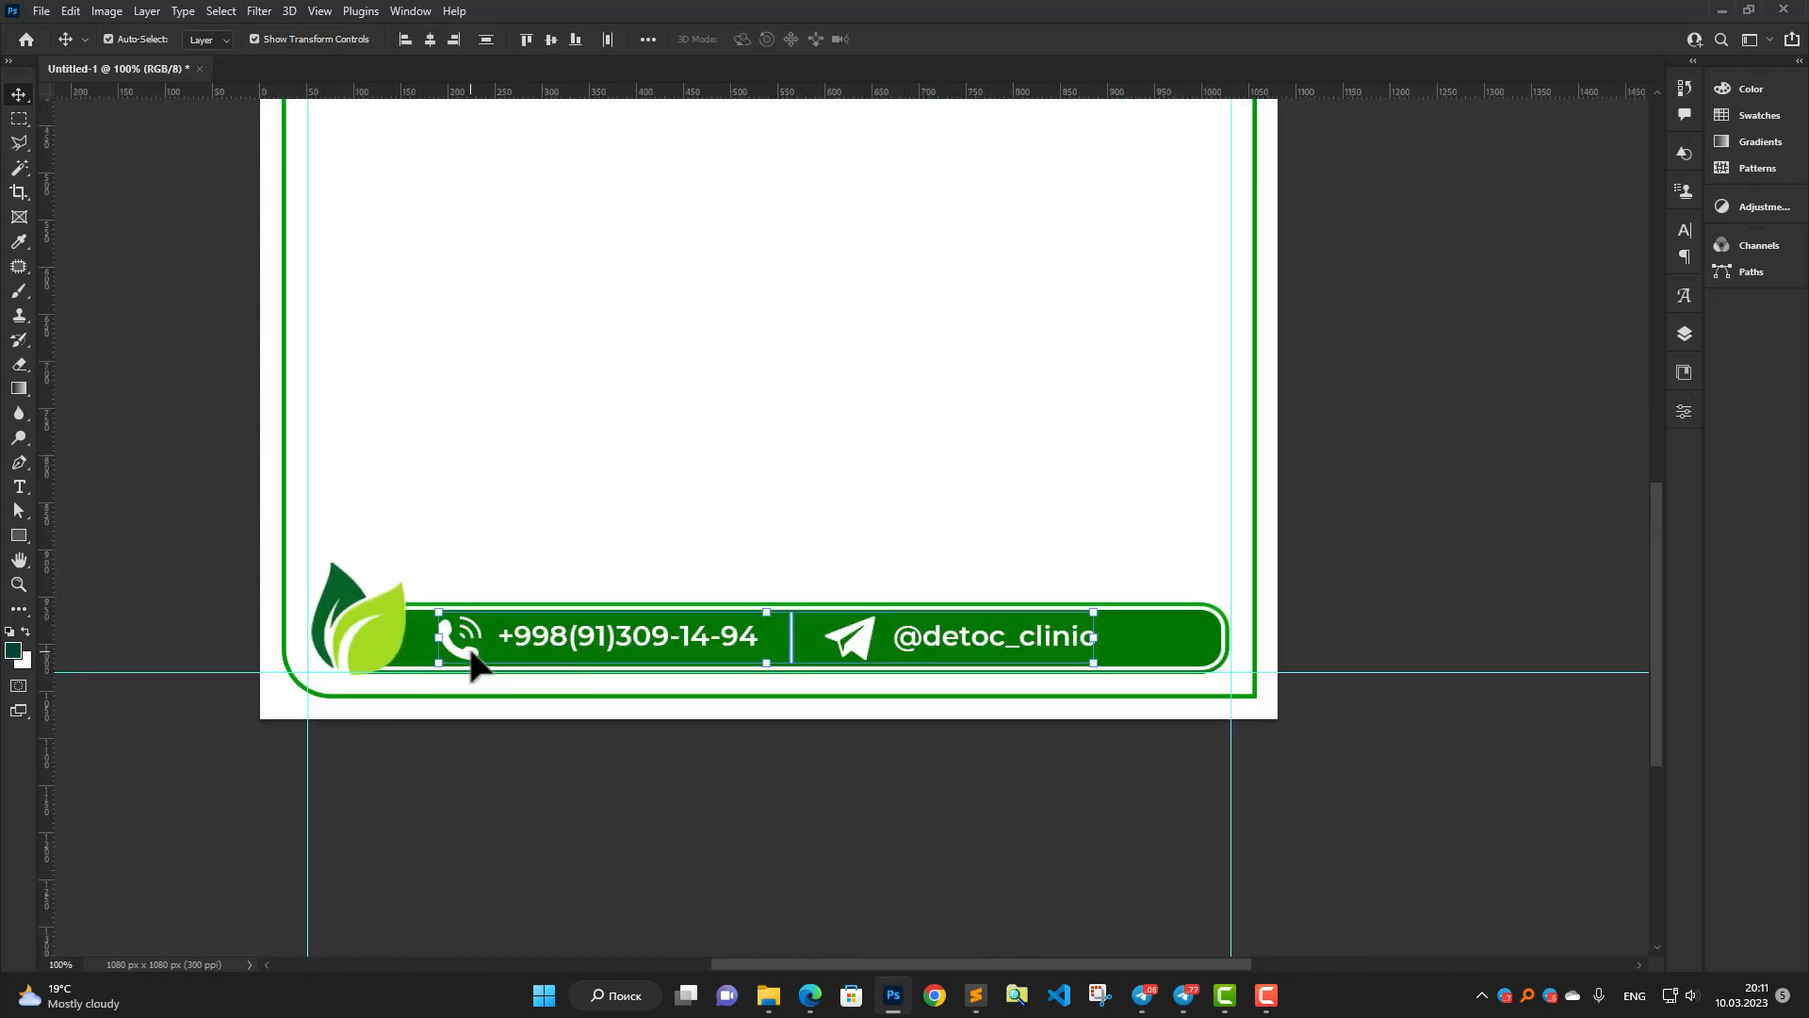
key(Right)
key(Right)
key(Right)
key(Right)
key(Right)
key(Right)
key(Right)
key(Right)
key(Right)
key(Right)
key(Right)
key(Right)
key(Right)
key(Right)
key(Right)
key(Right)
key(Right)
key(Right)
key(Right)
key(Right)
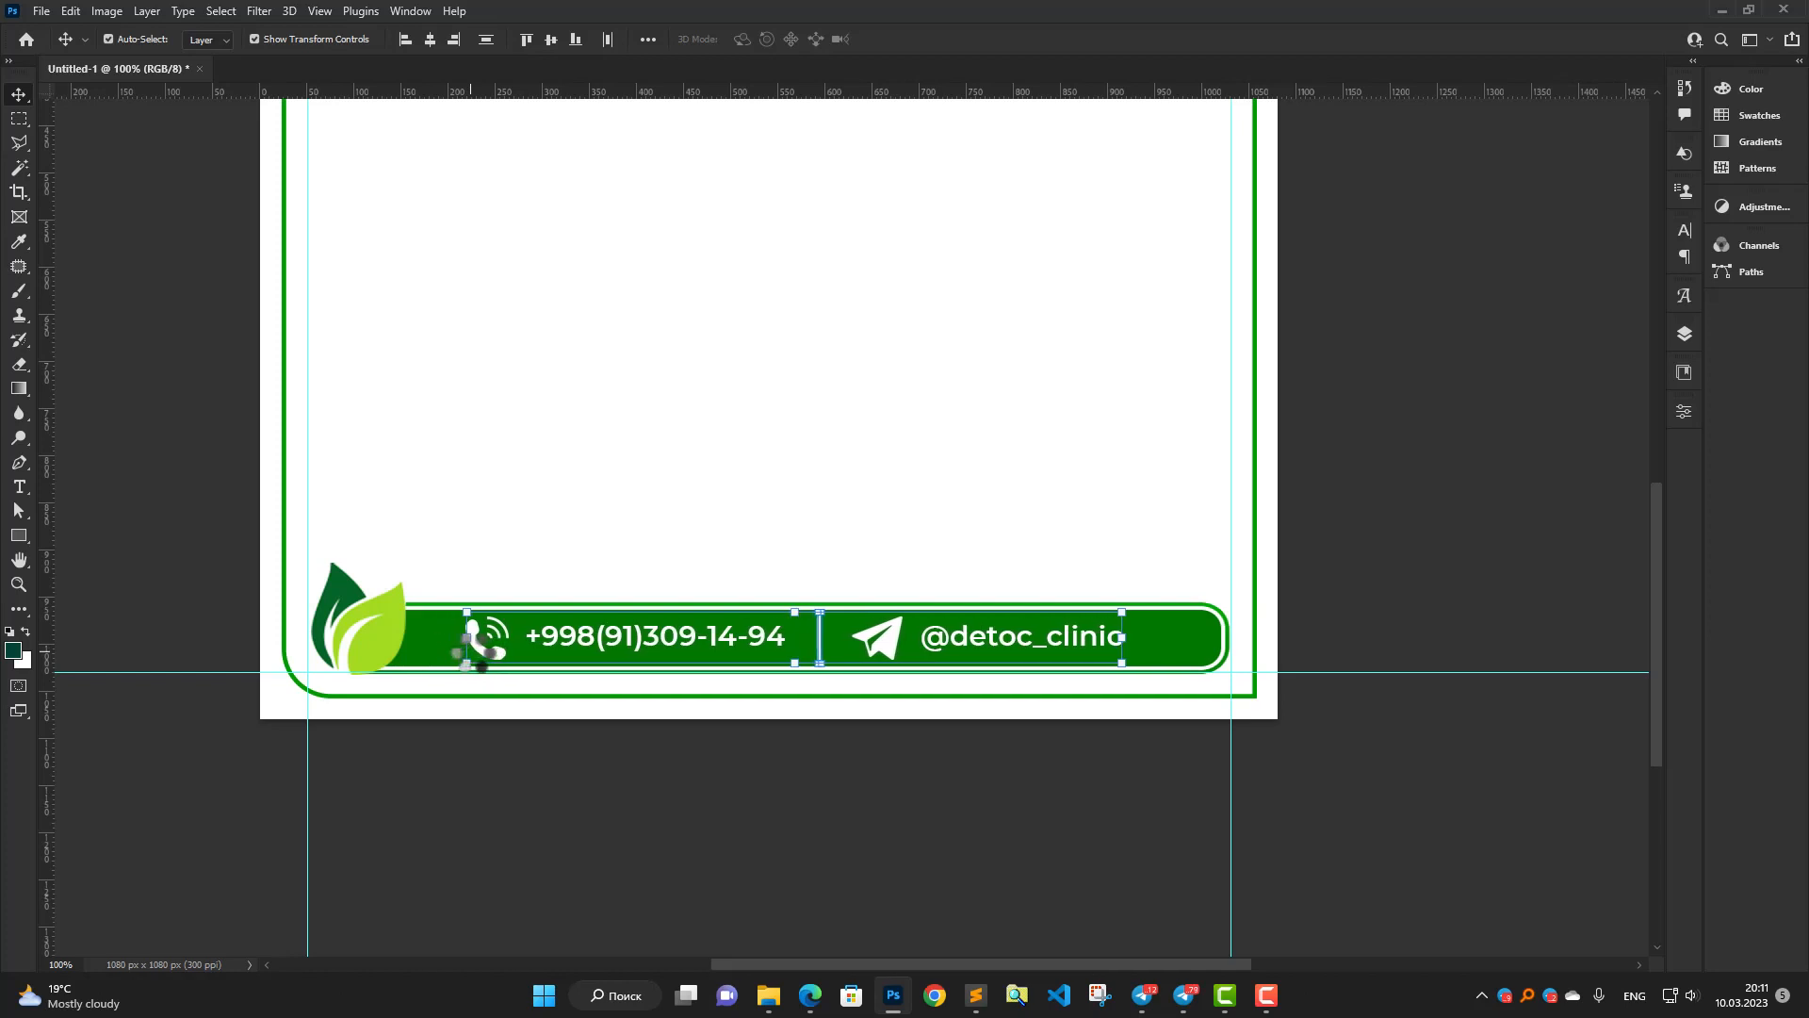
key(Right)
key(Right)
key(Right)
key(Right)
key(Right)
key(Right)
key(Right)
key(Right)
key(Right)
key(Right)
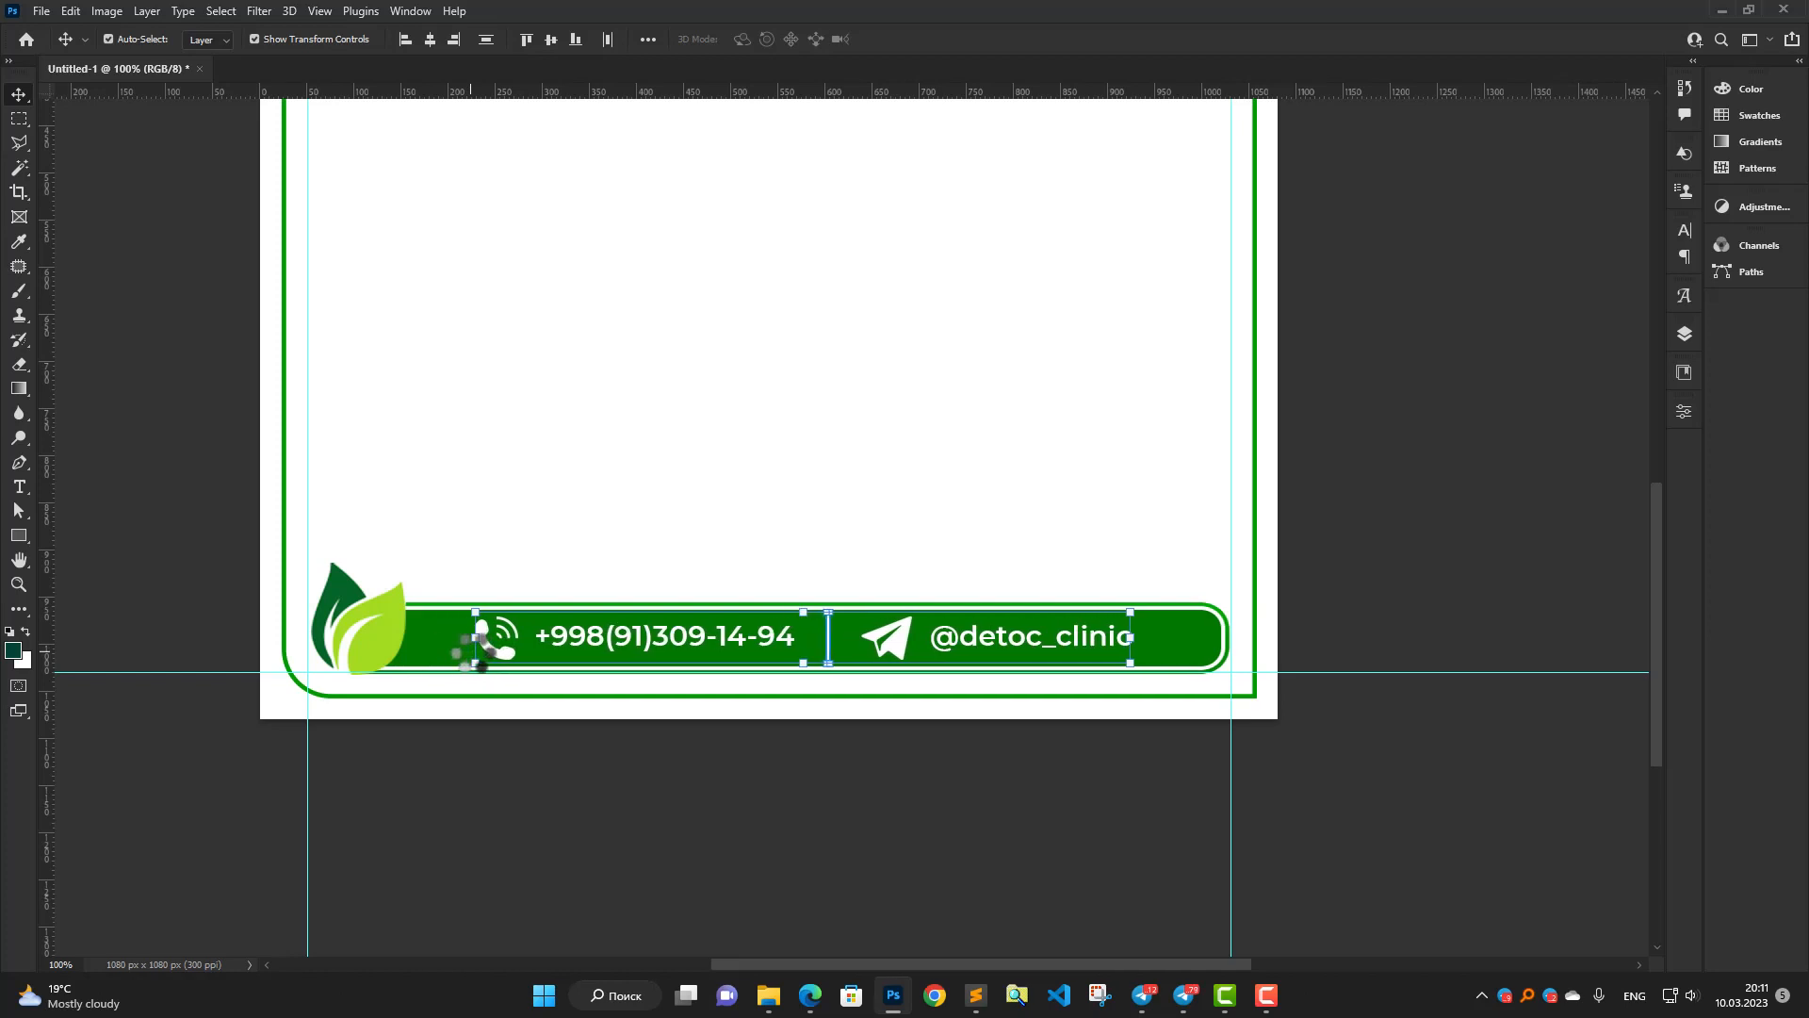
click(568, 780)
click(564, 637)
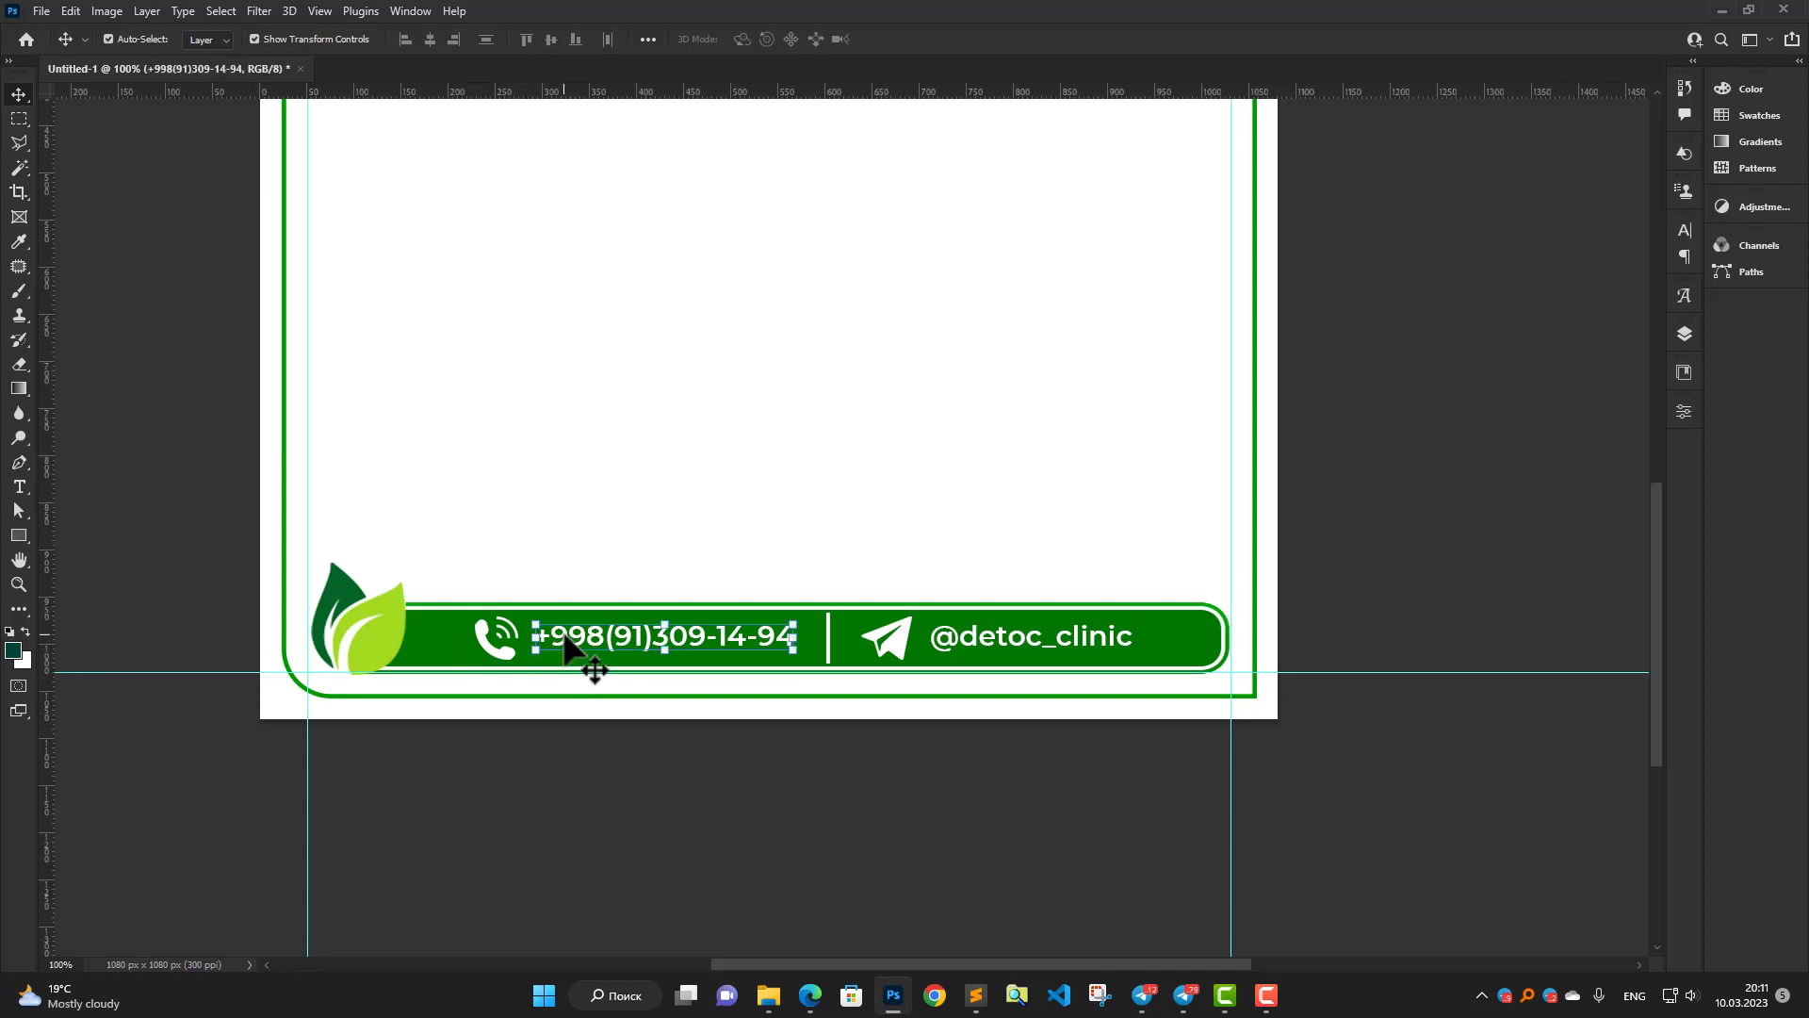
Nudge the Telegram handle text slightly left toward its icon and deselect it.
click(950, 641)
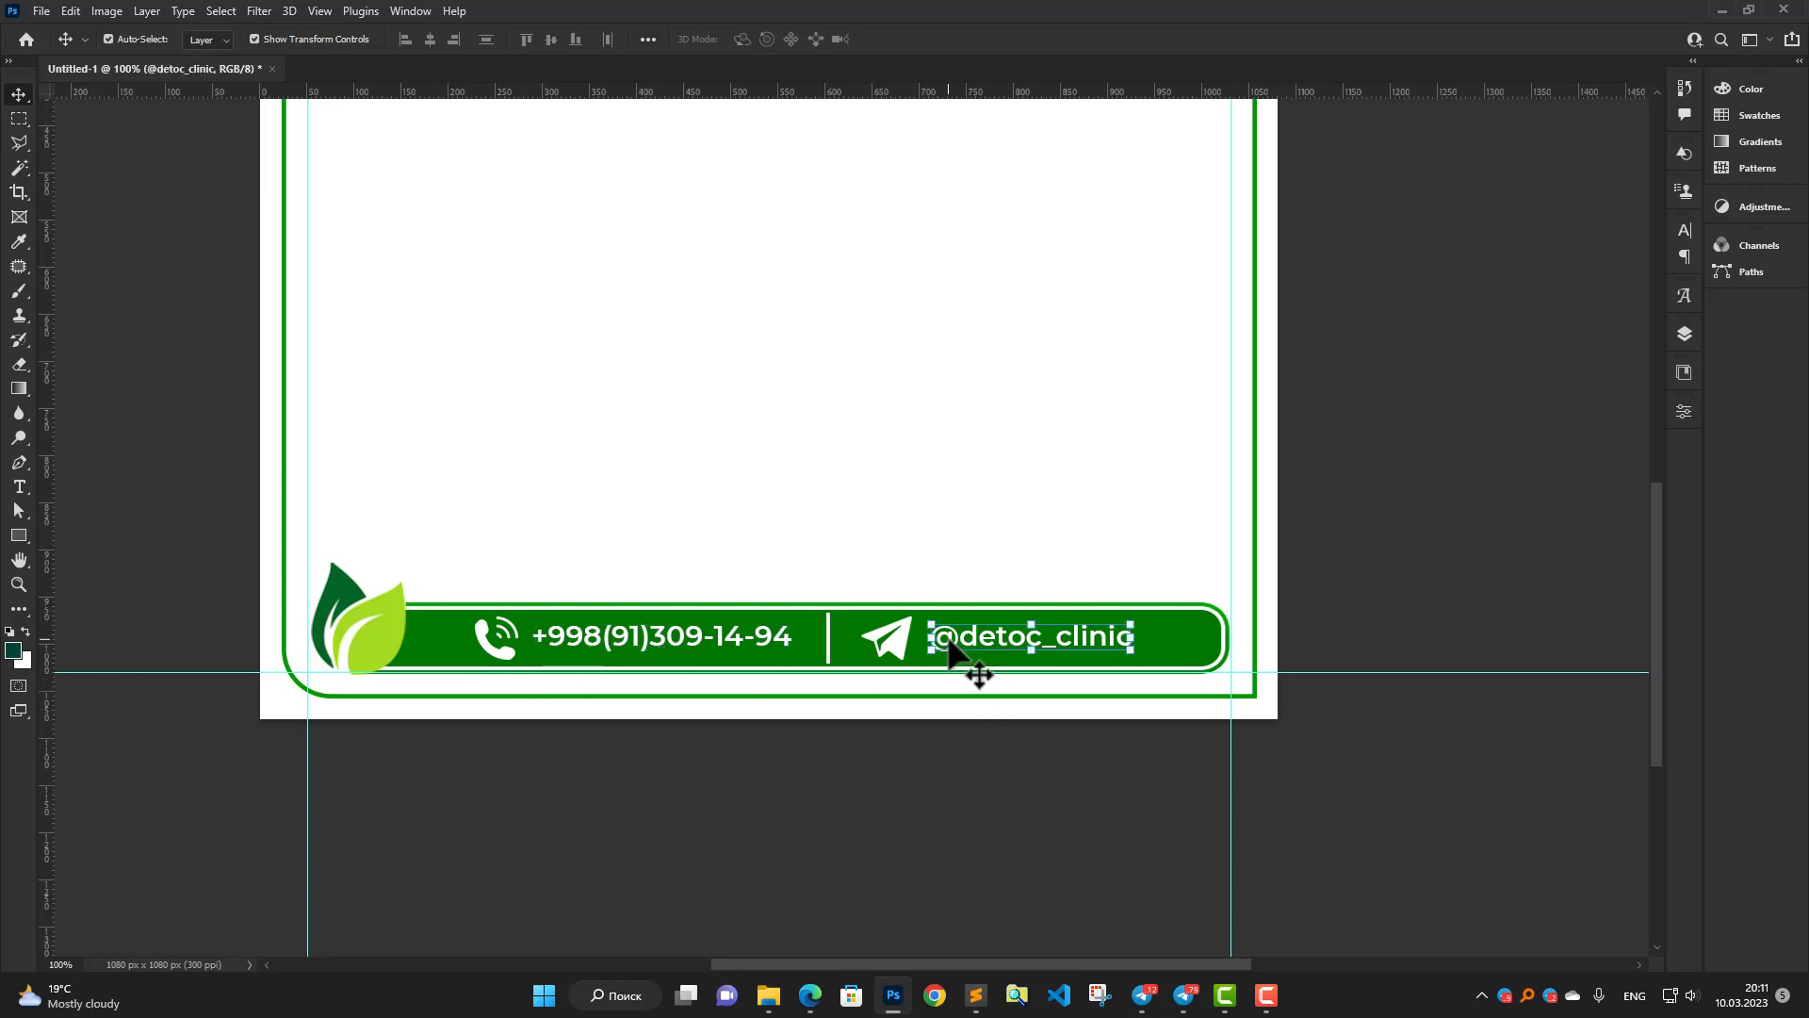
click(986, 594)
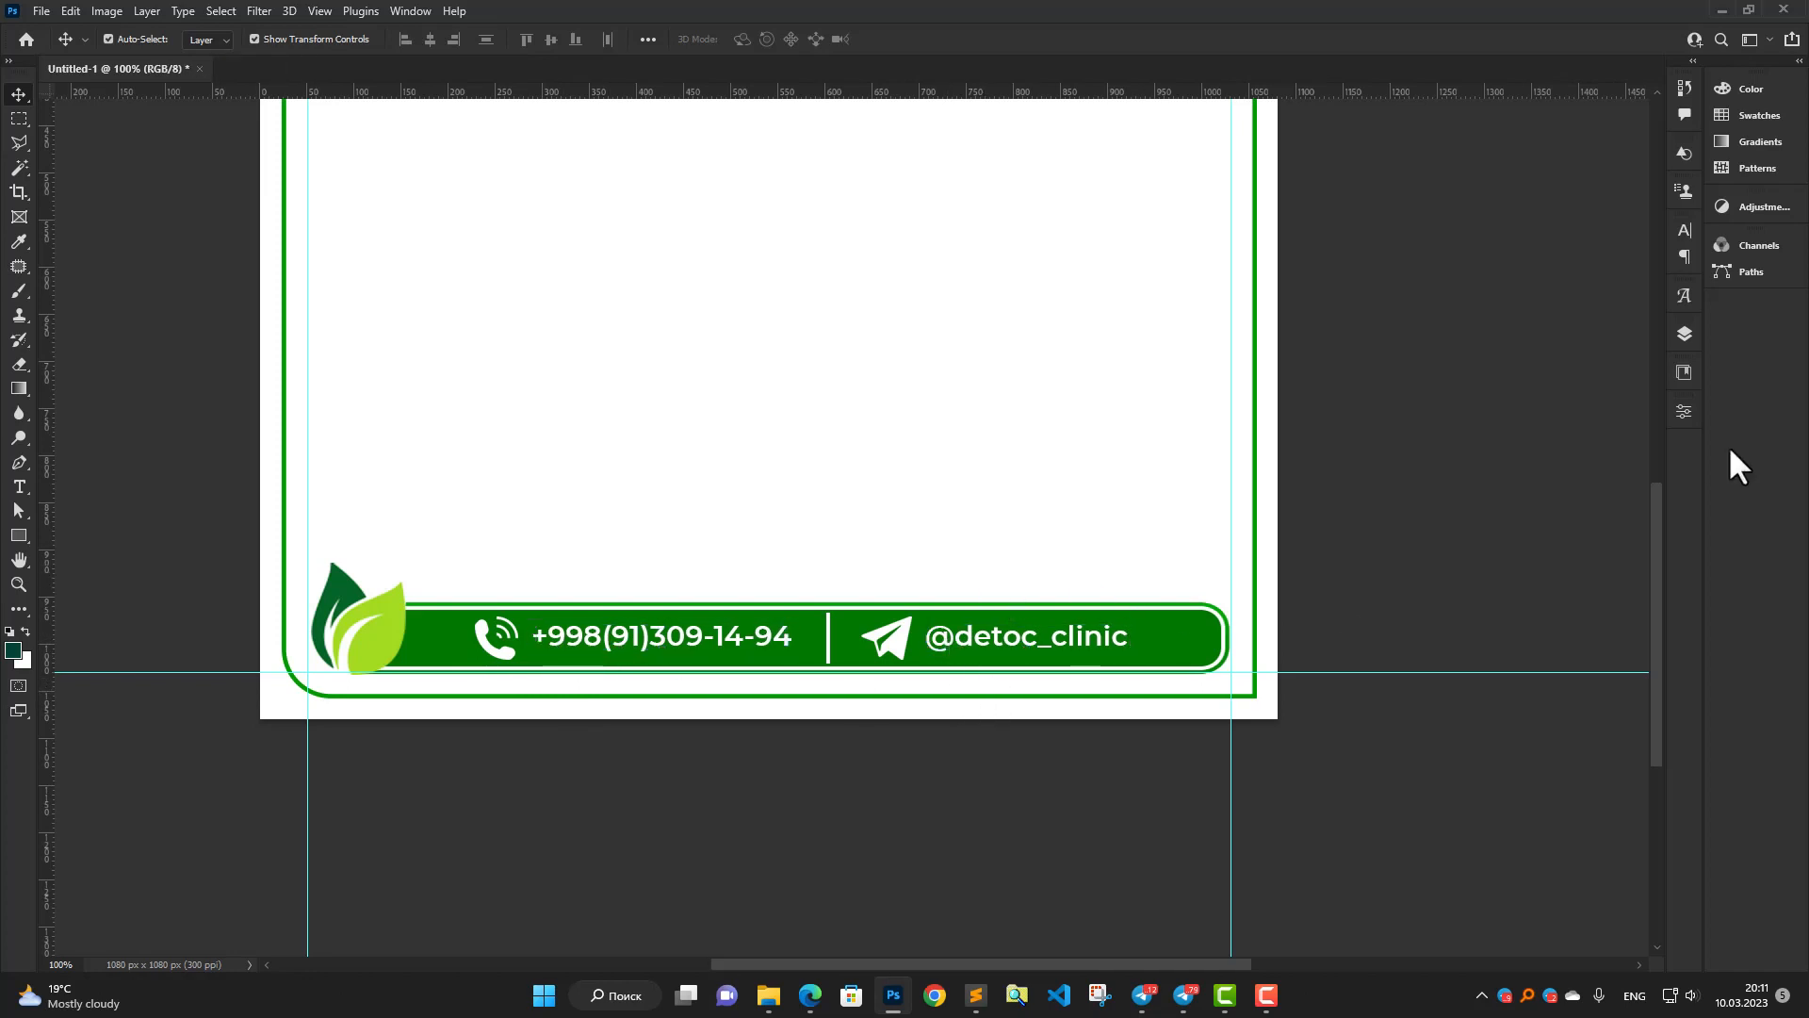
Rename the divider's Rectangle 2 layer to "Line" and collapse the effects lists of the telegram and phone icon layers.
click(1684, 336)
click(1645, 409)
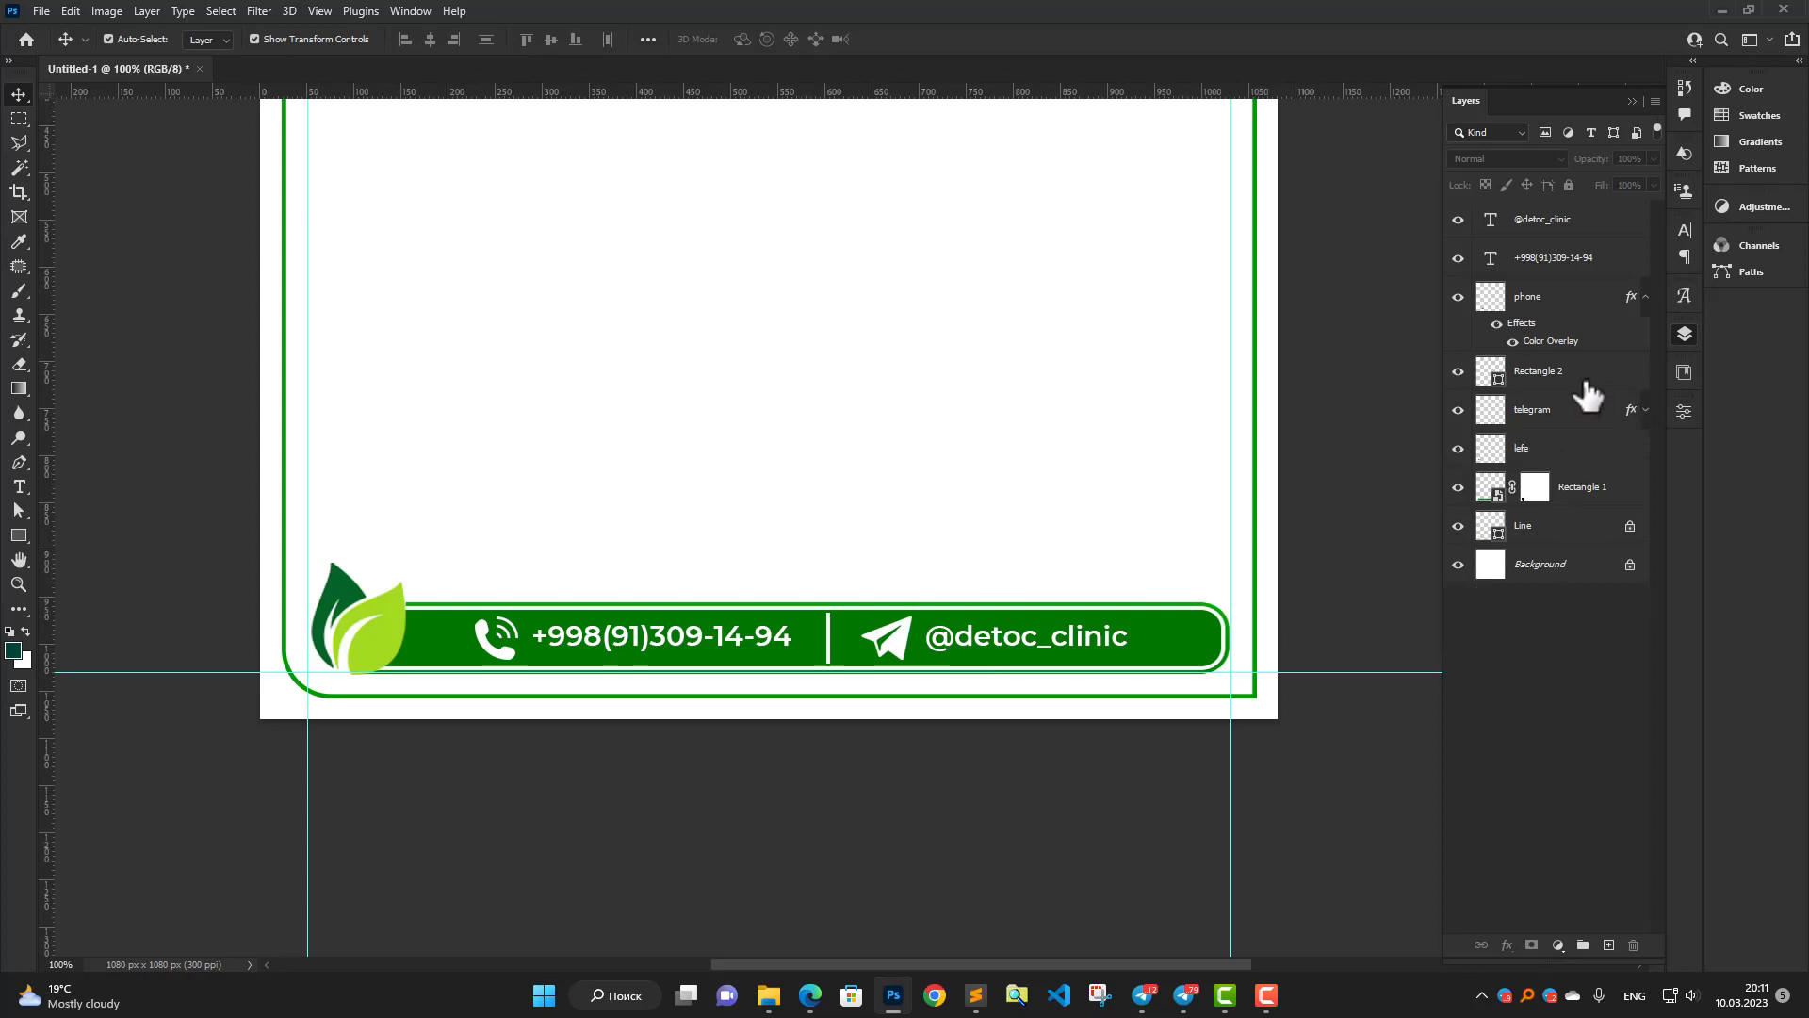
click(1546, 377)
double_click(1534, 373)
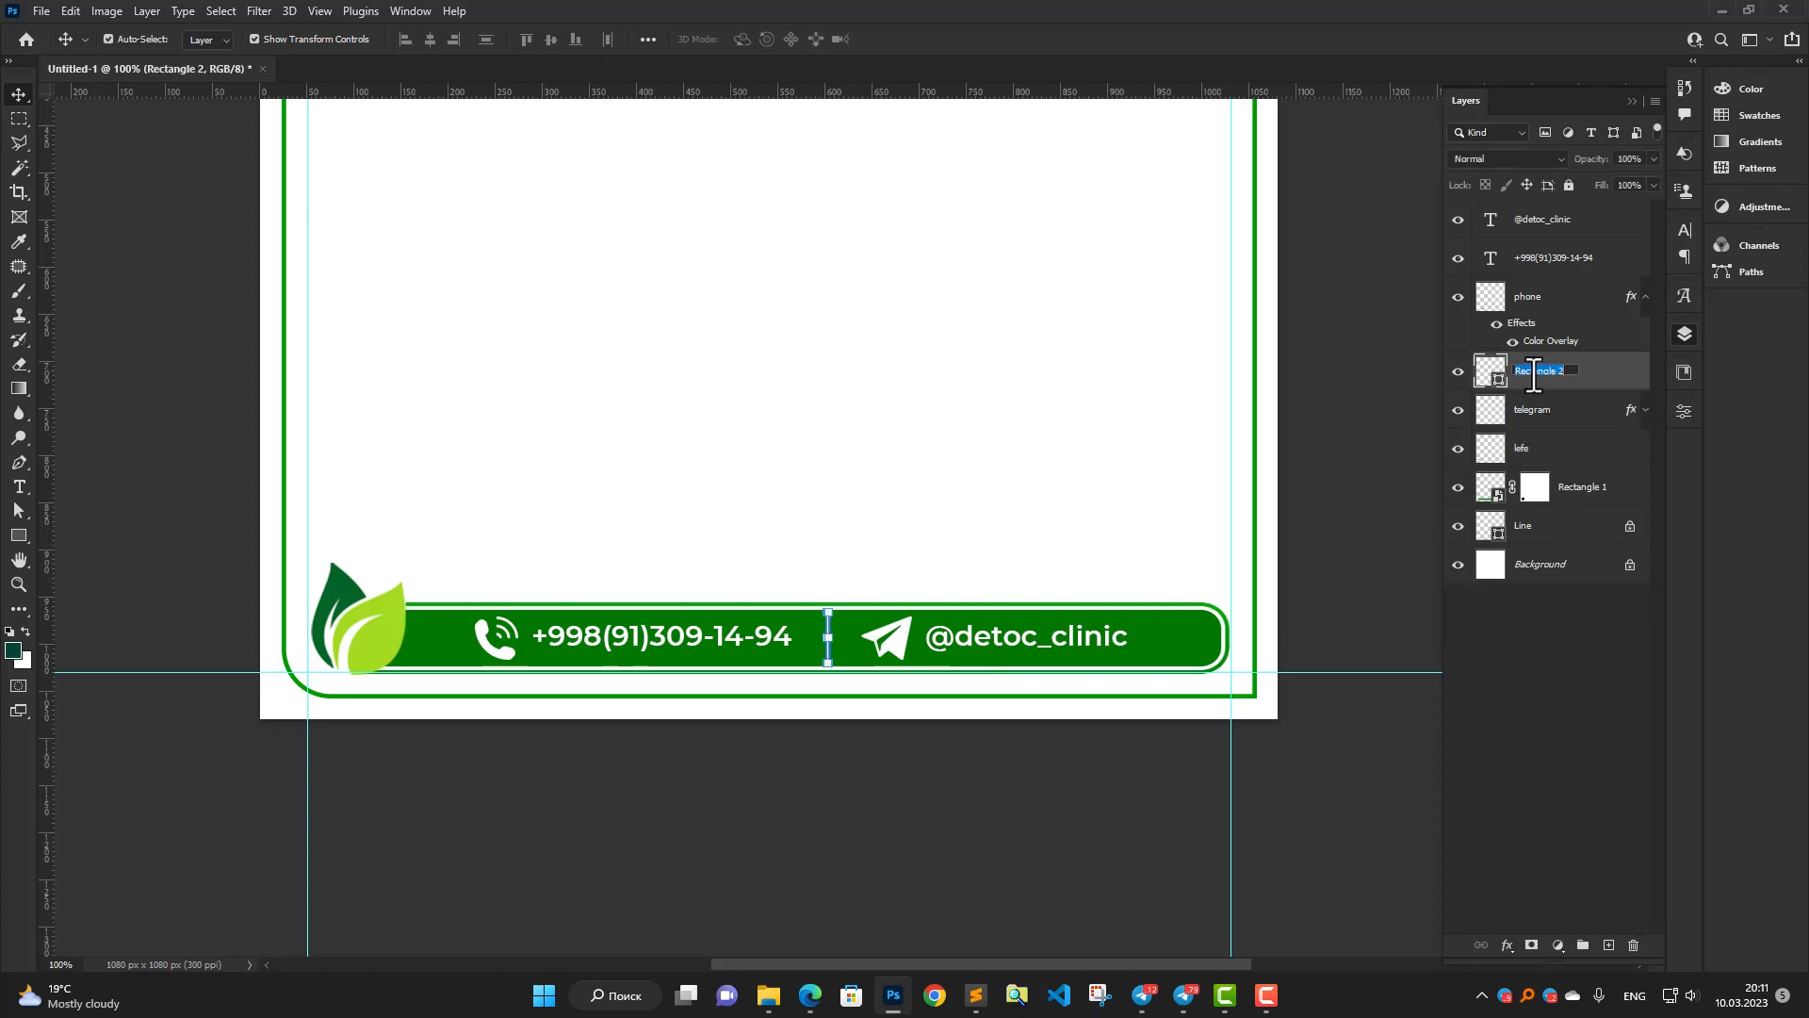
key(Return)
click(1645, 297)
click(1602, 260)
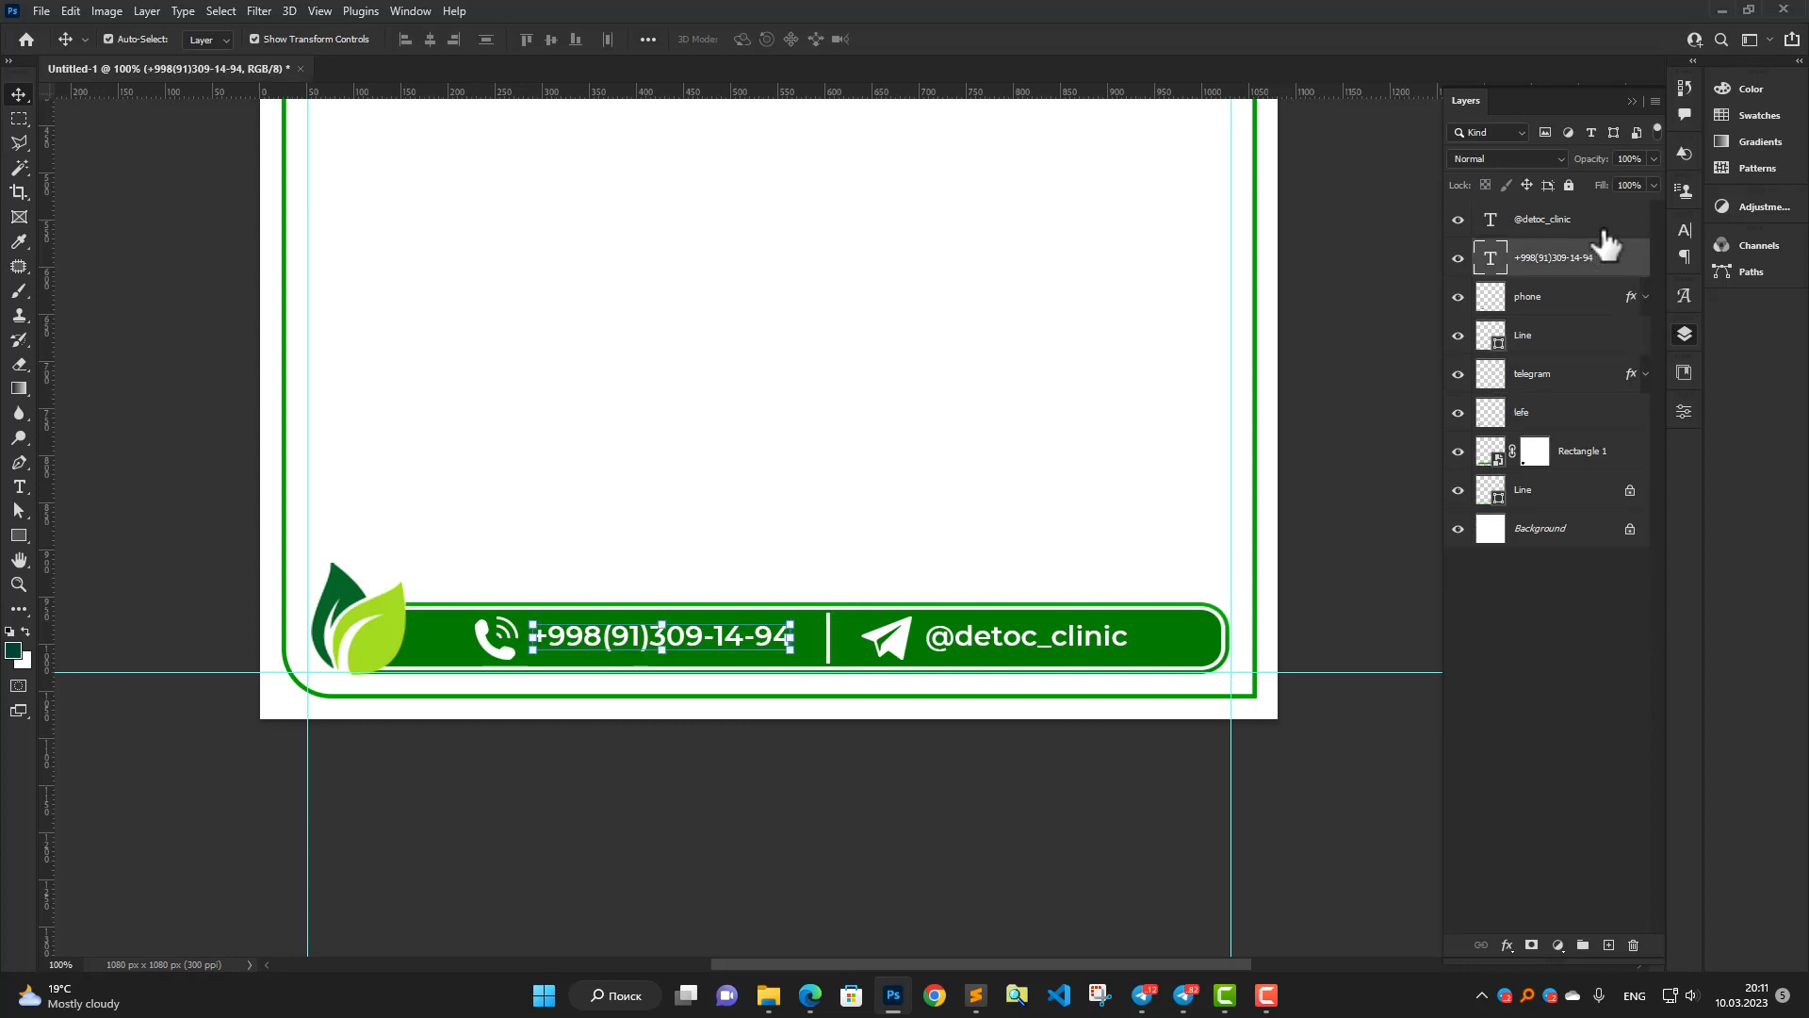
Place the Telegram handle text layer directly above the Telegram icon layer and group the two as "telegram".
drag(1557, 224, 1562, 374)
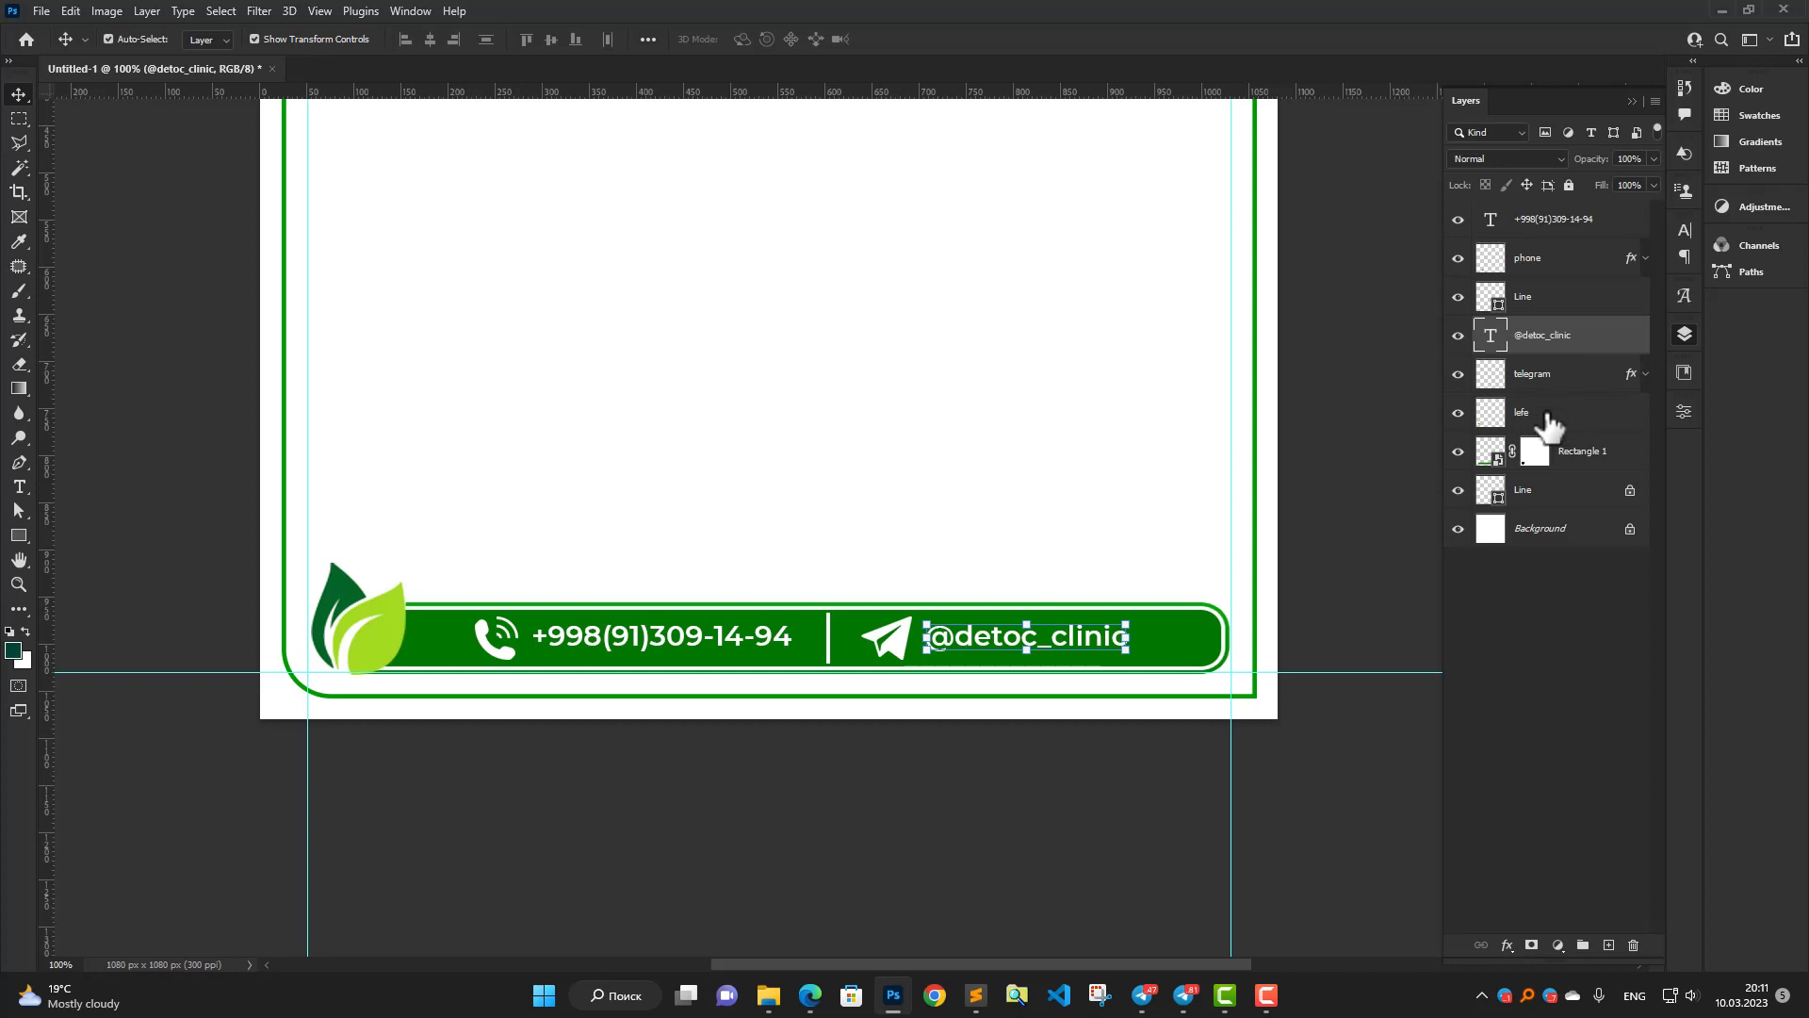
click(1553, 413)
click(1553, 377)
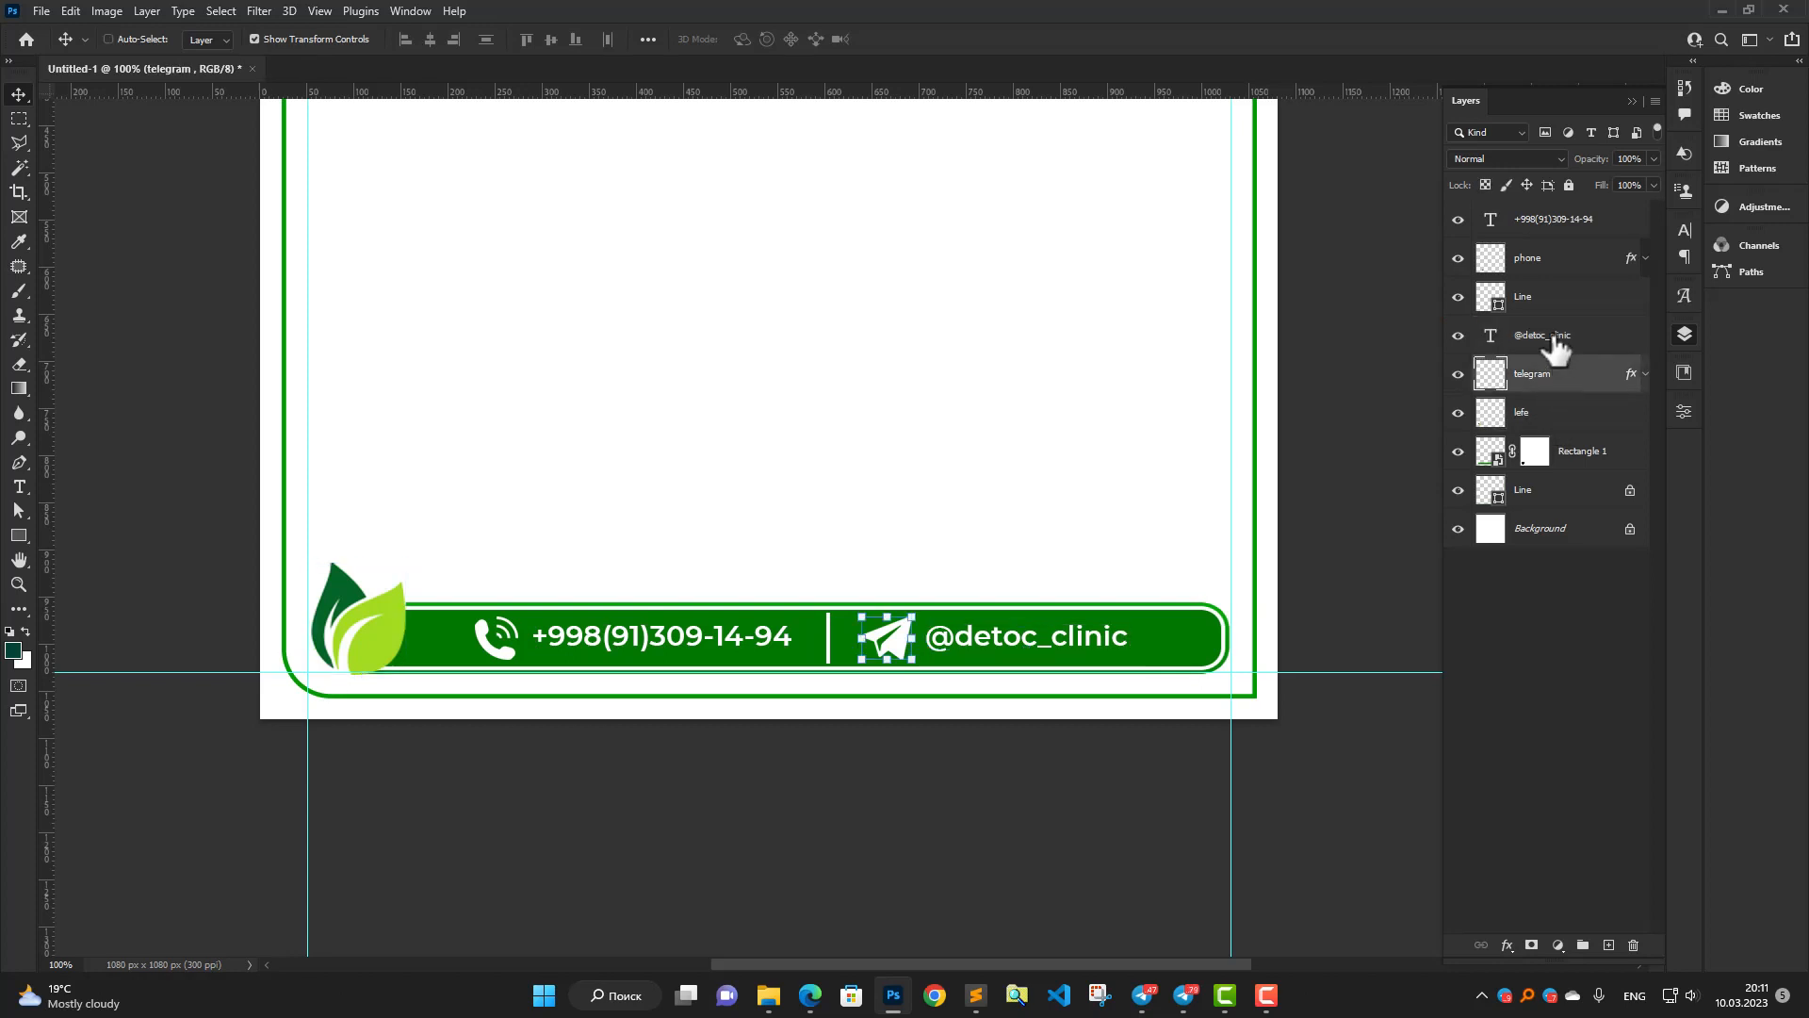
shift+click(1555, 349)
key(ctrl+g)
double_click(1537, 327)
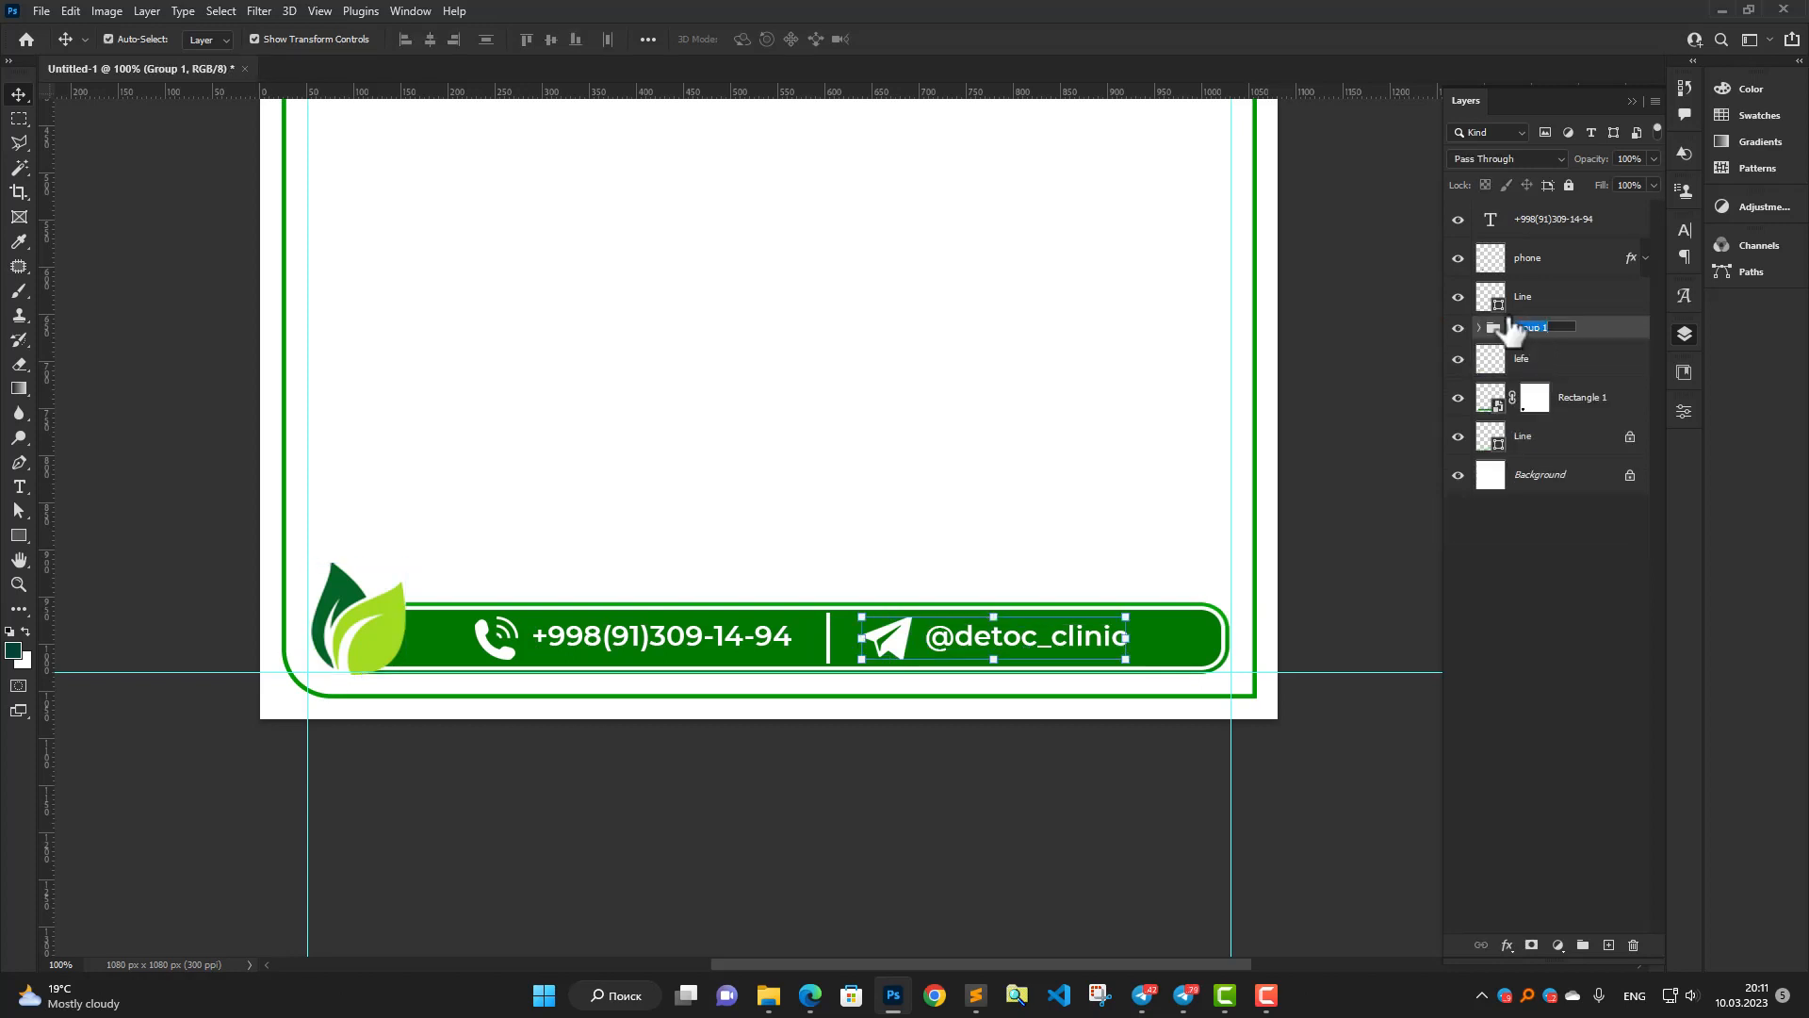
key(Return)
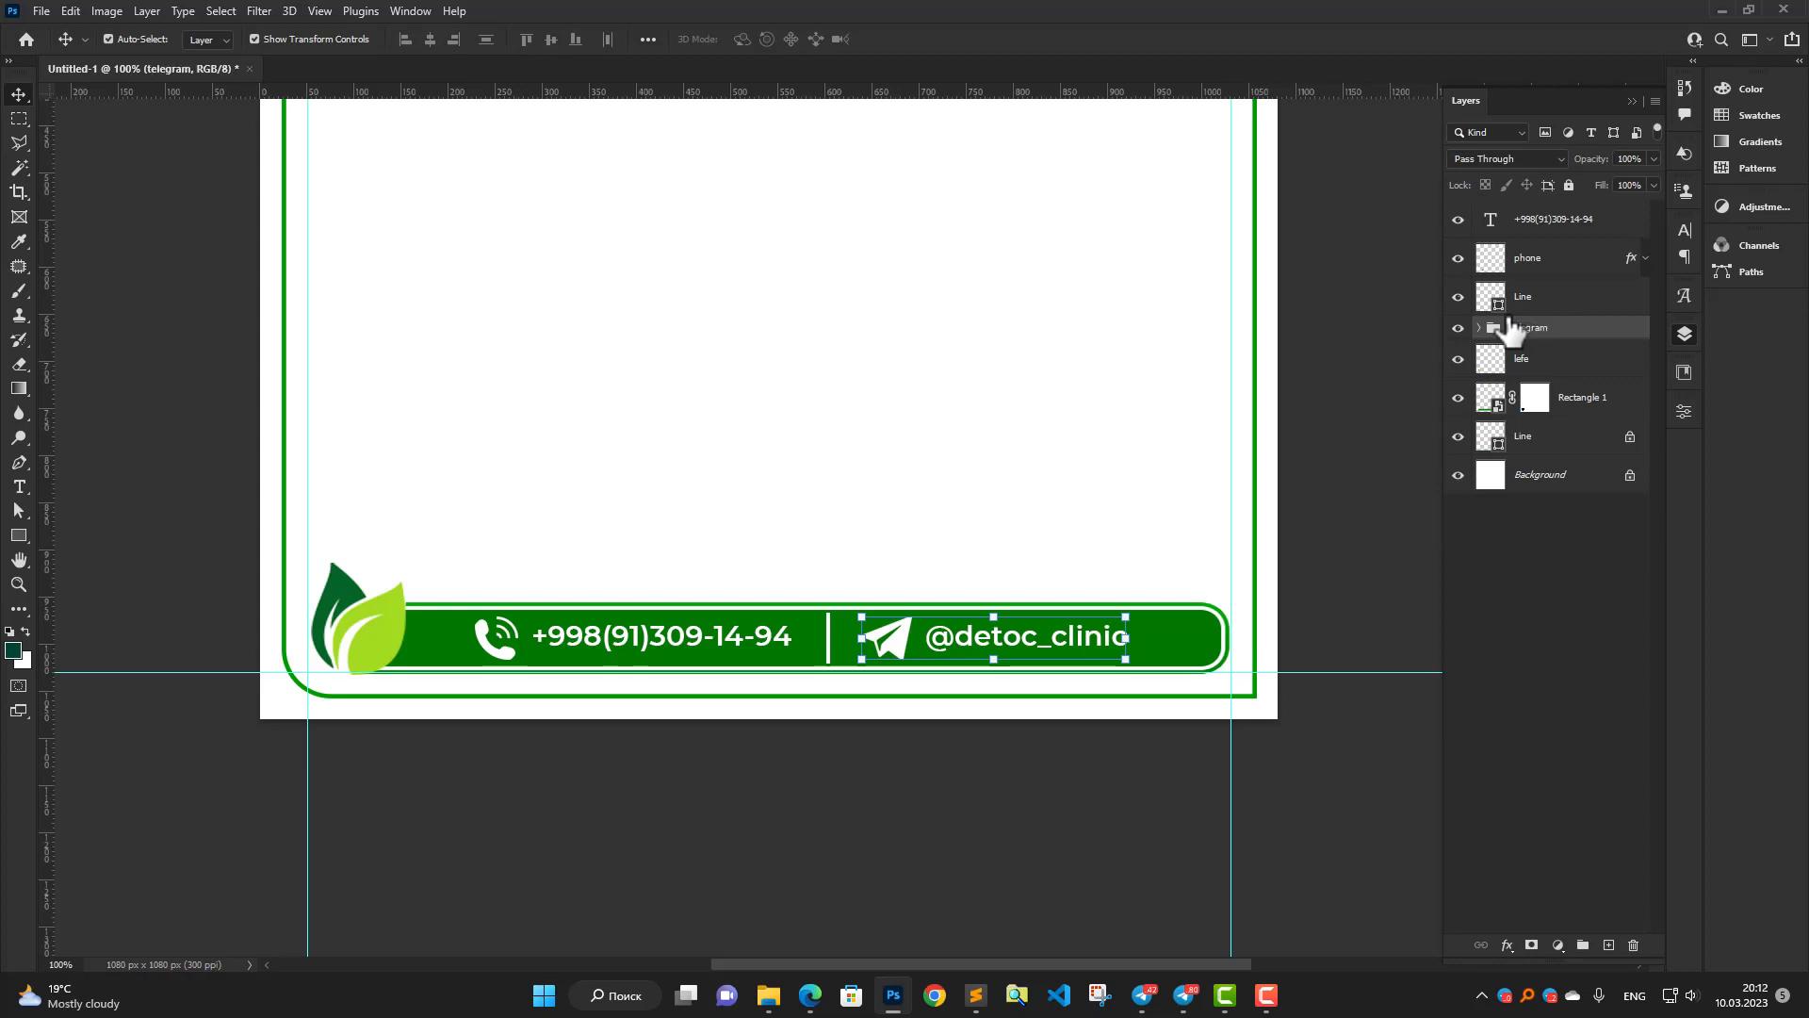
Group the phone icon and phone number text layers and name the group "number".
click(1528, 262)
shift+click(1534, 226)
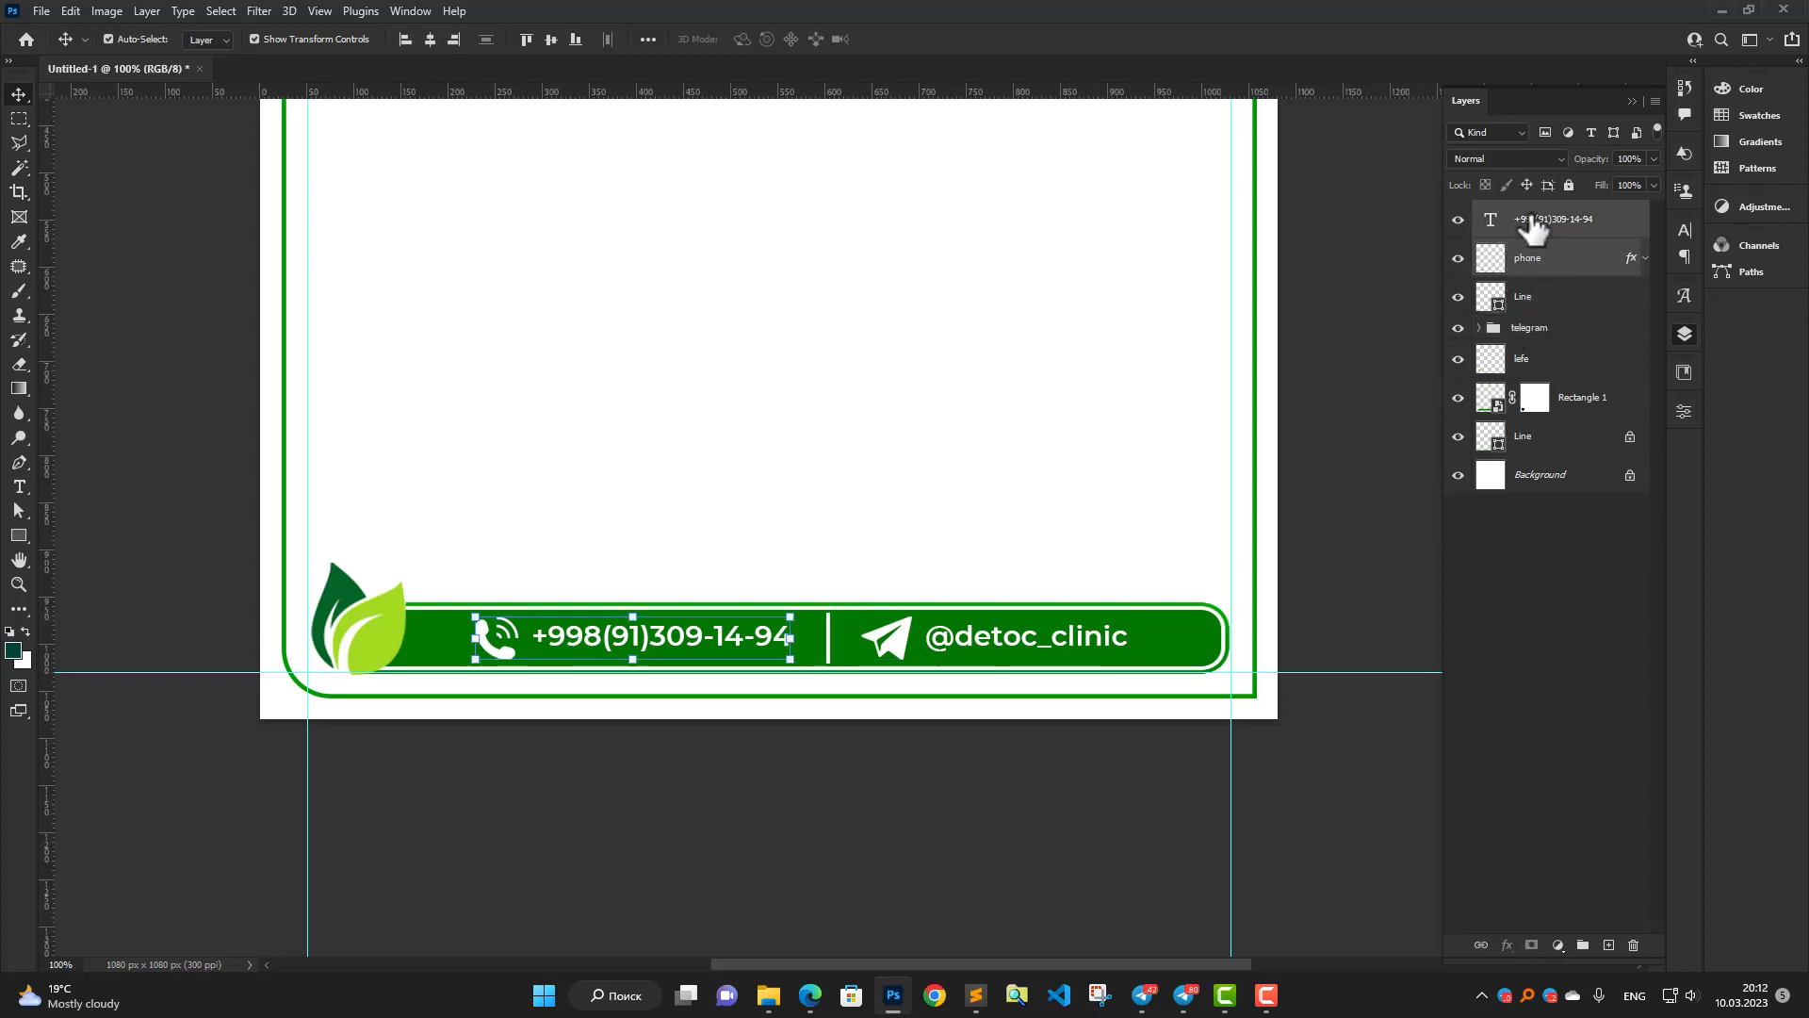
key(ctrl+g)
double_click(1534, 213)
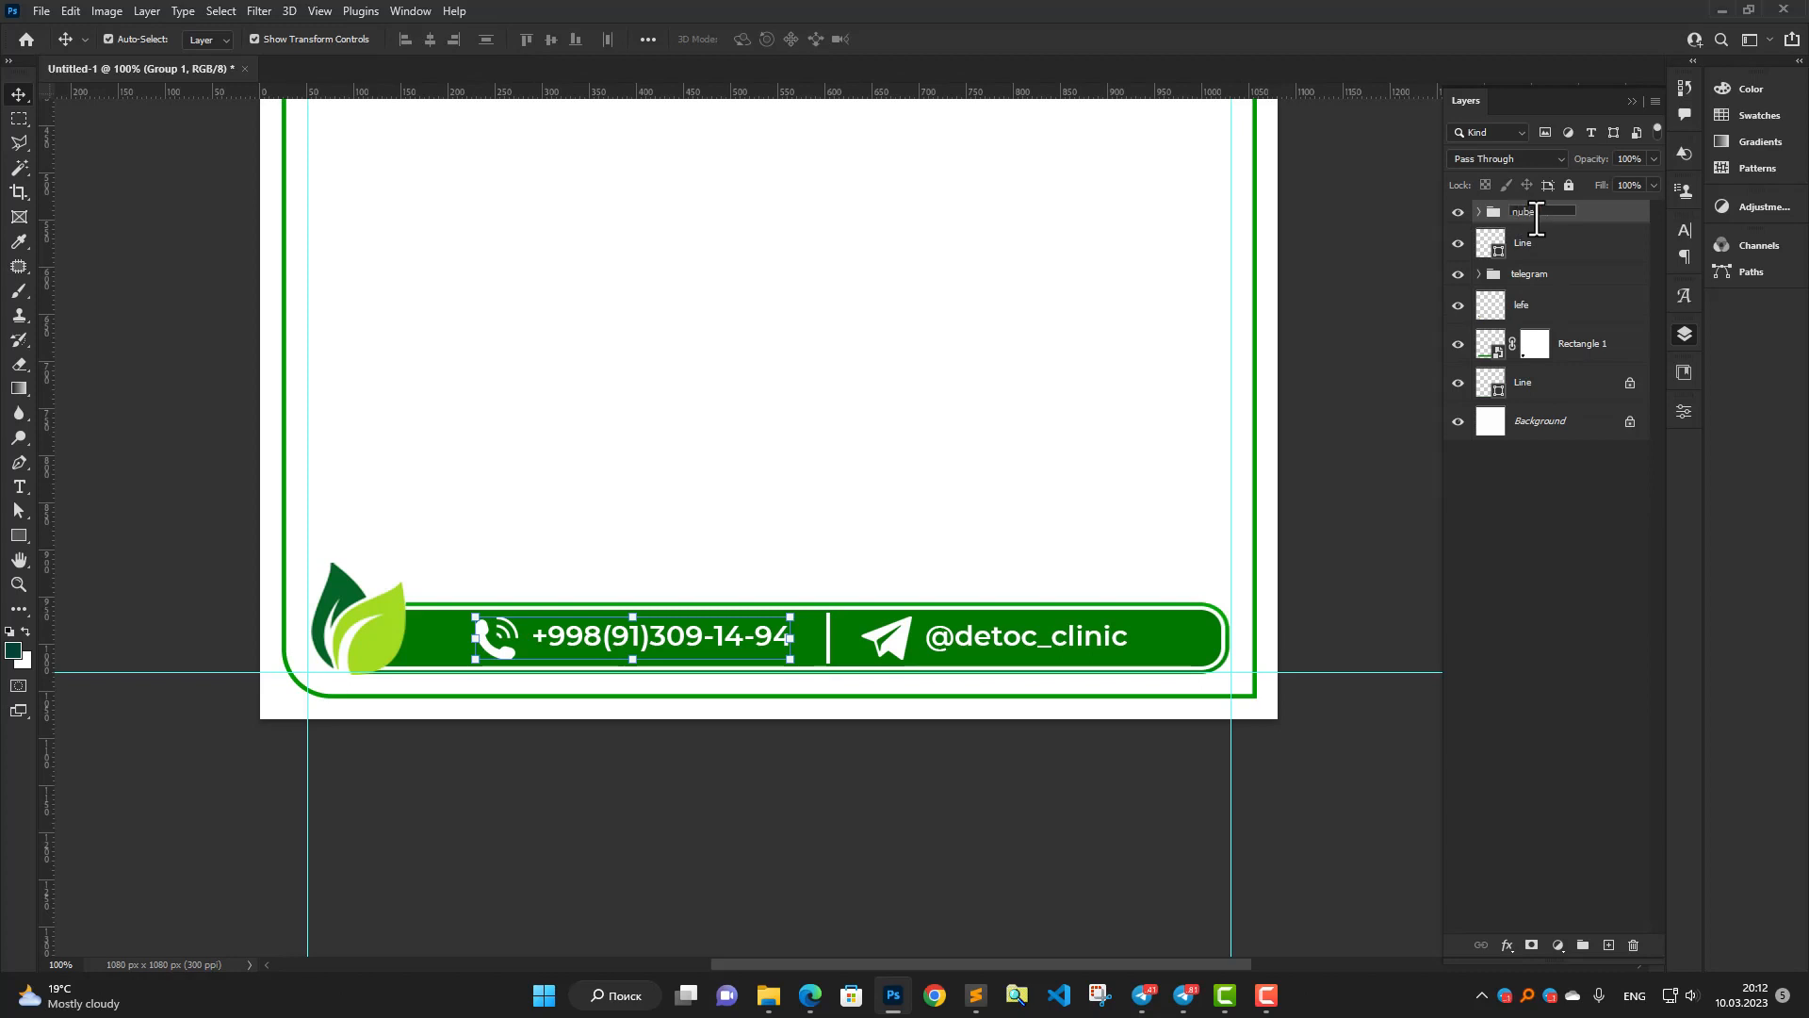
key(Return)
Group the leaf layer and the green bar layer and name the group "title line".
click(1541, 309)
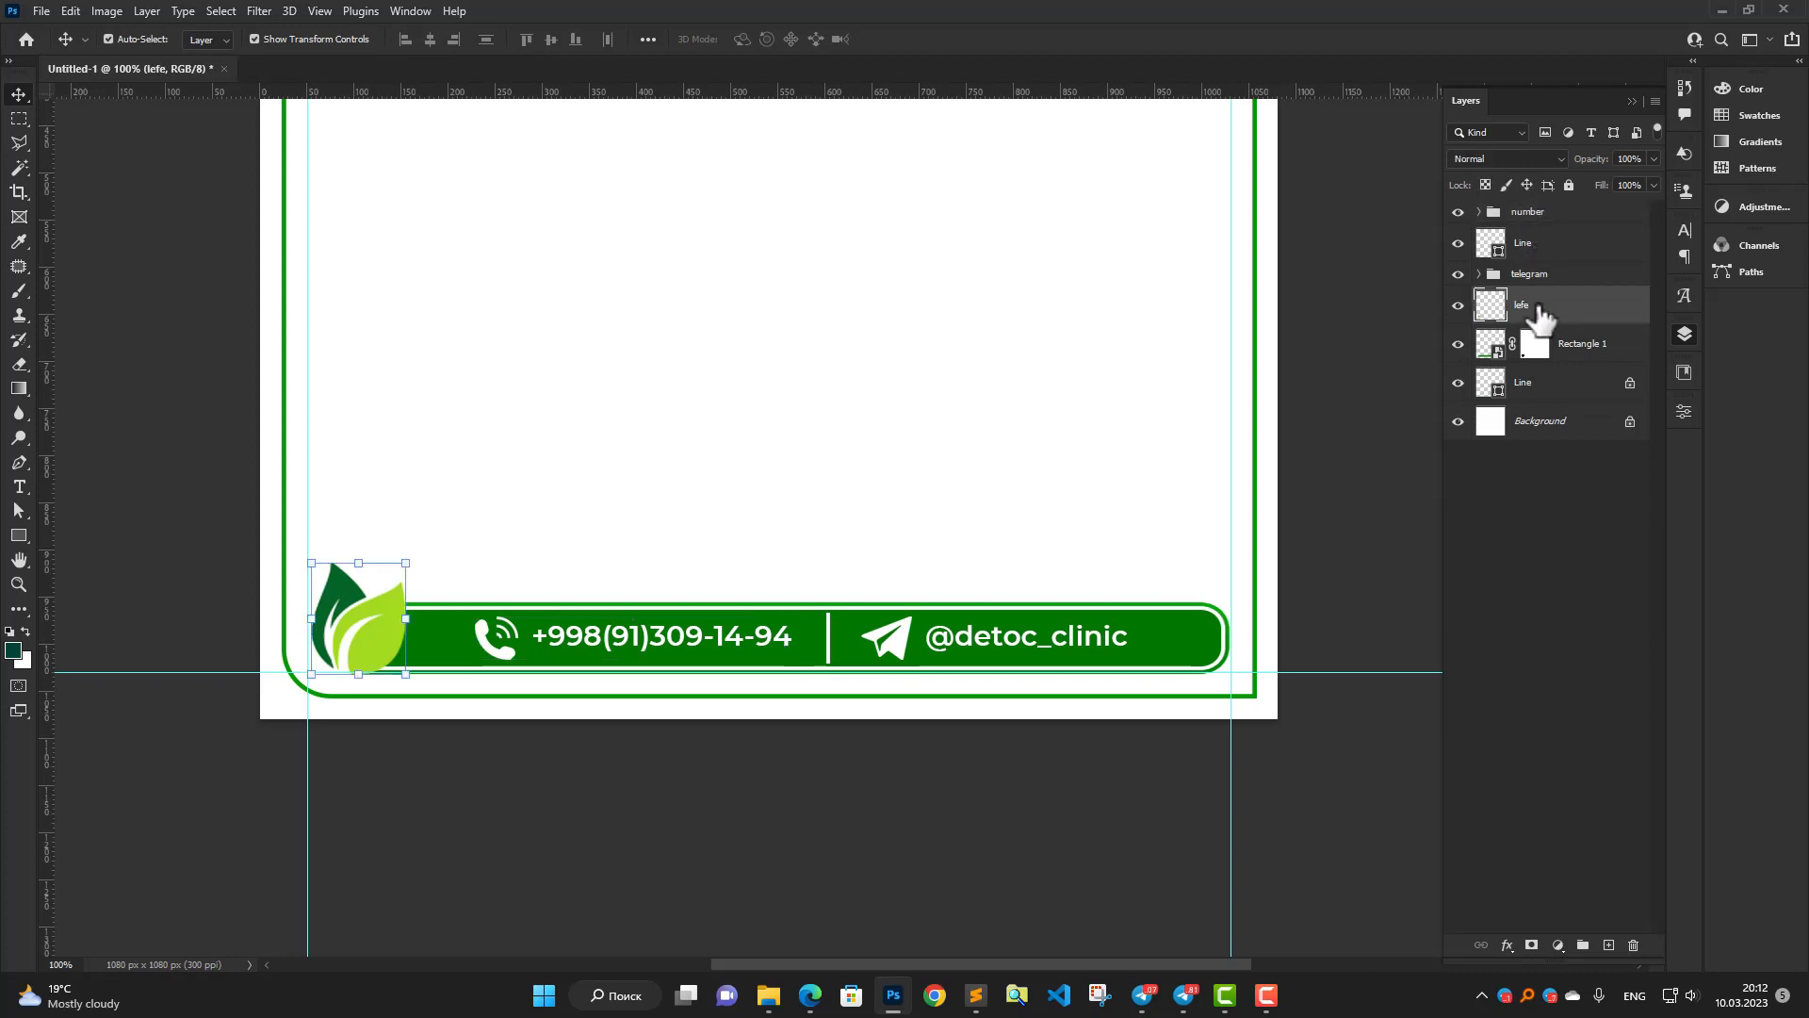
shift+click(1578, 351)
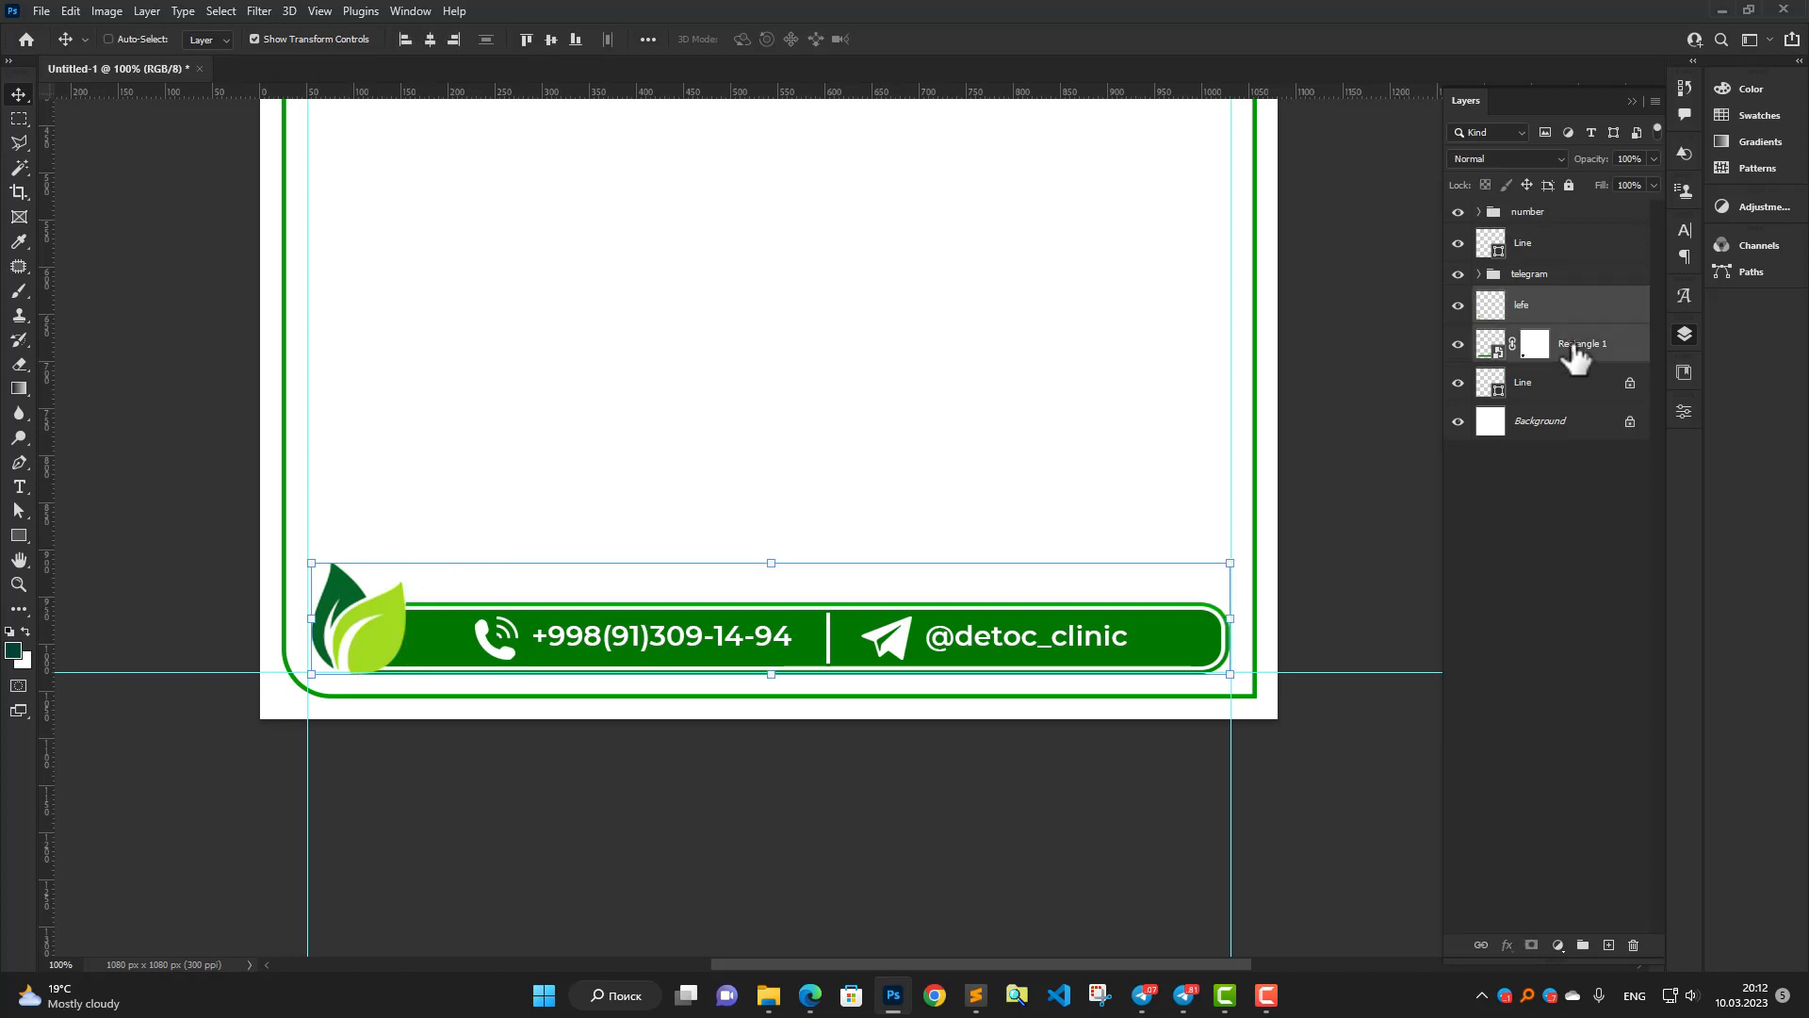
key(ctrl+g)
double_click(1540, 297)
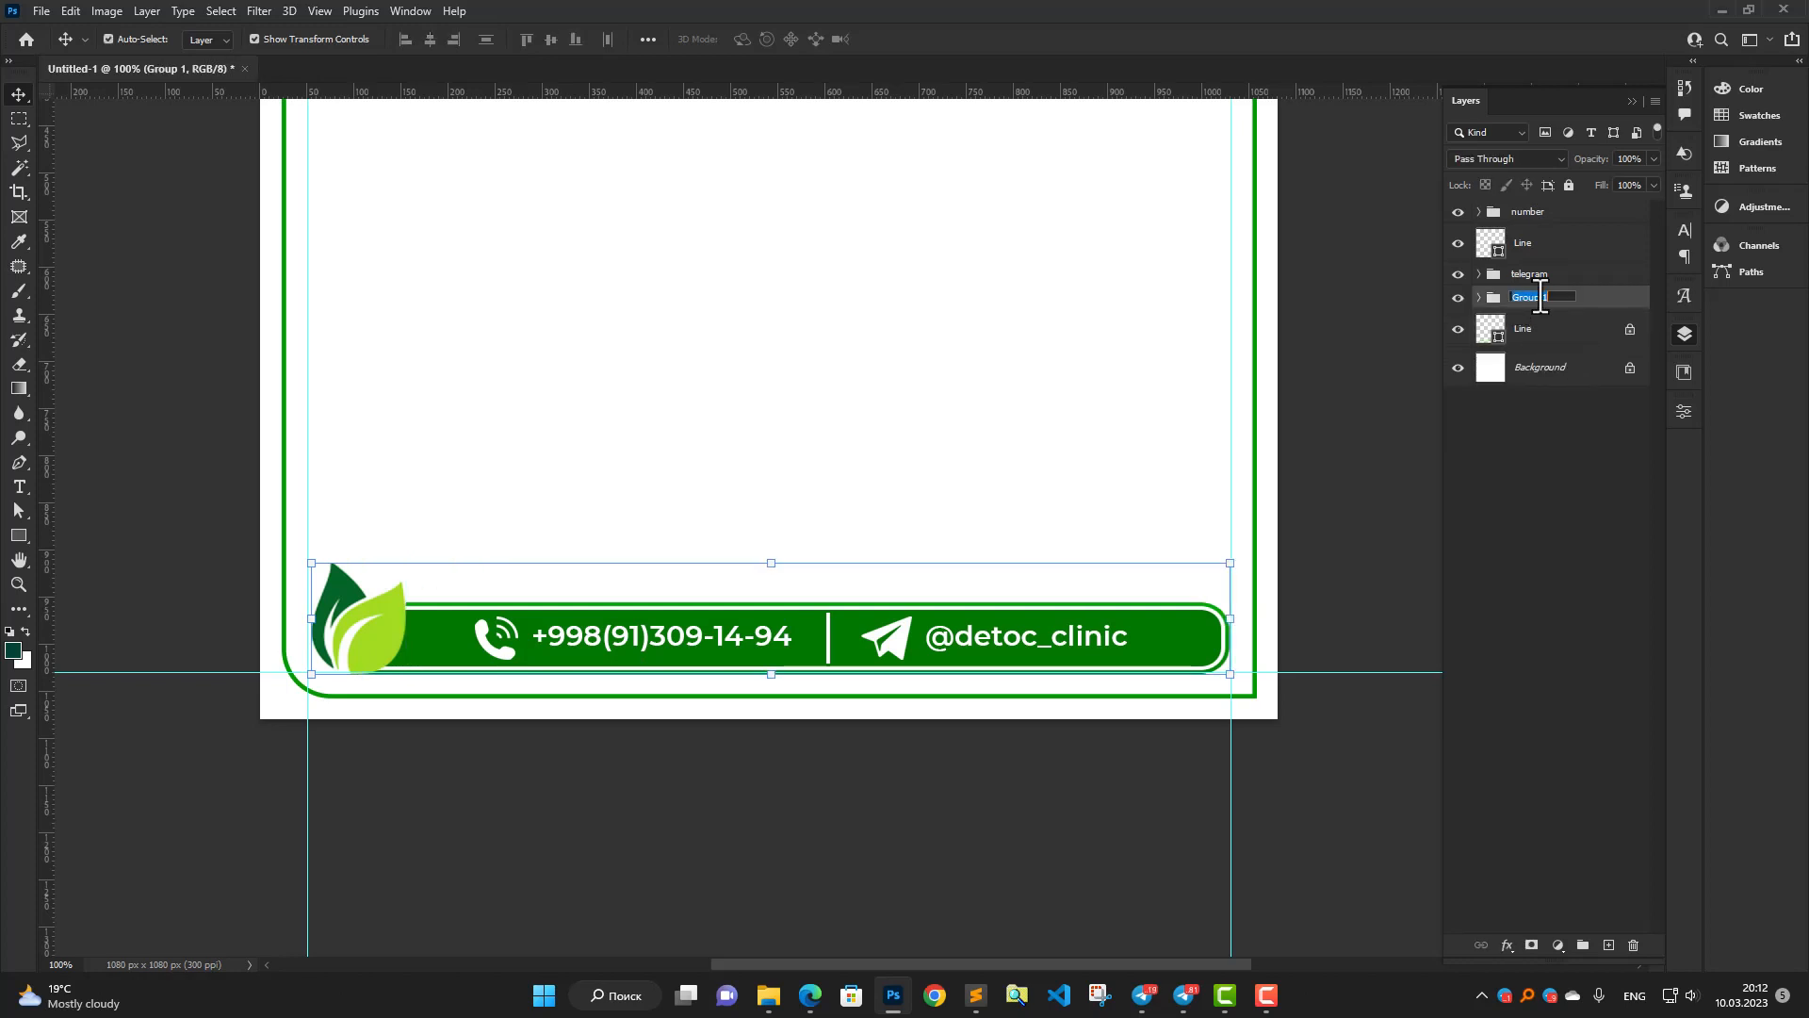
text(title line)
key(Return)
Group the number, divider, telegram and title line layers as "contact us" and lock that group.
shift+click(1546, 211)
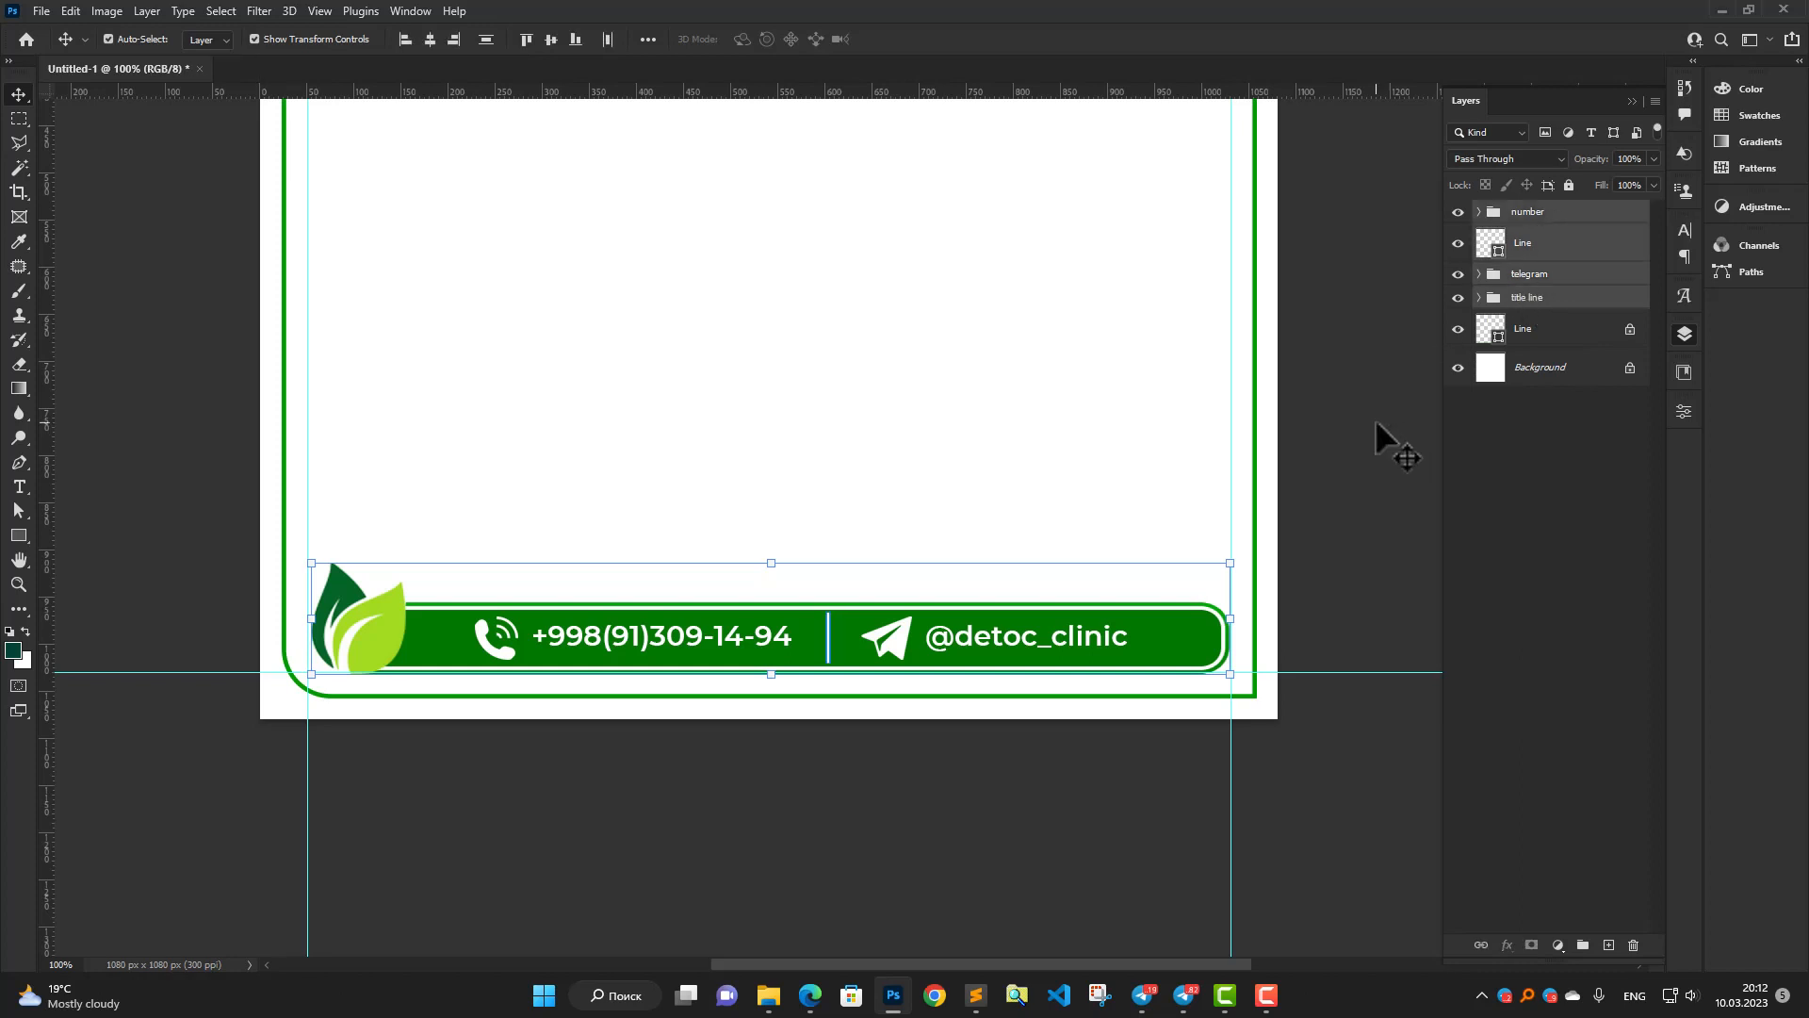
key(ctrl+g)
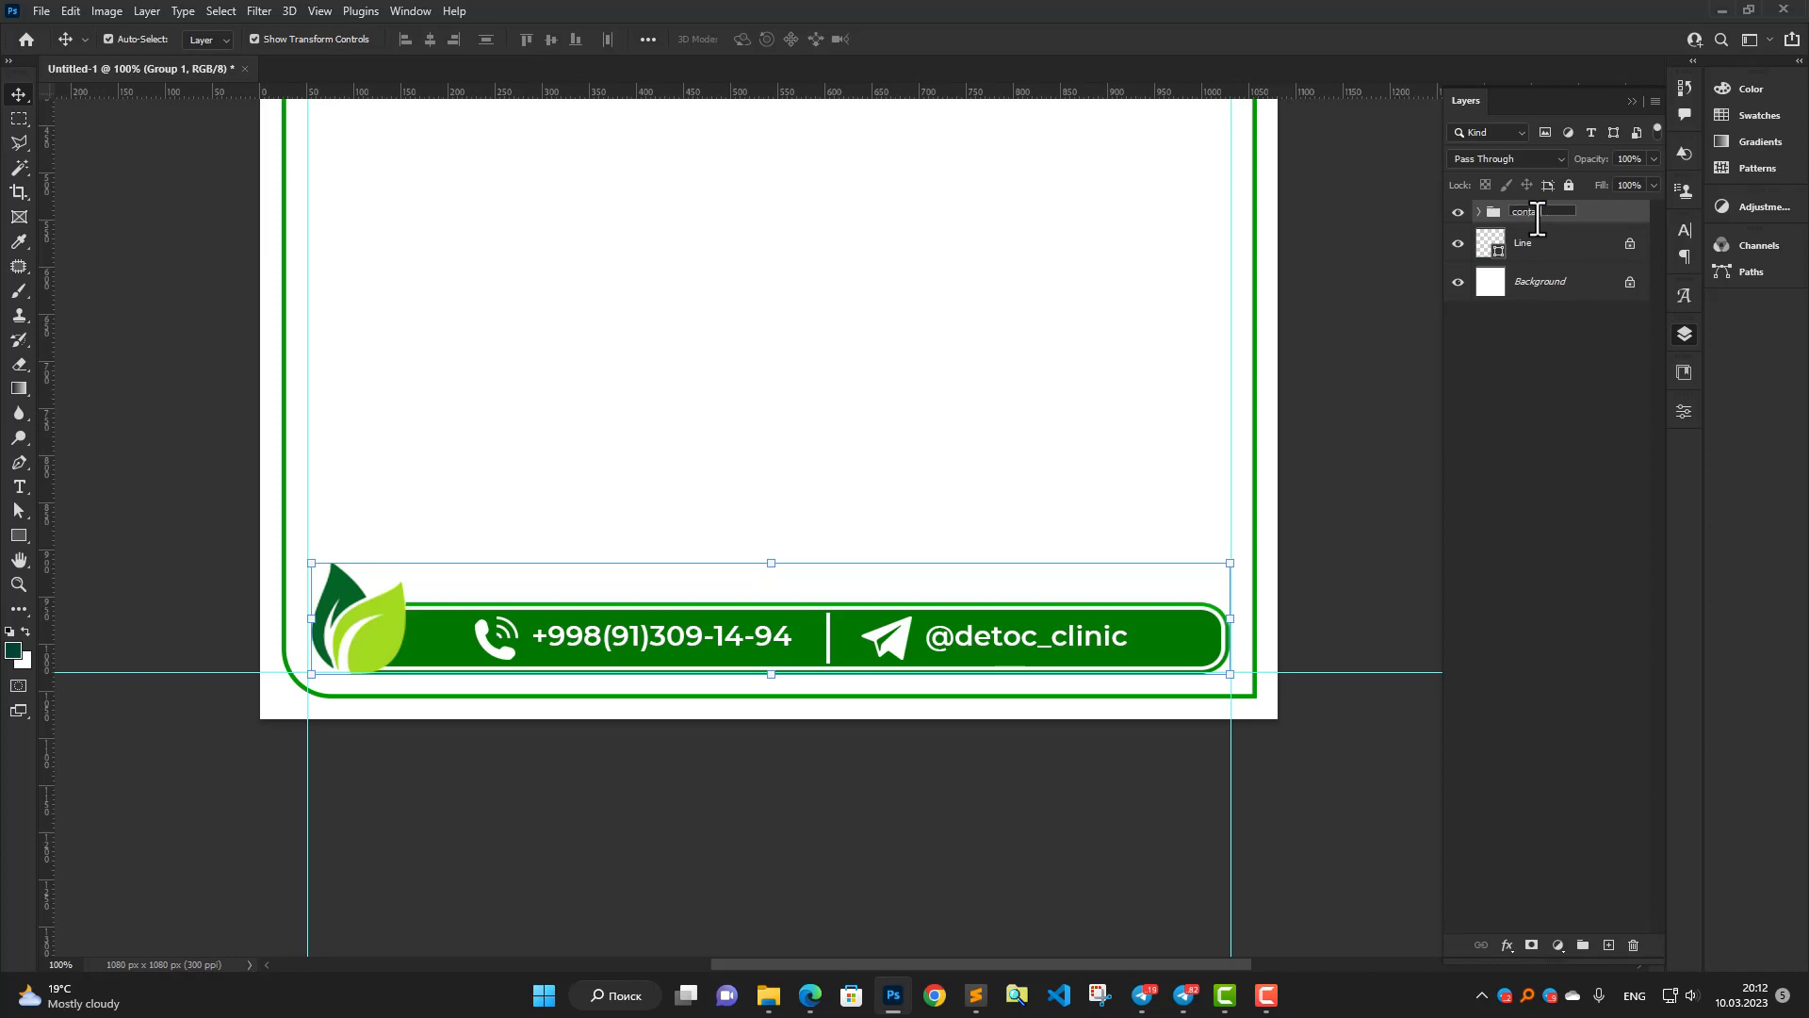
key(Return)
click(1567, 185)
Place the Detox Clinic Center logo image on the canvas and rename its layer "logo".
scroll(868, 509, down, 1)
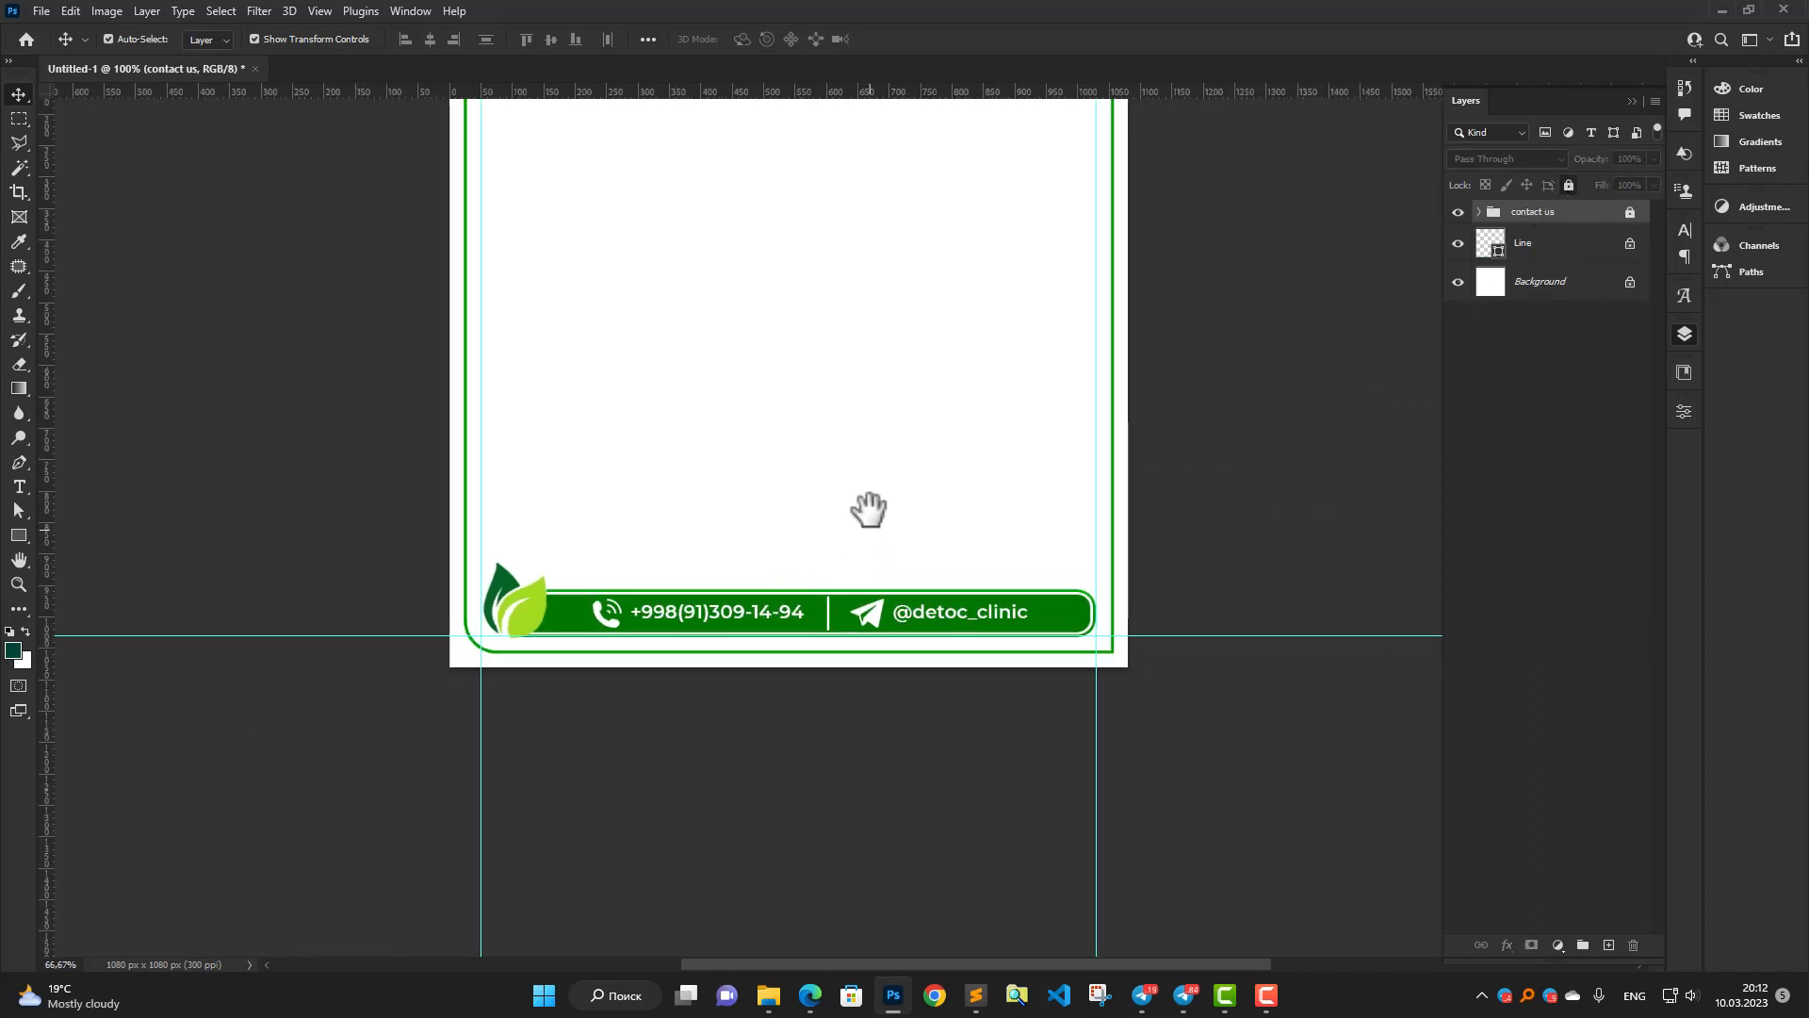
scroll(868, 509, down, 1)
drag(868, 509, 953, 678)
scroll(880, 656, up, 1)
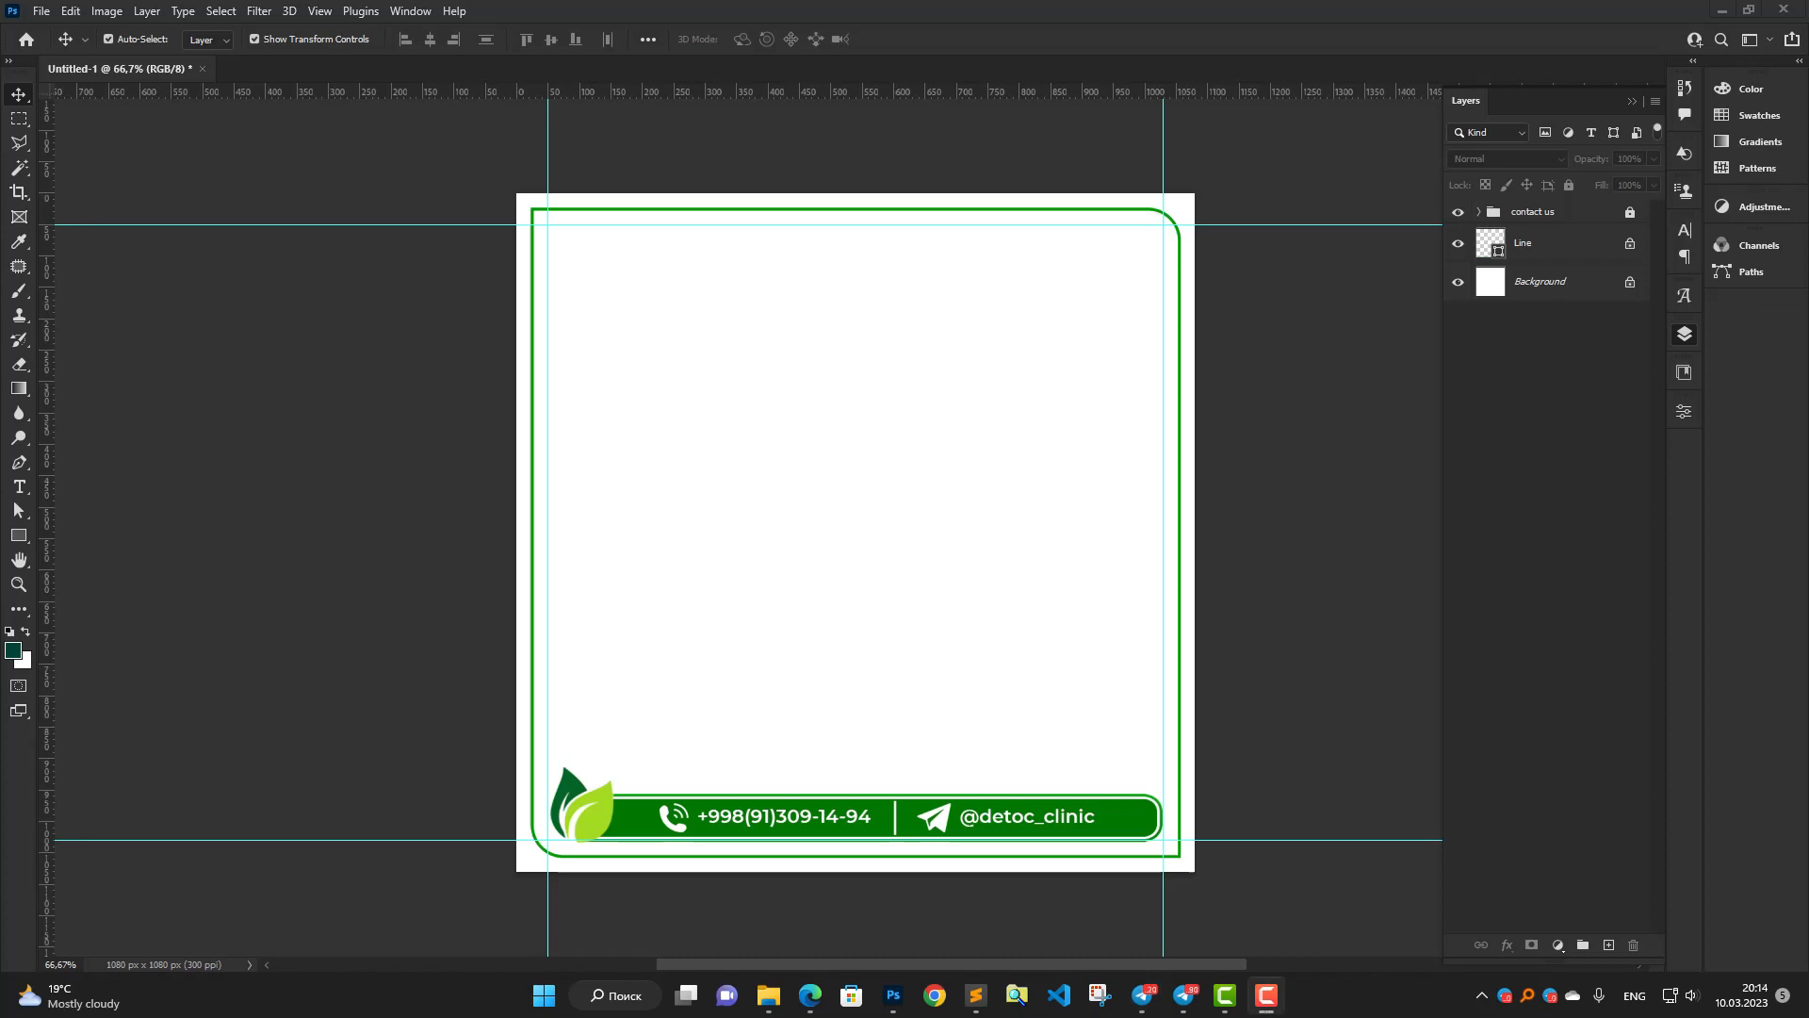
drag(0, 497, 639, 358)
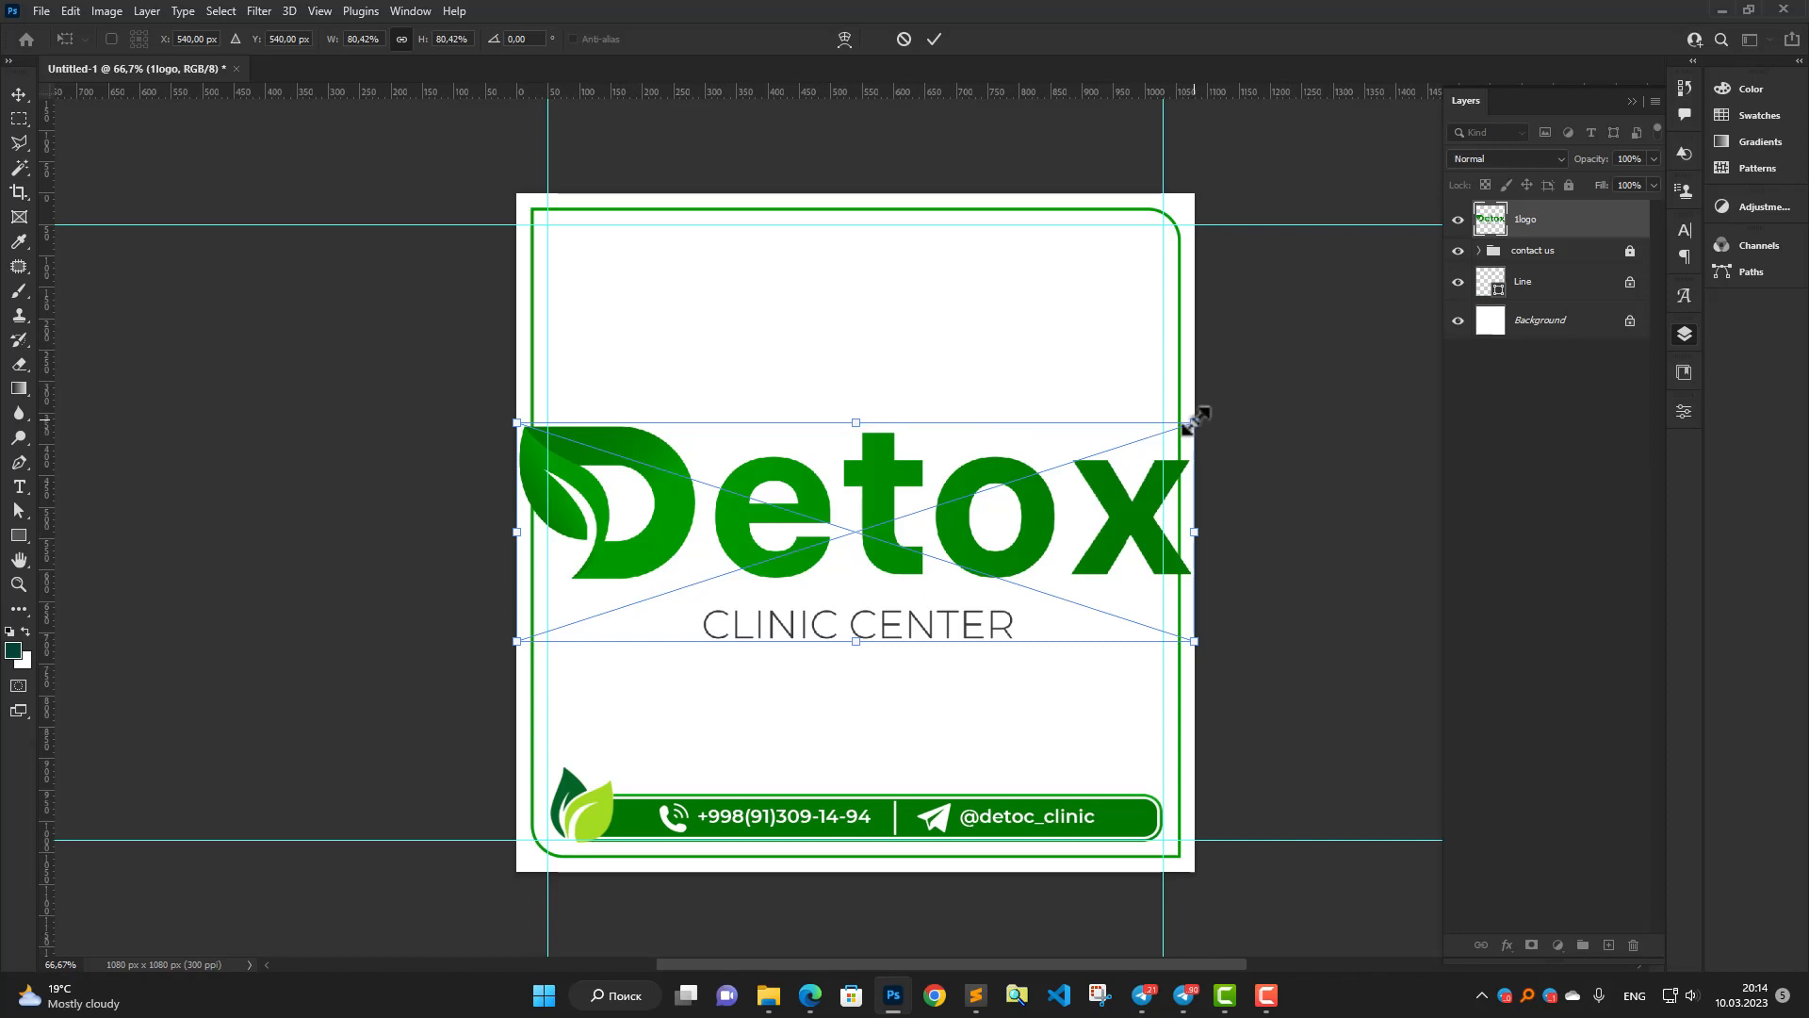
click(934, 39)
double_click(1526, 218)
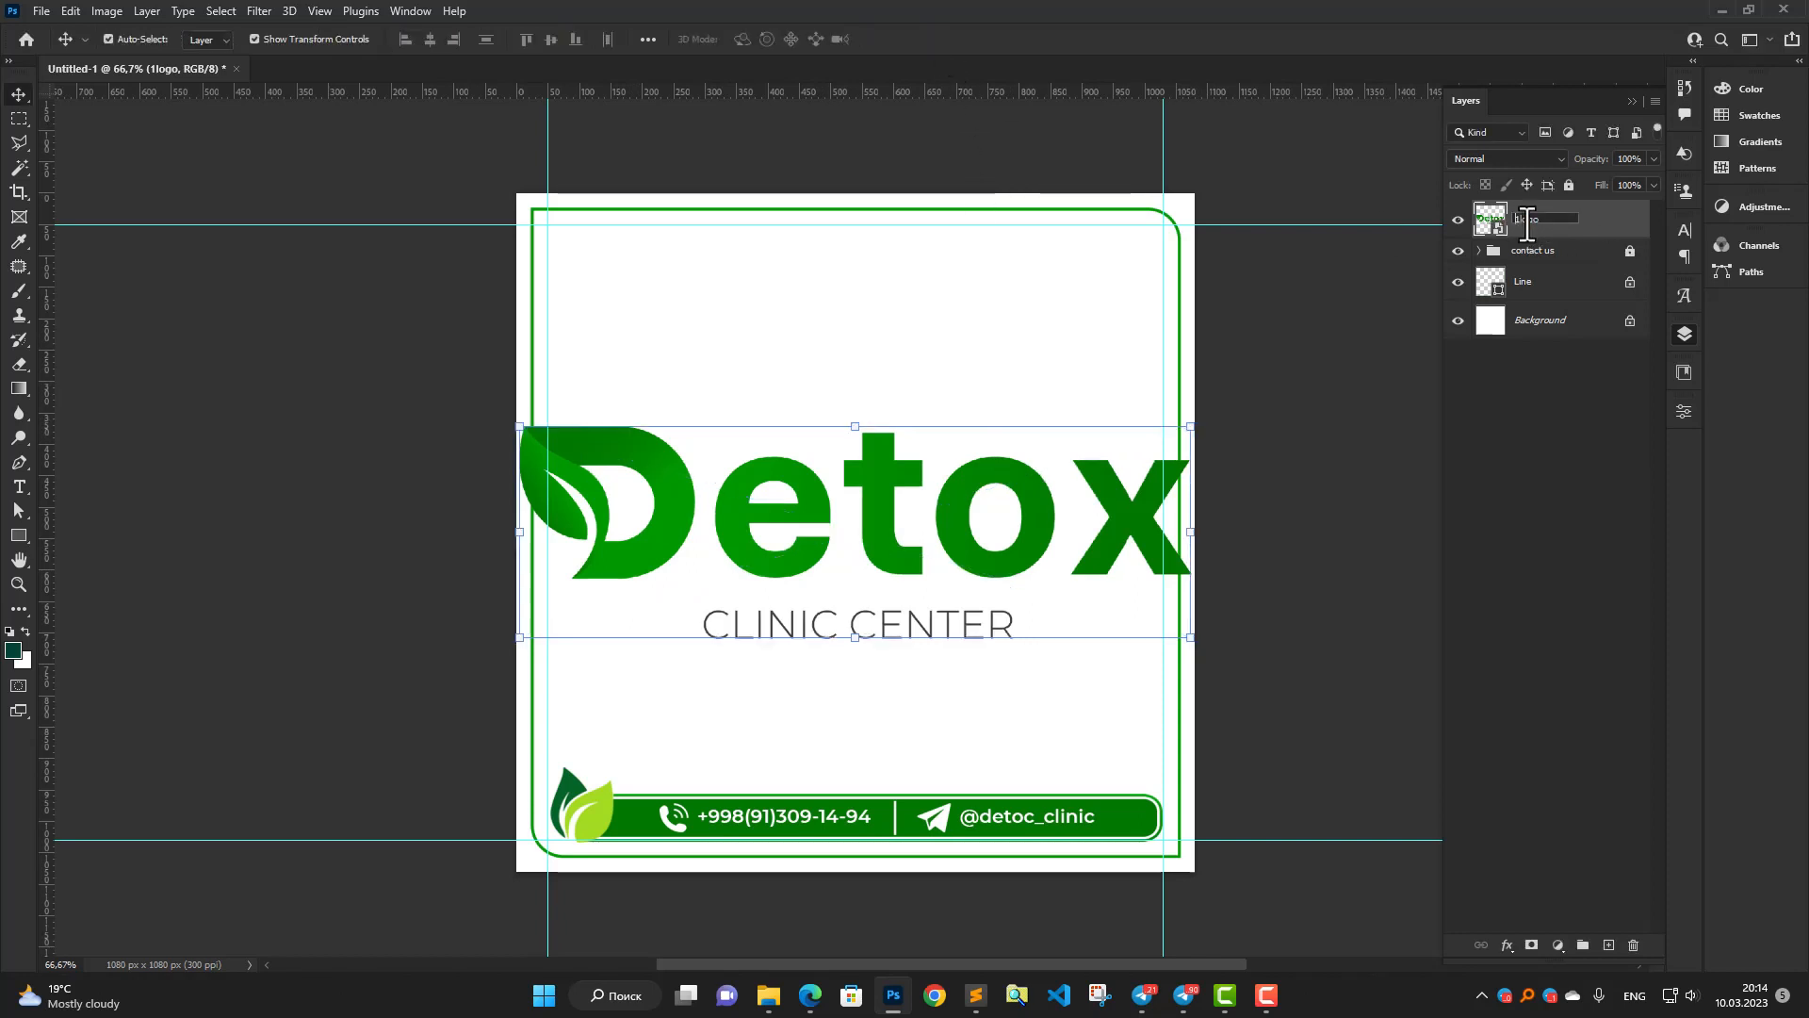
key(Return)
Shrink the Detox logo and fit it into the upper-left corner of the guides inside the green frame.
drag(1190, 426, 799, 250)
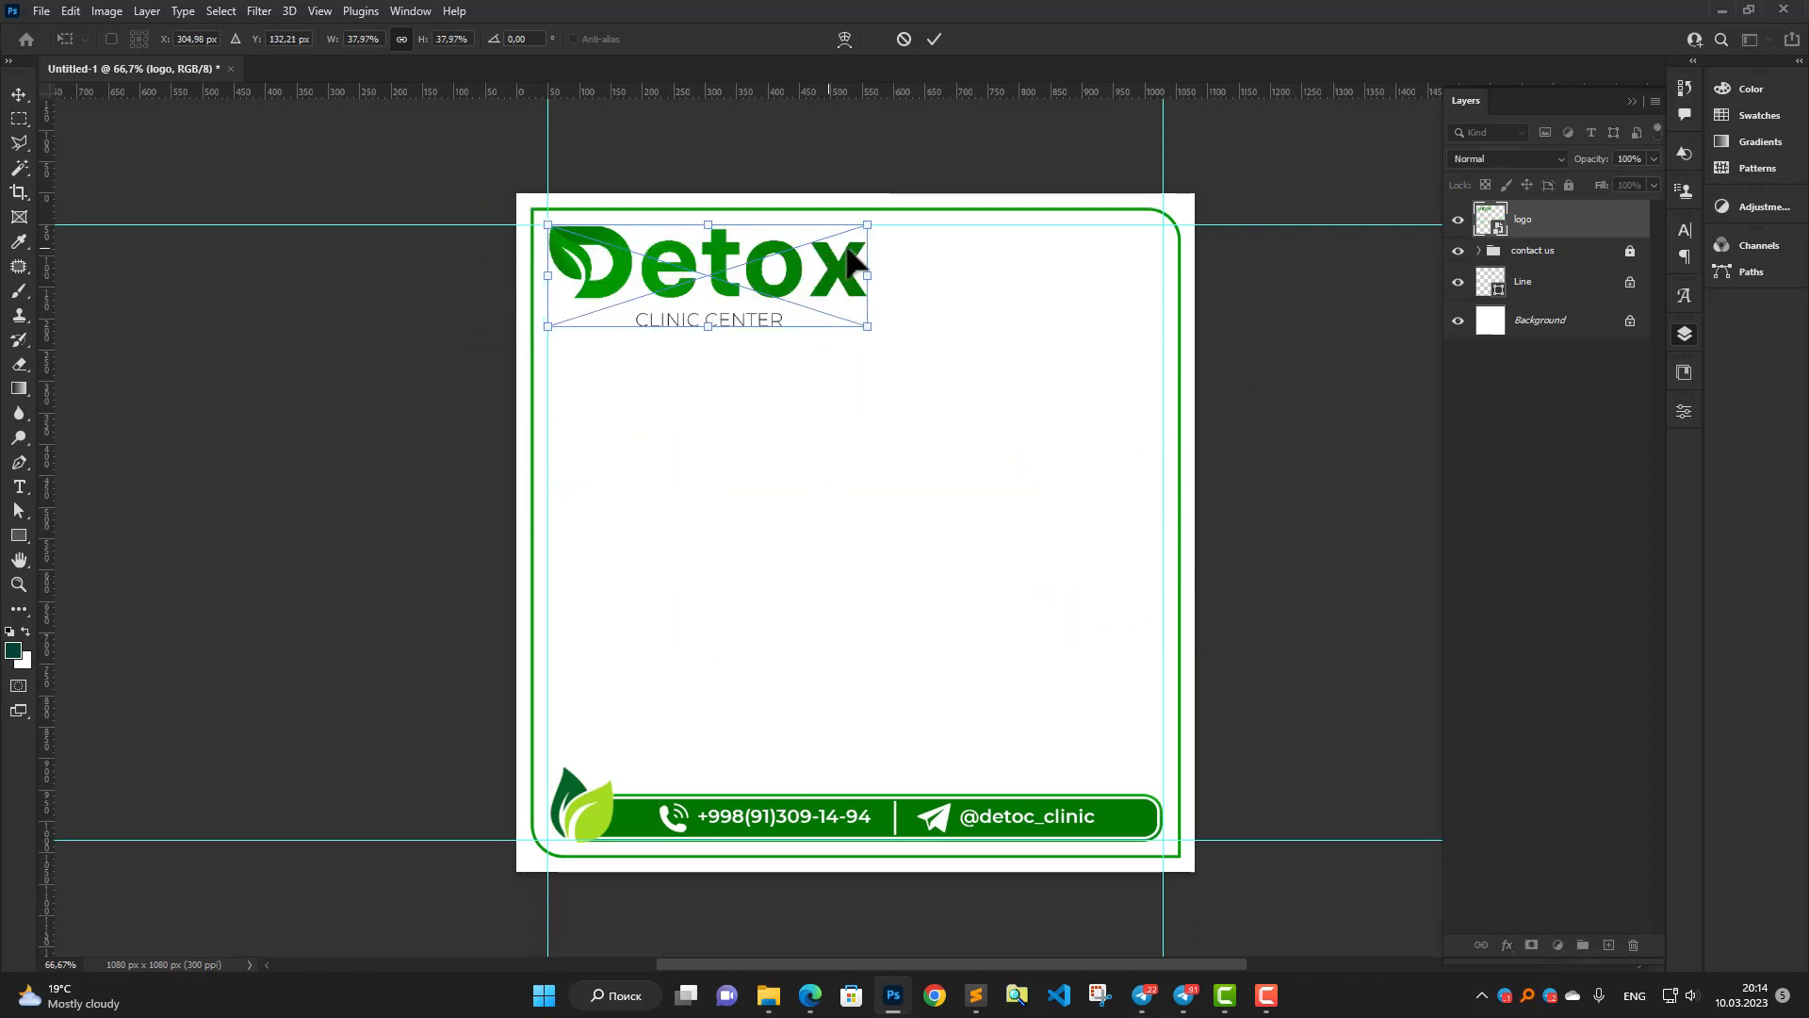
click(934, 40)
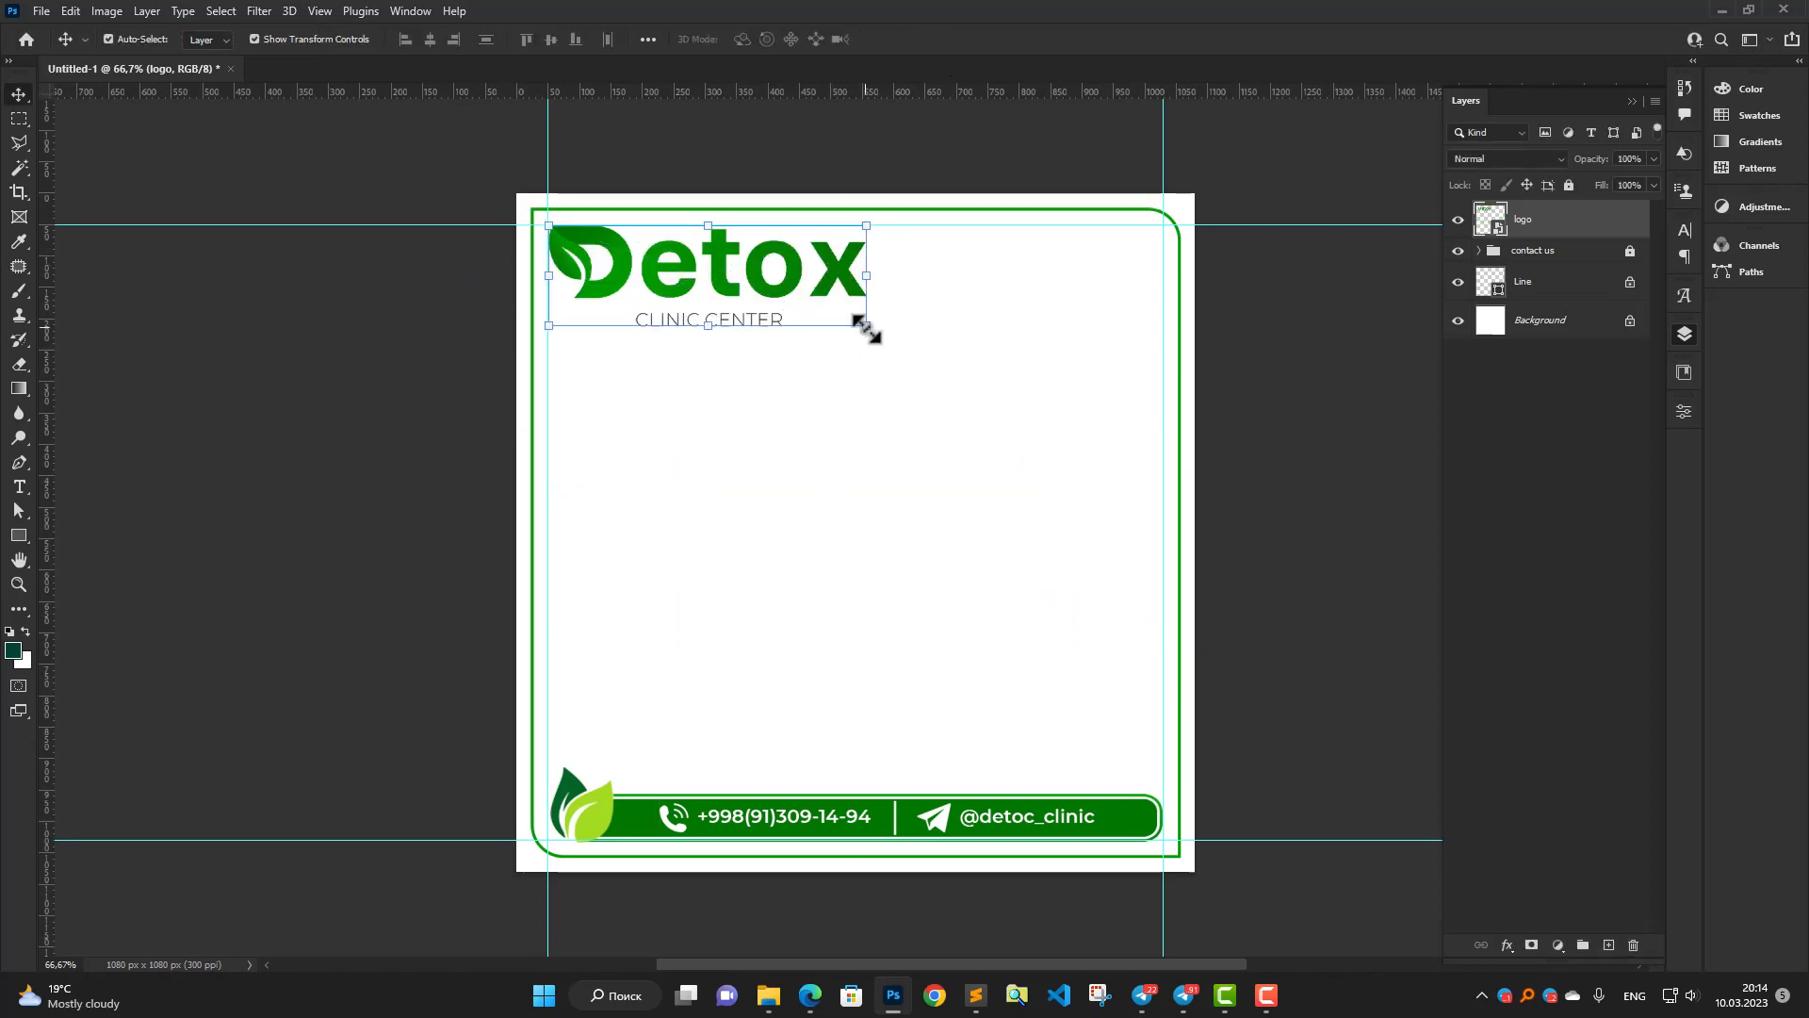
drag(862, 324, 822, 307)
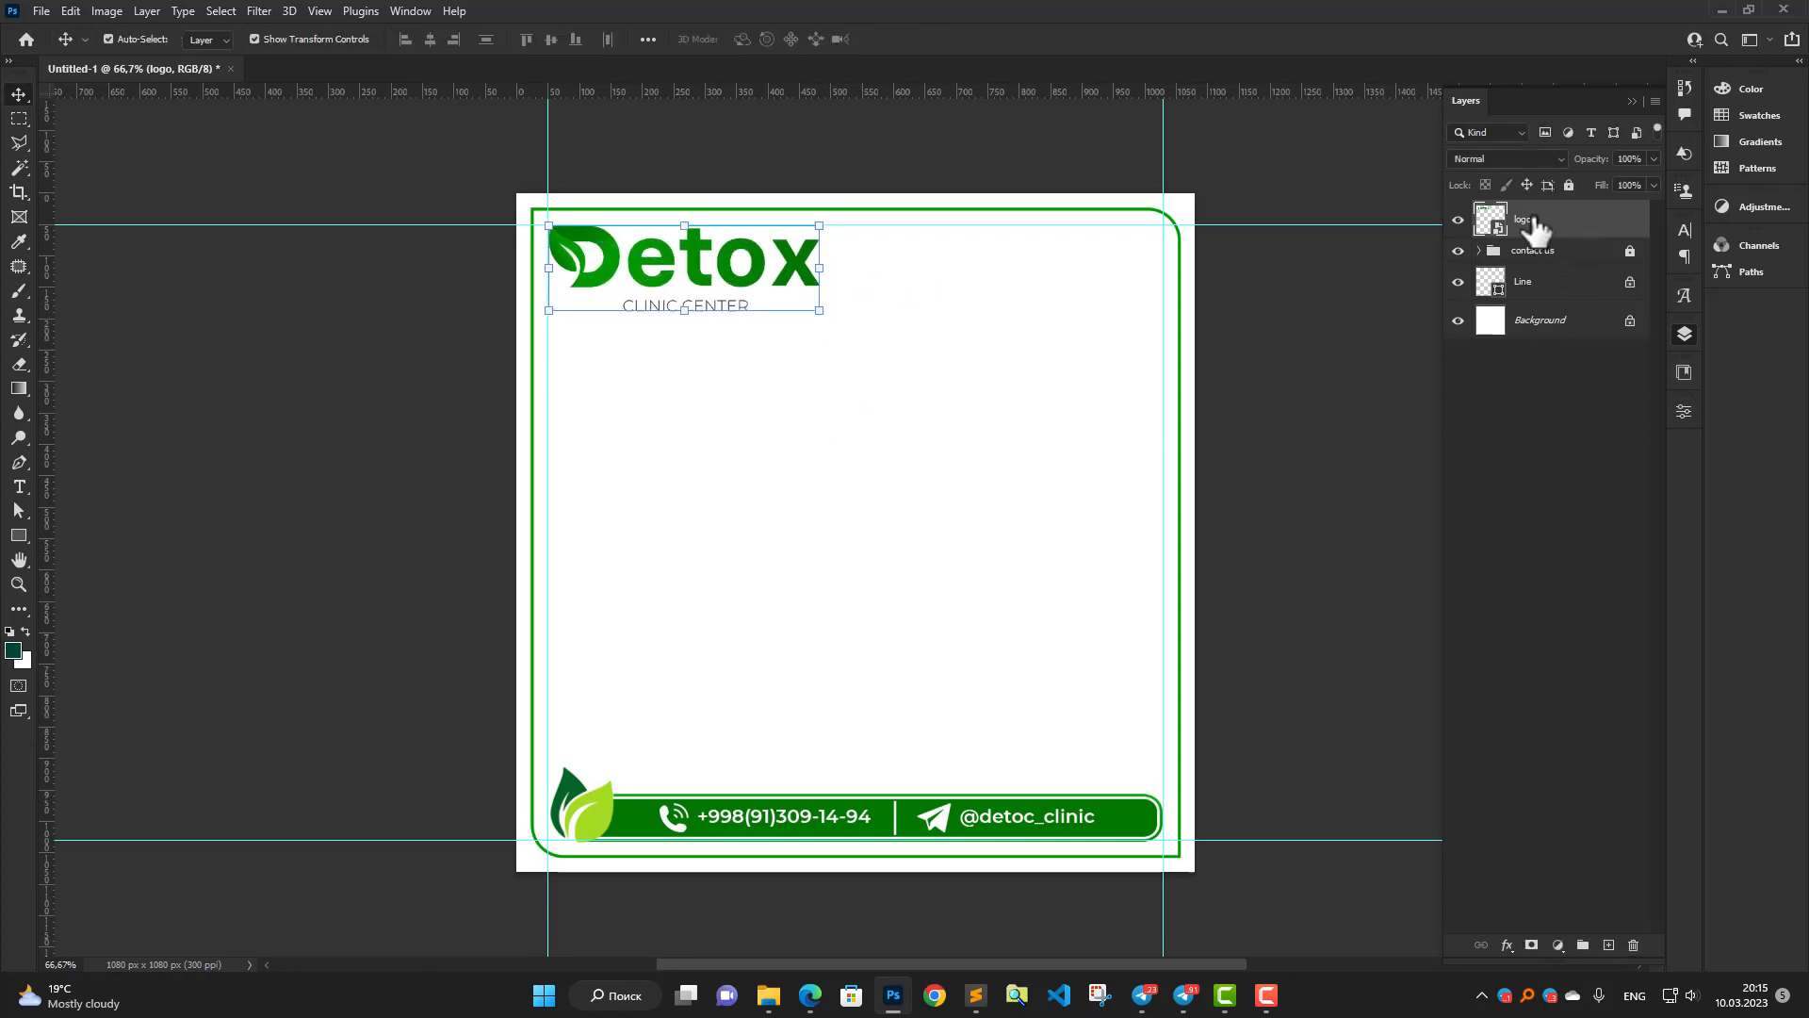
Place the pomegranate juice glass image, scale it down and position it just above the green bar's phone half.
drag(509, 603, 707, 672)
drag(1192, 268, 1039, 386)
click(934, 39)
drag(856, 464, 761, 582)
drag(937, 500, 993, 484)
key(Return)
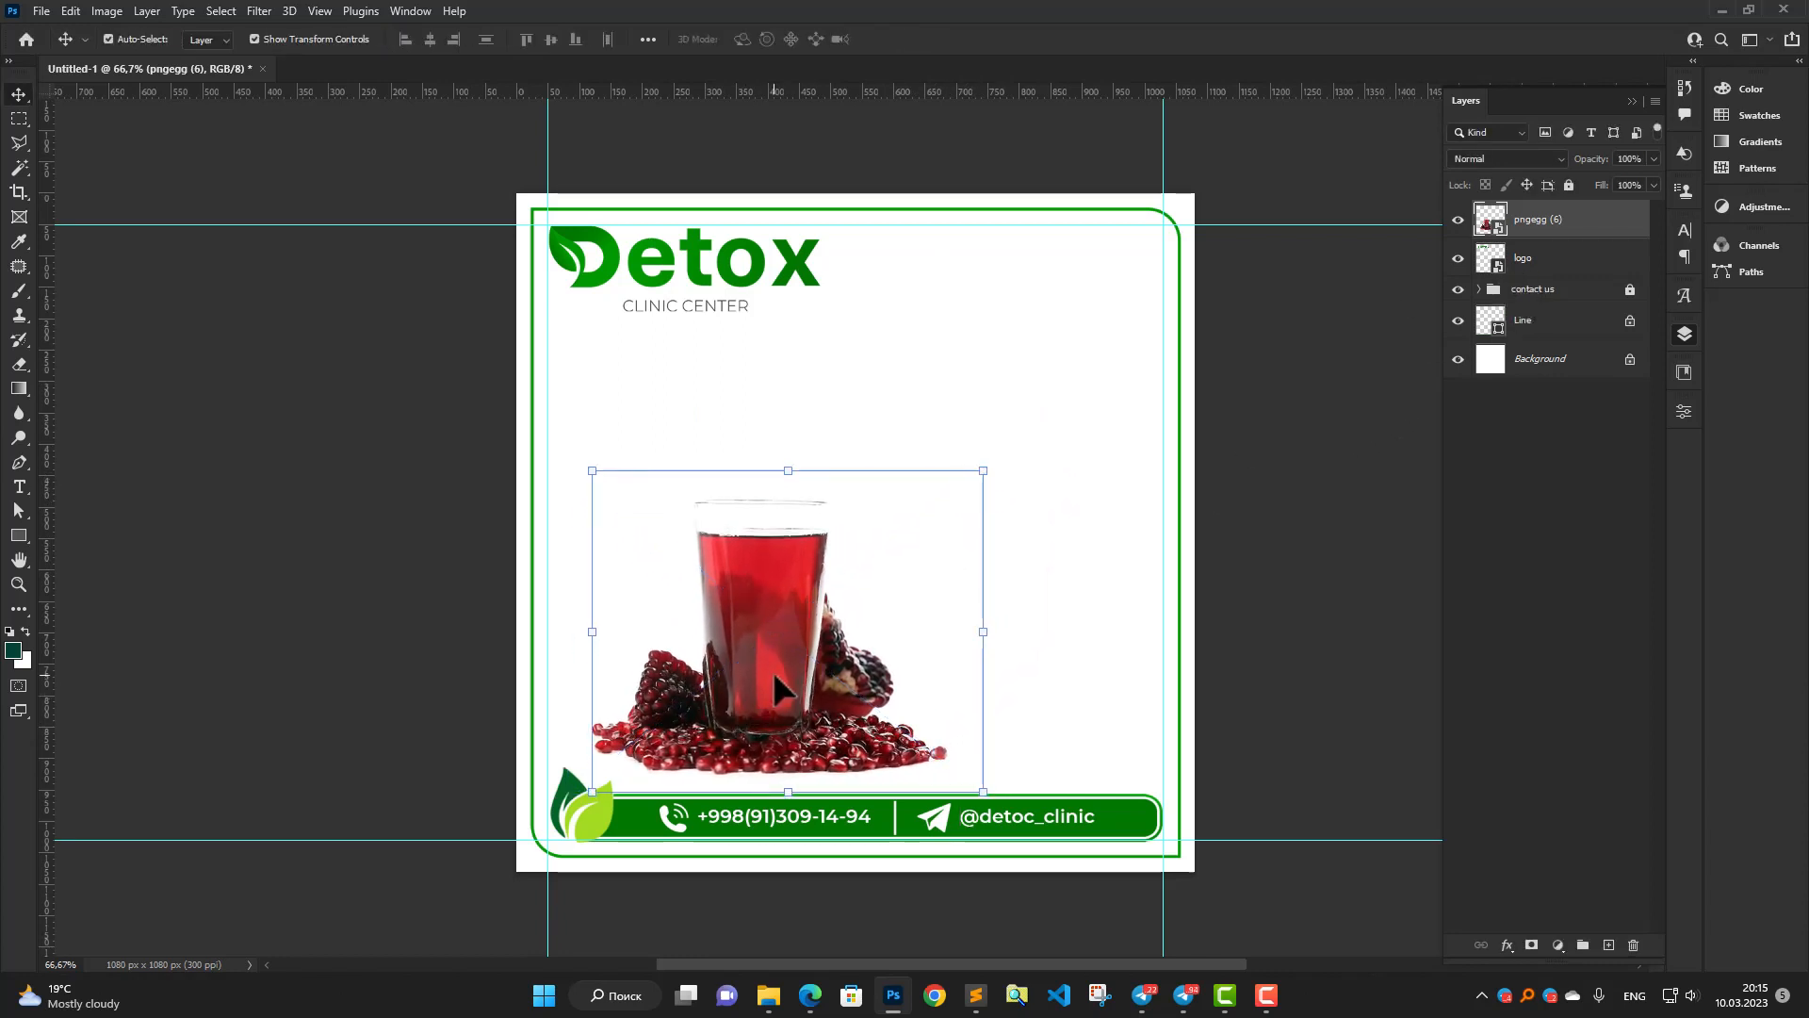
drag(773, 674, 768, 686)
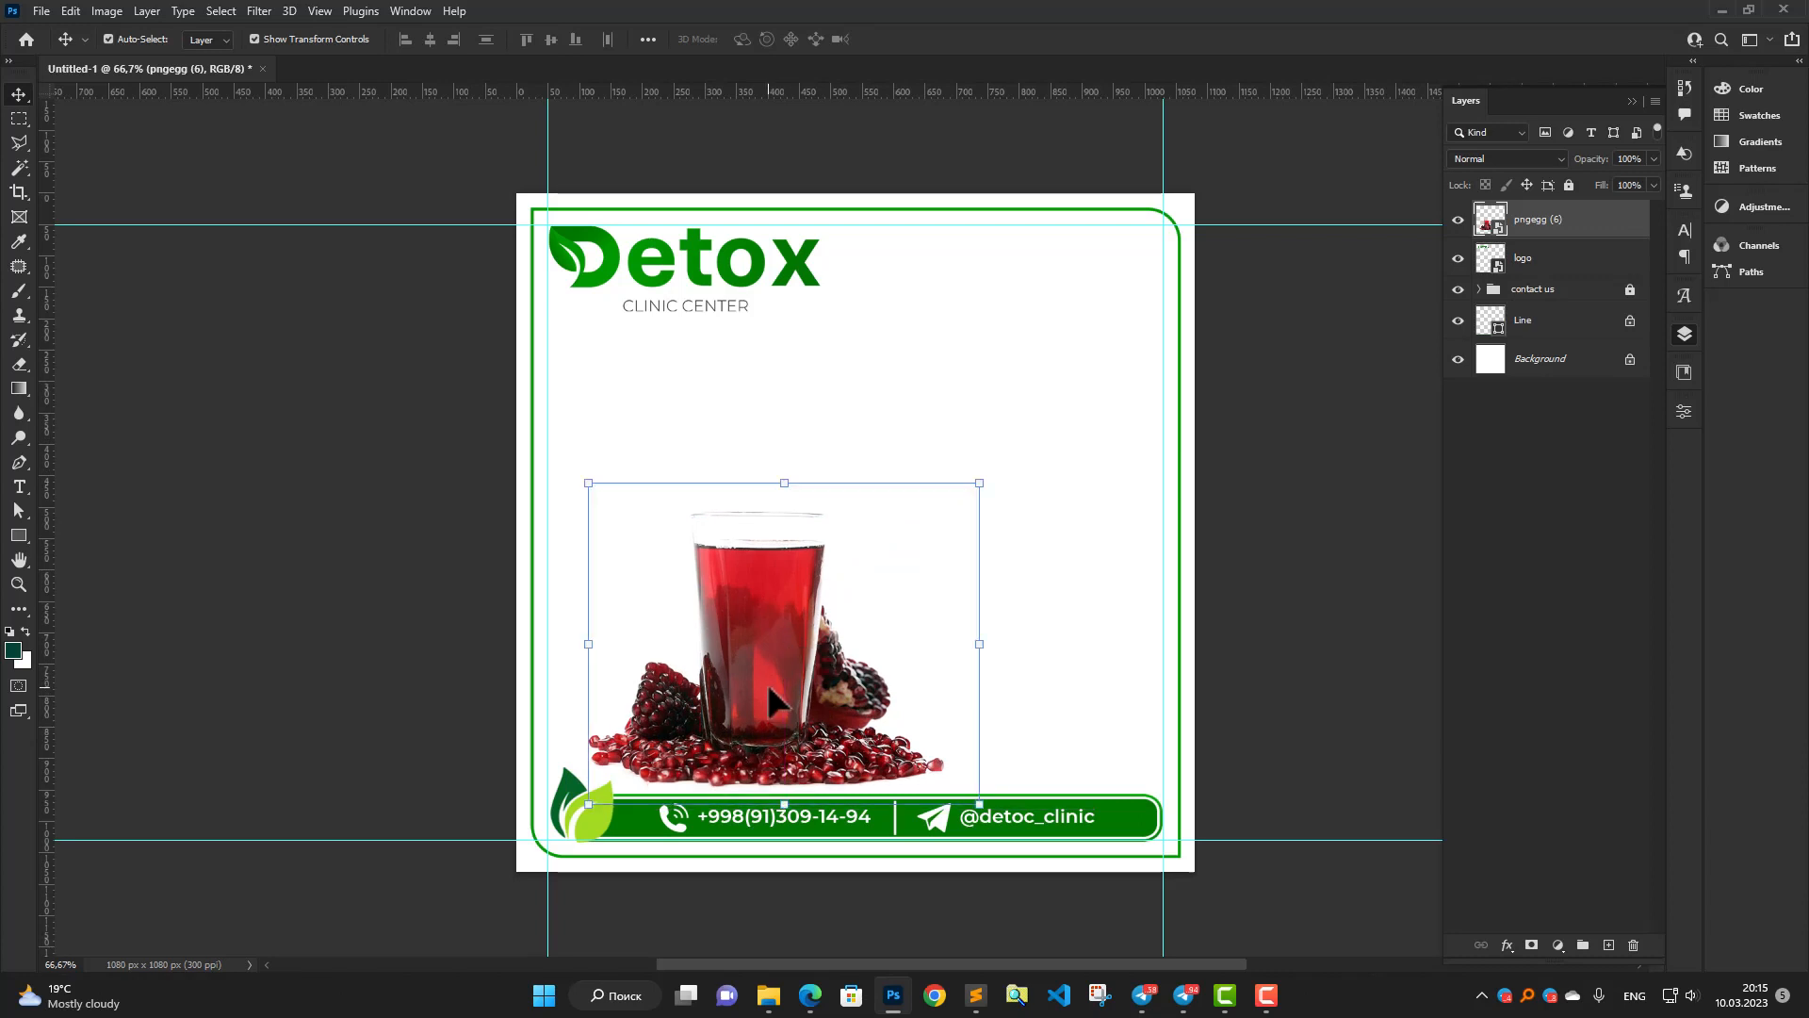
Rename the juice glass layer "Anor" and shift the image slightly left.
double_click(1538, 220)
key(Return)
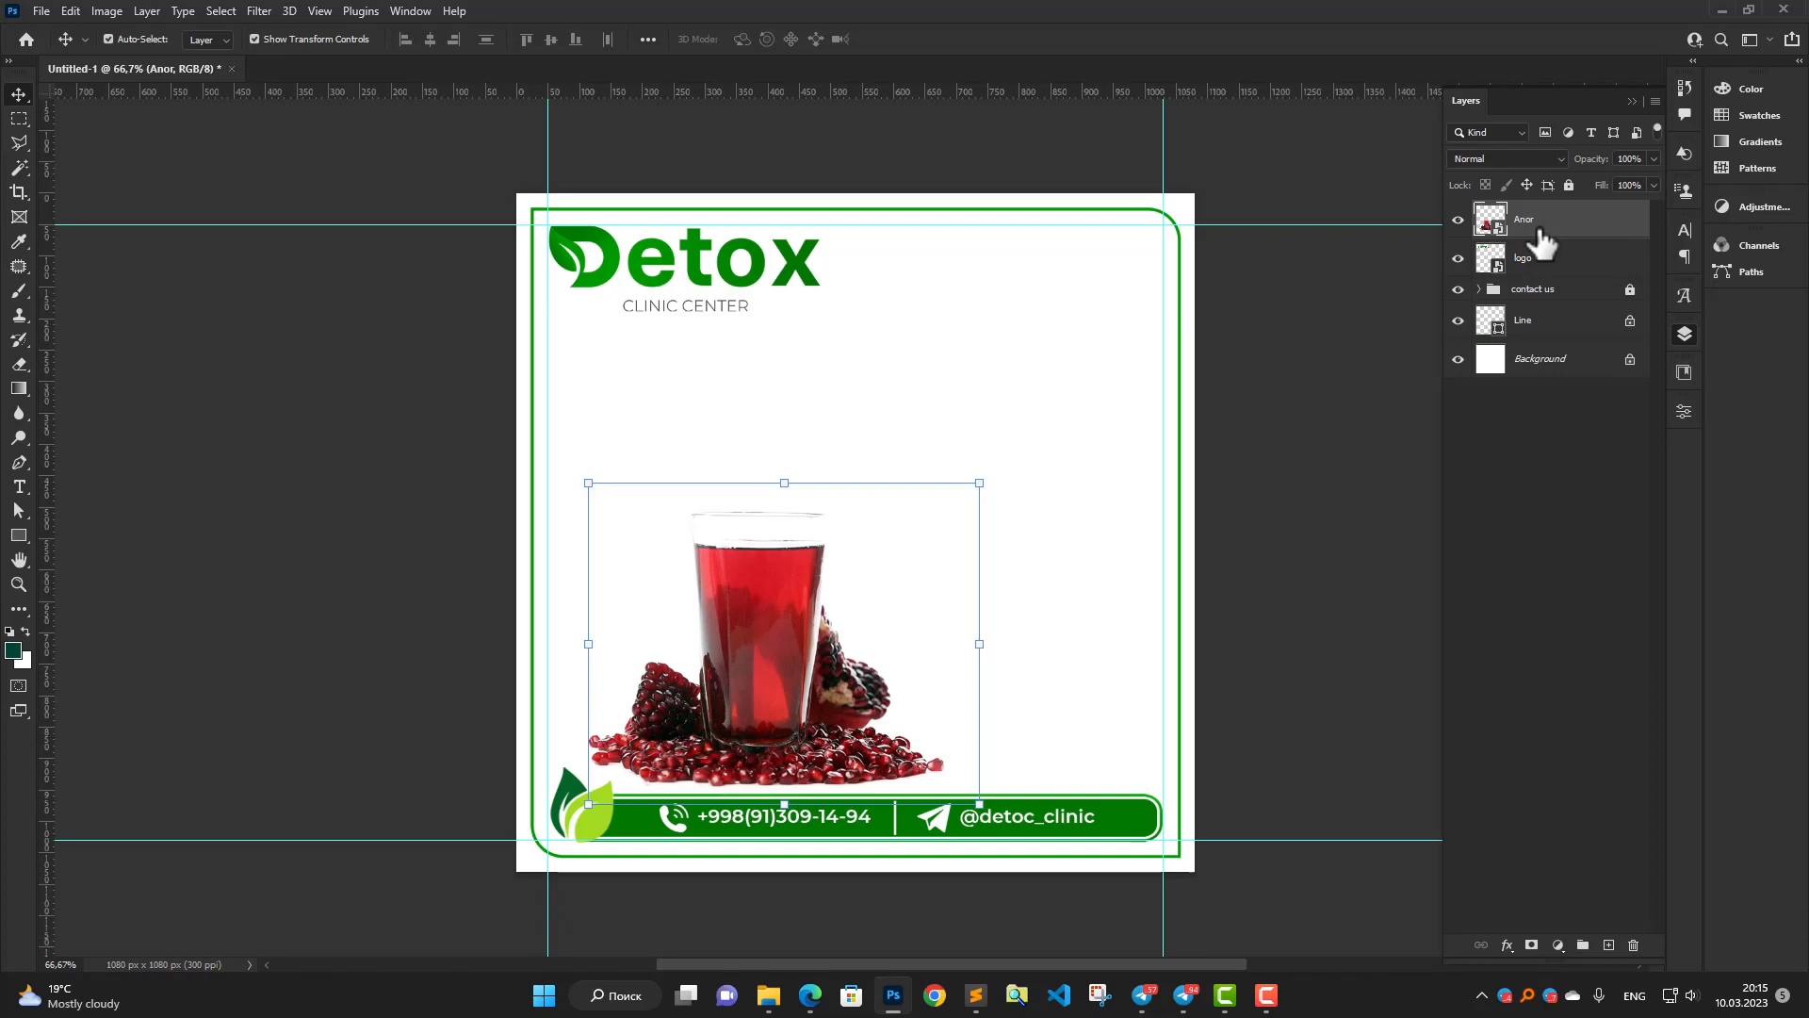
drag(772, 588, 752, 589)
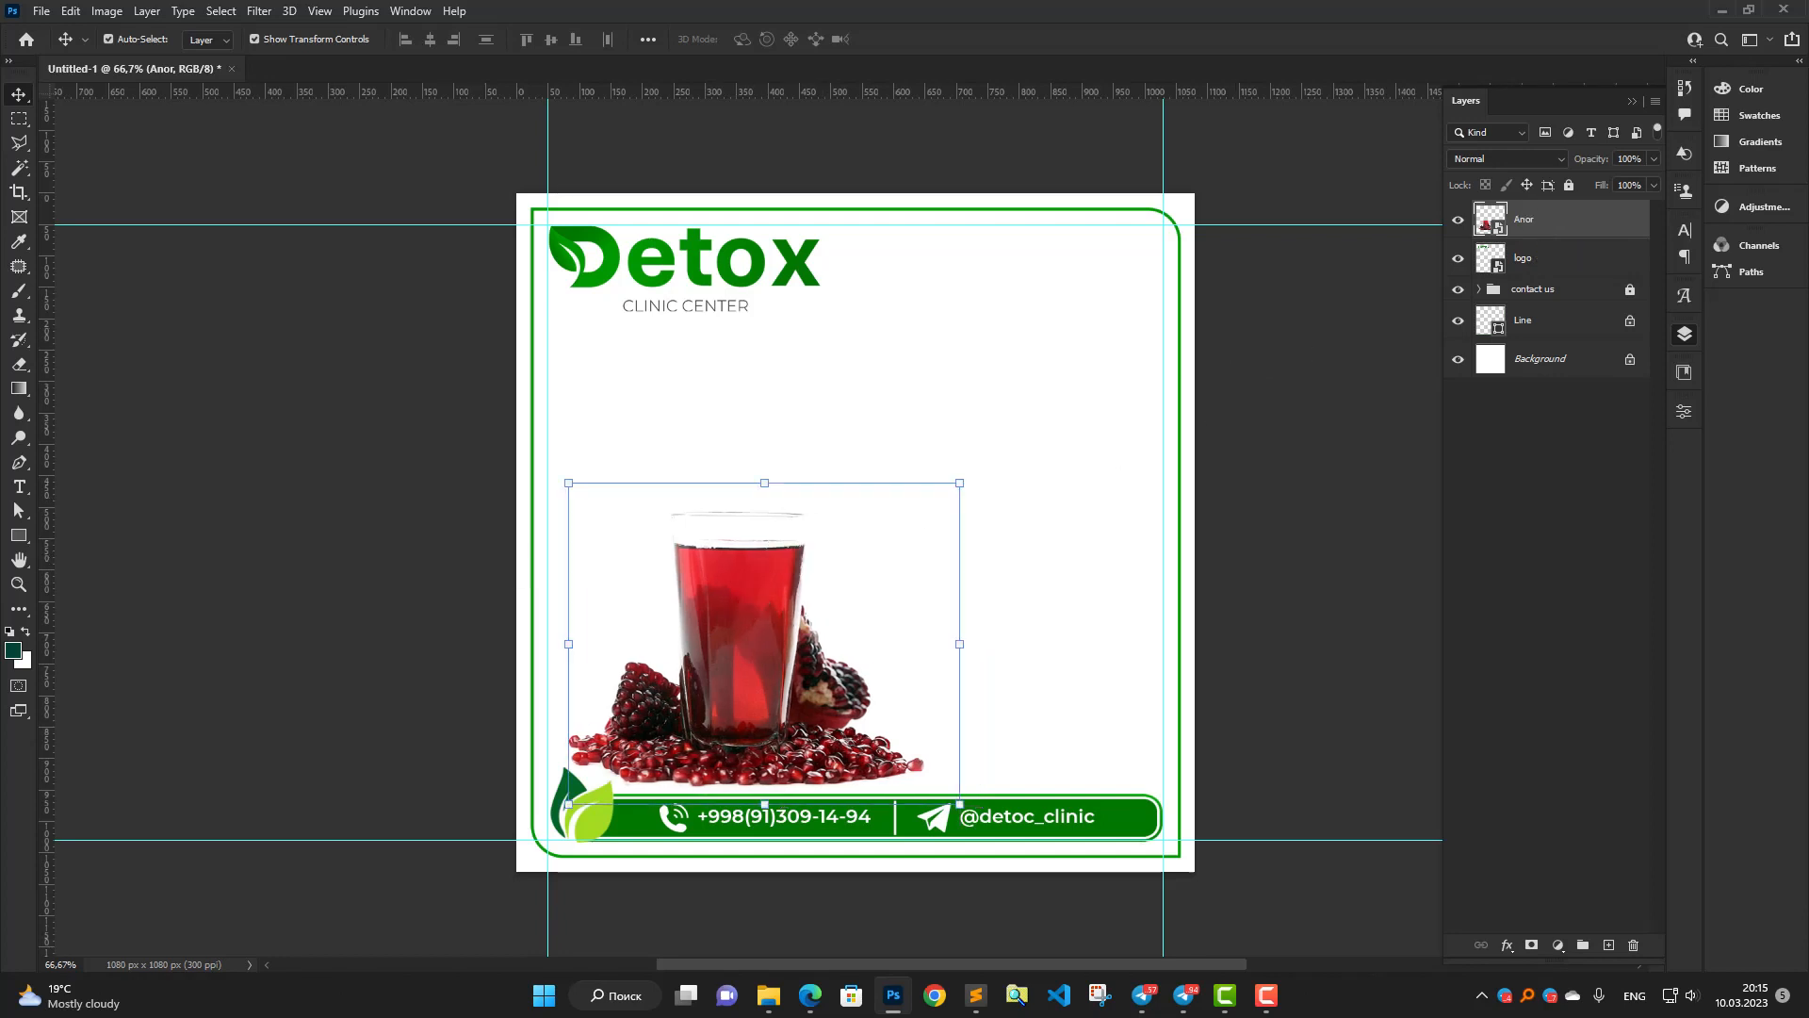
Place the red juice splash image on the canvas and rename its layer "Splash".
drag(412, 459, 709, 497)
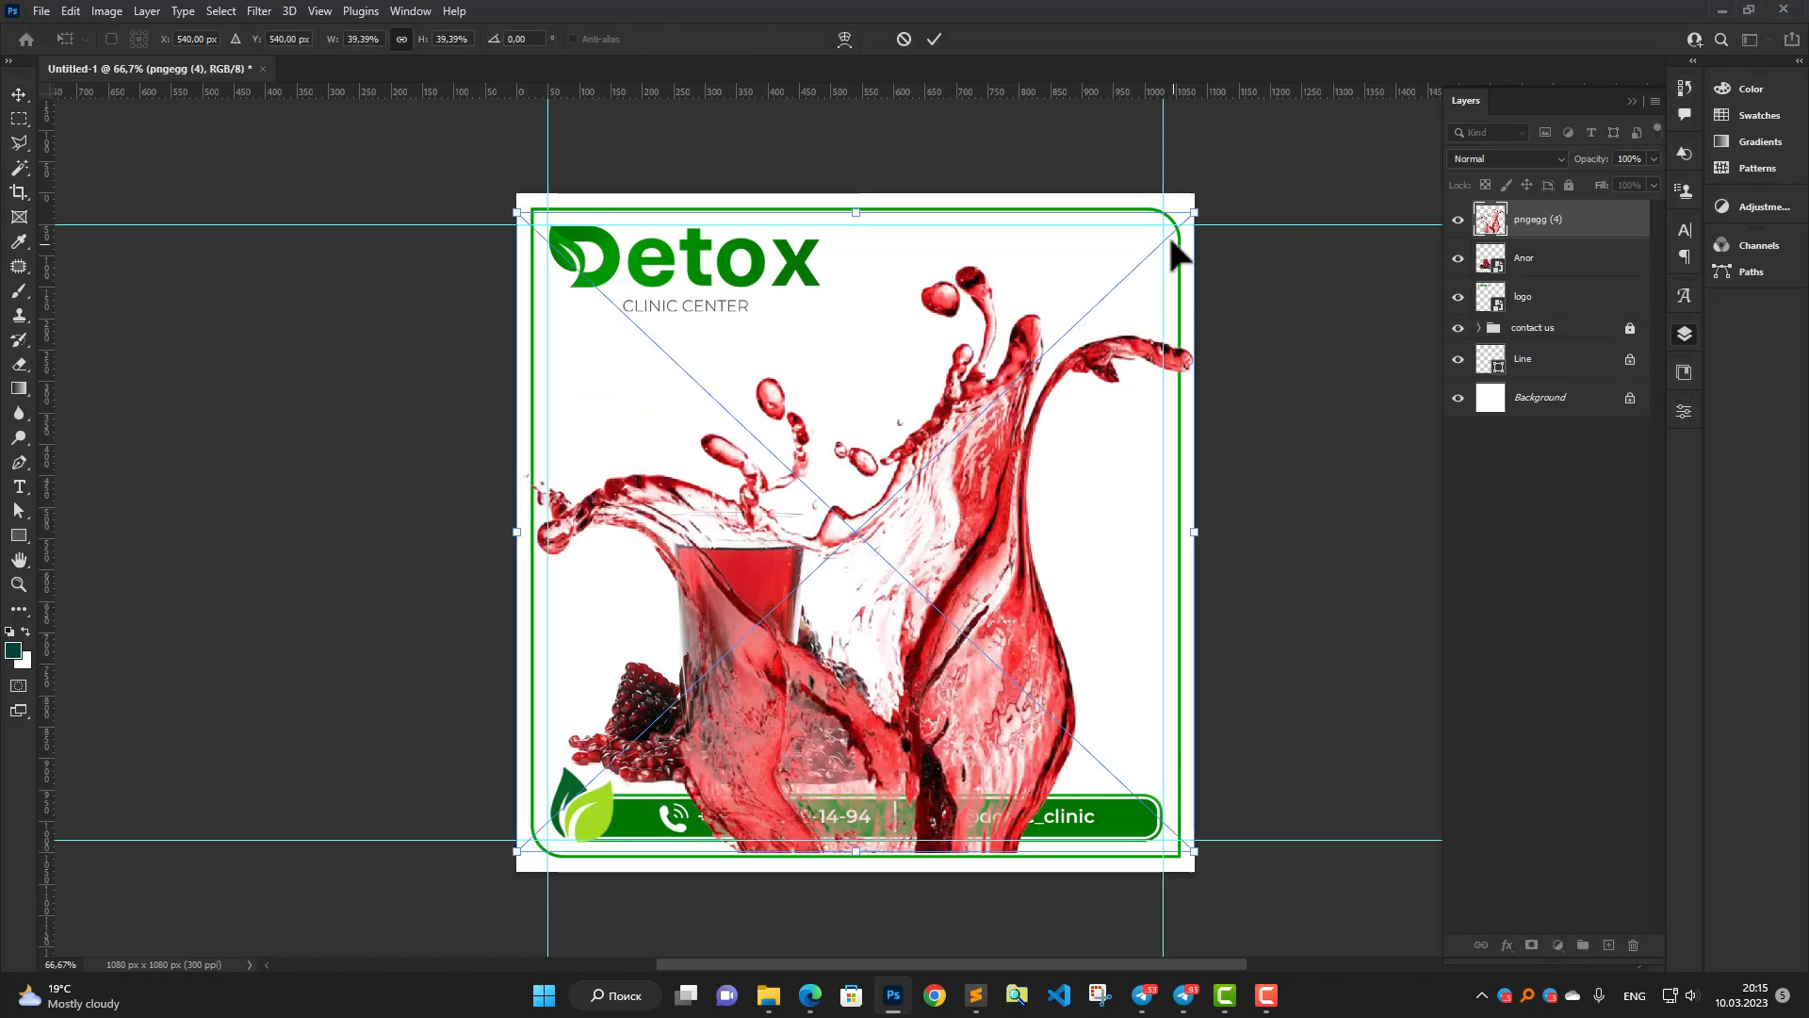
click(934, 39)
double_click(1531, 219)
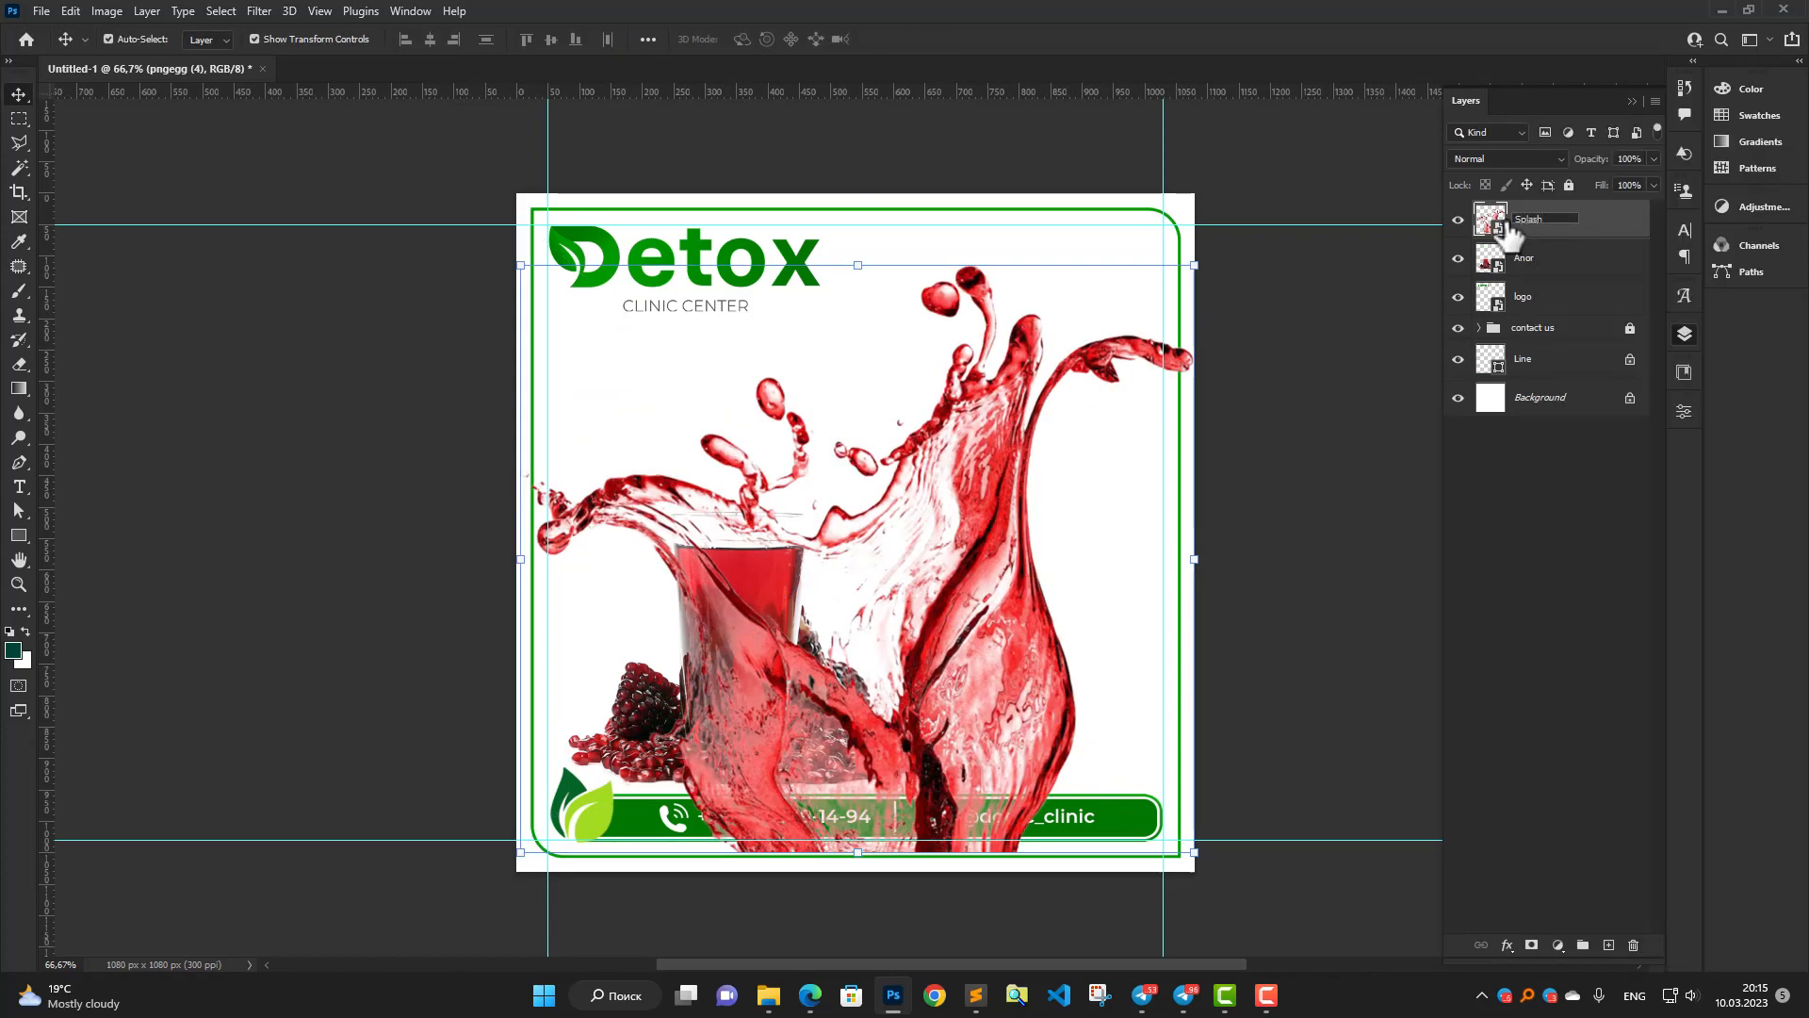
key(Return)
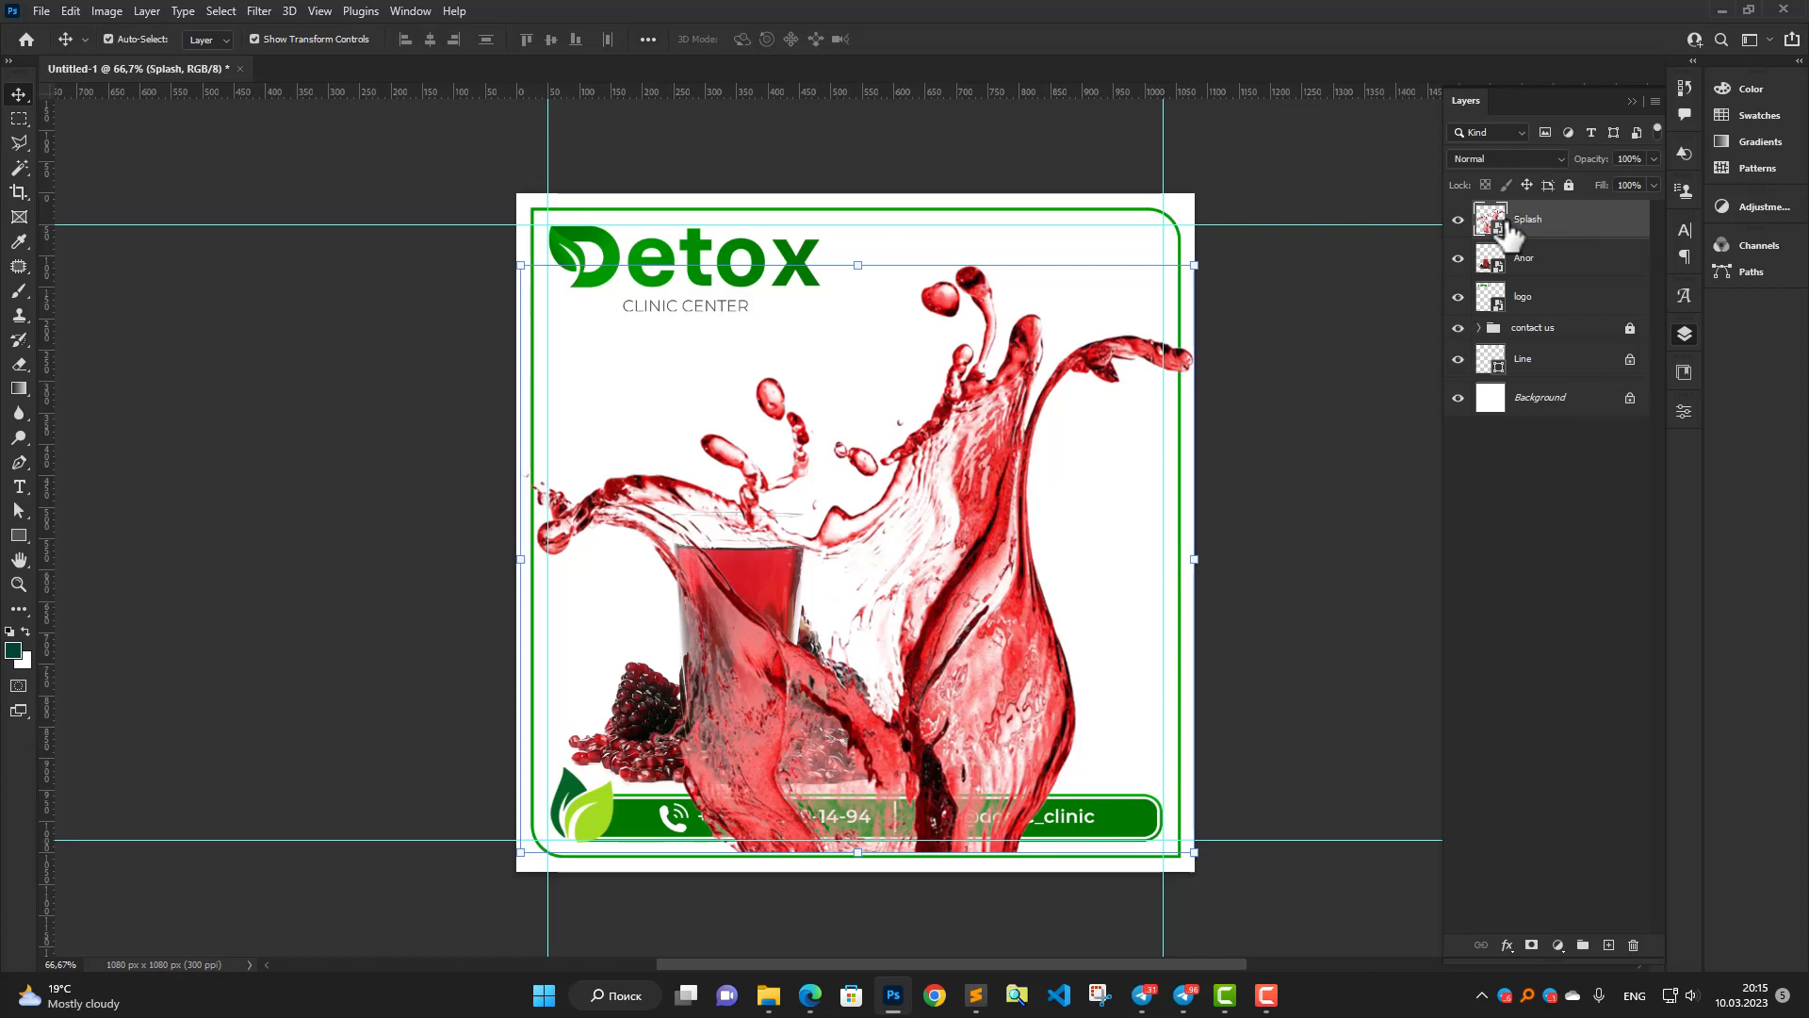
Move the splash up and left over the juice glass and rasterize the Splash layer.
drag(985, 576, 864, 381)
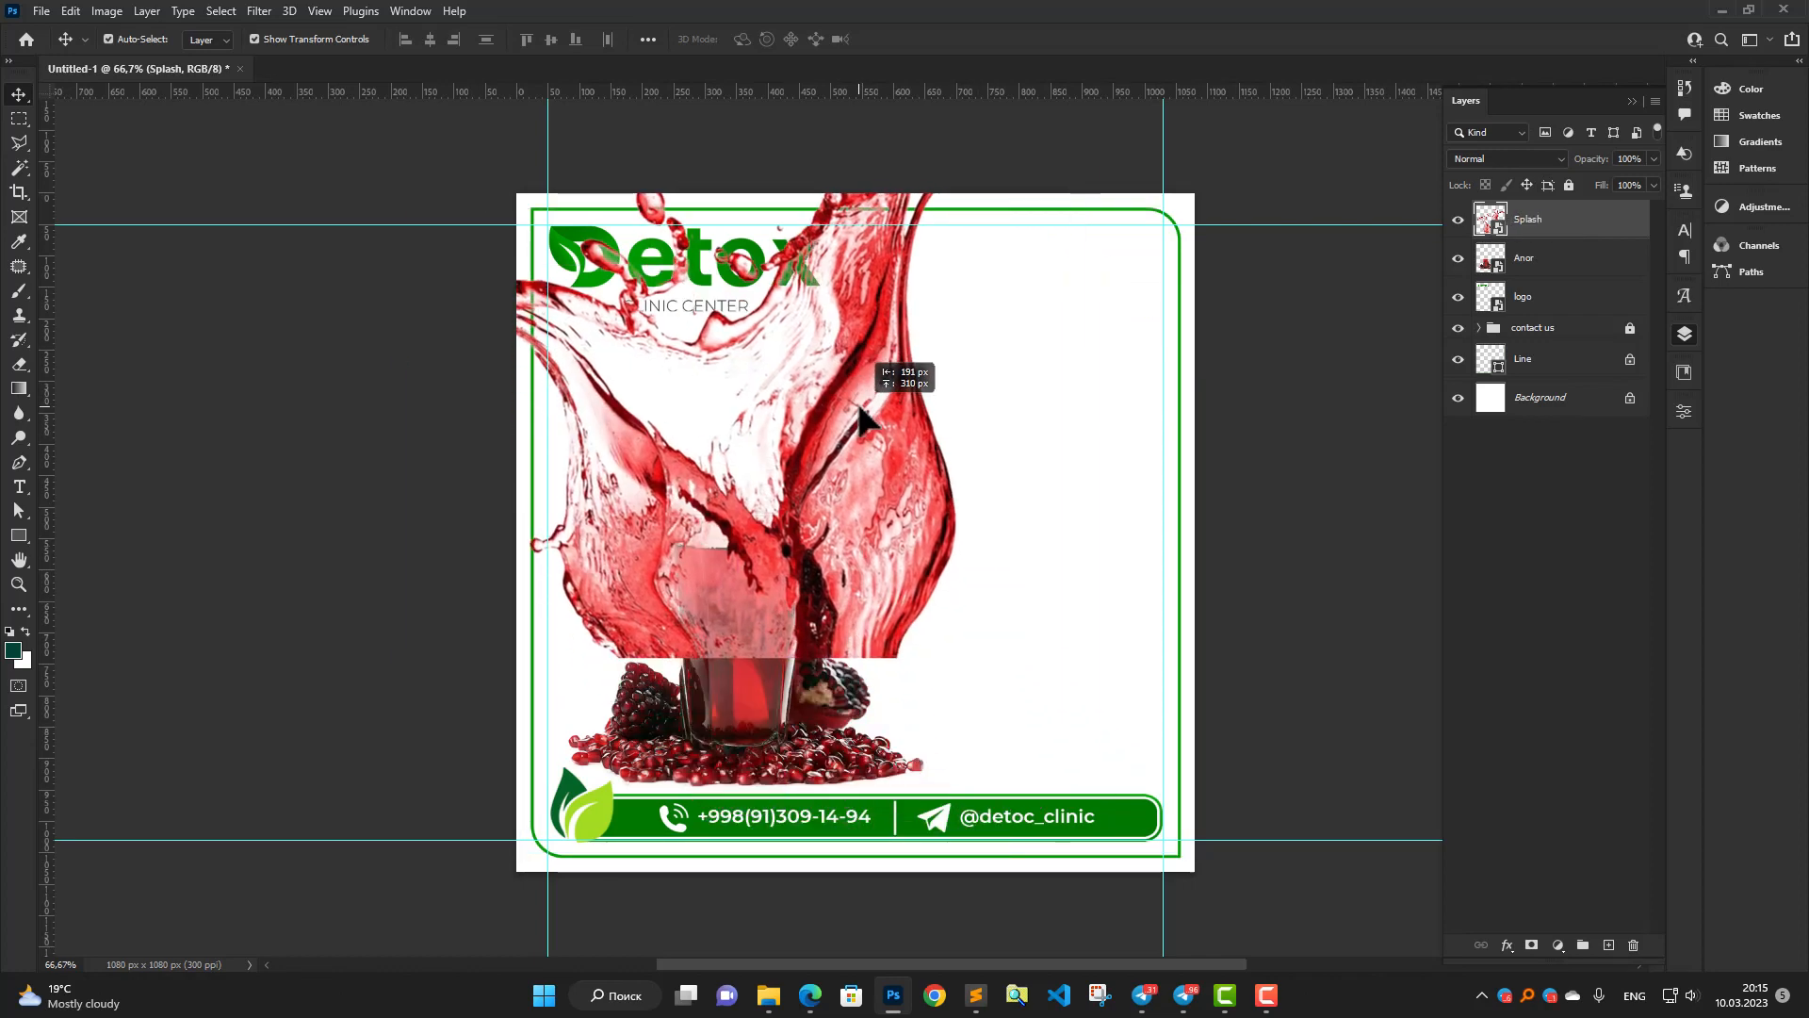
scroll(878, 427, down, 2)
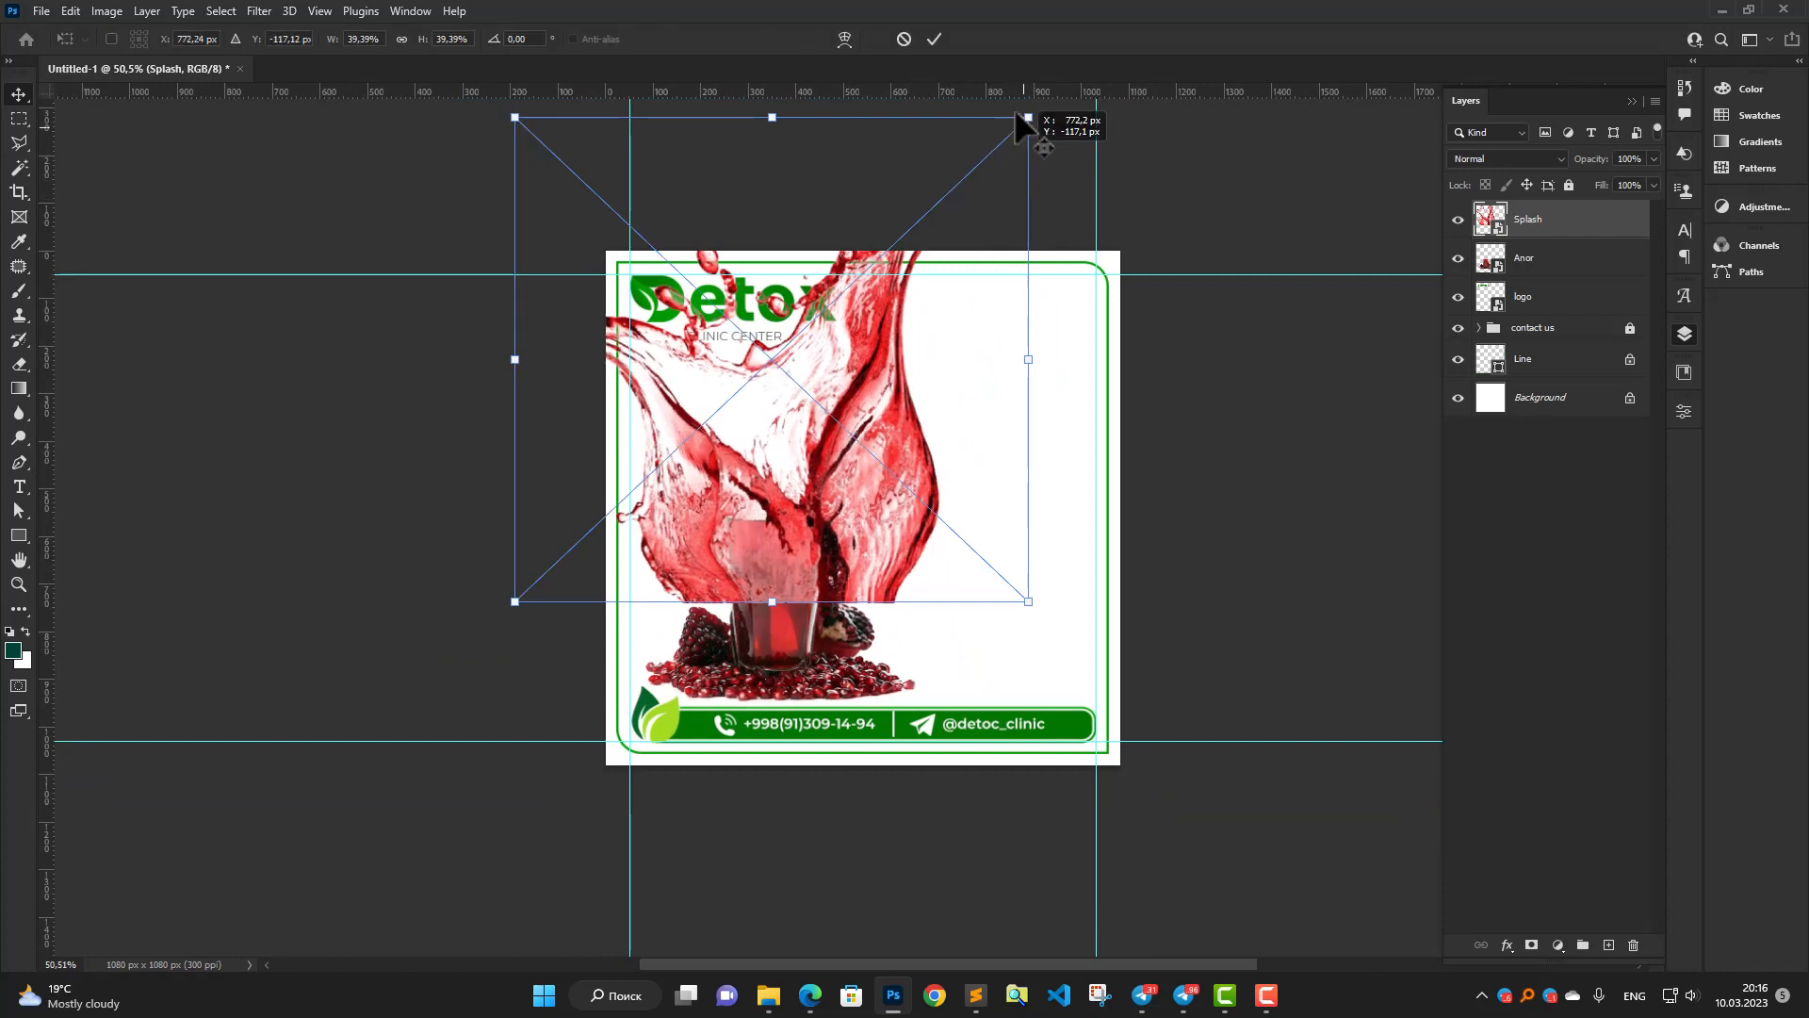
right_click(1536, 225)
click(1613, 504)
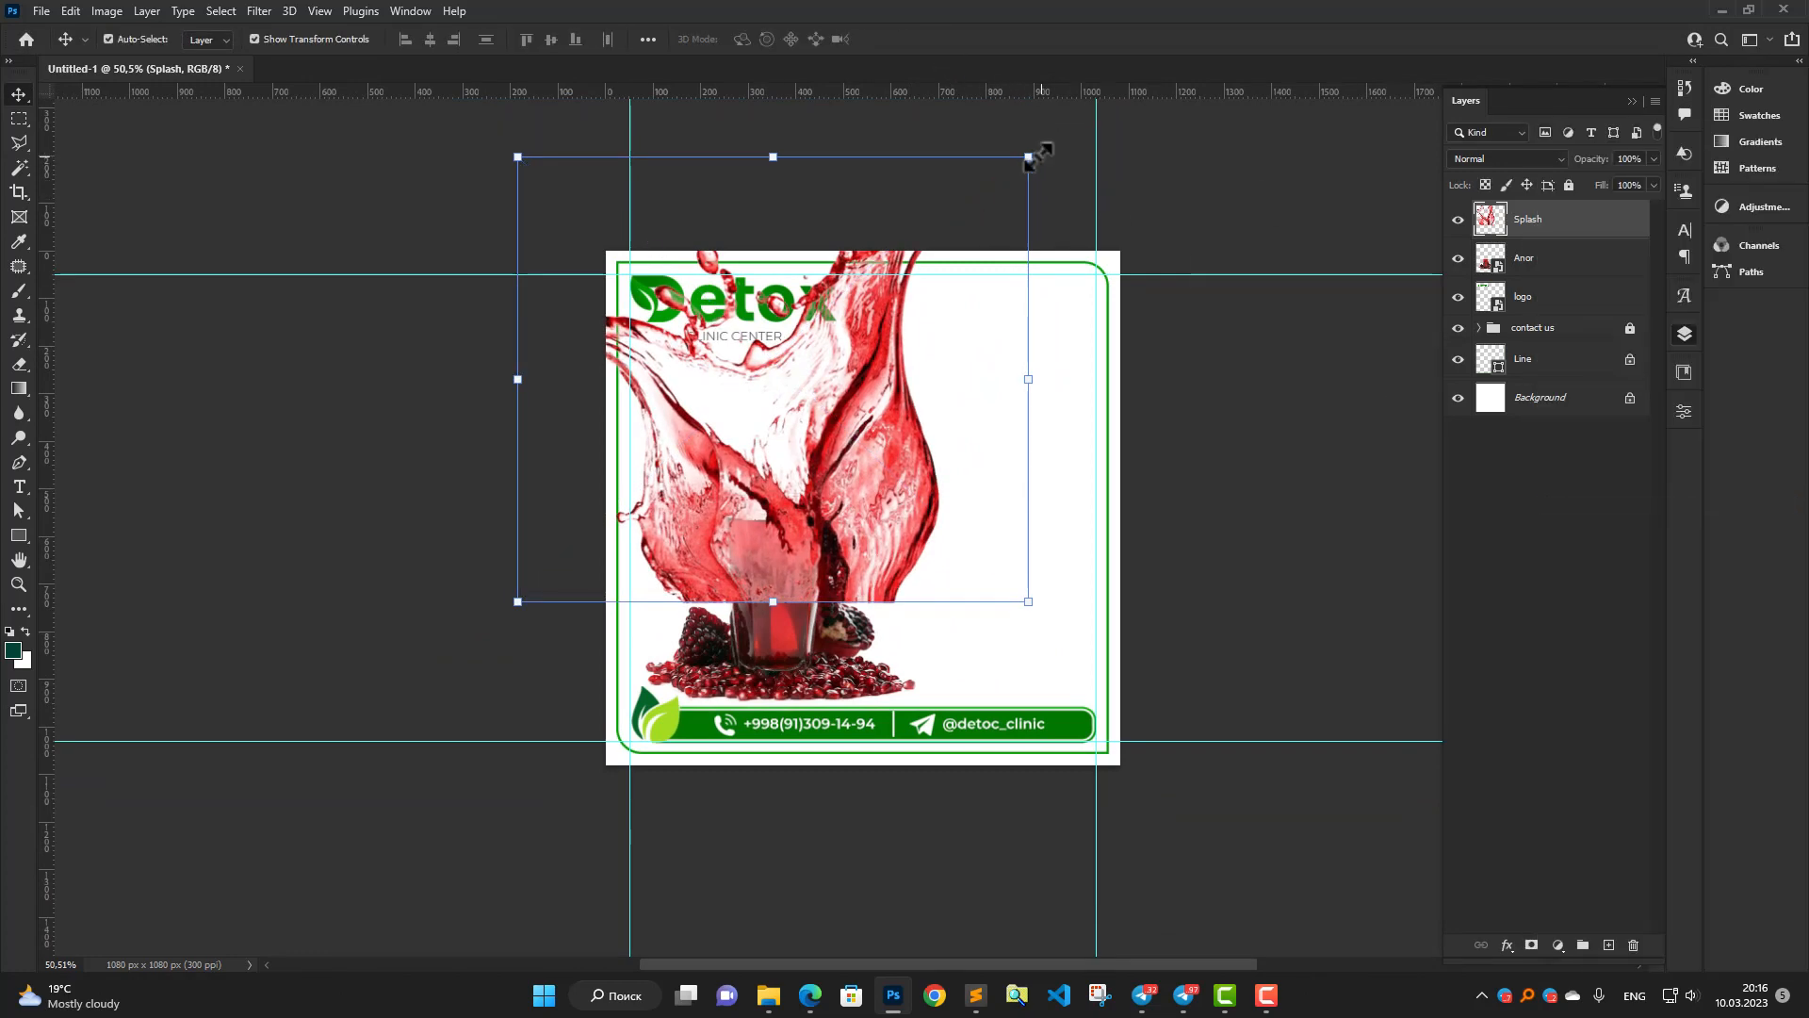
Scale the splash down to 48.84% and position its cut lower edge on the juice surface of the glass.
key(ctrl+t)
drag(1028, 156, 890, 252)
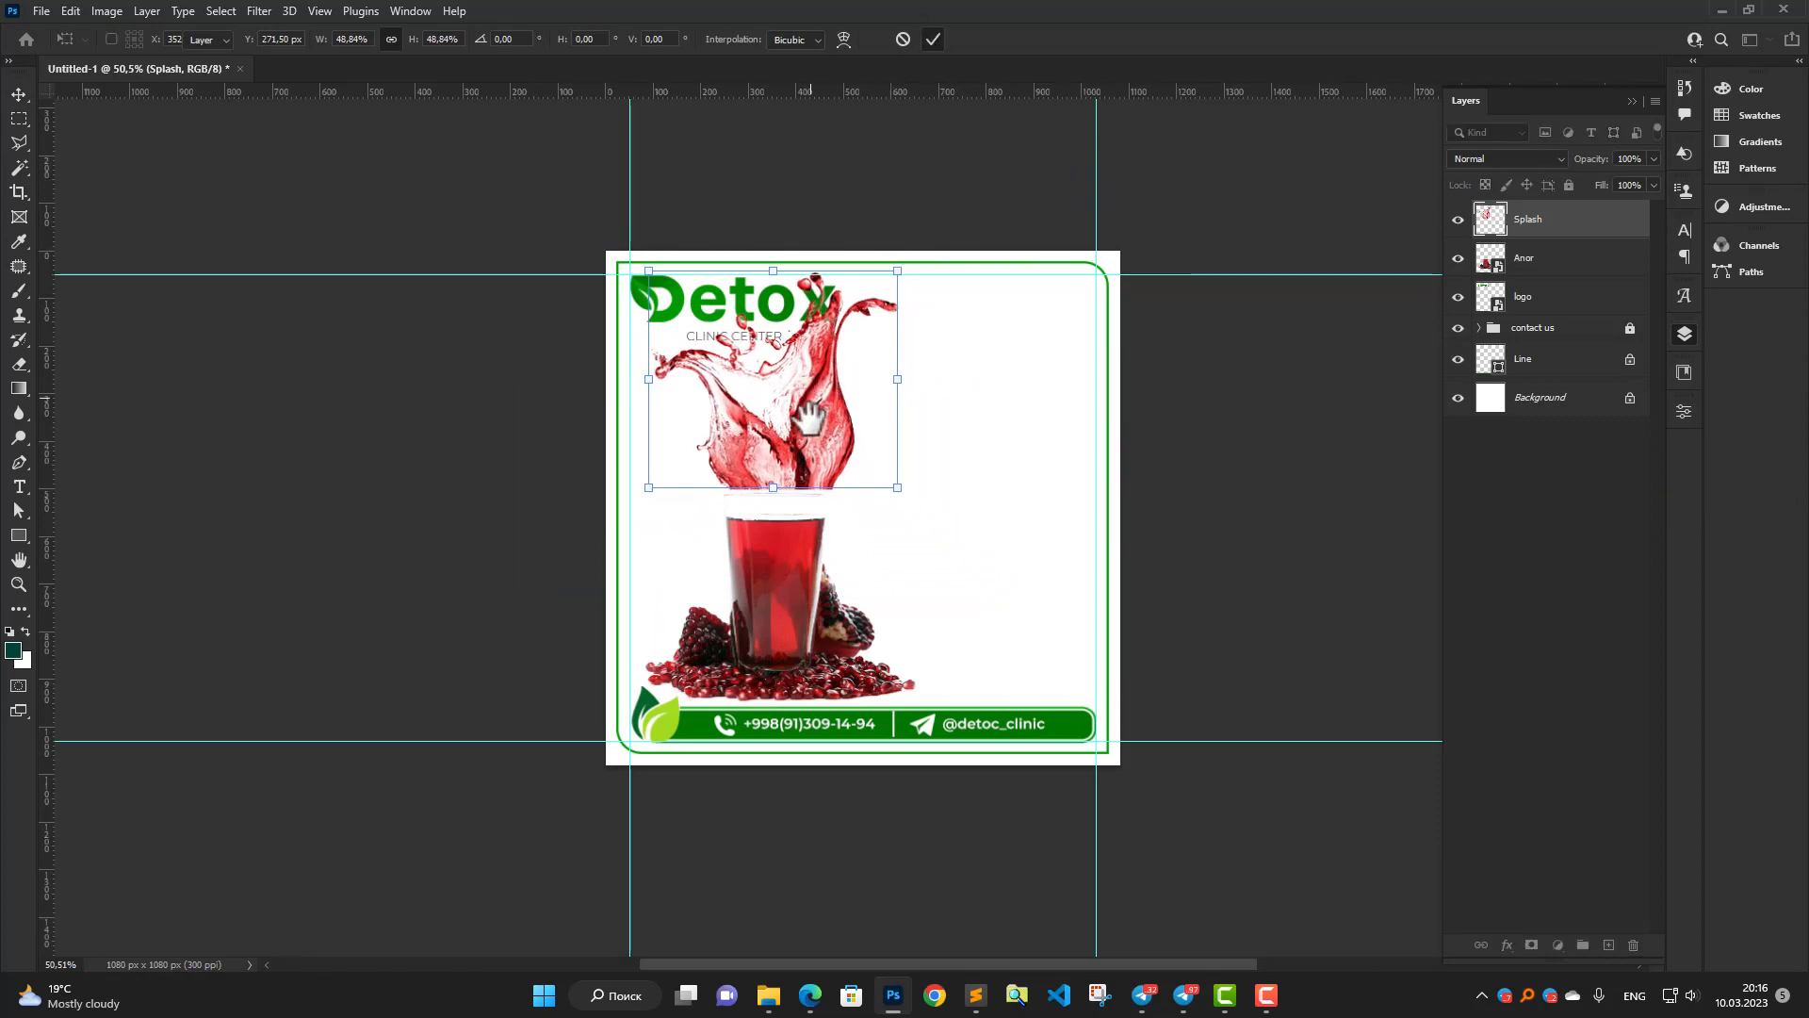
scroll(806, 420, up, 3)
key(Return)
drag(778, 586, 762, 709)
scroll(775, 663, down, 1)
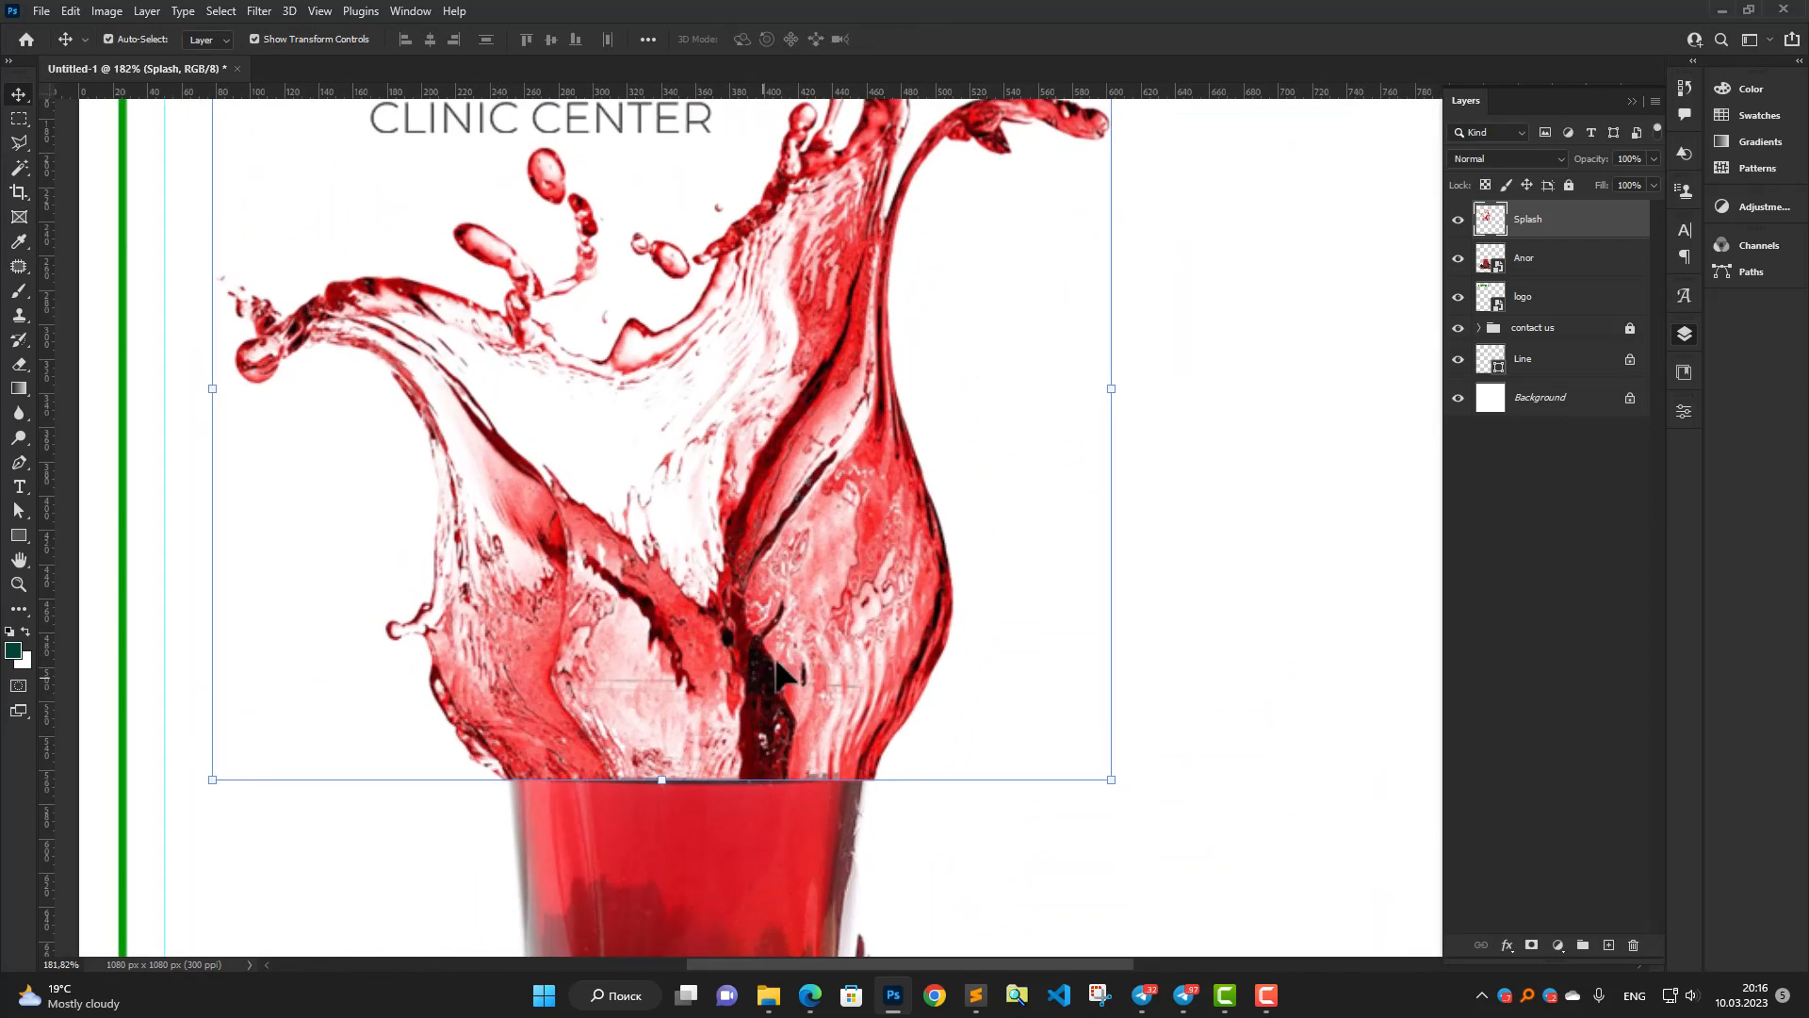
Scale the splash down slightly so its cut lower edge matches the glass rim, and apply the transform.
drag(1111, 779, 1075, 768)
drag(753, 622, 753, 644)
click(933, 39)
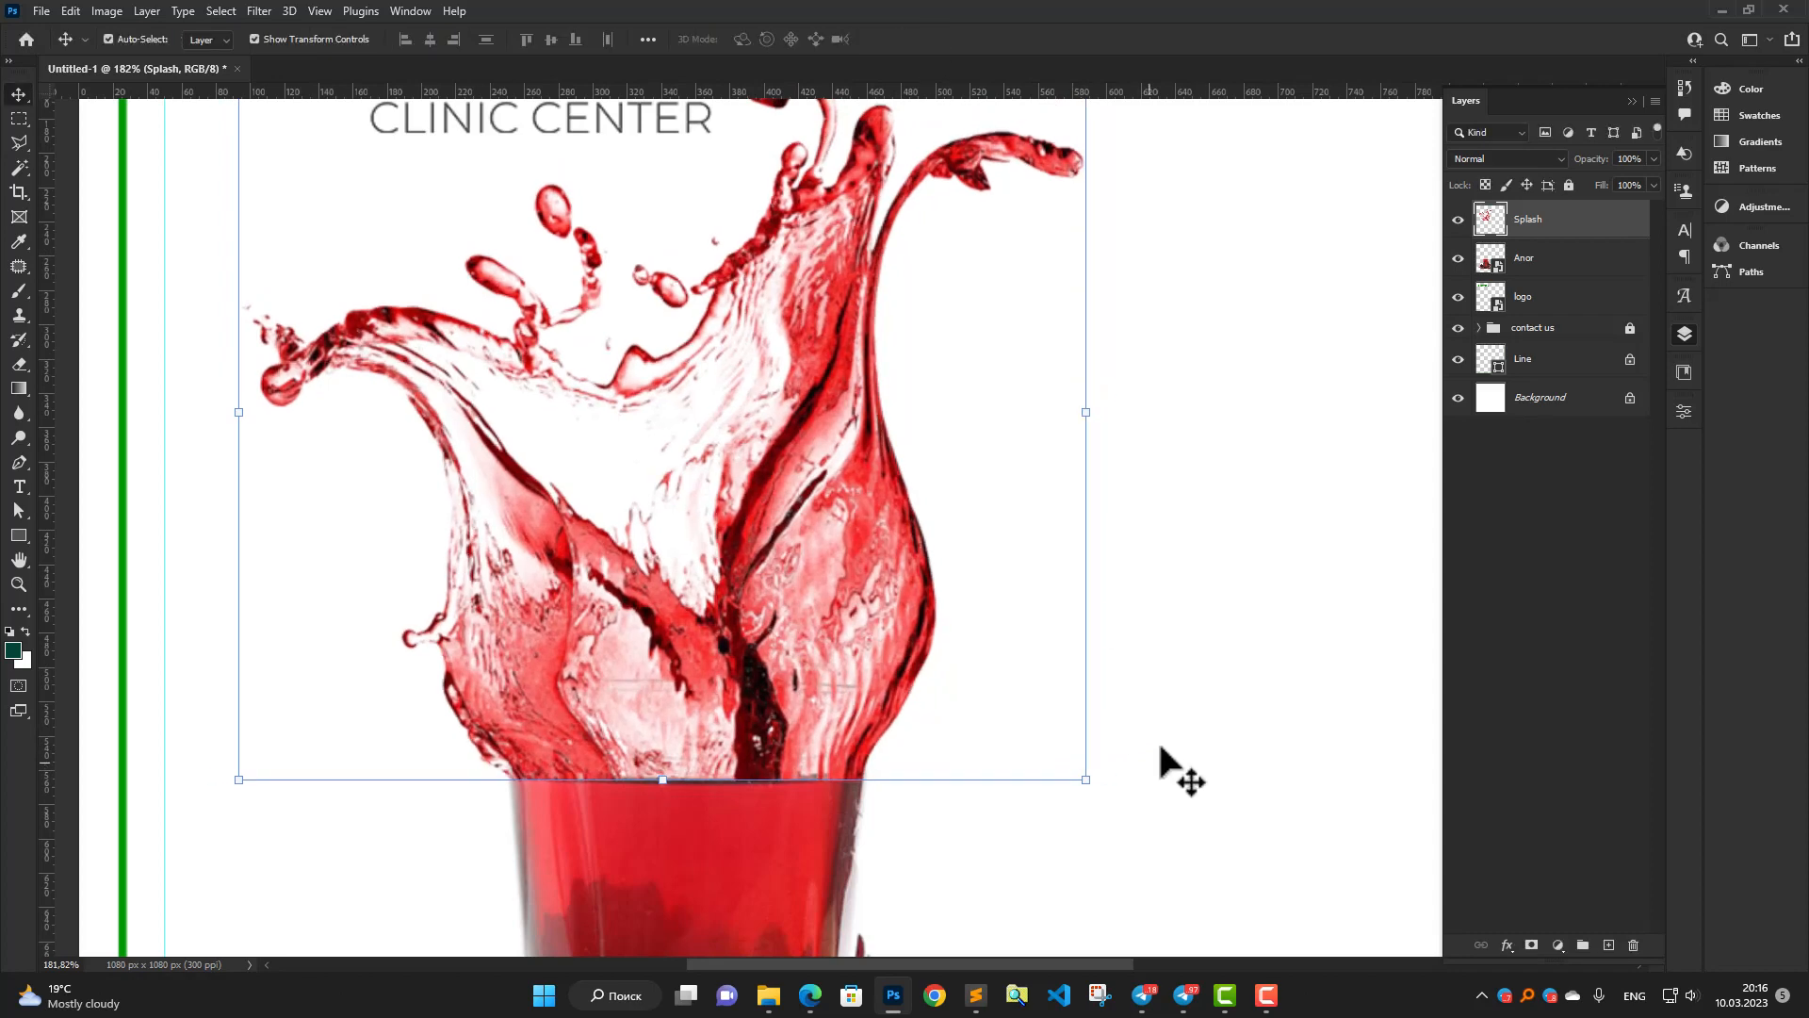
scroll(782, 754, down, 2)
click(733, 711)
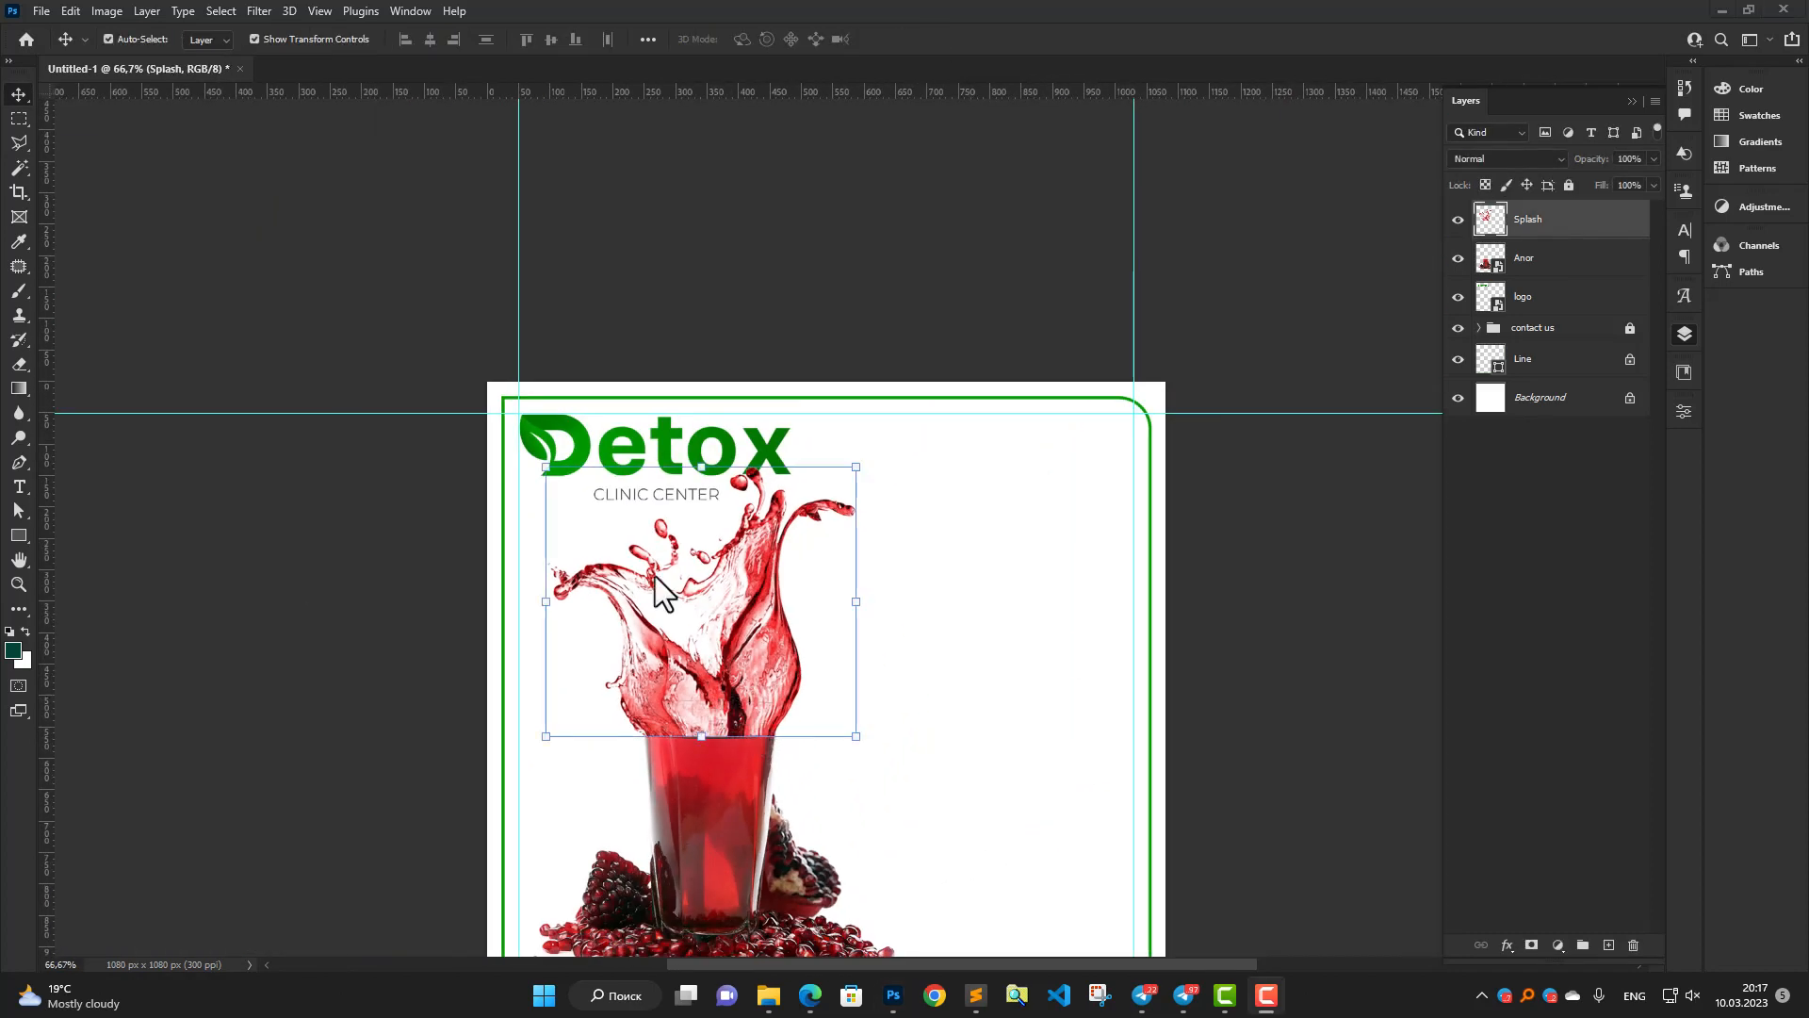
Scale the Splash and Anor layers together to 86.38% and move them down and left, just above the contact bar.
click(734, 785)
drag(719, 748, 703, 608)
scroll(703, 597, up, 1)
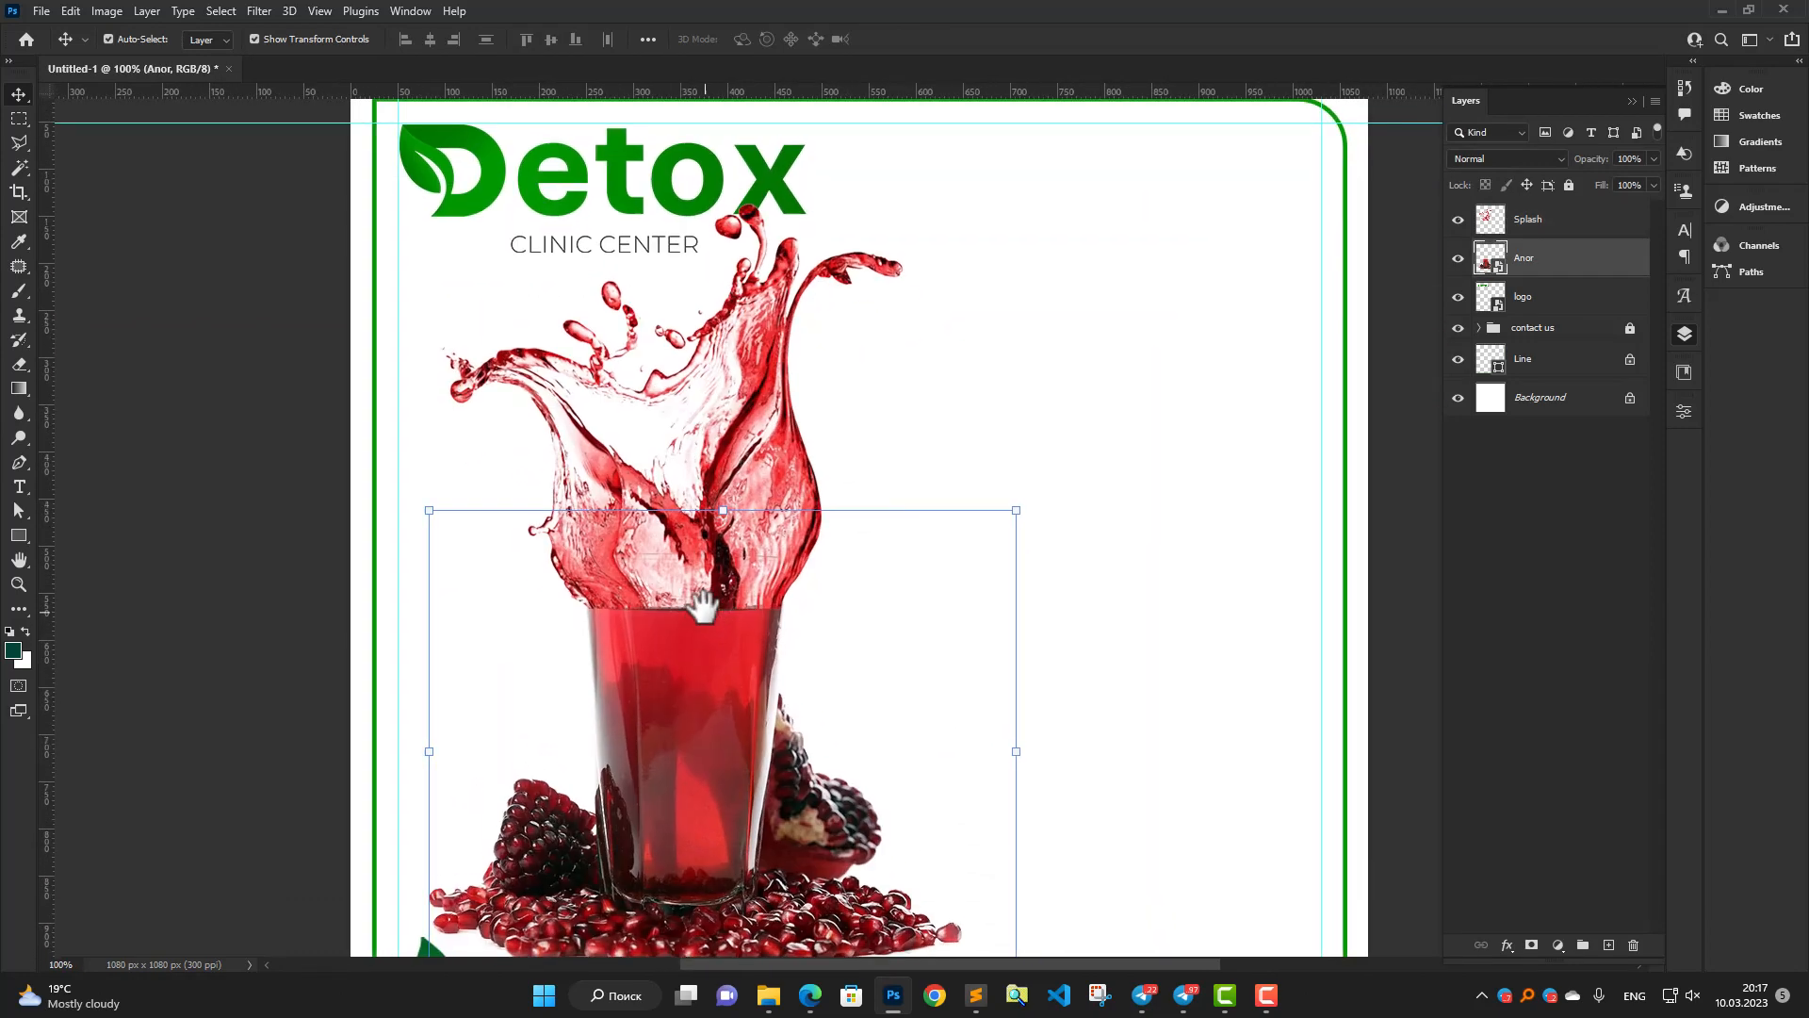
scroll(705, 590, down, 1)
scroll(729, 502, up, 1)
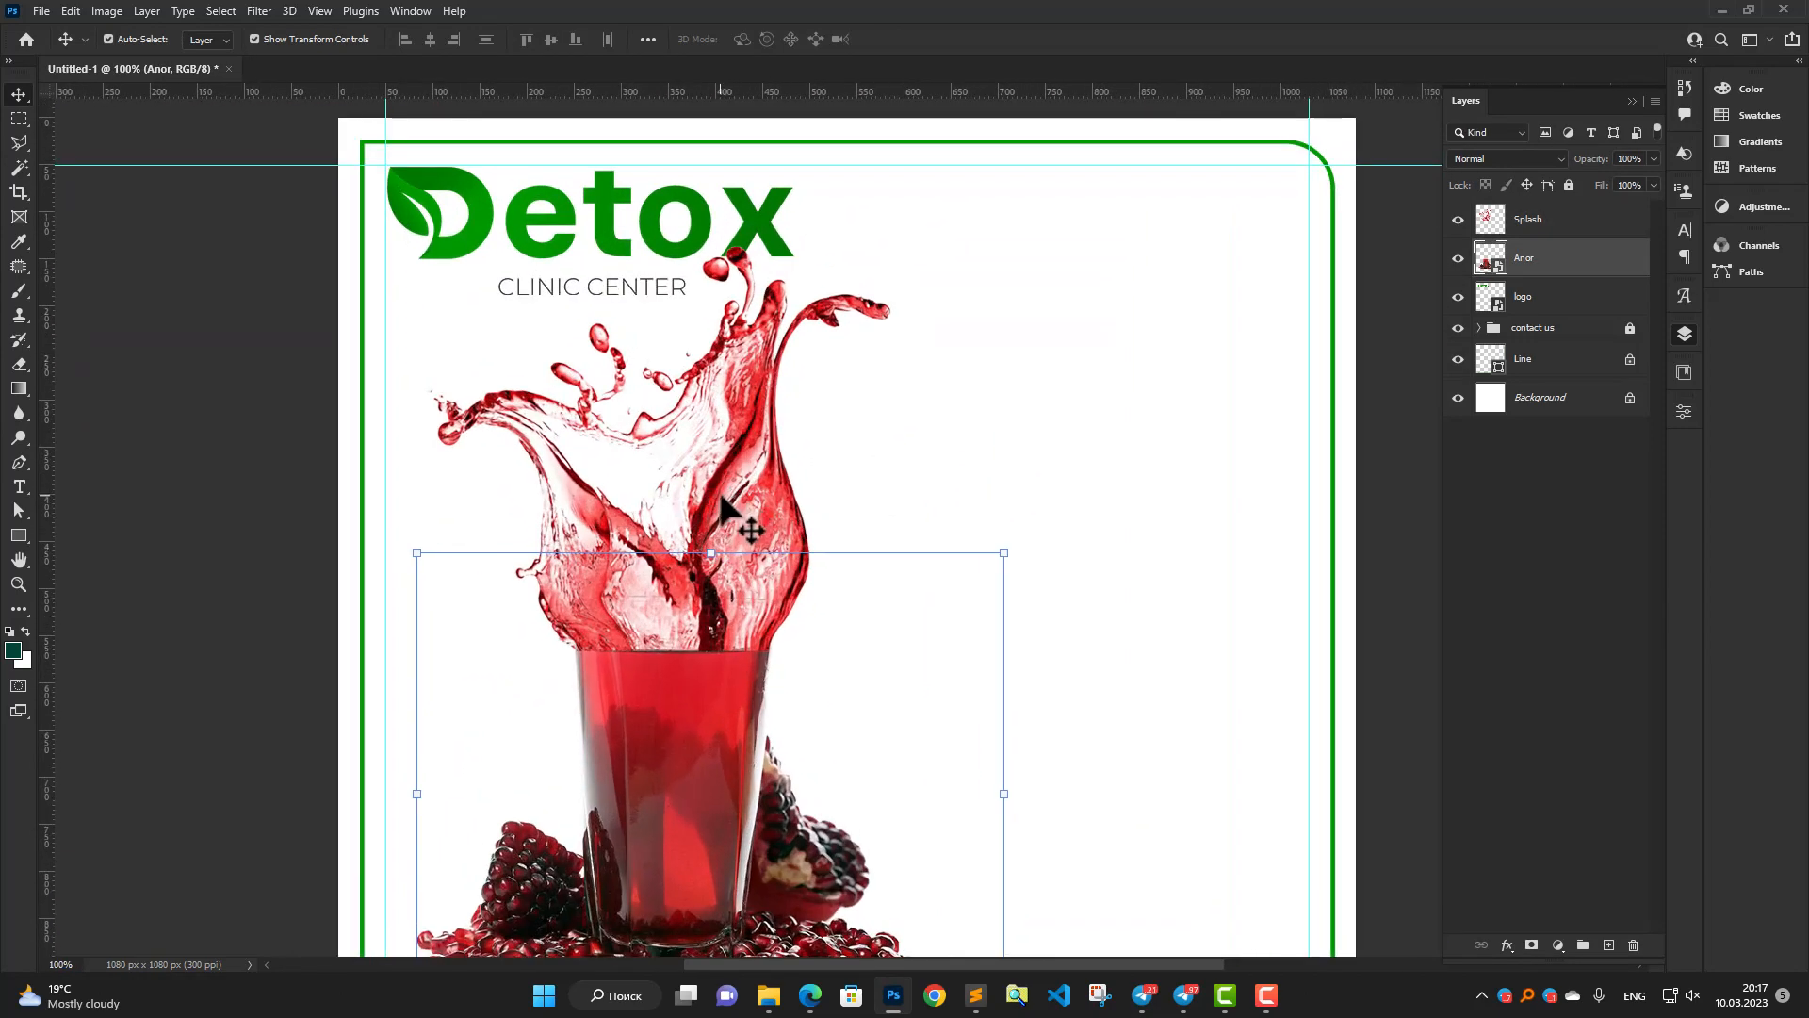
click(747, 517)
shift+click(685, 748)
drag(997, 242, 963, 299)
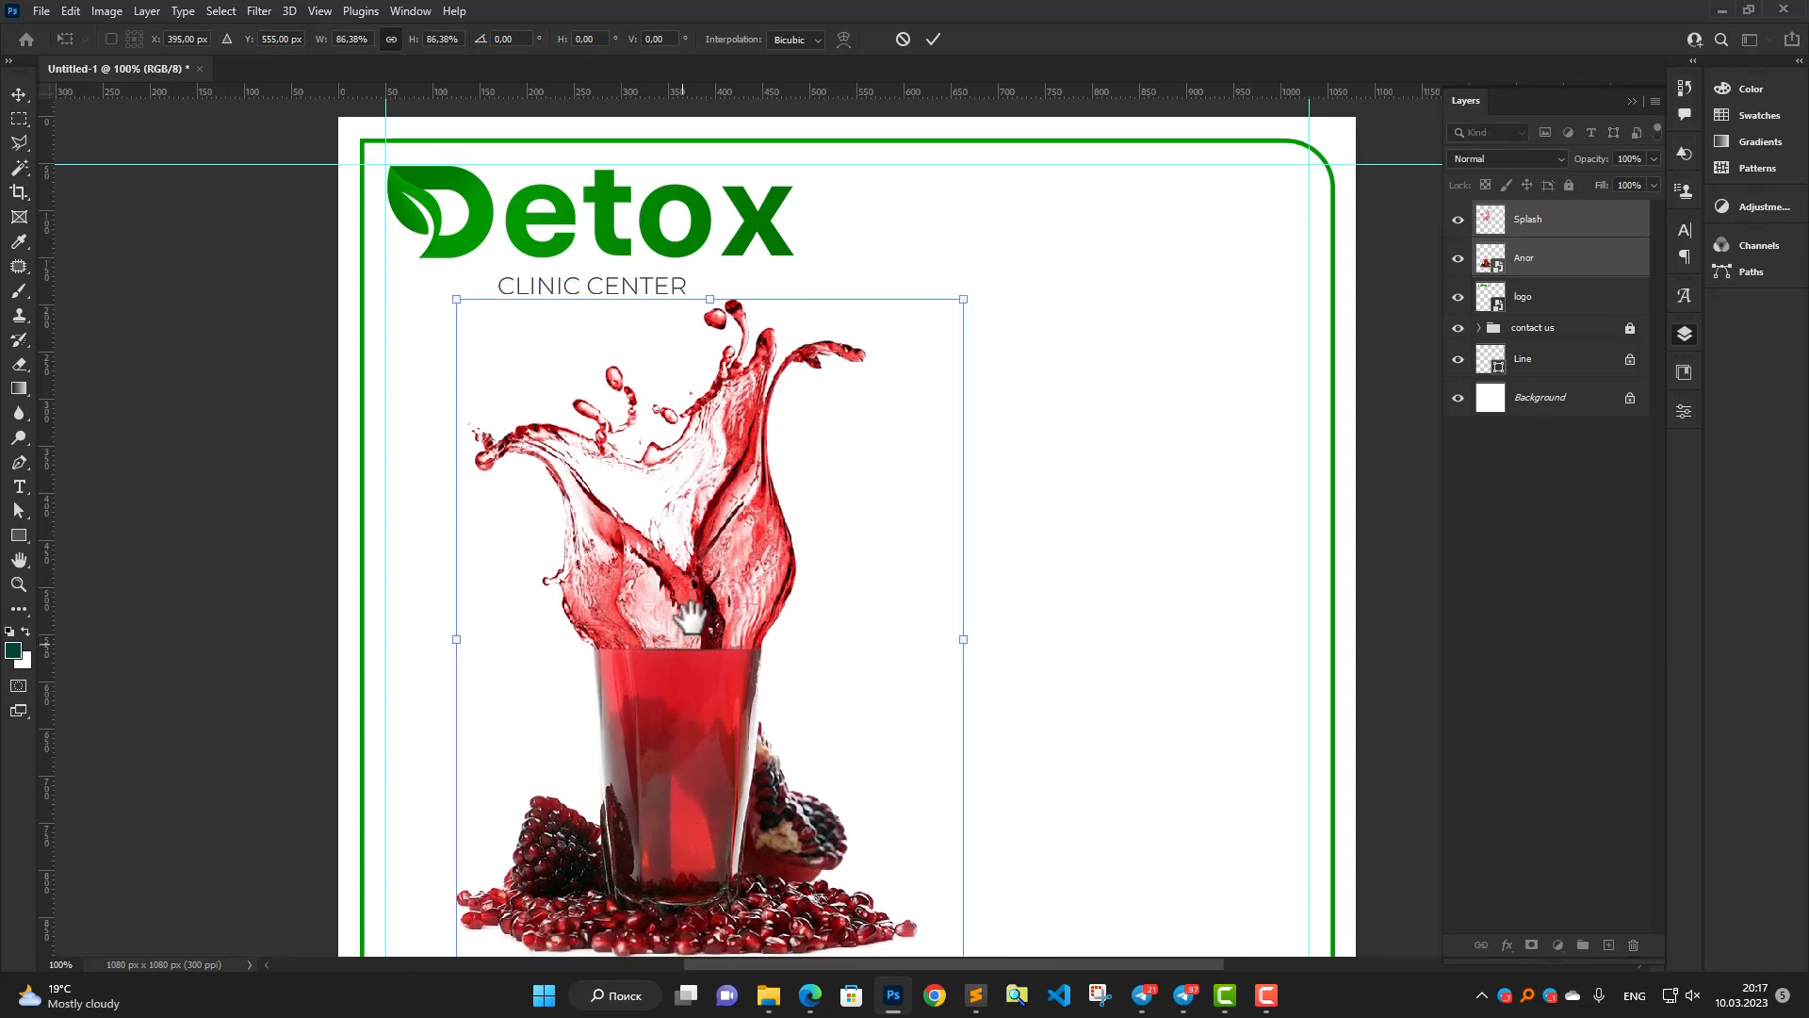
drag(683, 641, 665, 692)
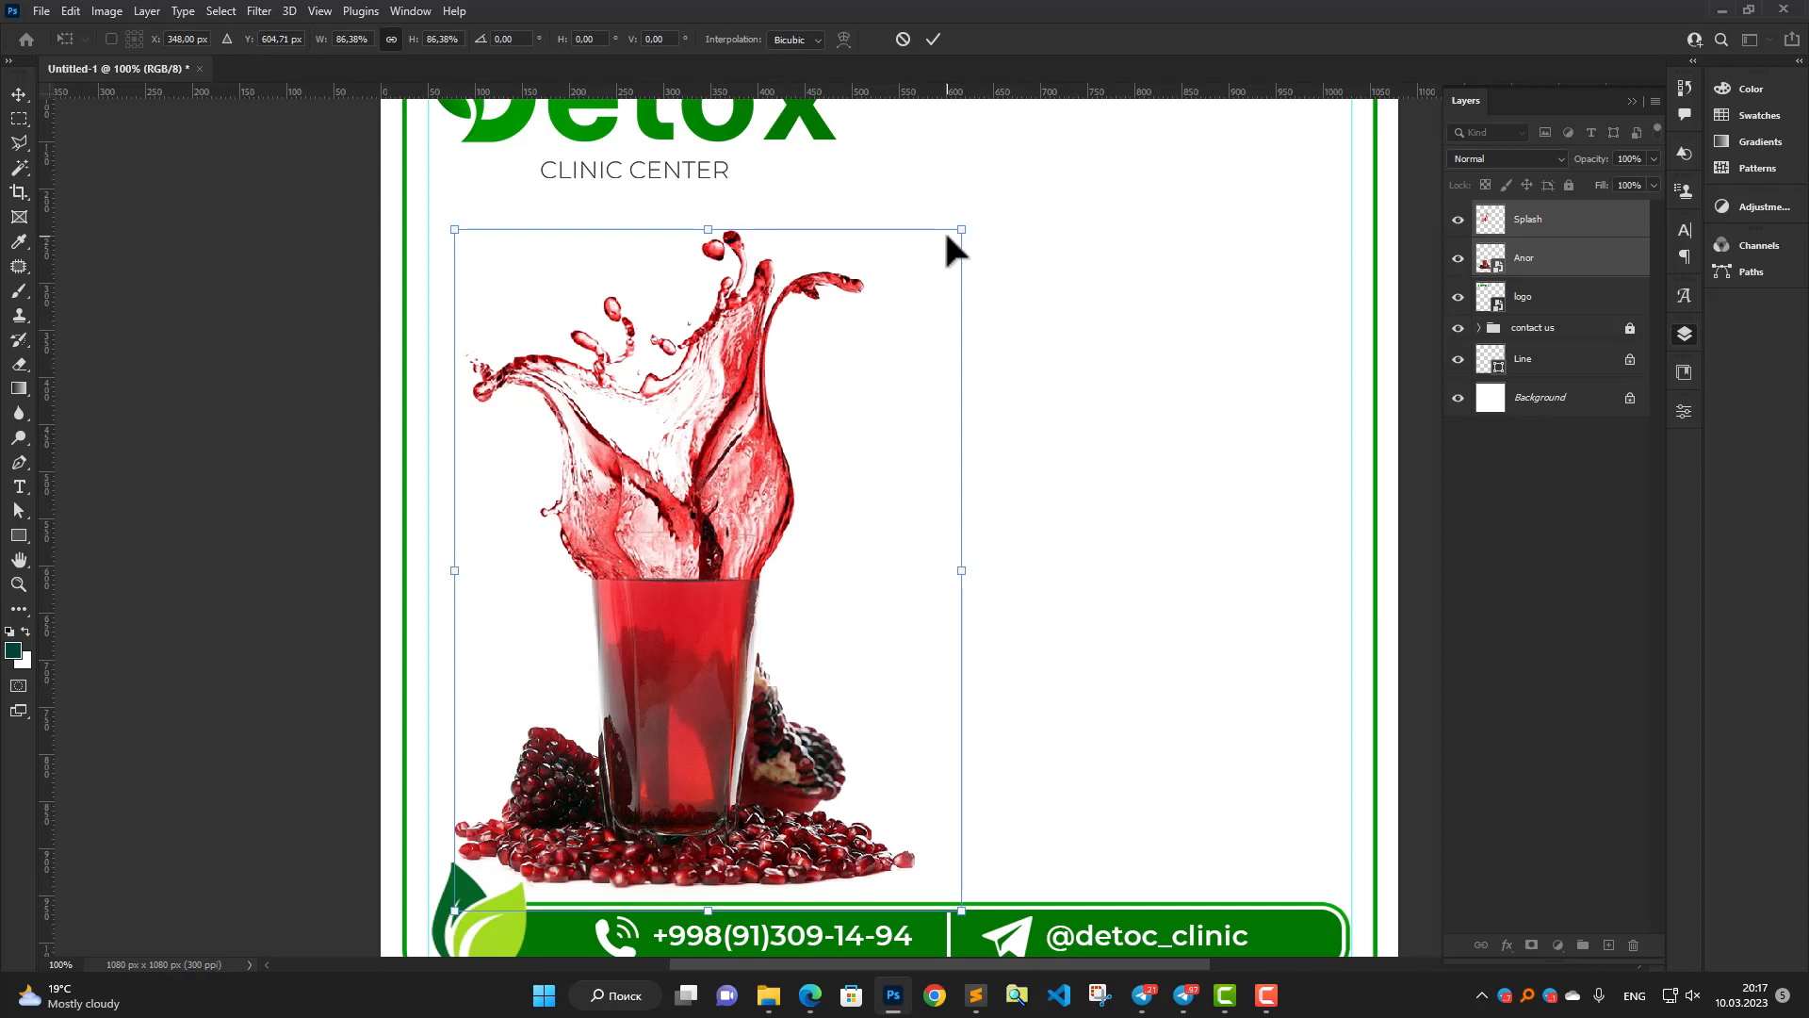
key(Return)
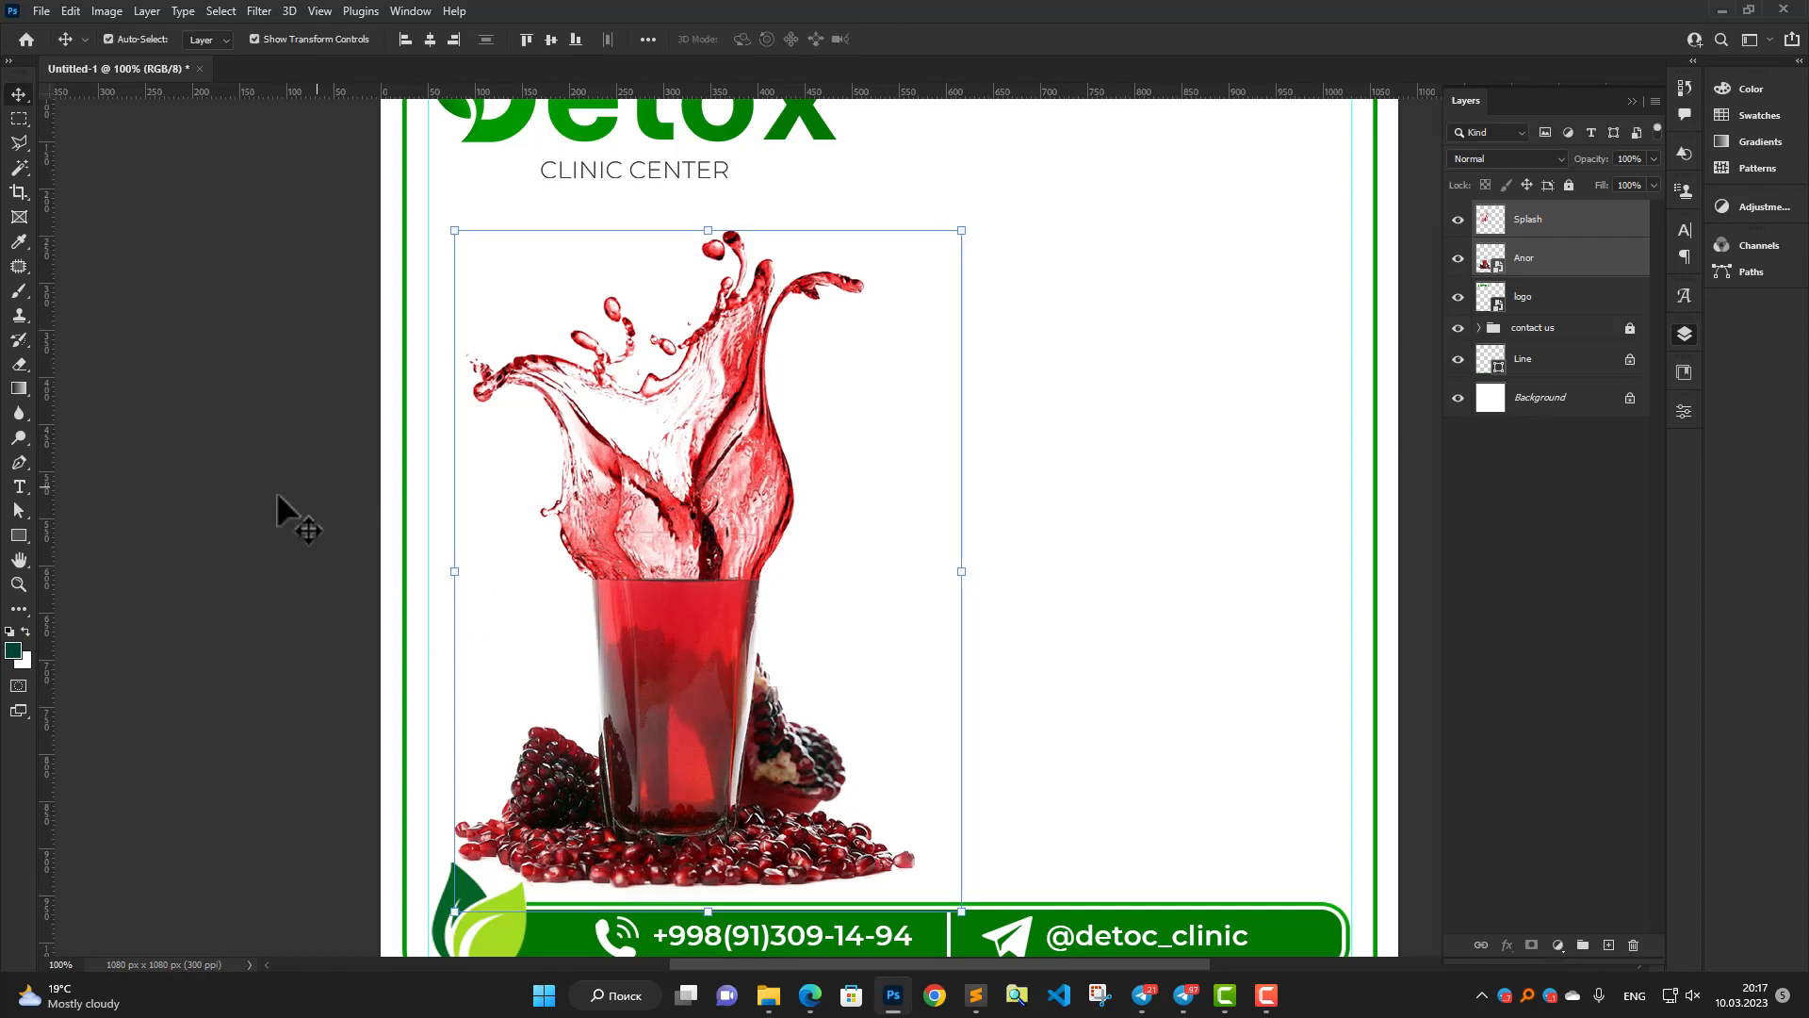
Place the scattered pomegranate seeds image pngegg (3) on the canvas and rasterize its layer.
drag(0, 537, 677, 513)
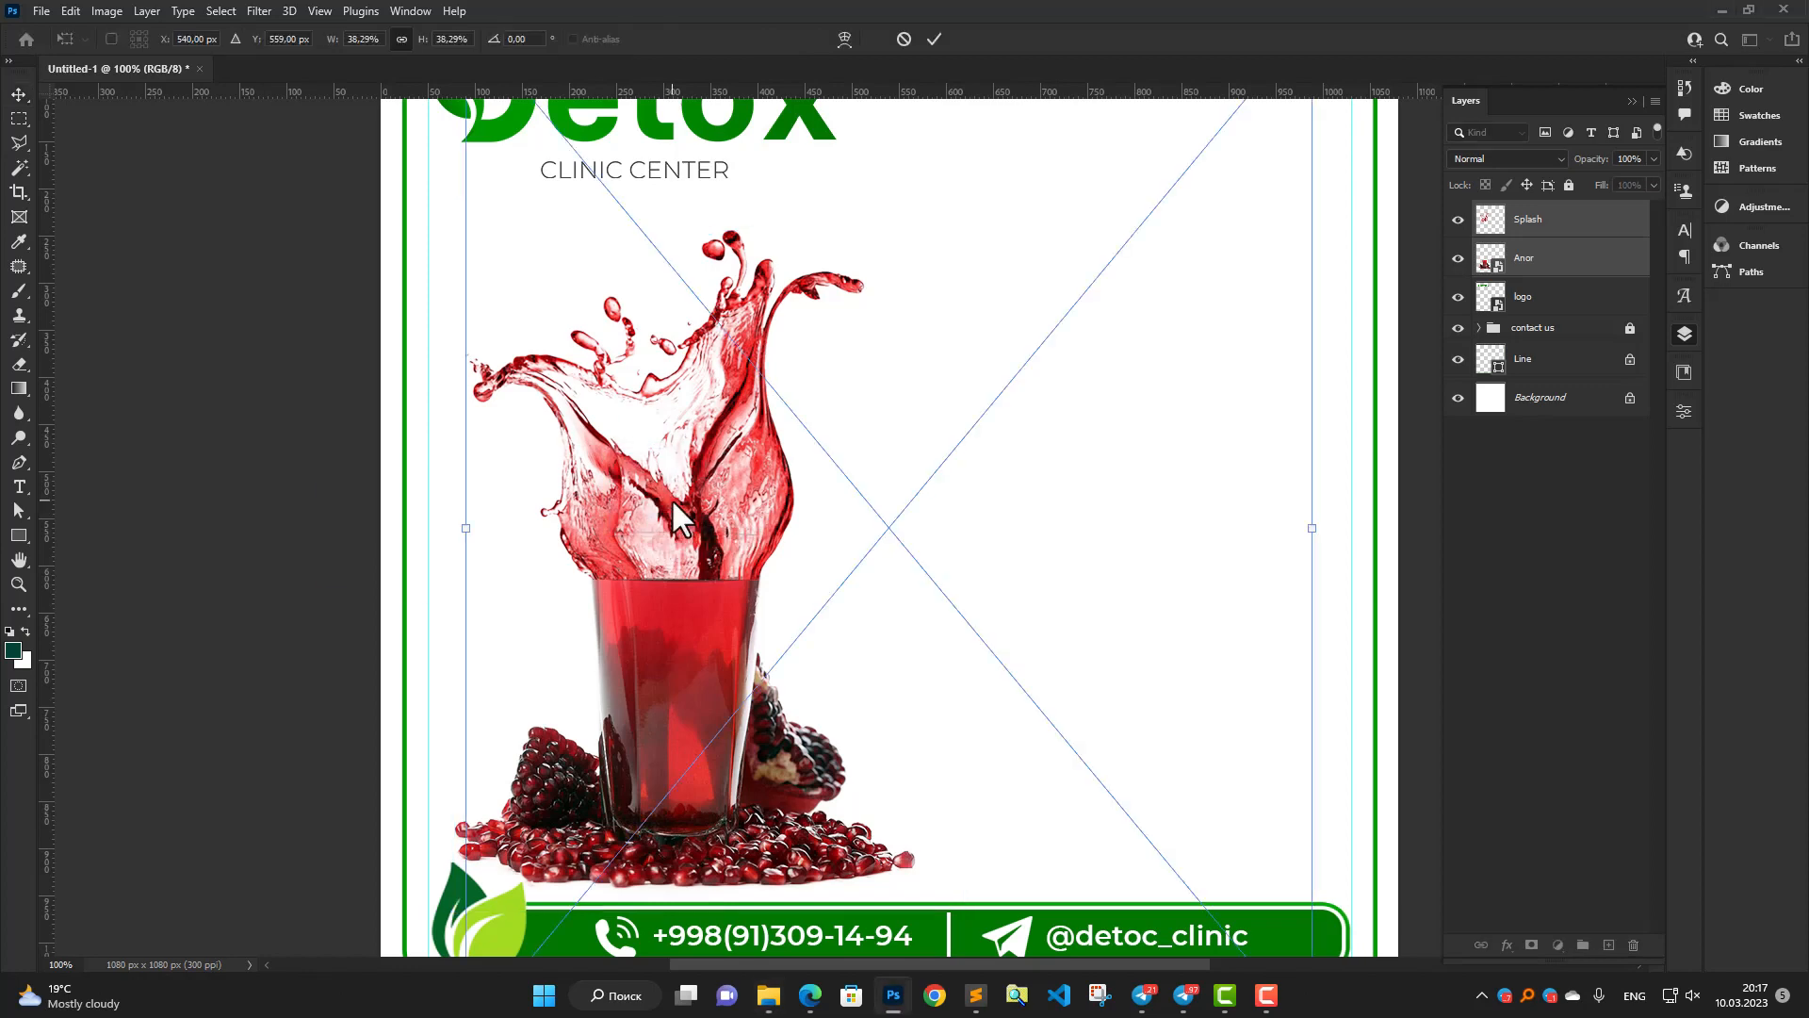
key(Return)
scroll(847, 388, down, 4)
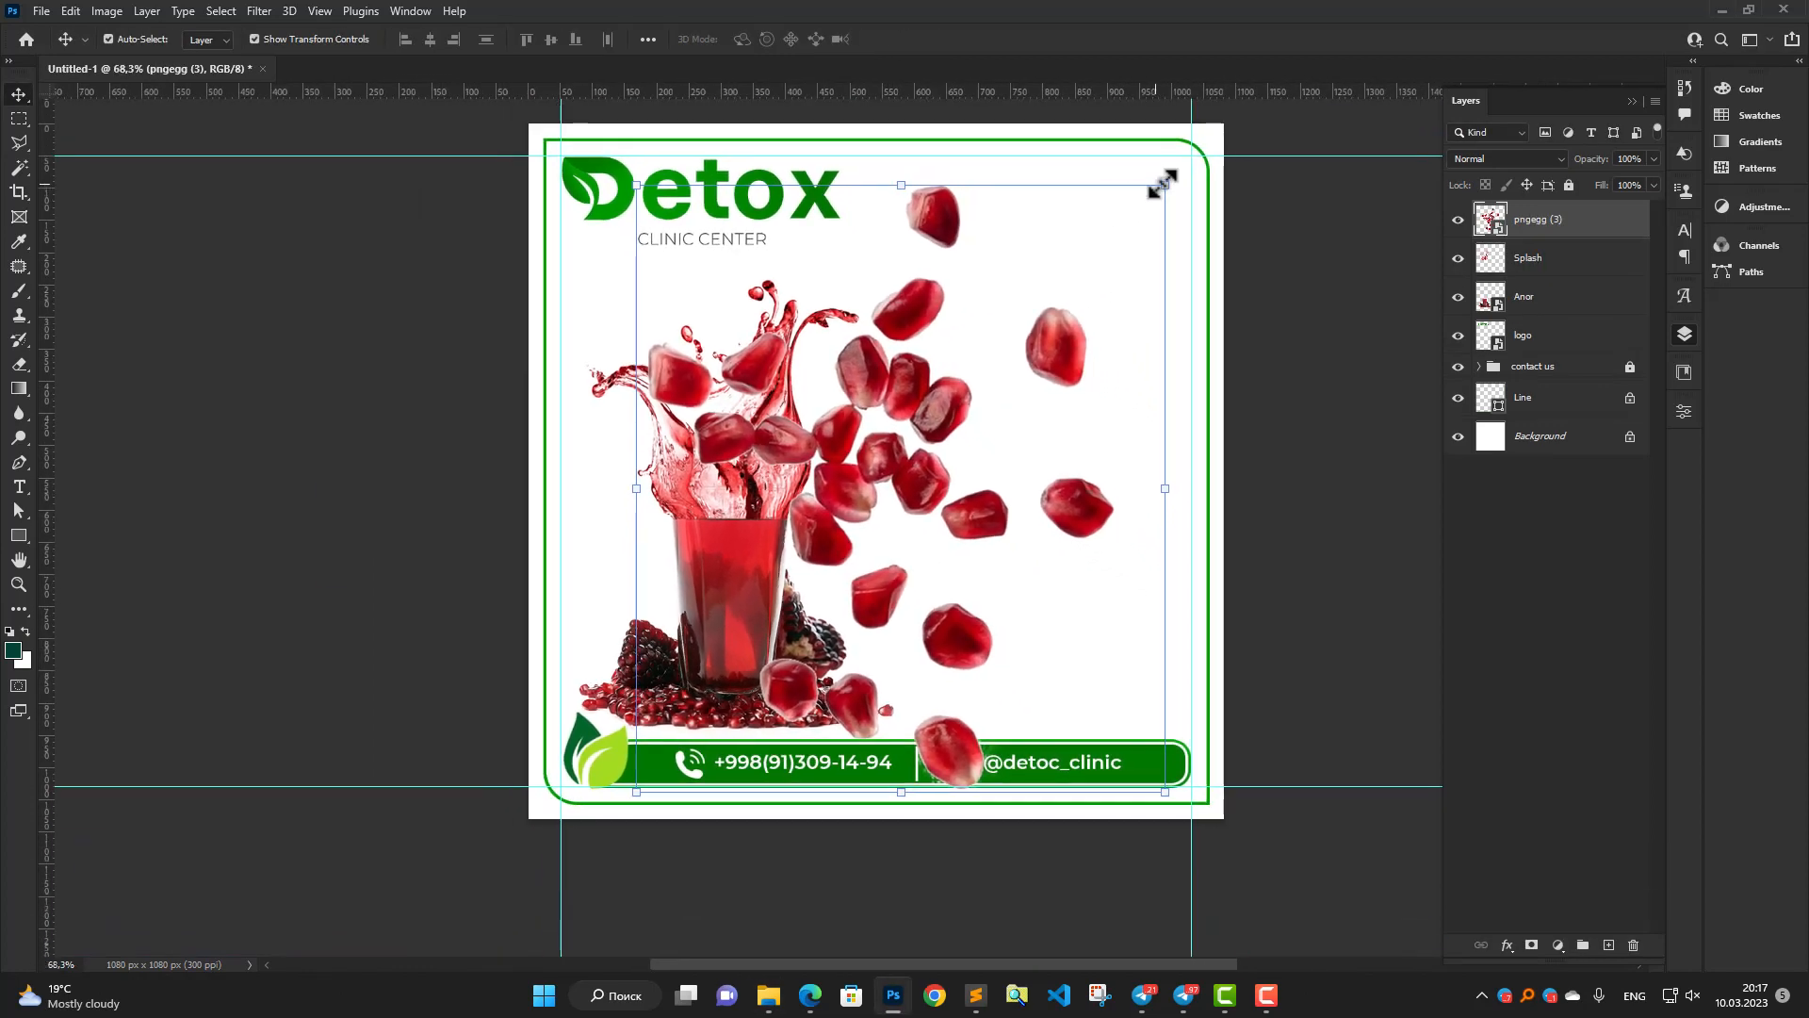
alt+click(1162, 185)
key(Return)
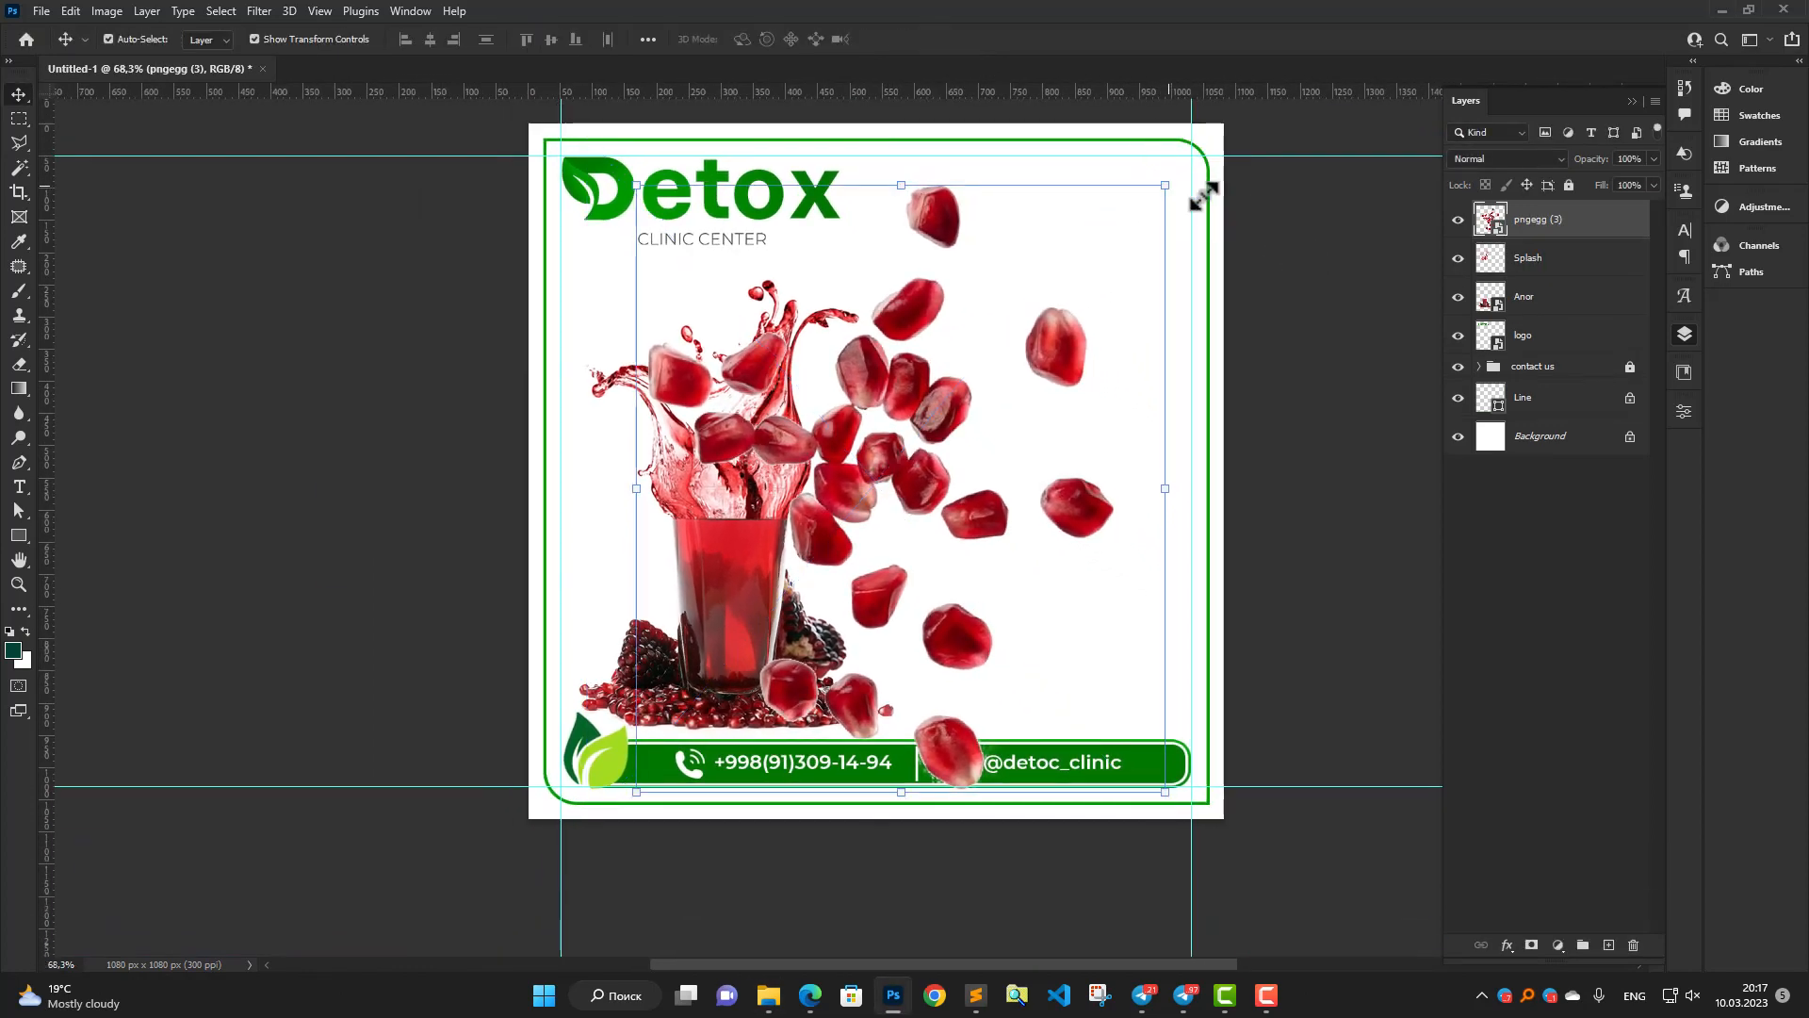
right_click(1524, 231)
click(1601, 505)
Scale the pomegranate seeds down to 31.34% and position them inside the splash, below the CLINIC CENTER text.
key(ctrl+t)
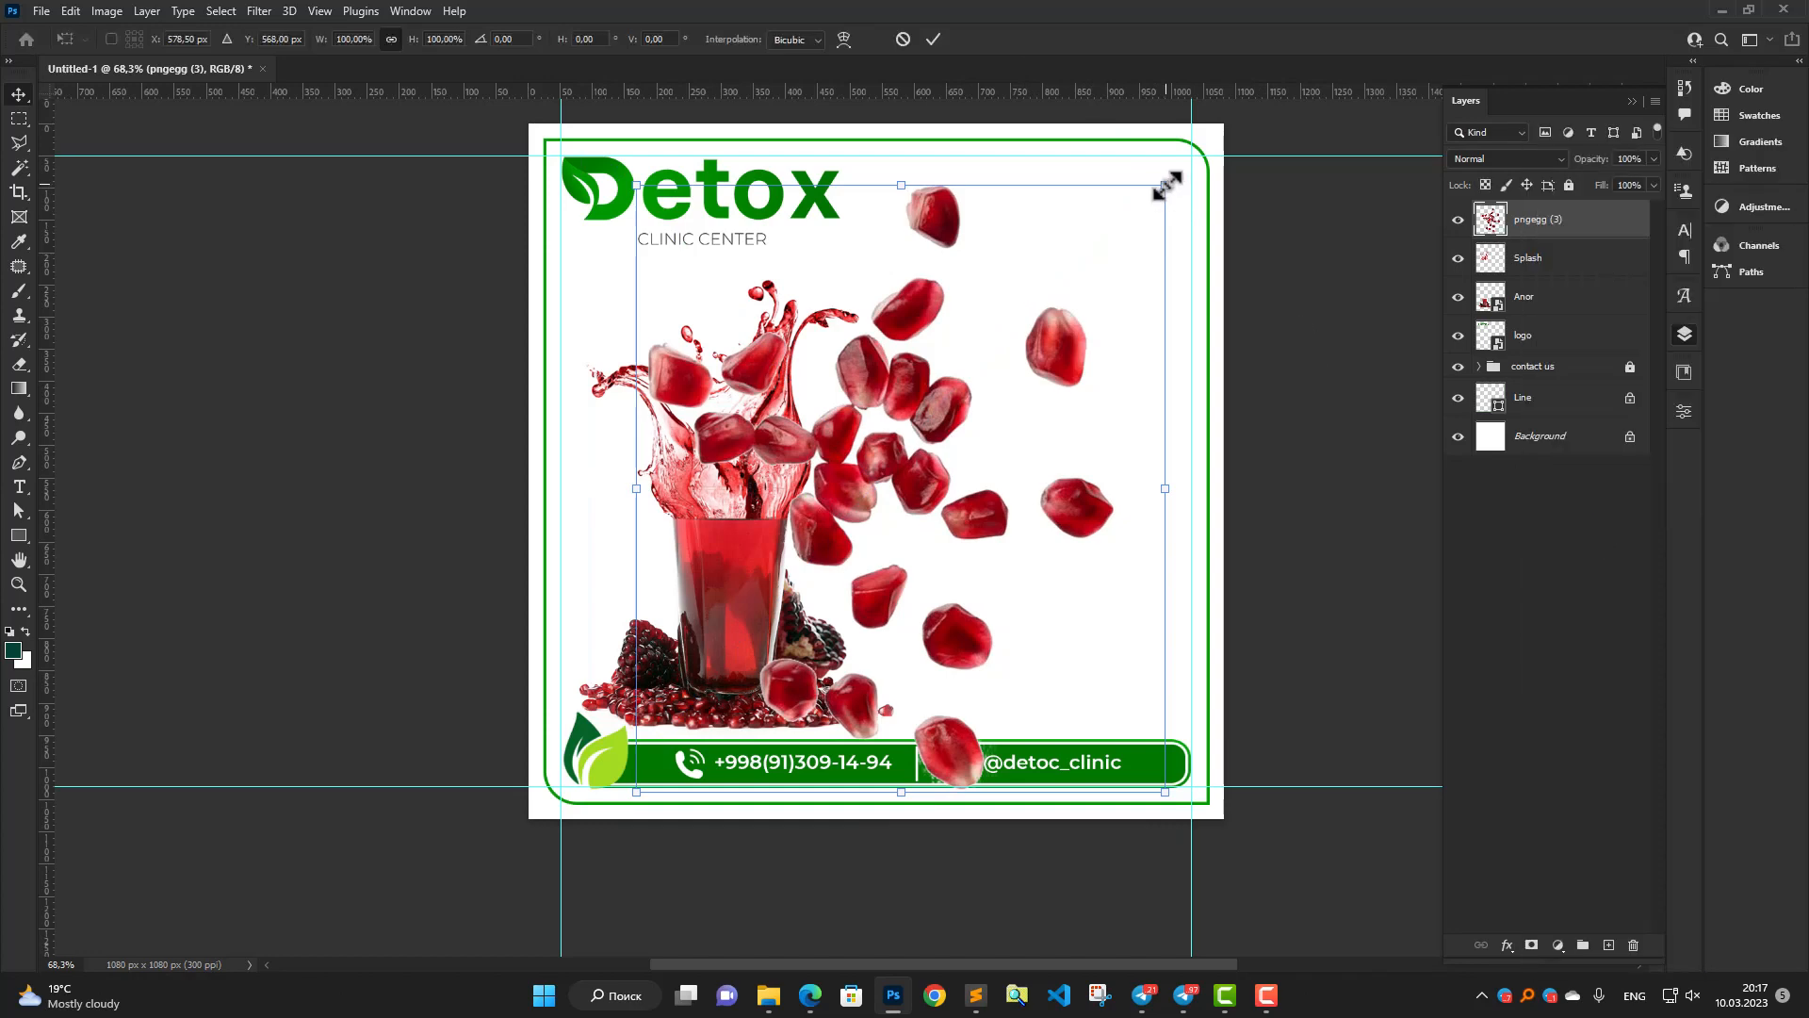
drag(1165, 182, 1006, 366)
drag(940, 424, 753, 301)
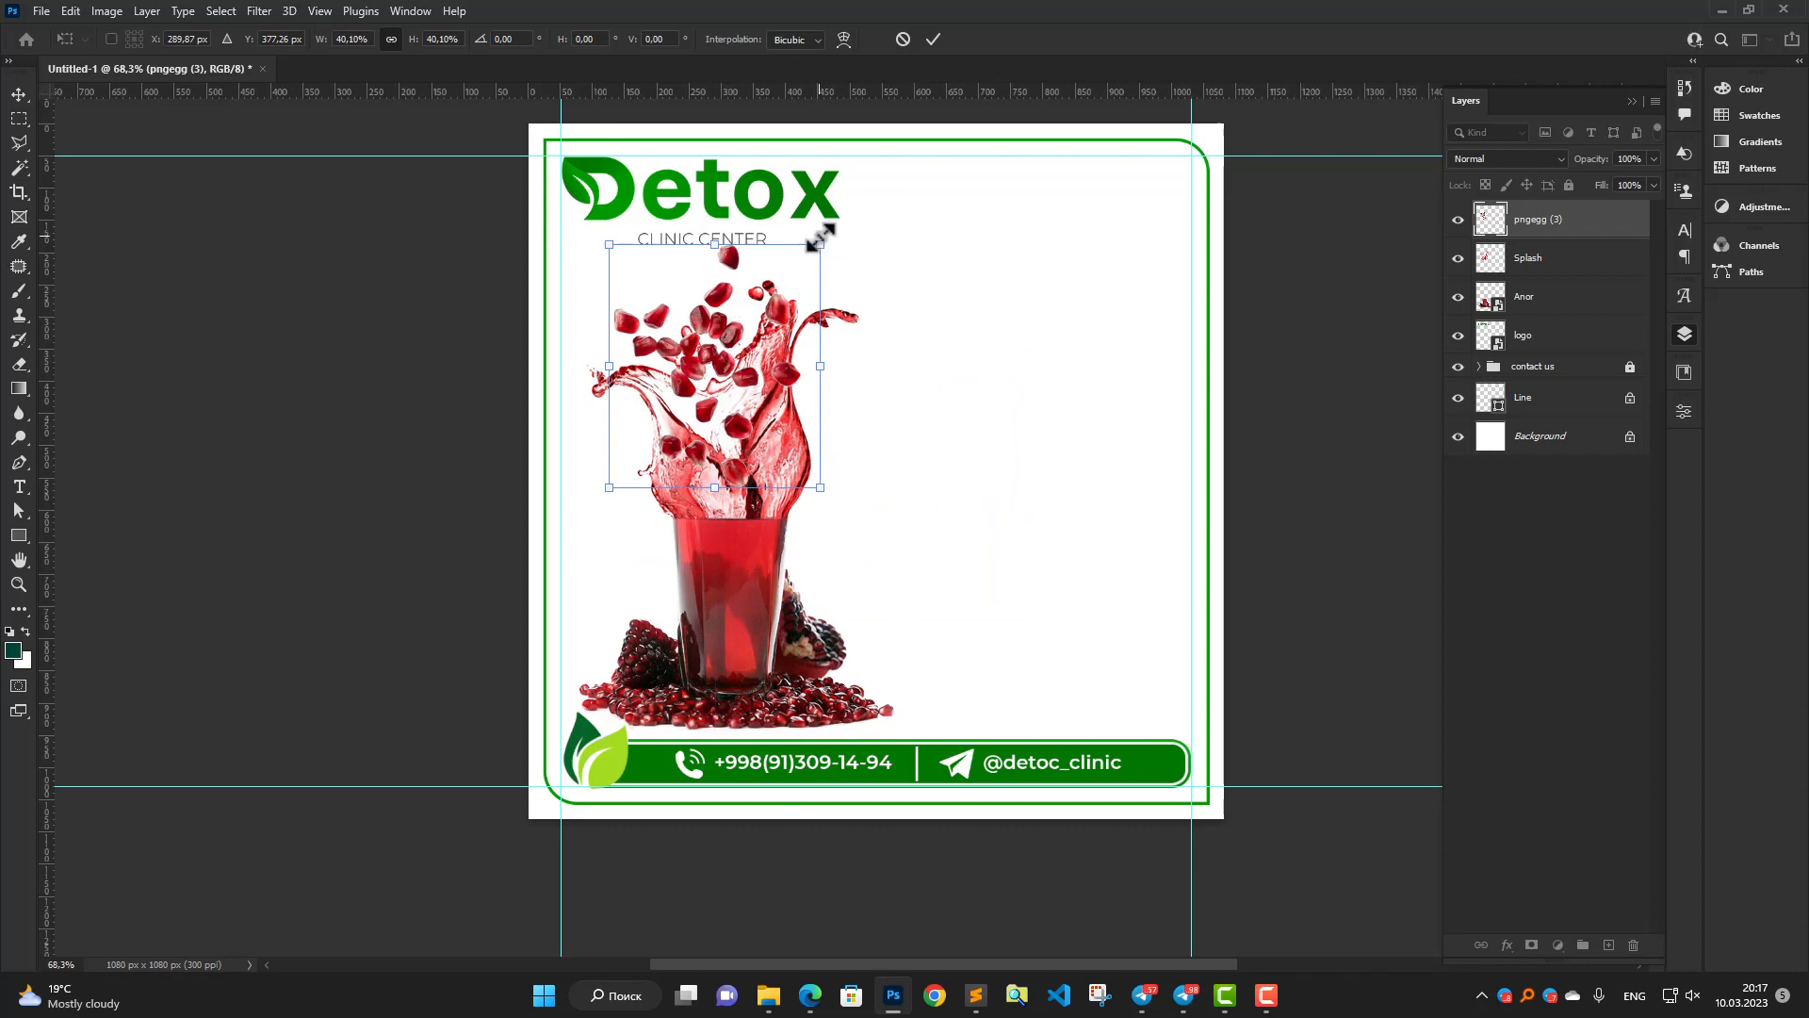
drag(819, 243, 806, 262)
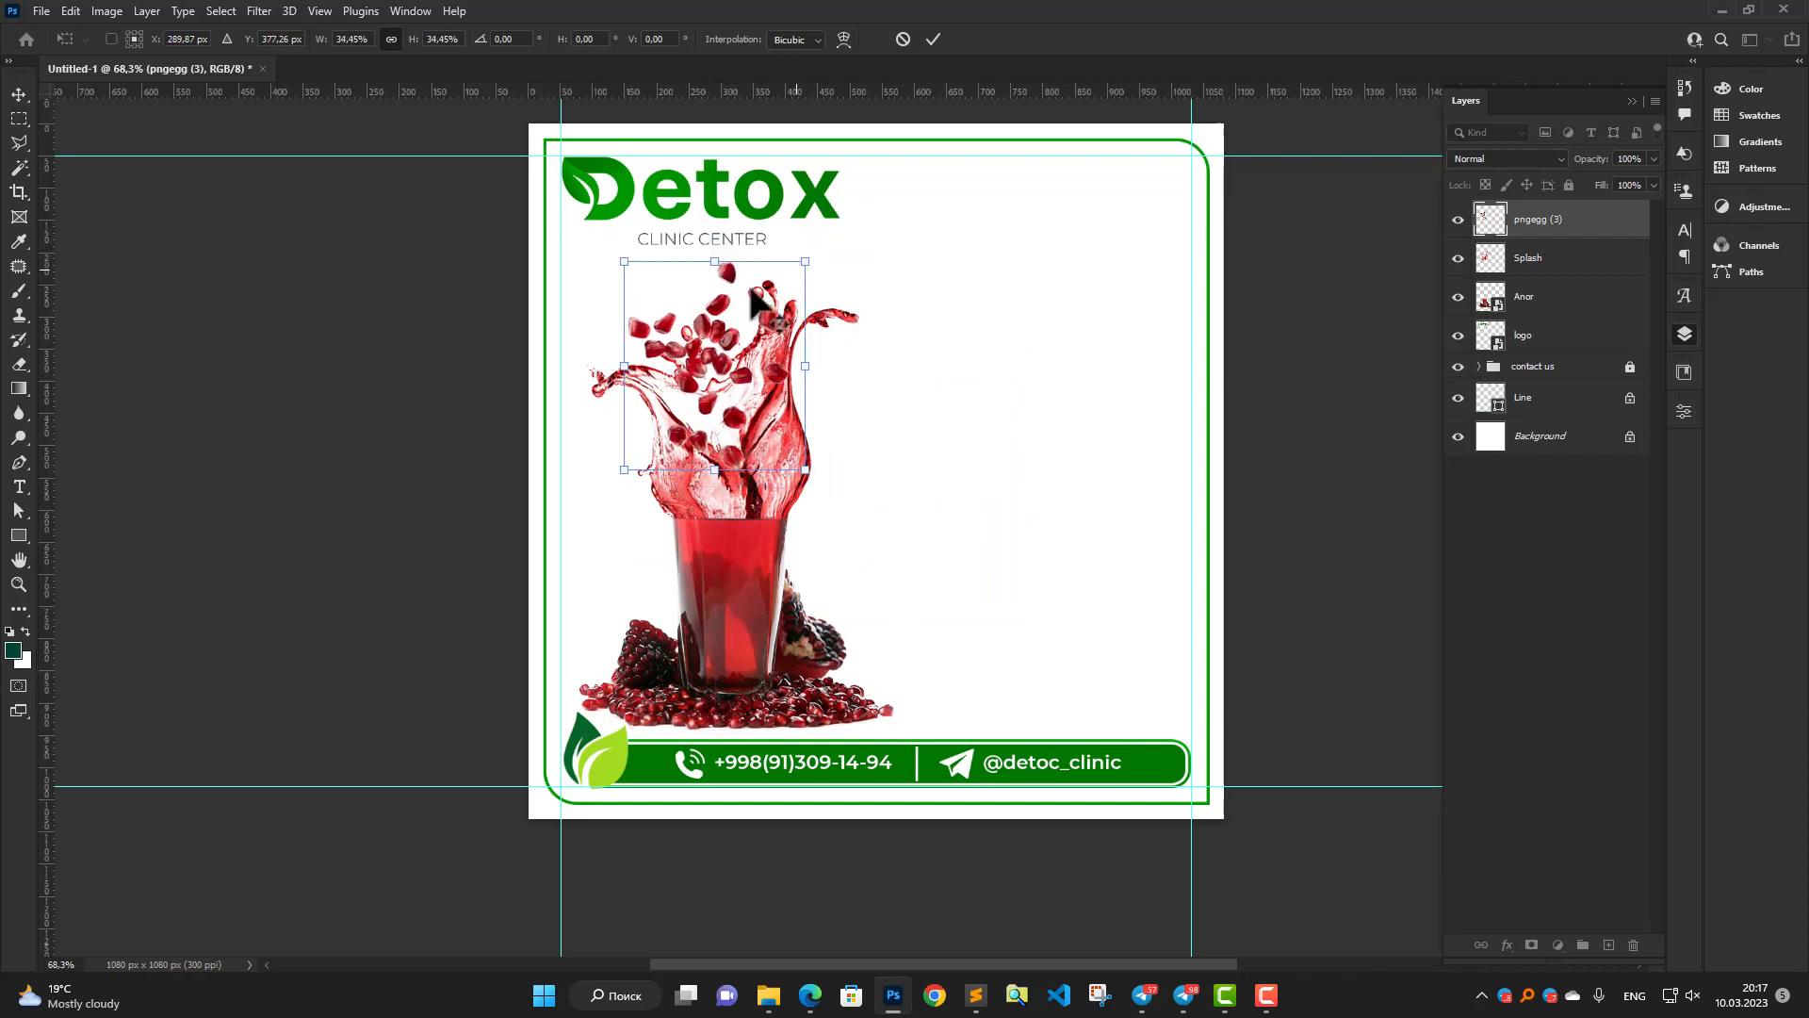
drag(719, 313, 703, 270)
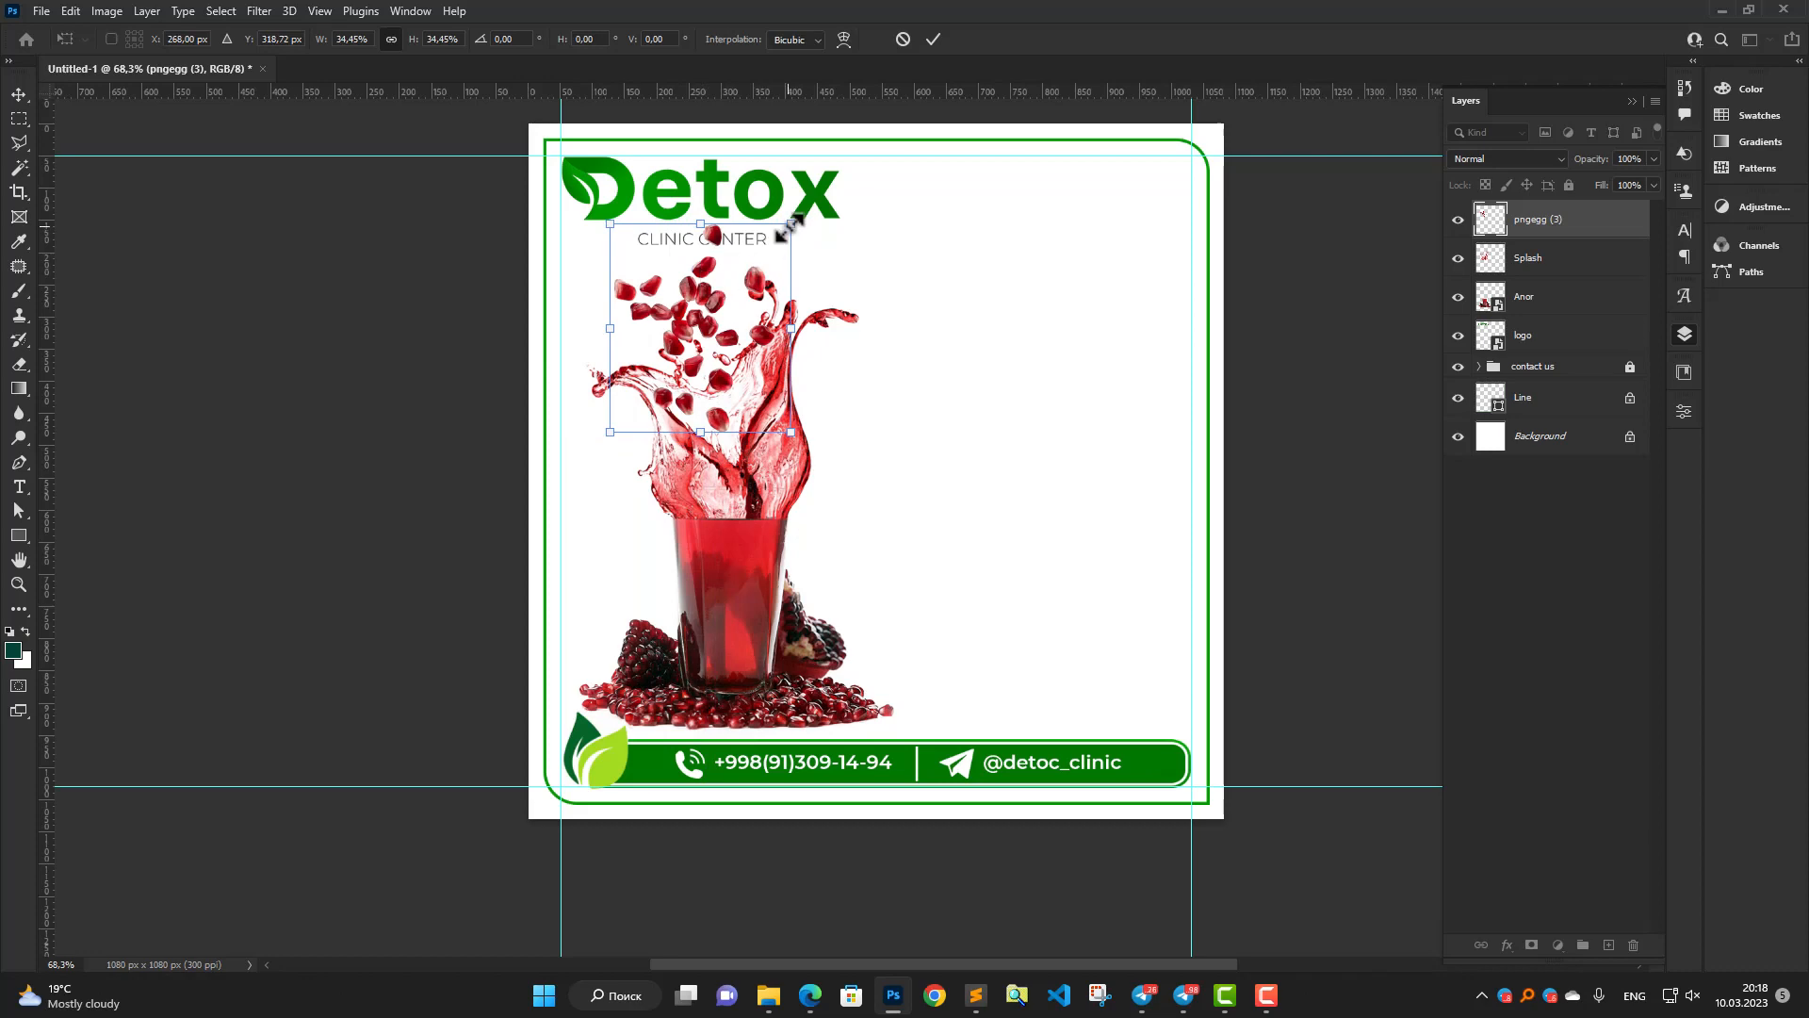
drag(790, 226, 783, 234)
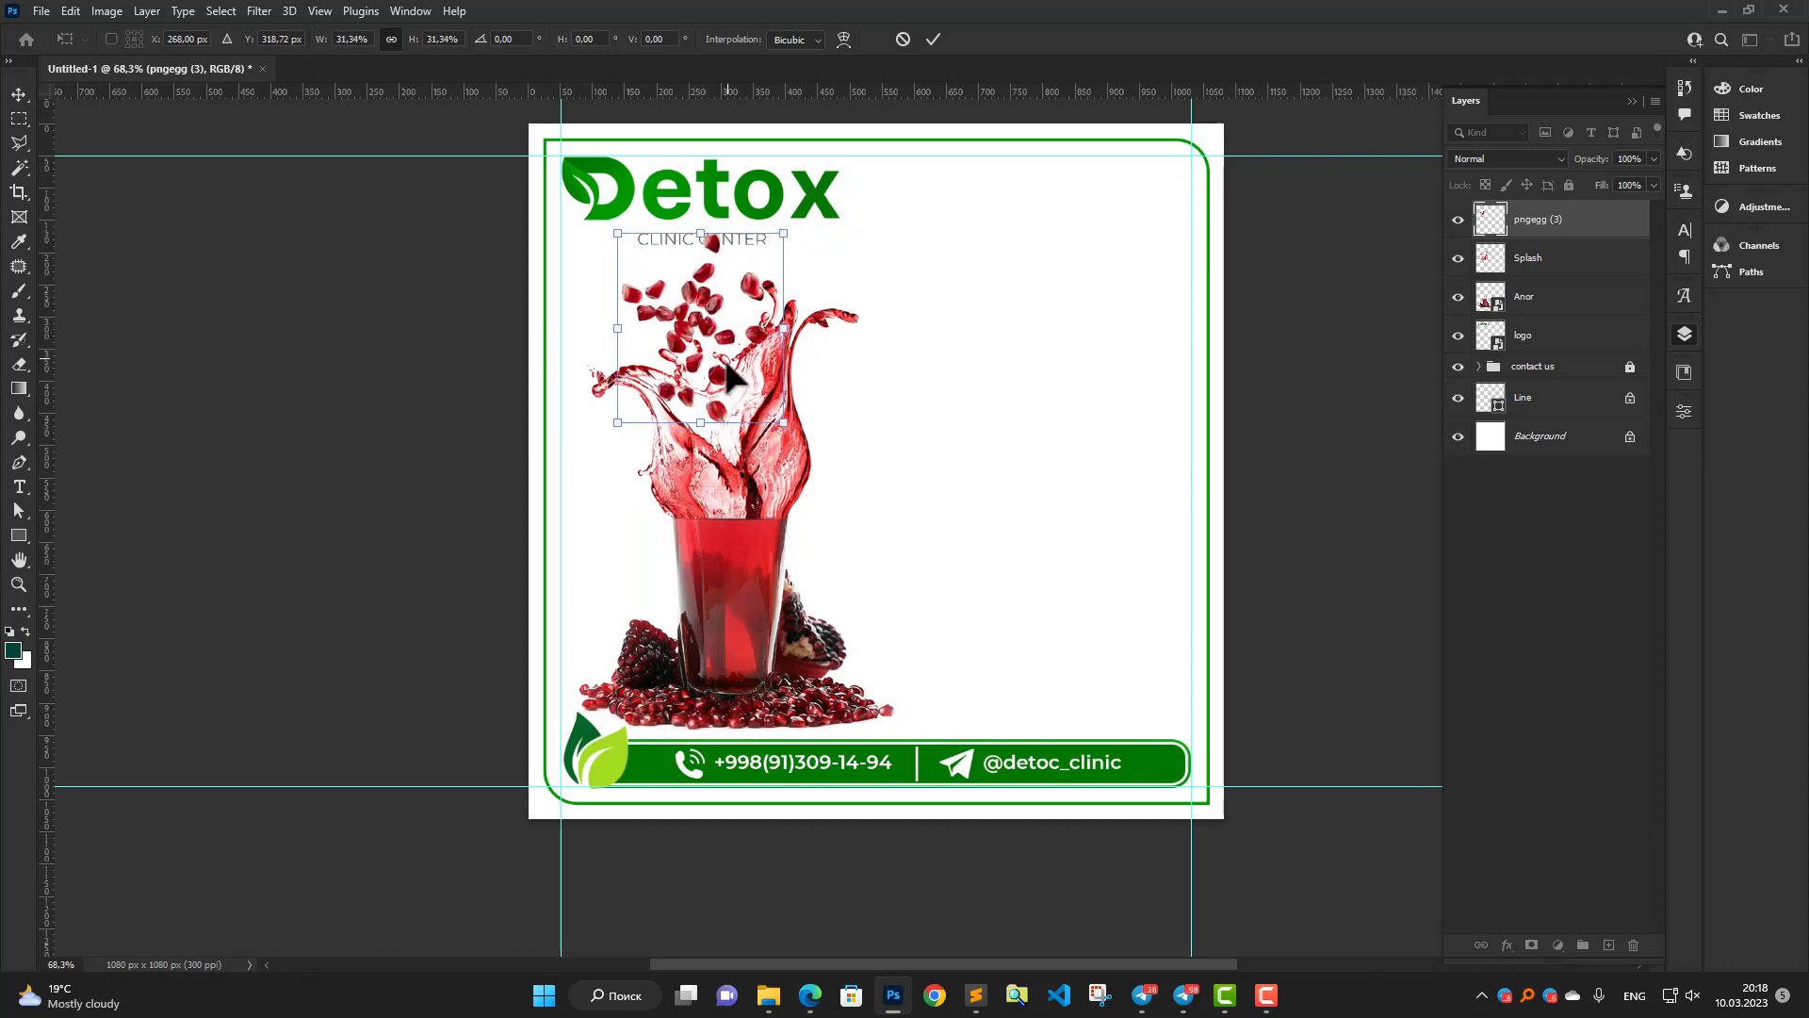
drag(730, 377, 734, 398)
click(933, 38)
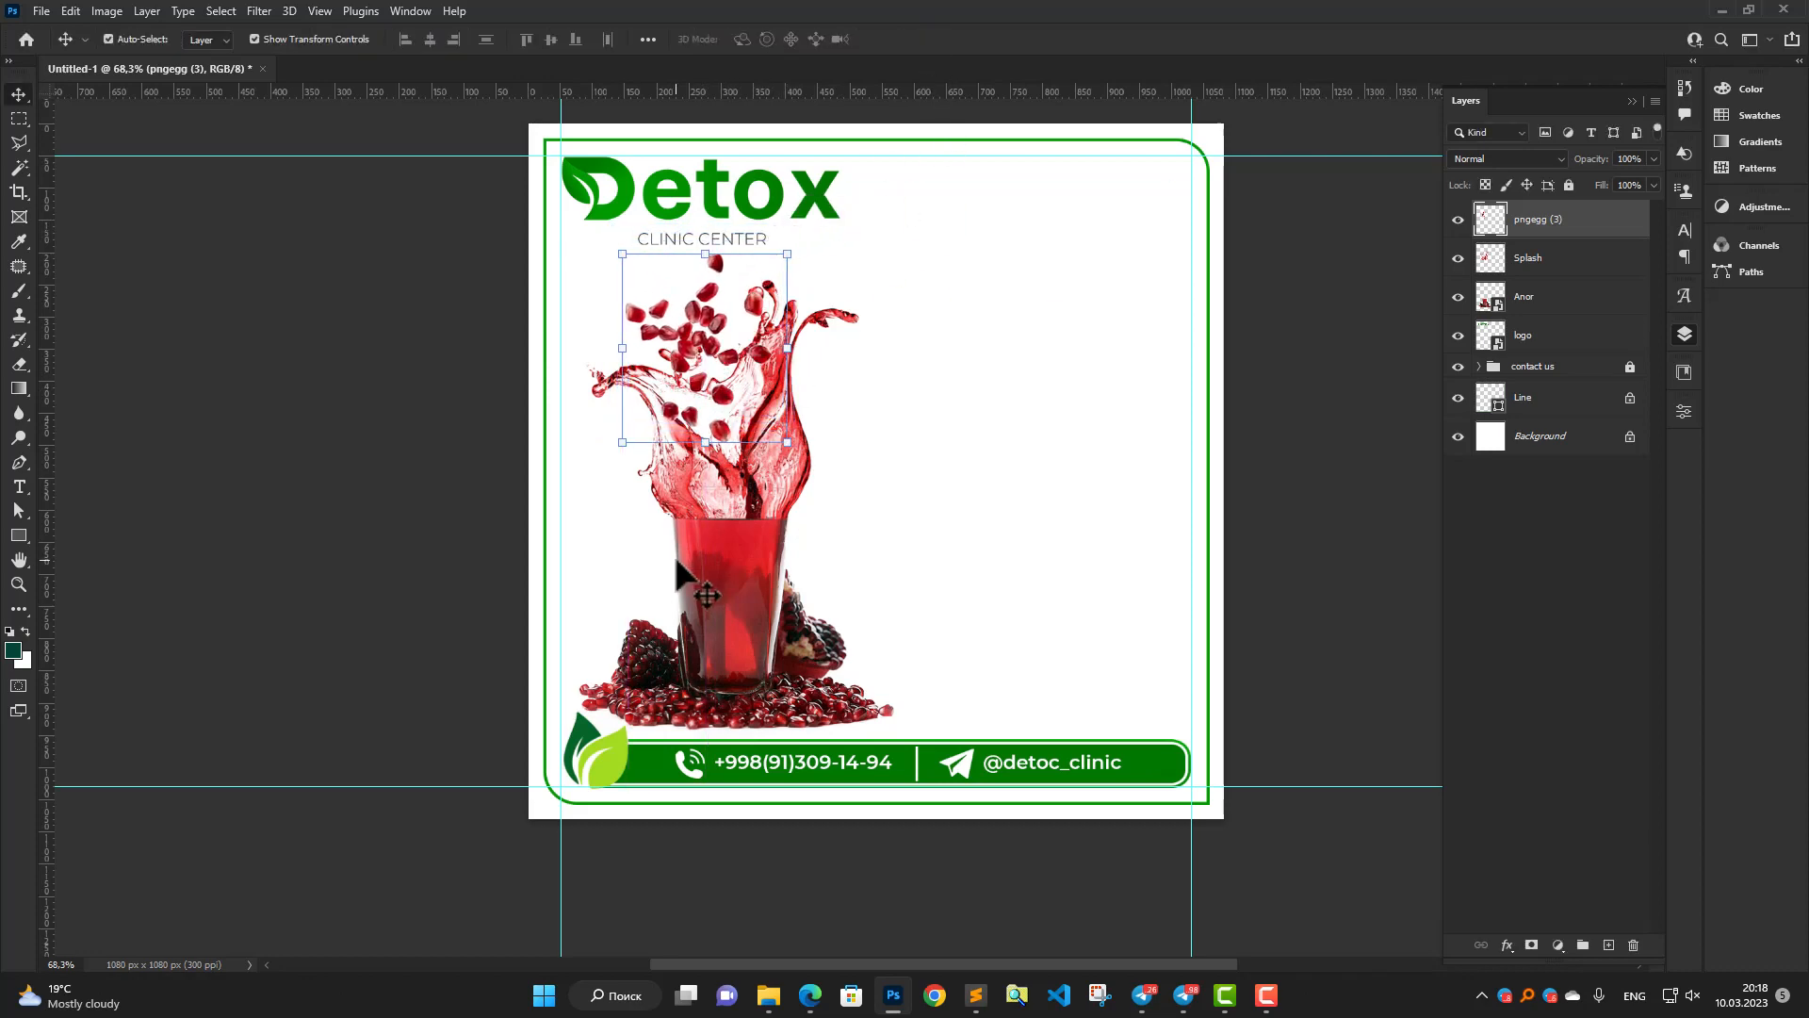
Rename the pomegranate seeds layer "Anor".
scroll(677, 559, up, 3)
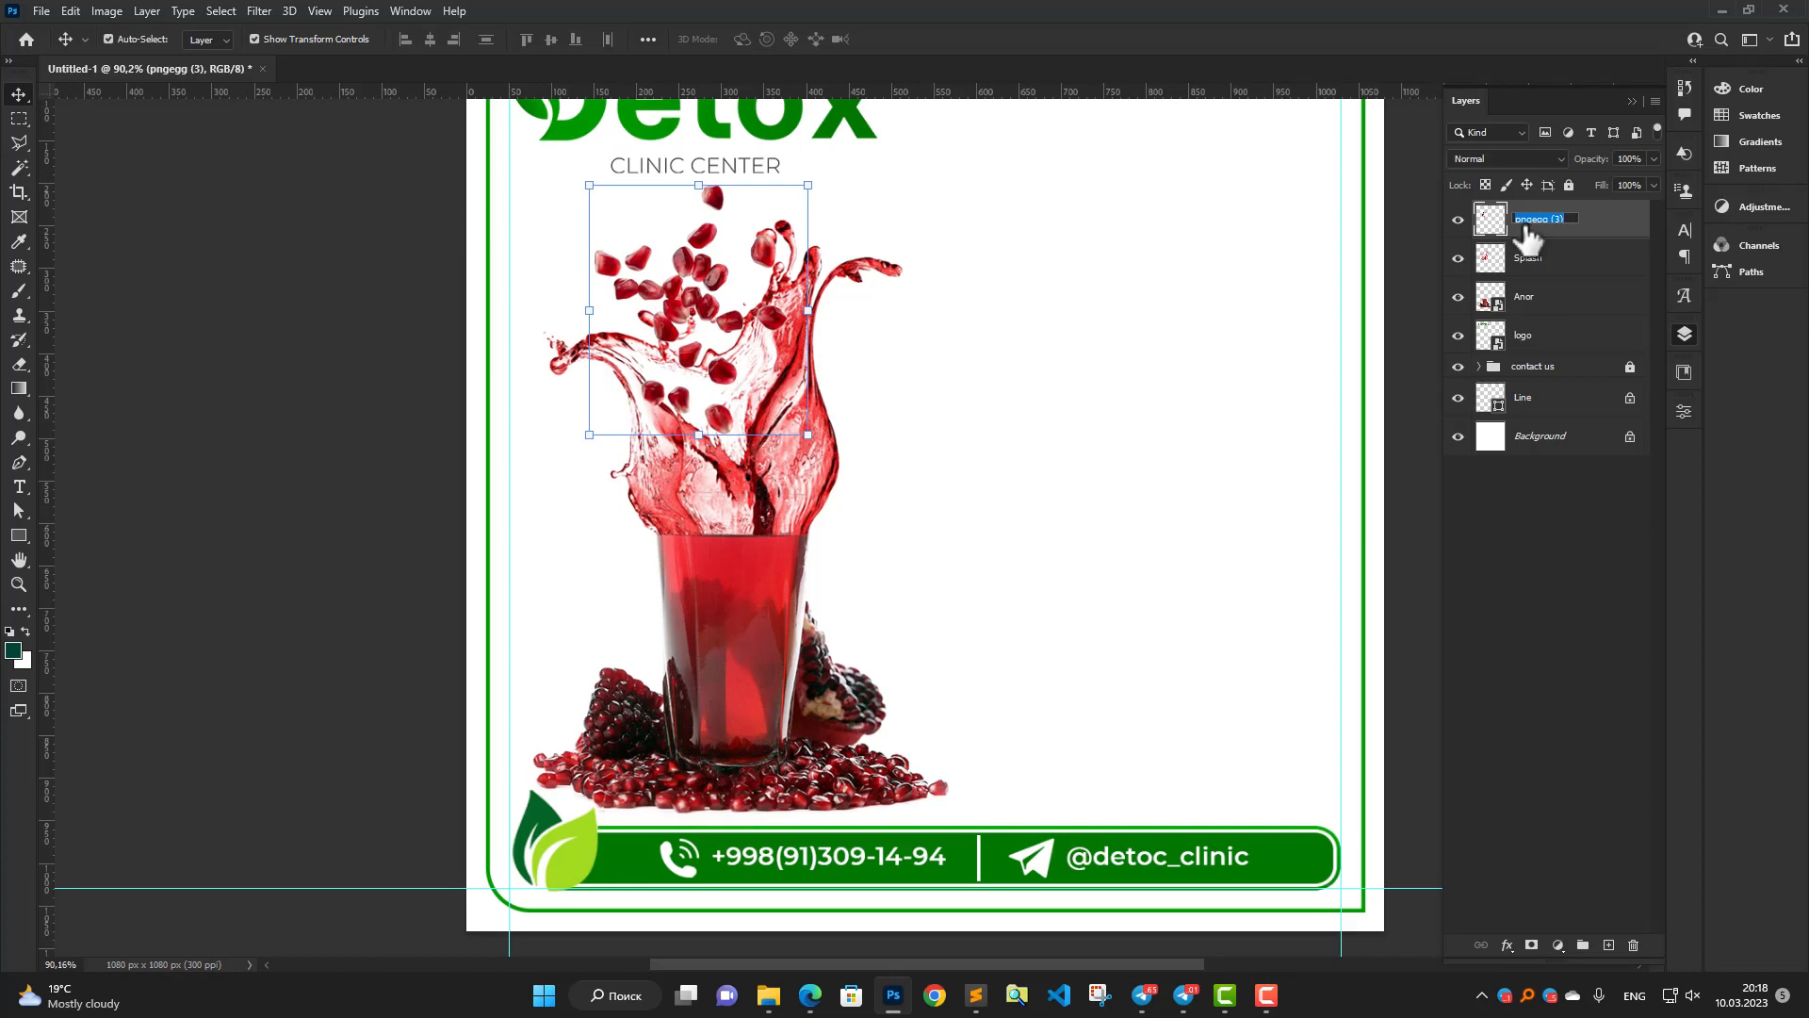
key(BackSpace)
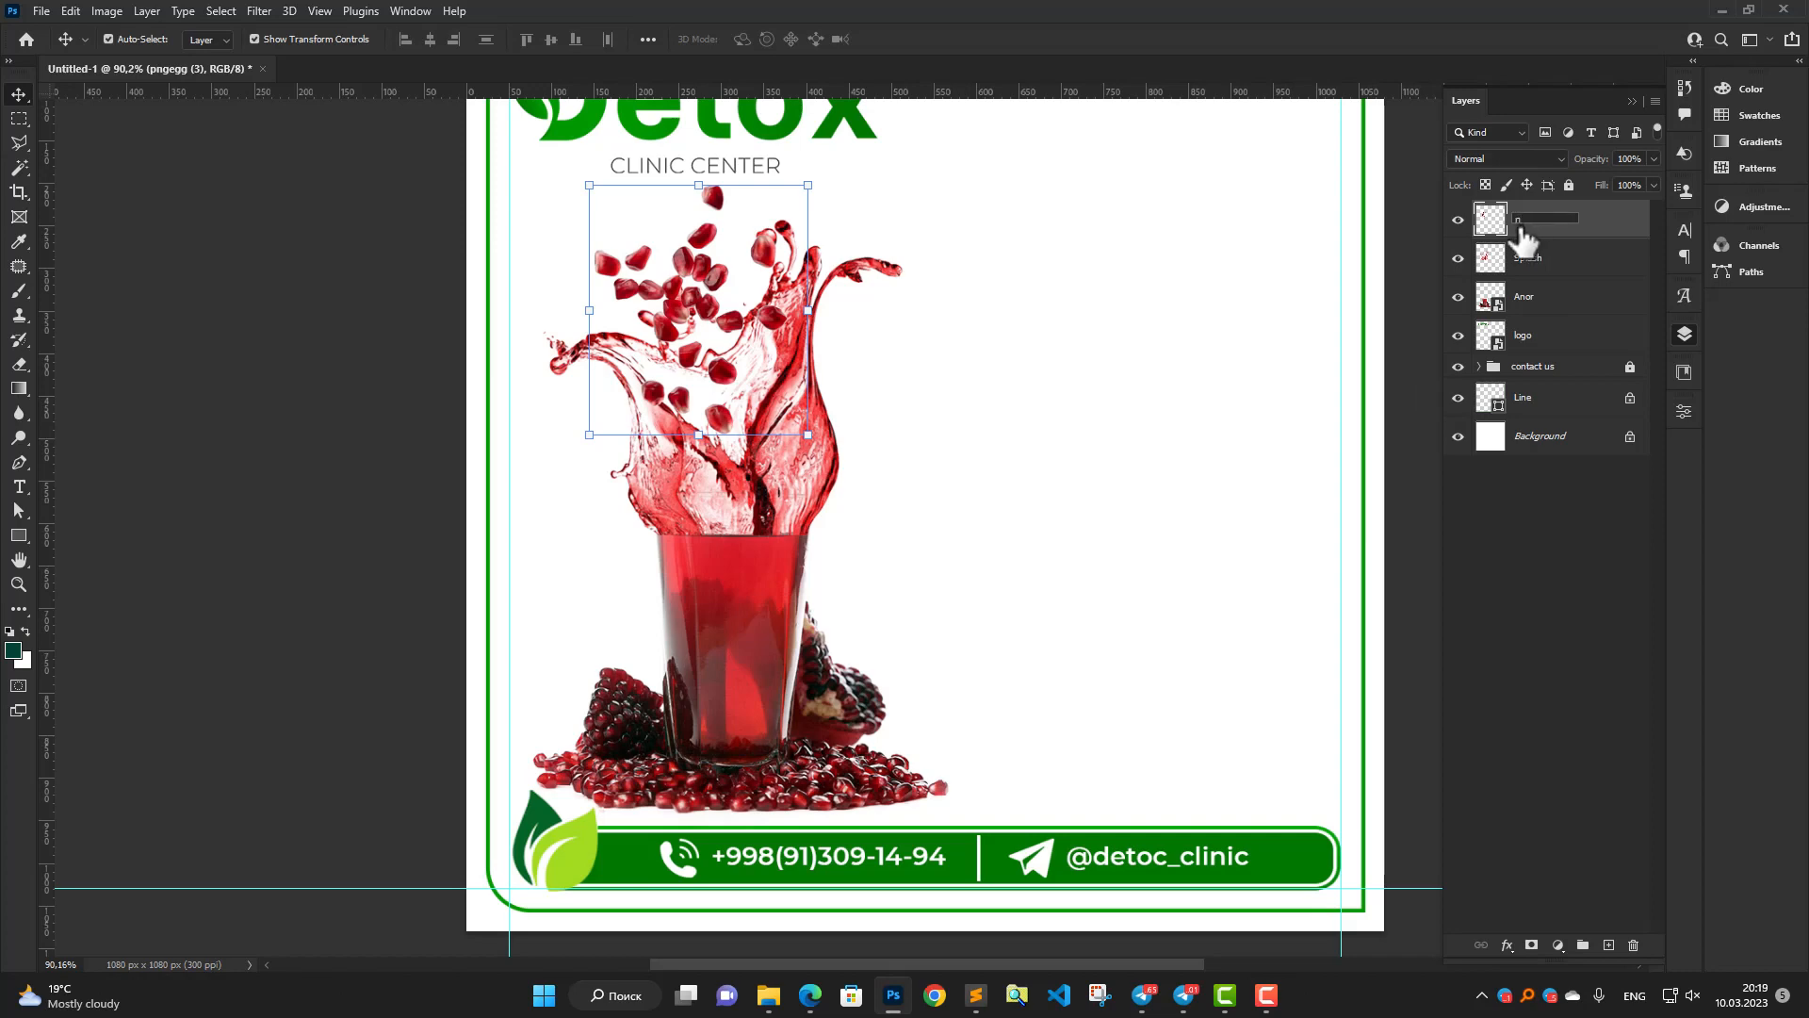
key(BackSpace)
key(Return)
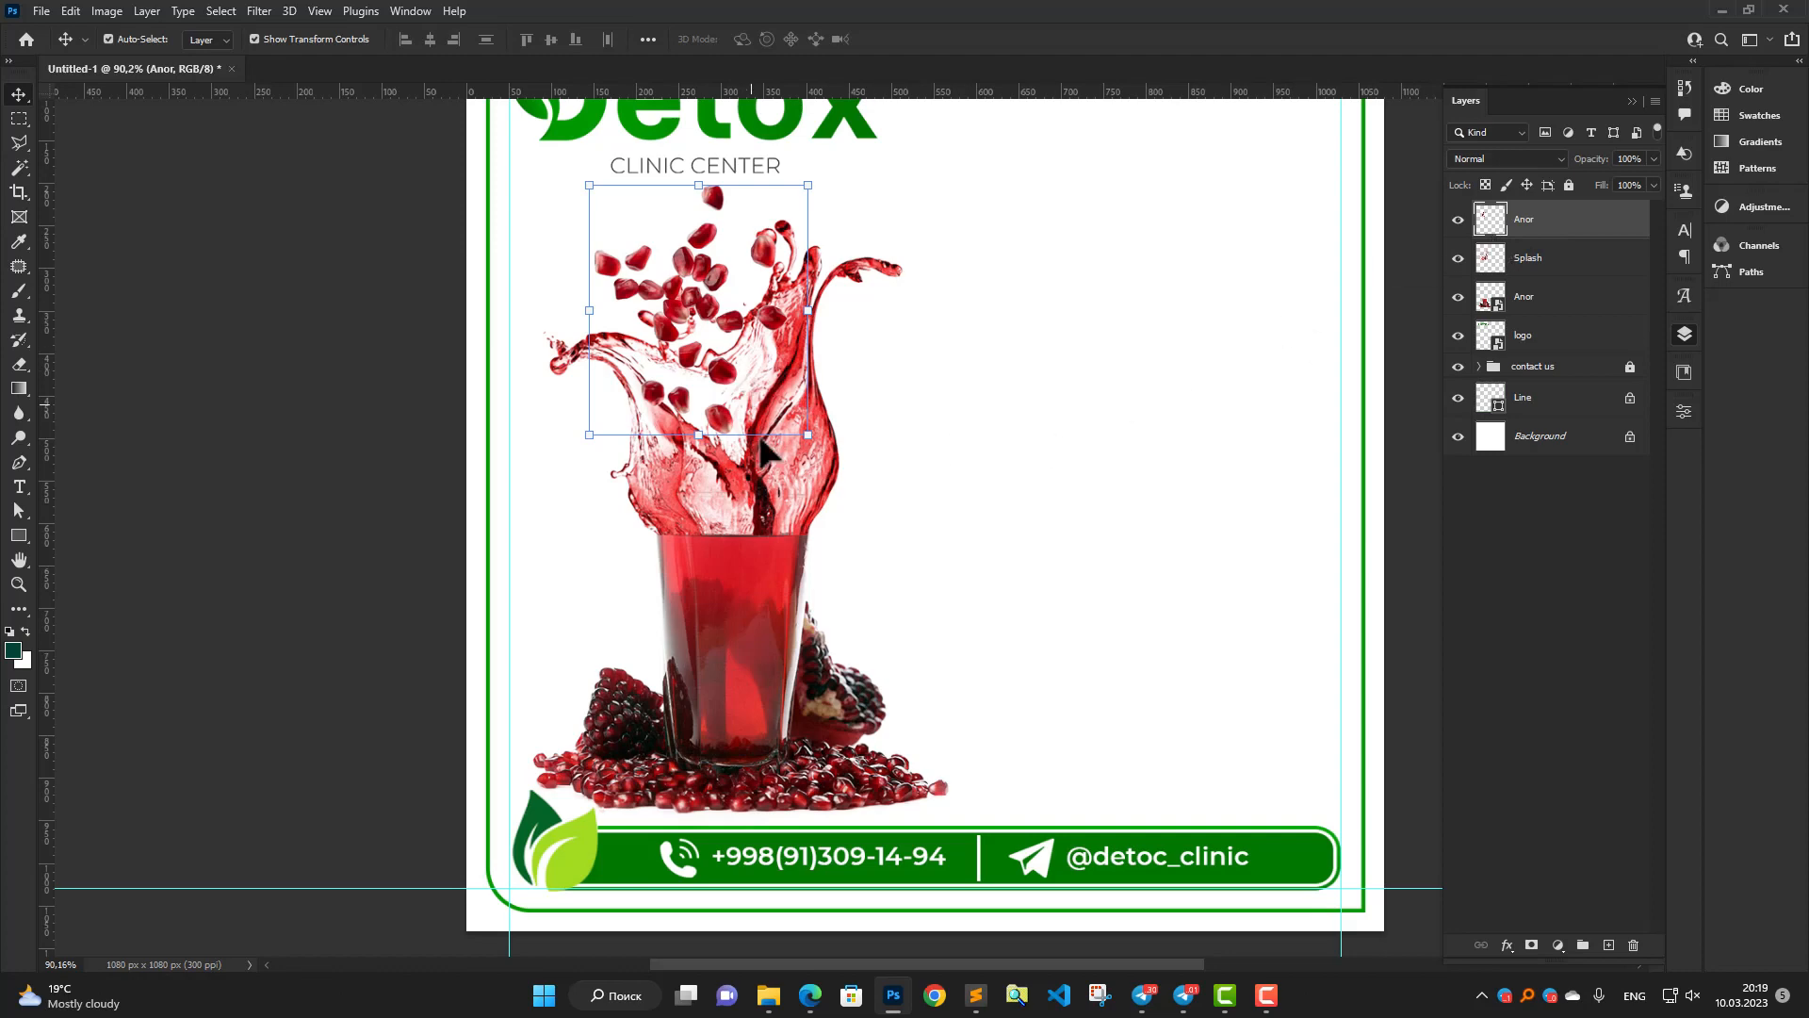
Rasterize the Anor layer that contains the juice glass.
click(747, 581)
scroll(718, 520, up, 1)
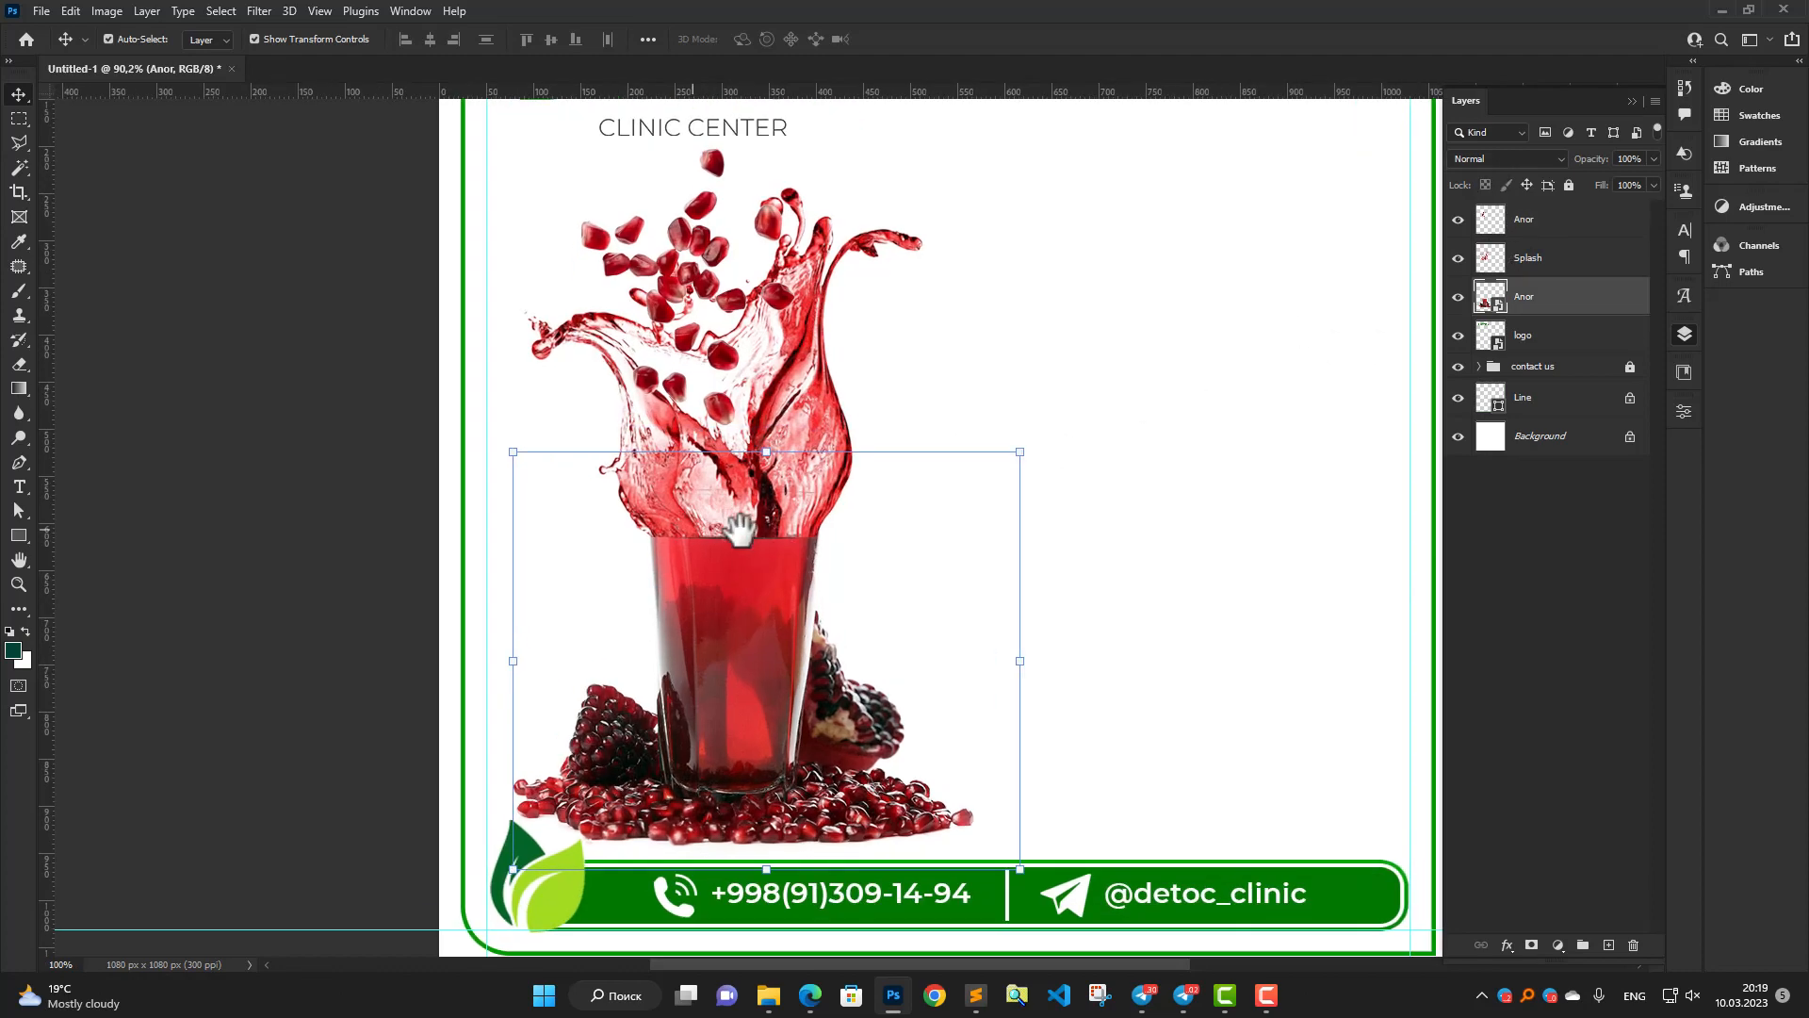
scroll(757, 552, up, 1)
drag(776, 559, 807, 483)
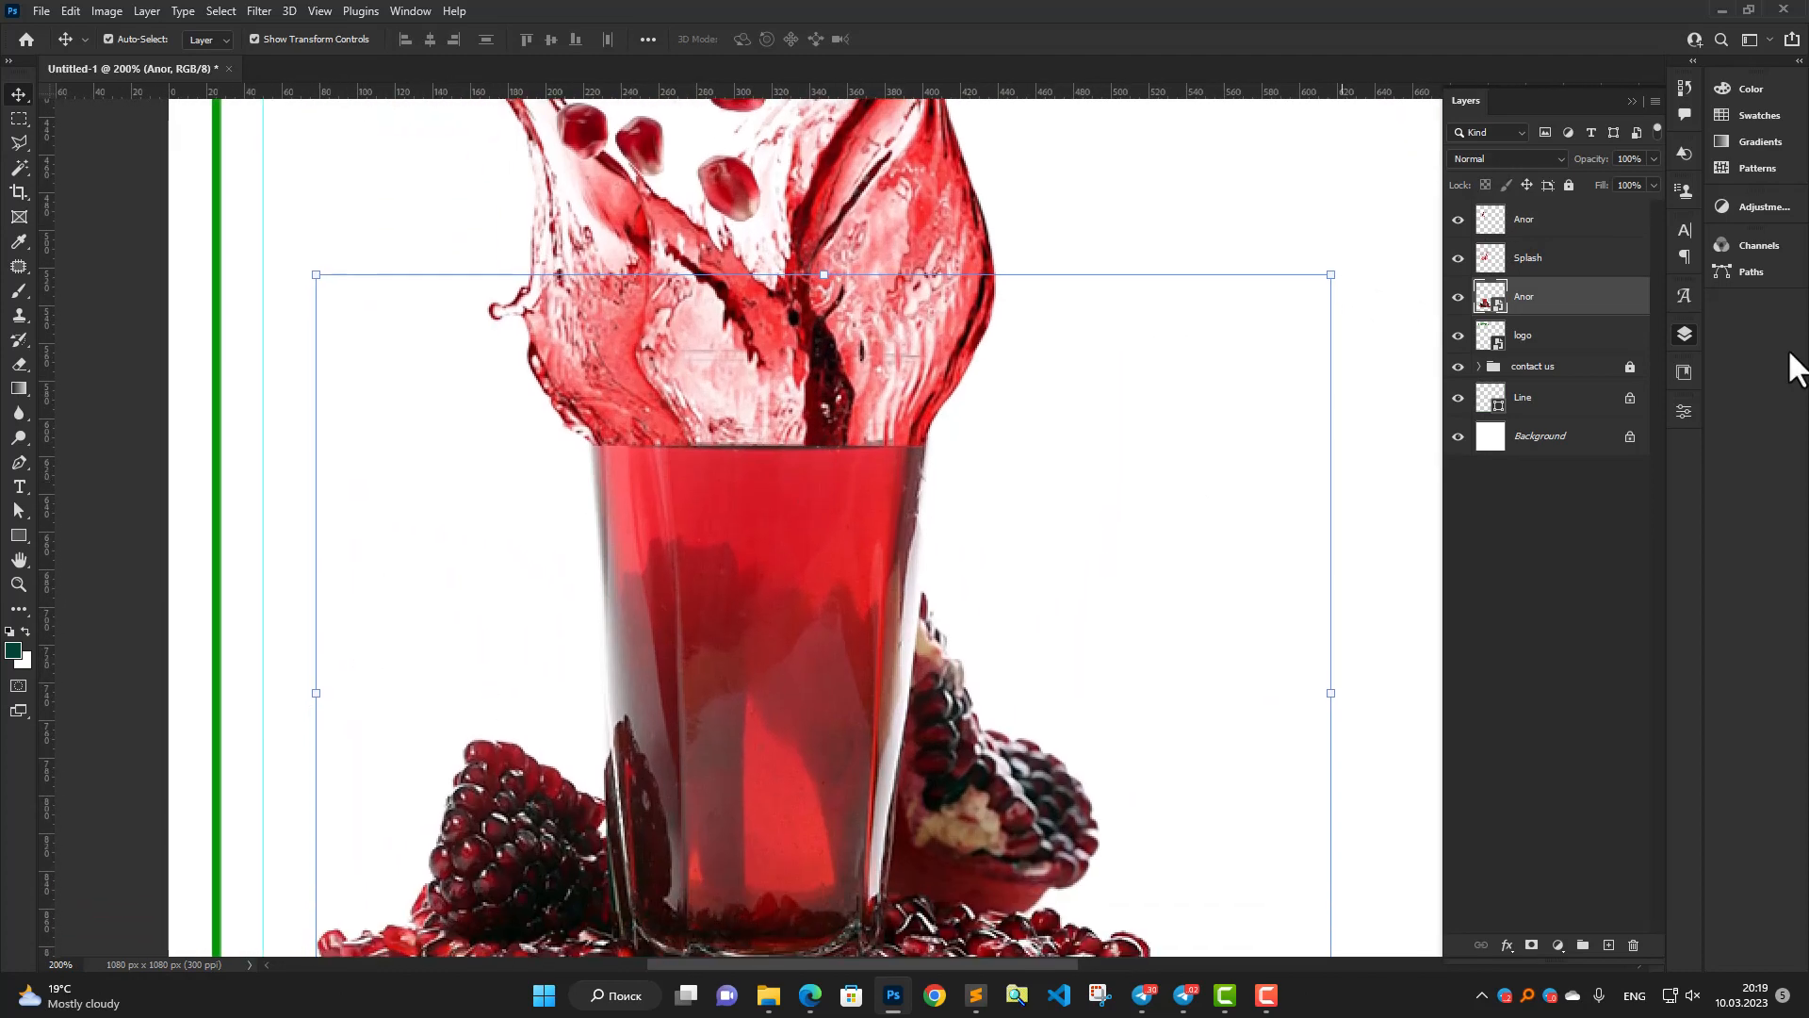
right_click(1536, 301)
click(1585, 503)
scroll(848, 528, down, 2)
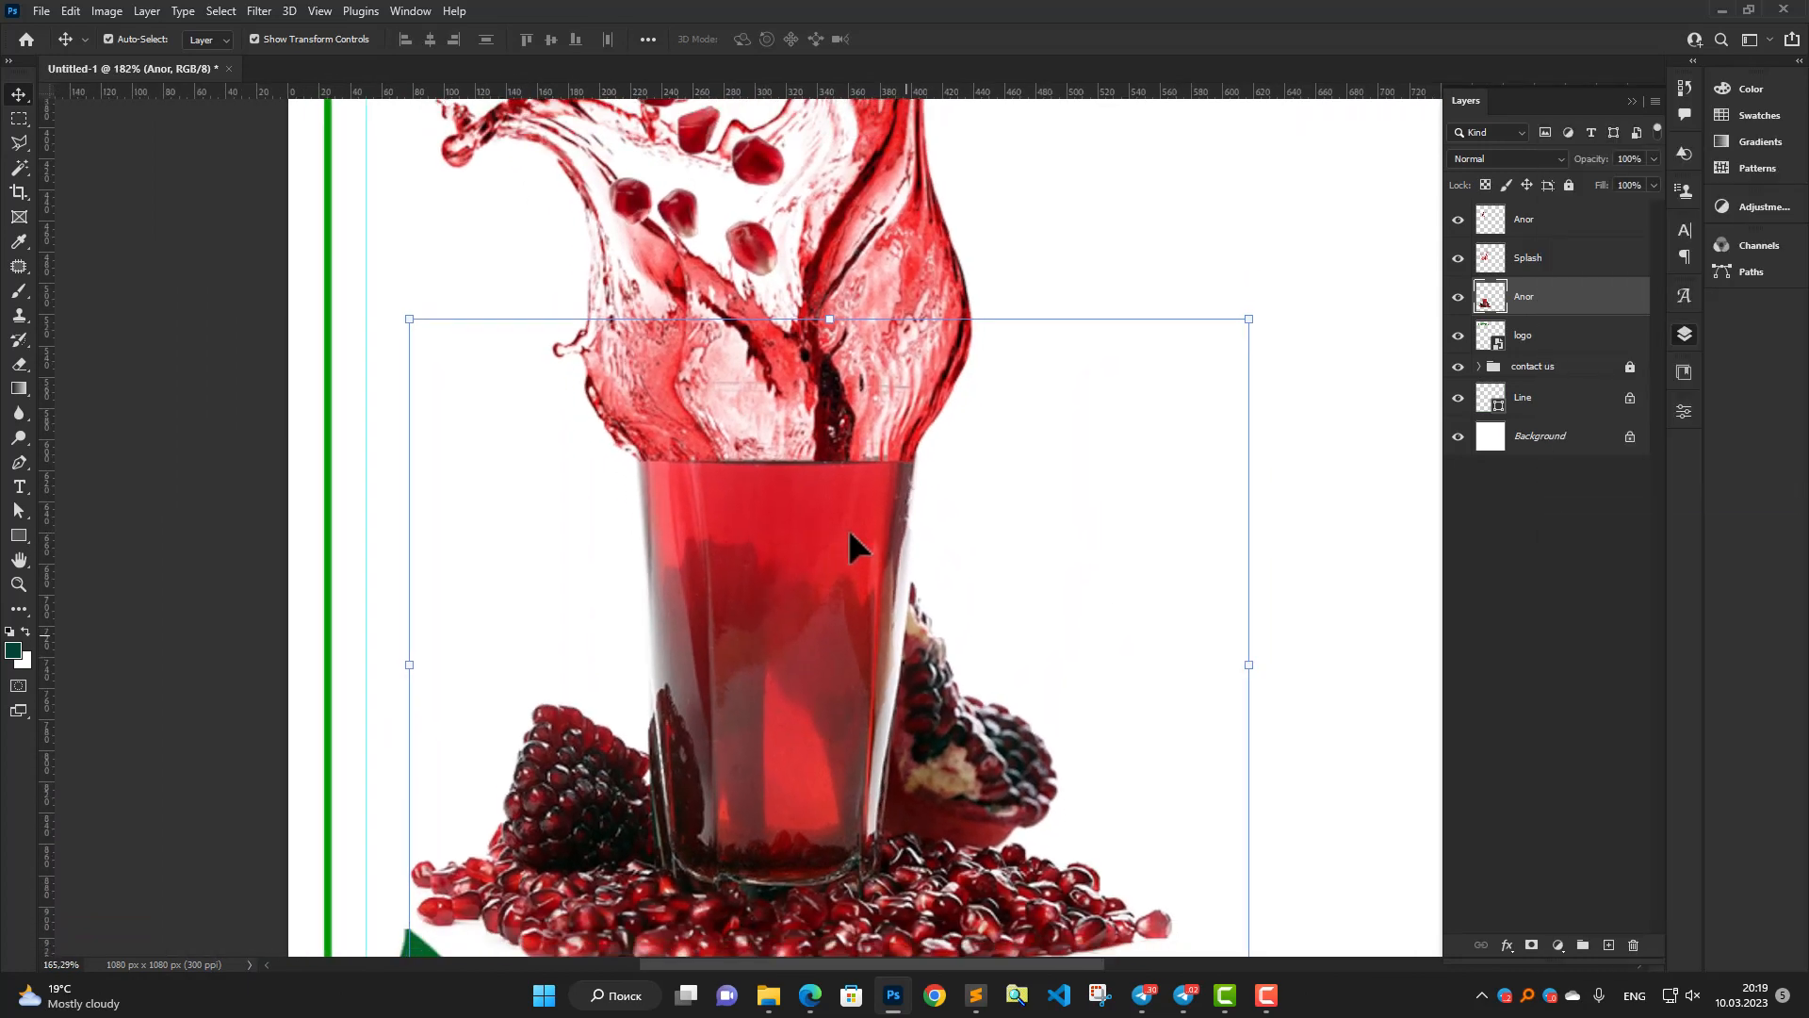
Deepen the juice glass tones with Levels, setting the shadow input to 25 and adjusting the midtones.
key(ctrl+l)
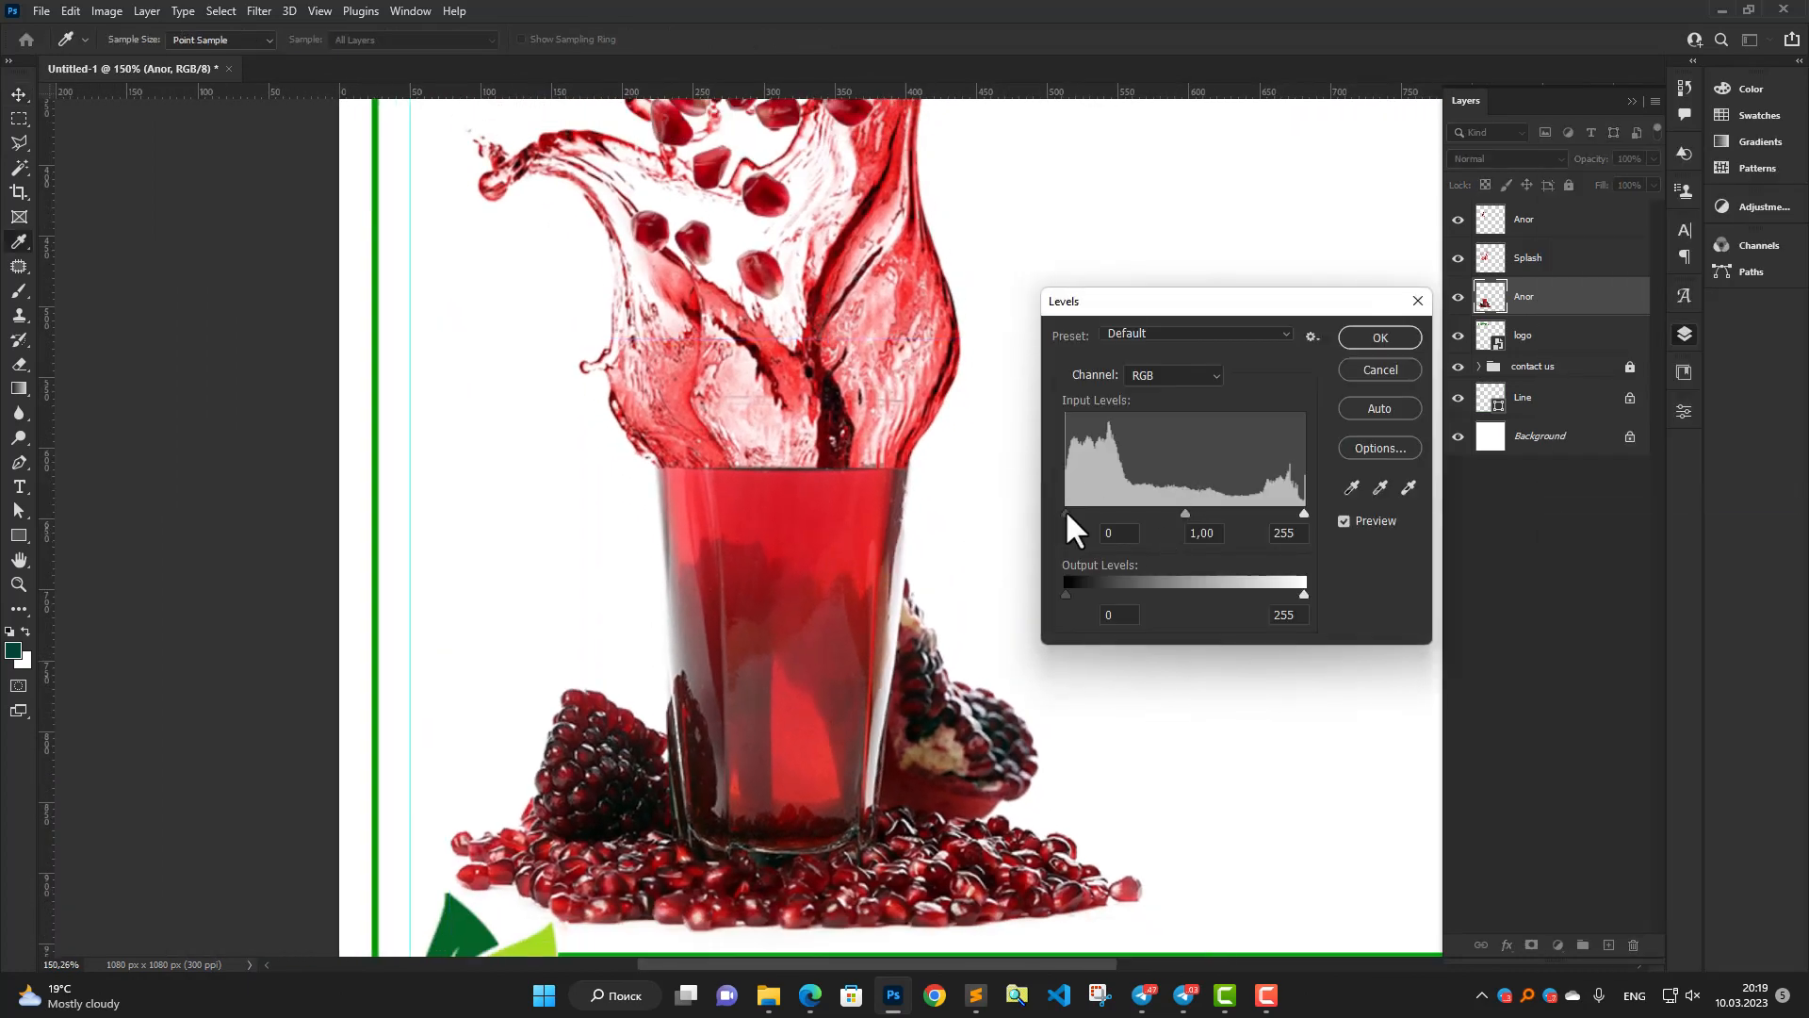
drag(1066, 513, 1202, 514)
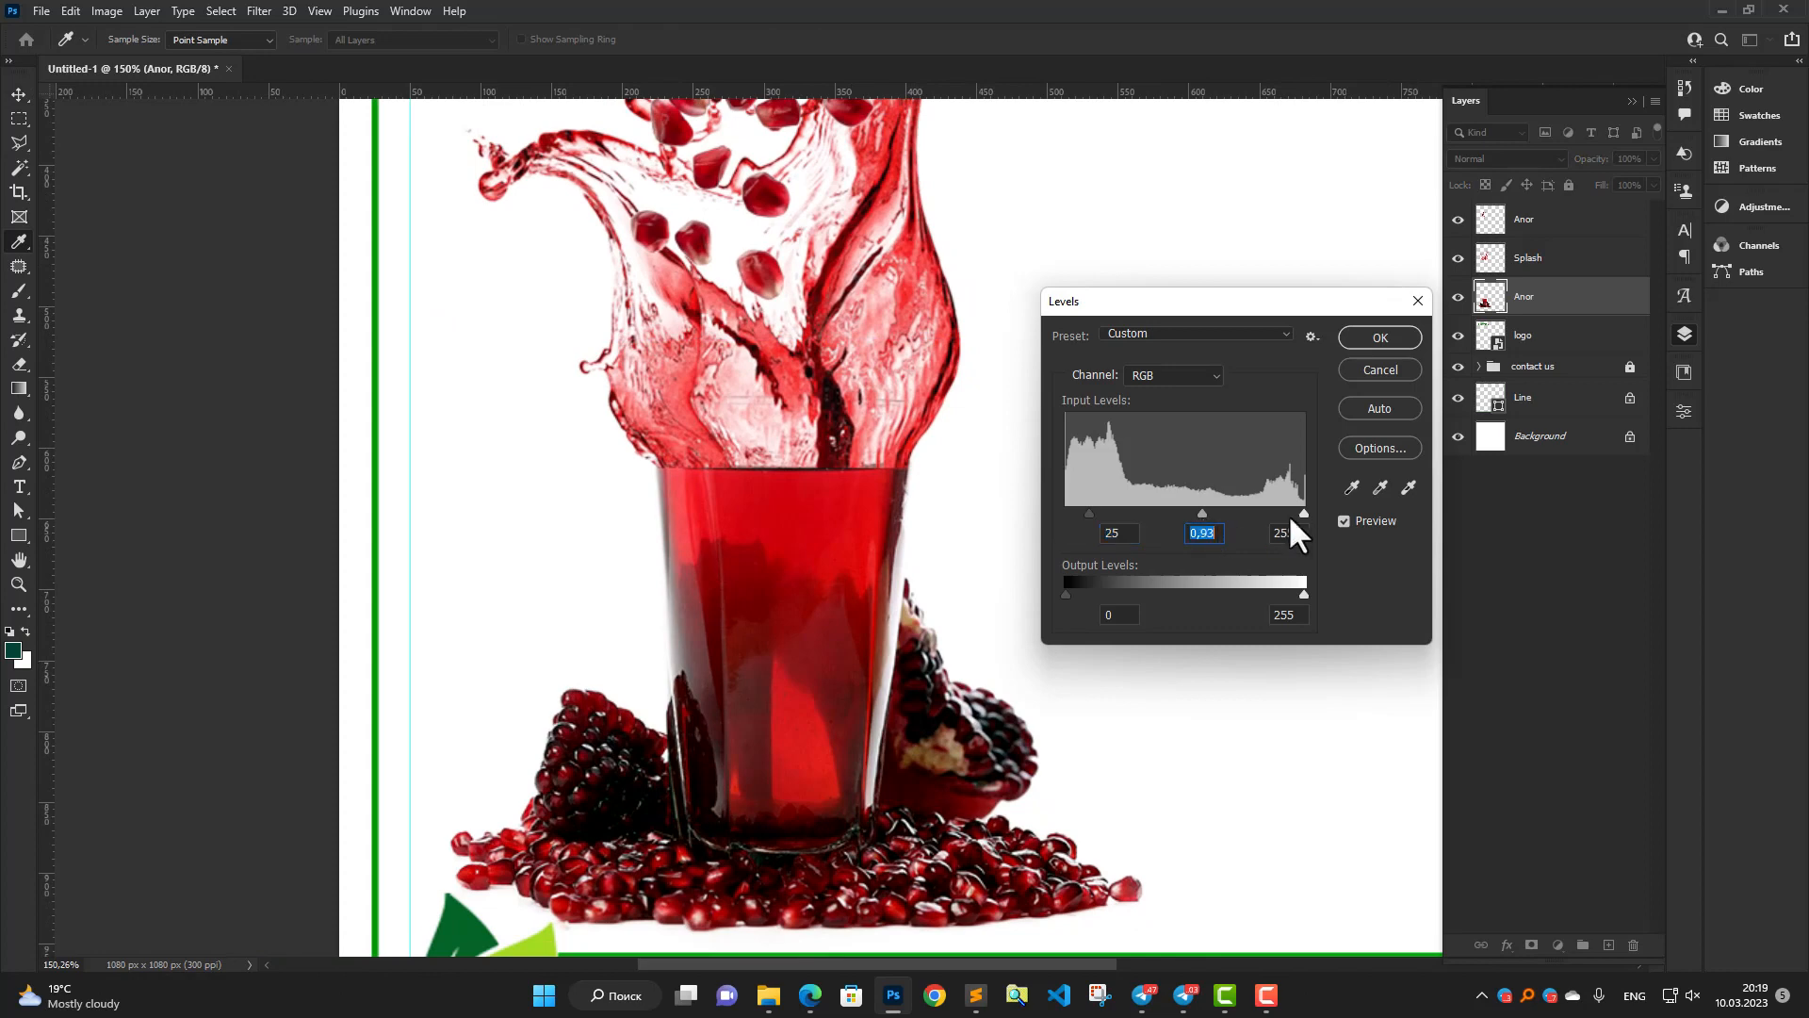
click(1188, 513)
click(1356, 343)
scroll(888, 513, down, 2)
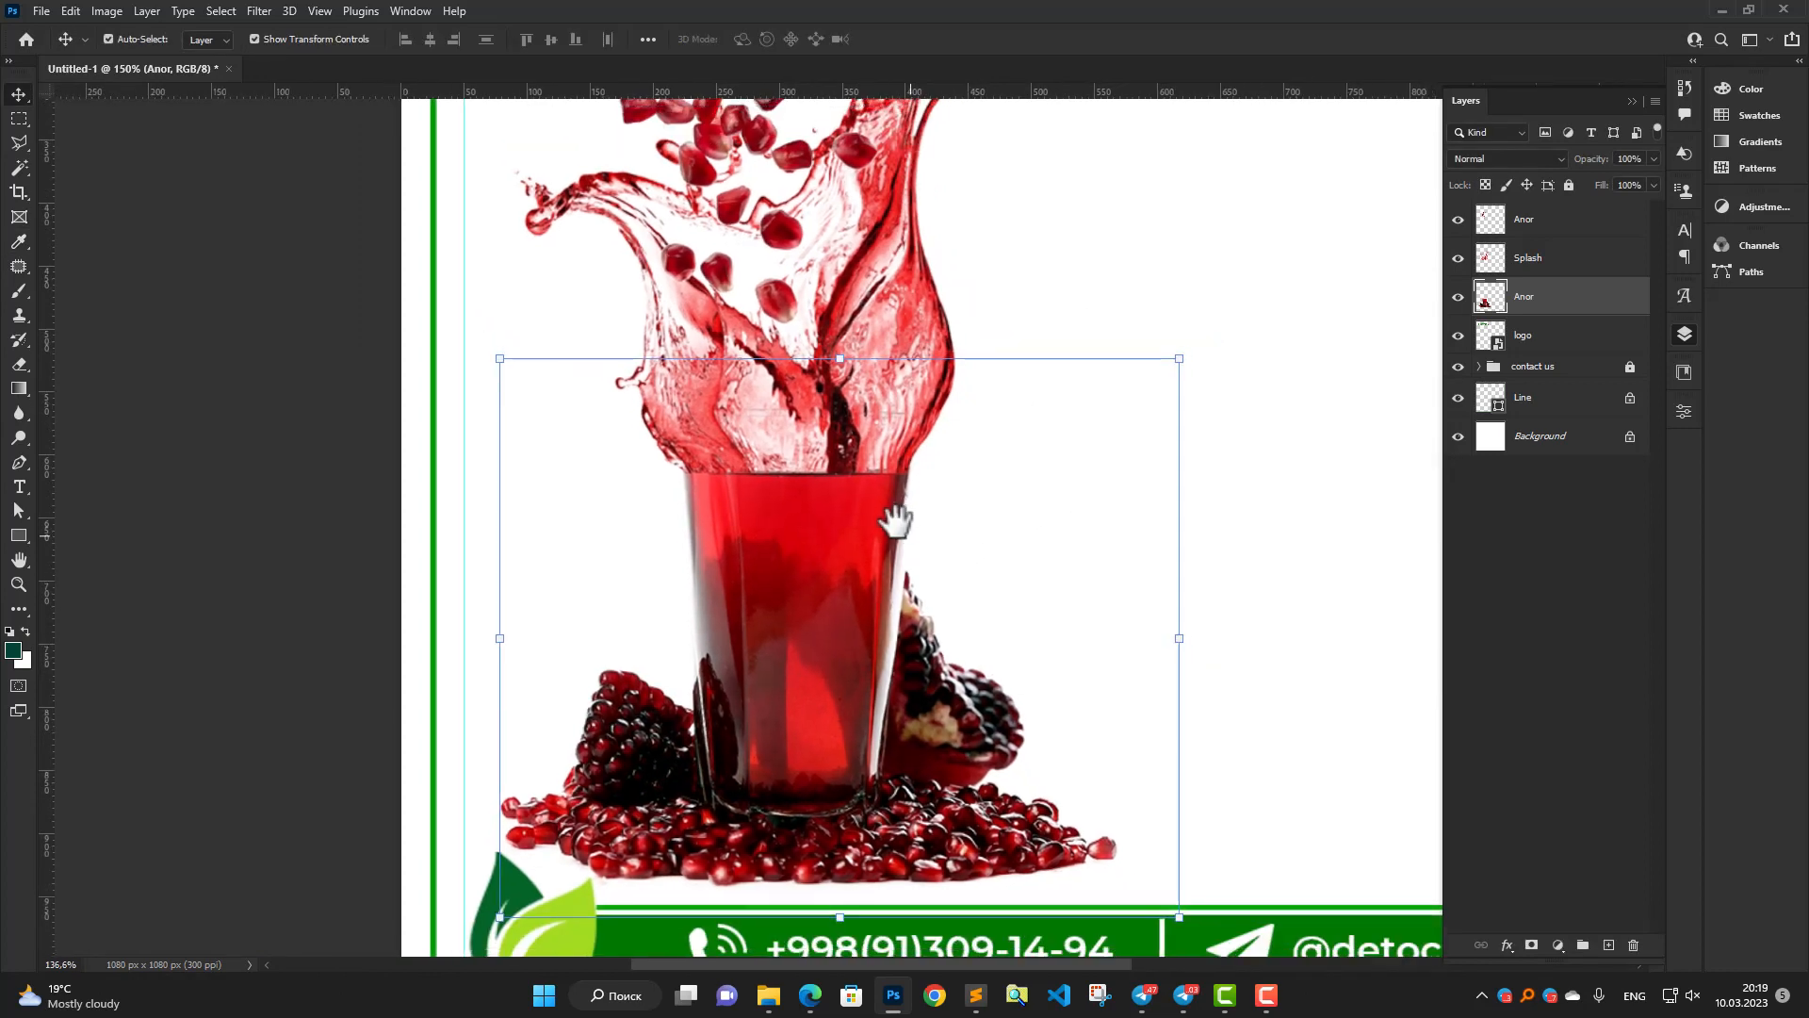
Darken the Splash layer with Levels, setting the shadow input to 15 and fine-tuning the midtones.
drag(887, 512, 856, 466)
click(856, 465)
key(ctrl+l)
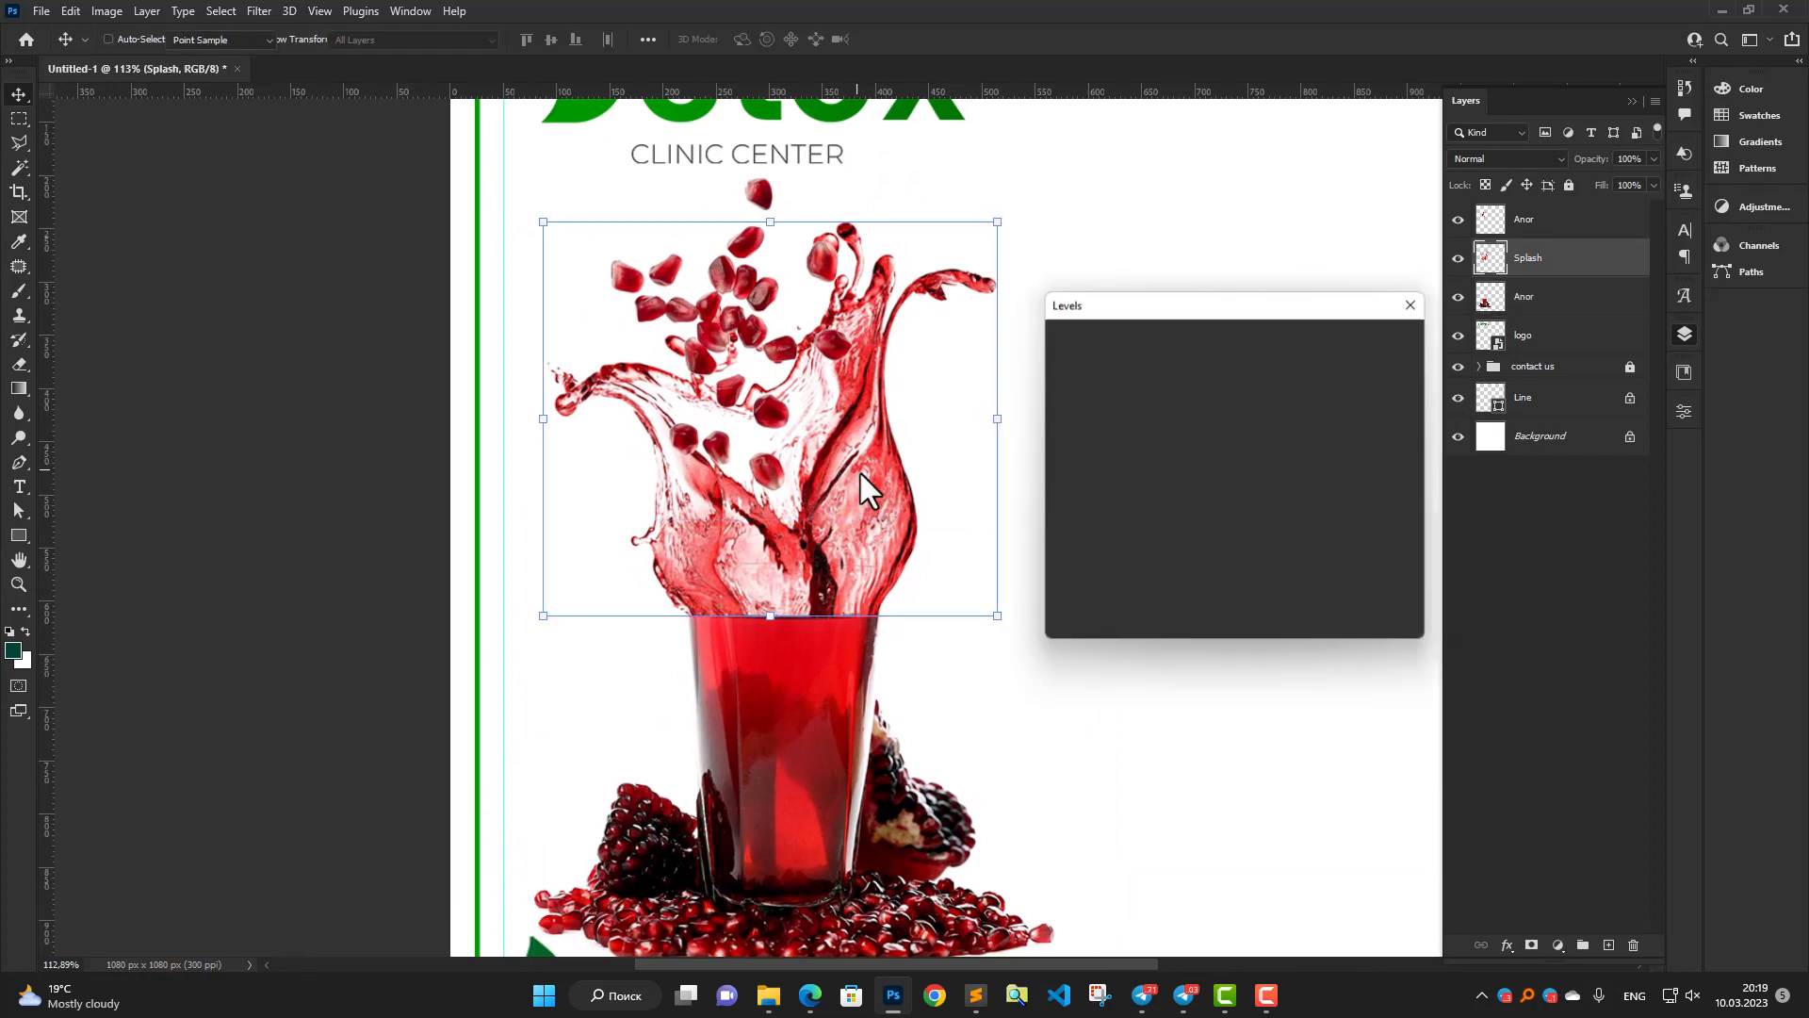
drag(1073, 514, 1077, 513)
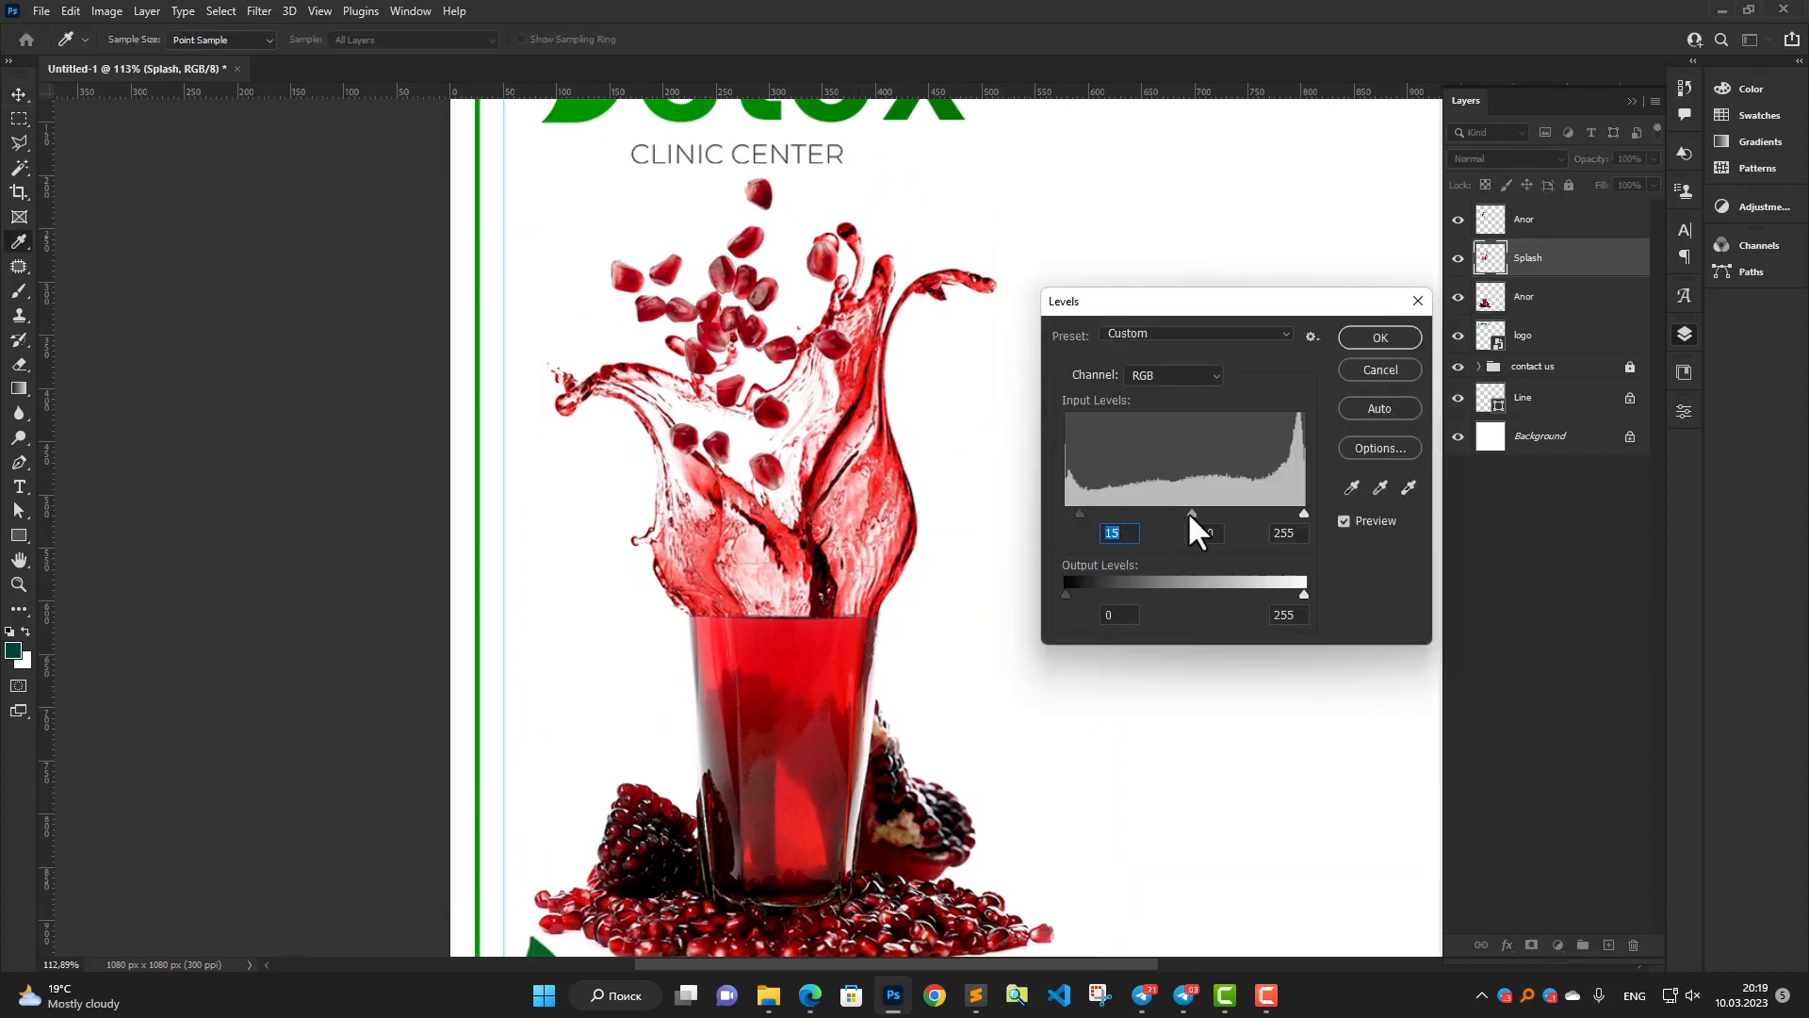
drag(1191, 513, 1189, 512)
click(1348, 337)
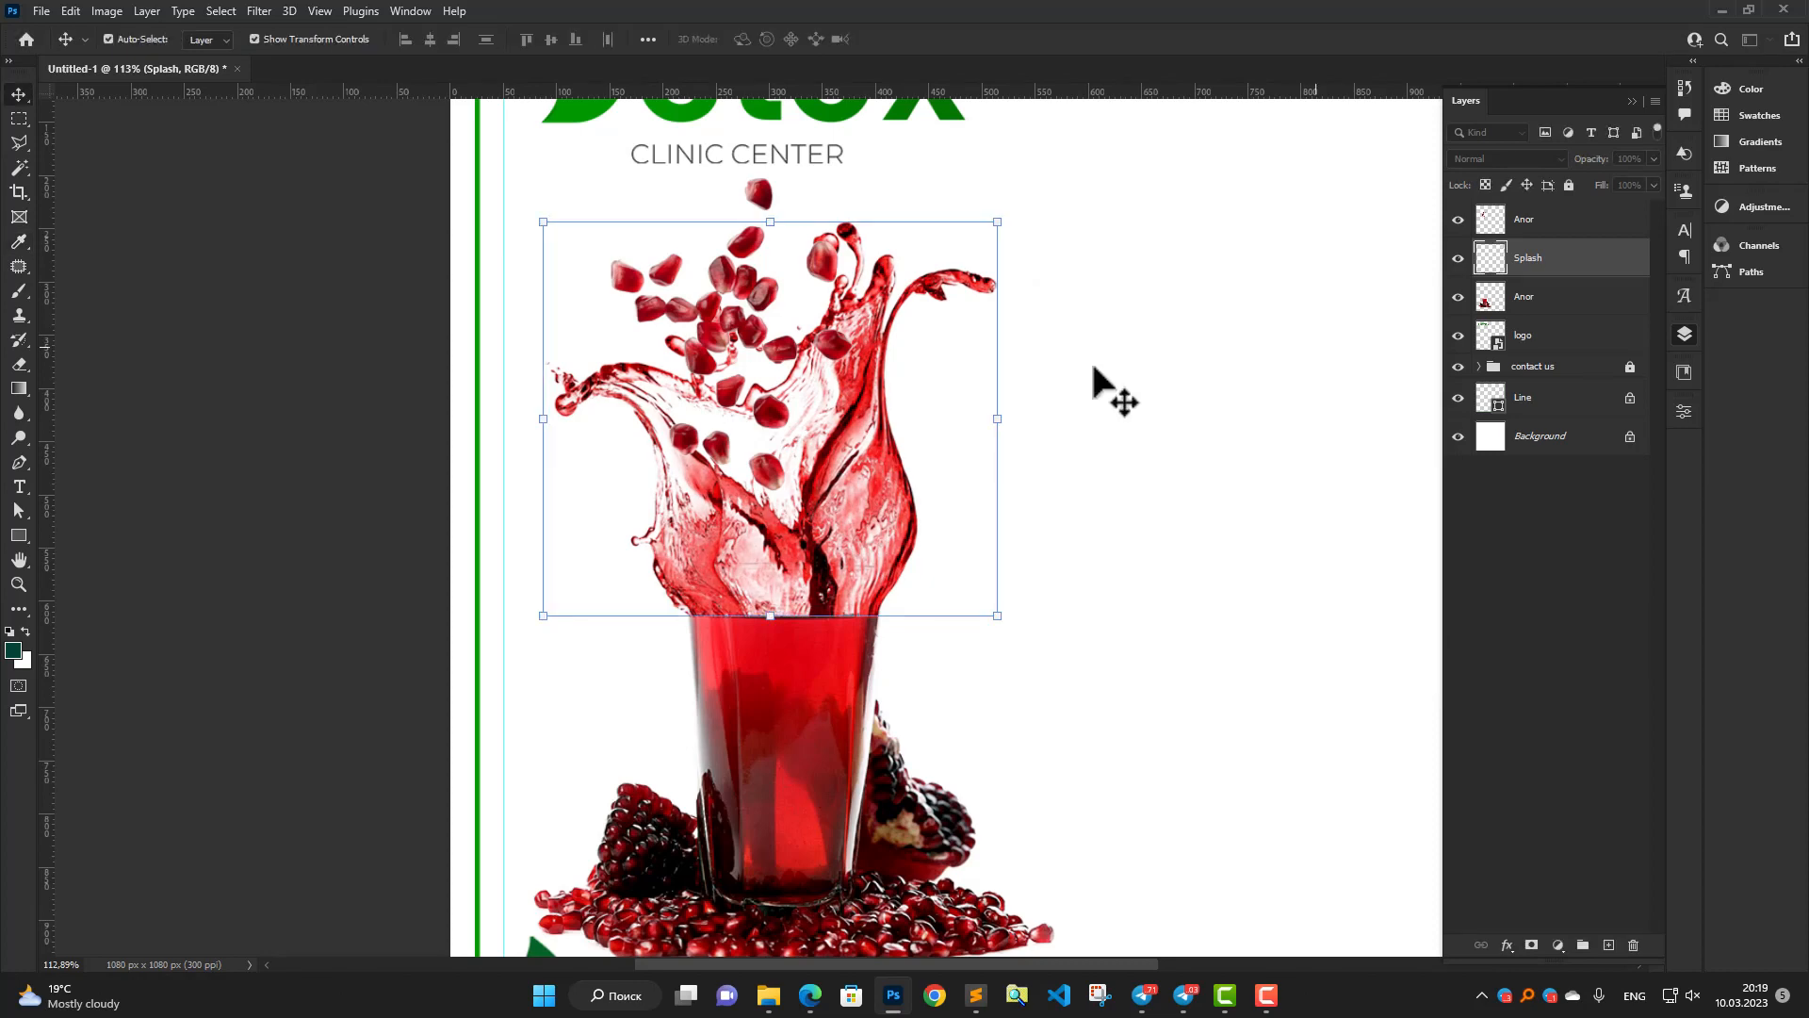
Increase the contrast of the pomegranate seeds with Levels by raising the shadow input and lowering the highlight input.
click(778, 415)
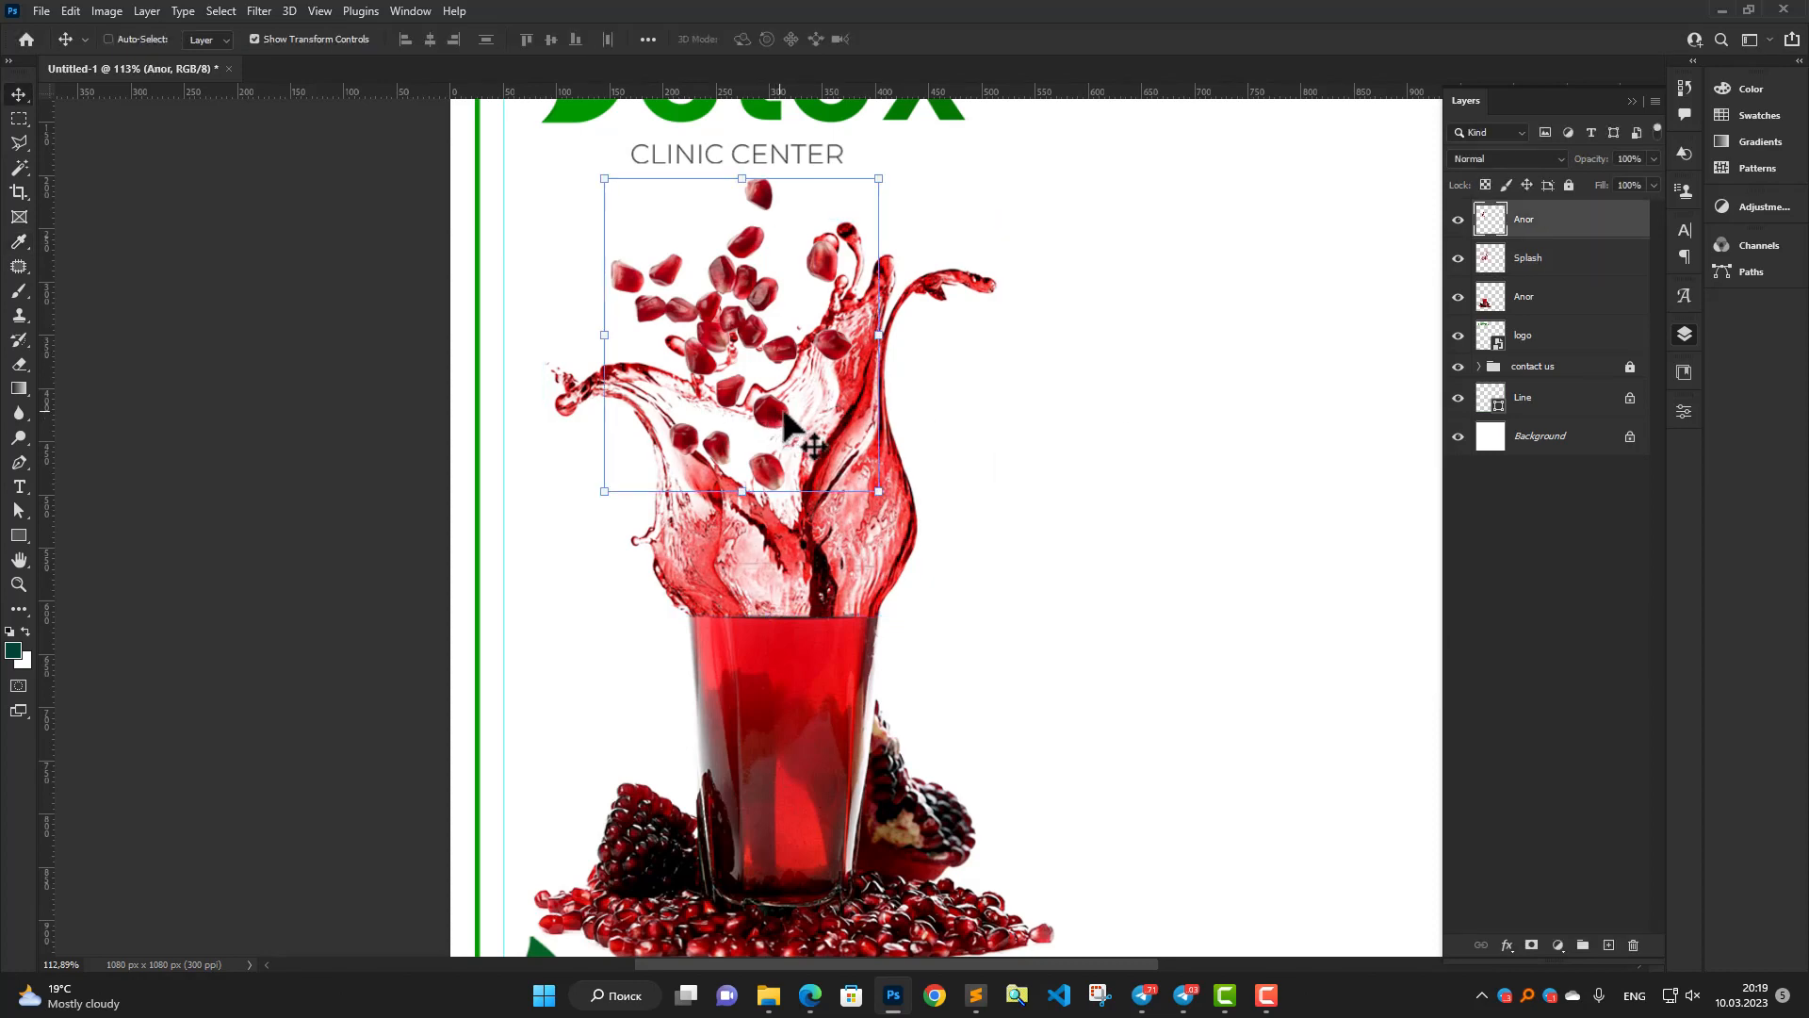
key(ctrl+l)
mouse_move(1081, 513)
mouse_down()
mouse_move(1114, 513)
mouse_move(1094, 513)
mouse_up()
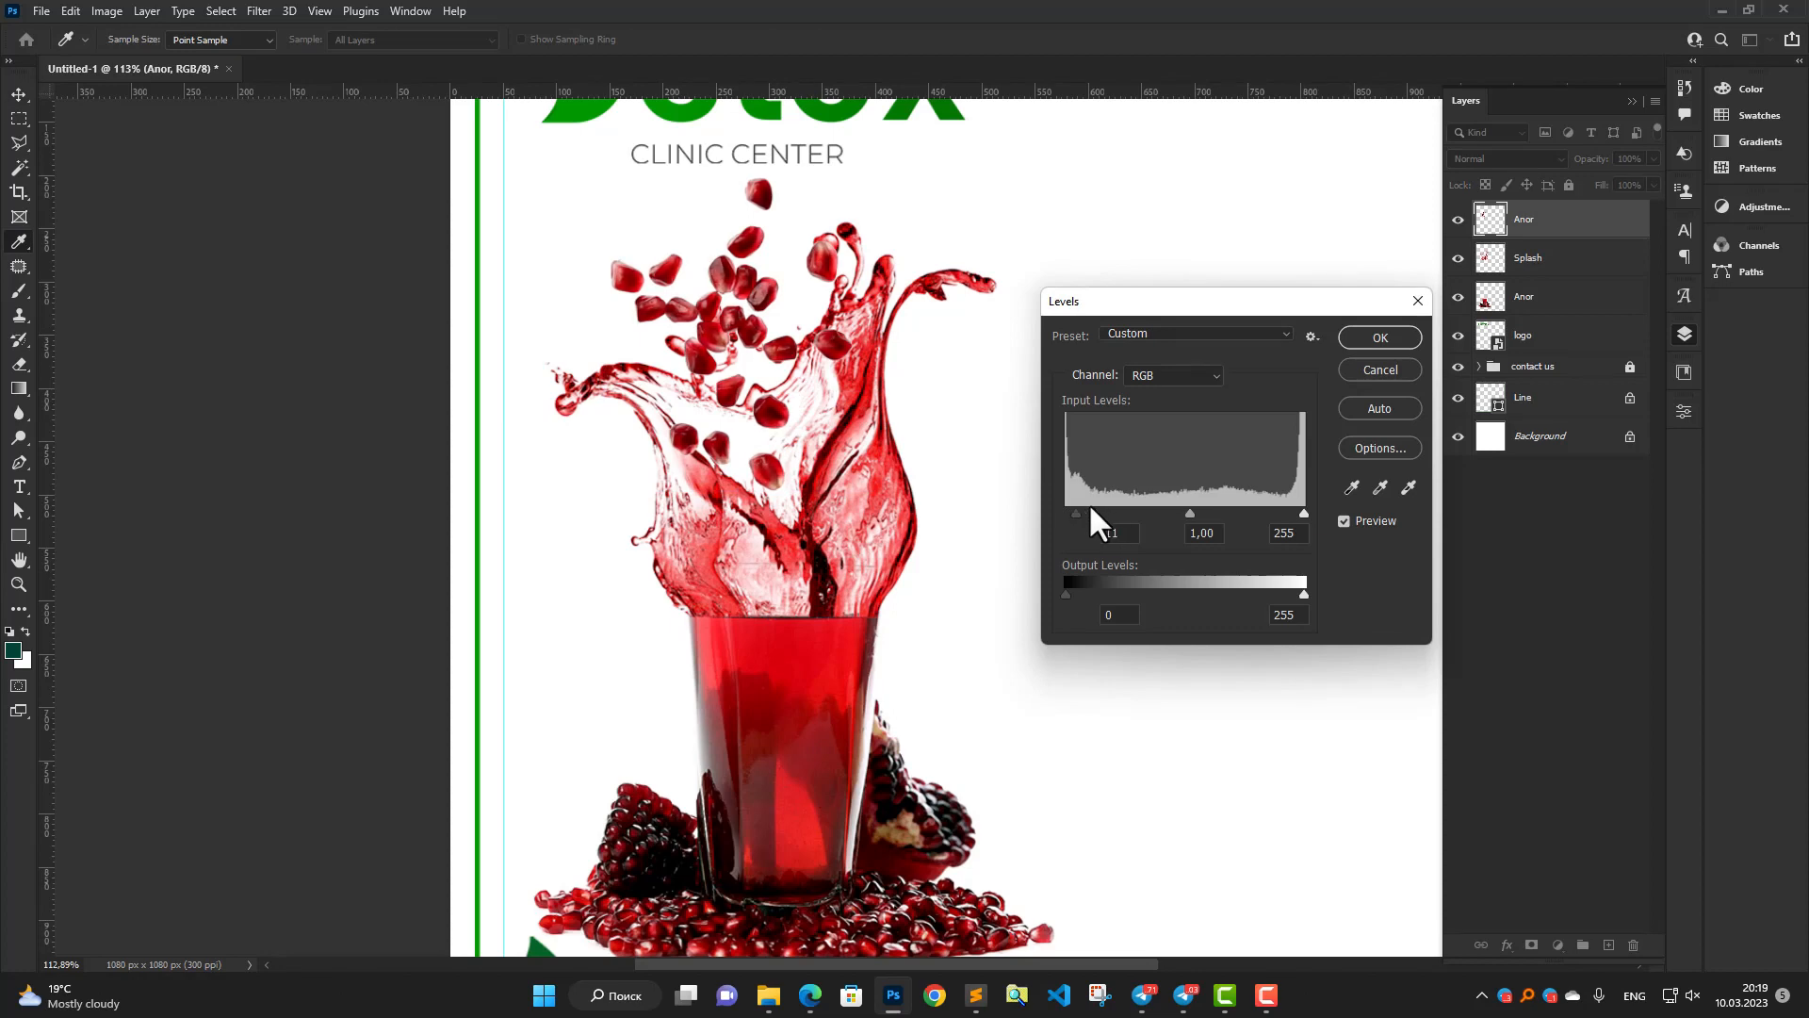
click(1197, 512)
drag(1304, 513, 1285, 509)
click(1378, 337)
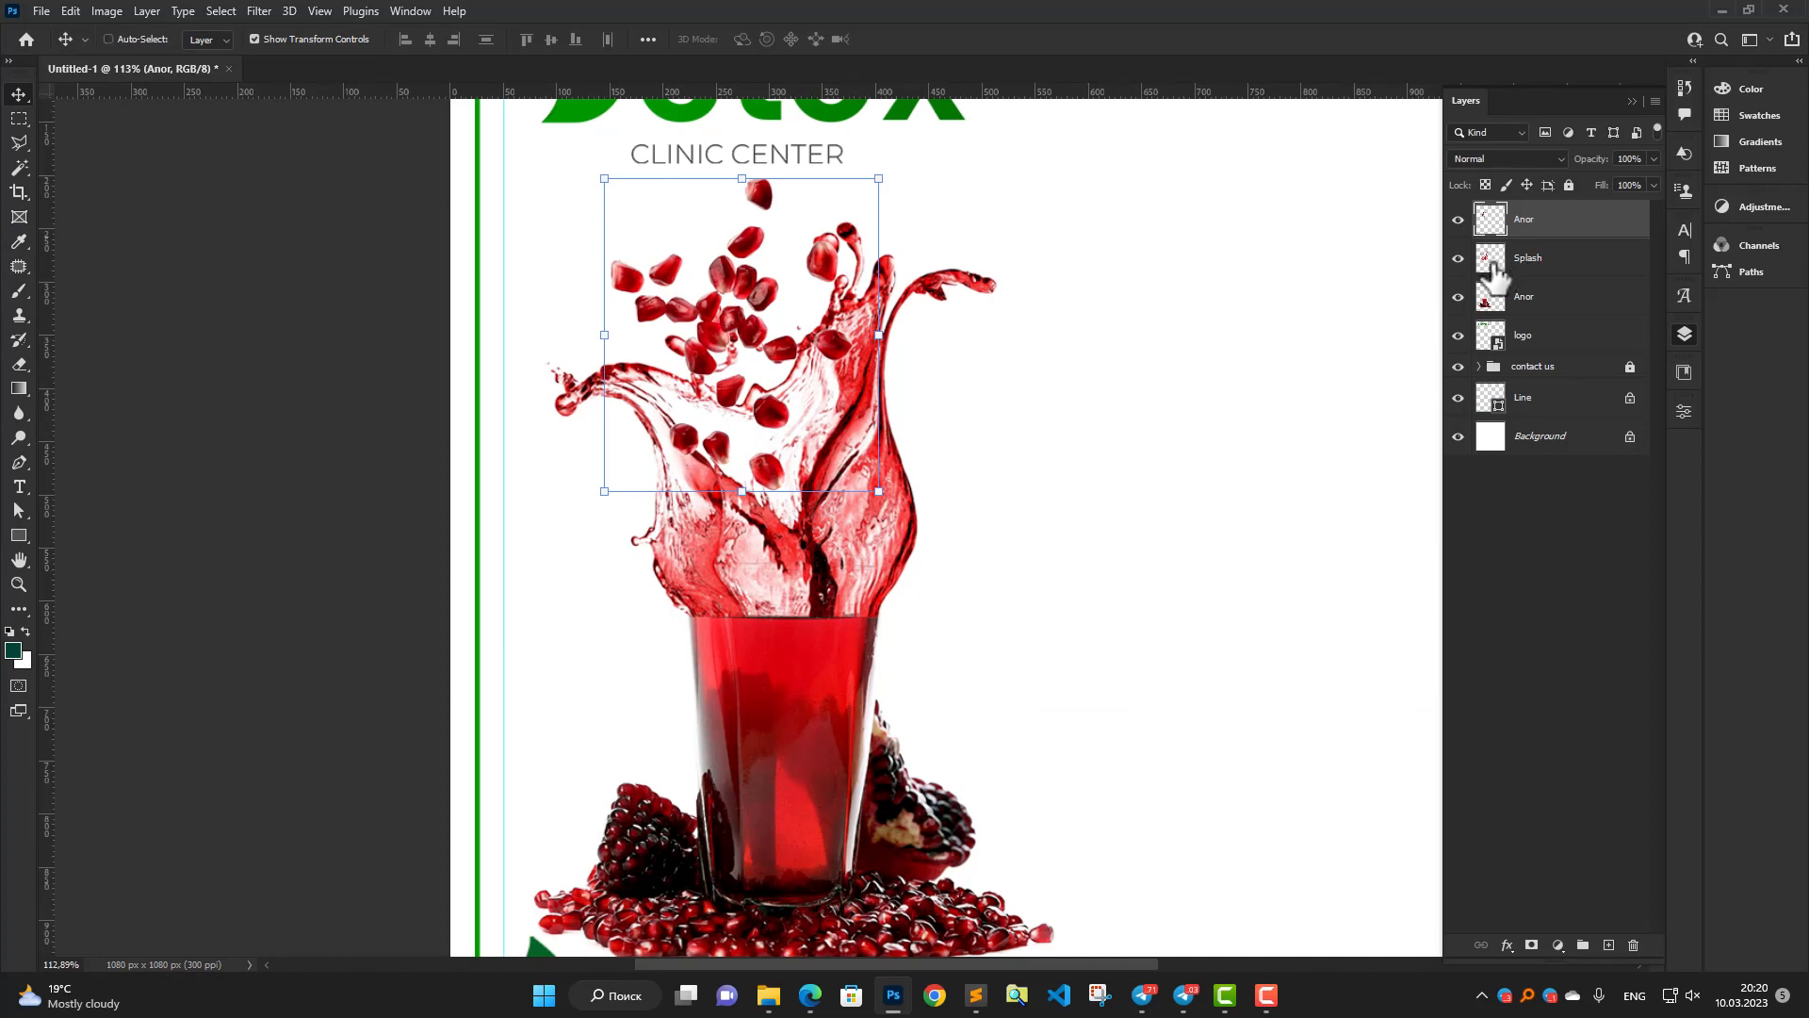
Move the pomegranate seeds layer beneath the Splash layer in the layer order.
drag(1524, 222, 1499, 284)
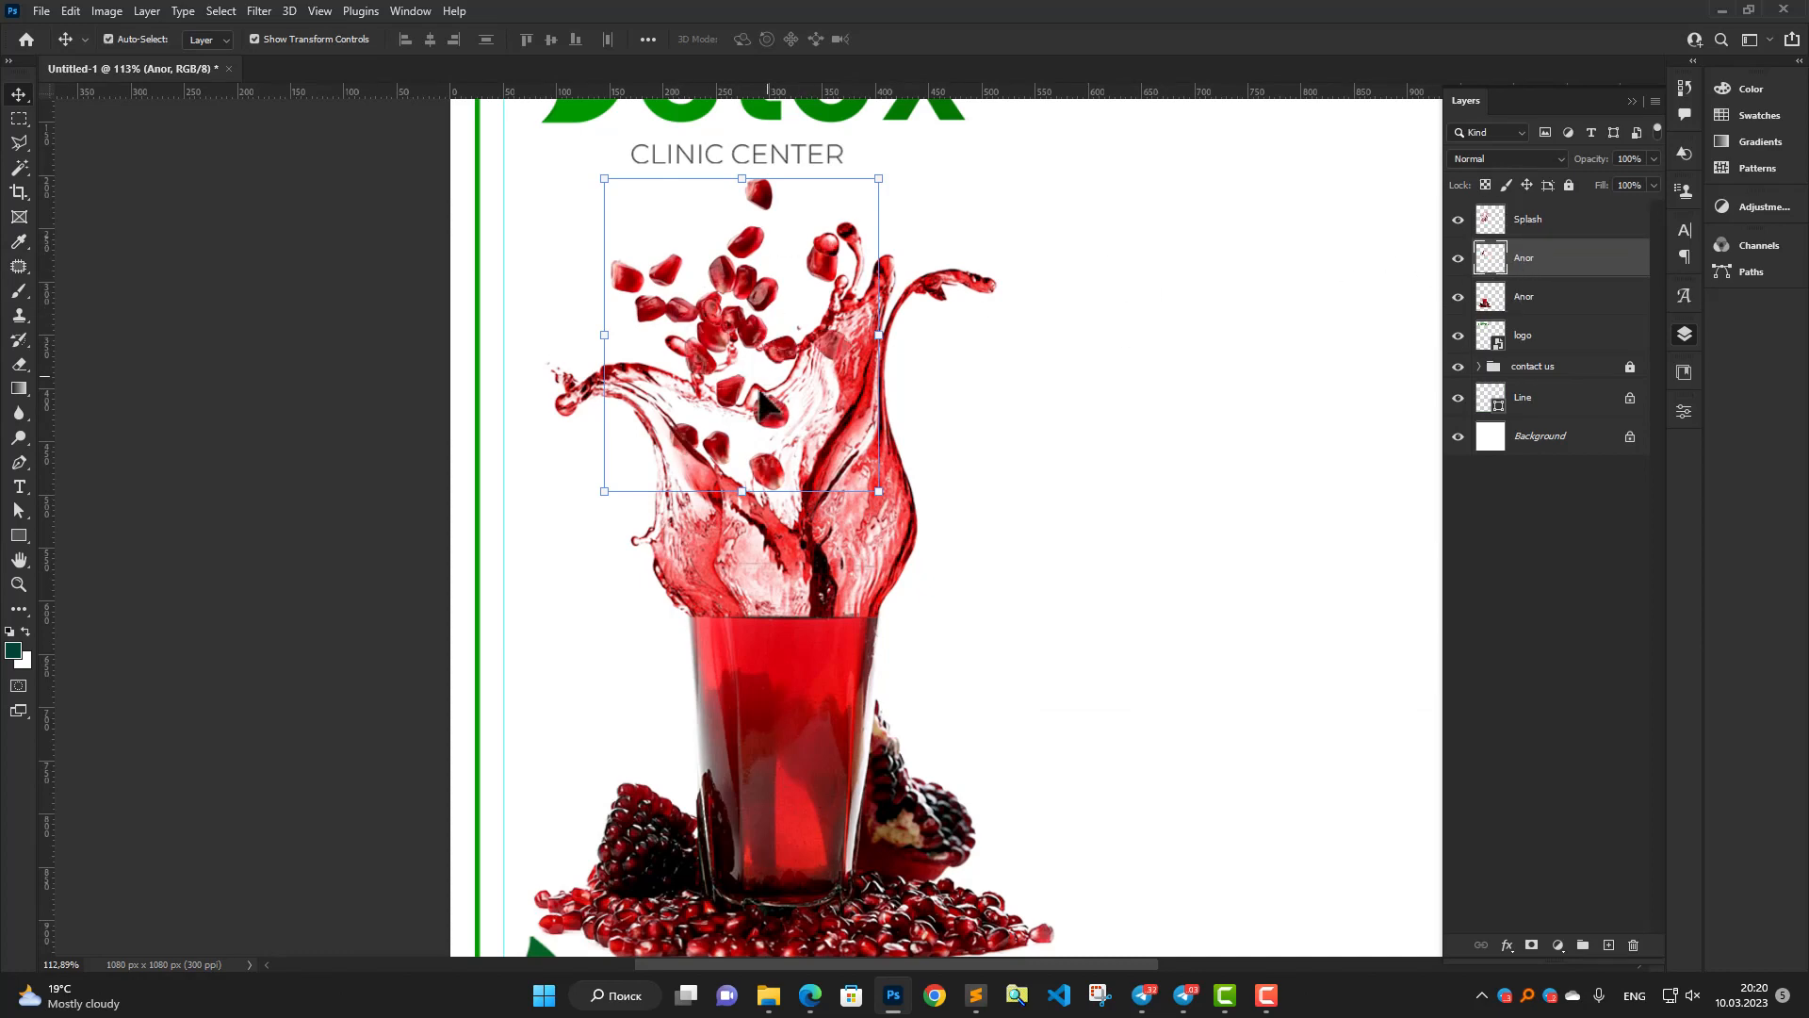
scroll(764, 436, down, 1)
scroll(695, 526, down, 1)
drag(804, 525, 721, 509)
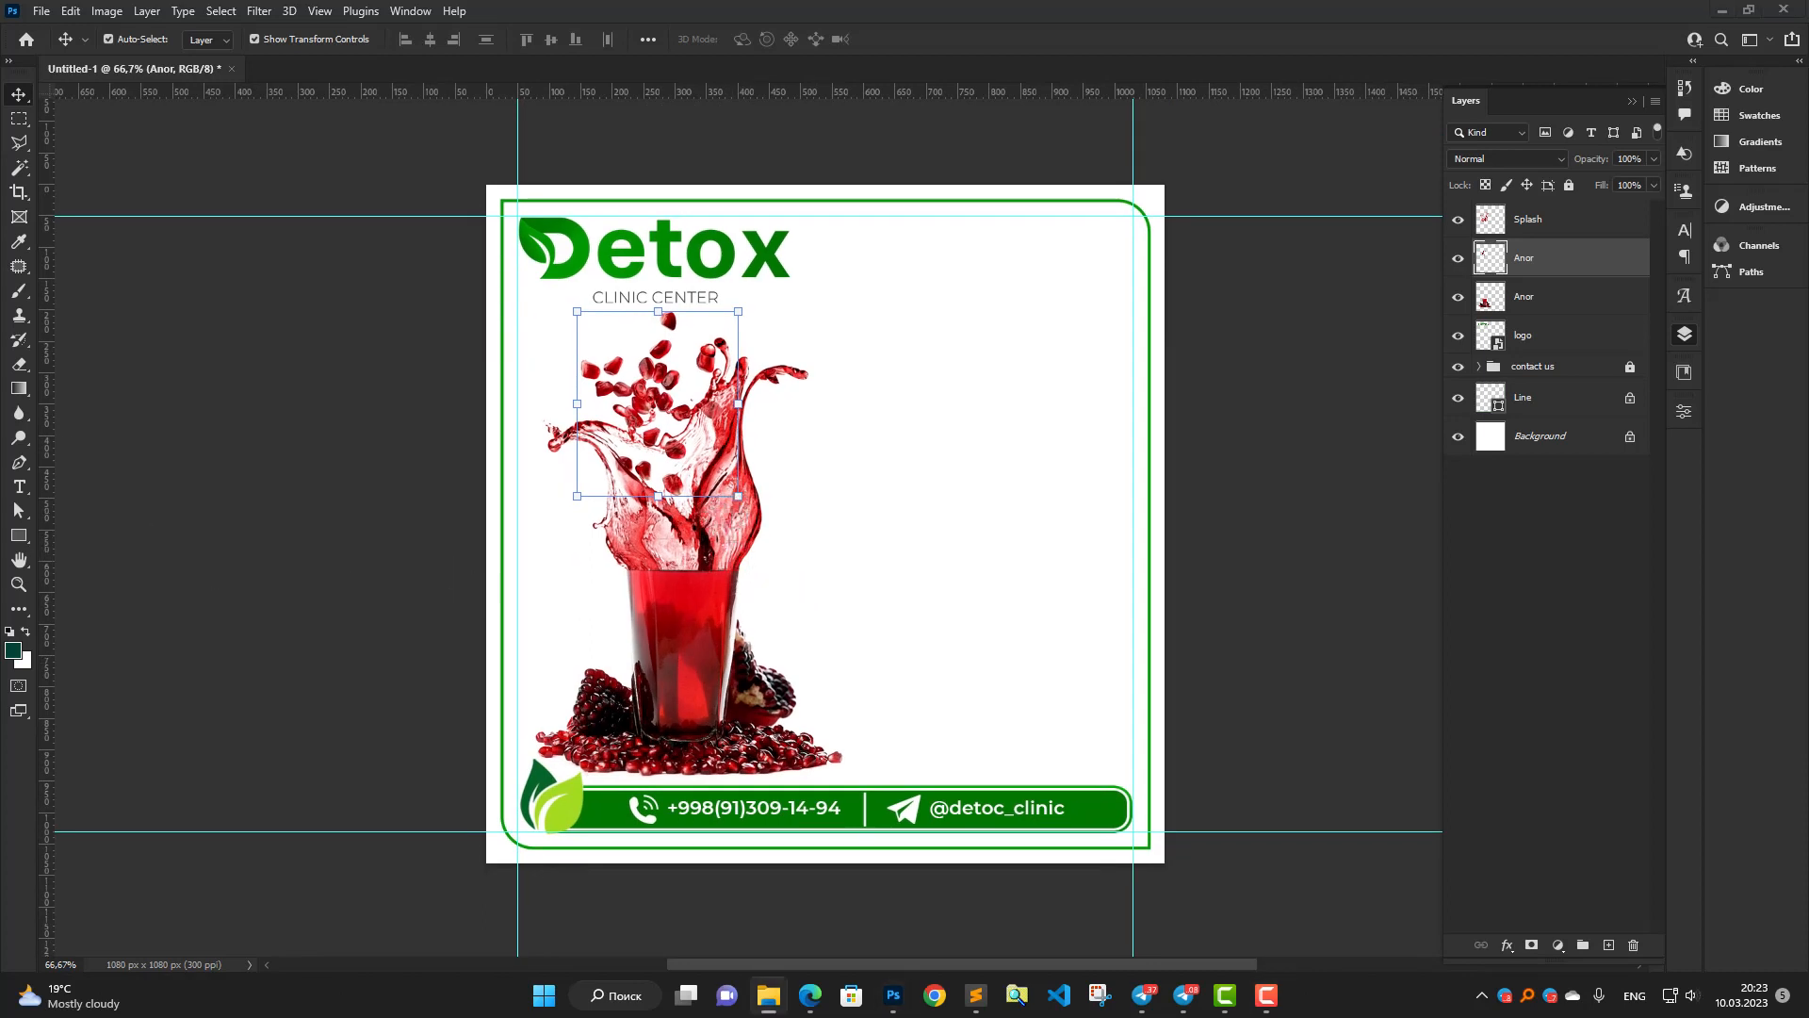
Place the product-packshot-Pomegranate image, scale it to about 22.69%, and position it to the right of the juice glass.
drag(358, 660, 938, 658)
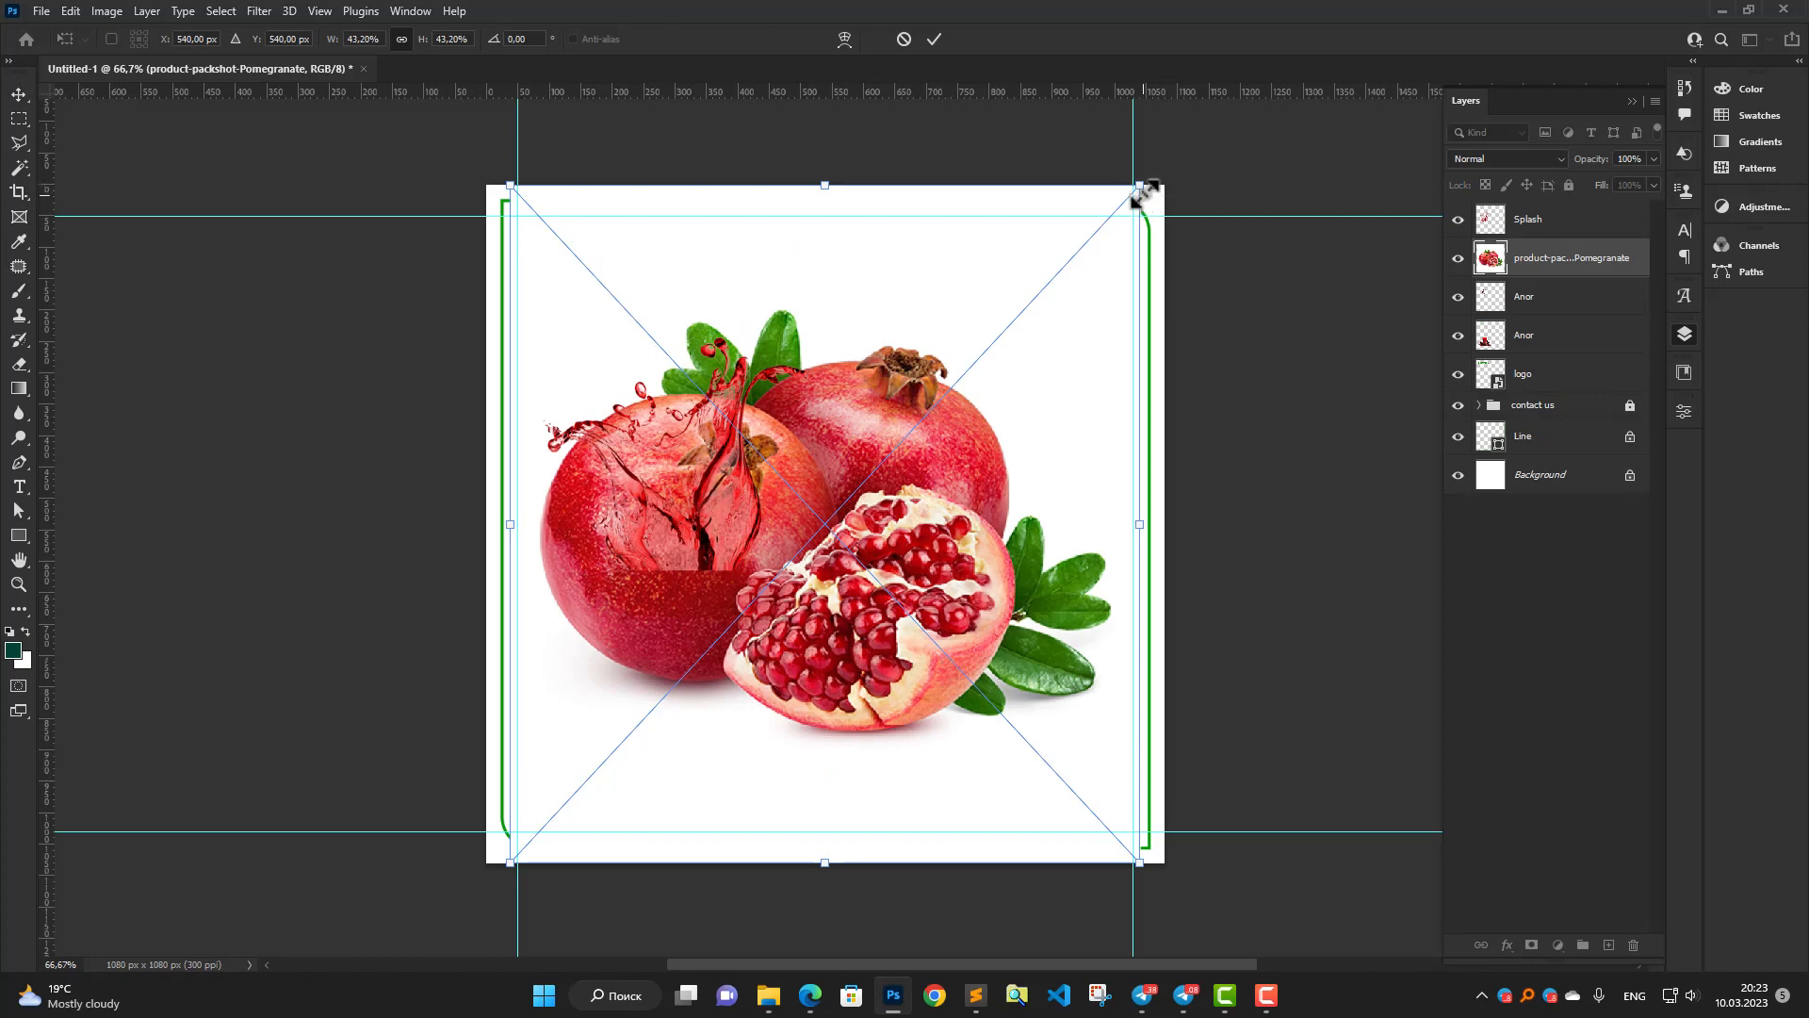
drag(1140, 187, 990, 347)
drag(896, 574, 1055, 668)
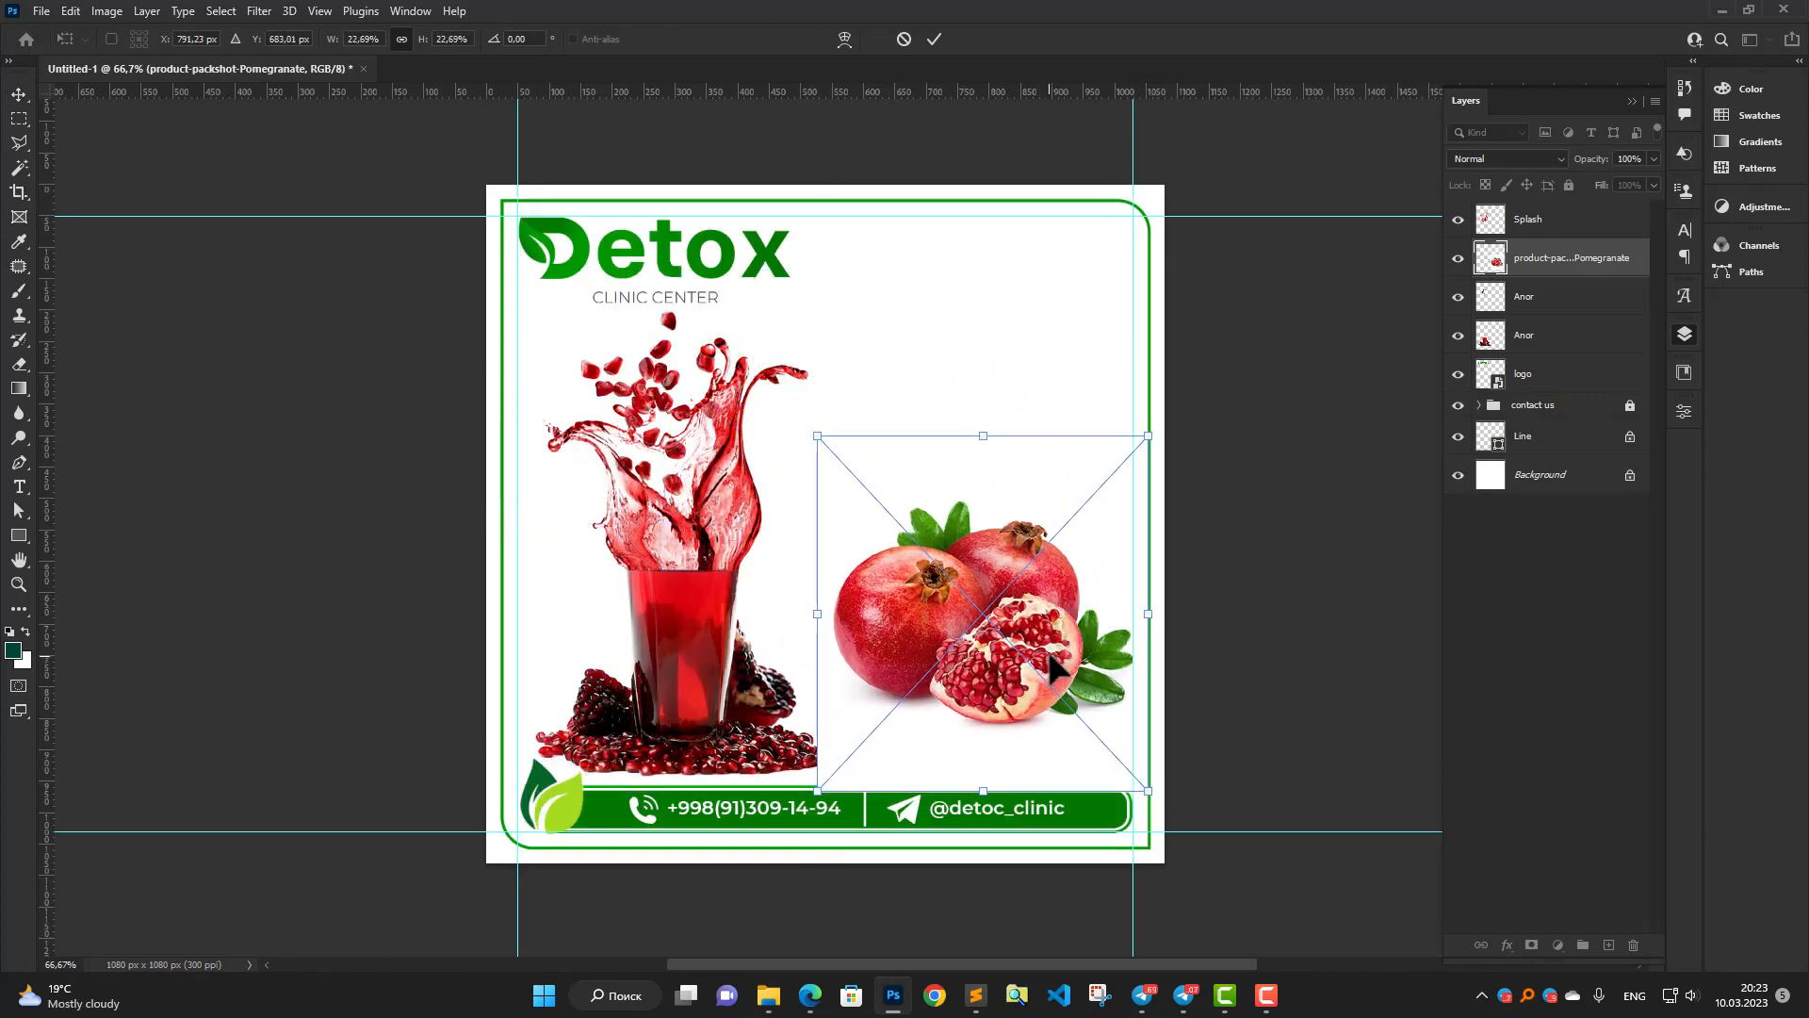
click(936, 39)
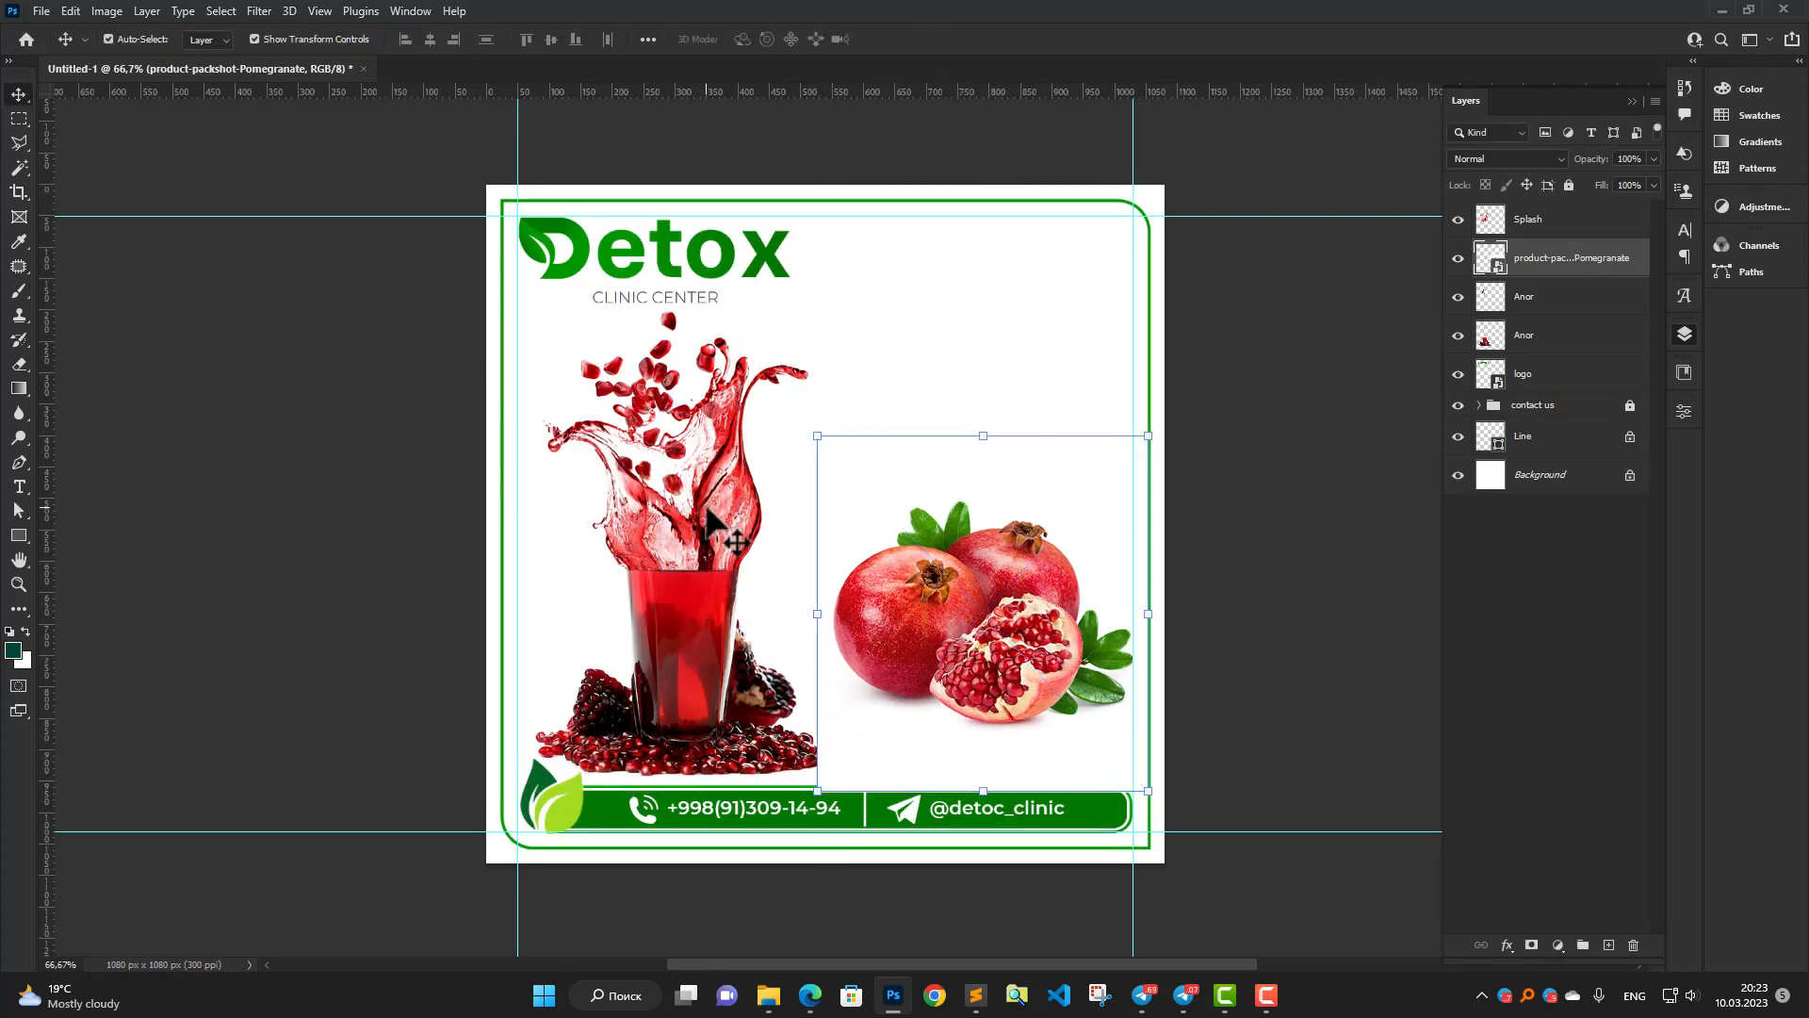
Bring the pomegranate image layer to the front and group the Splash and two Anor layers under the name "Splash".
drag(1538, 264, 1536, 222)
click(1534, 264)
shift+click(1537, 339)
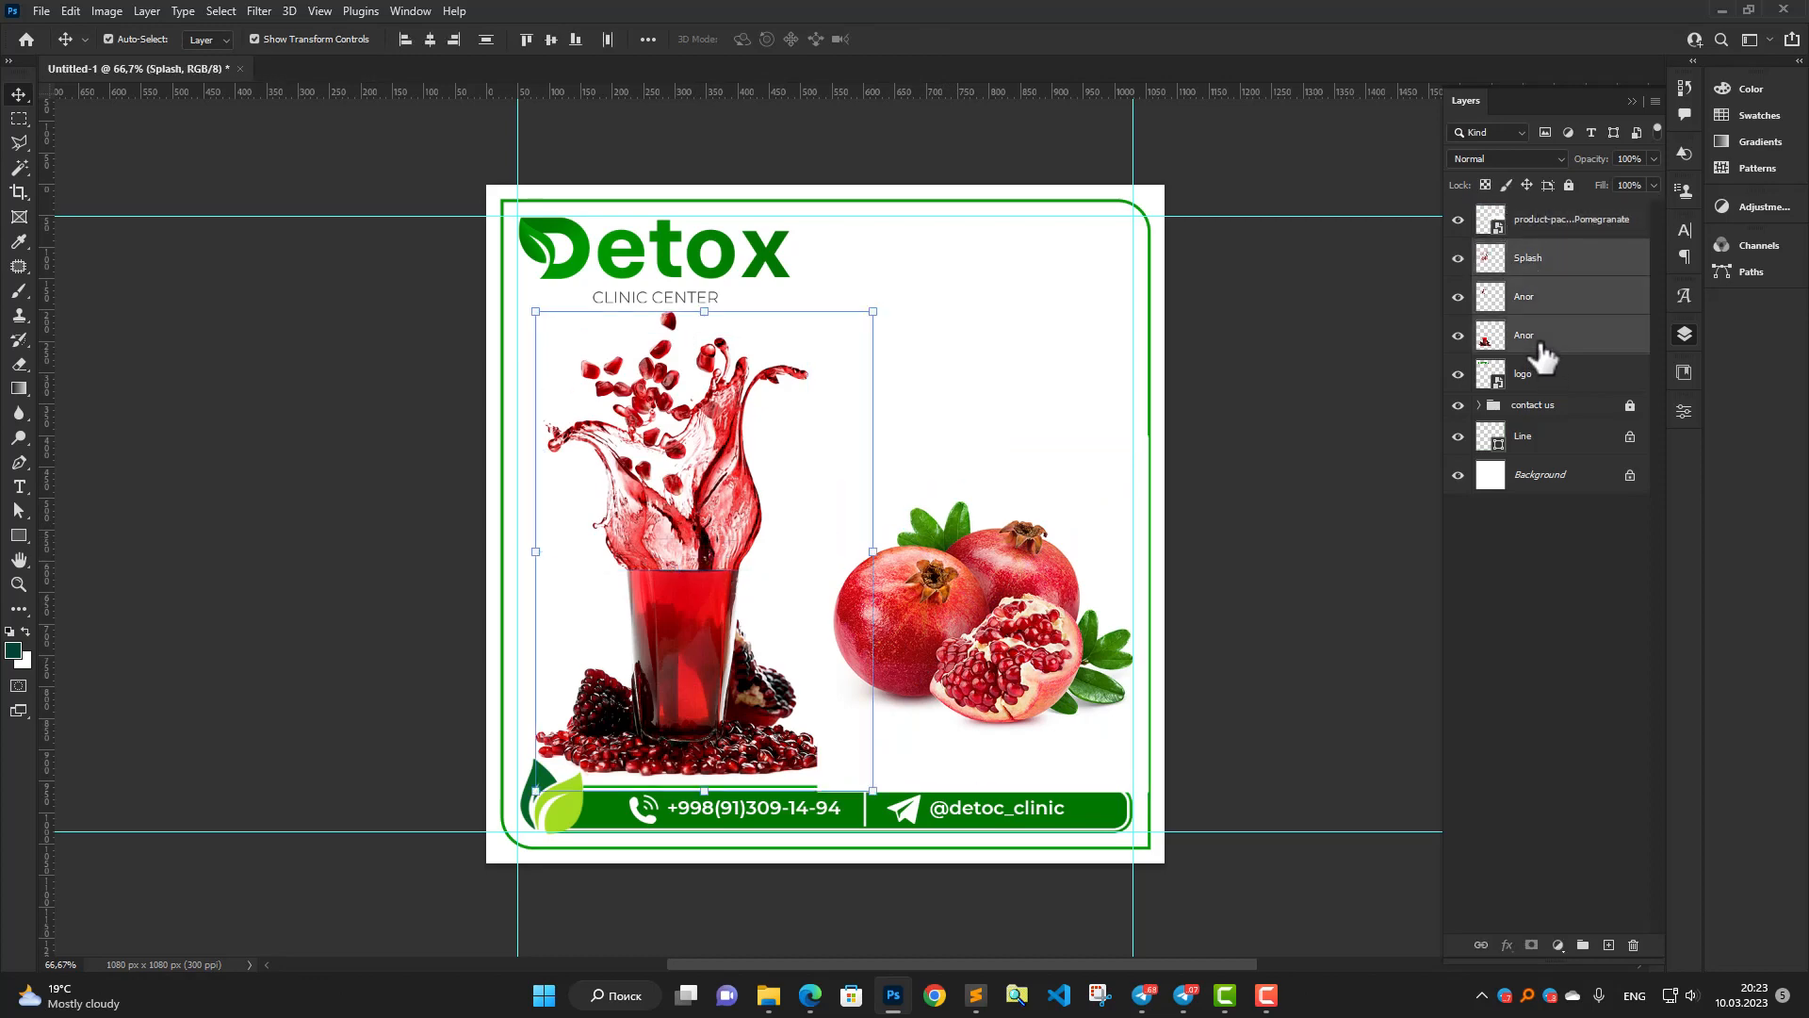
click(1583, 945)
double_click(1529, 251)
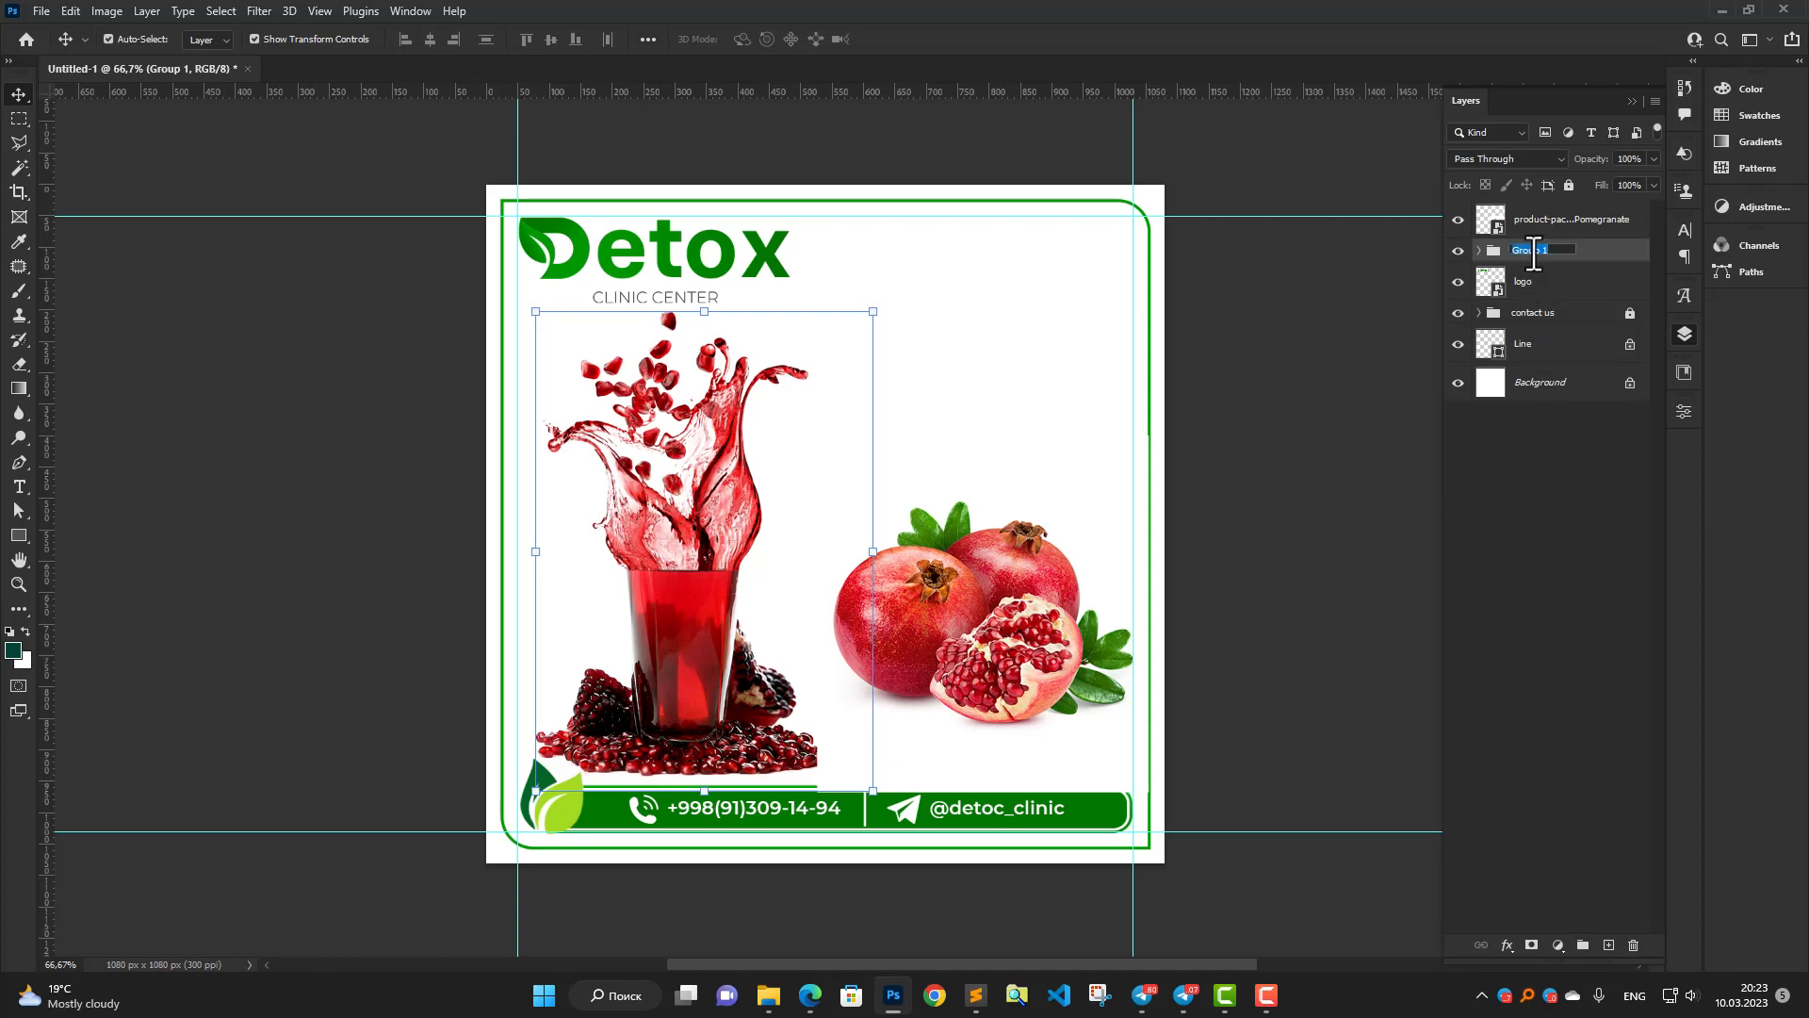
text(Splash)
key(Return)
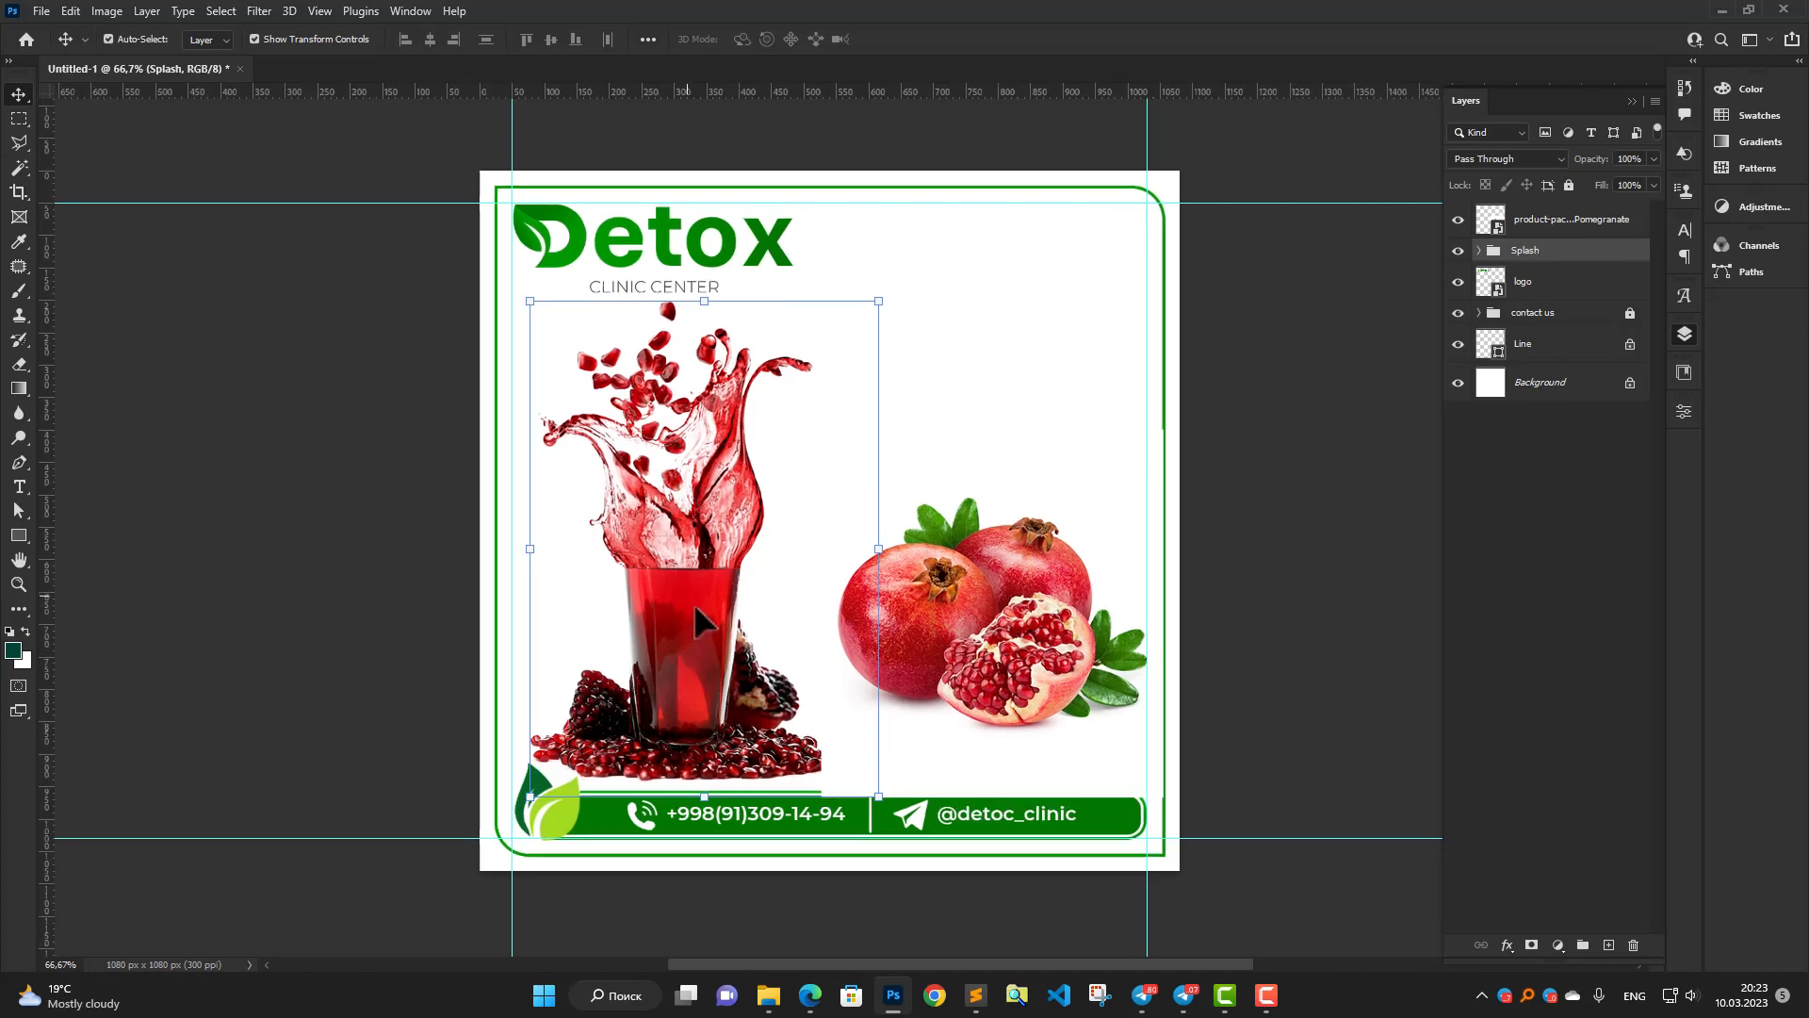
Lower the pomegranate image toward the contact bar and send its layer beneath the contact us group.
scroll(820, 665, up, 2)
drag(1044, 667, 1026, 714)
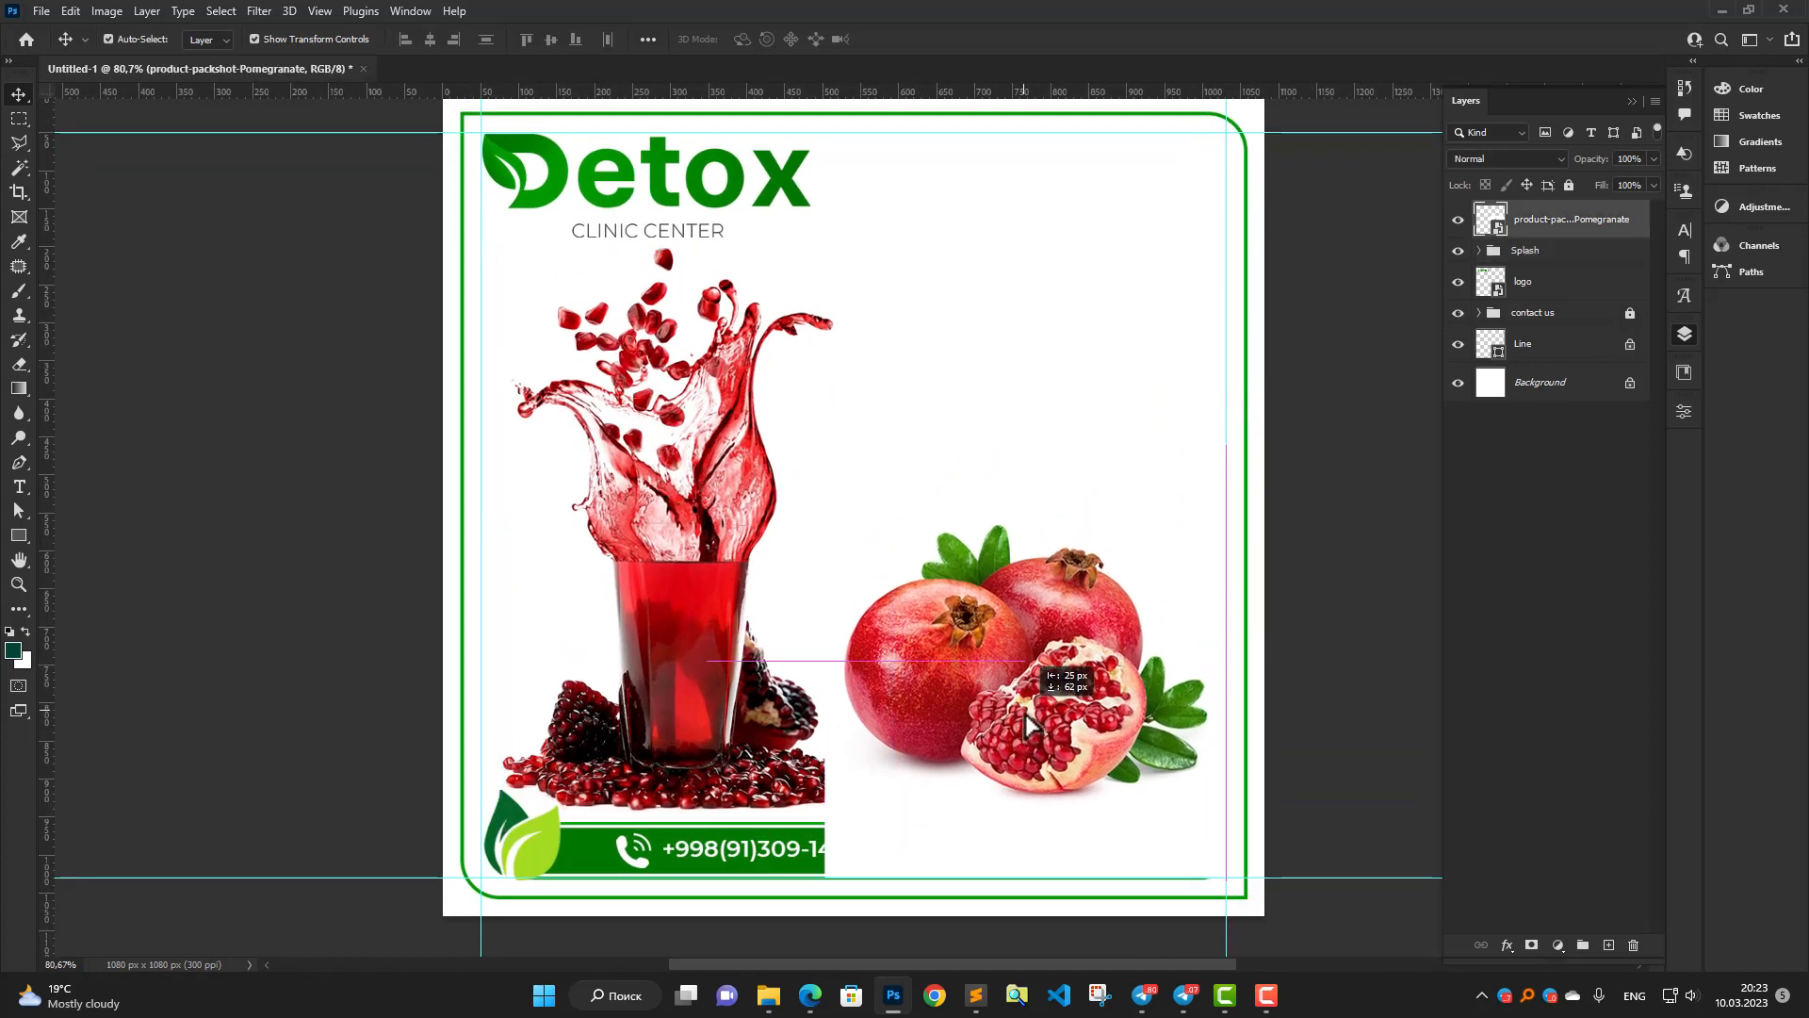
key(ctrl+bracketleft)
key(ctrl+bracketleft)
key(ctrl+bracketleft)
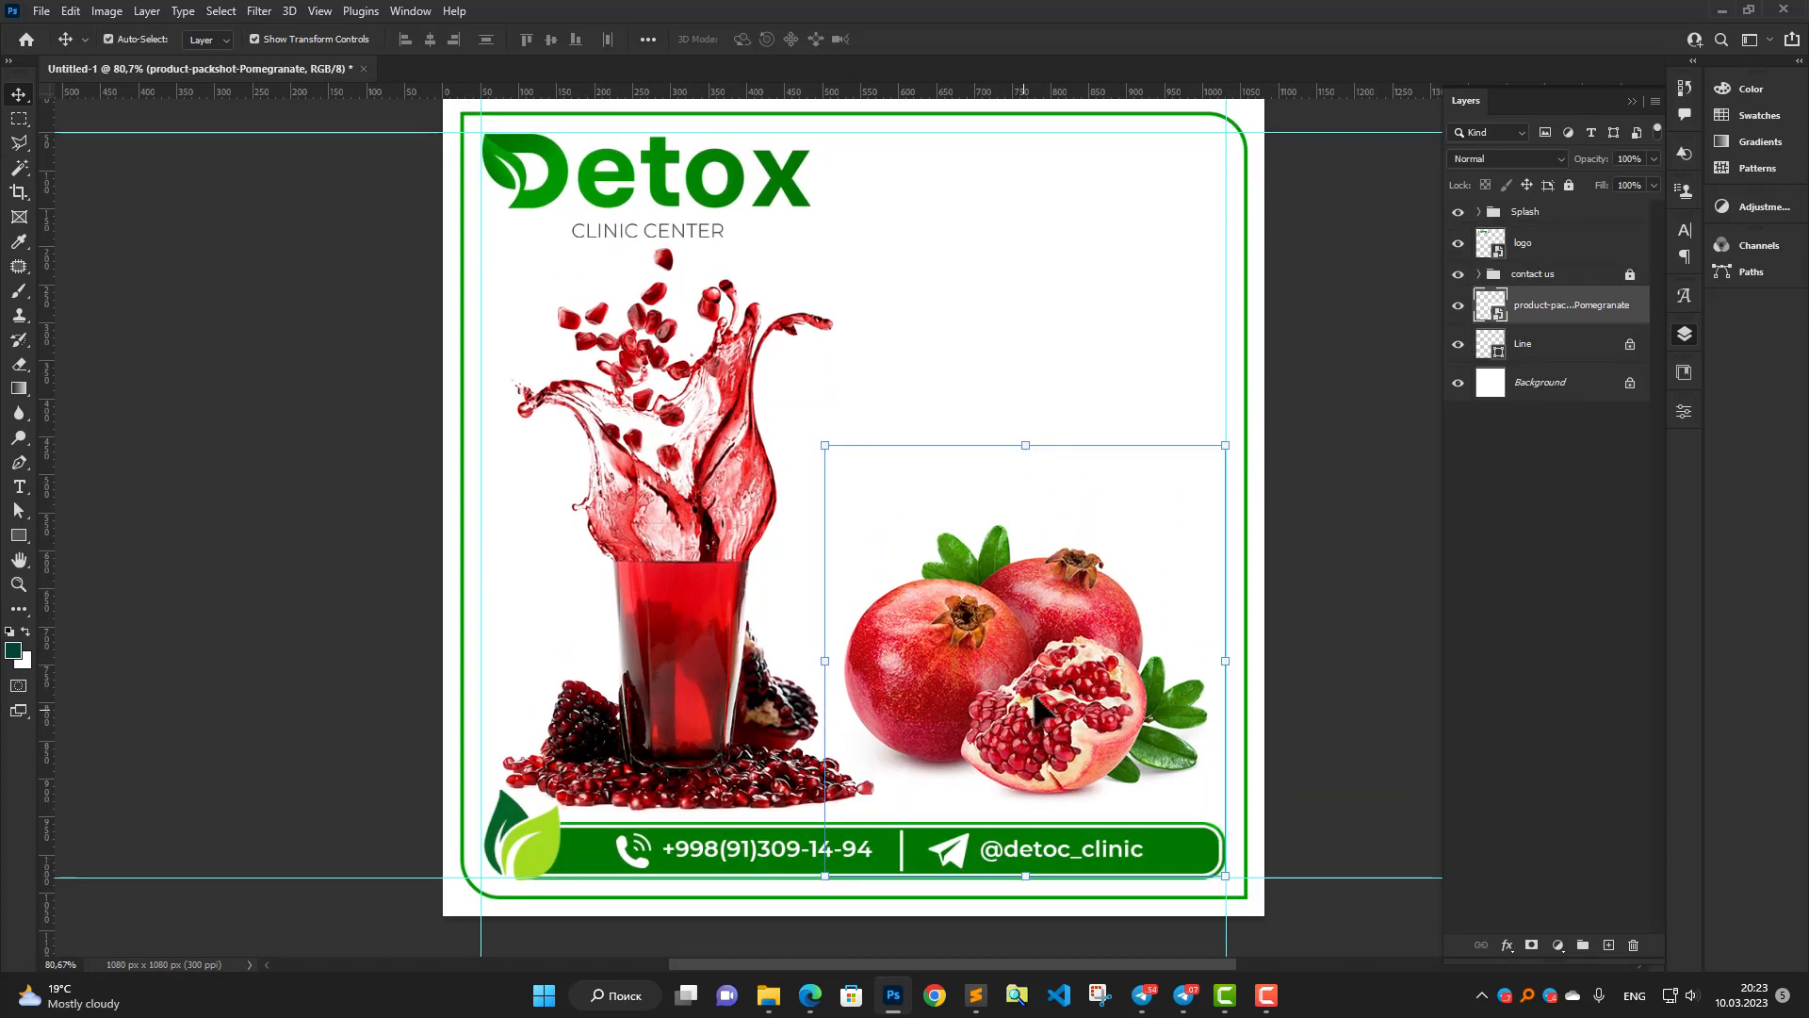
Rename the pomegranate image layer "Anor".
double_click(1557, 305)
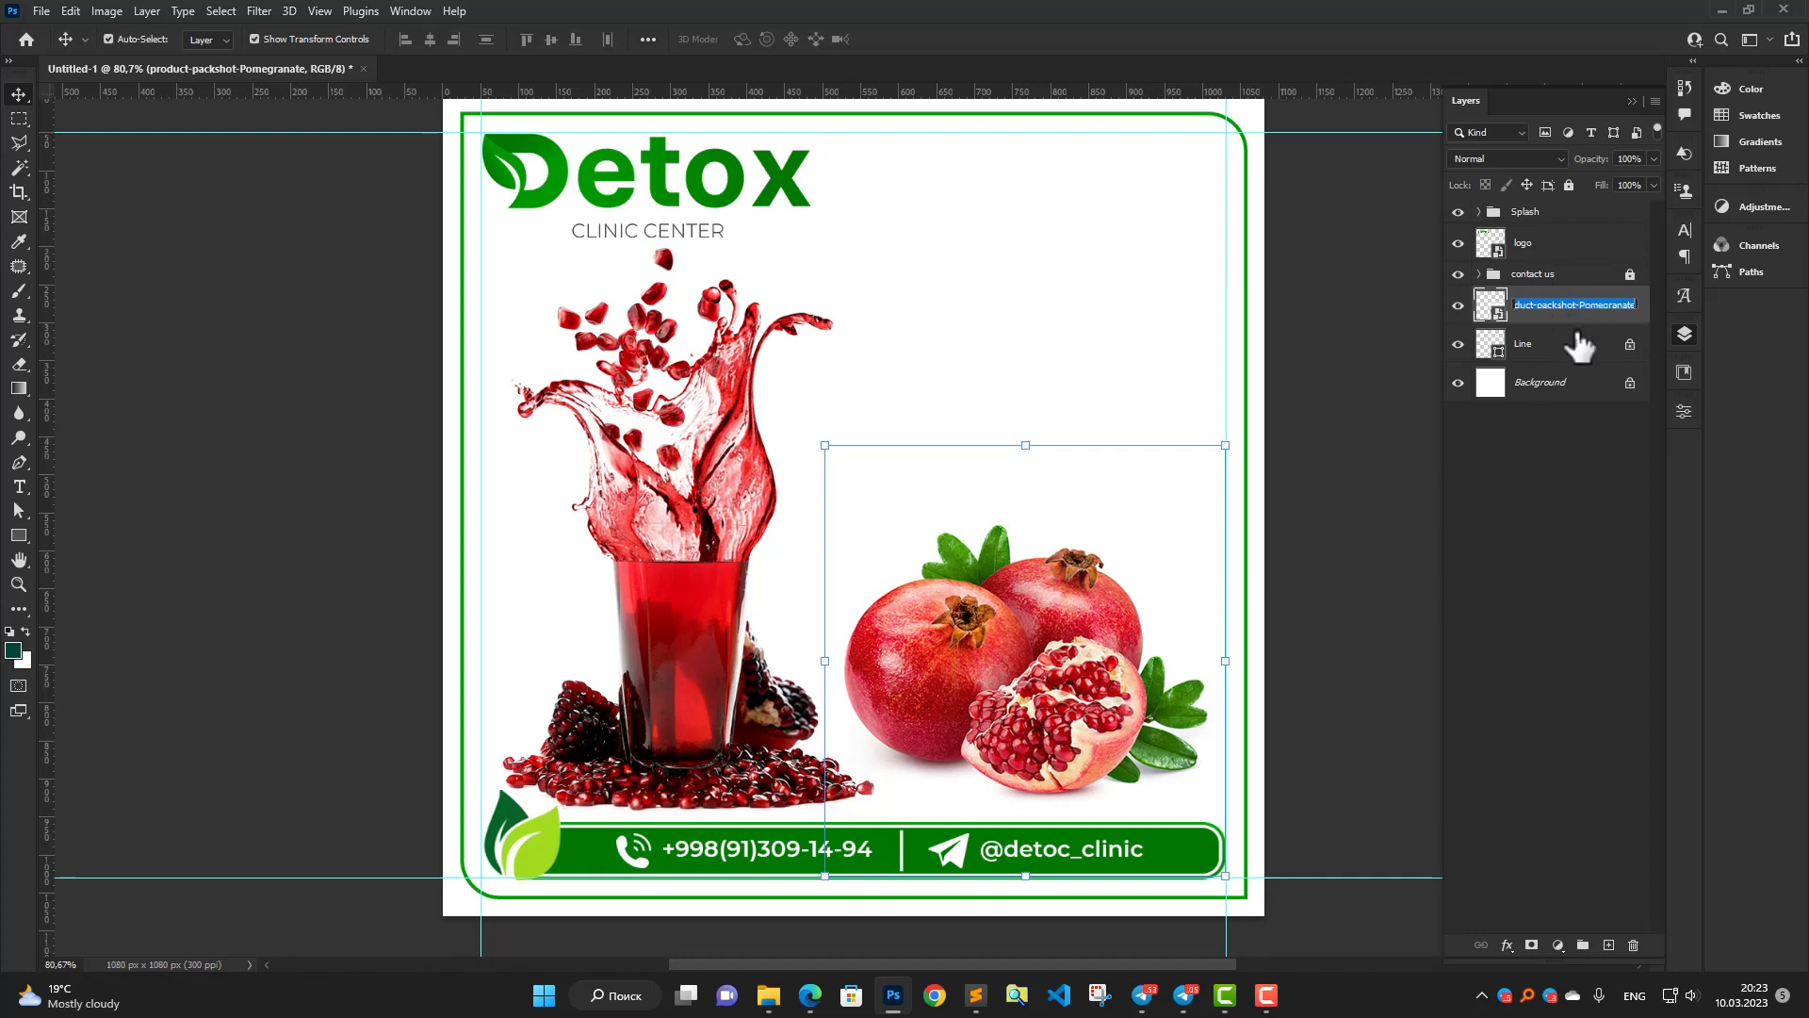
text(Anor)
key(Return)
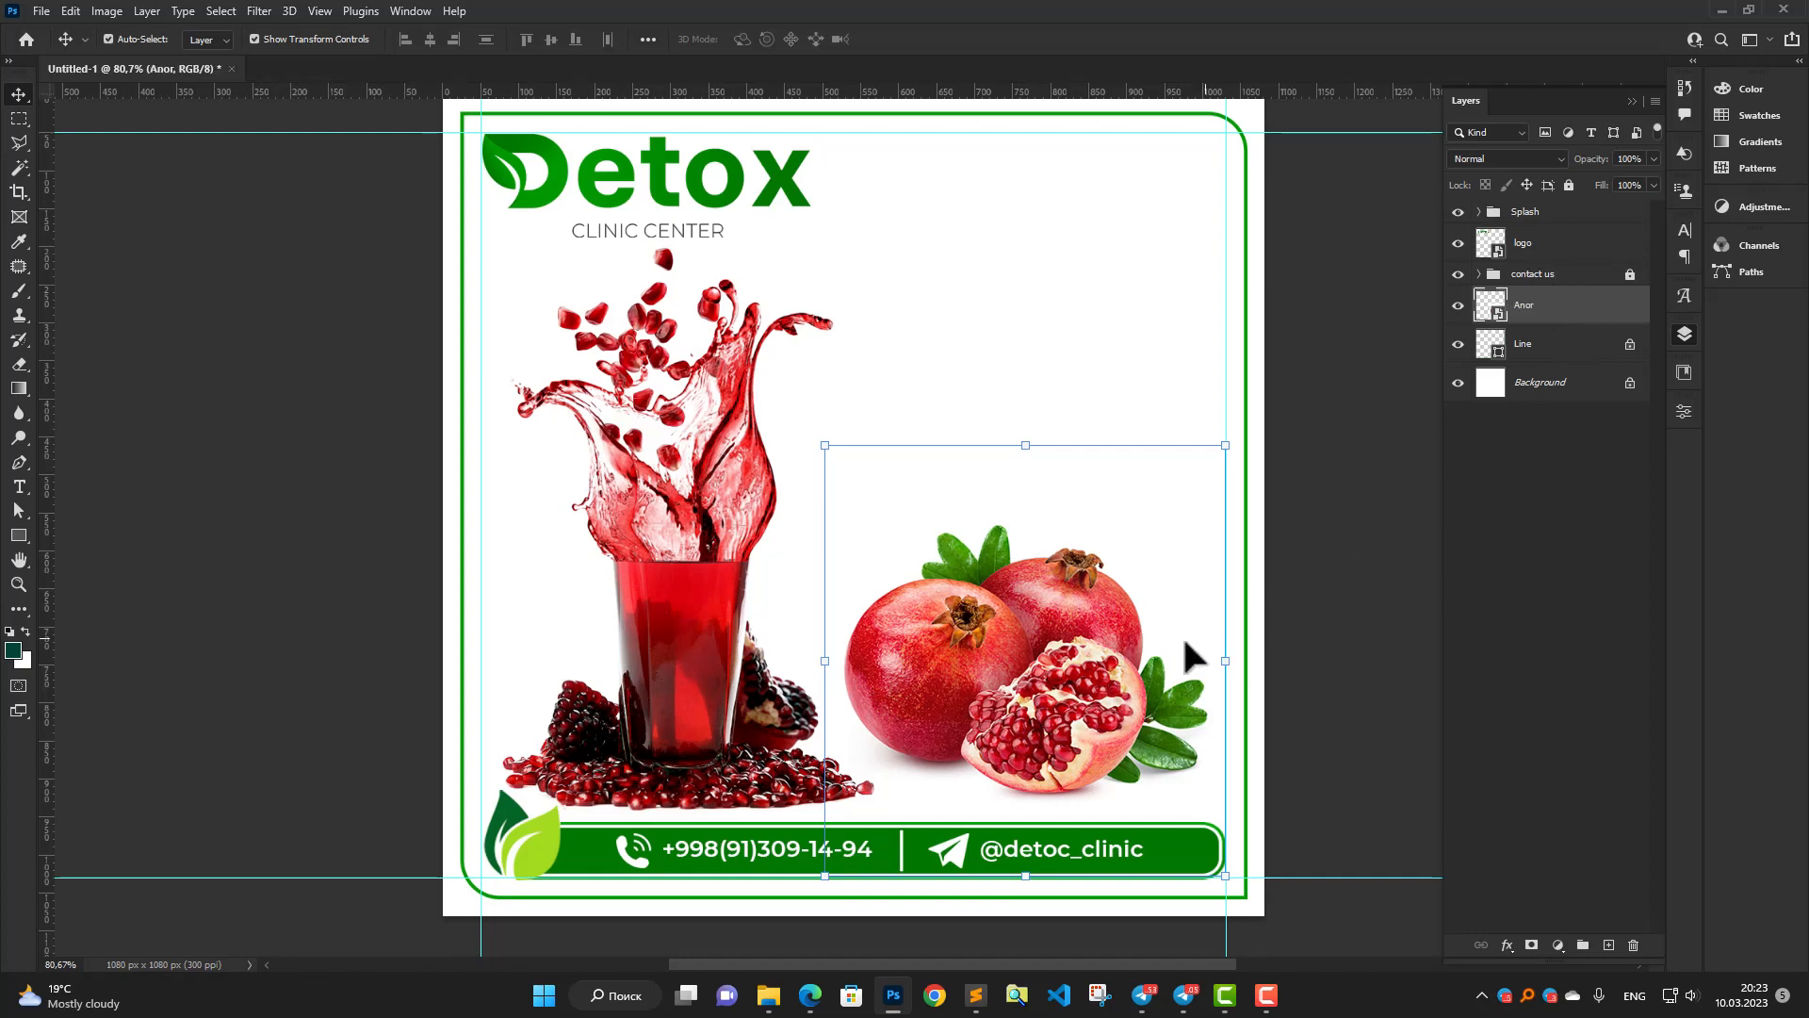
Send the Anor layer beneath the Line layer and reposition and enlarge the pomegranates to fill the space beside the glass.
drag(1062, 679, 1080, 698)
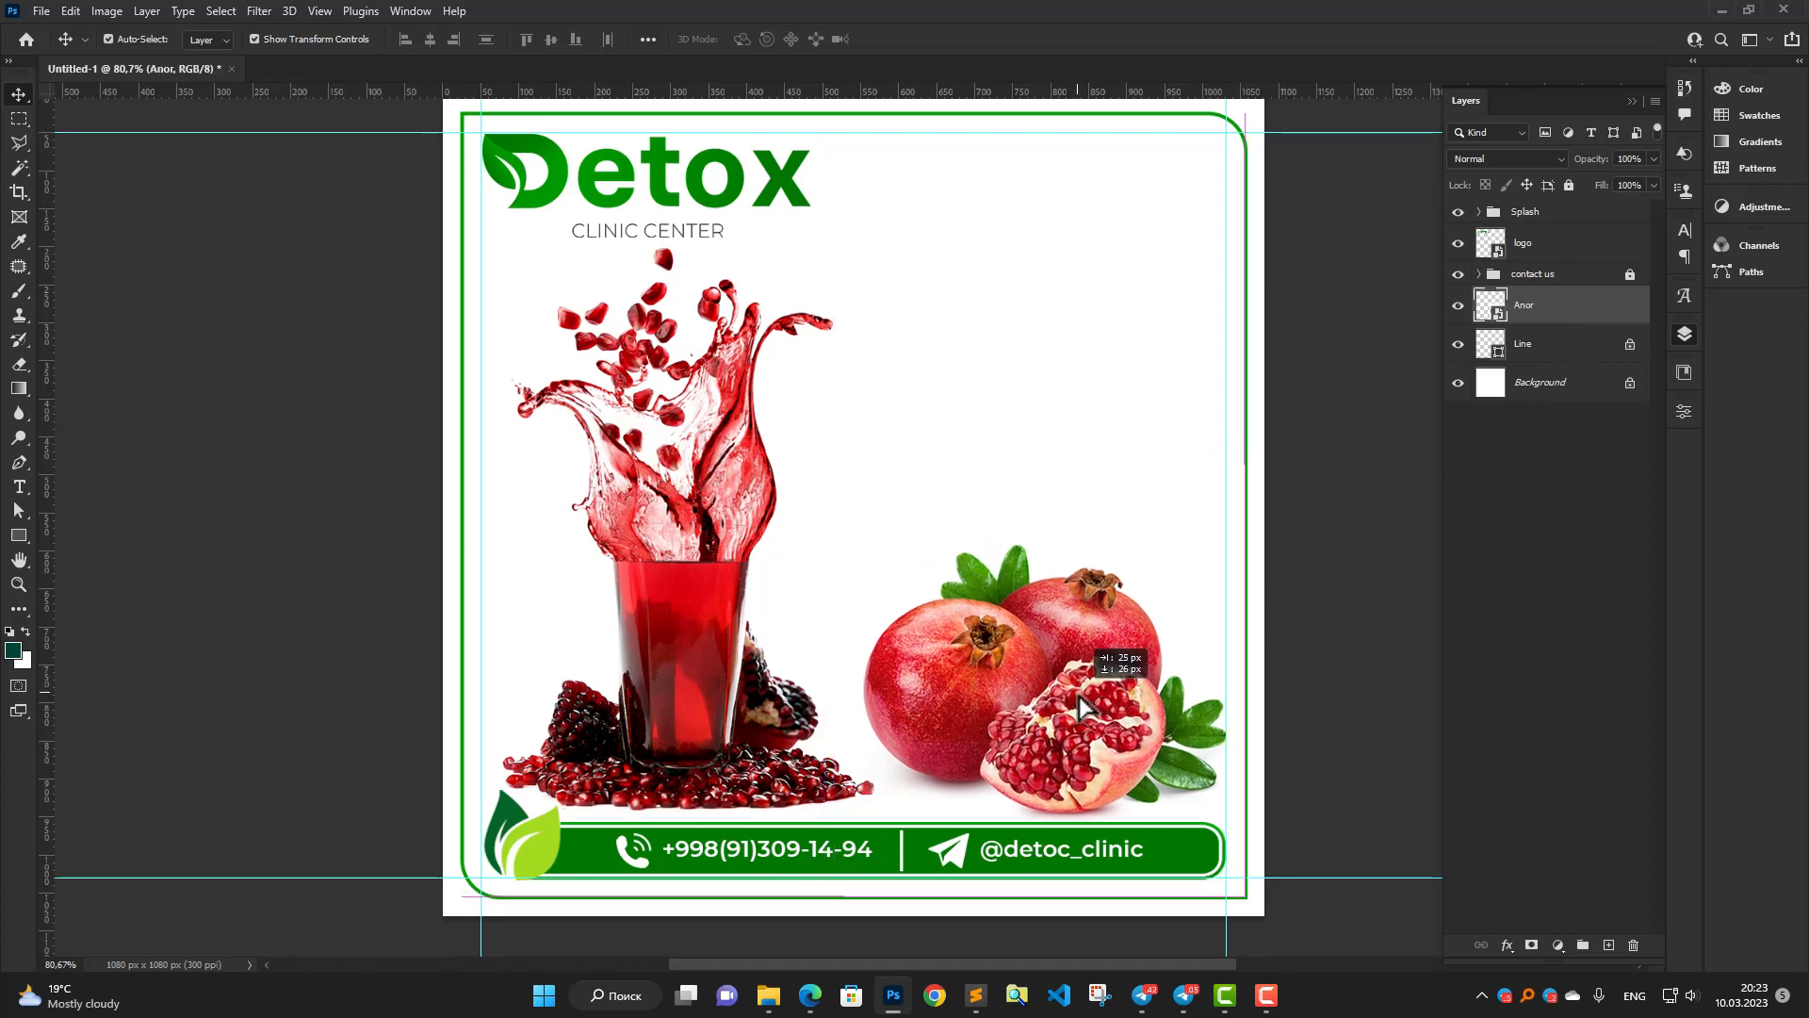
key(ctrl+bracketleft)
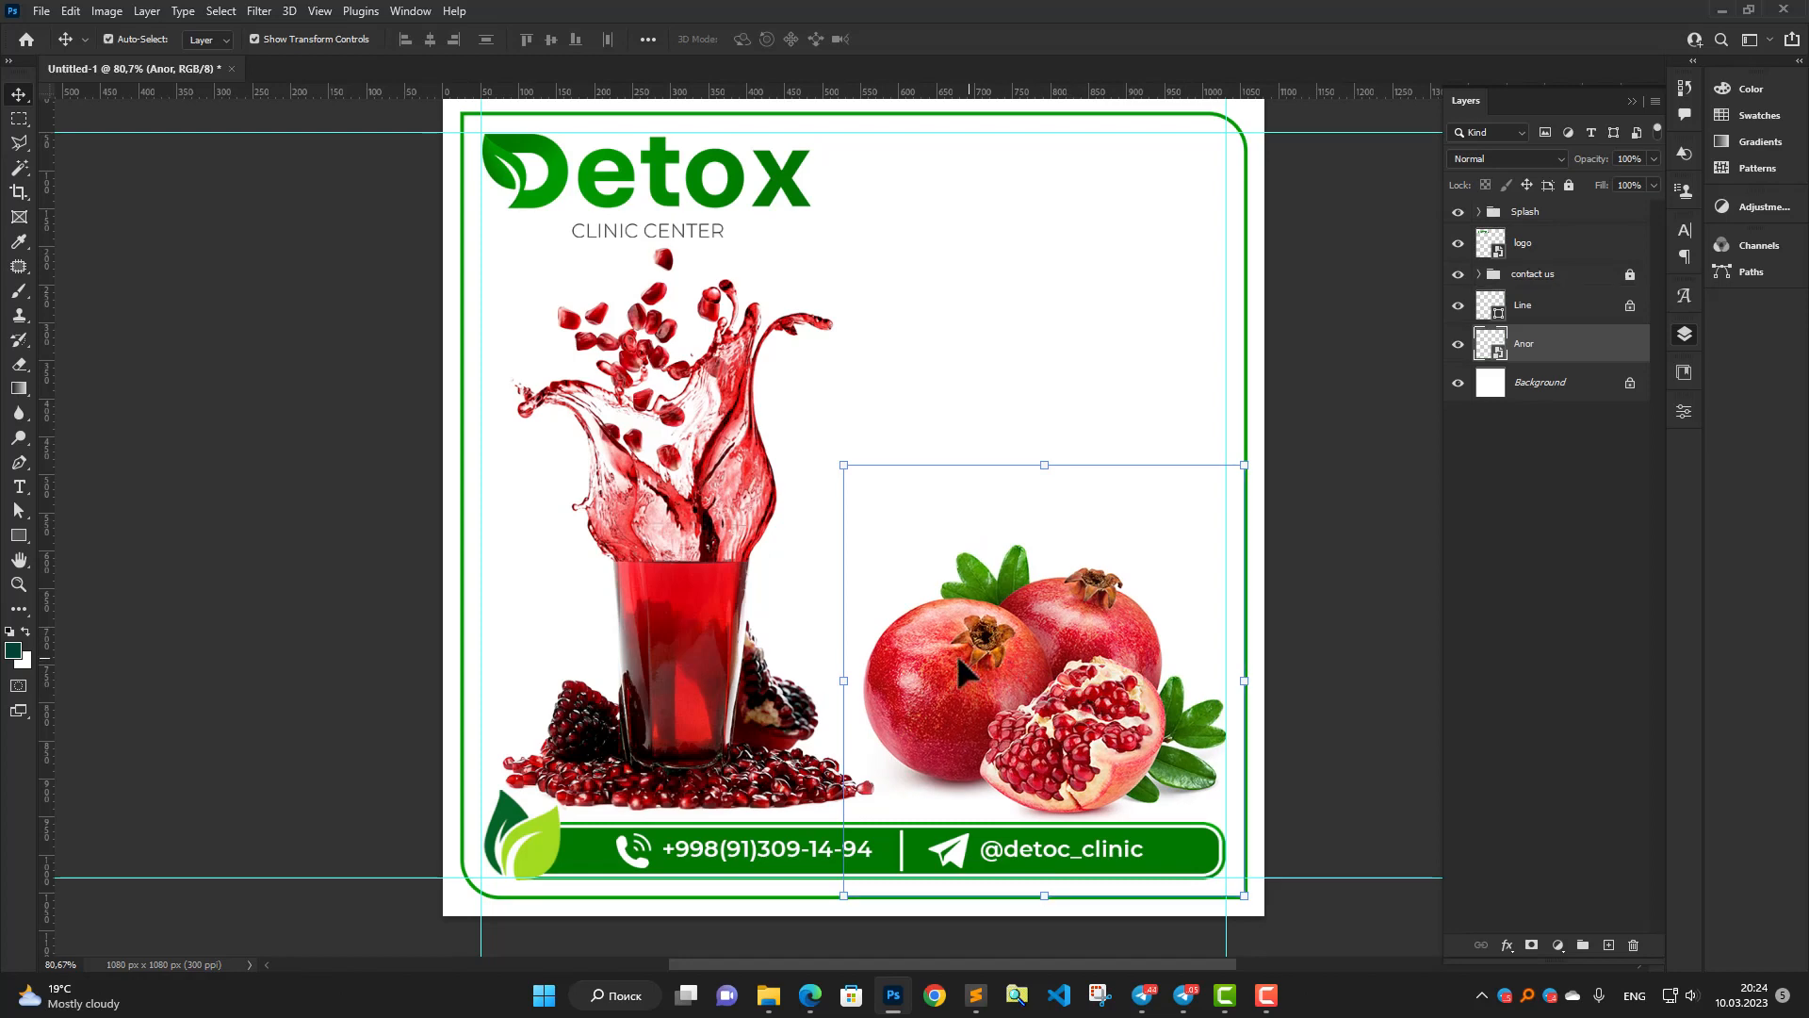
click(844, 465)
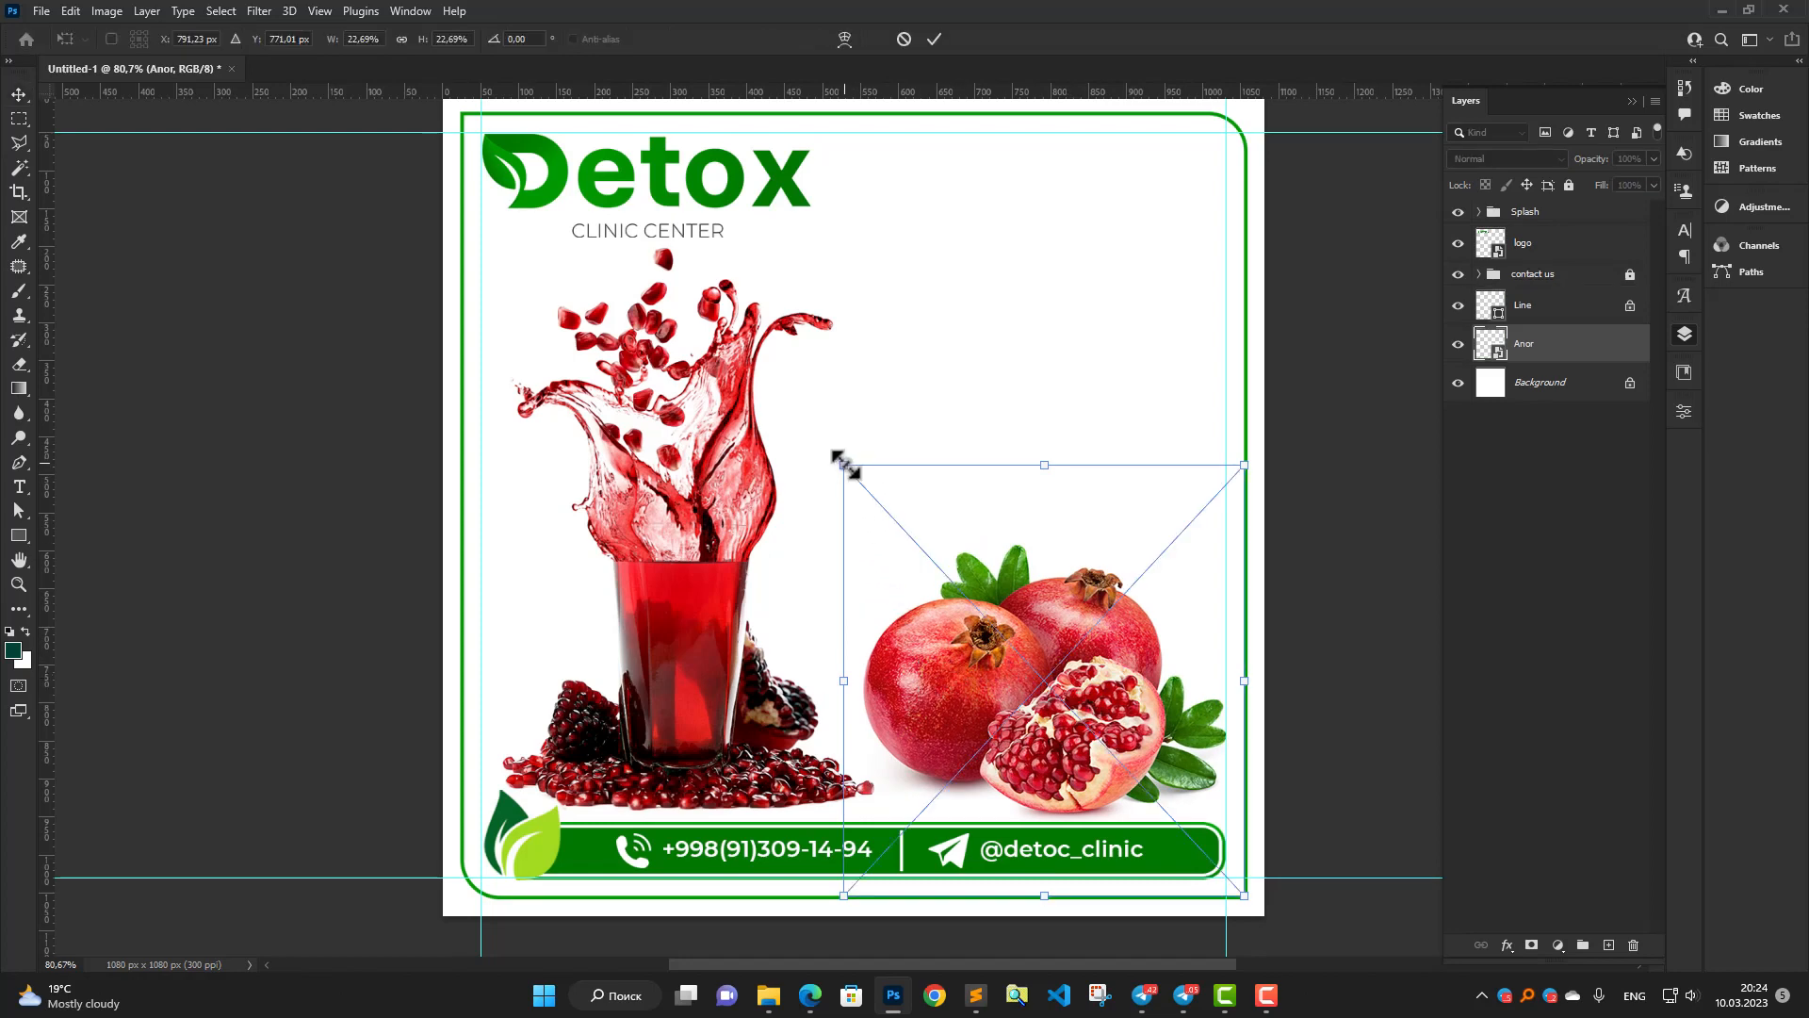
drag(844, 466, 759, 426)
click(934, 39)
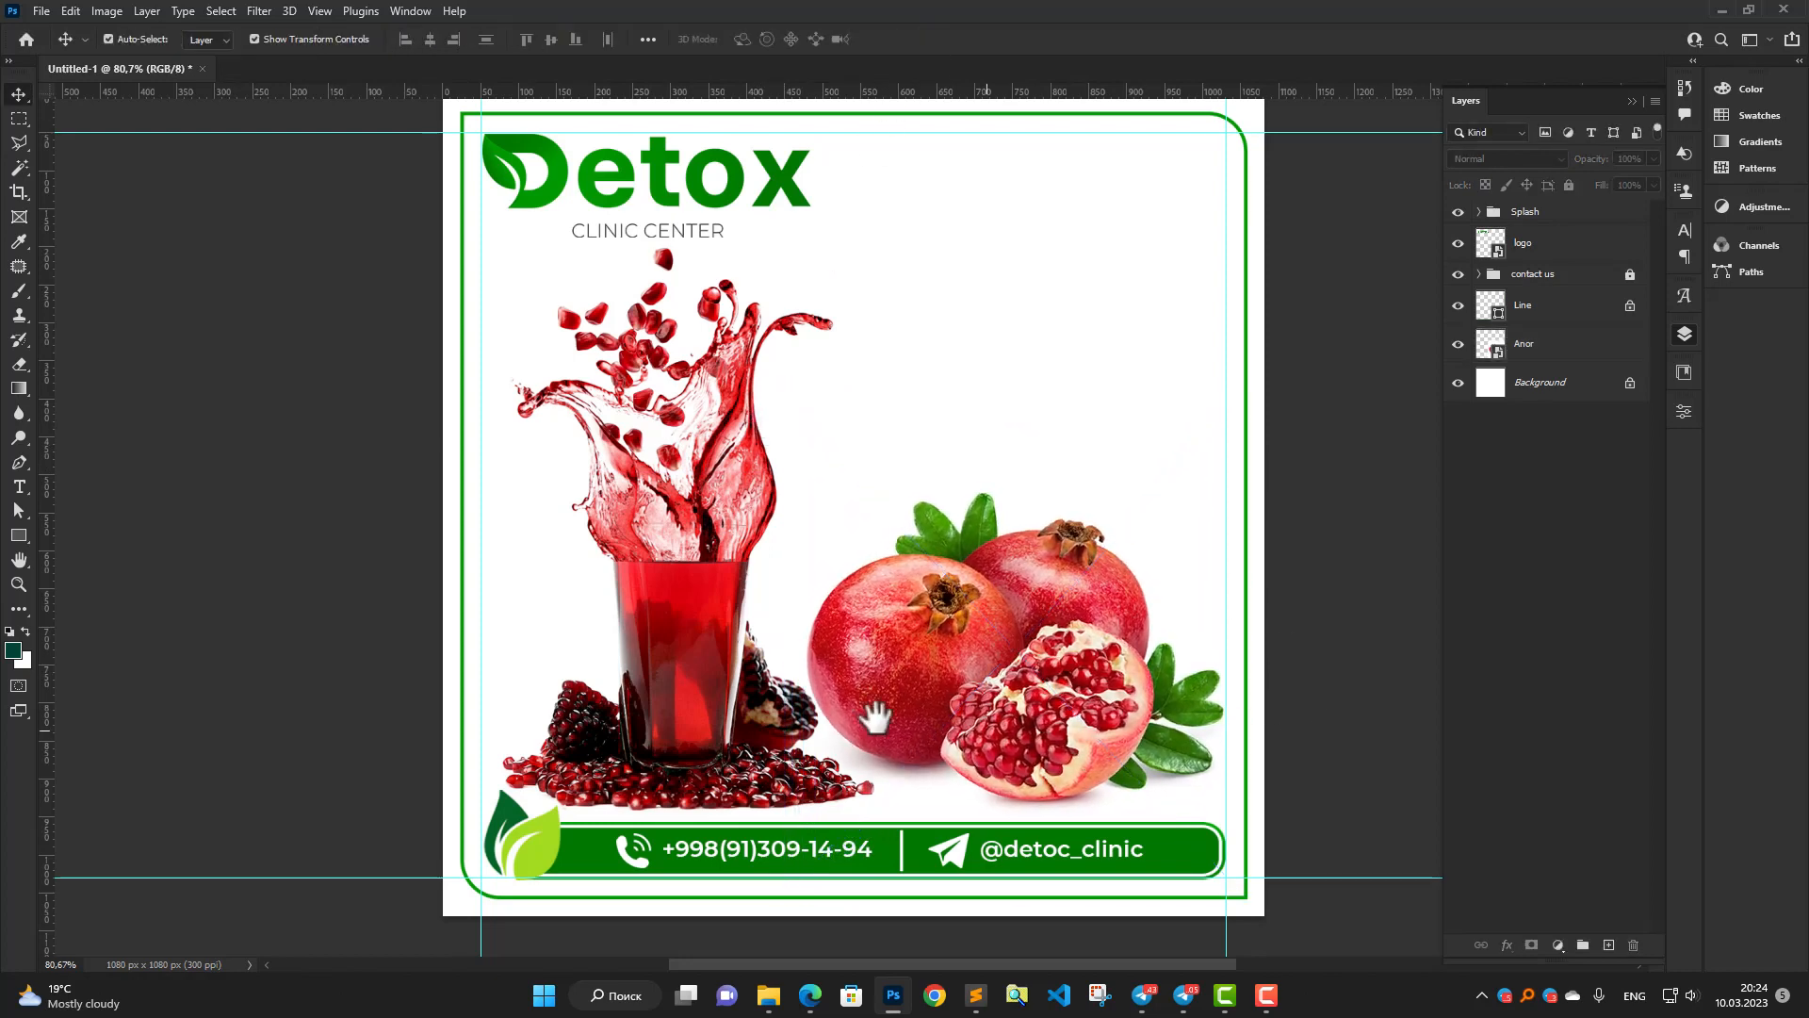
Rasterize the Anor layer and strengthen the pomegranates' contrast with Levels.
scroll(867, 720, up, 2)
click(1617, 351)
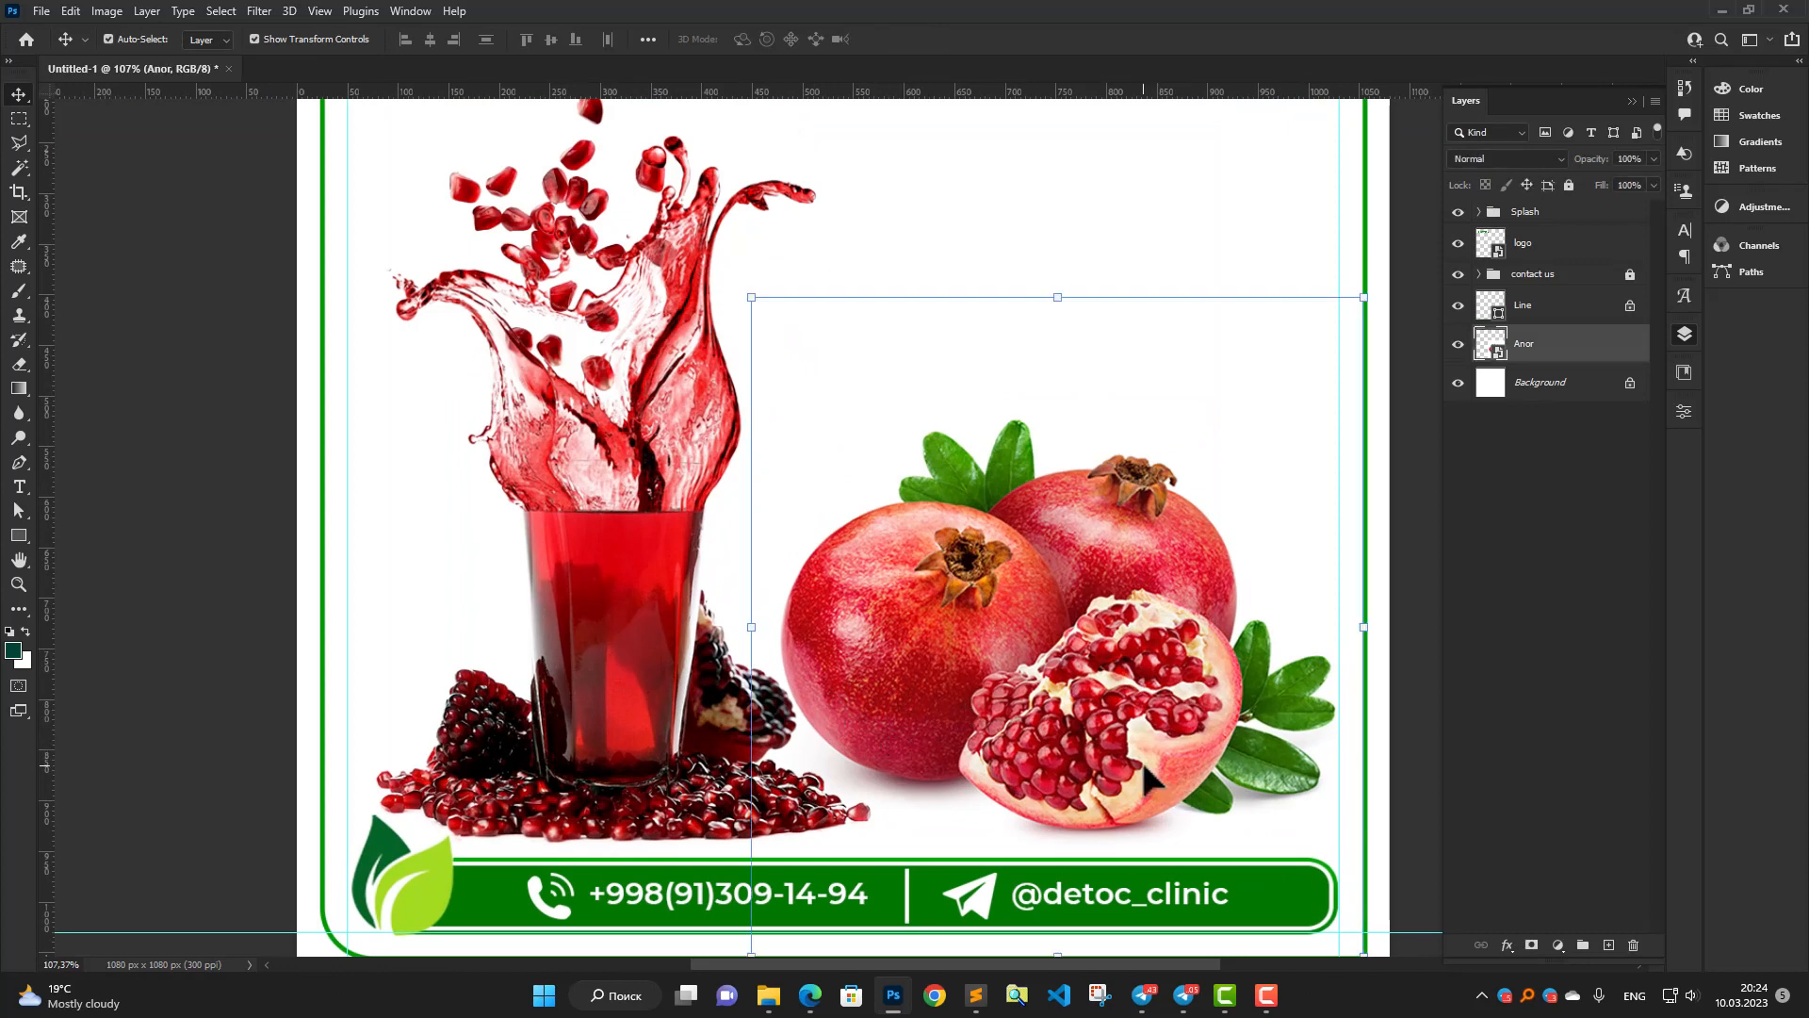
right_click(1555, 358)
click(1413, 505)
key(ctrl+l)
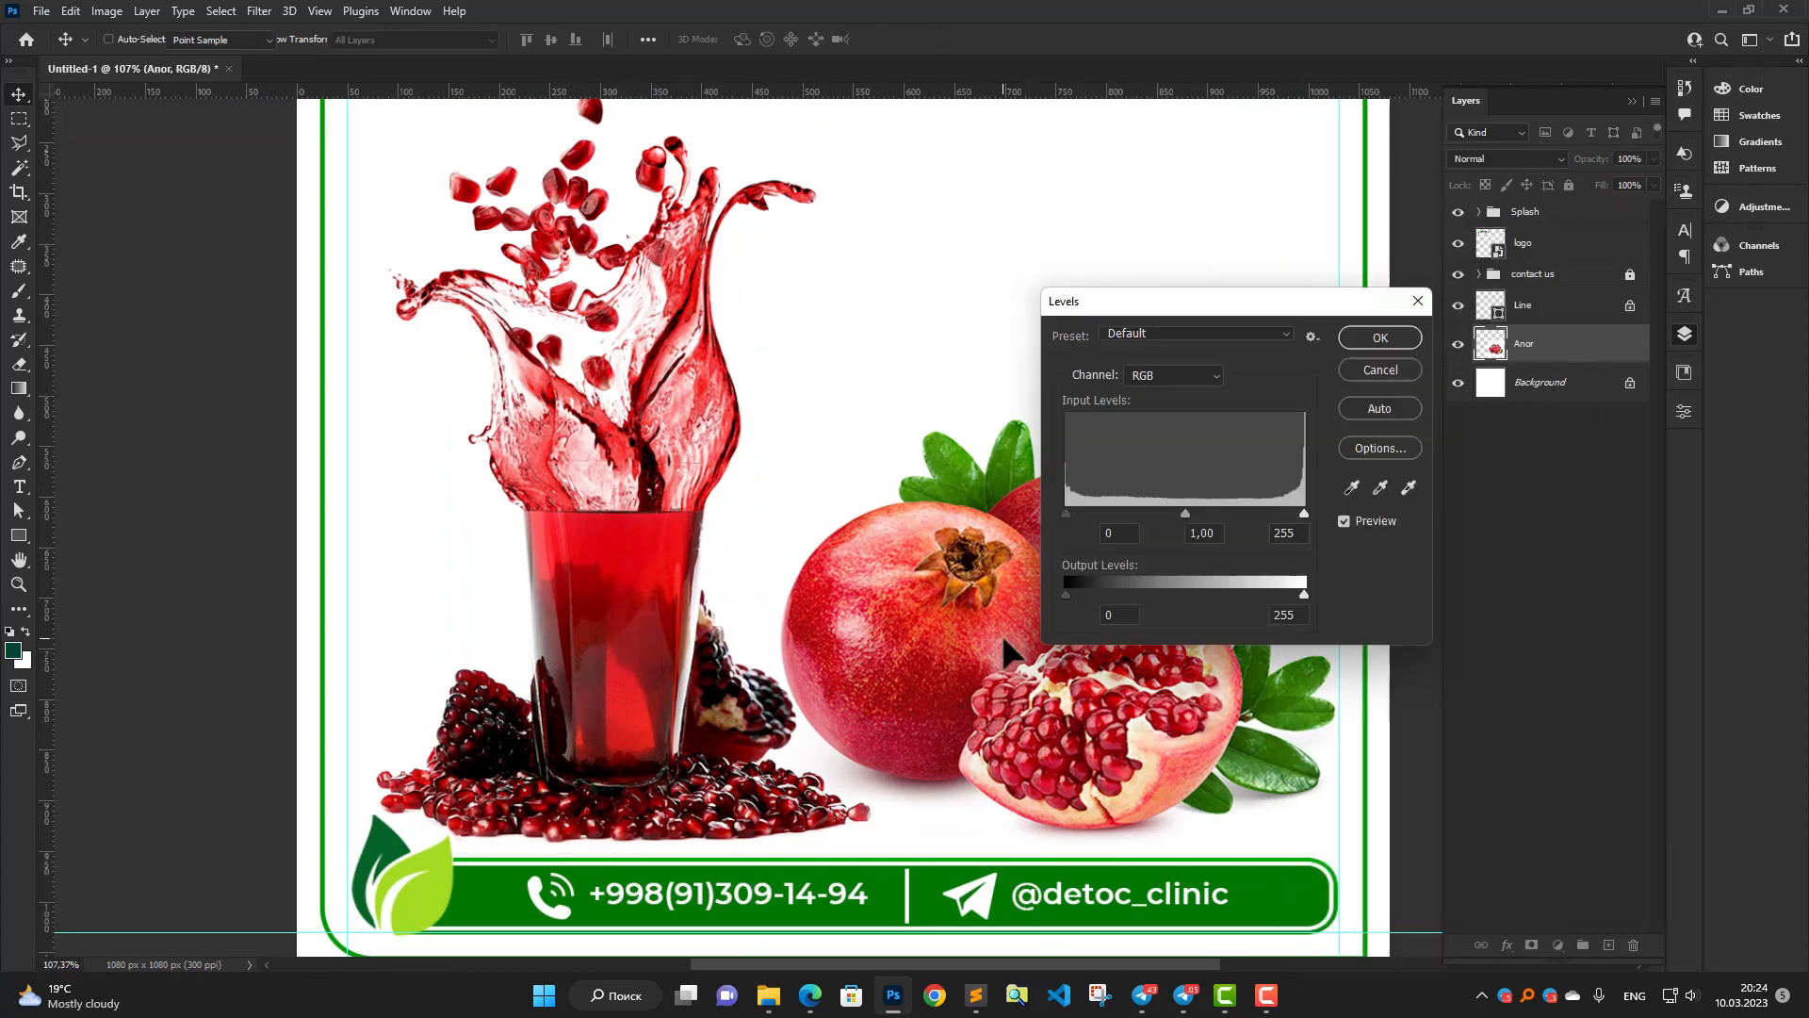
drag(1066, 513, 1298, 513)
click(1381, 338)
key(v)
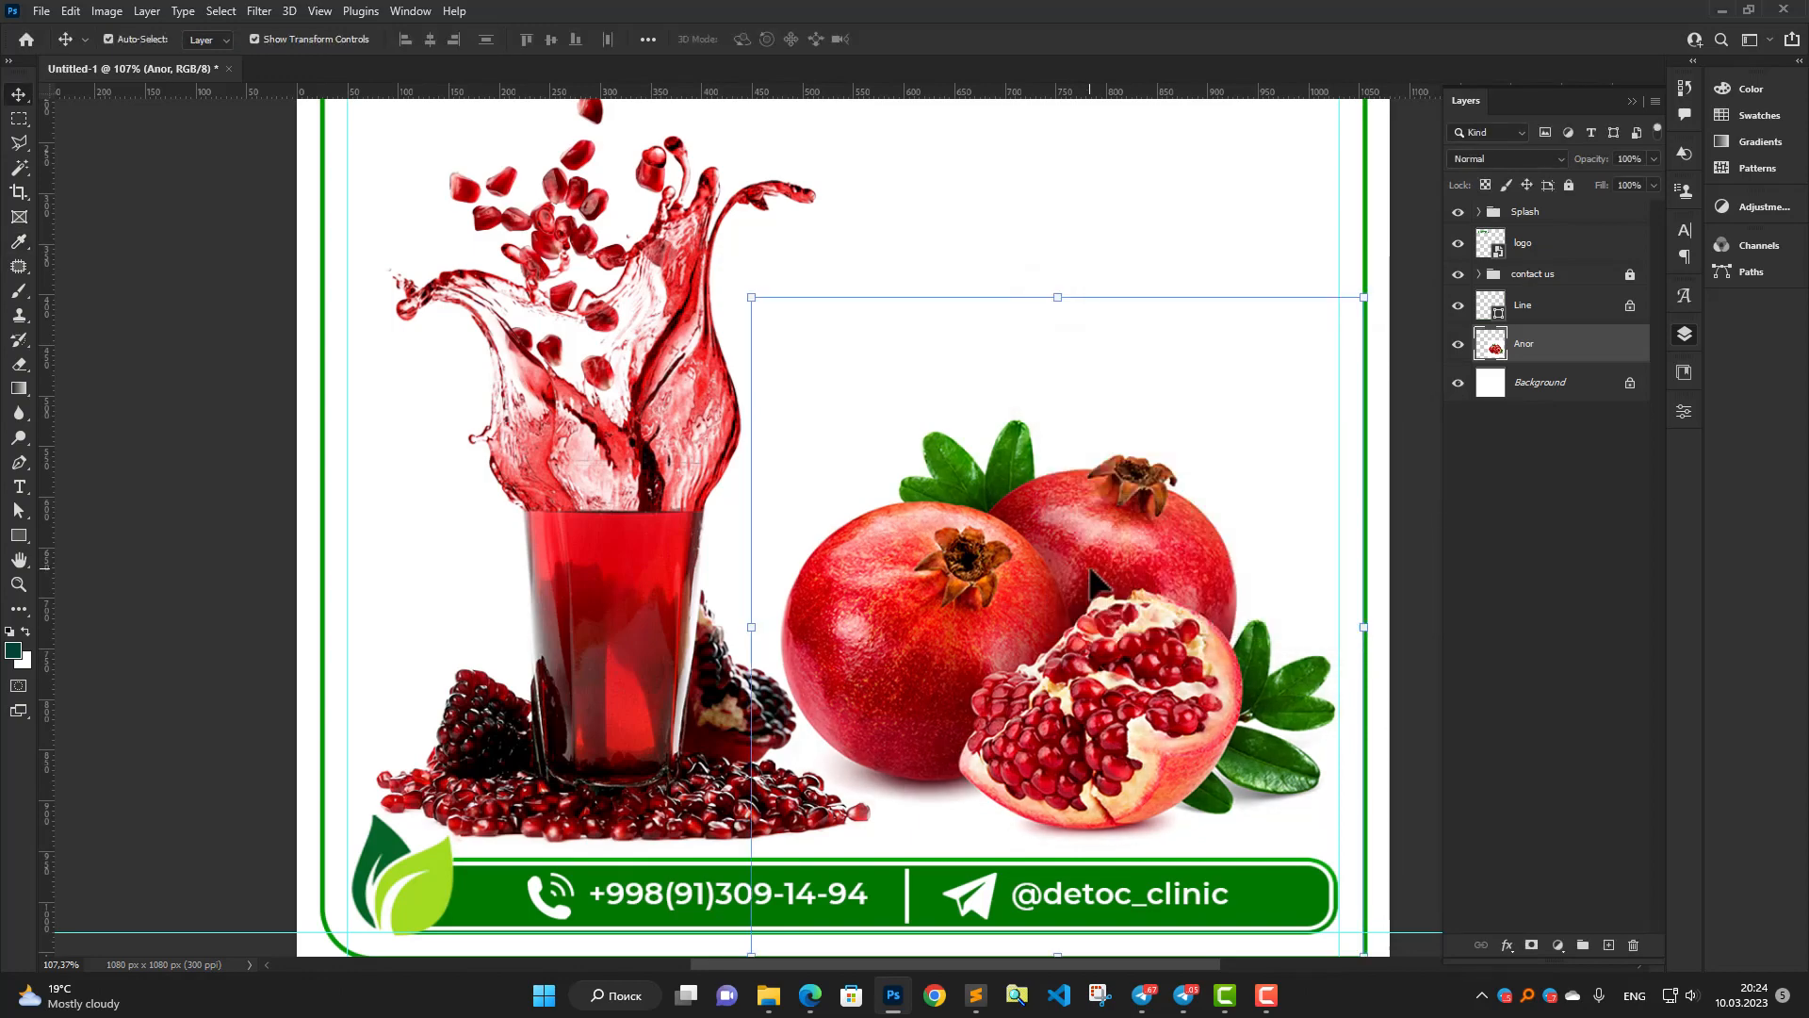
Place the pngegg (2) leaf image in the poster, centre it, and scale it down slightly to fit within the green frame.
scroll(606, 537, down, 5)
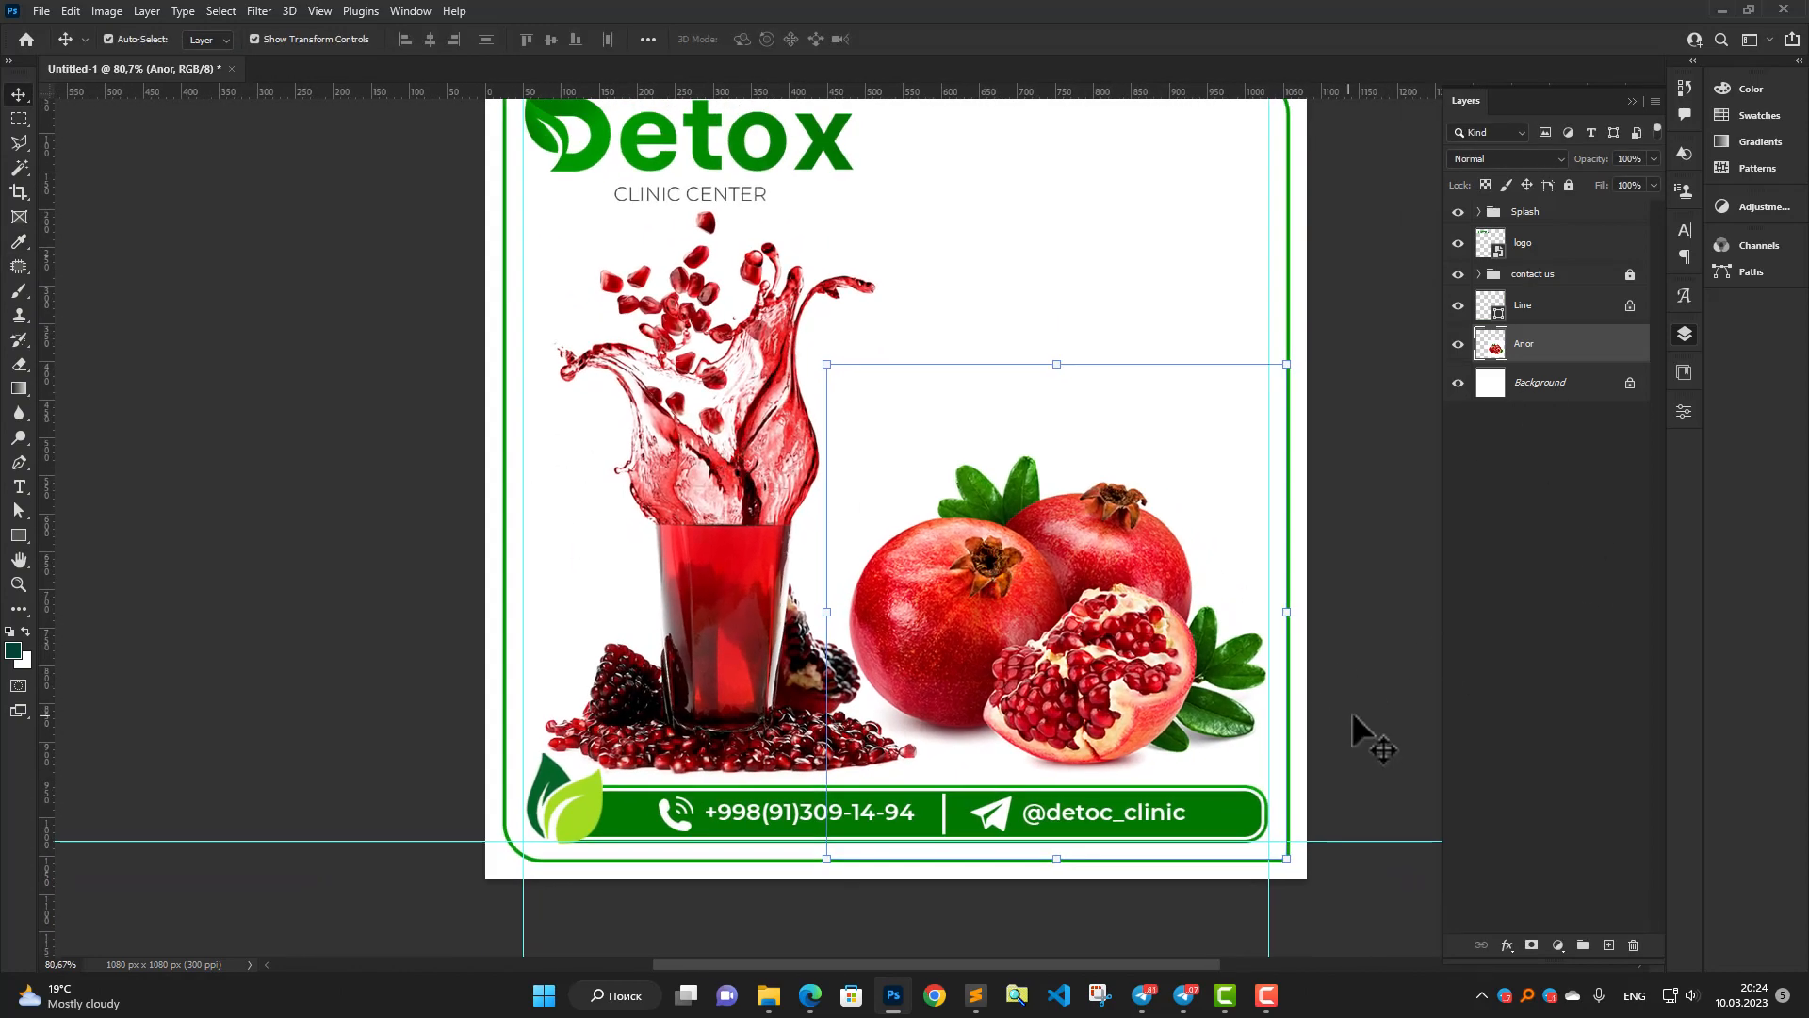
click(1351, 710)
drag(761, 623, 942, 598)
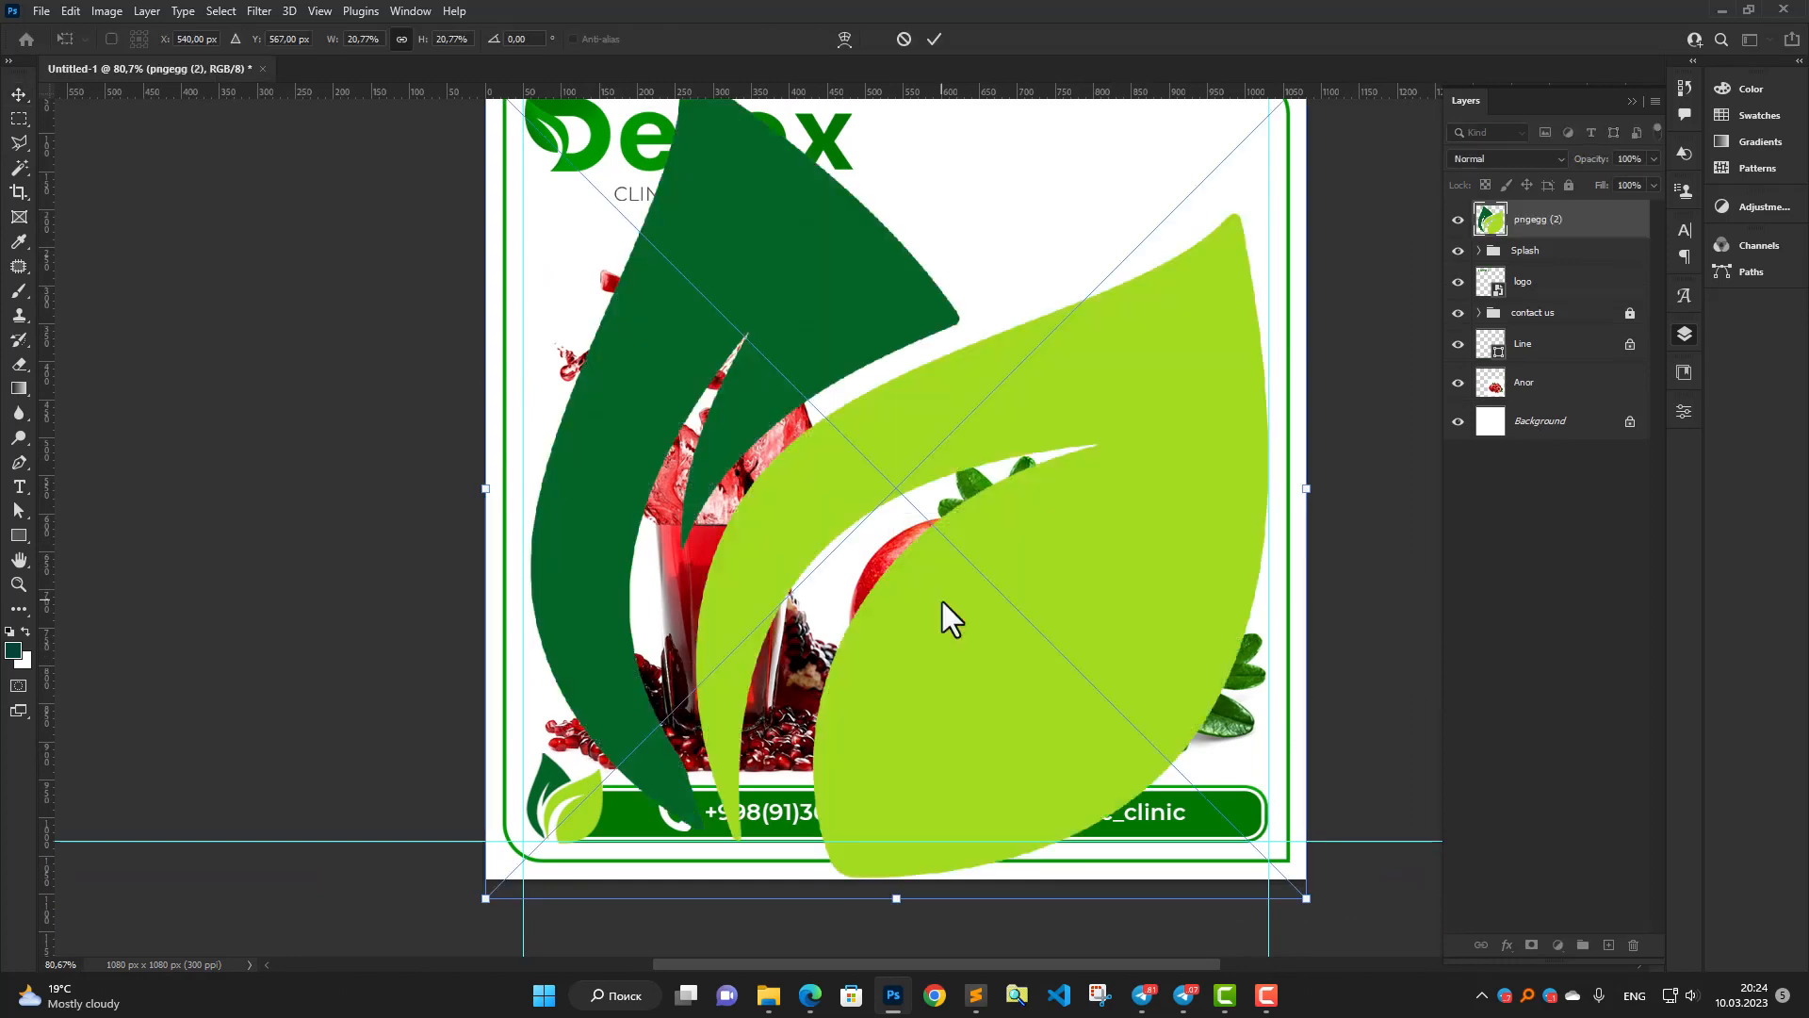
scroll(942, 601, down, 1)
drag(983, 661, 985, 644)
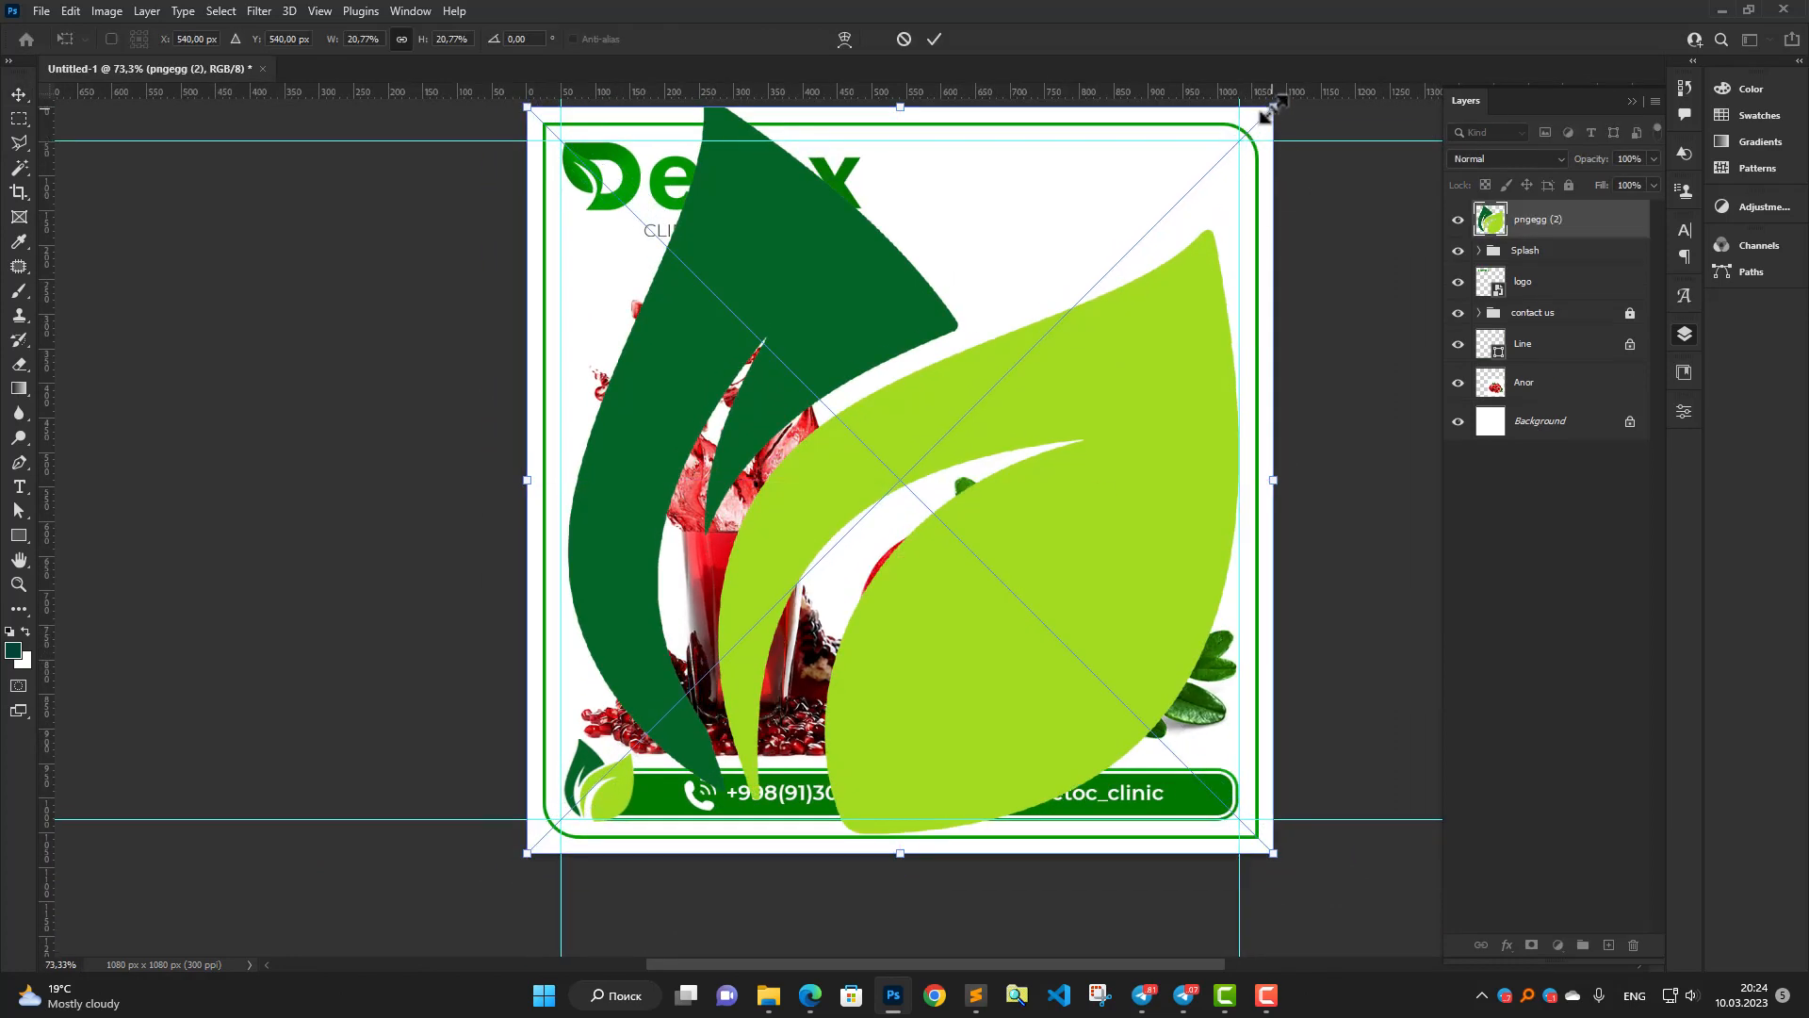
drag(1273, 107, 1256, 127)
key(Return)
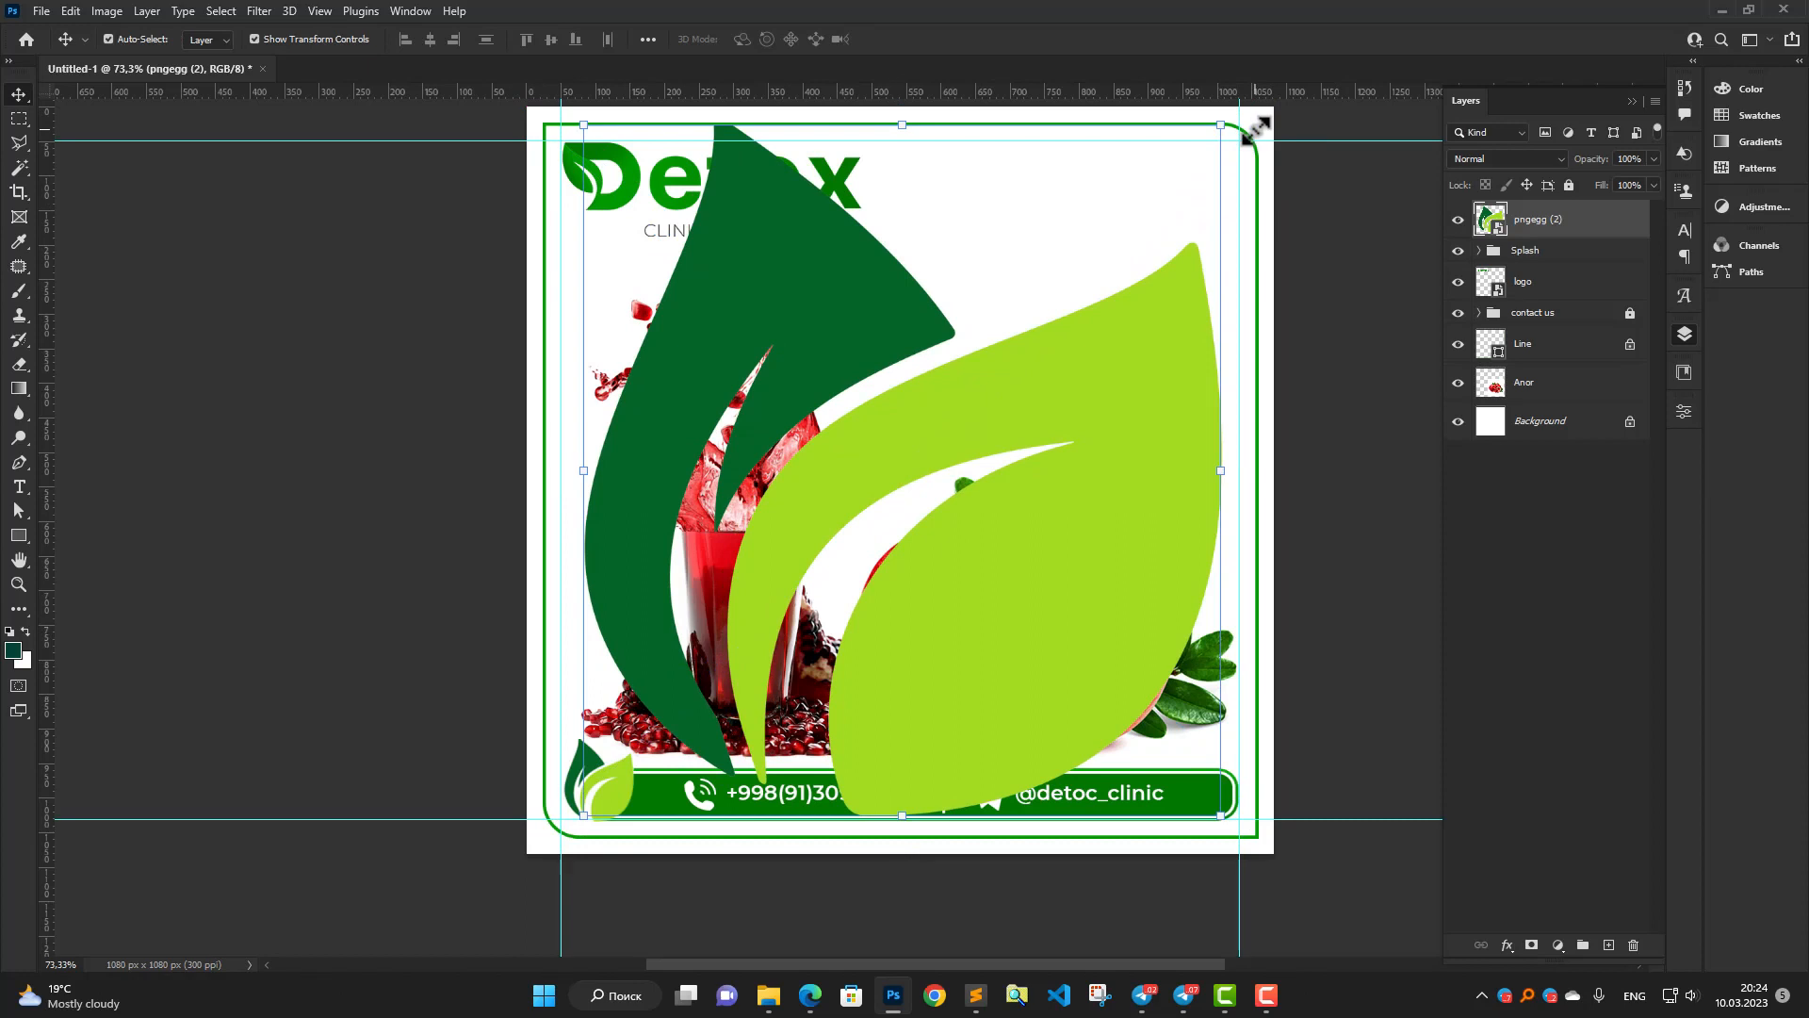
Move the pngegg (2) leaf layer beneath the Line layer and directly above the Anor layer.
key(ctrl+bracketleft)
key(ctrl+bracketleft)
key(ctrl+bracketleft)
key(ctrl+bracketleft)
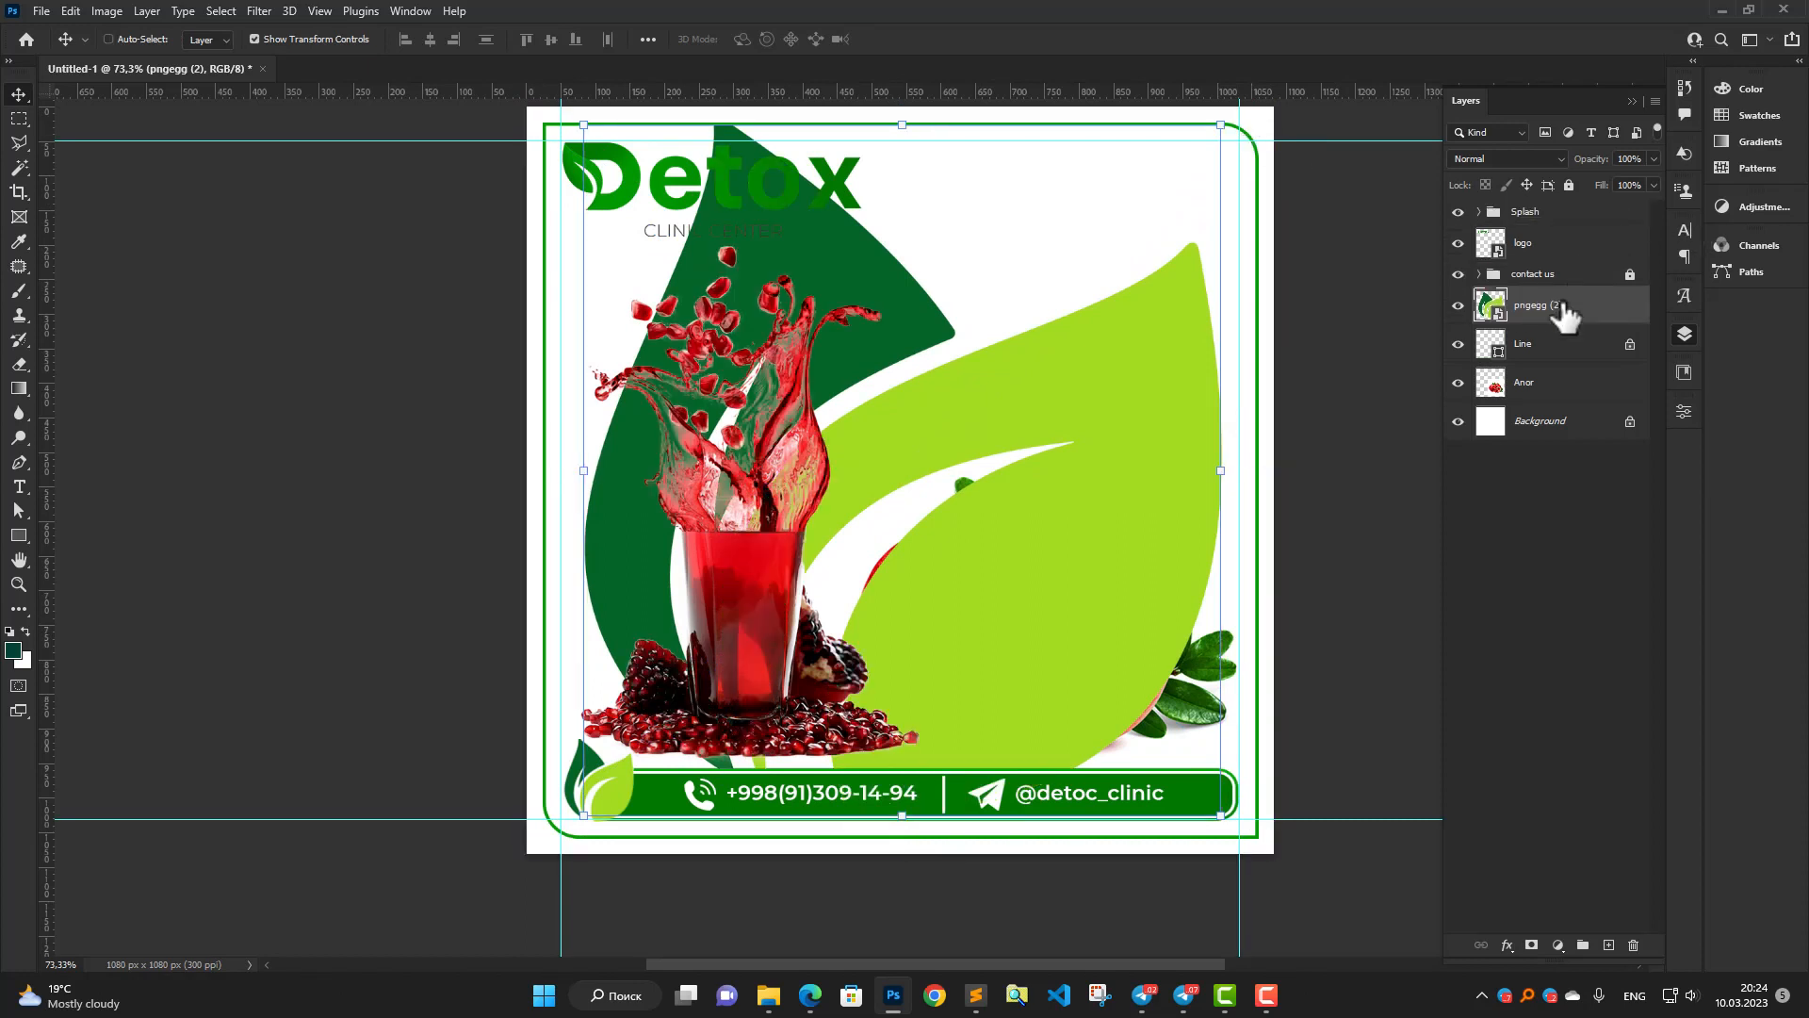
key(ctrl+bracketleft)
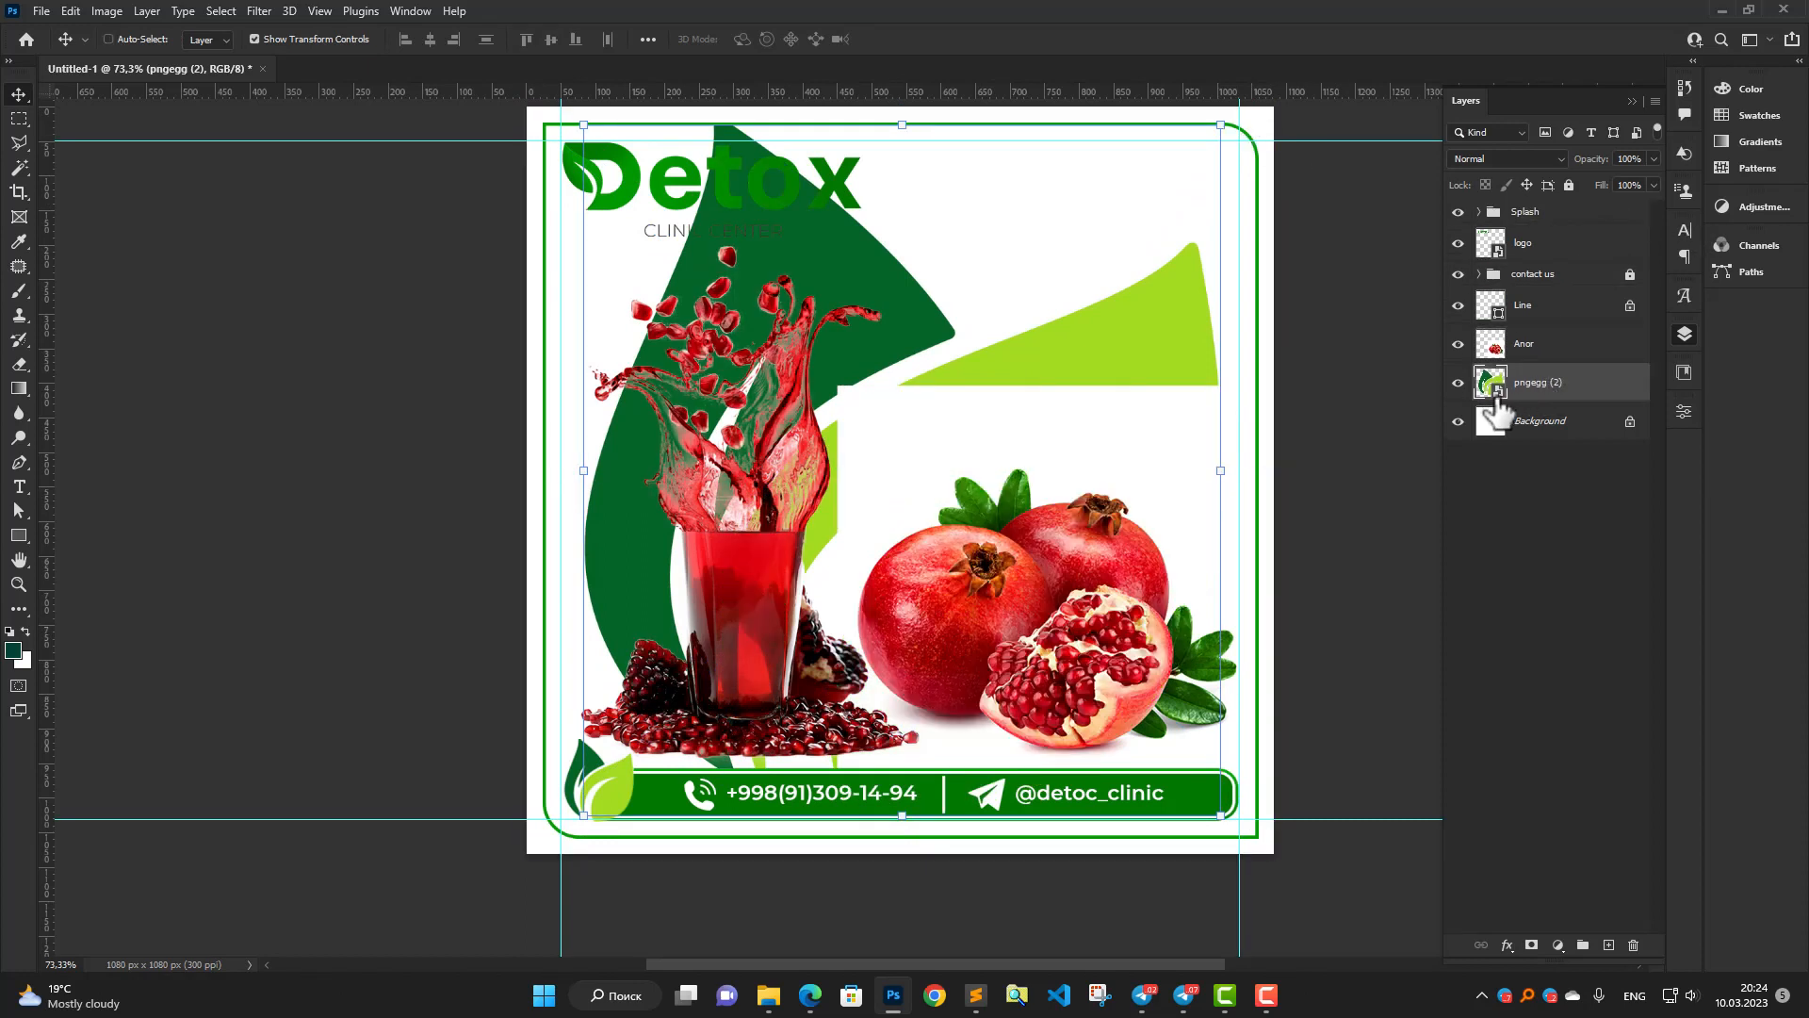
key(ctrl+bracketright)
key(ctrl+bracketleft)
key(ctrl+bracketright)
Set the large leaf layer to Normal blend mode with 14% opacity.
click(1519, 156)
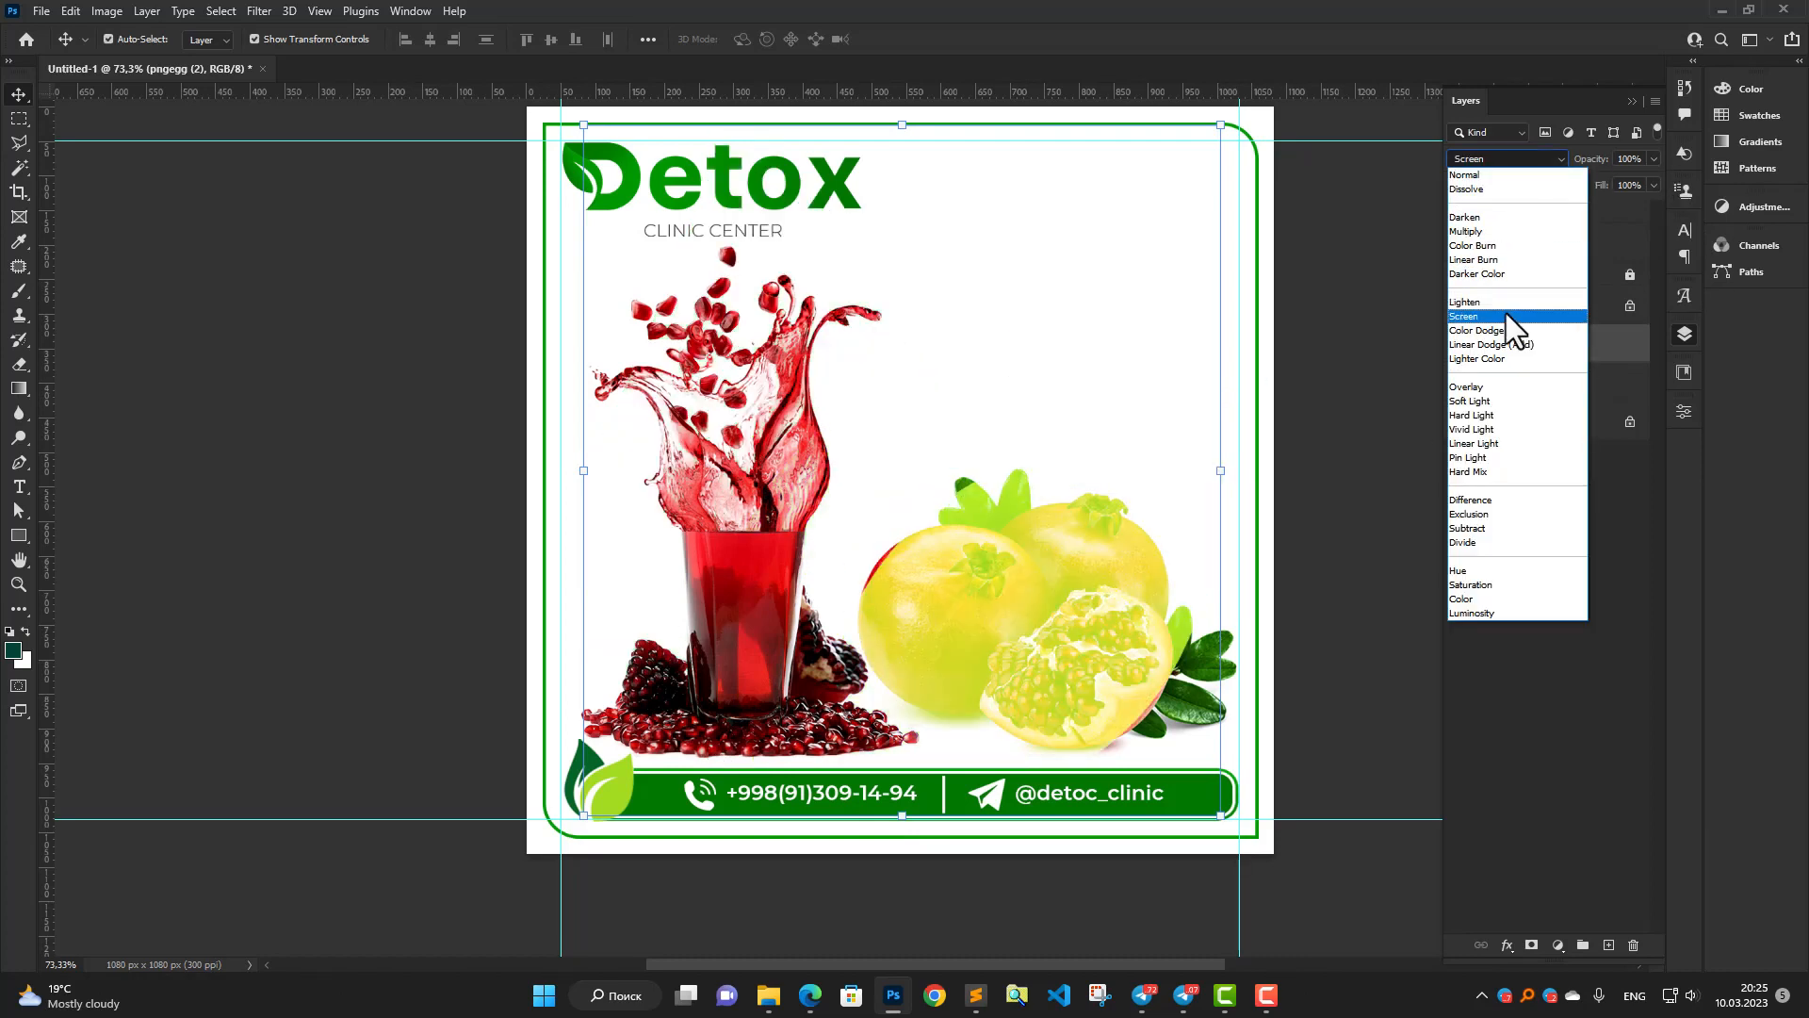
click(1487, 177)
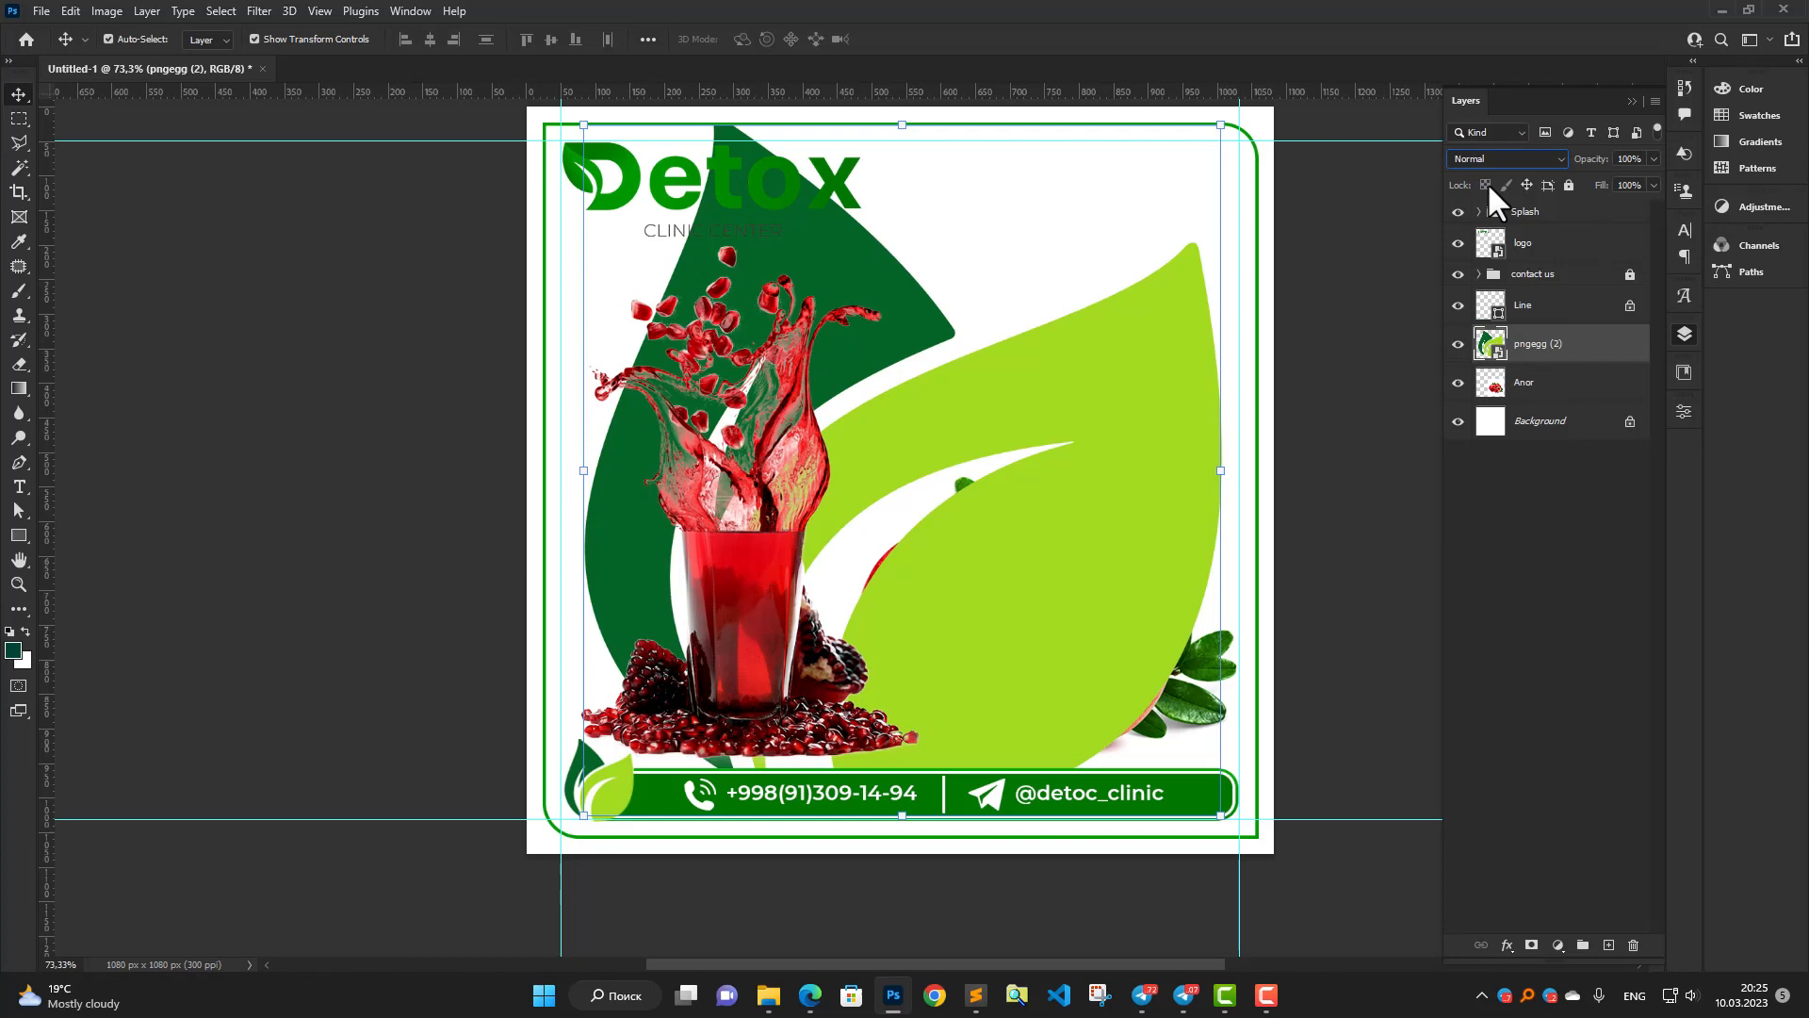
click(1654, 158)
drag(1576, 179, 1578, 177)
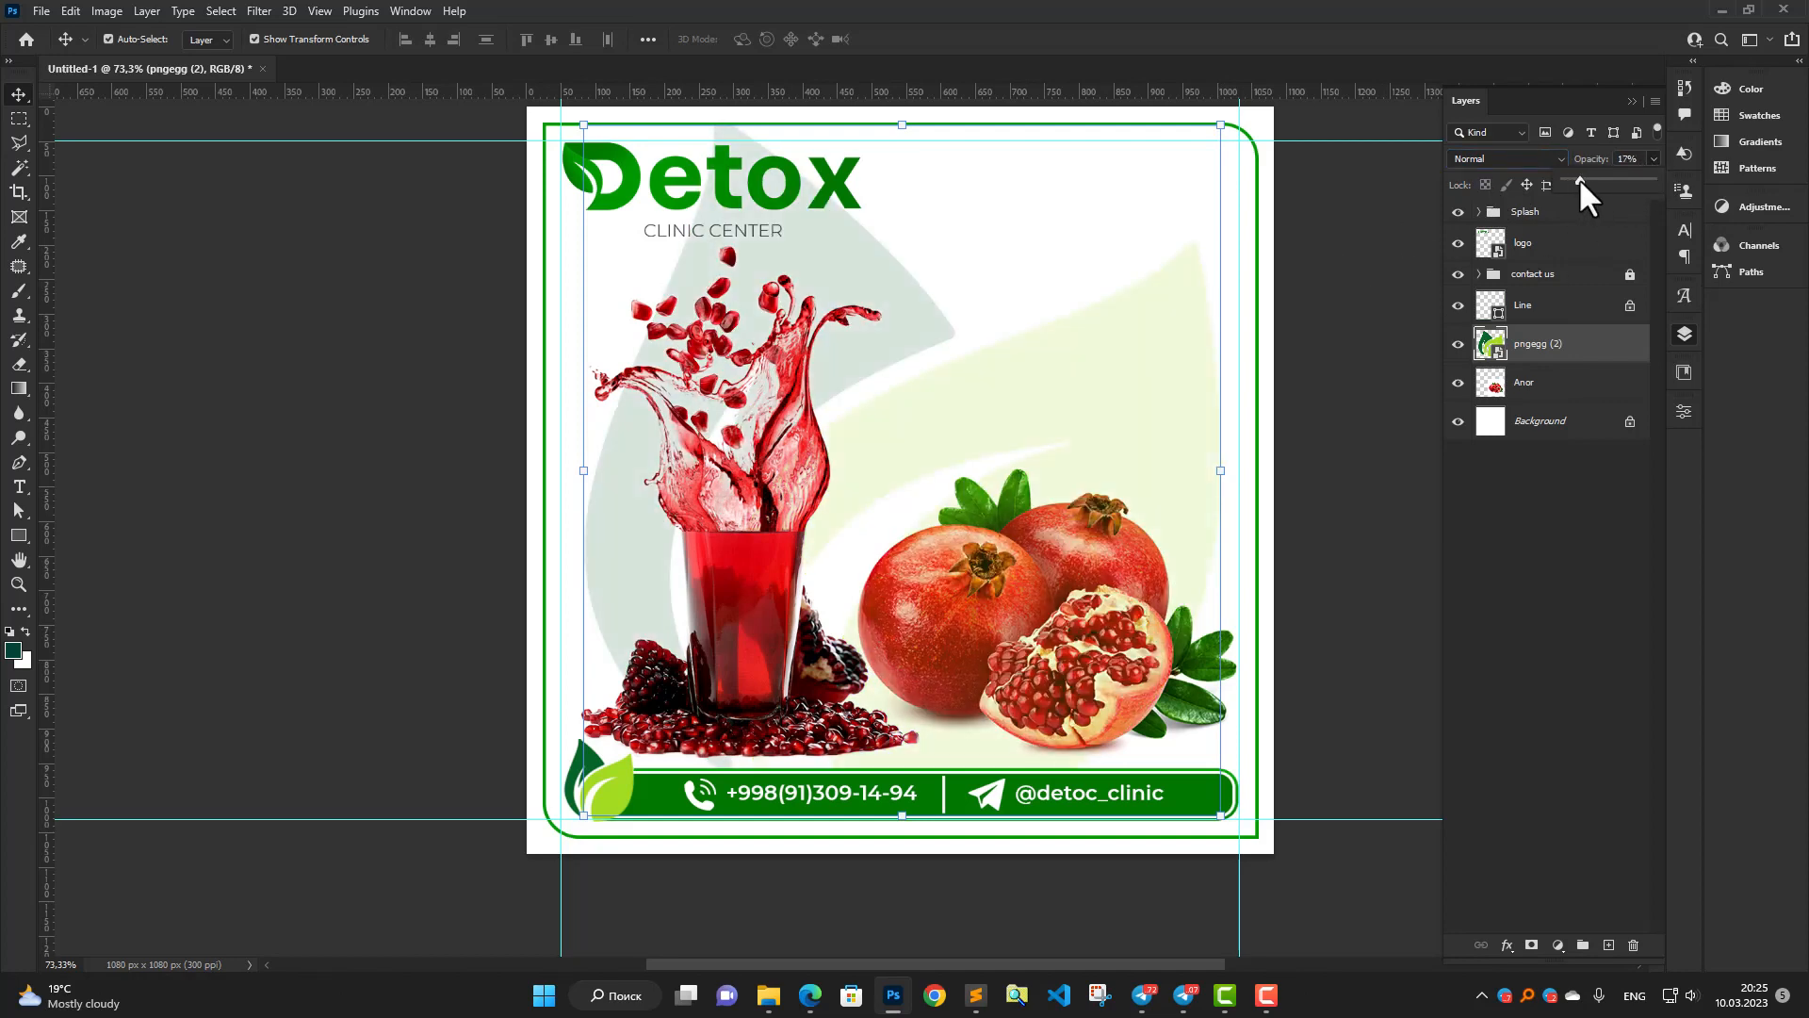
Rename the large leaf layer "leaf" and rasterize it.
click(1559, 353)
double_click(1555, 345)
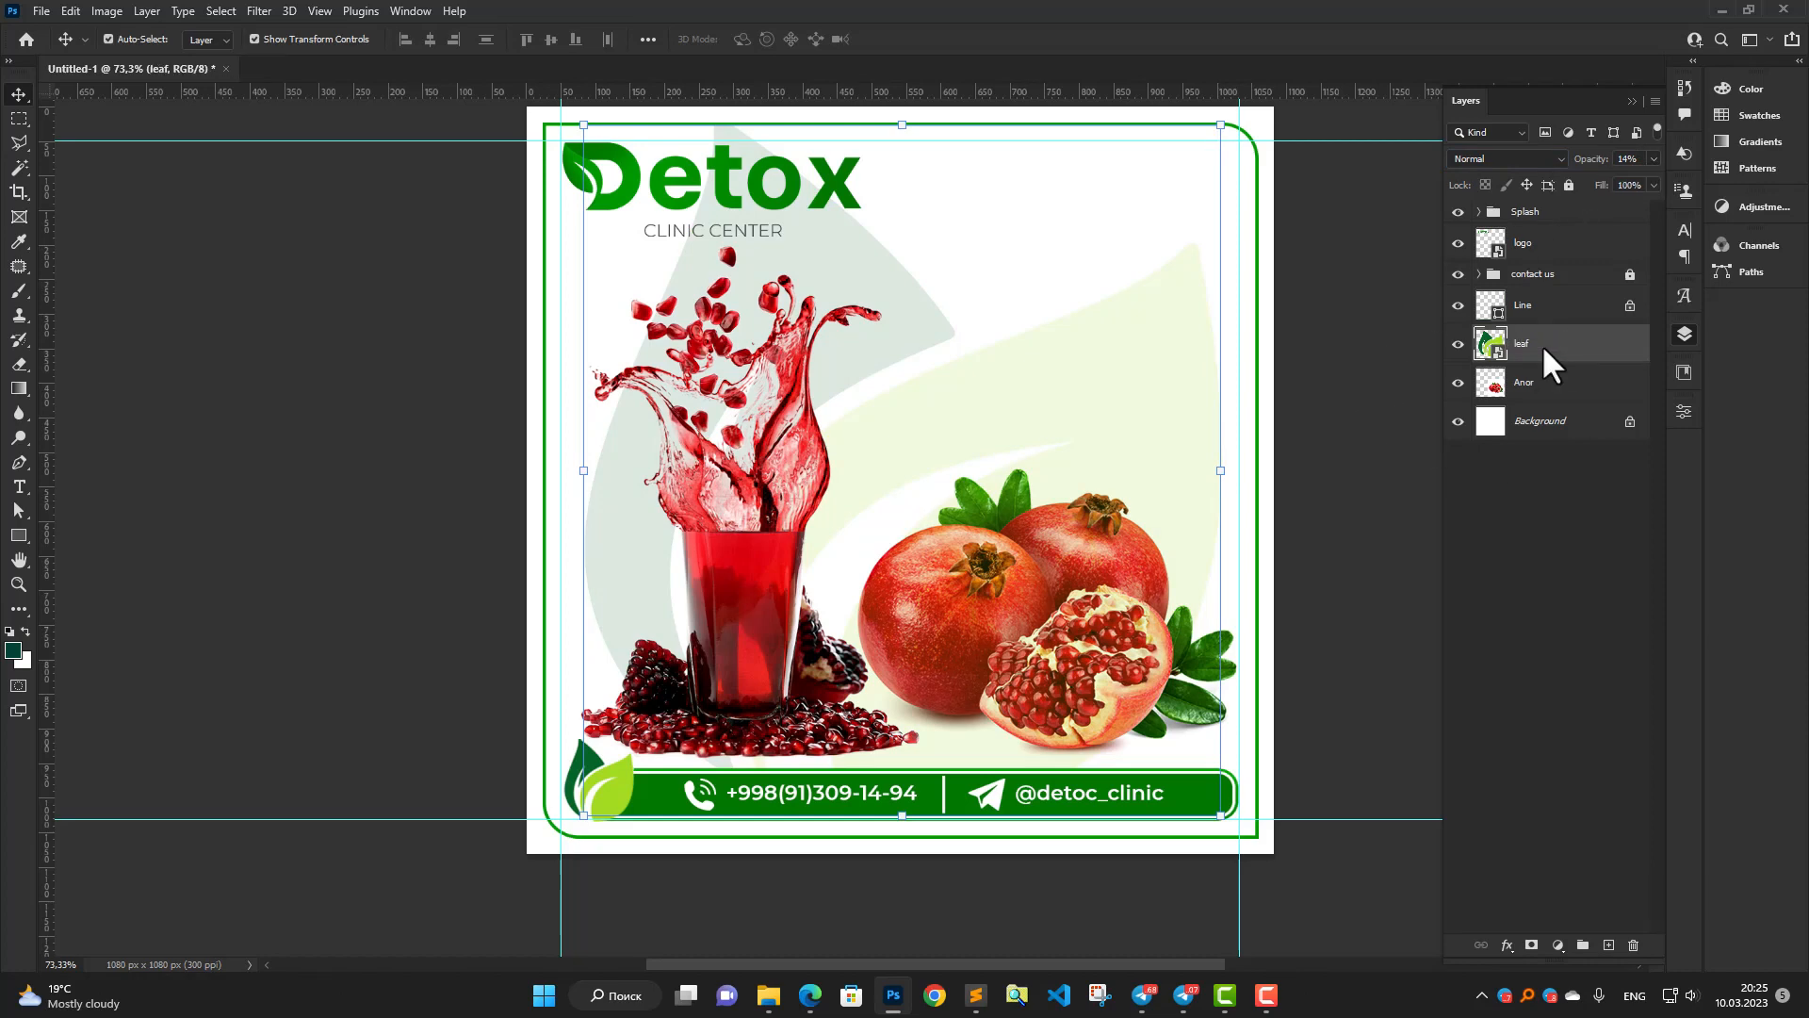
right_click(1541, 343)
click(1619, 496)
Shift the faded leaf artwork slightly to the left behind the glass.
scroll(839, 586, up, 1)
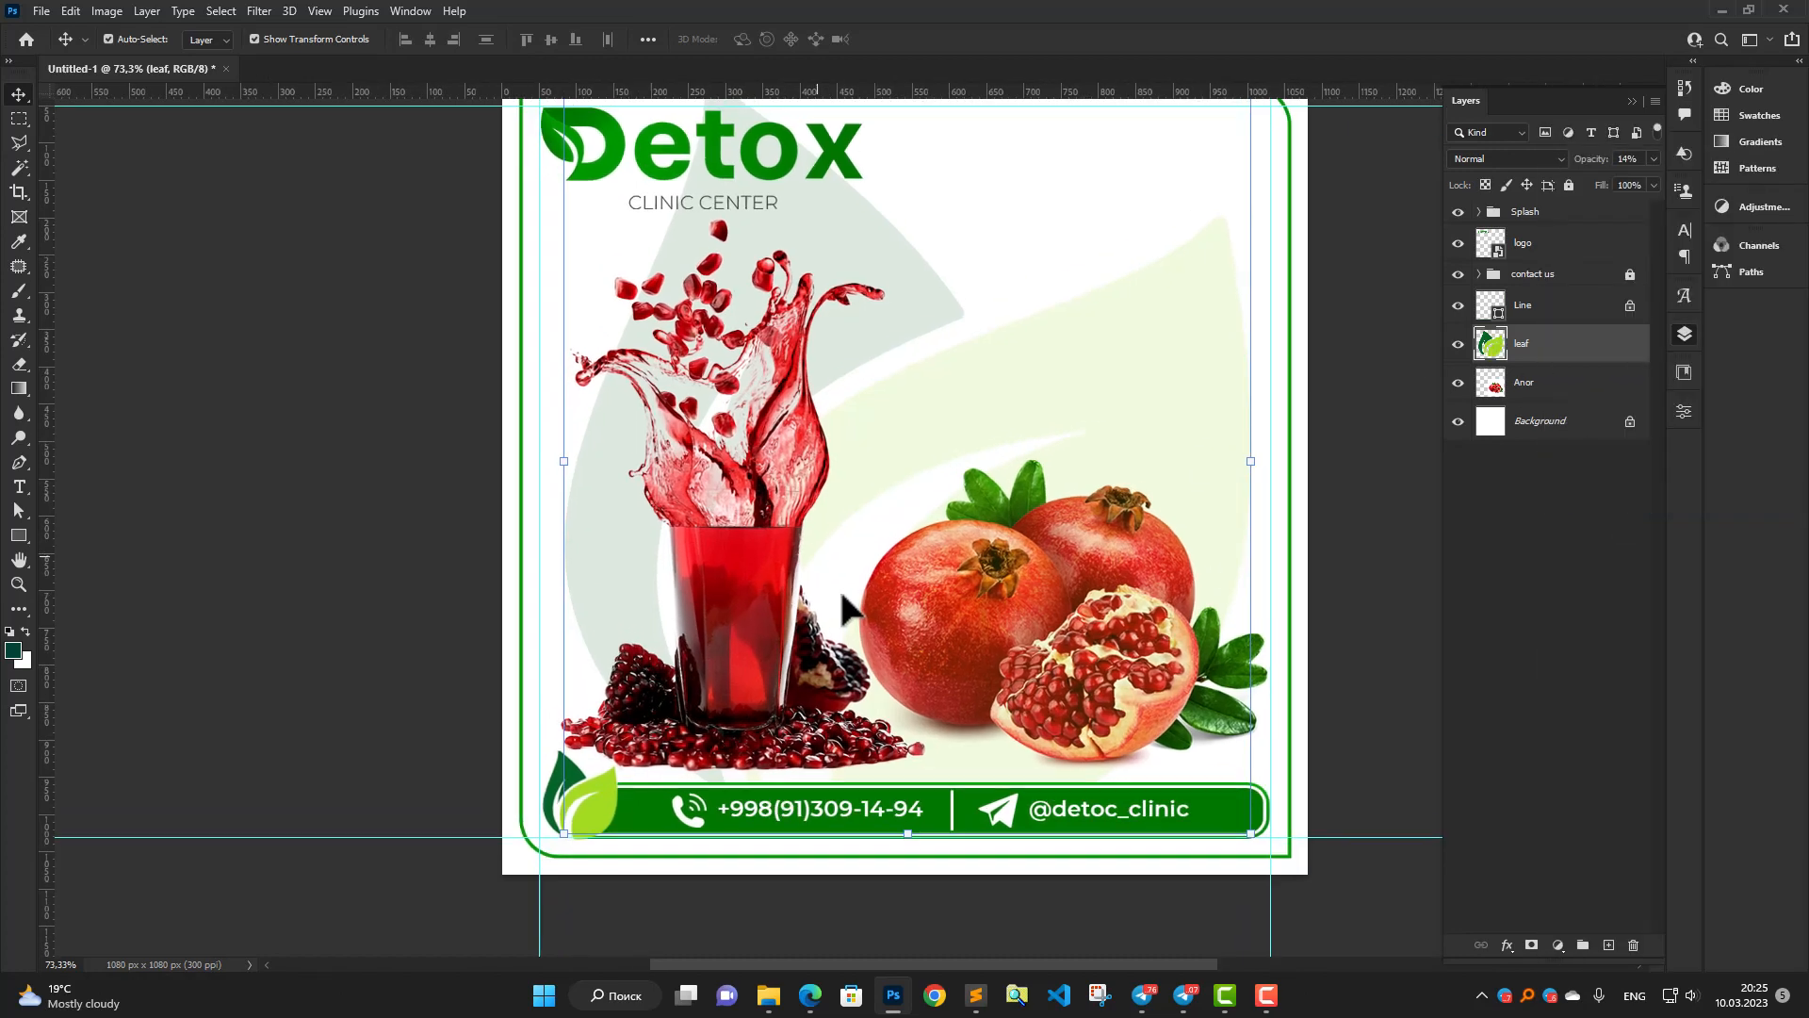
scroll(875, 566, up, 2)
scroll(874, 516, down, 1)
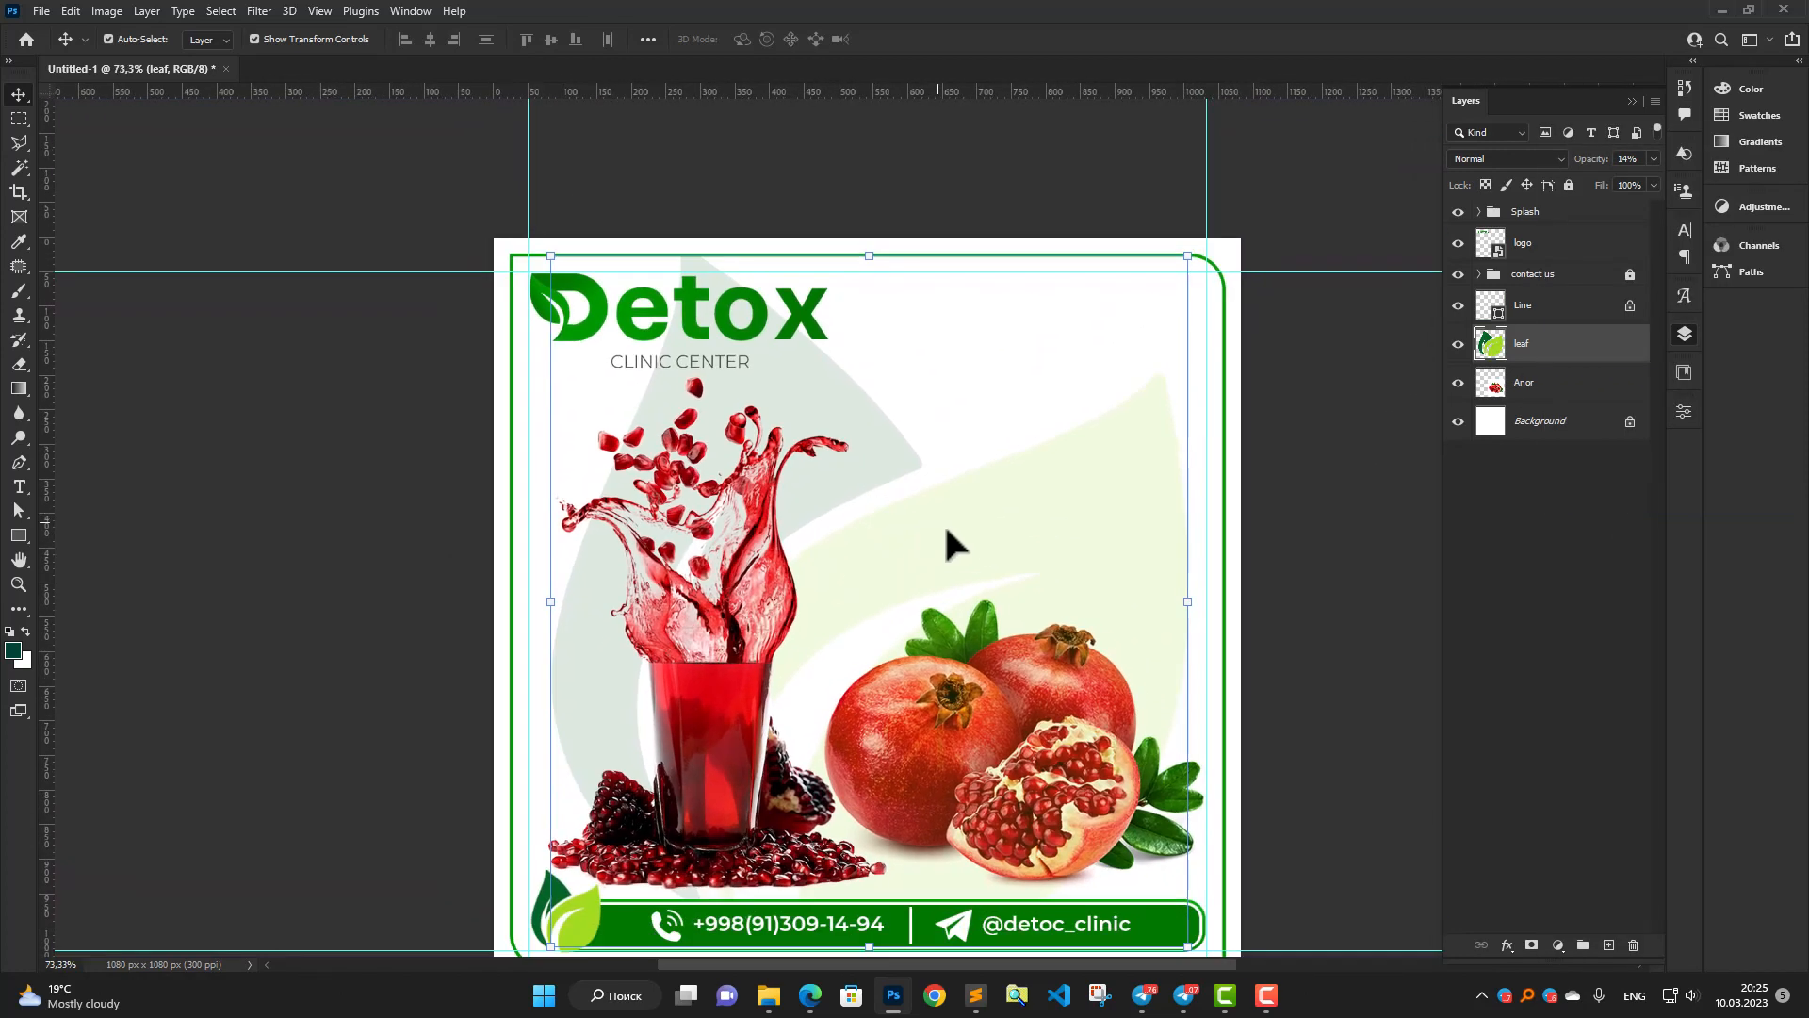
drag(945, 542, 933, 542)
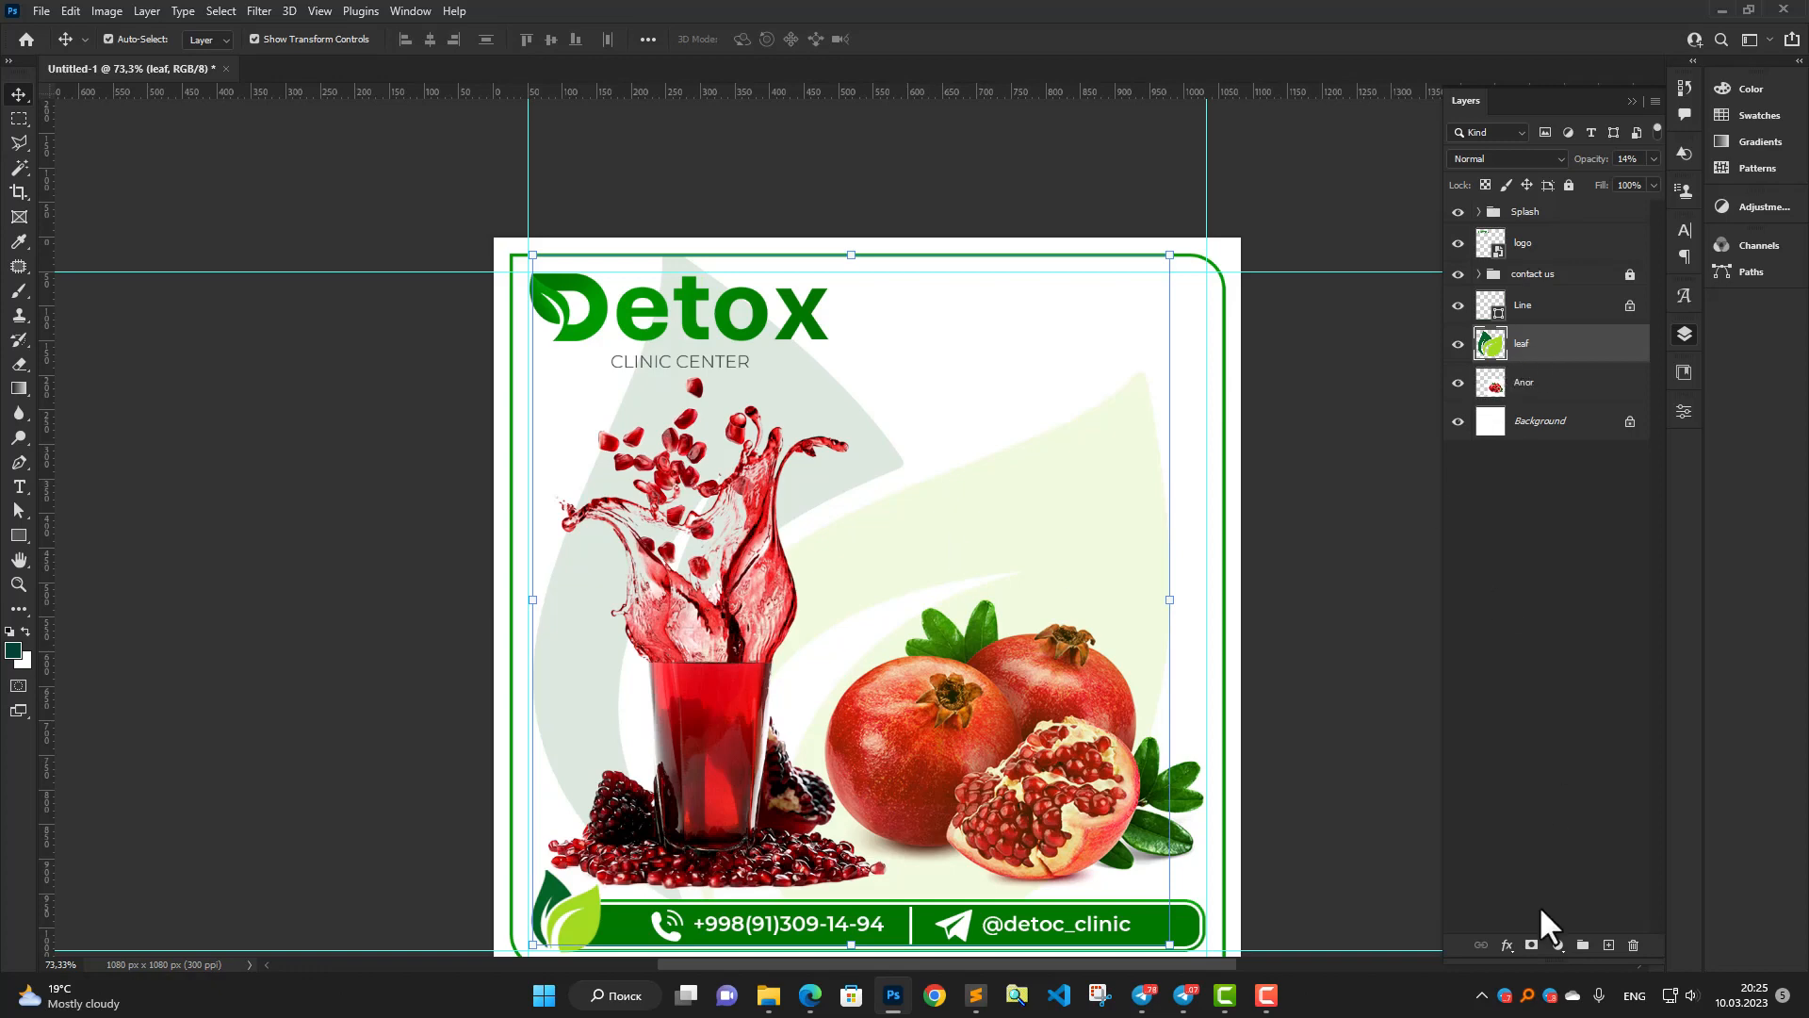
Add a layer mask to the leaf layer and paint black with a 200 px brush over the pomegranates to hide the tint.
click(1532, 944)
scroll(1004, 768, up, 3)
drag(1006, 767, 1022, 666)
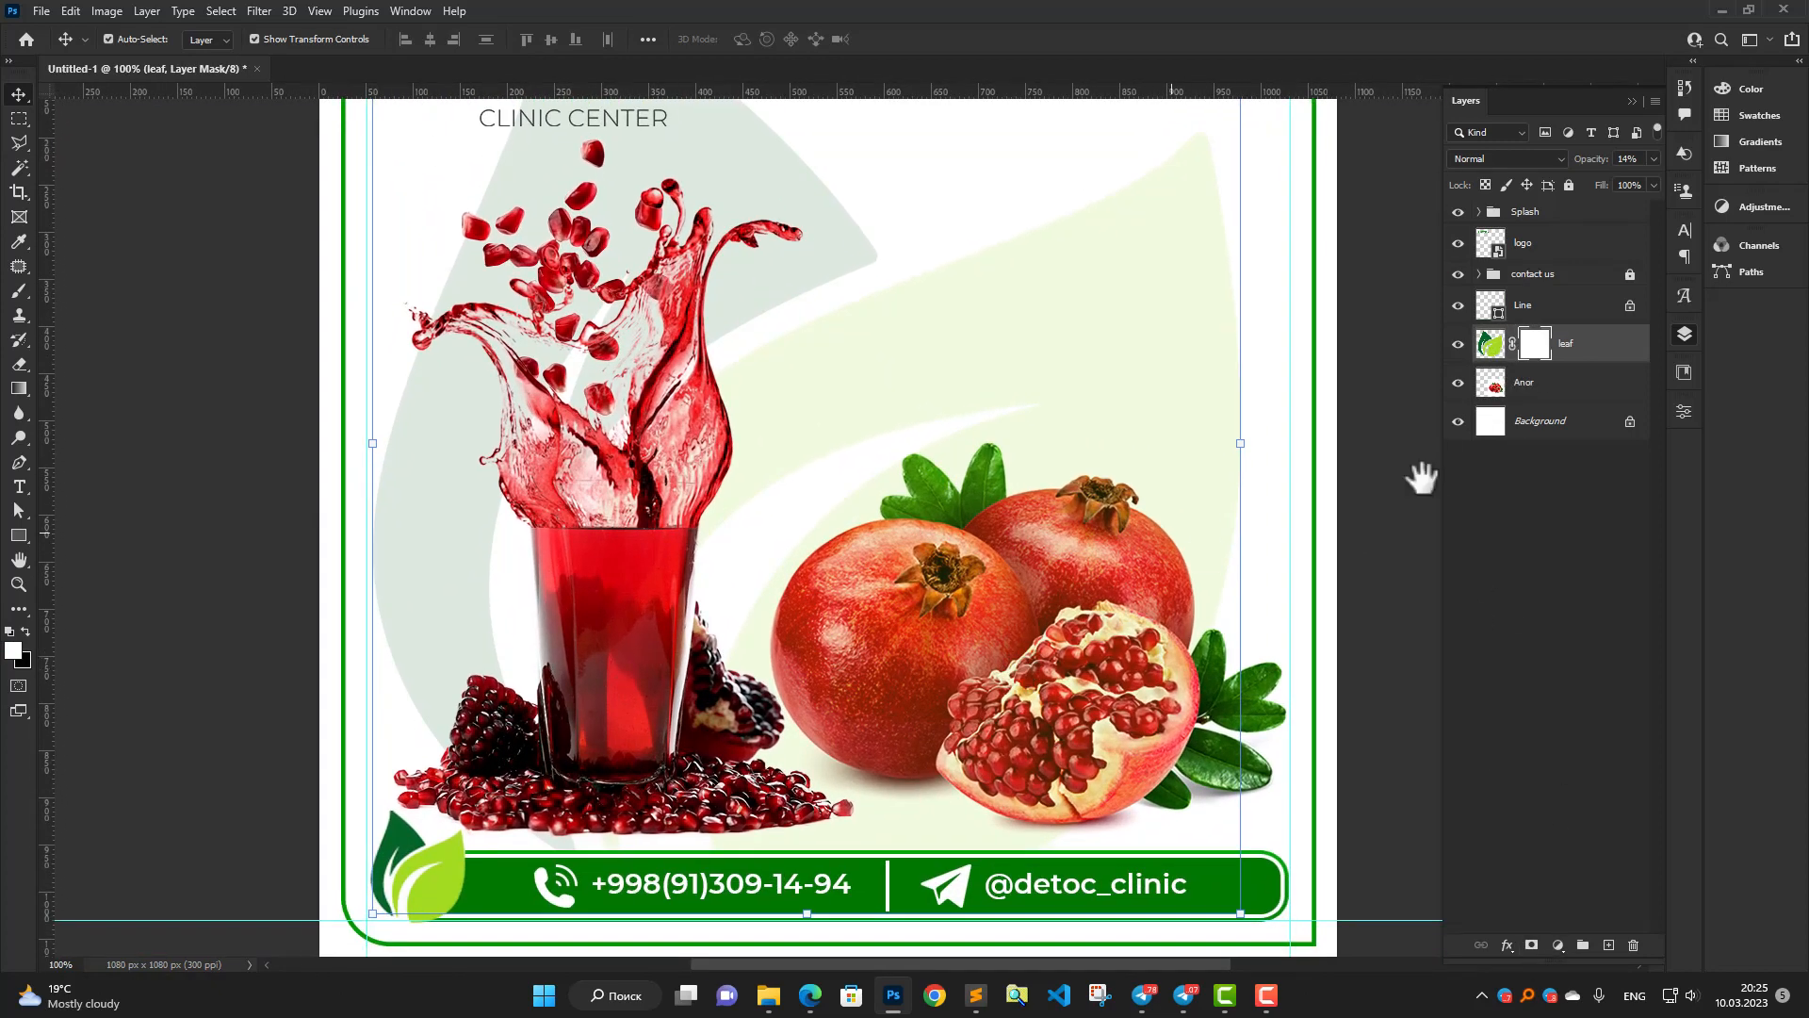
key(b)
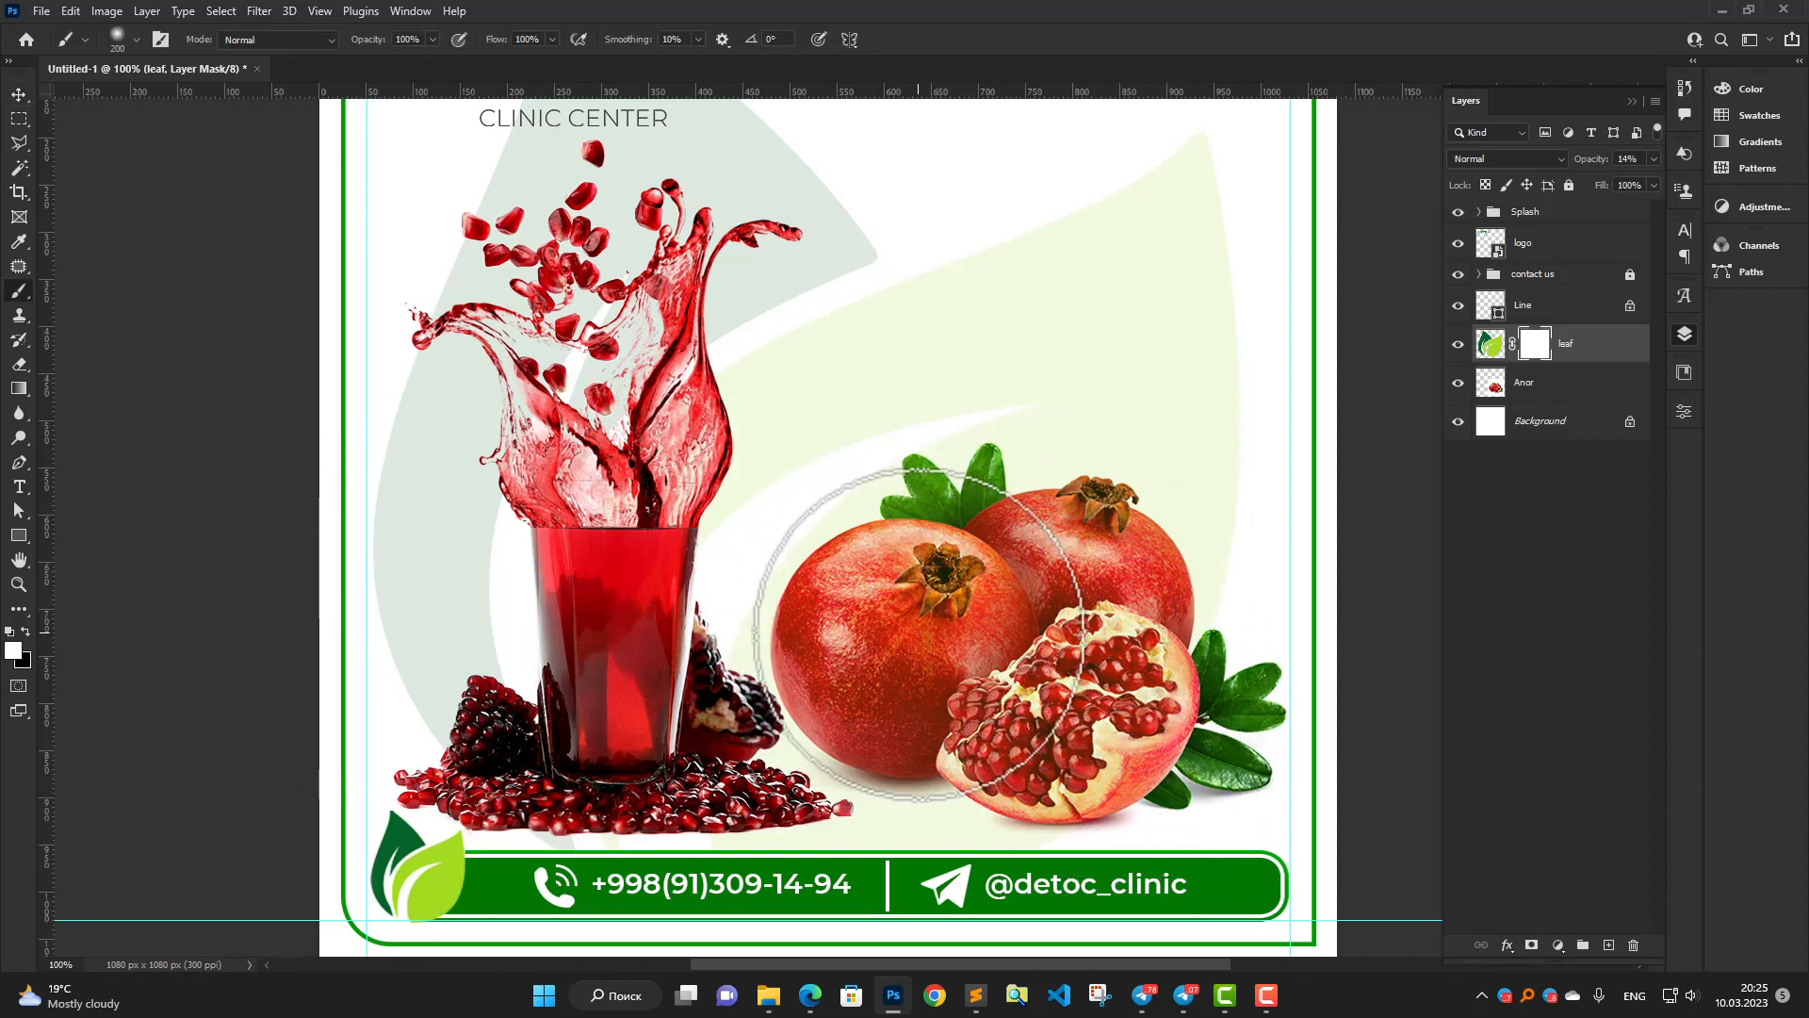
key(x)
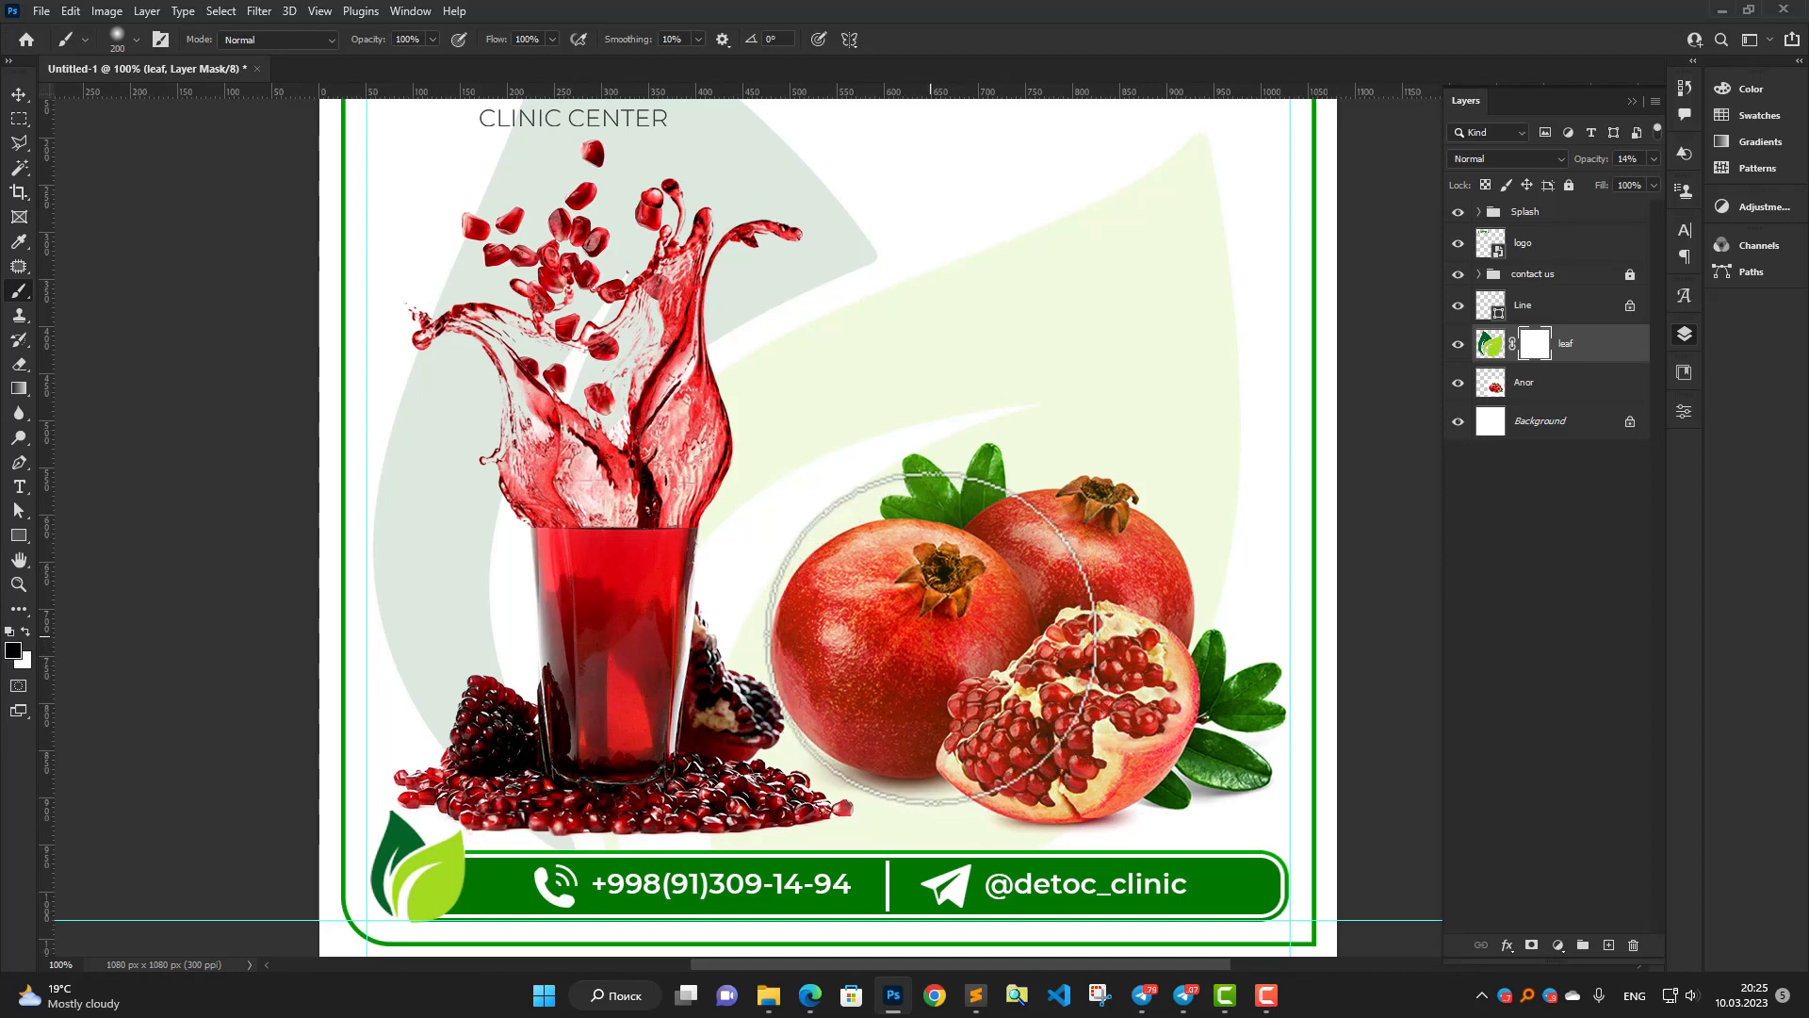
mouse_move(931, 639)
mouse_down()
mouse_move(1065, 679)
mouse_move(1102, 716)
mouse_move(1095, 560)
mouse_move(954, 618)
mouse_move(905, 599)
mouse_move(916, 586)
mouse_move(963, 573)
mouse_move(858, 676)
mouse_move(1023, 736)
mouse_move(1103, 722)
mouse_up()
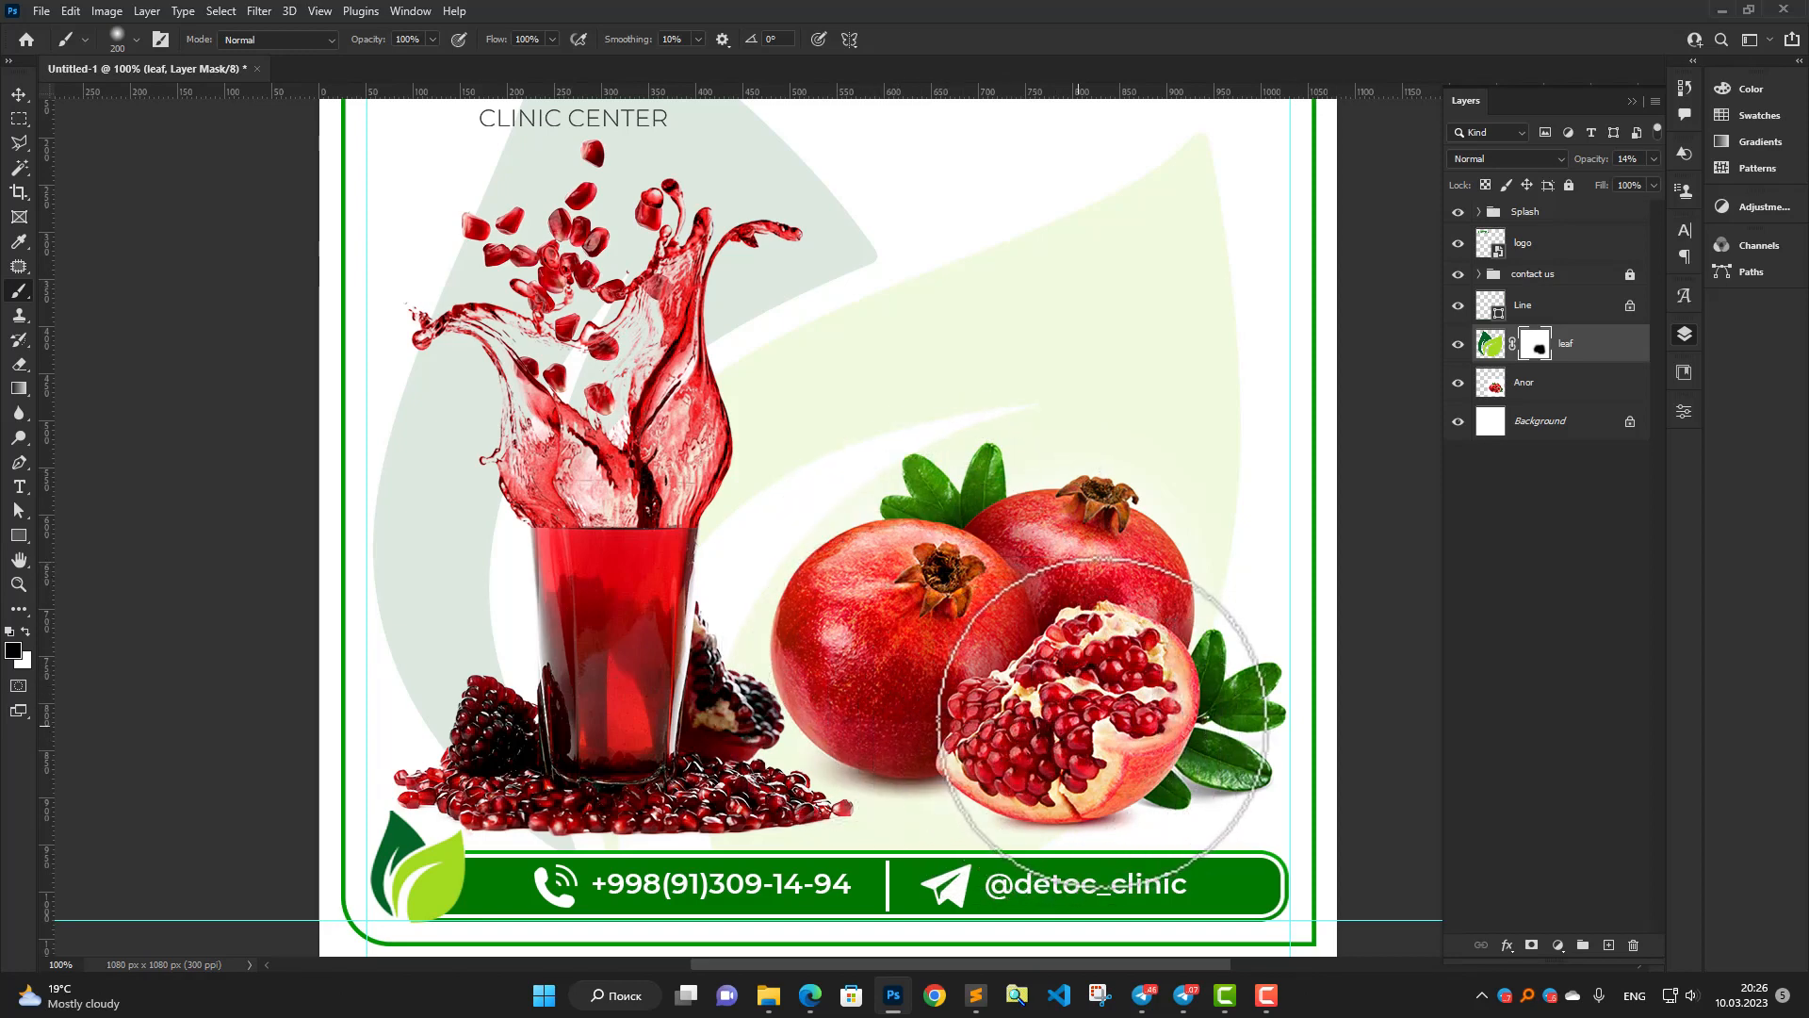
Touch up the leaf layer's mask around the cut pomegranate and its green leaves with a 40 px black brush.
key(bracketleft)
key(bracketleft)
key(bracketleft)
key(bracketleft)
key(bracketleft)
key(bracketleft)
key(bracketleft)
key(bracketleft)
key(bracketleft)
key(bracketleft)
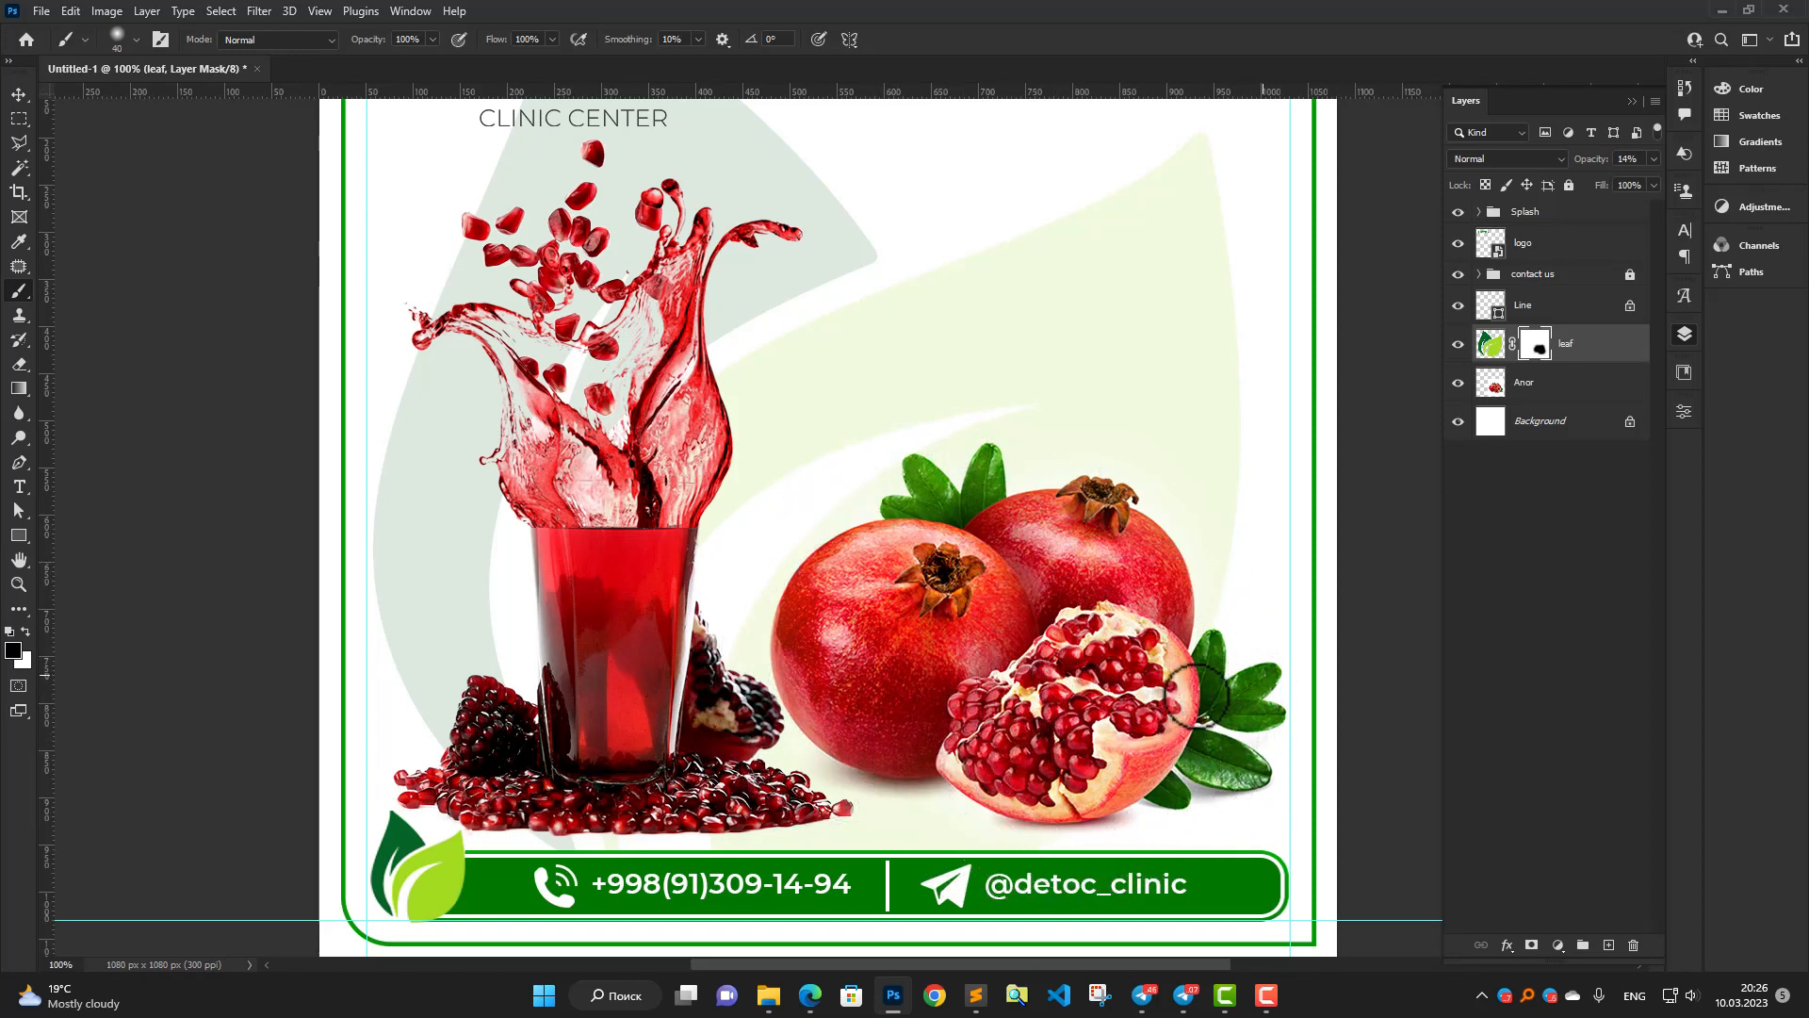
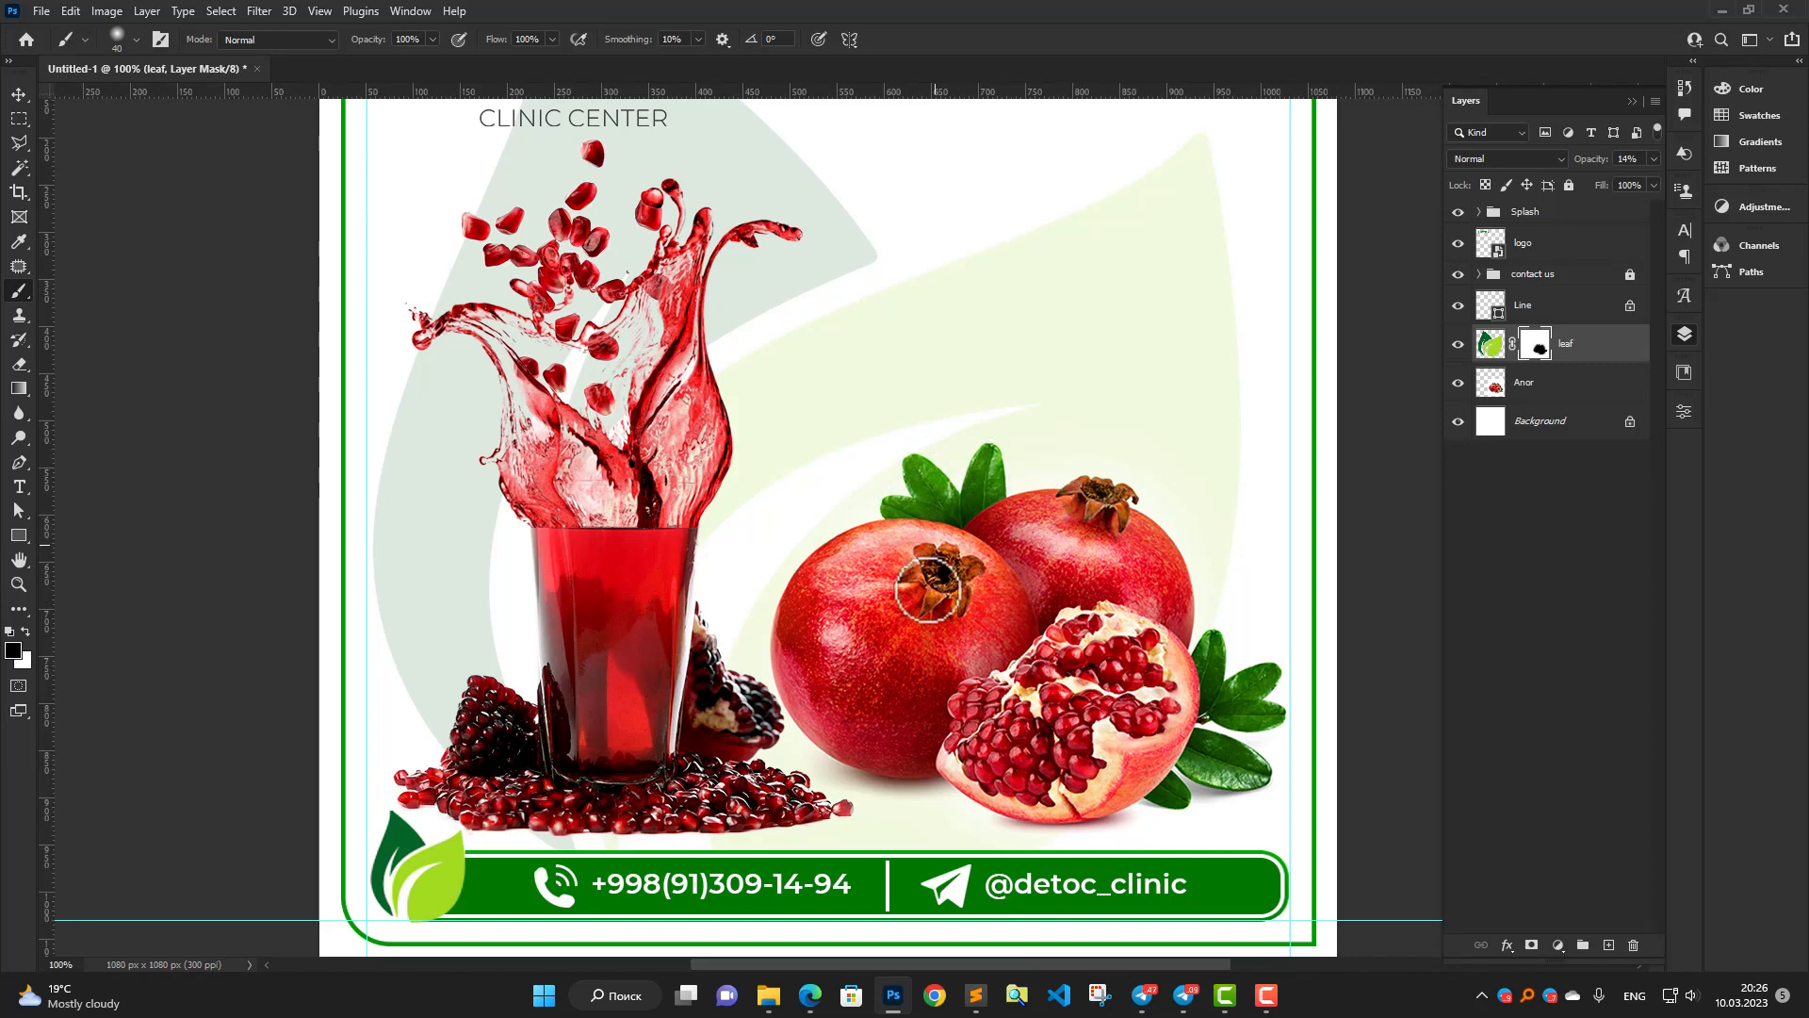
scroll(921, 630, down, 1)
mouse_move(892, 630)
mouse_down()
mouse_move(936, 654)
mouse_move(868, 595)
mouse_move(901, 671)
mouse_move(885, 663)
mouse_up()
scroll(882, 617, up, 1)
key(v)
scroll(902, 671, down, 1)
click(283, 560)
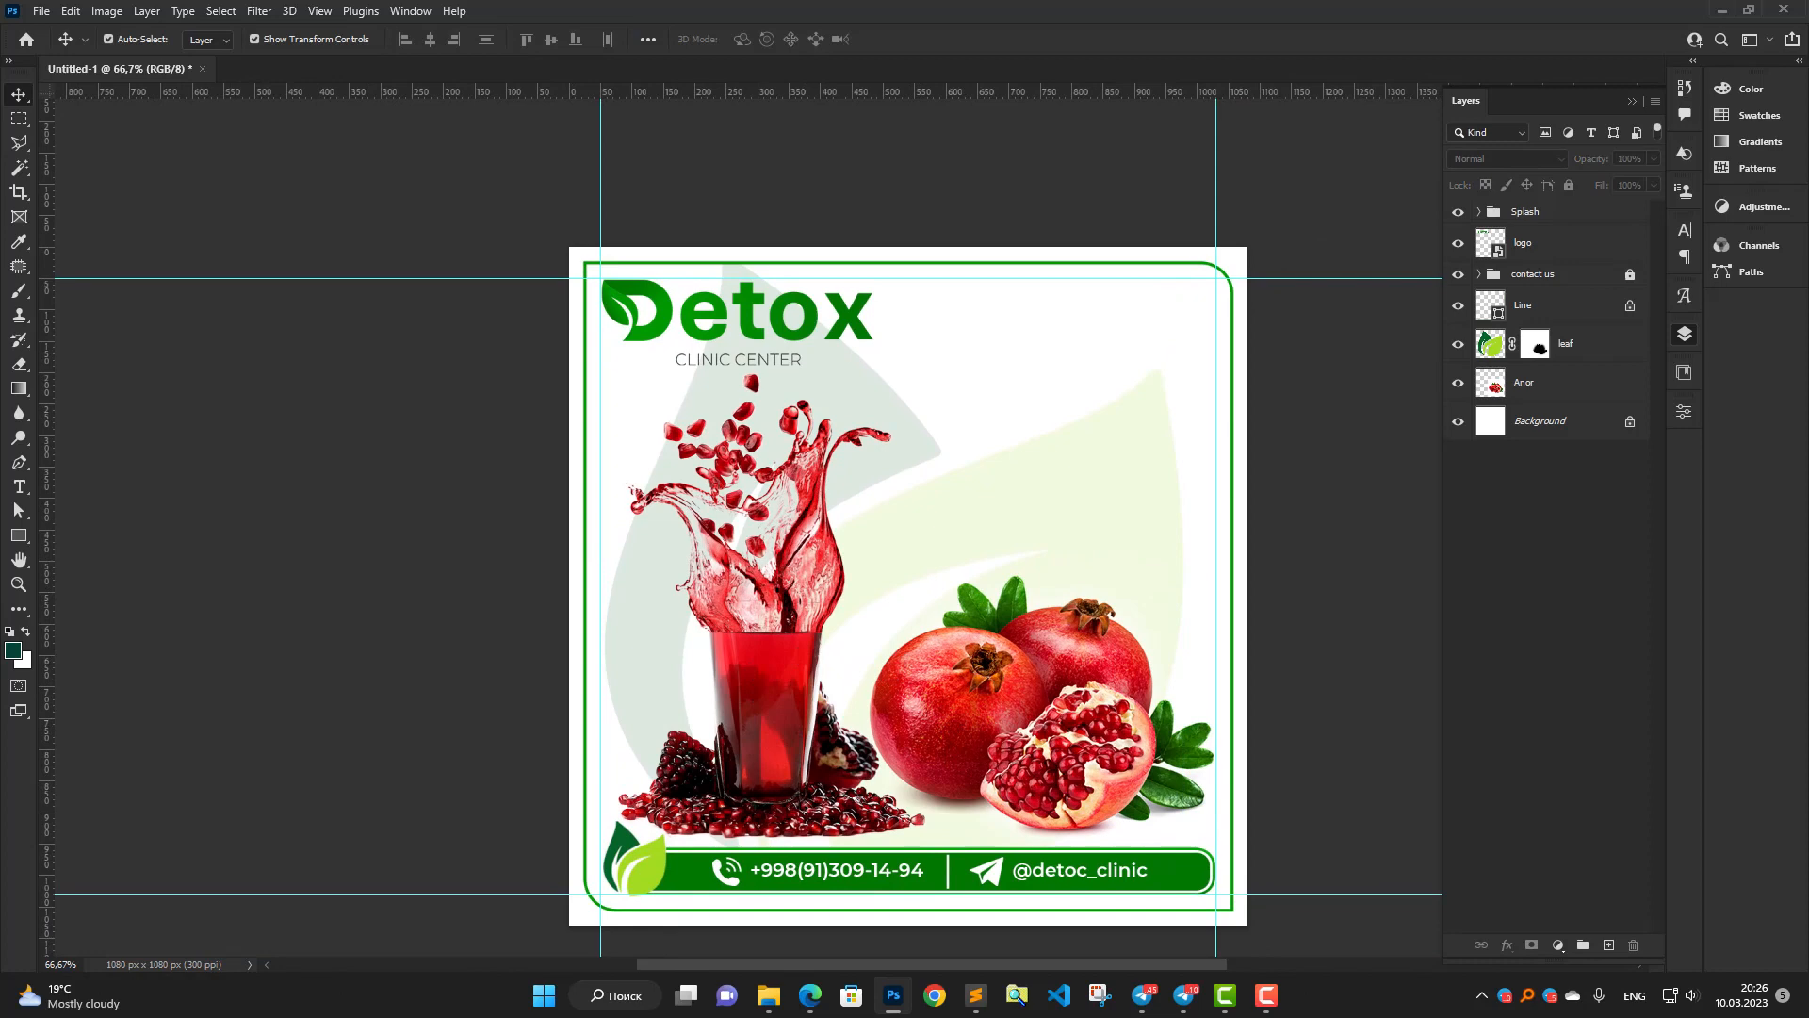
Place the pngegg (7) flying-leaves image over the glass and pomegranates, scaled to about 171%.
drag(671, 716, 895, 732)
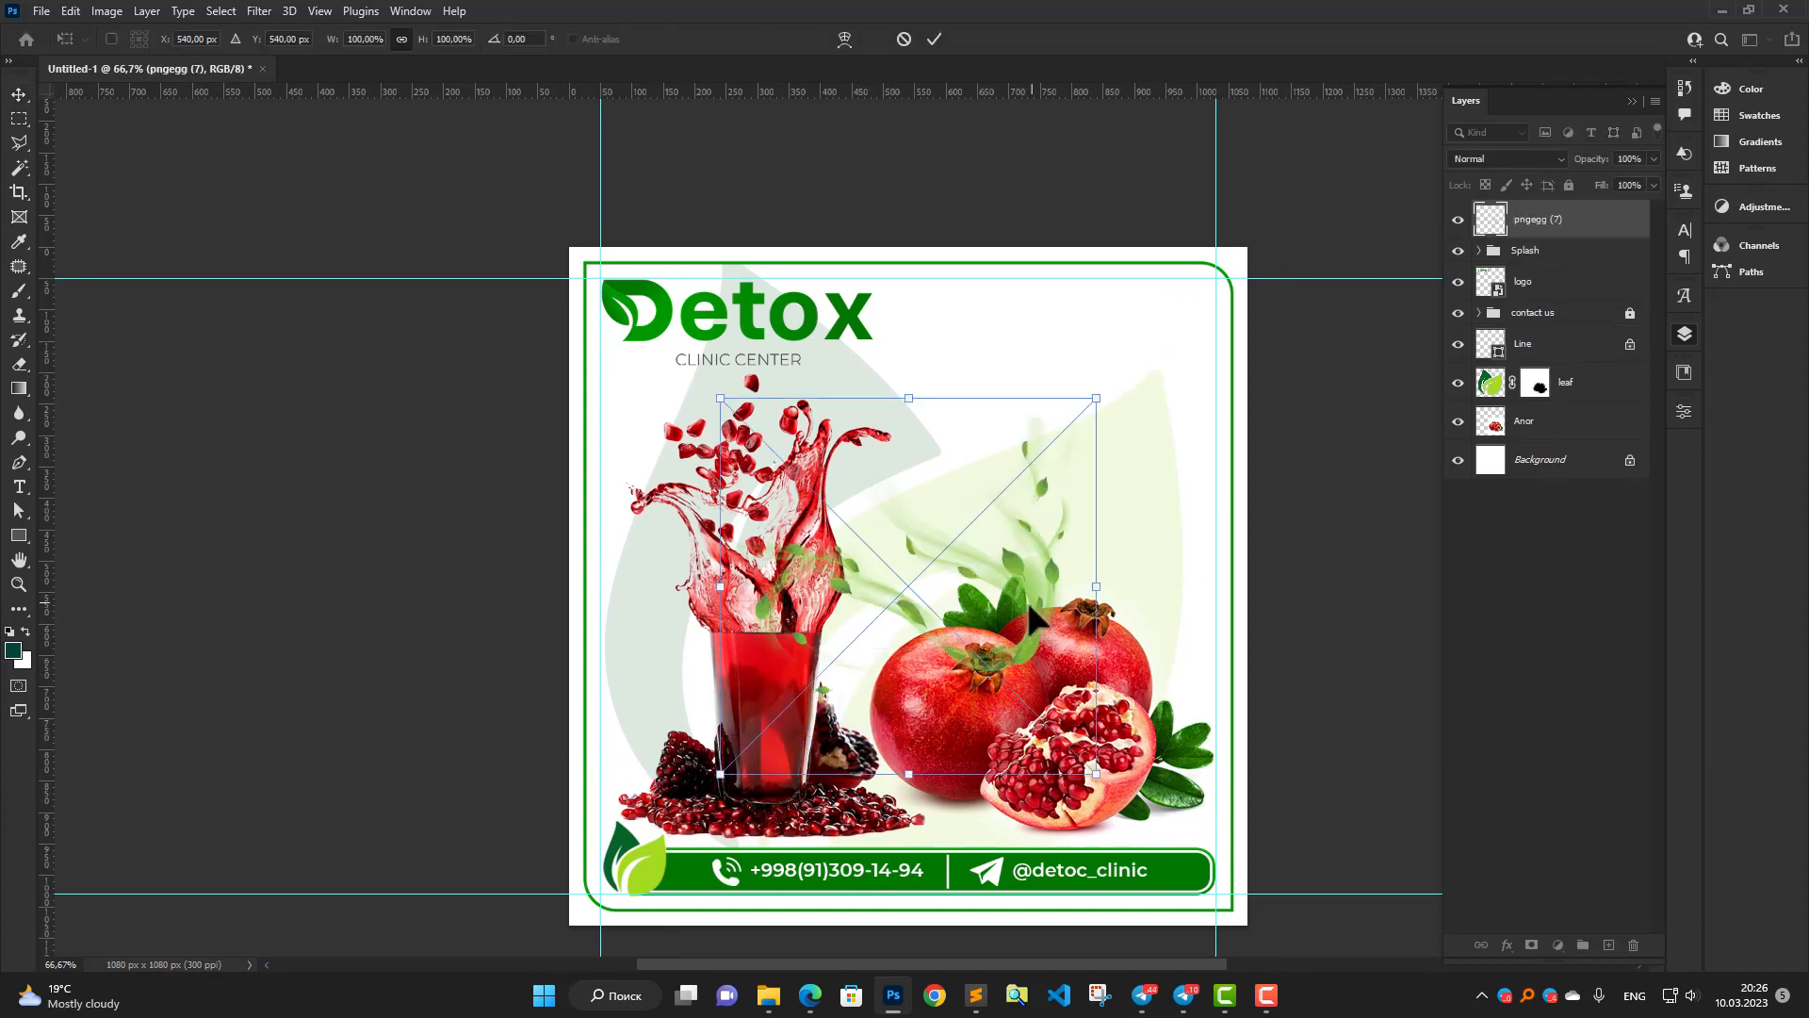
drag(1042, 617, 1034, 699)
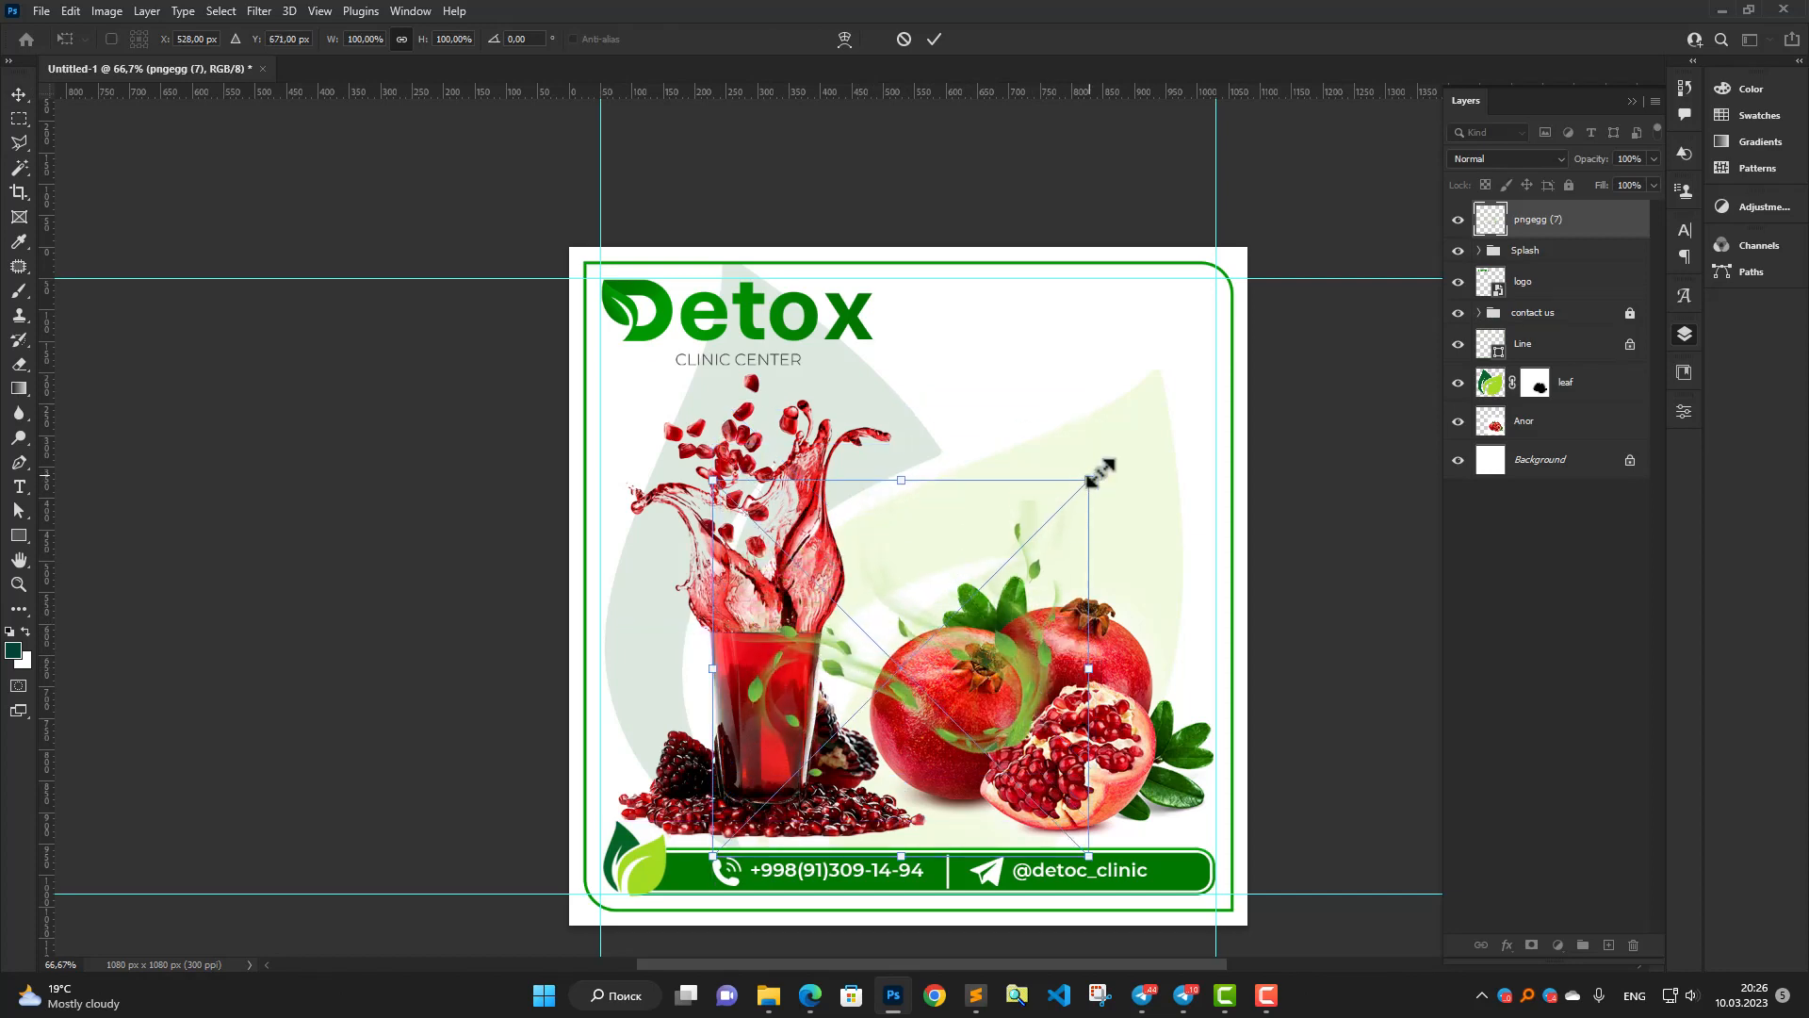
drag(1093, 476, 1227, 391)
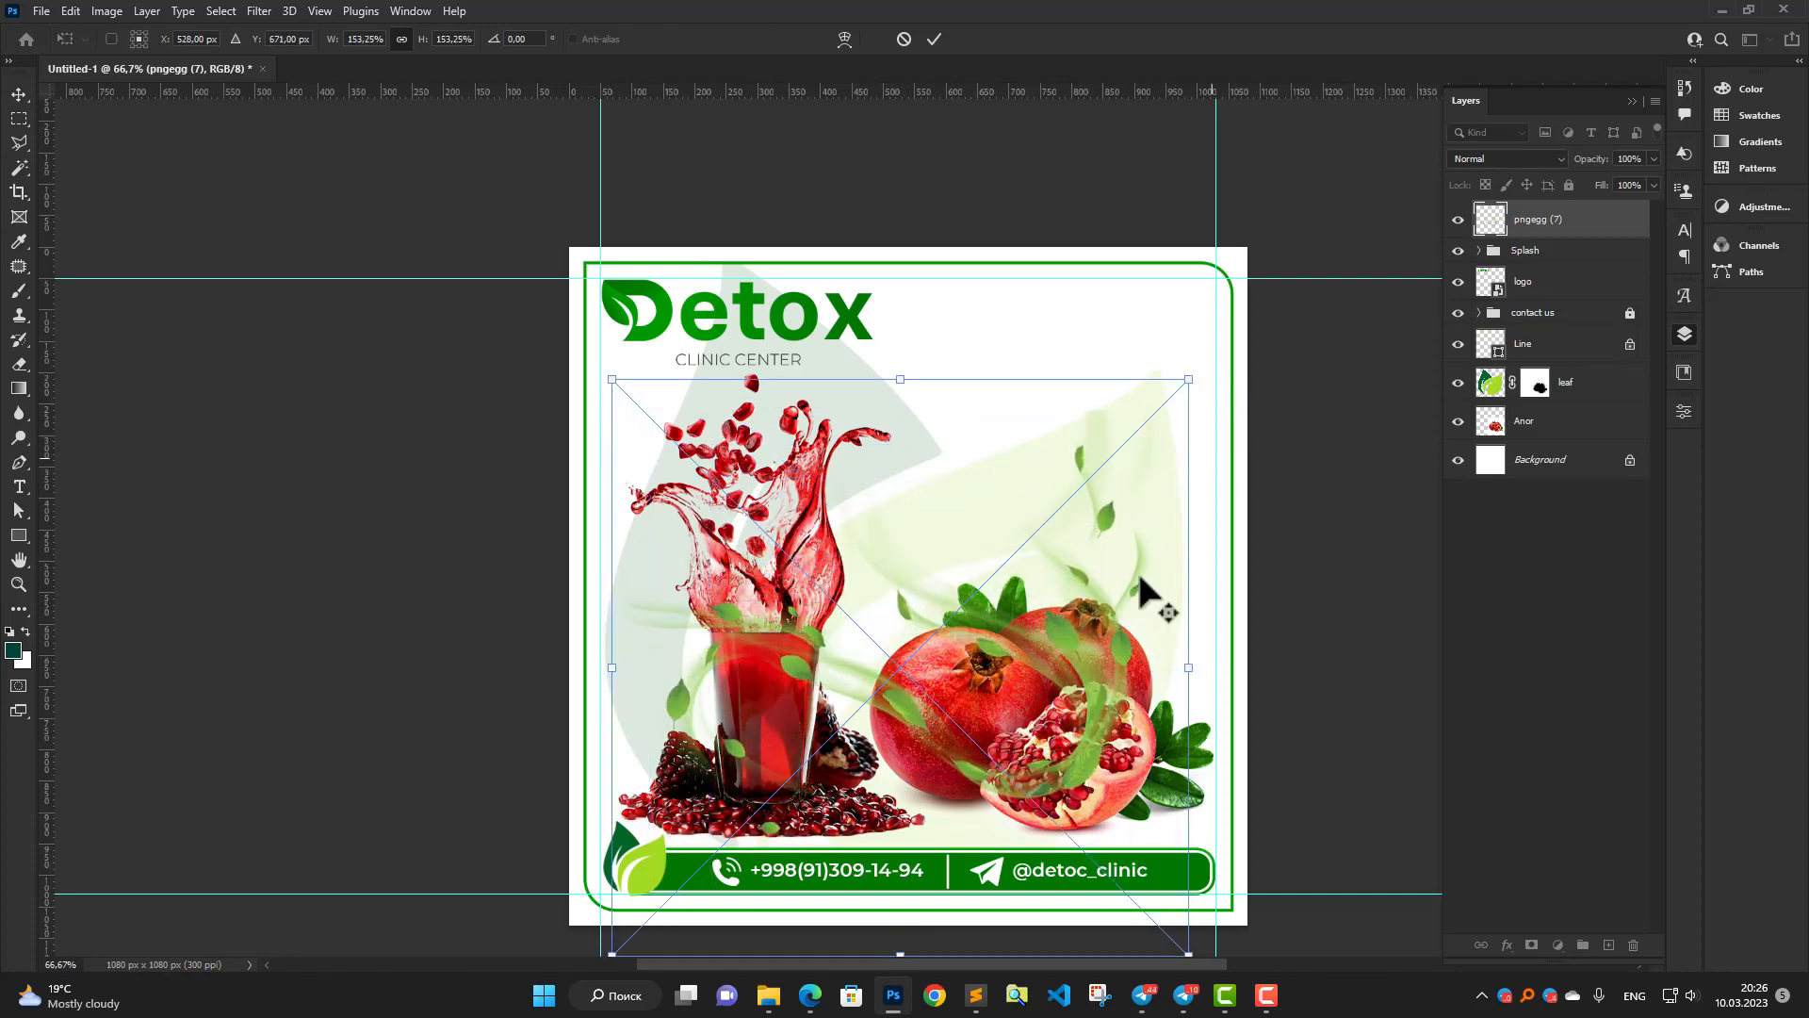
drag(1083, 763, 1110, 800)
drag(638, 422, 570, 355)
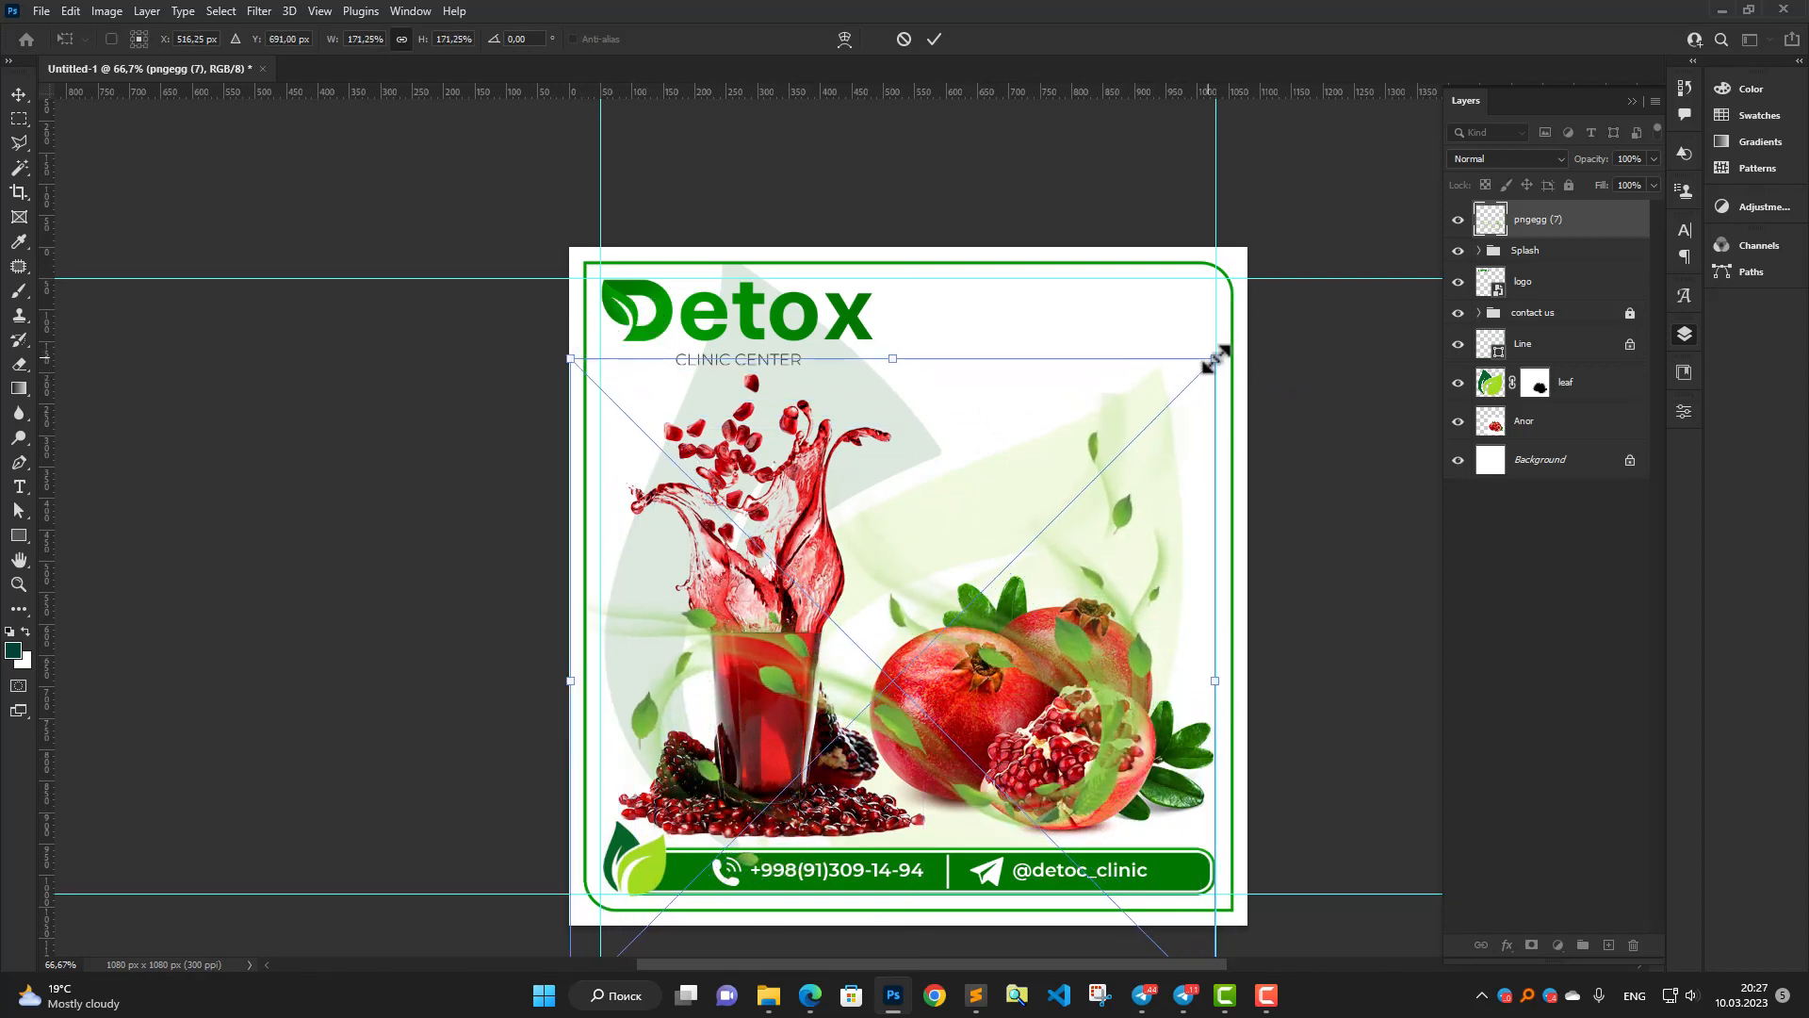
click(934, 39)
Rasterize the flying-leaves layer, rename it "splash leaf" and move it below the Splash group.
right_click(1557, 226)
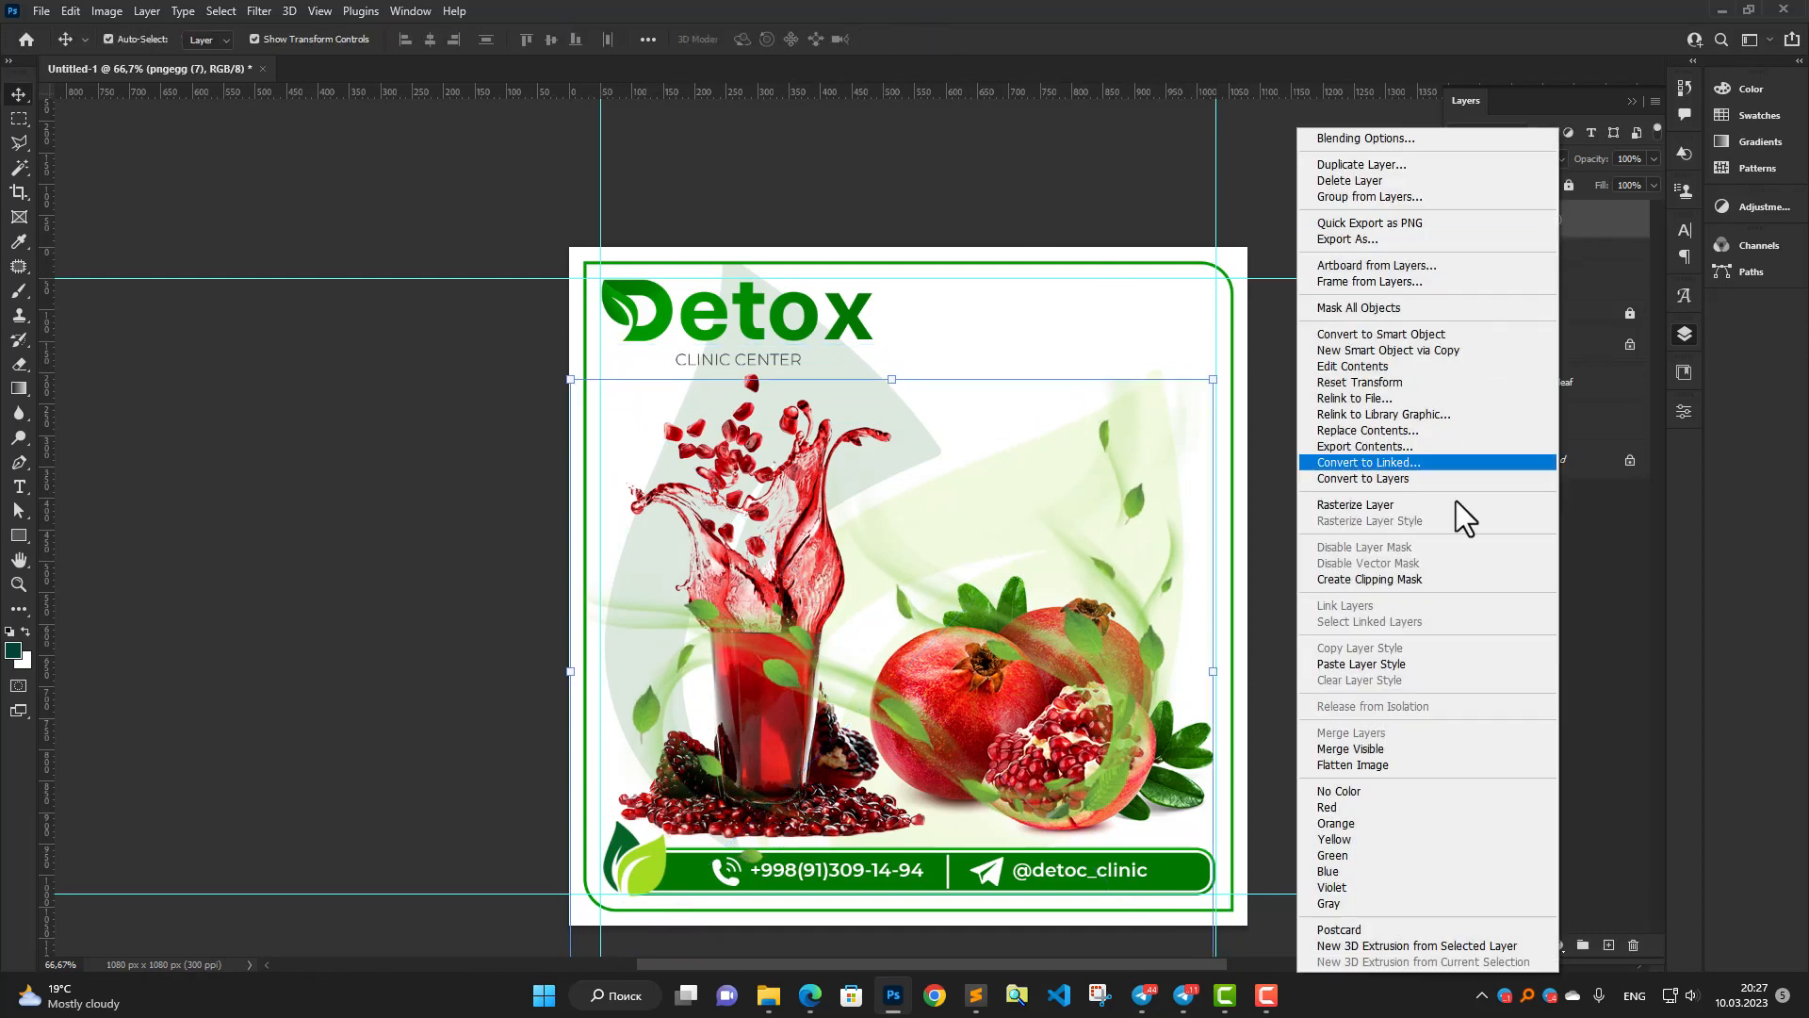
click(1455, 504)
double_click(1551, 219)
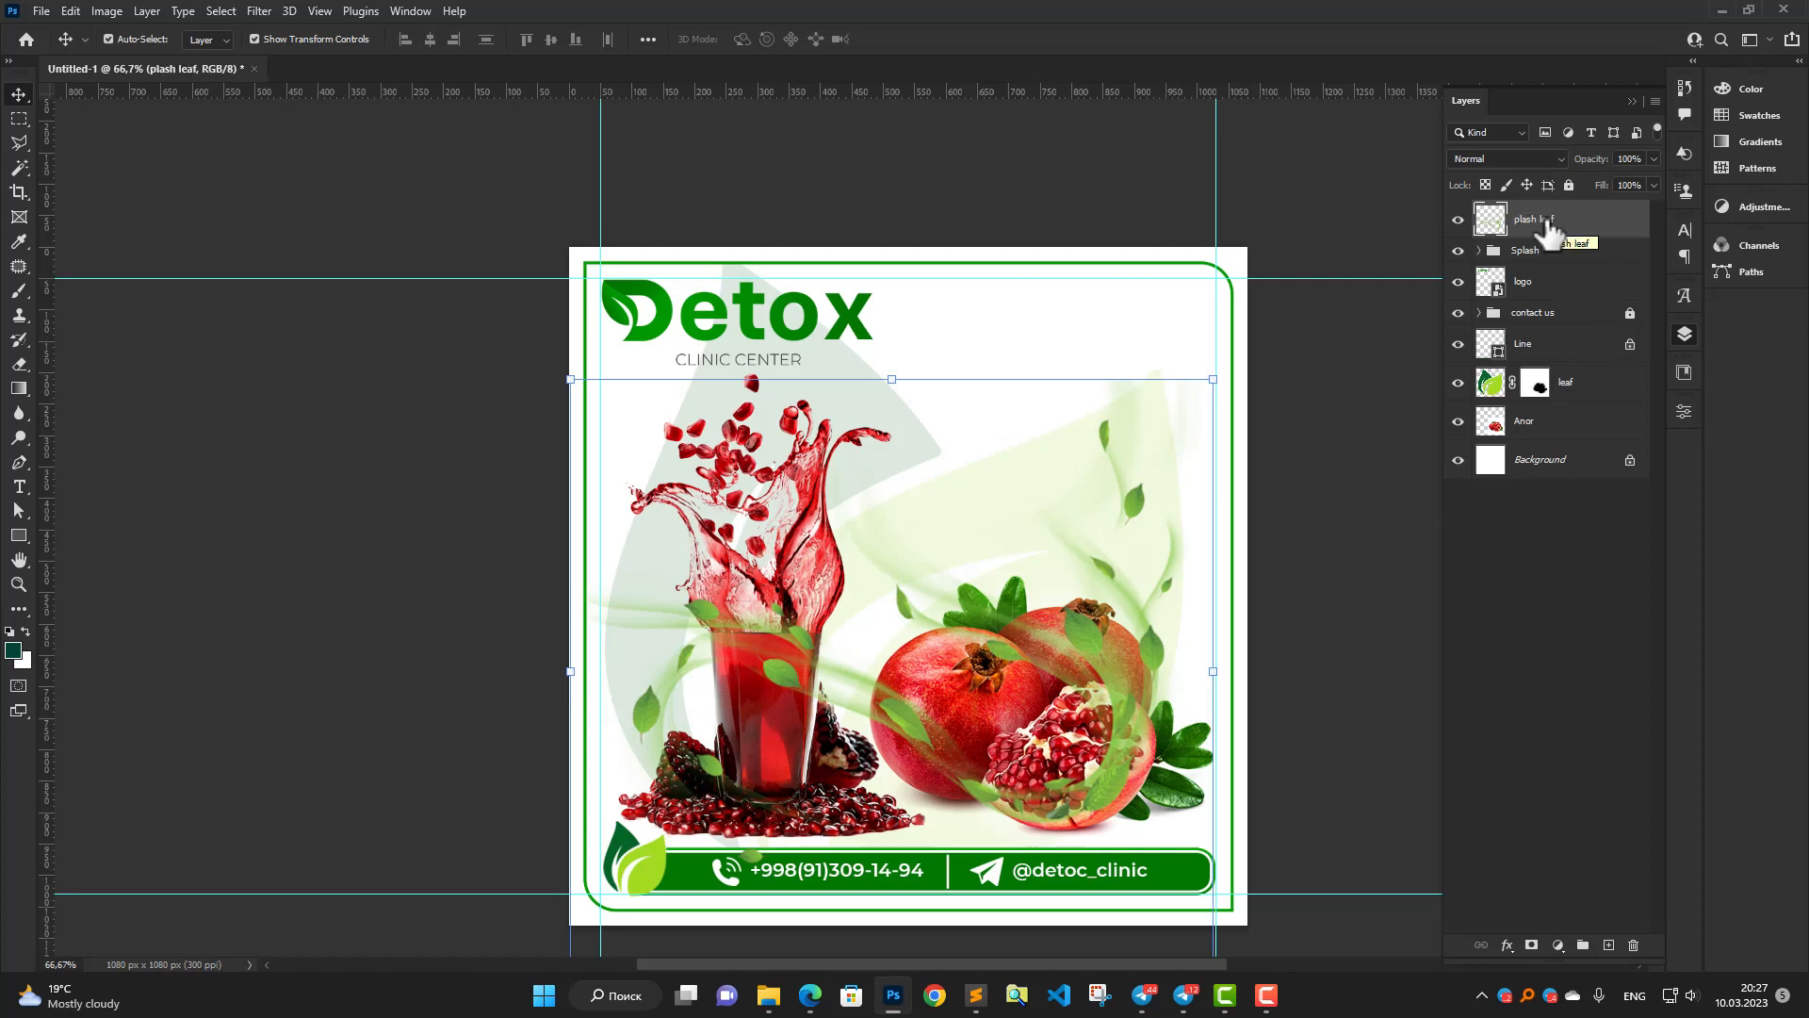
double_click(1515, 219)
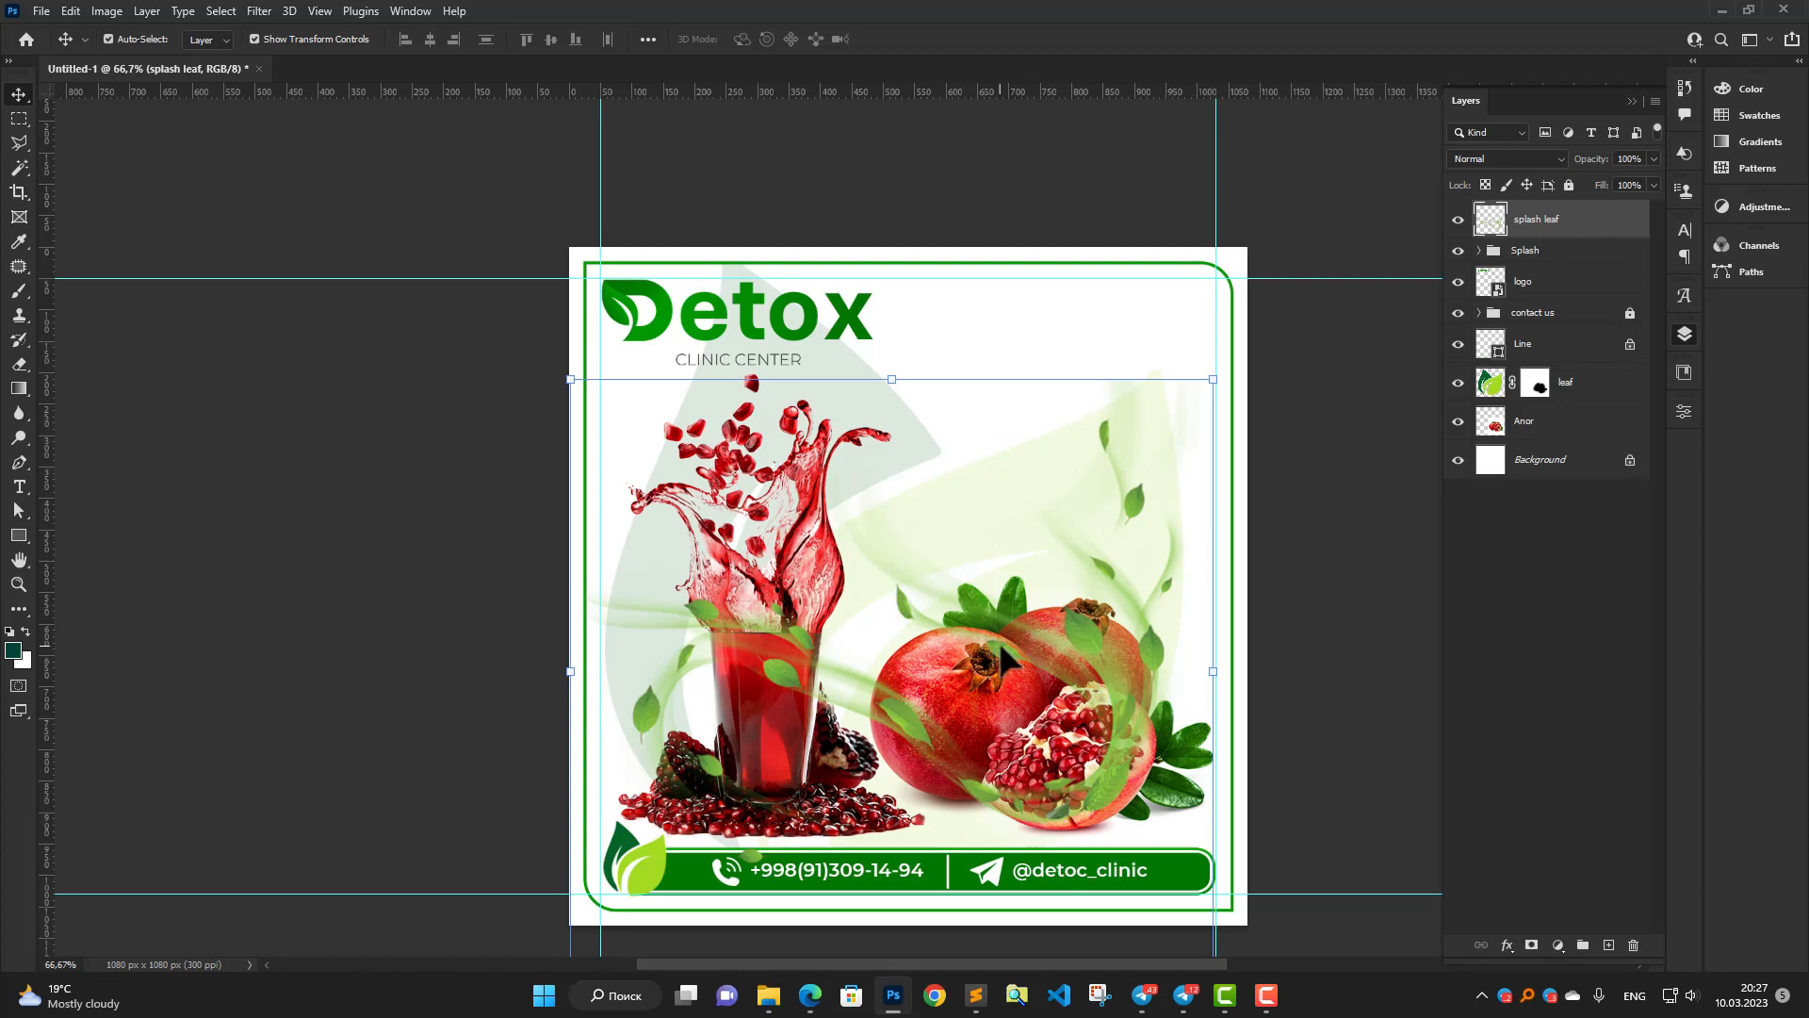
mouse_move(1539, 226)
mouse_down()
mouse_move(1536, 354)
mouse_move(1541, 229)
mouse_up()
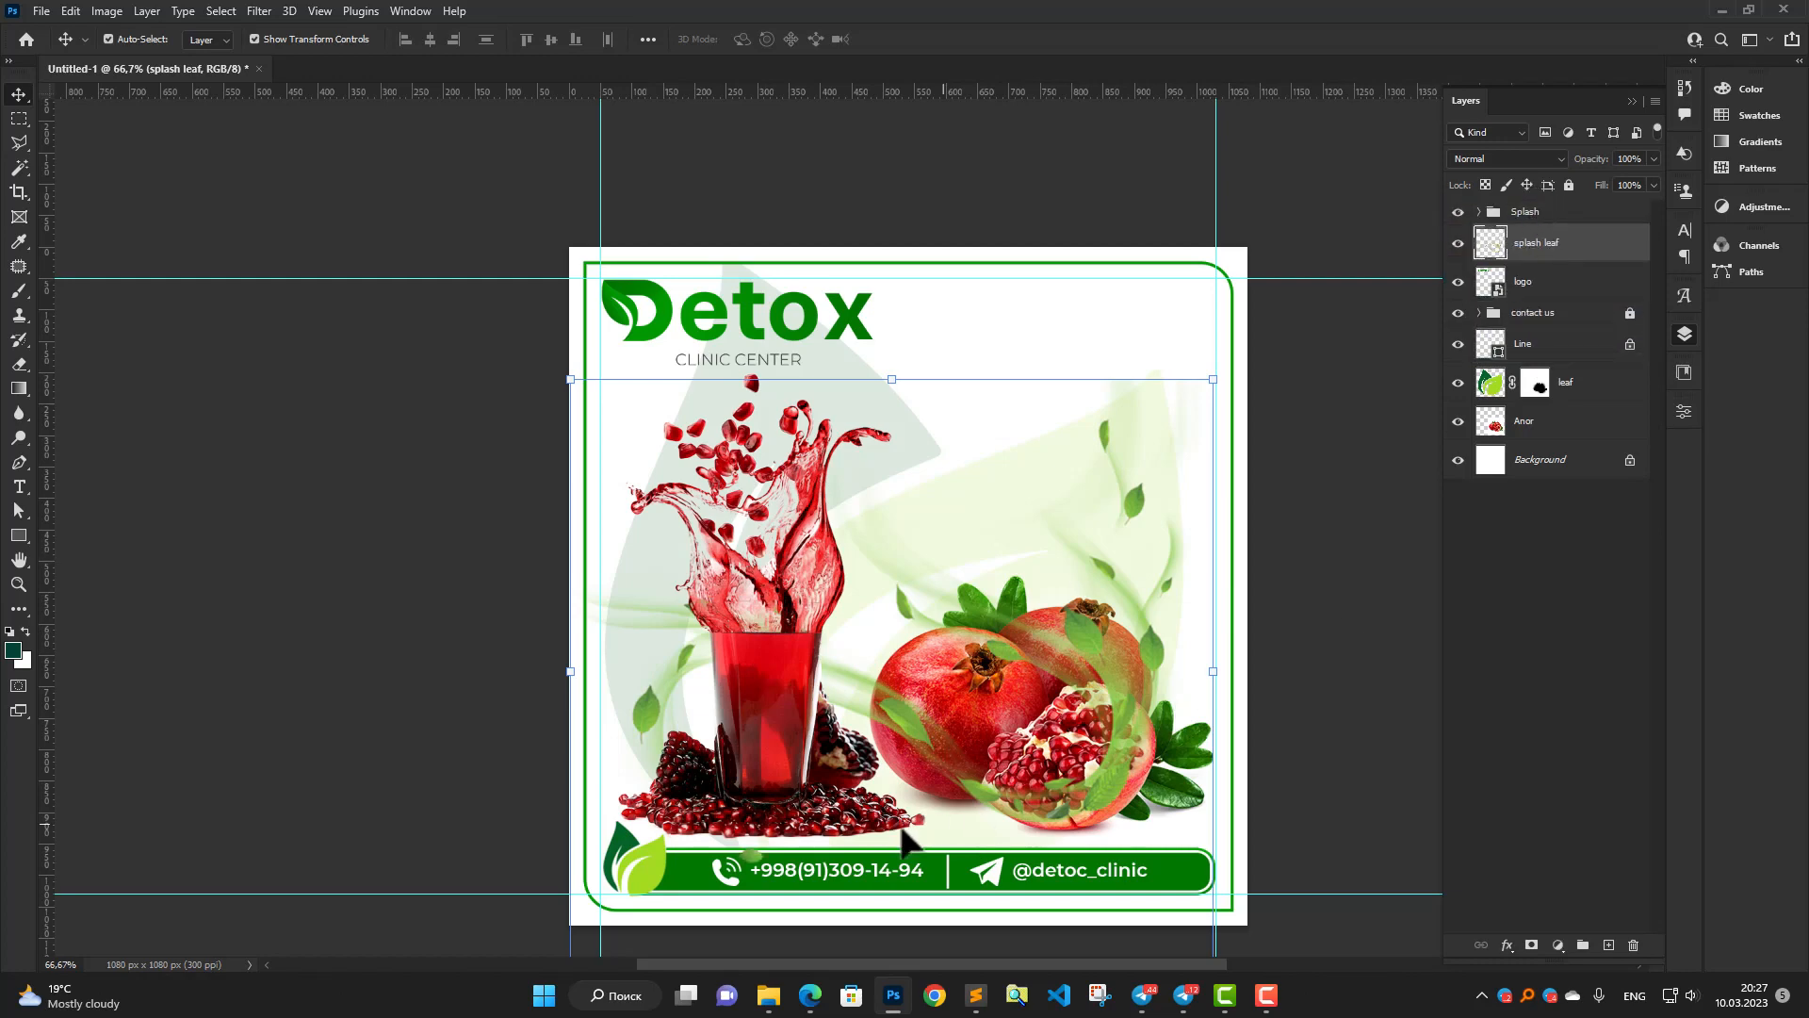
Darken the splash leaf layer with Levels, using a shadow input of 41 and a midtone of 0.66.
scroll(904, 839, up, 2)
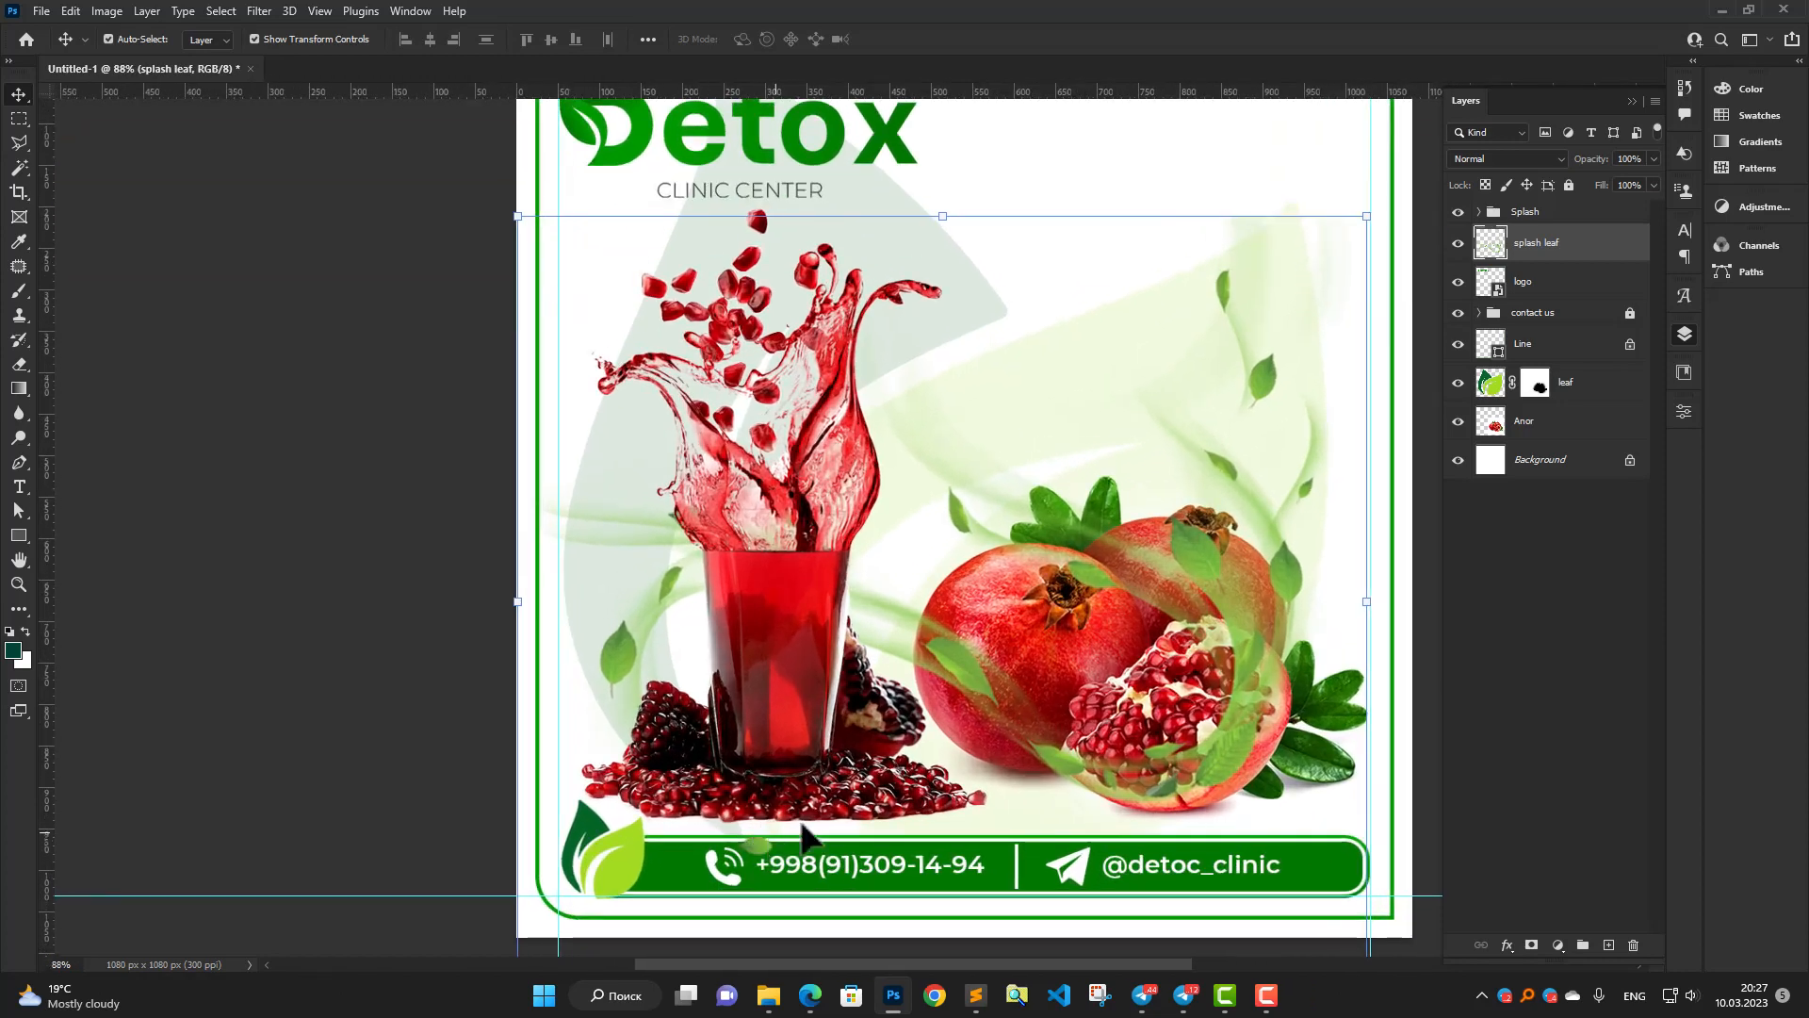
click(69, 10)
mouse_move(105, 11)
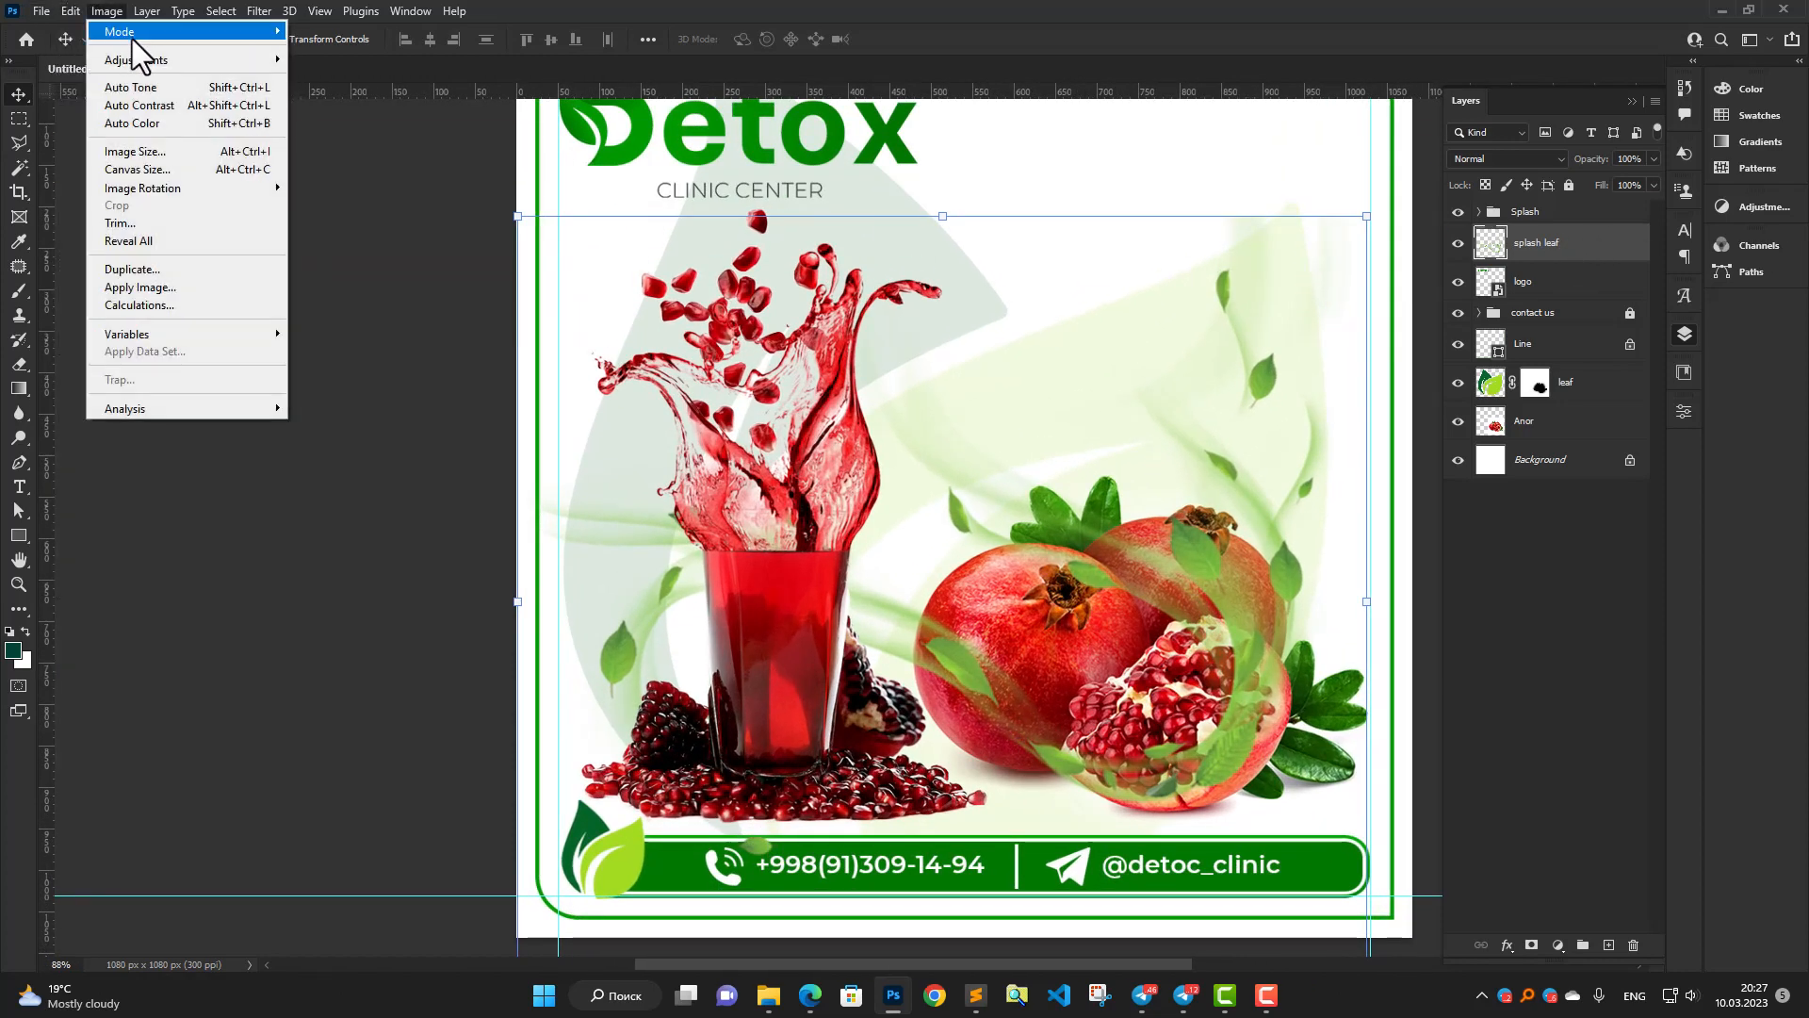
mouse_move(139, 60)
click(415, 79)
drag(1291, 311, 413, 304)
drag(189, 510, 405, 507)
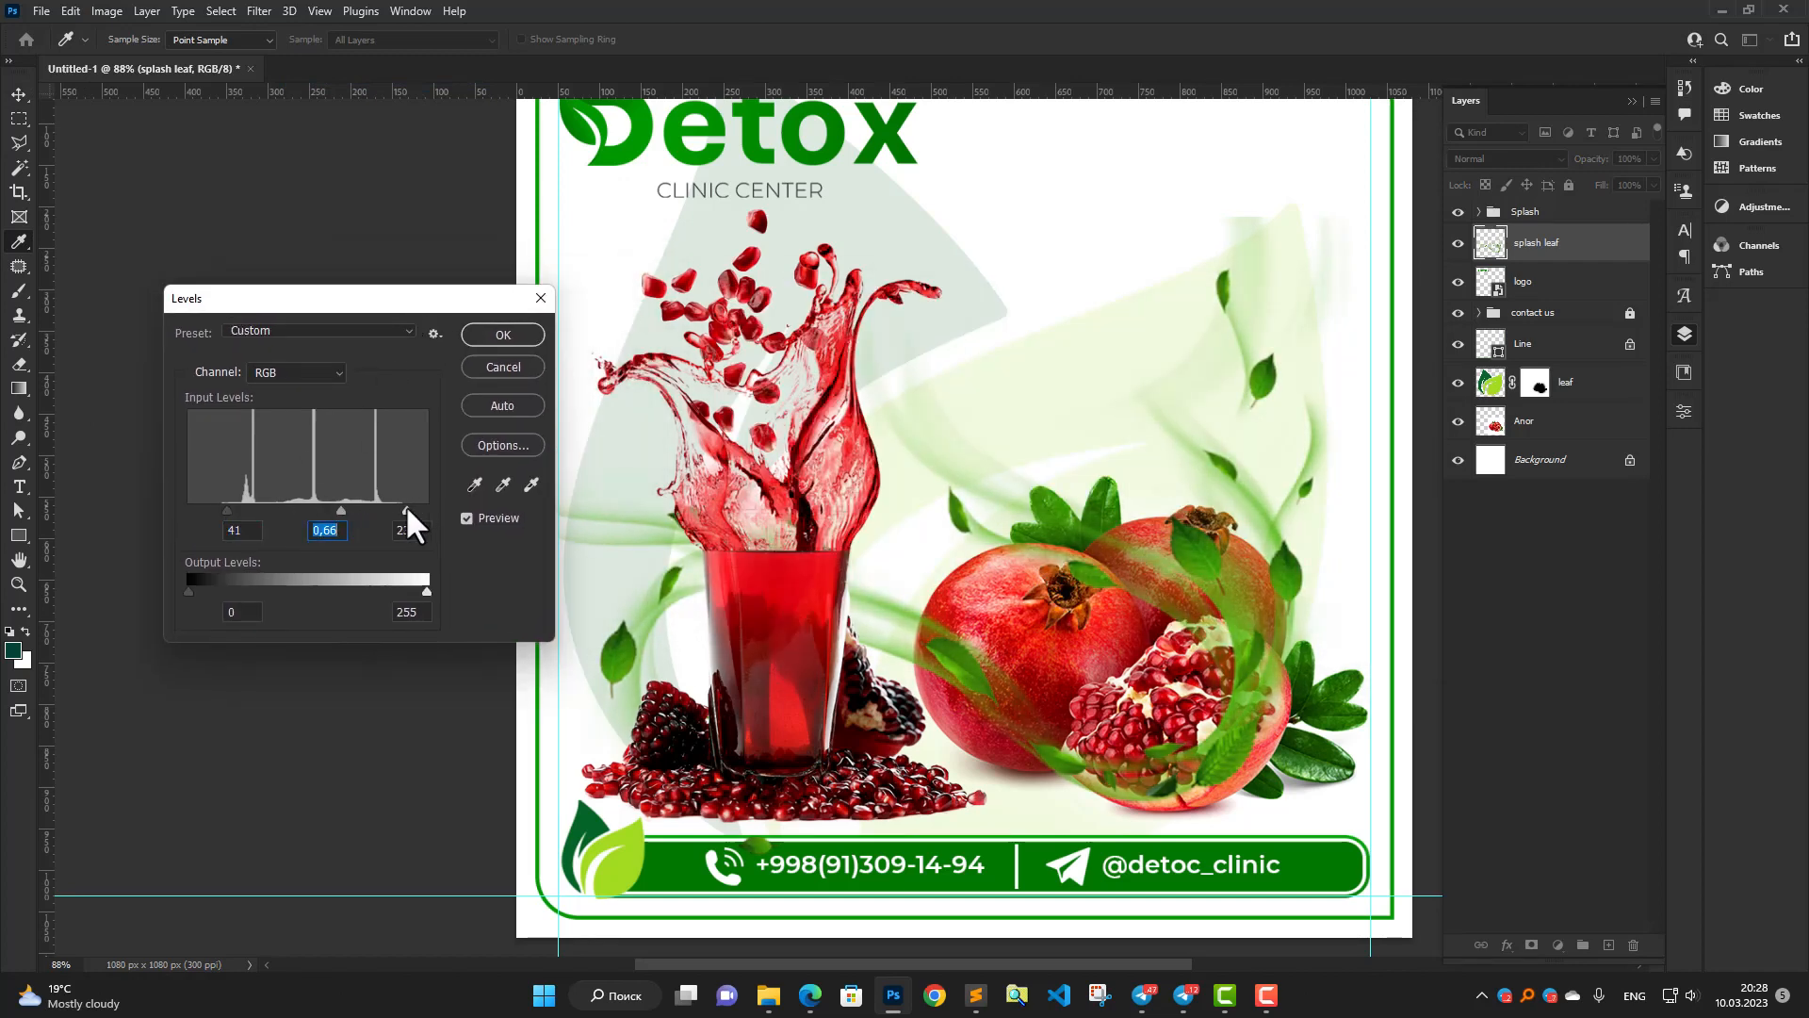
click(503, 335)
key(v)
Enlarge the splash leaf artwork to 113.67% and shift it so the green swirl runs along the poster's right edge.
scroll(1083, 714, up, 2)
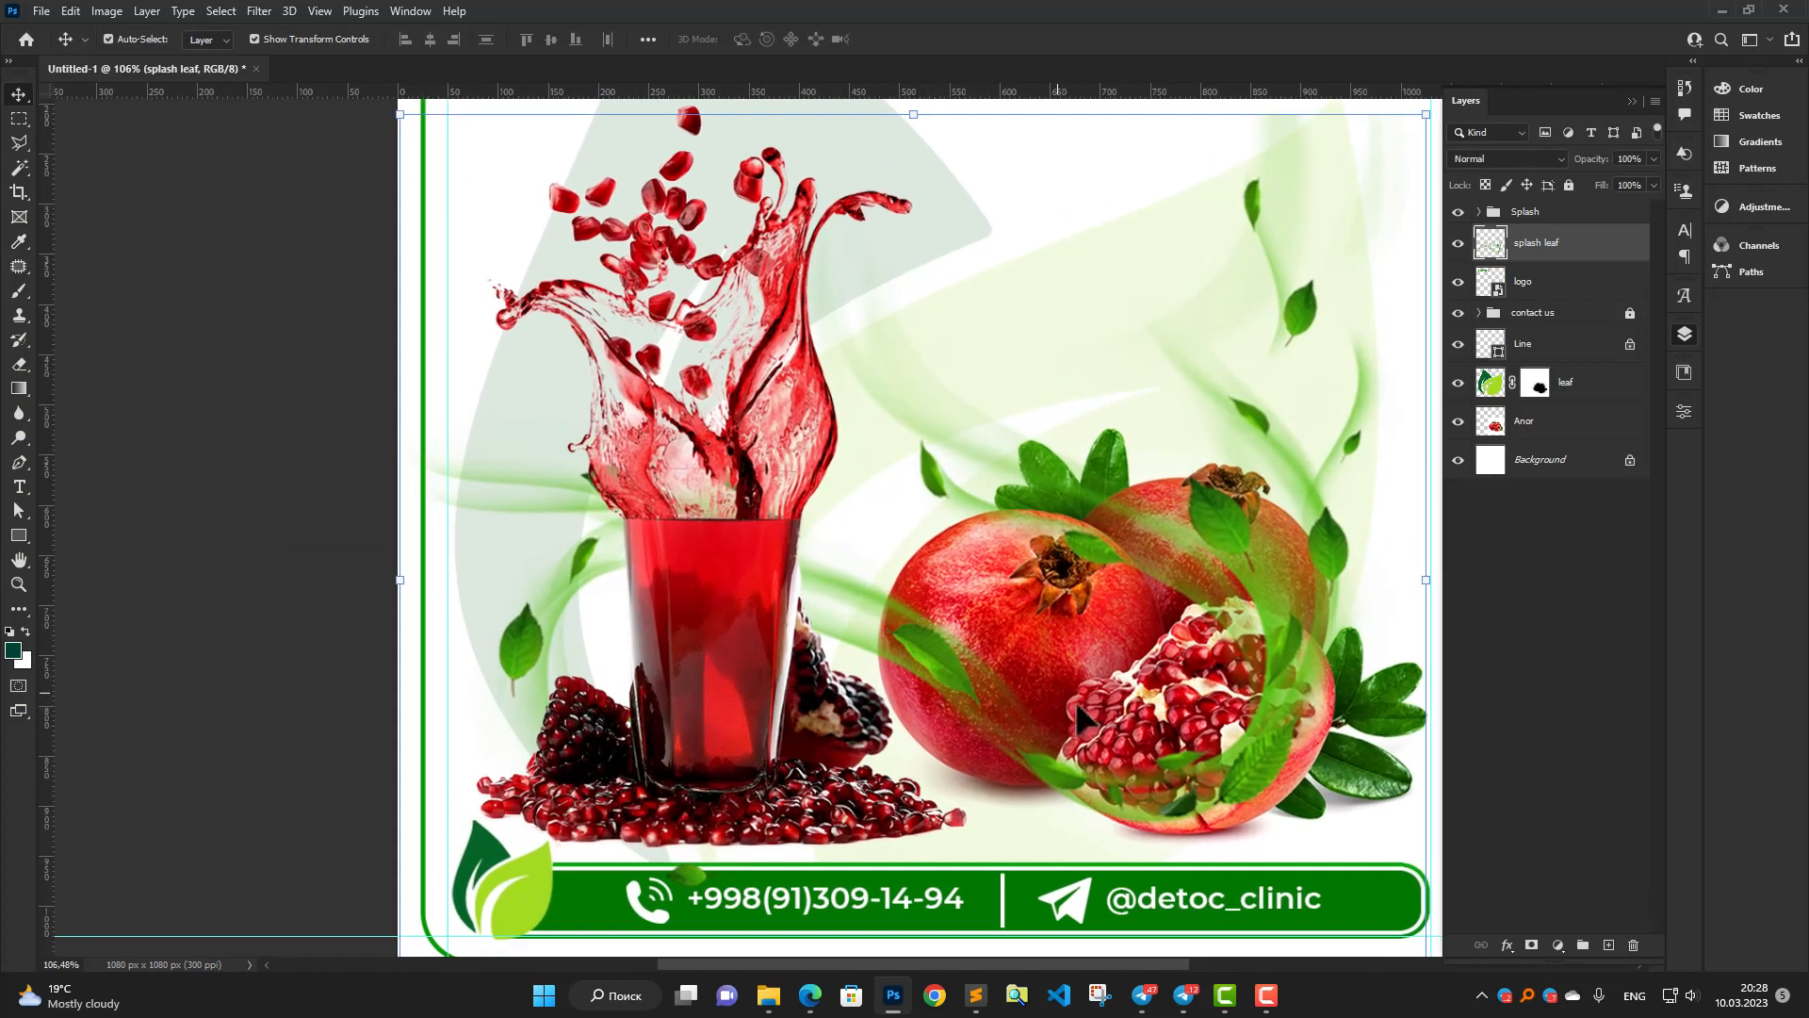
scroll(1077, 713, down, 2)
key(ctrl+t)
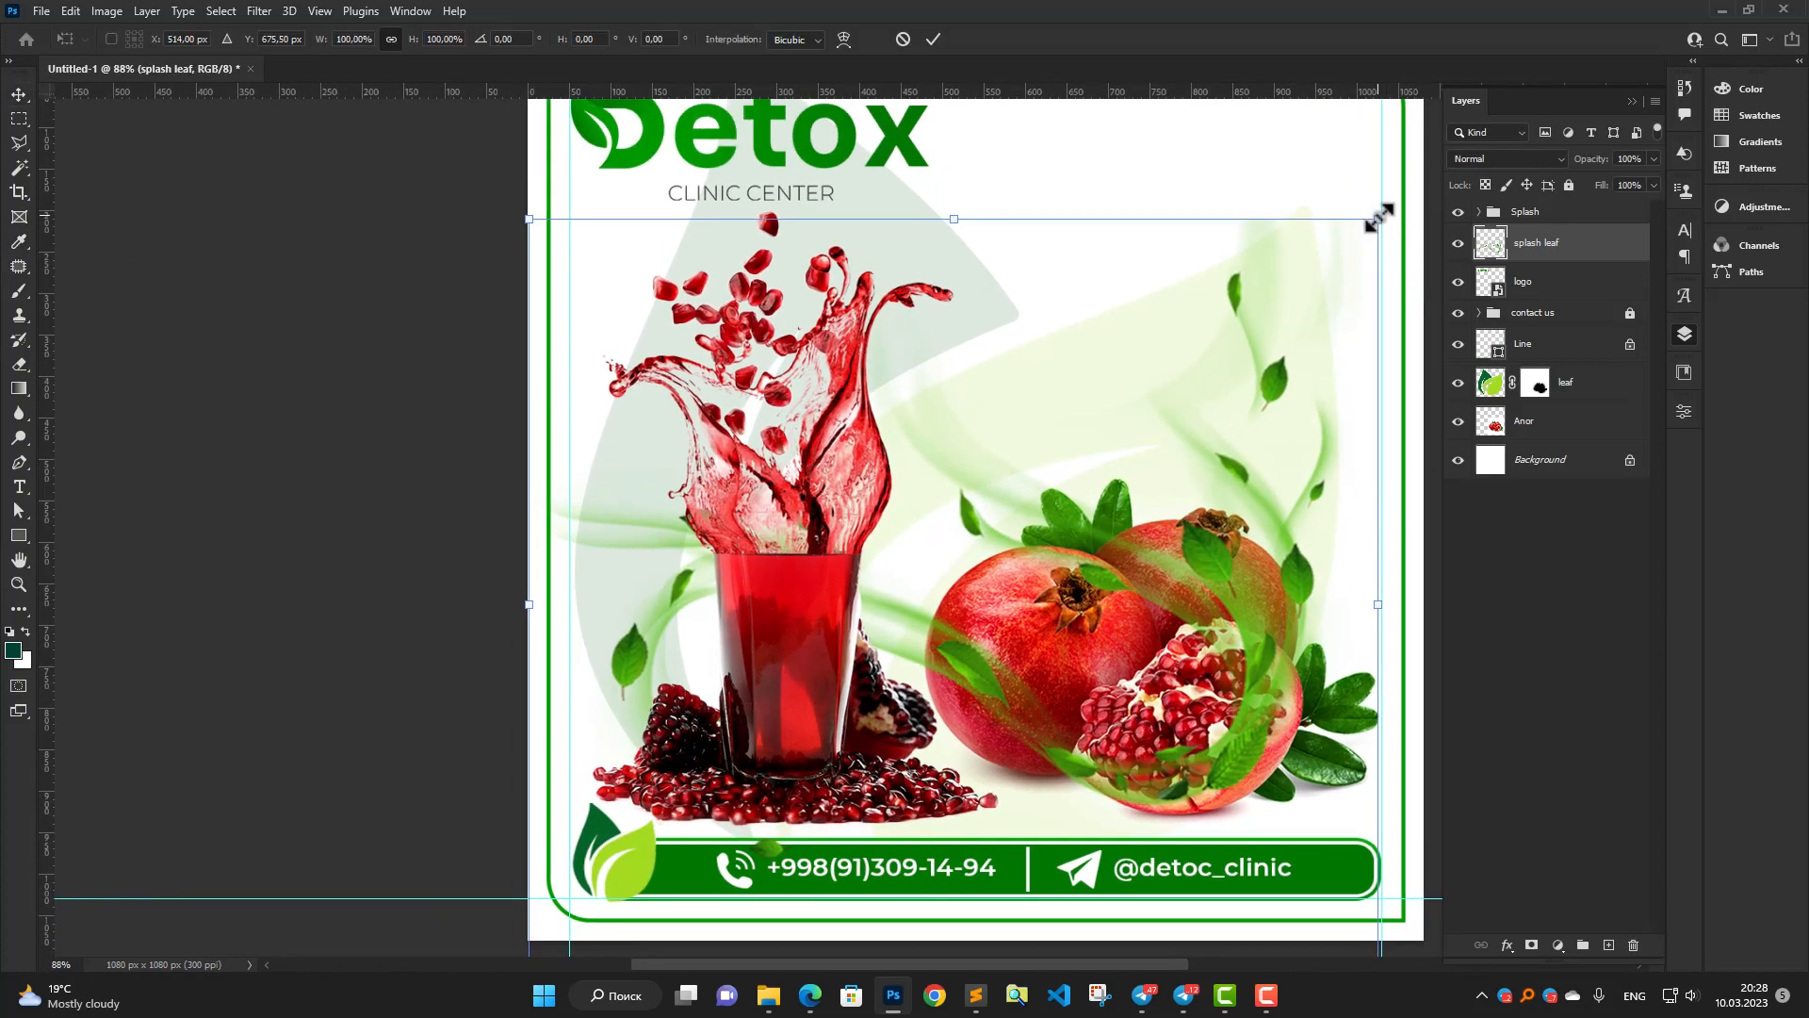
drag(1378, 218, 1545, 179)
key(alt+shift)
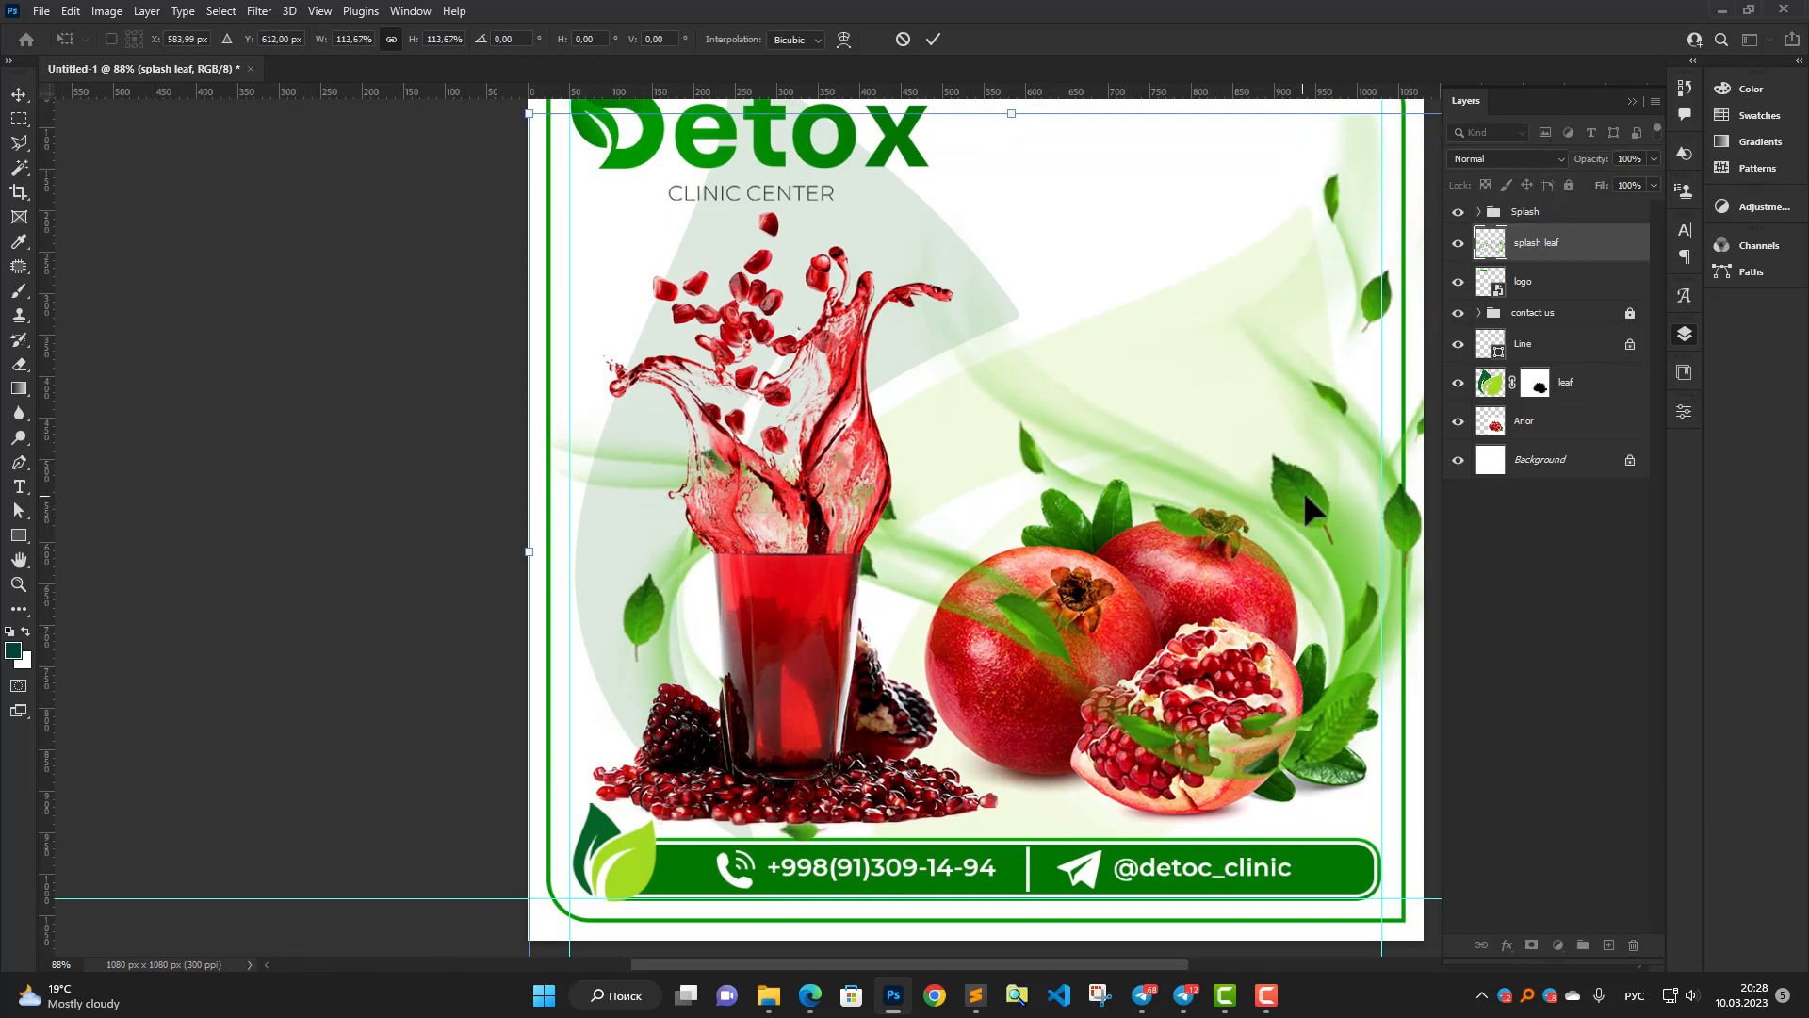
drag(1306, 496, 1285, 524)
click(933, 39)
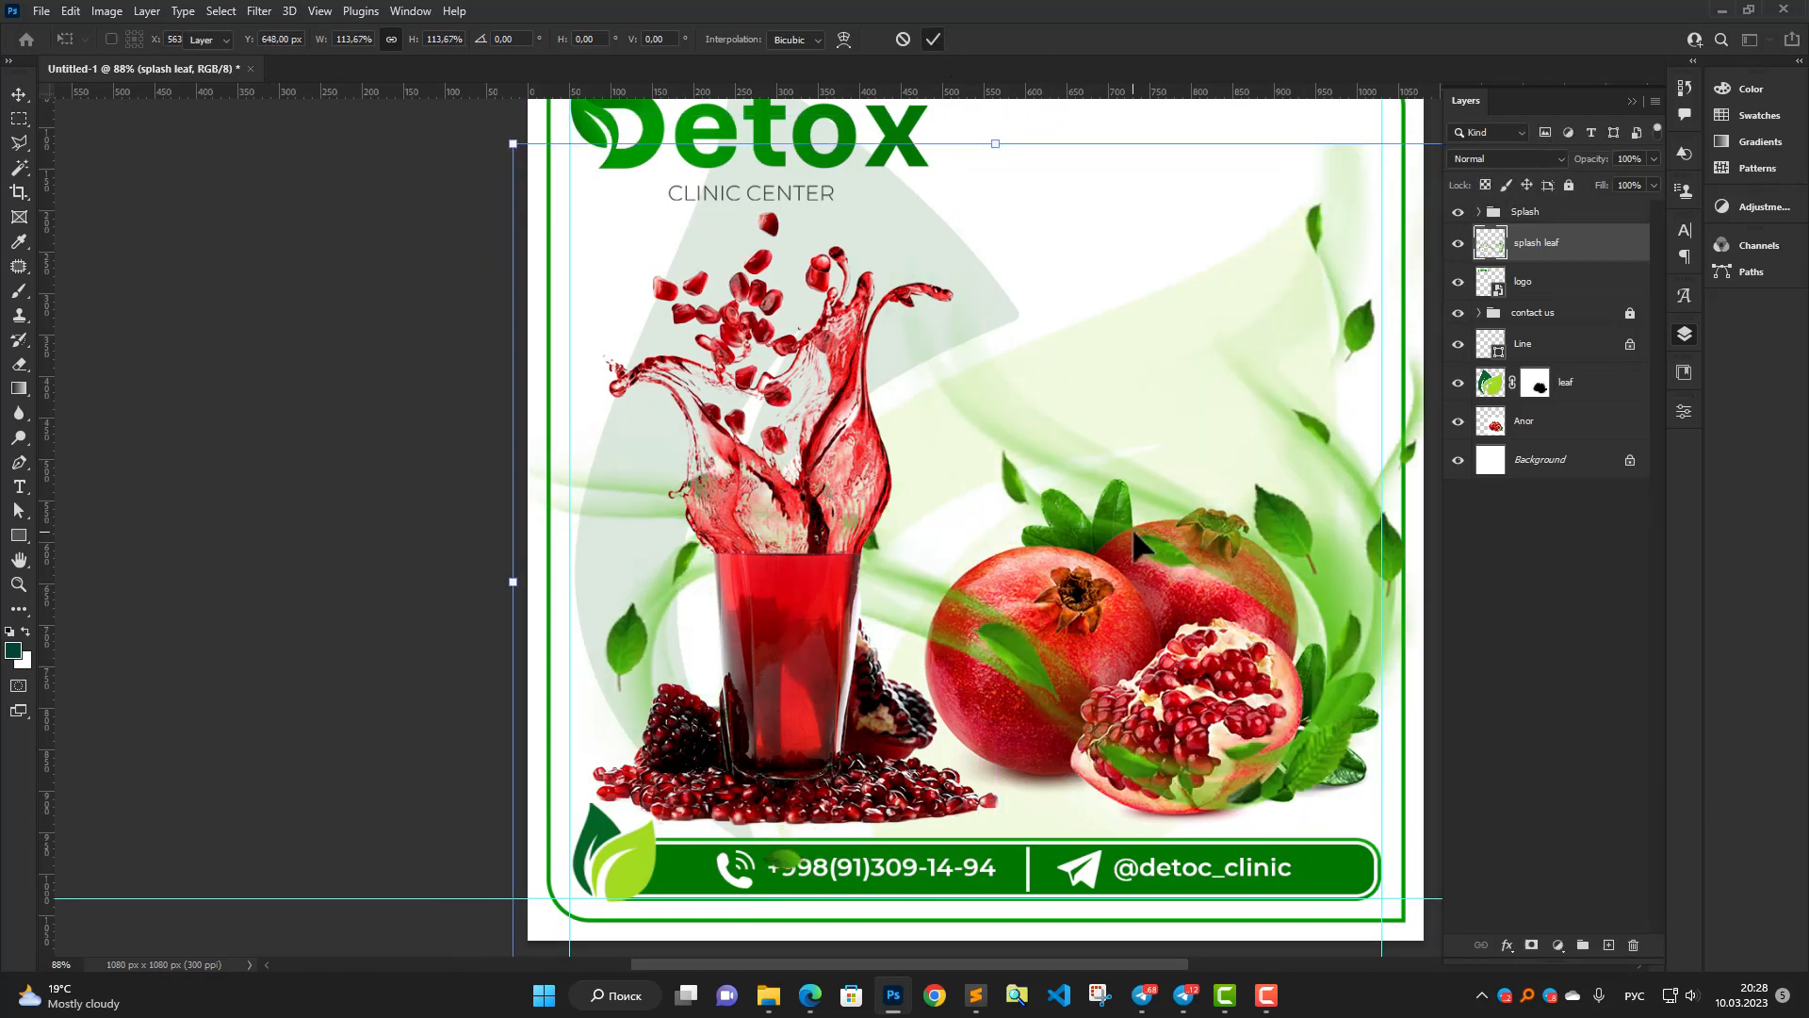
Add a layer mask to the splash leaf layer and paint black with a 40 px brush over the two front pomegranates.
drag(1133, 528, 975, 575)
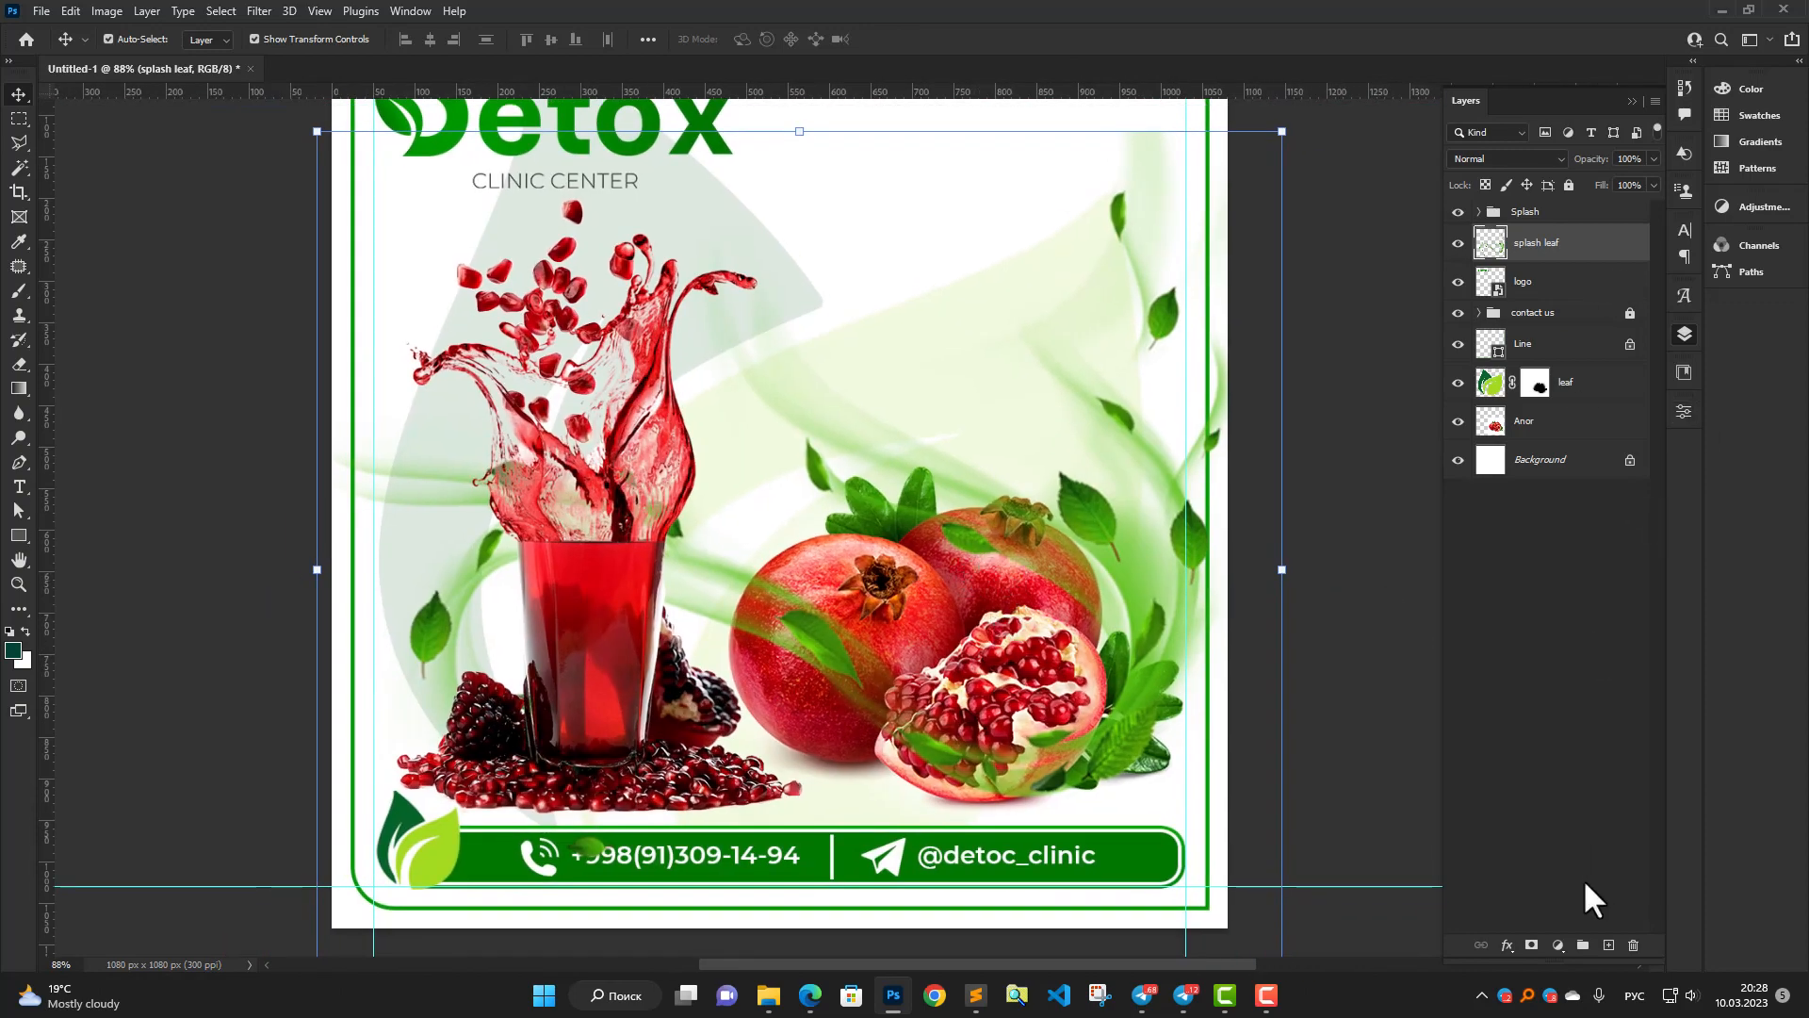
click(1531, 945)
scroll(980, 698, up, 4)
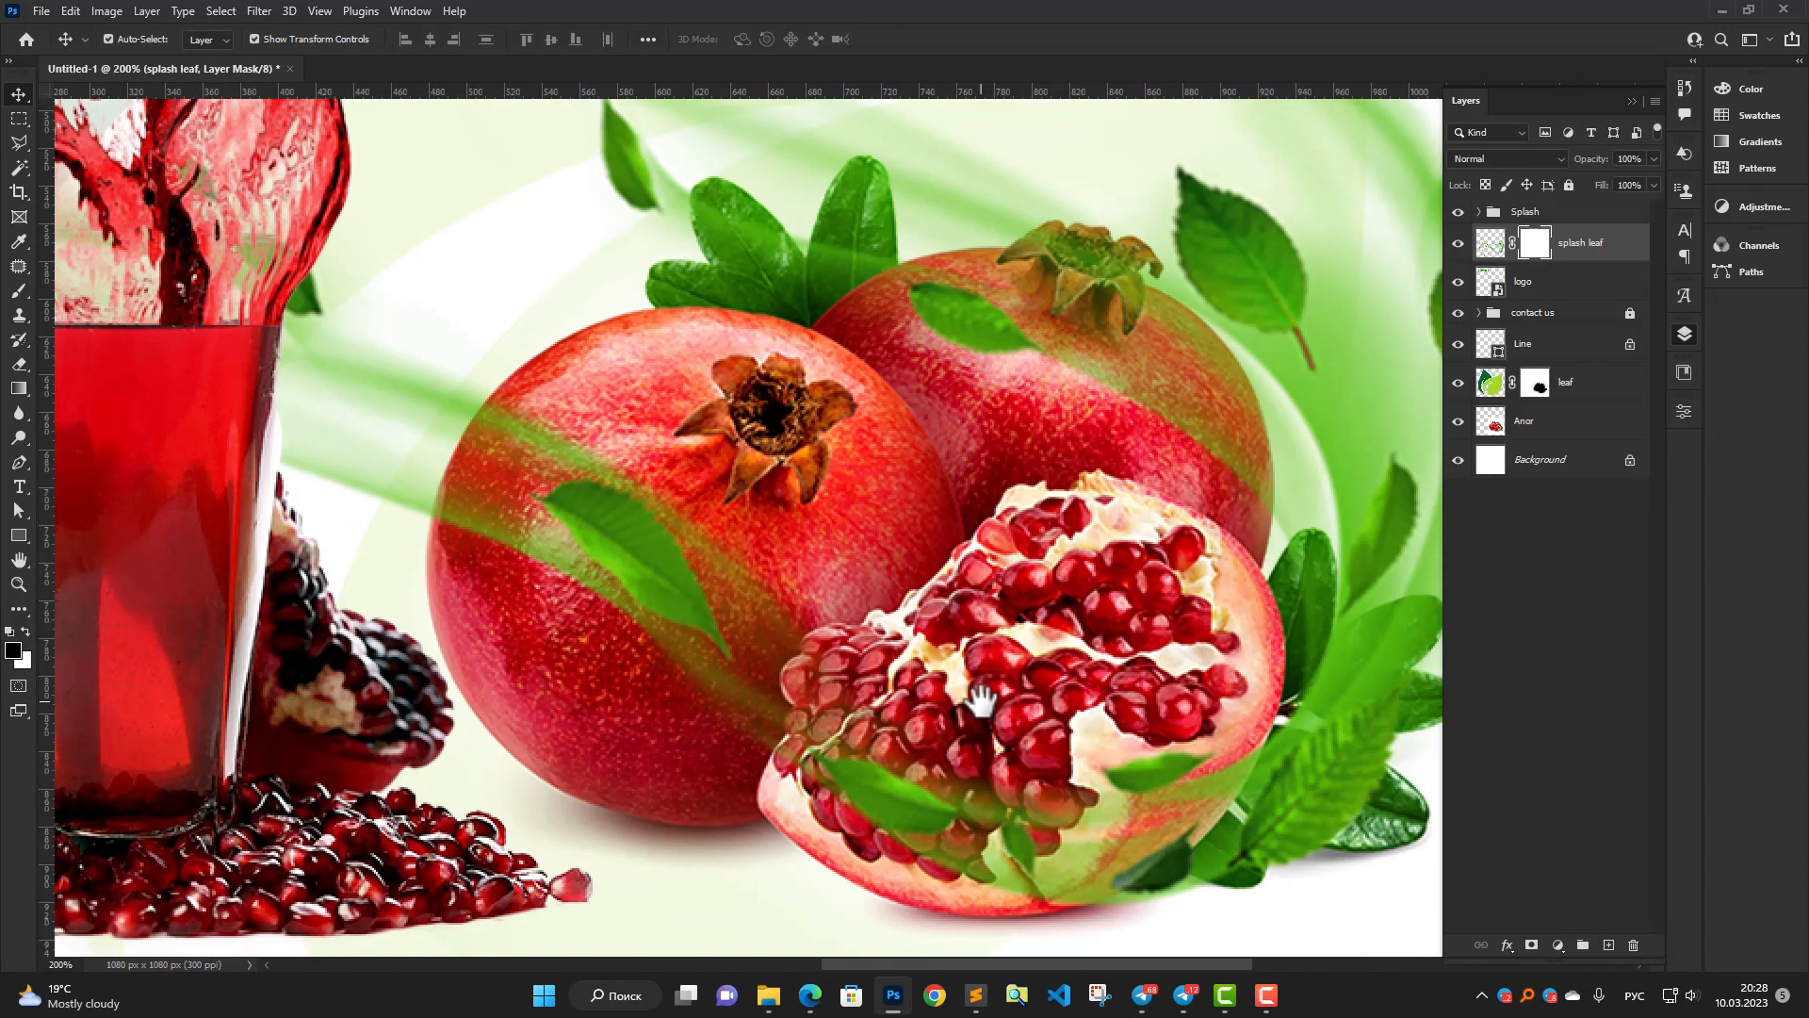
drag(981, 700, 976, 712)
key(b)
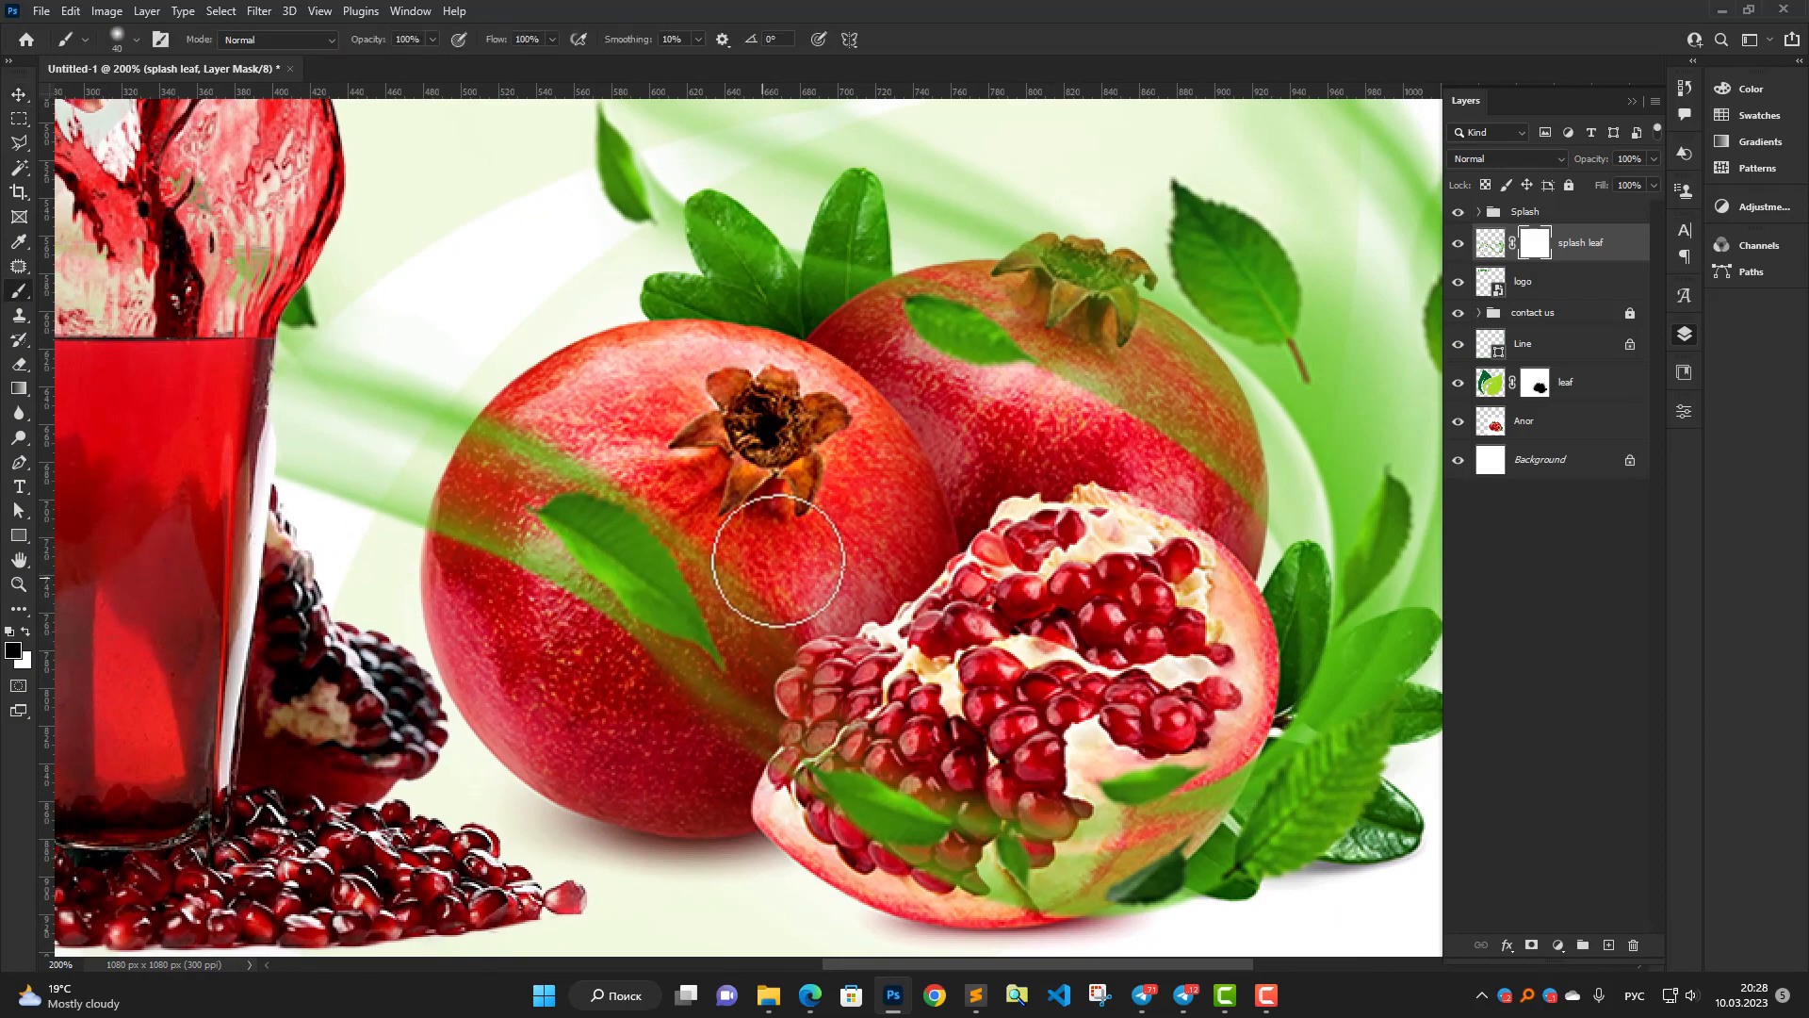
mouse_move(578, 456)
mouse_down()
mouse_move(605, 510)
mouse_move(699, 562)
mouse_up()
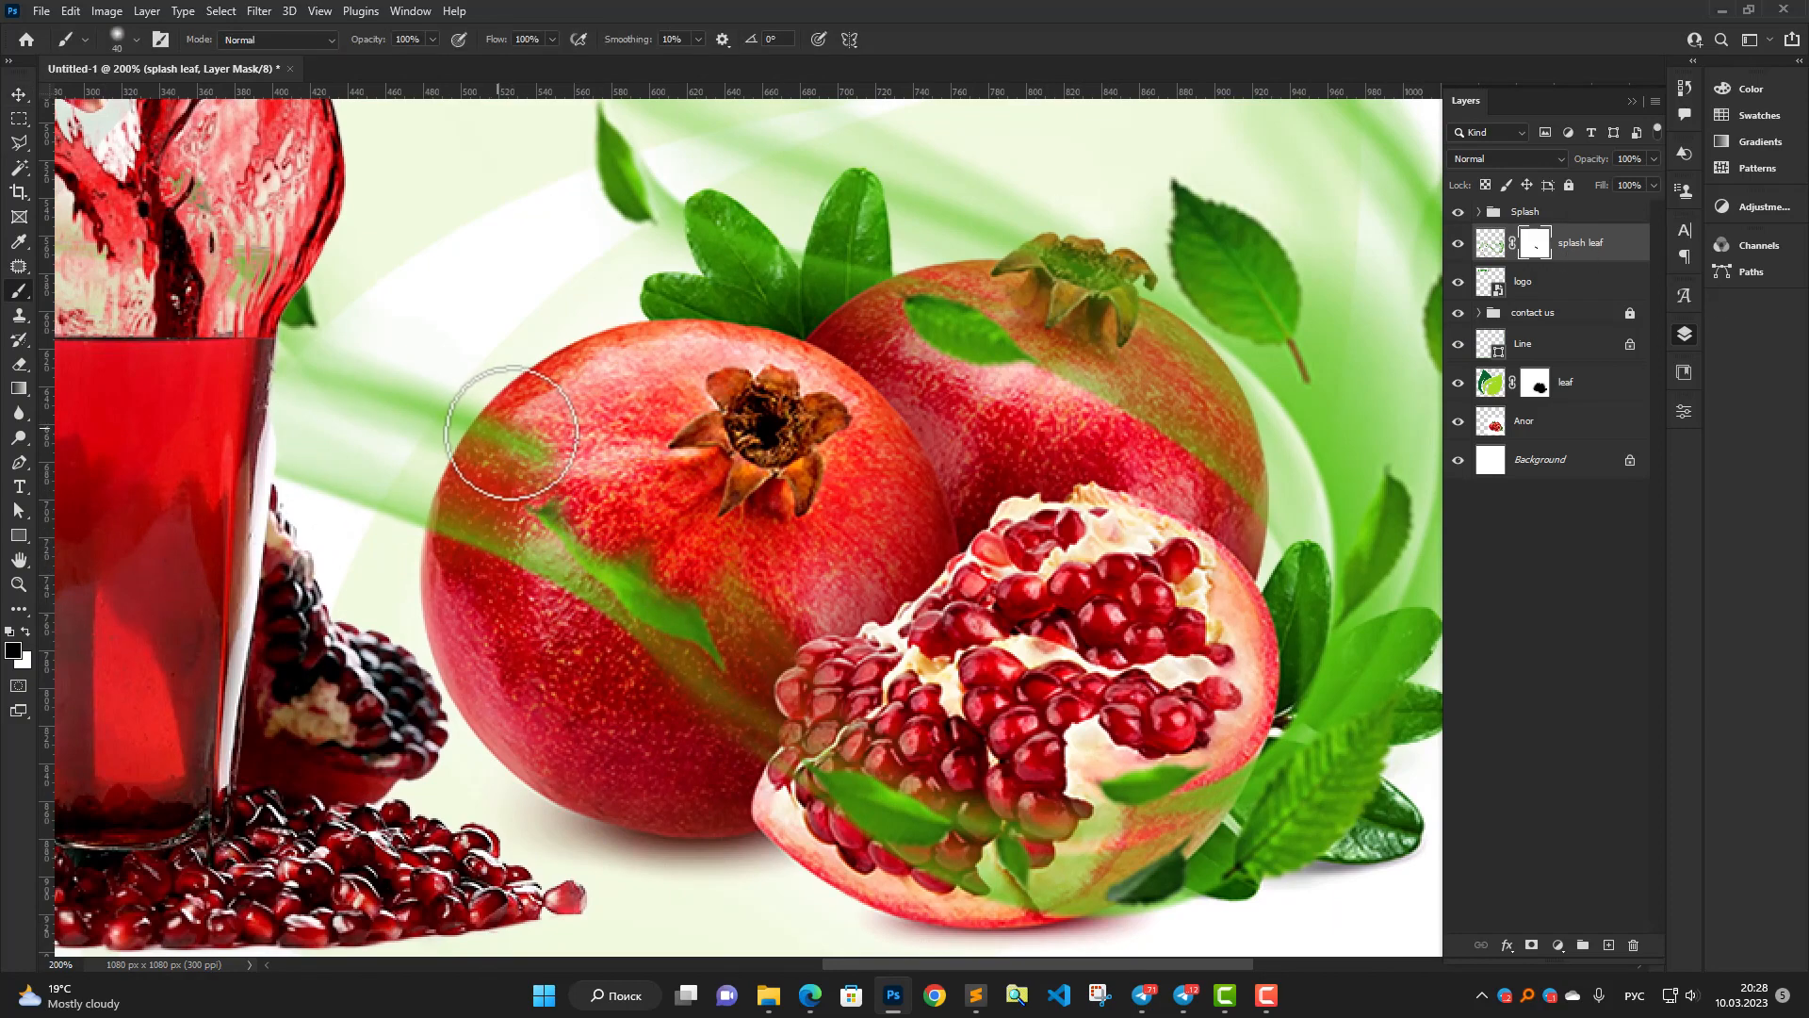
mouse_move(493, 424)
mouse_down()
mouse_move(444, 536)
mouse_move(556, 503)
mouse_move(532, 509)
mouse_move(604, 523)
mouse_move(681, 633)
mouse_move(576, 578)
mouse_move(783, 621)
mouse_move(807, 734)
mouse_move(703, 700)
mouse_move(466, 550)
mouse_move(534, 500)
mouse_move(538, 436)
mouse_move(776, 717)
mouse_move(910, 807)
mouse_move(1002, 826)
mouse_move(1020, 858)
mouse_move(884, 853)
mouse_move(1052, 850)
mouse_move(1217, 760)
mouse_move(1178, 809)
mouse_move(1149, 778)
mouse_move(1093, 850)
mouse_move(992, 894)
mouse_move(1083, 866)
mouse_move(1041, 895)
mouse_move(1134, 817)
mouse_move(1032, 881)
mouse_move(1096, 803)
mouse_up()
scroll(1065, 528, down, 4)
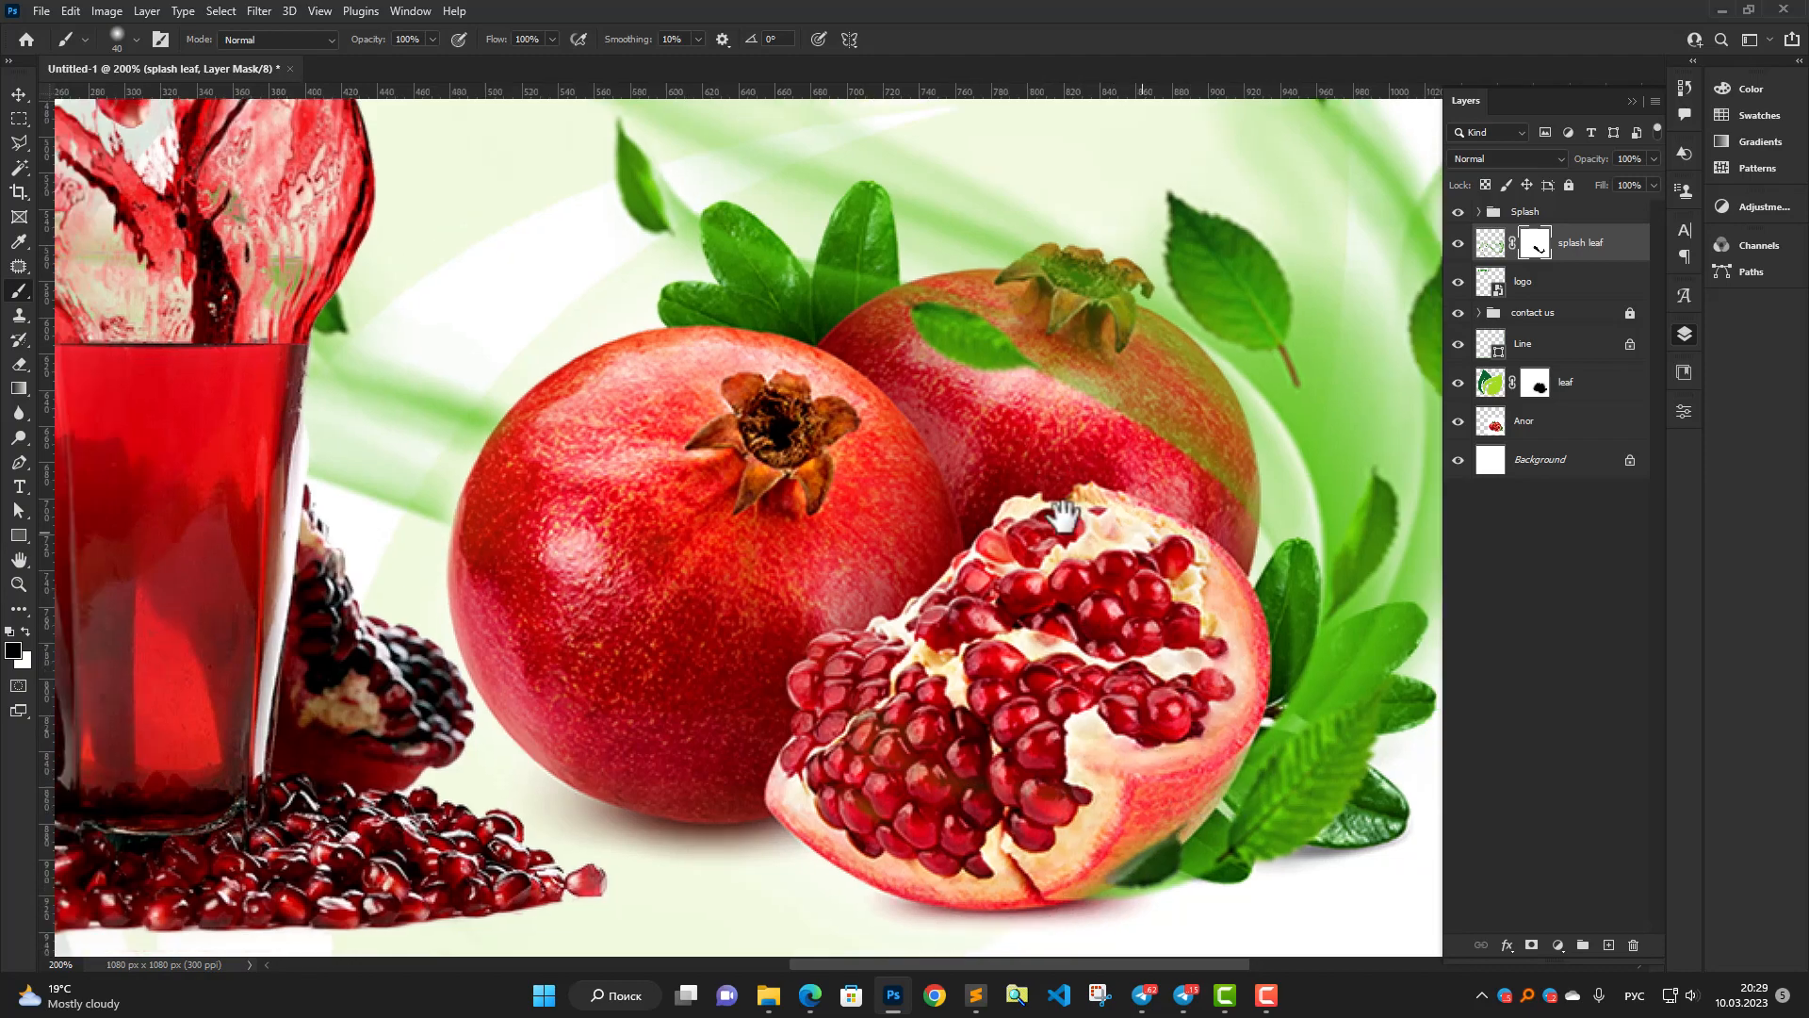
drag(1011, 476, 1013, 504)
scroll(1013, 504, up, 1)
scroll(1011, 504, up, 4)
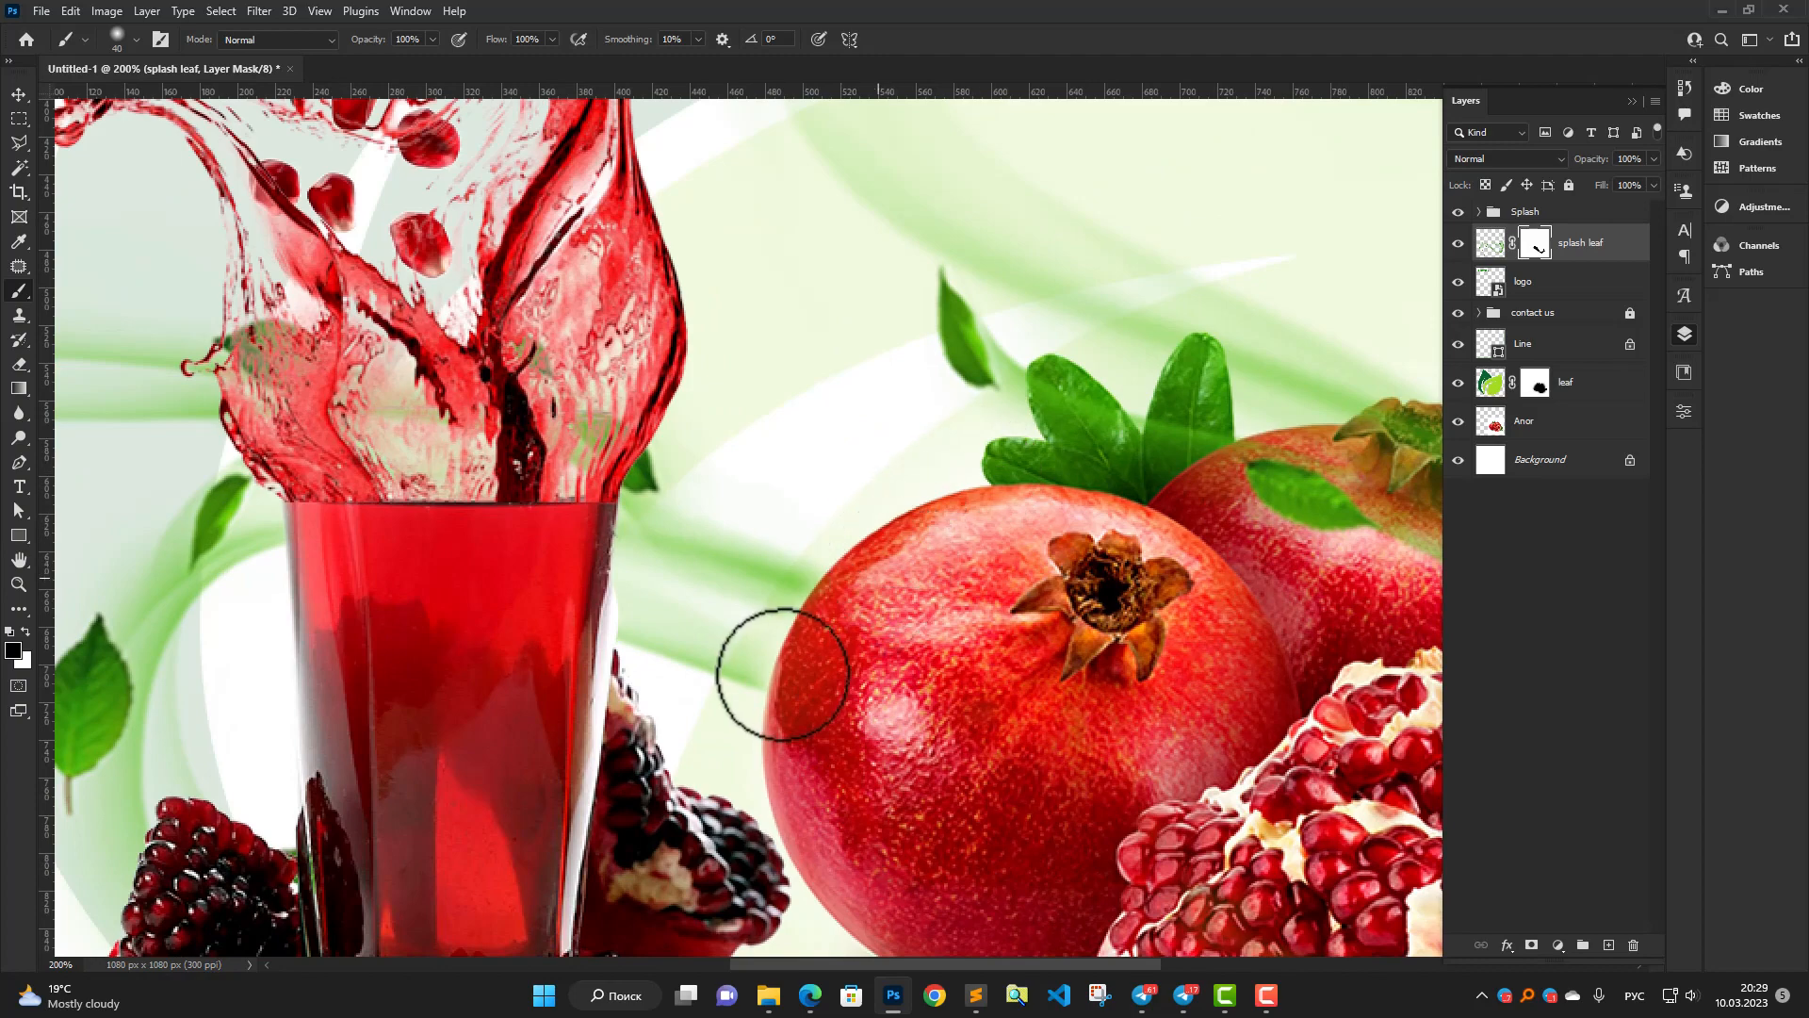
scroll(822, 650, down, 3)
scroll(867, 683, up, 2)
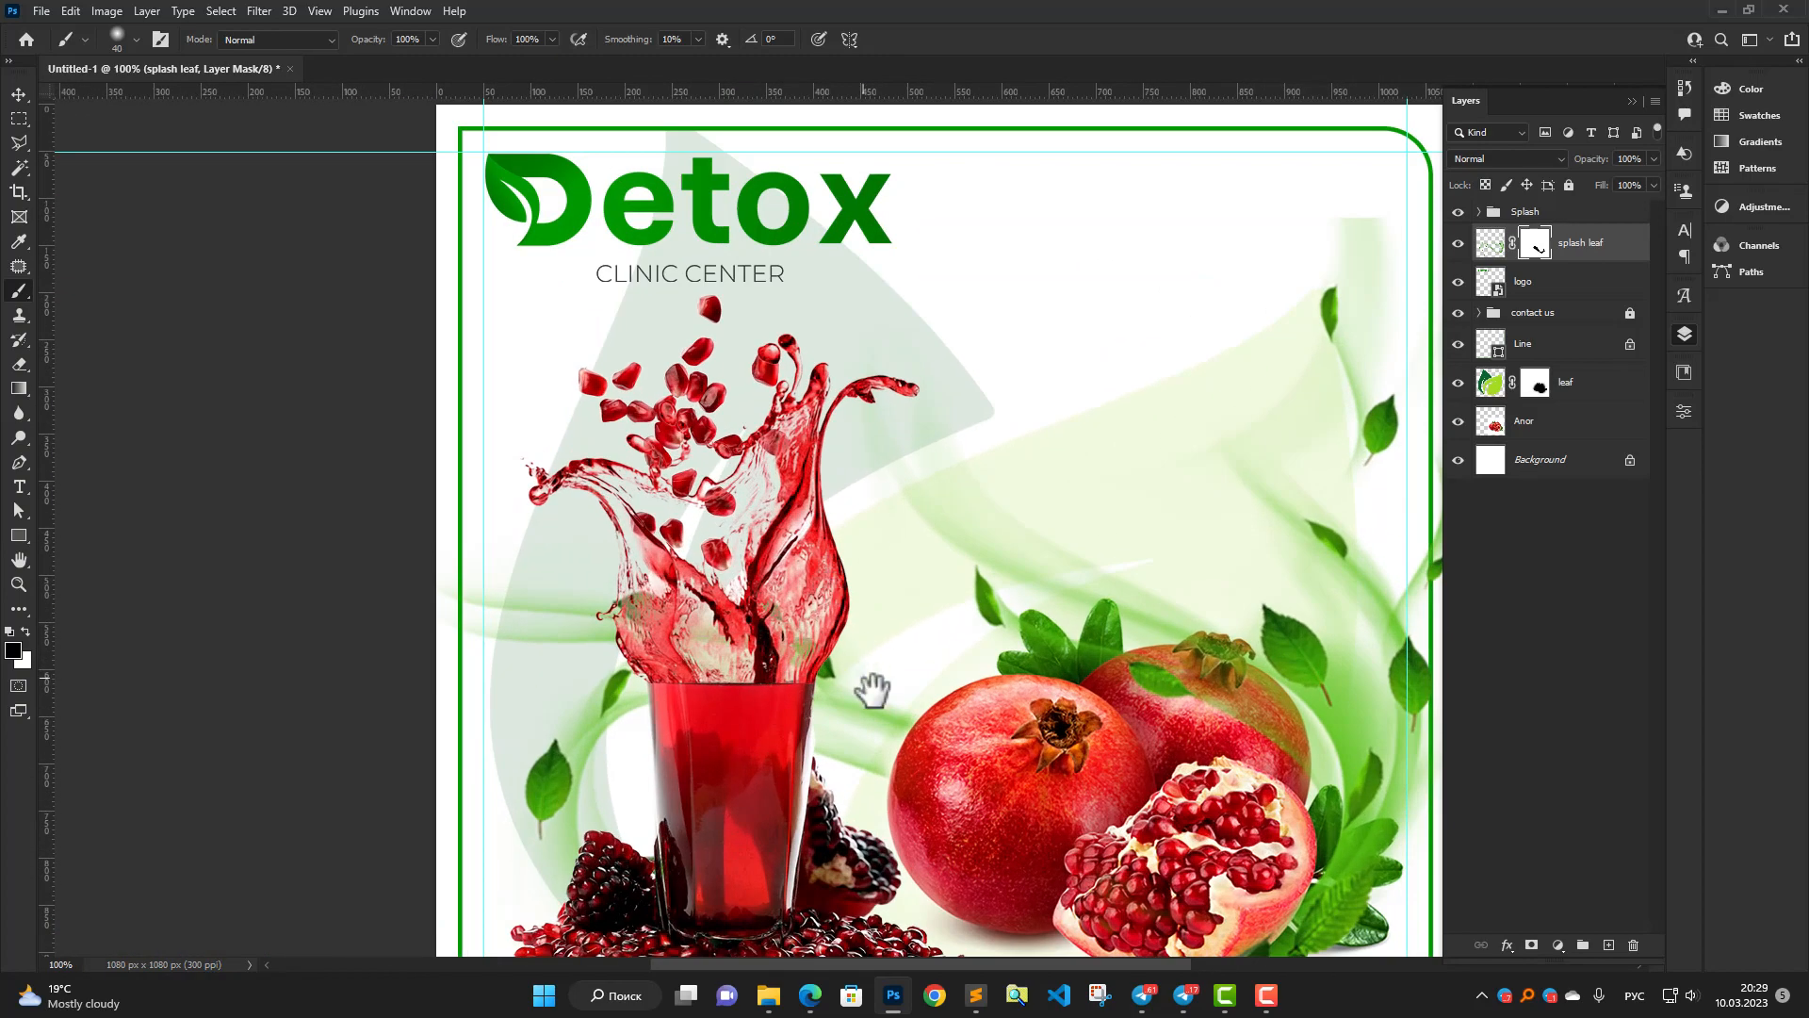
scroll(853, 643, down, 2)
drag(855, 645, 851, 640)
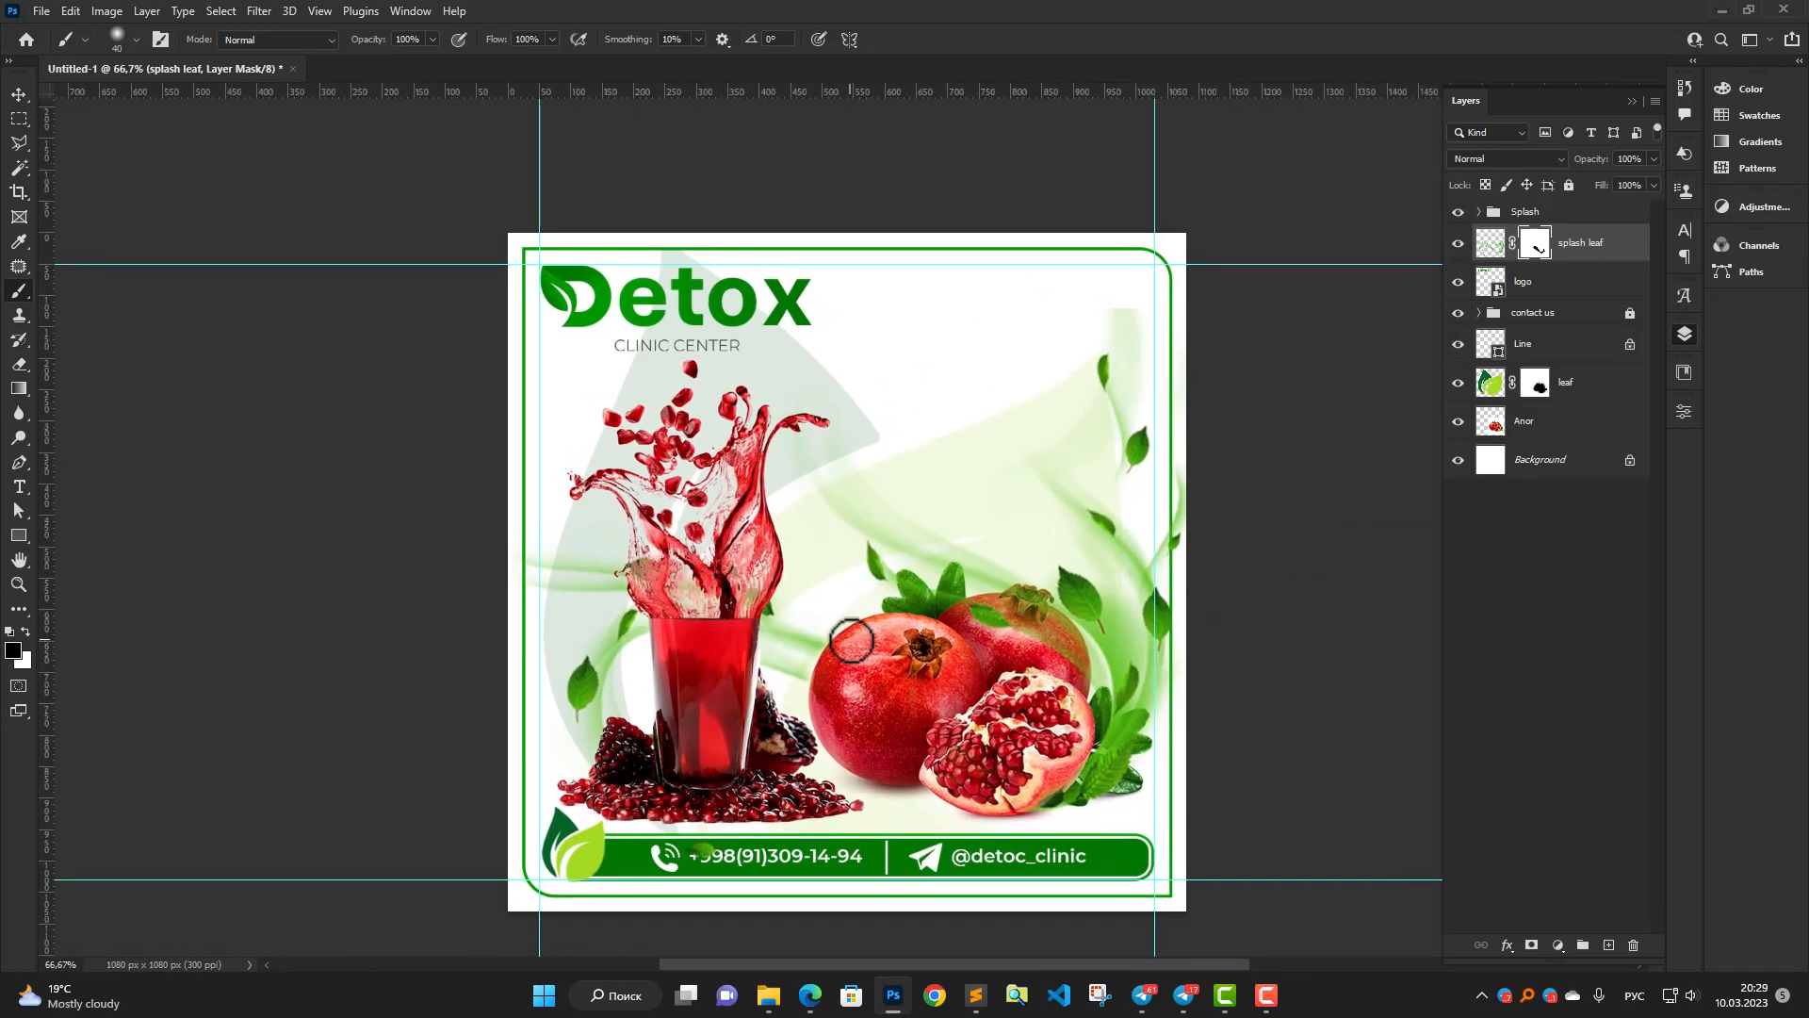
Paint black on the splash leaf mask to hide the leaf overlapping the phone number in the contact bar.
key(v)
scroll(718, 857, up, 2)
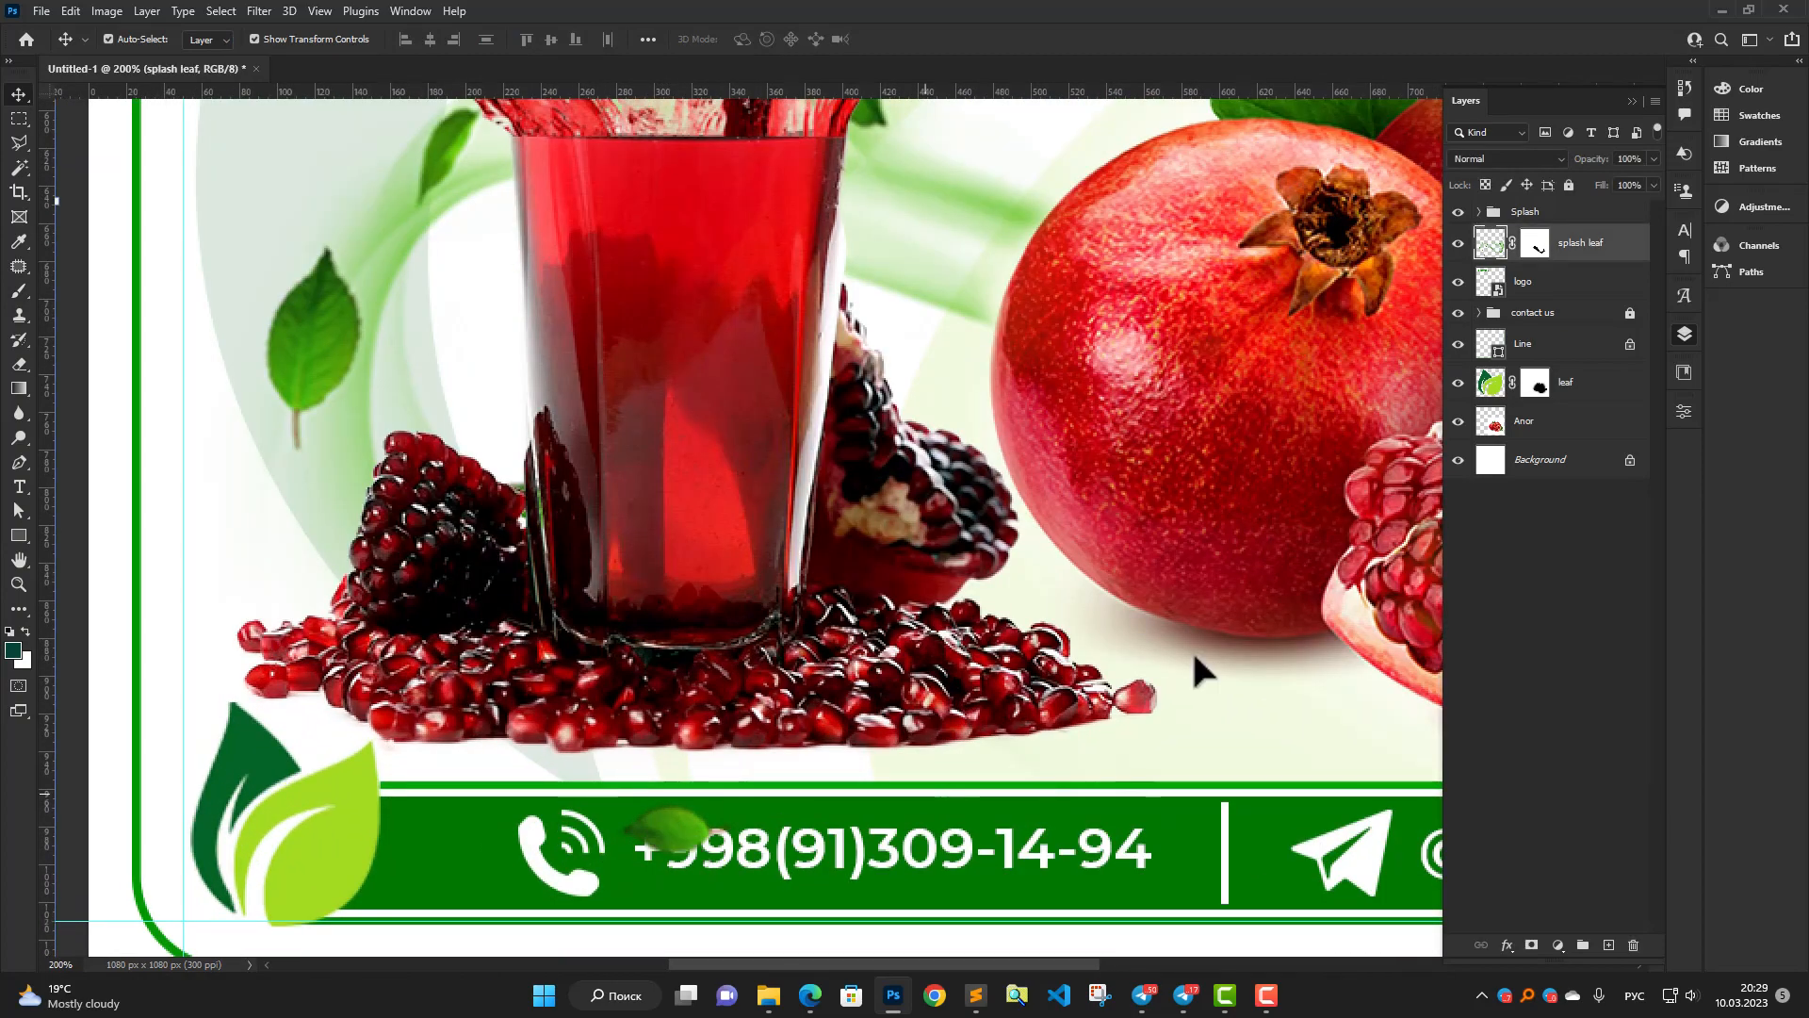
click(1536, 245)
key(b)
mouse_move(646, 828)
mouse_down()
mouse_move(697, 812)
mouse_move(751, 864)
mouse_move(639, 836)
mouse_move(611, 800)
mouse_move(525, 820)
mouse_move(381, 768)
mouse_up()
scroll(546, 788, down, 3)
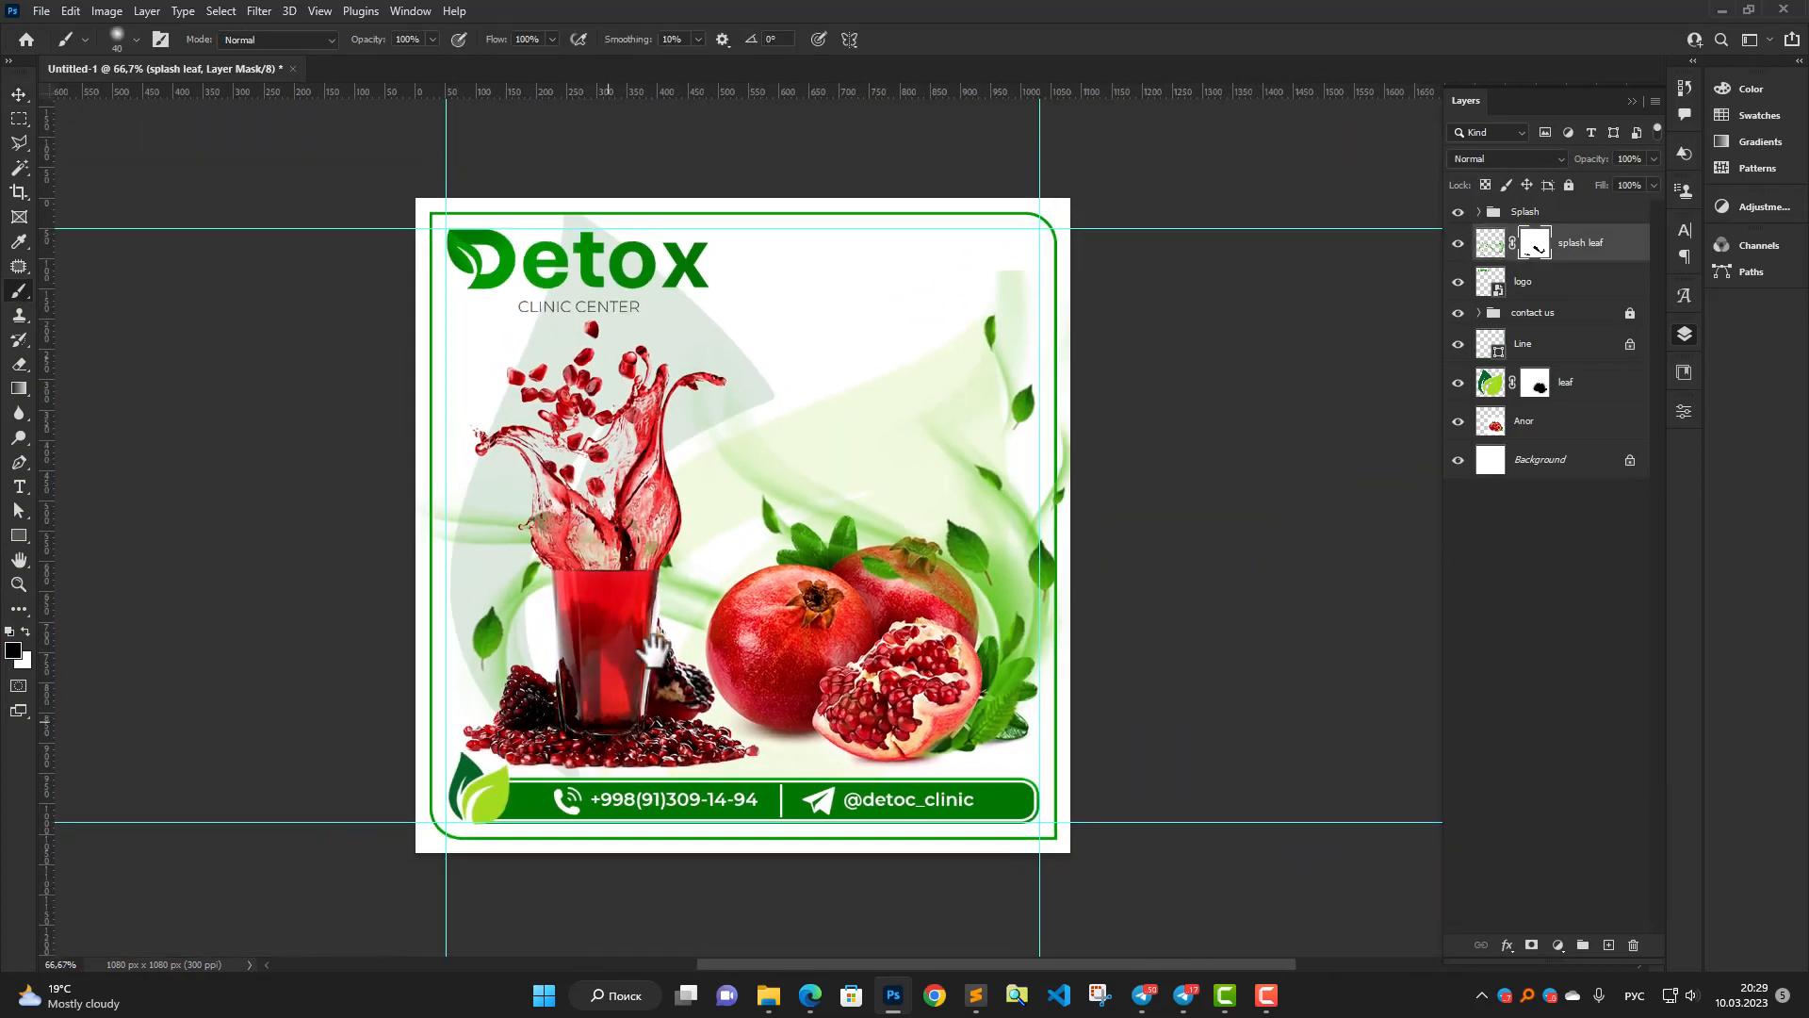
scroll(731, 622, up, 1)
mouse_move(730, 588)
mouse_down()
mouse_move(968, 595)
mouse_move(973, 405)
mouse_move(930, 444)
mouse_move(942, 523)
mouse_up()
scroll(1108, 579, up, 3)
scroll(943, 523, down, 4)
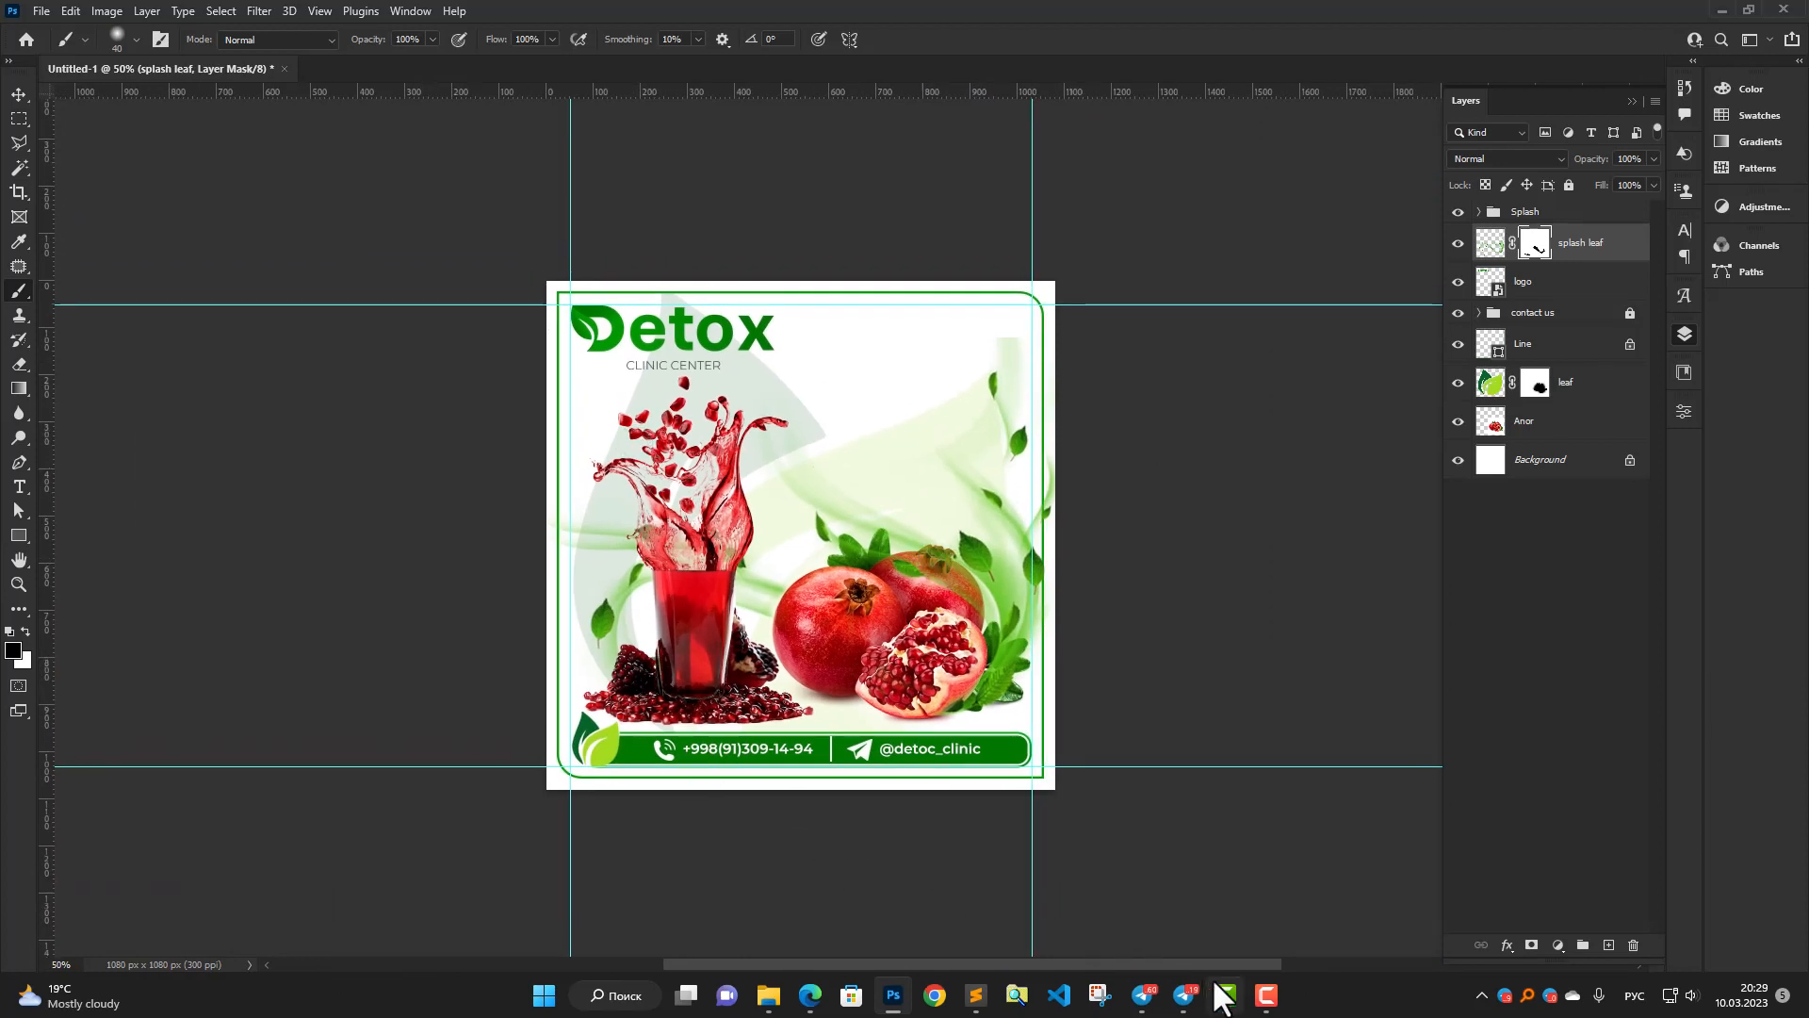
Add a text layer reading "ANOR SHARBATI" to the right of the Detox logo.
click(976, 995)
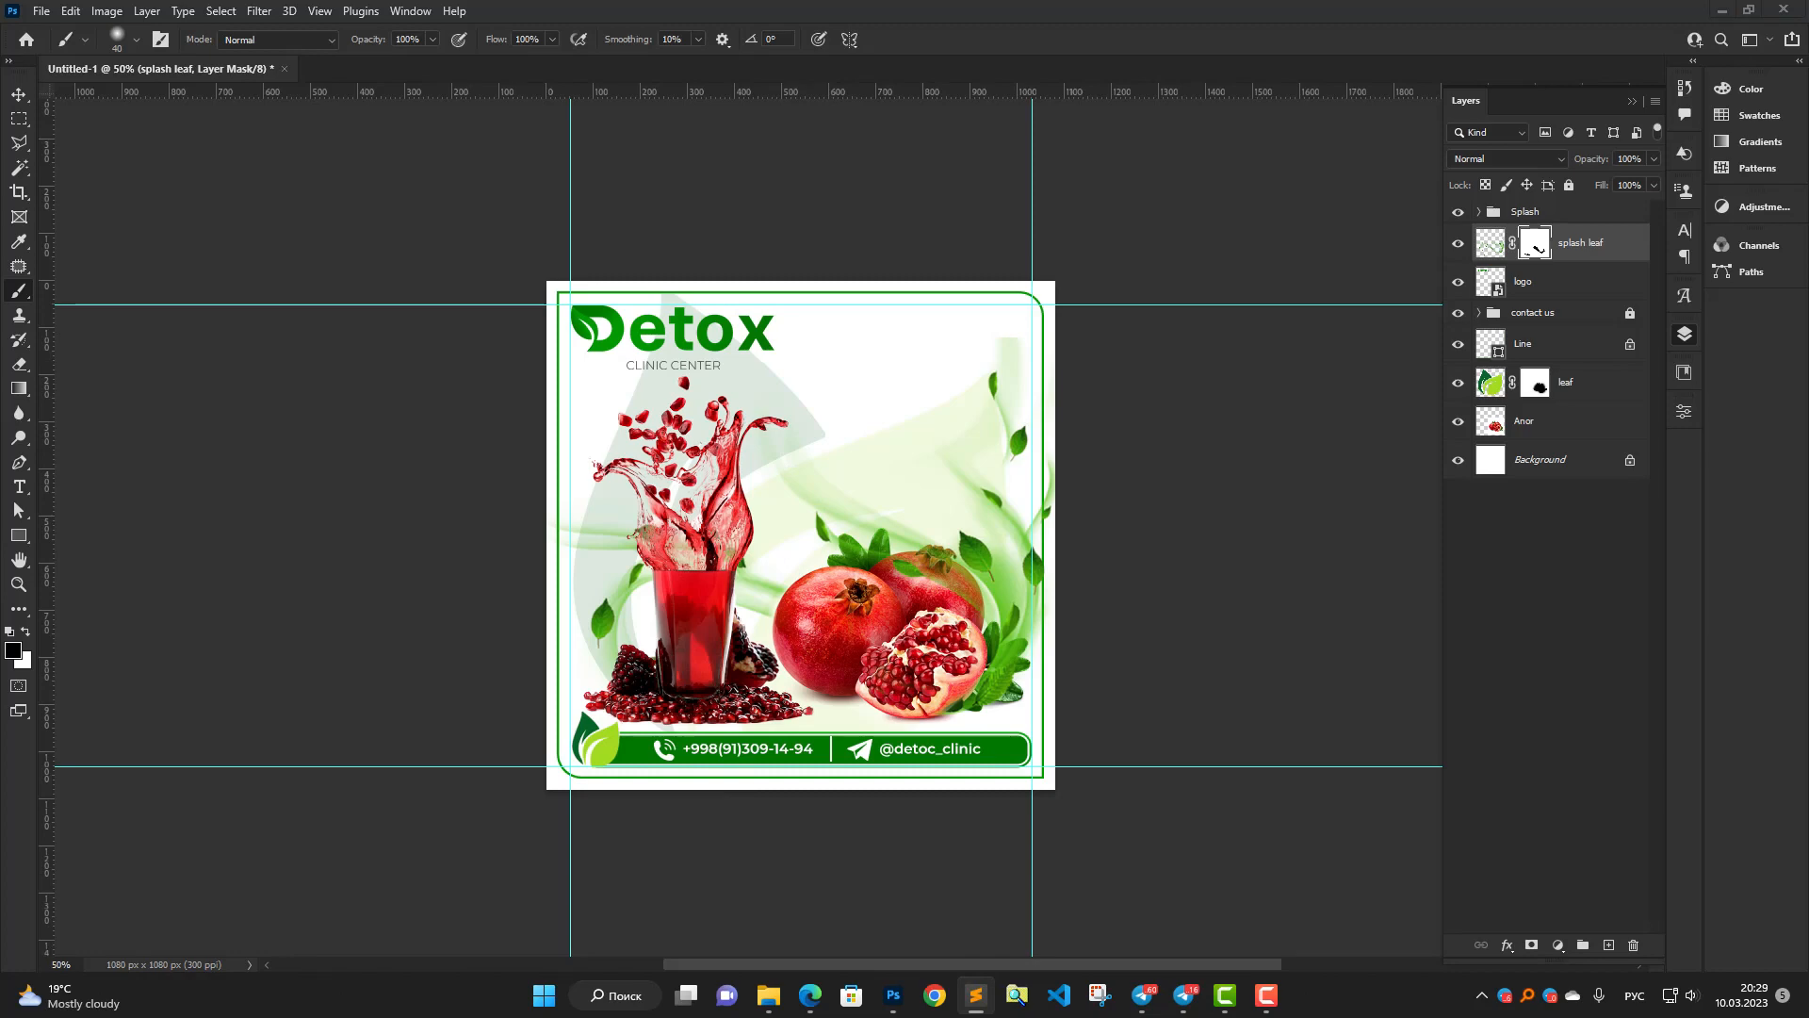
scroll(867, 339, up, 2)
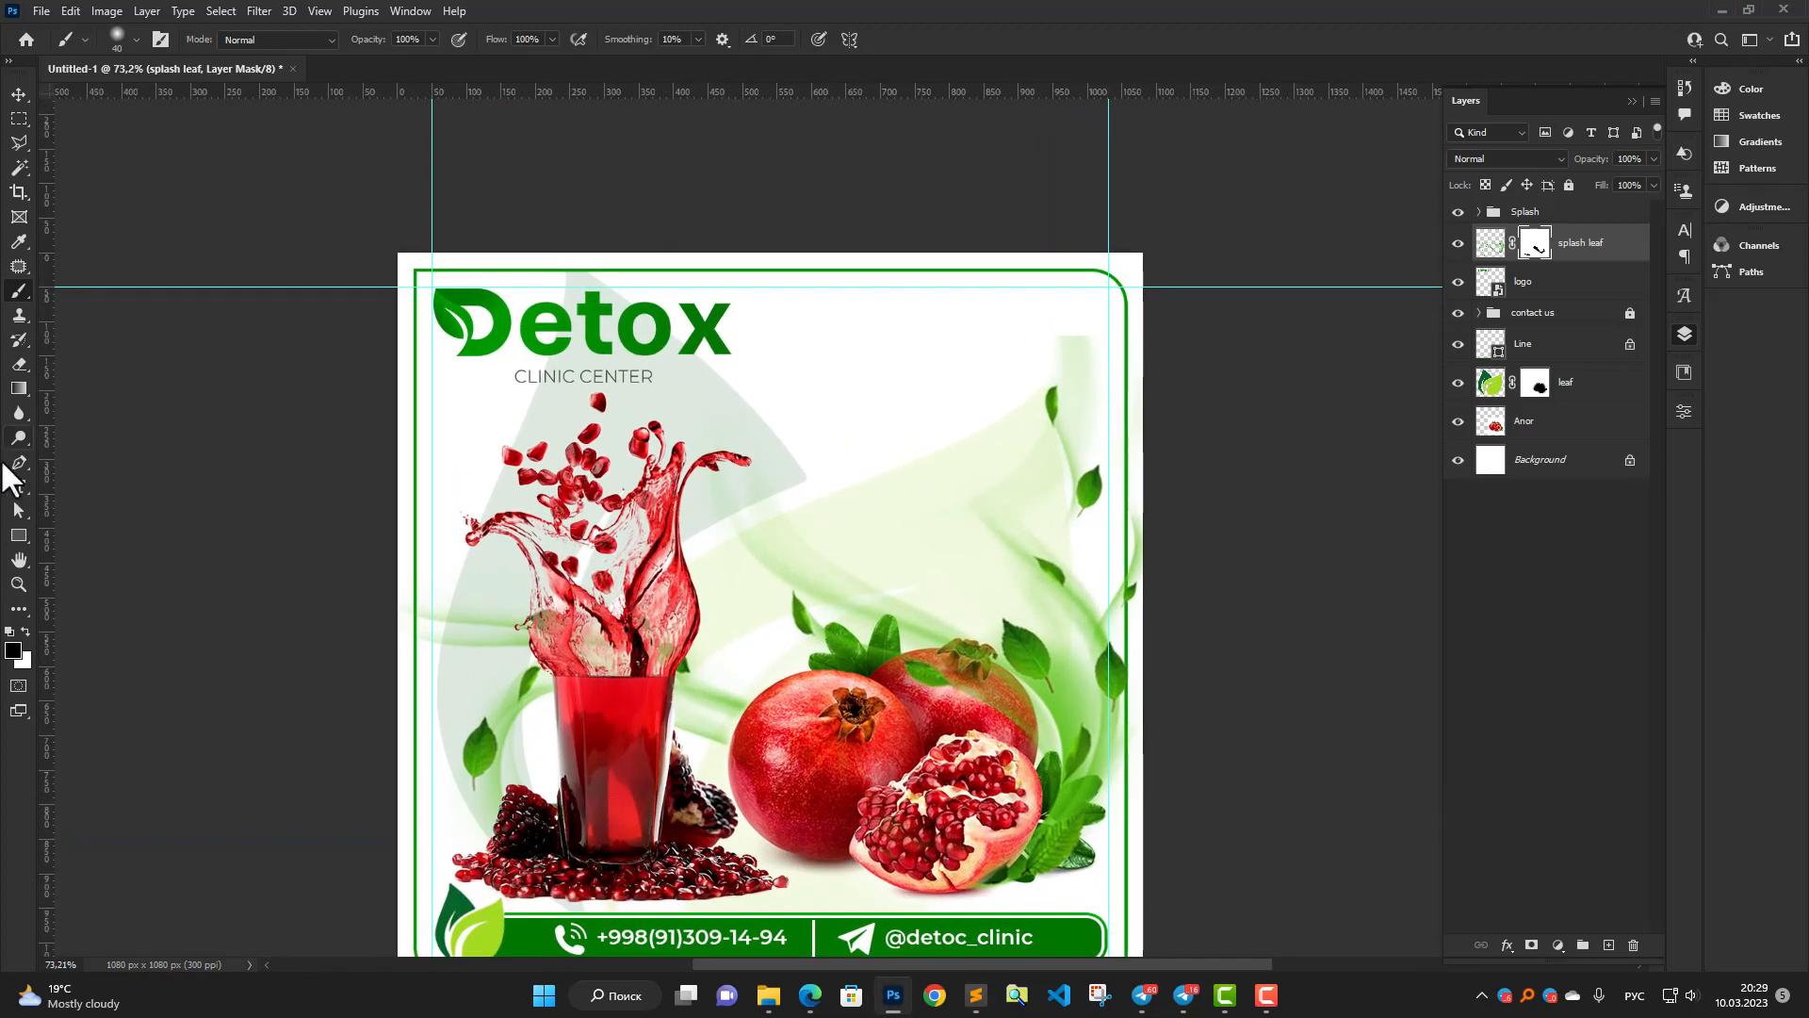
click(19, 486)
click(825, 321)
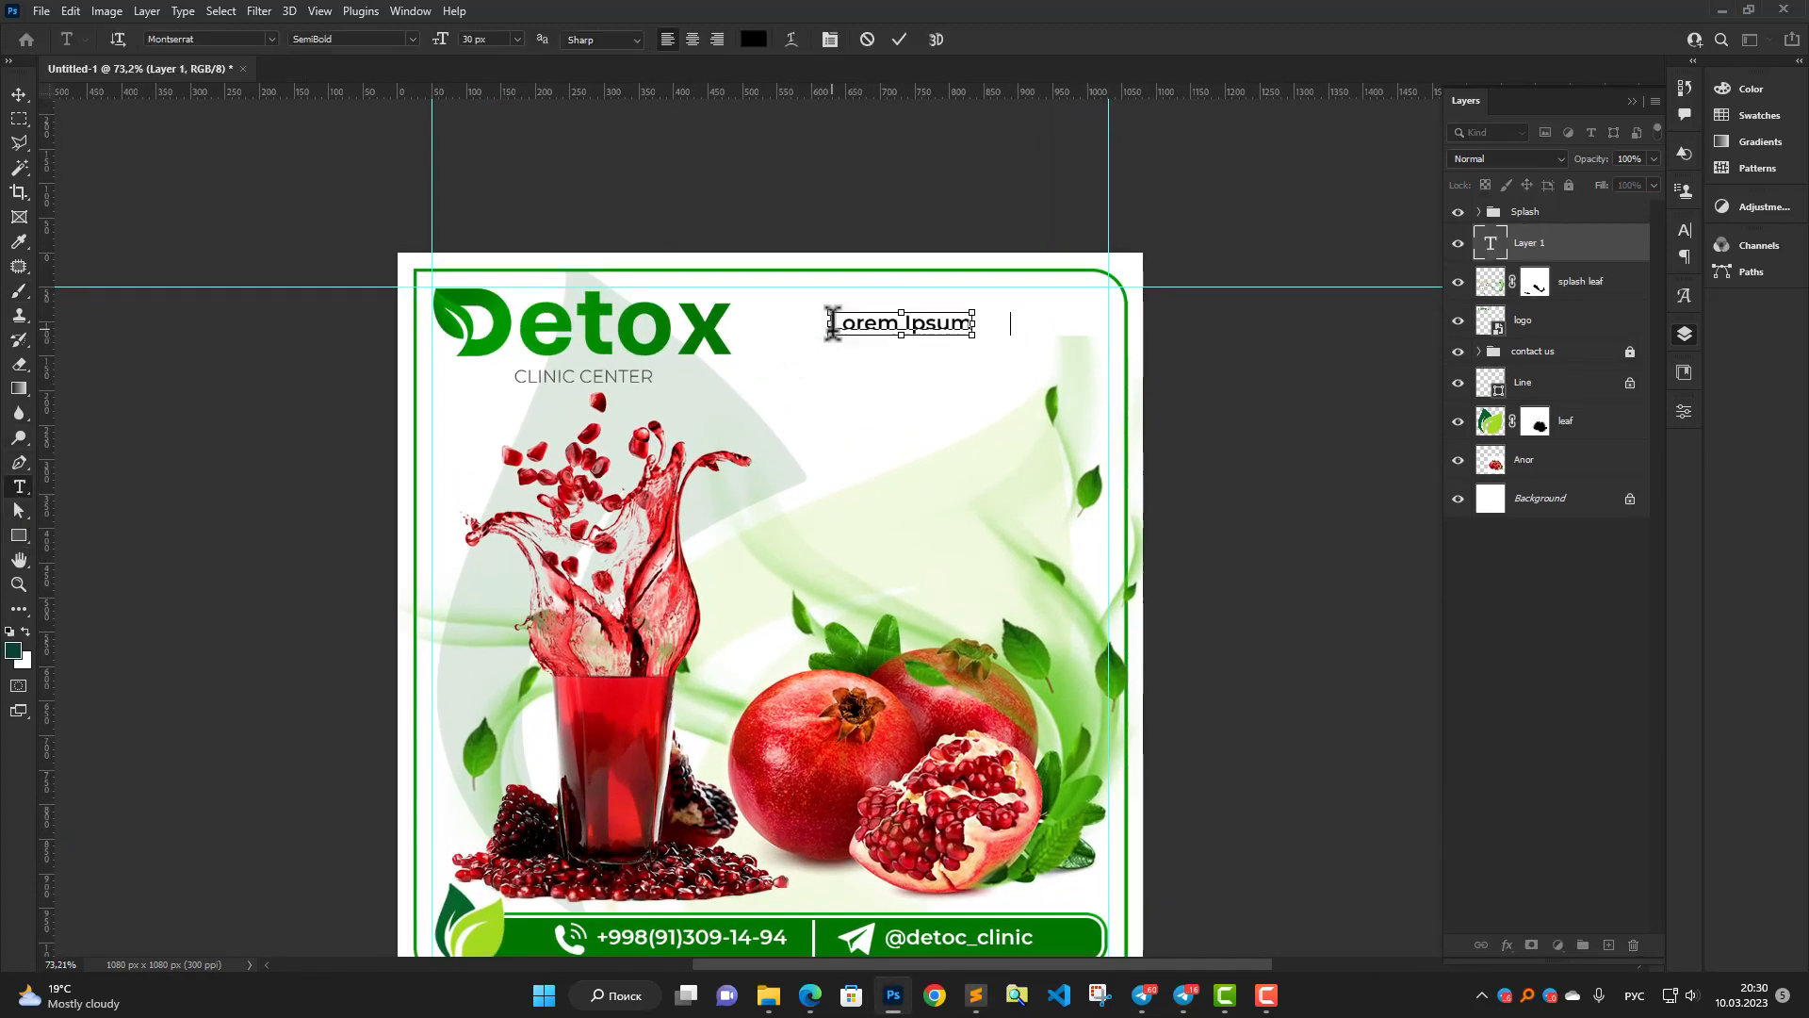
text(ANOR SHARBATI)
Set the "ANOR SHARBATI" heading in Impact Regular at 67 px.
click(272, 38)
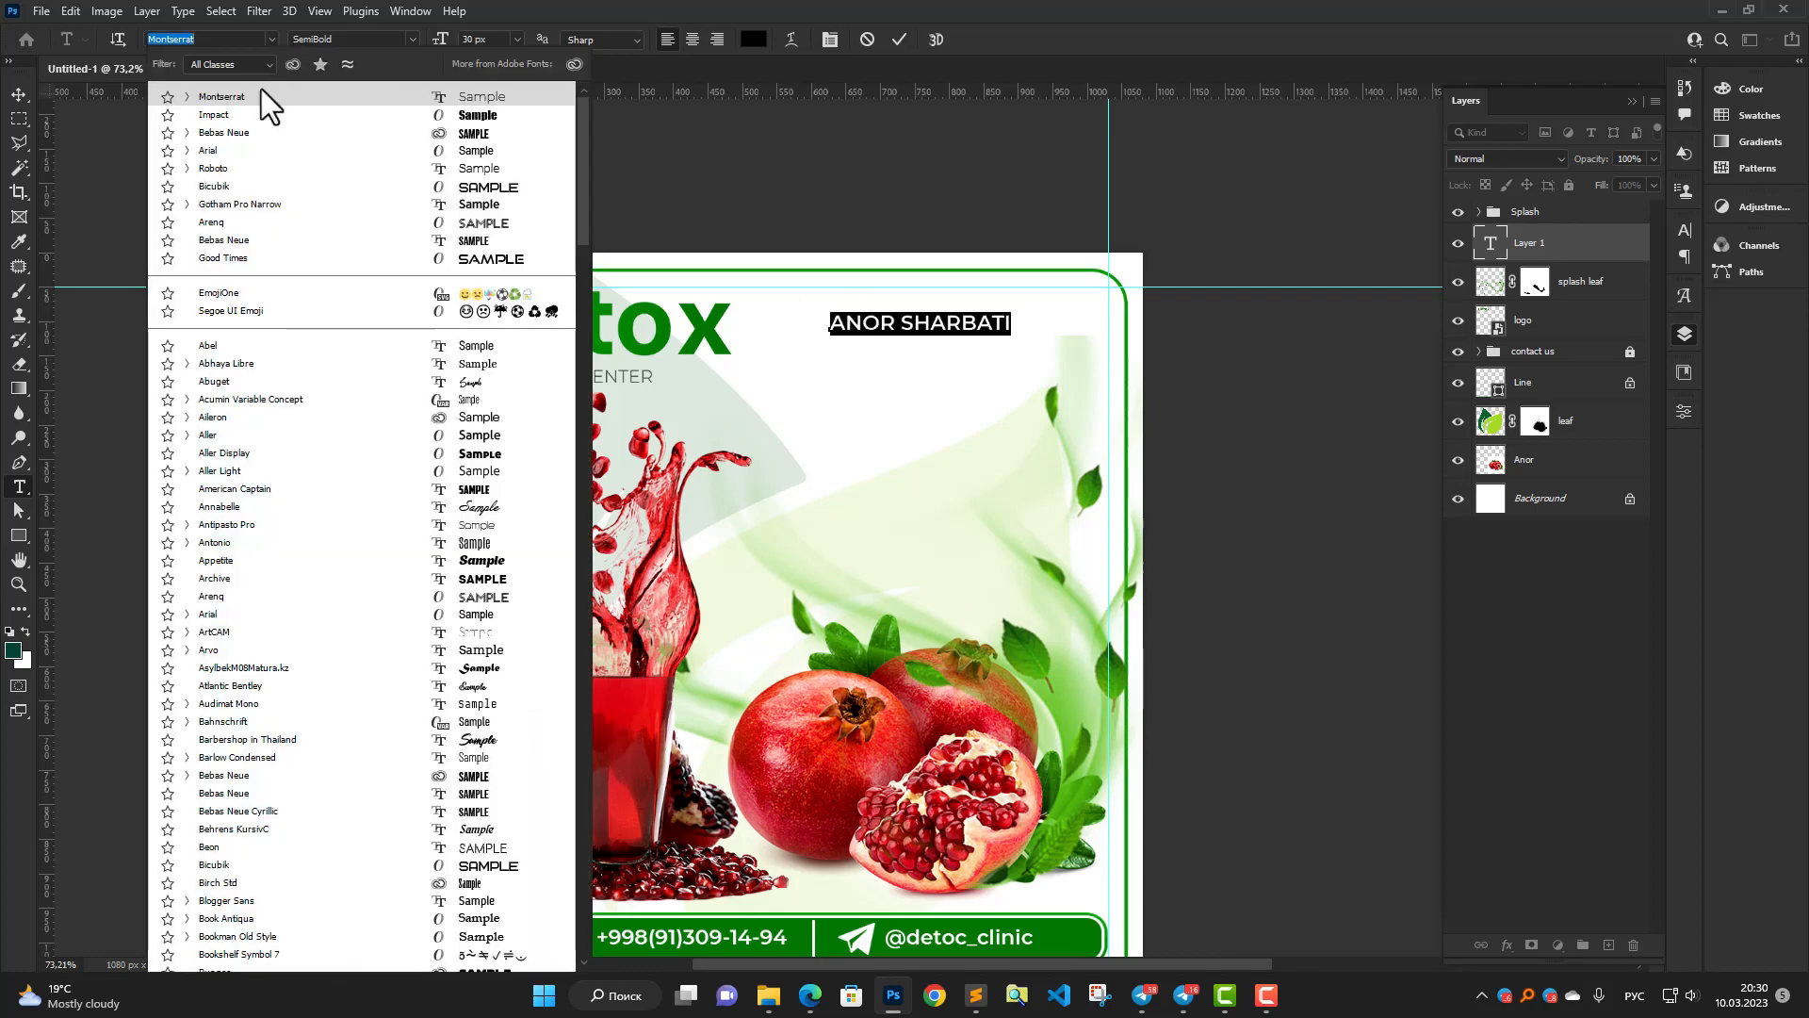
click(247, 104)
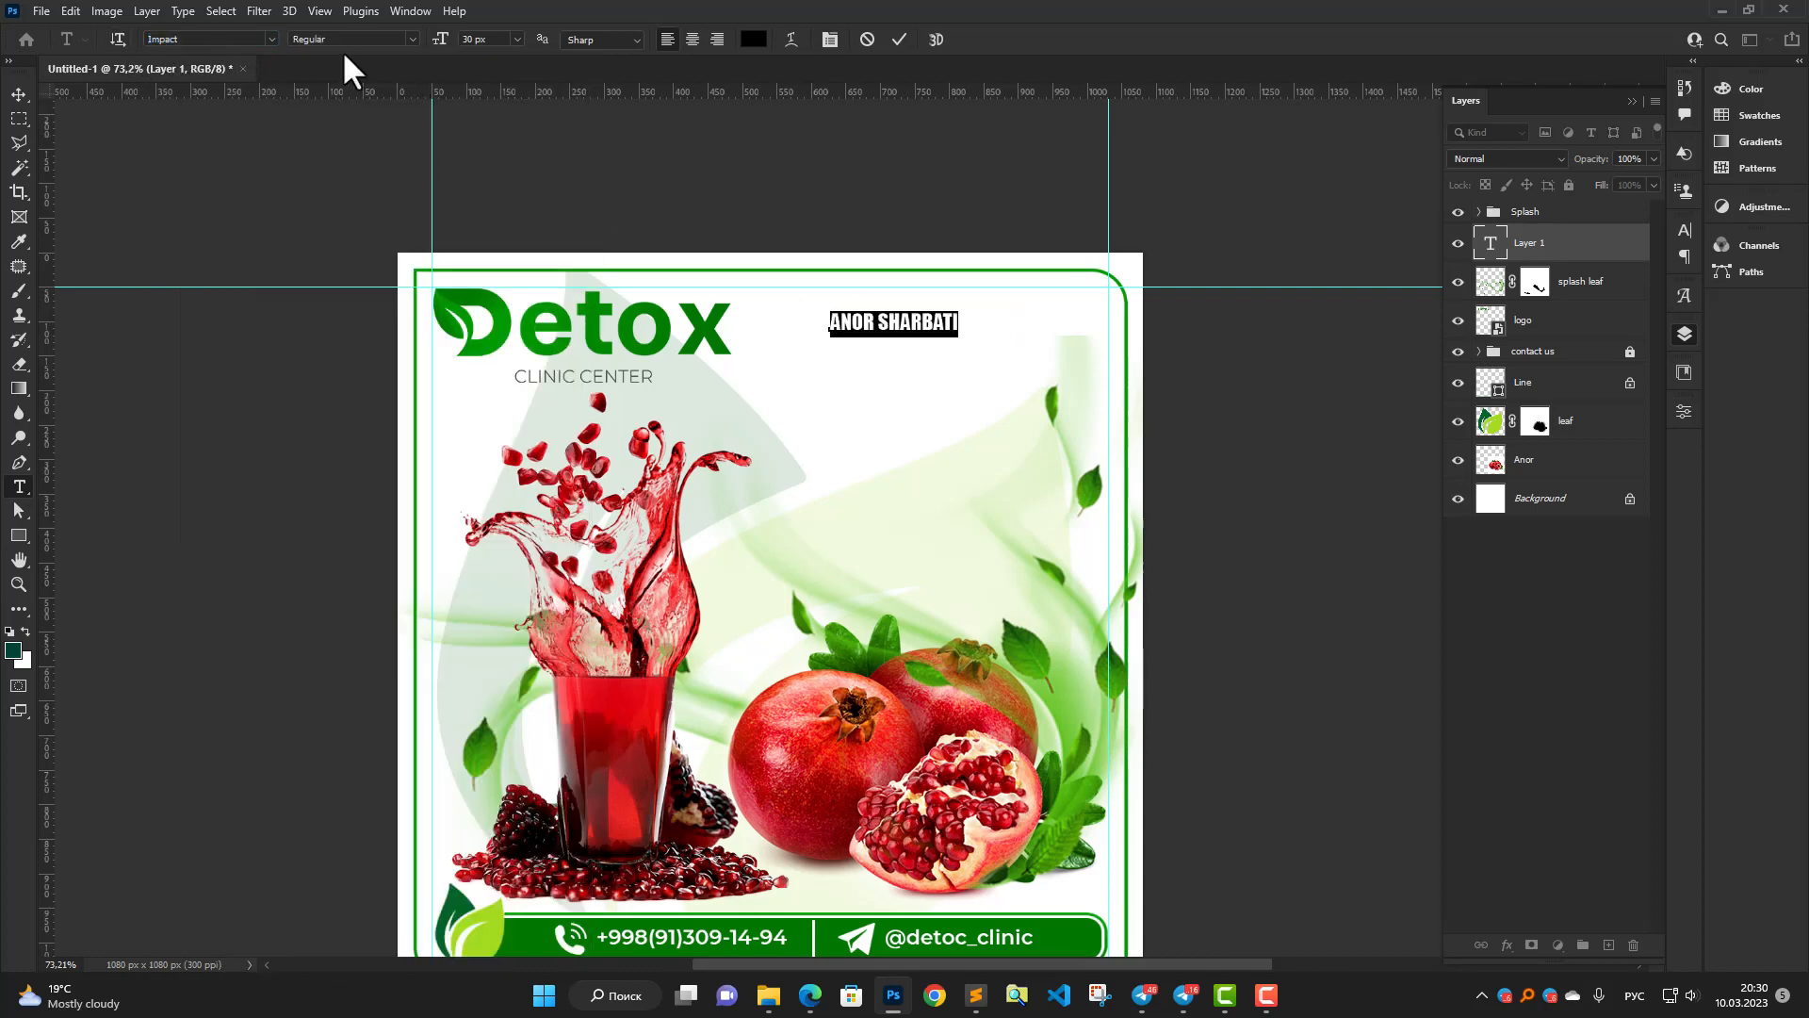
drag(443, 44, 483, 54)
click(900, 39)
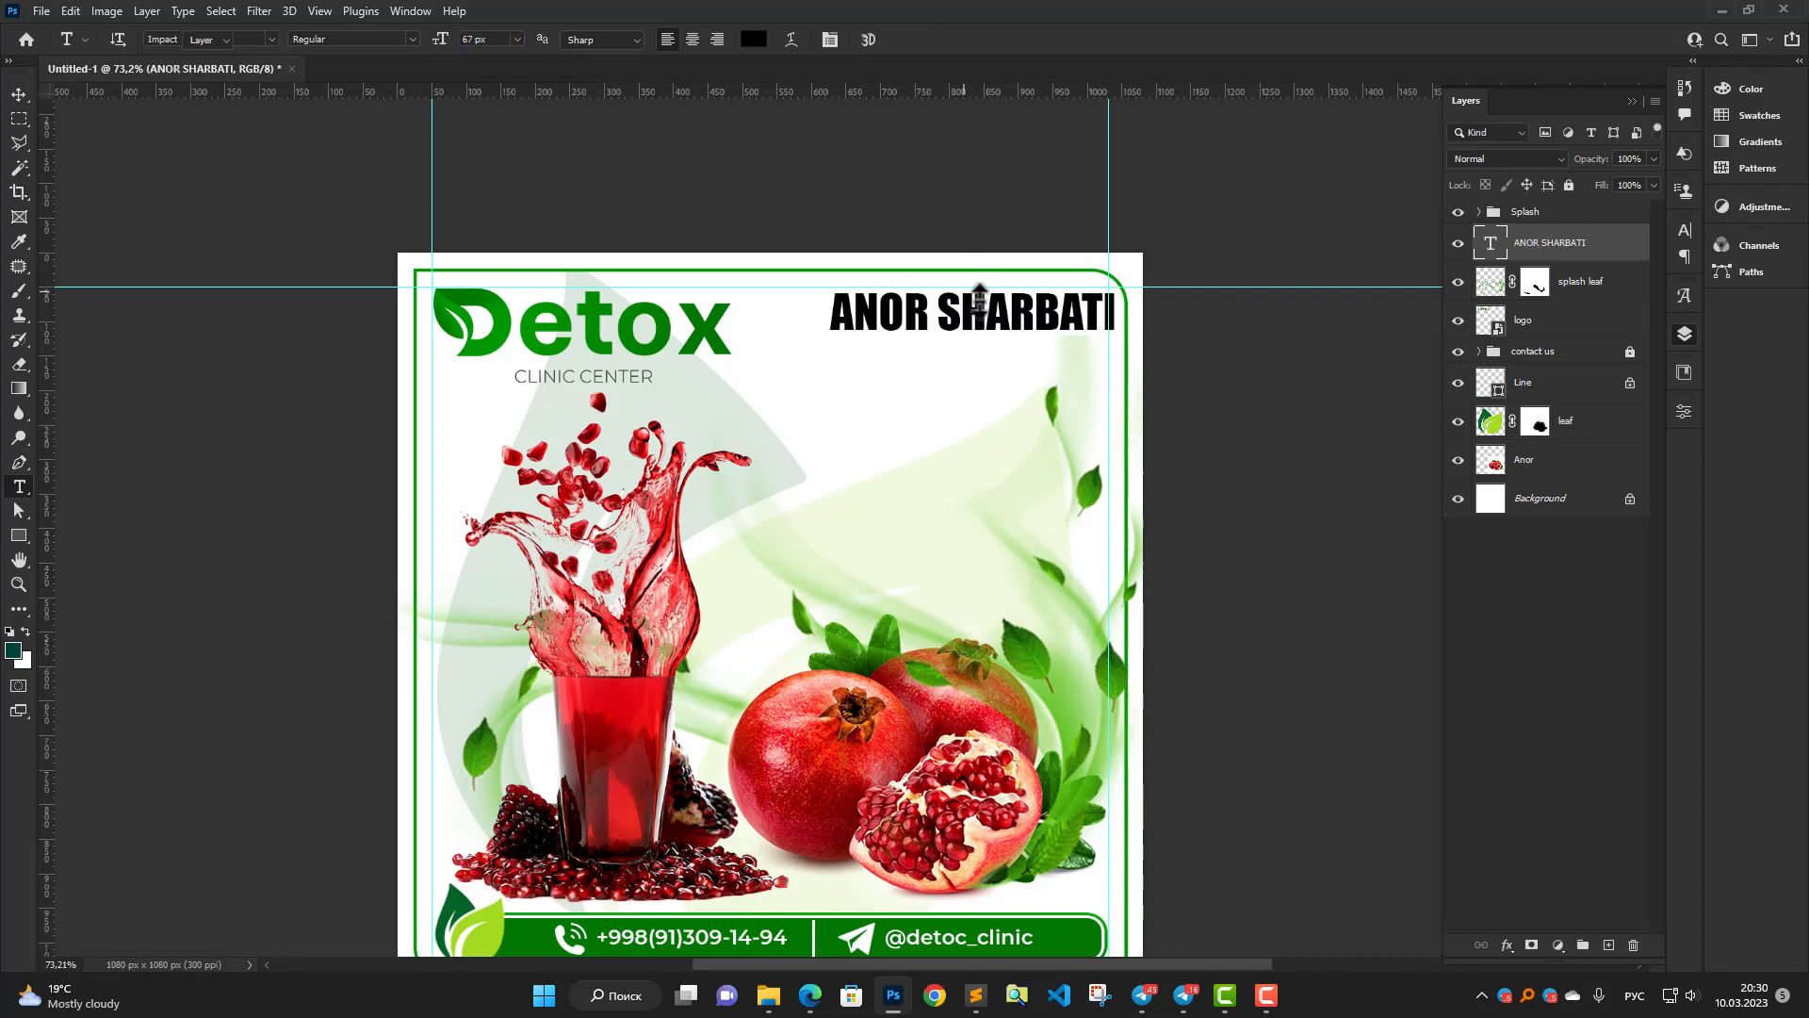
Move the "ANOR SHARBATI" heading closer to the Detox logo and give it a white Color Overlay at 100% opacity.
key(v)
mouse_move(949, 323)
mouse_down()
mouse_move(920, 303)
mouse_move(923, 339)
mouse_up()
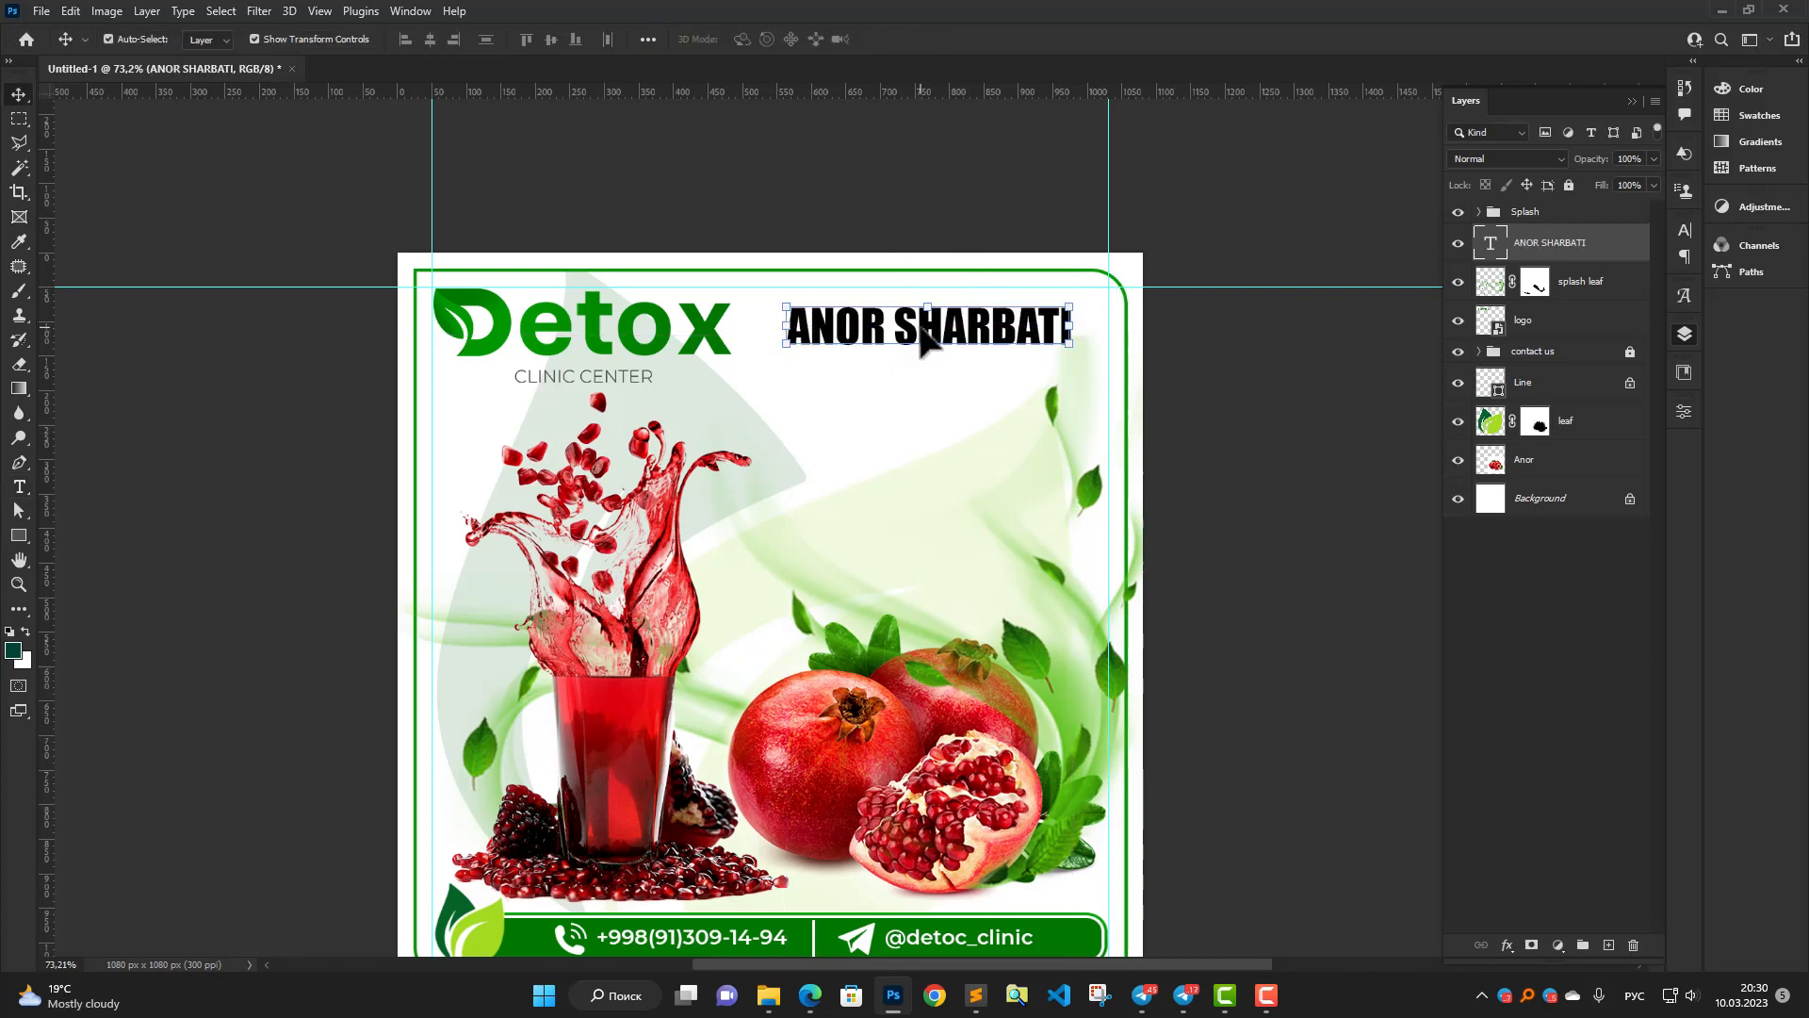
click(1506, 945)
click(1585, 867)
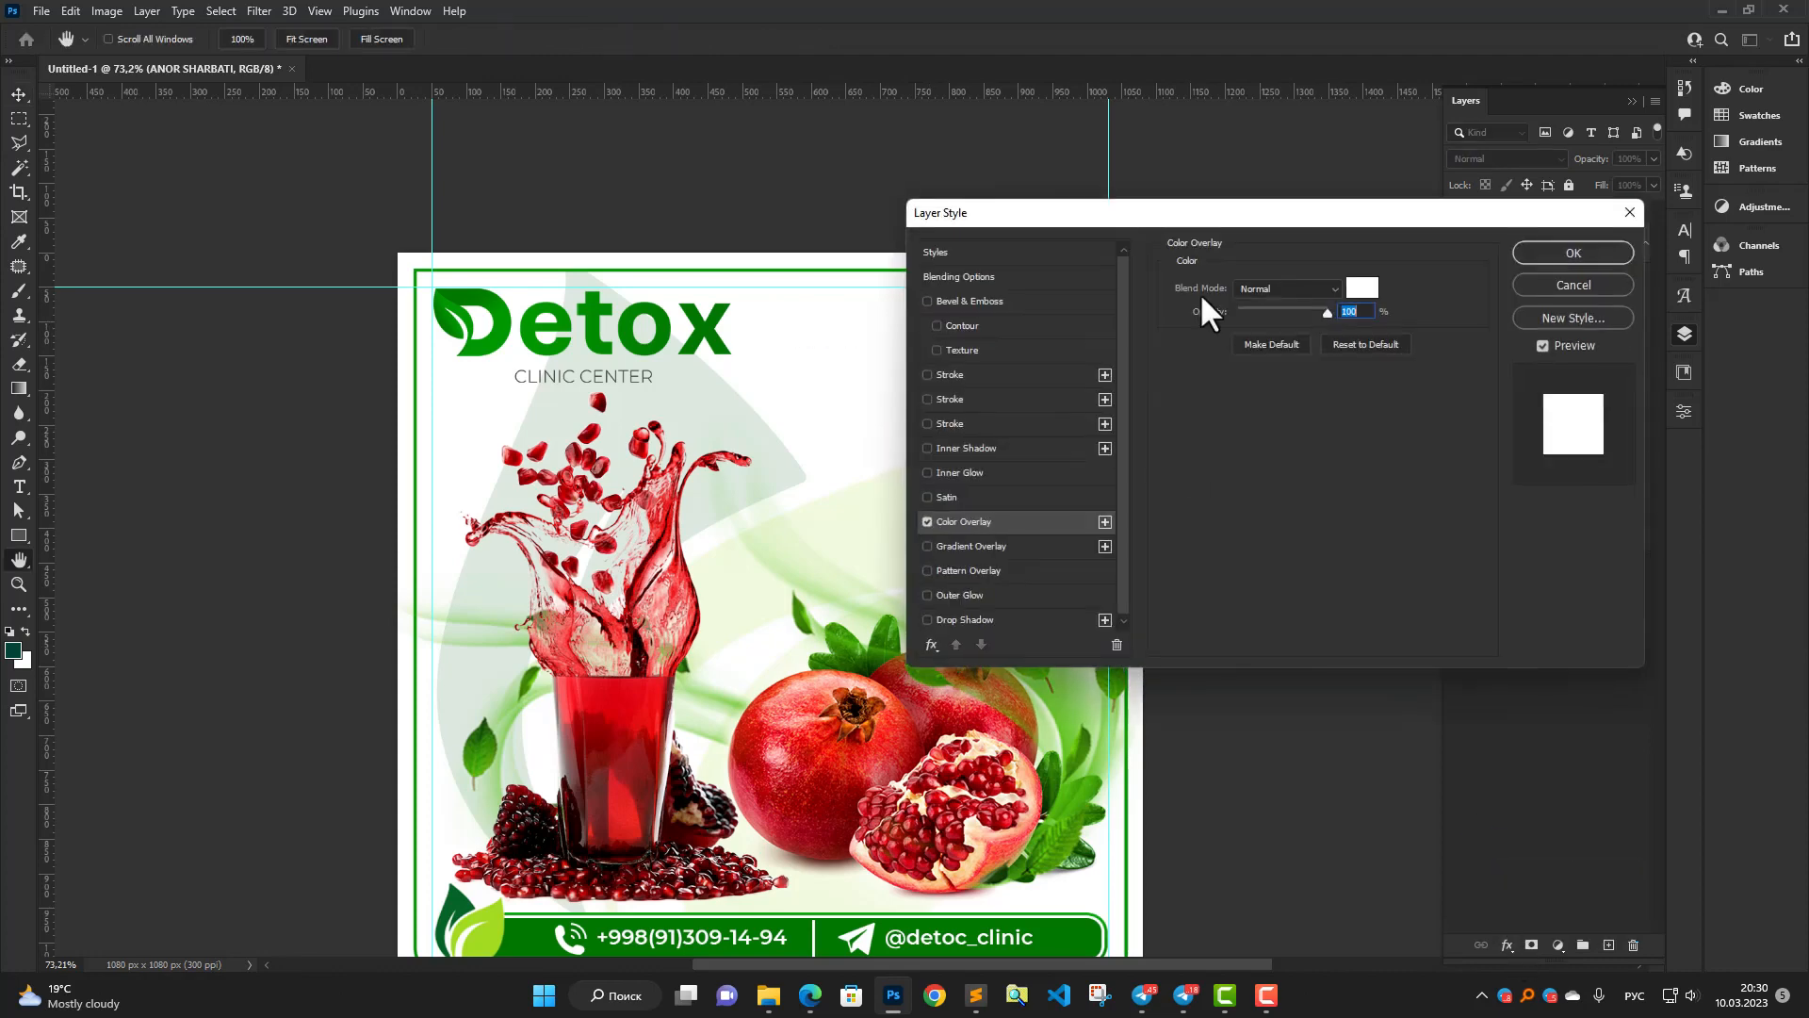
drag(1204, 200, 775, 424)
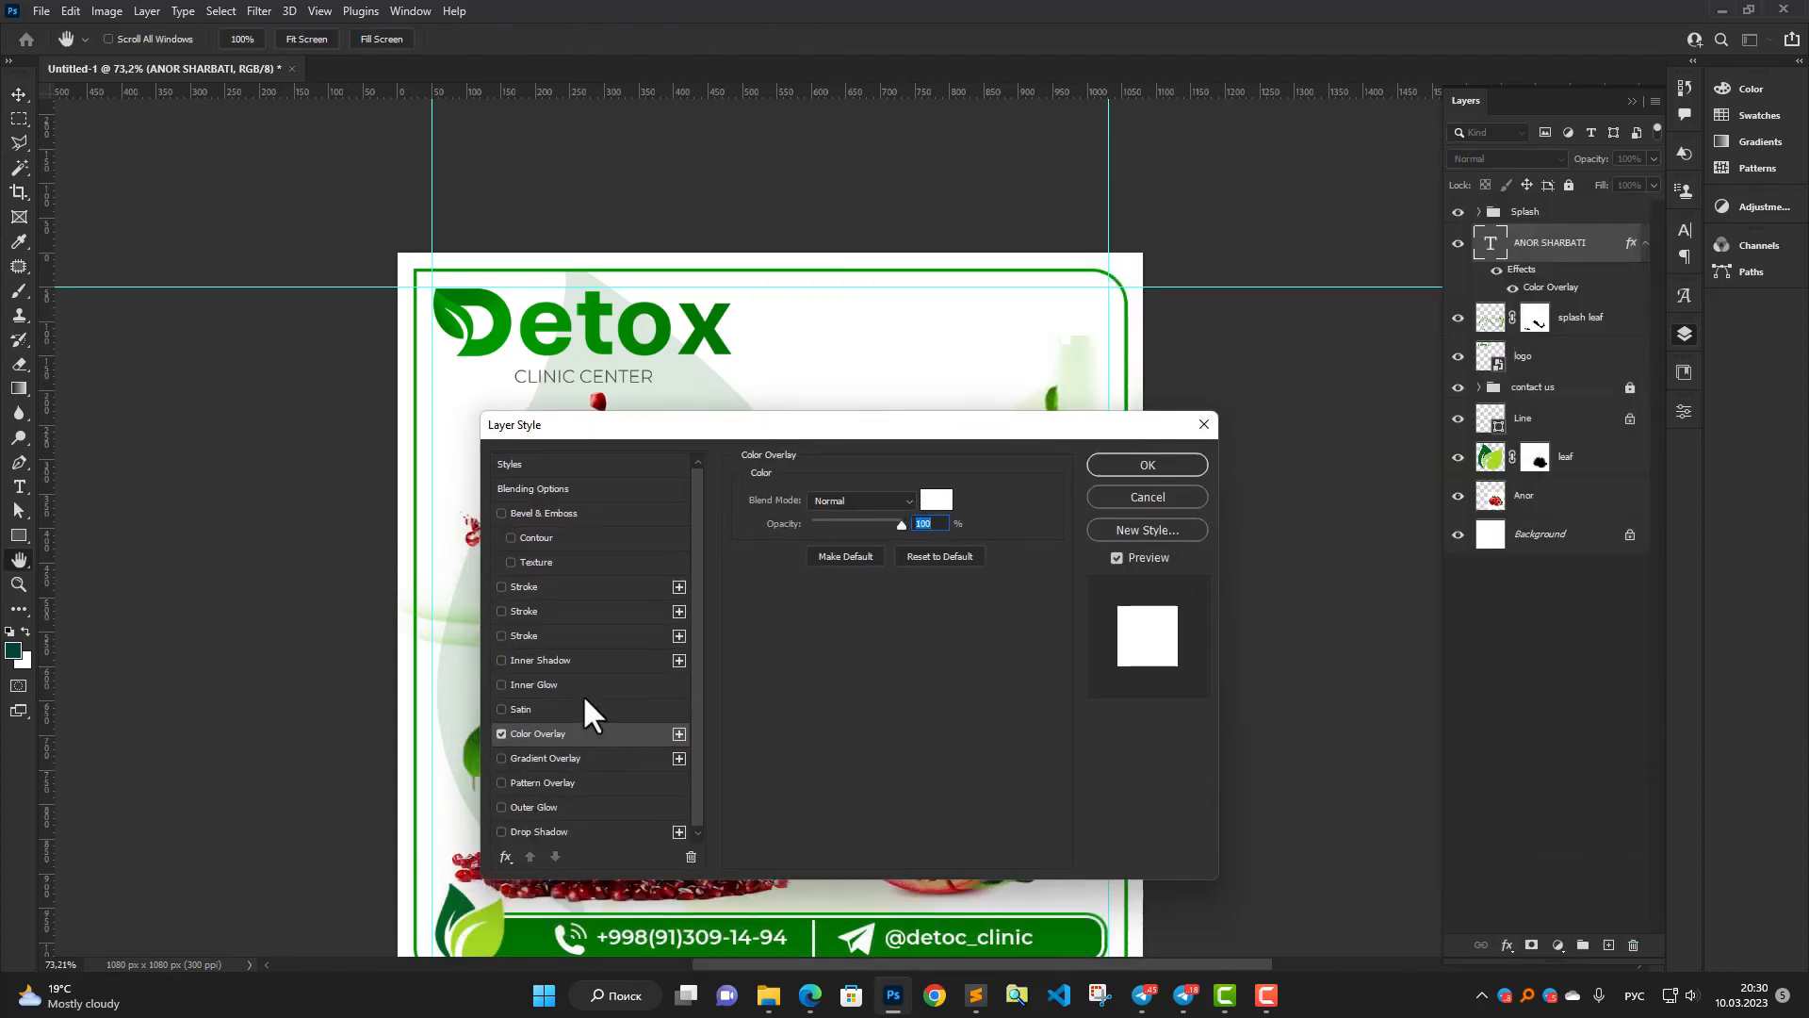
Add a 4 px outside stroke to the heading in the green #009800 sampled from the Detox logo.
click(531, 586)
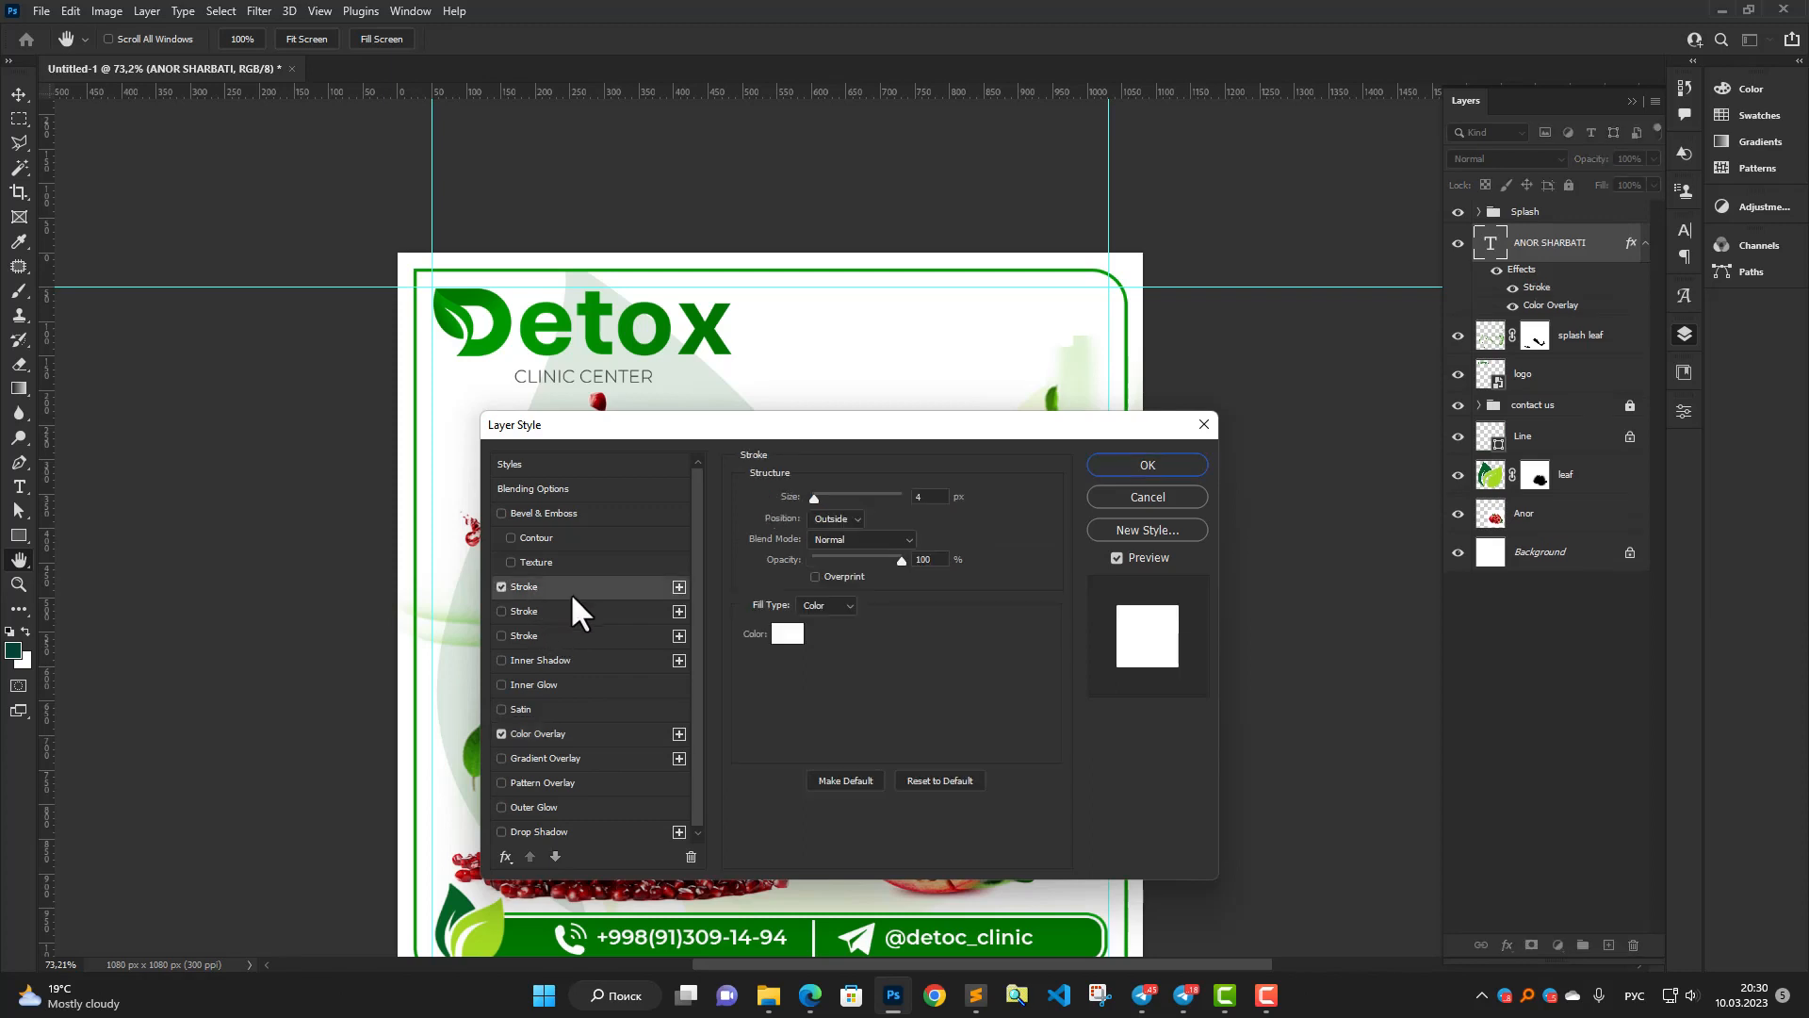
click(775, 633)
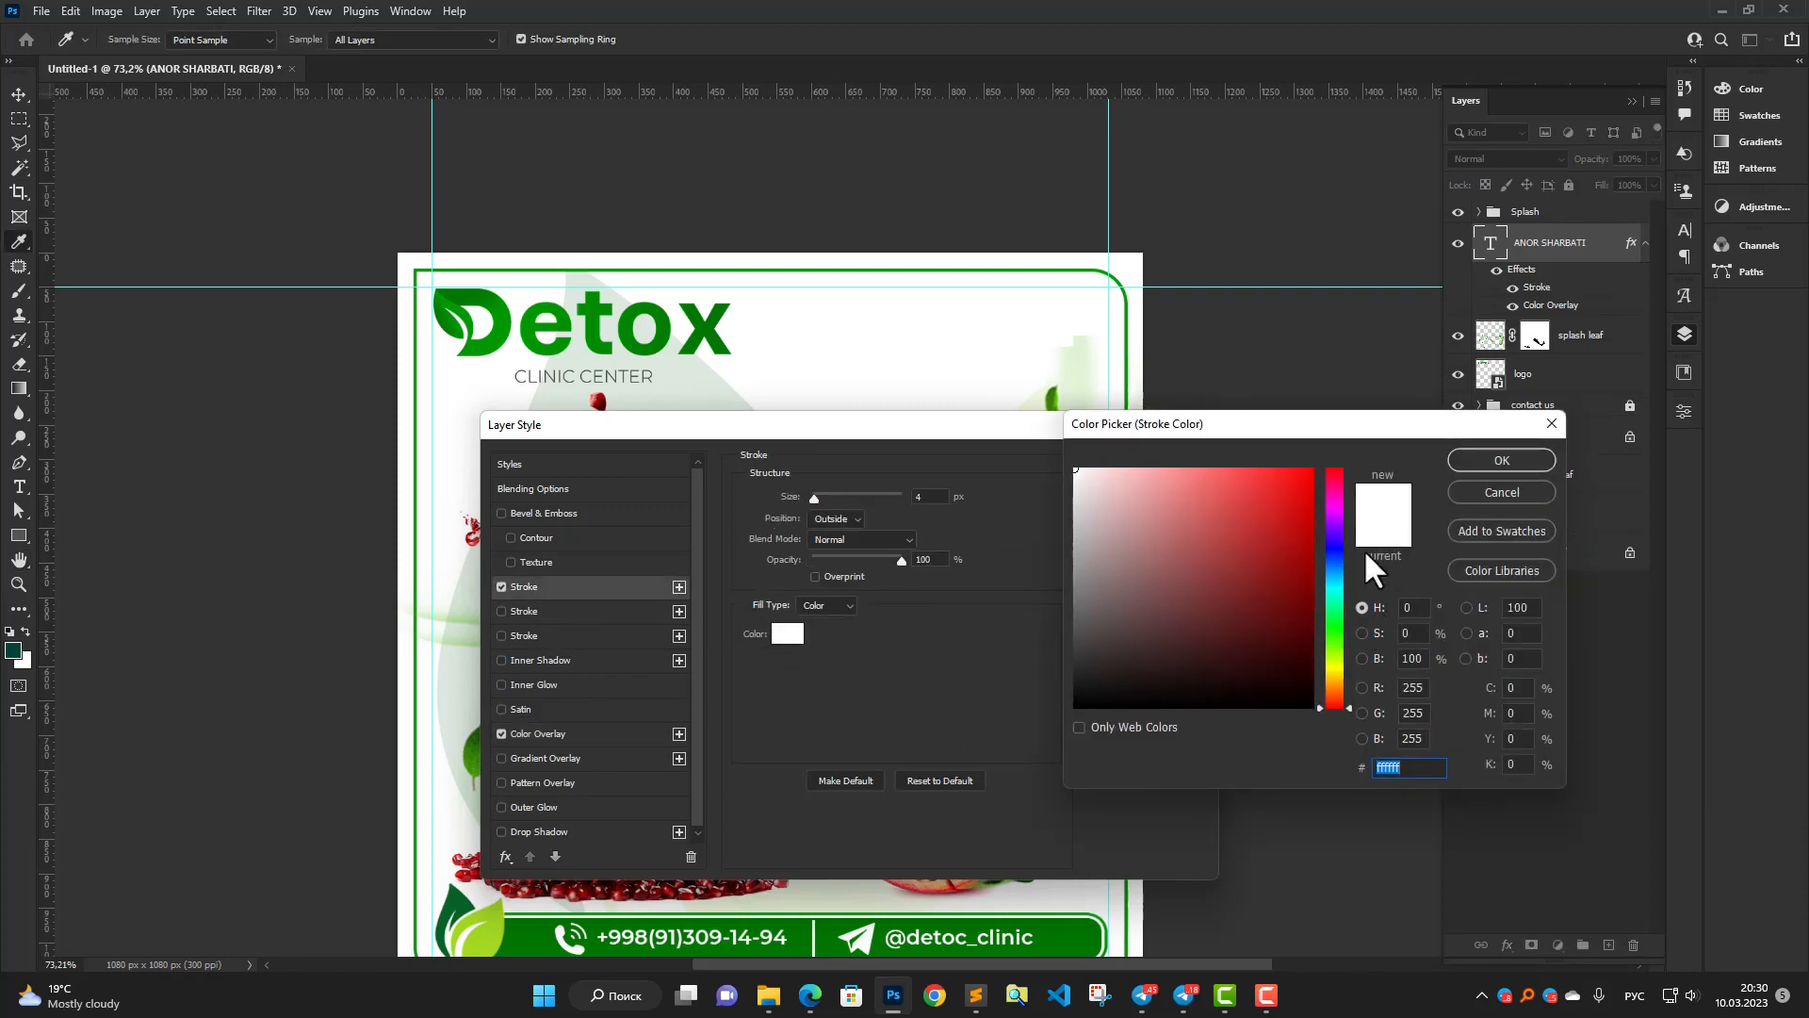
click(507, 333)
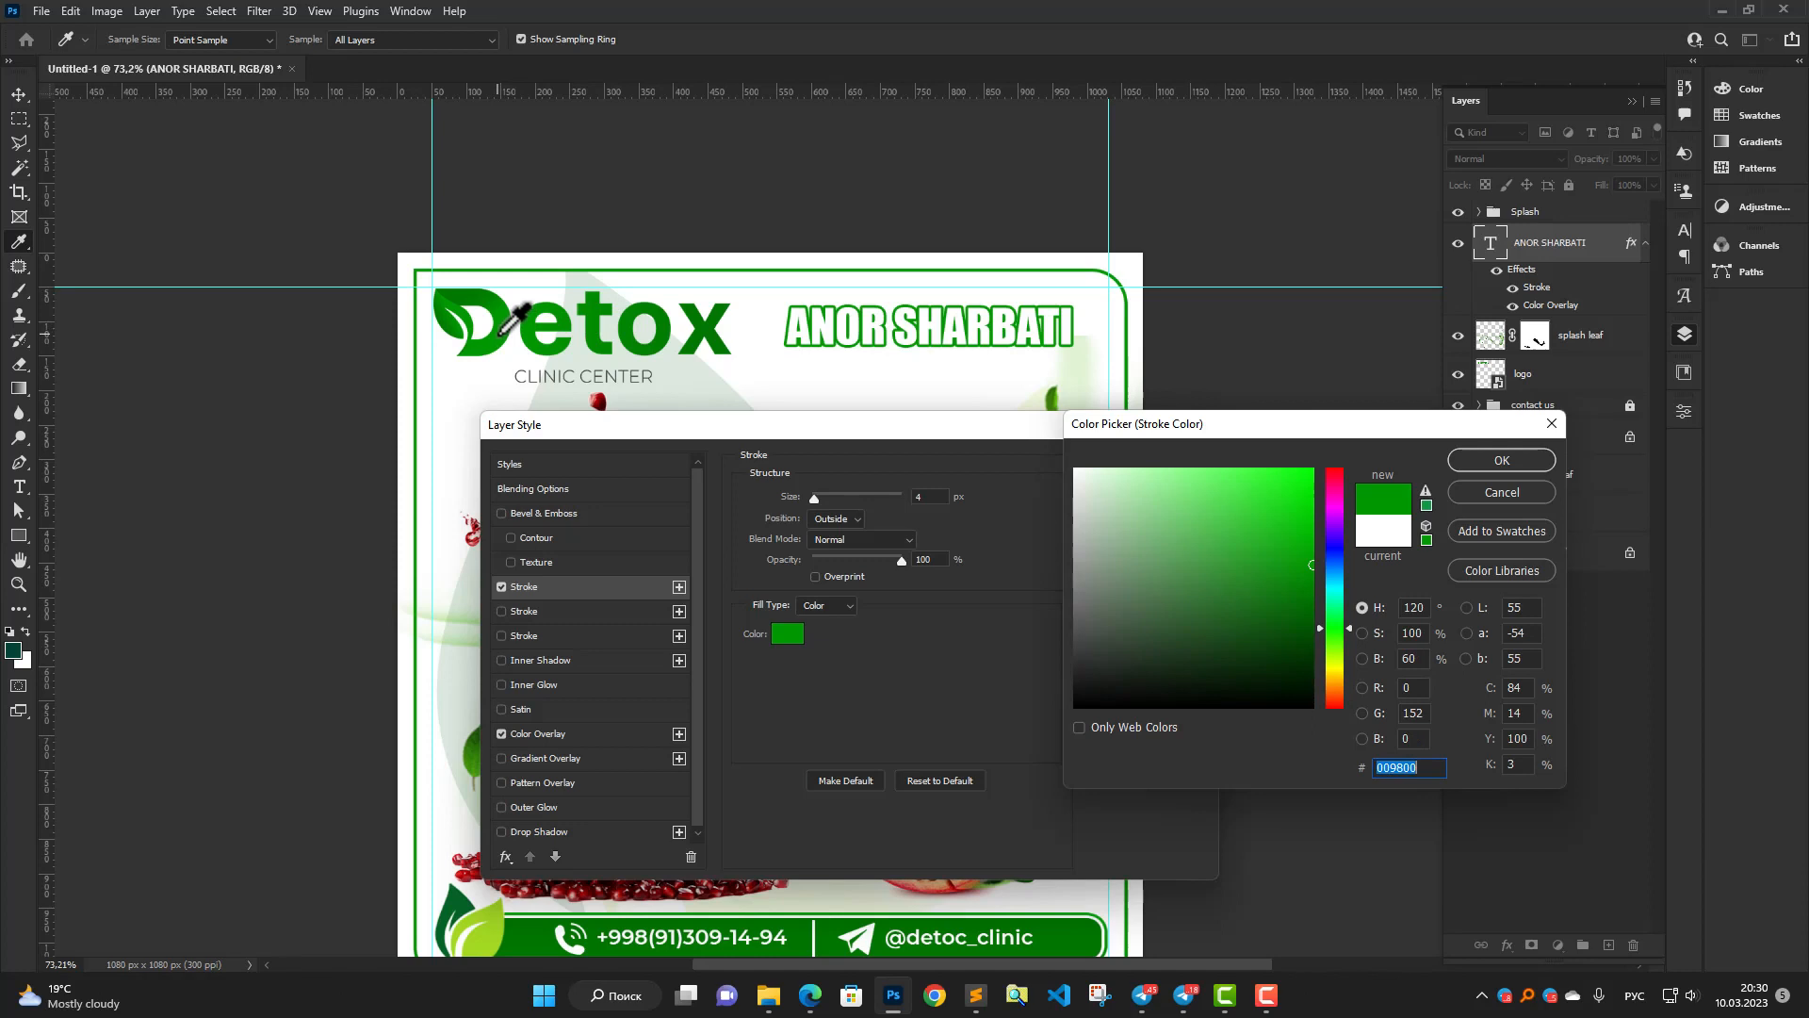
click(1467, 462)
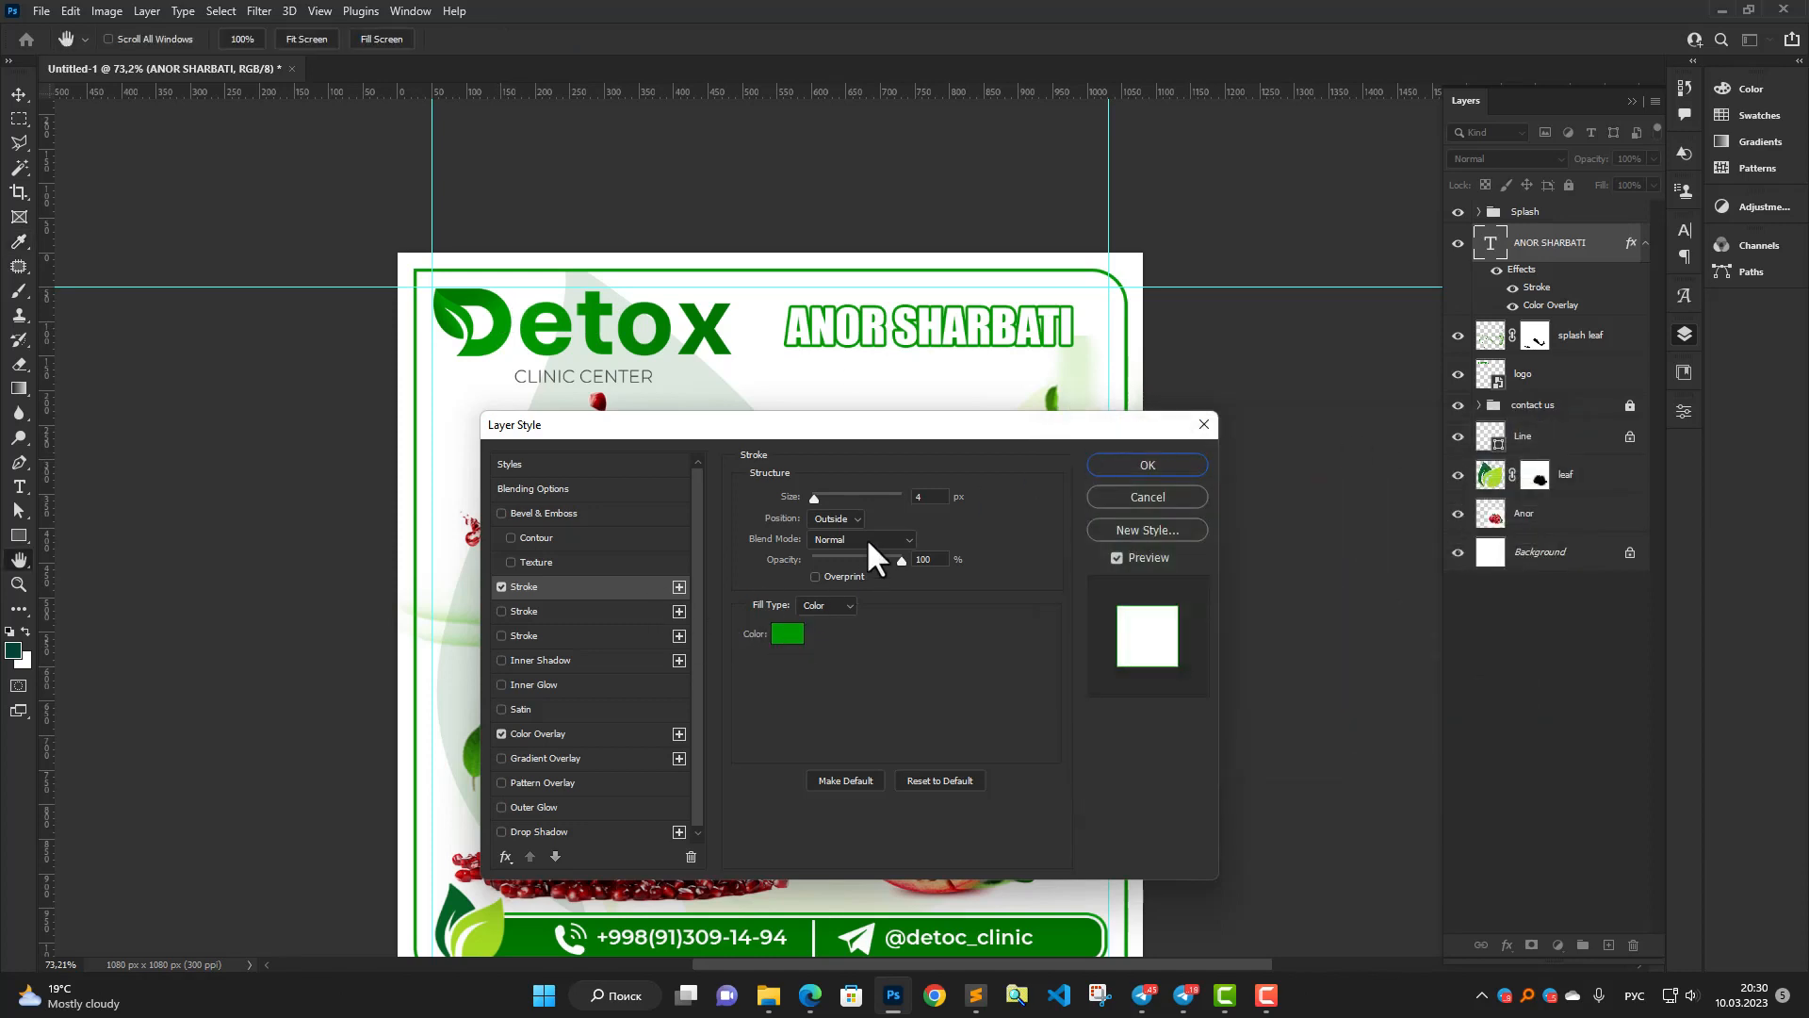
Add a drop shadow to the heading with 15% opacity, 68° angle, 10 px distance, 13% spread and 10 px size.
click(557, 829)
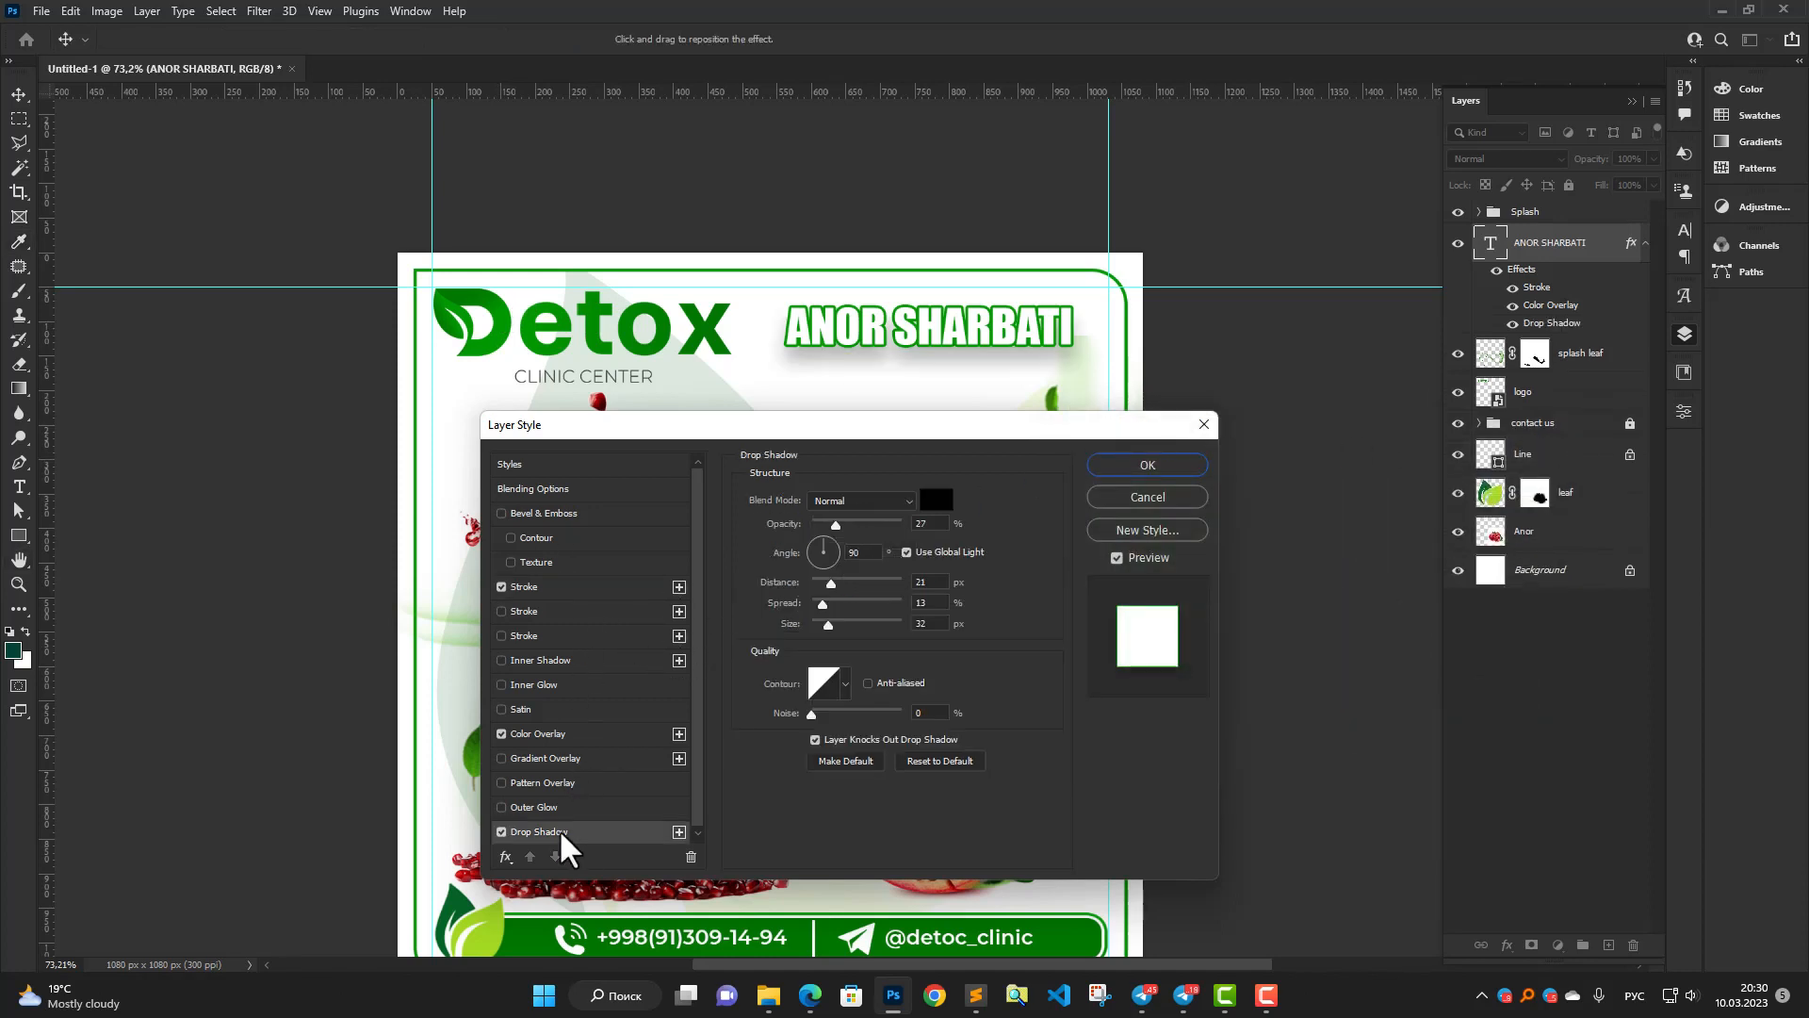
drag(835, 524, 821, 524)
drag(823, 622, 816, 622)
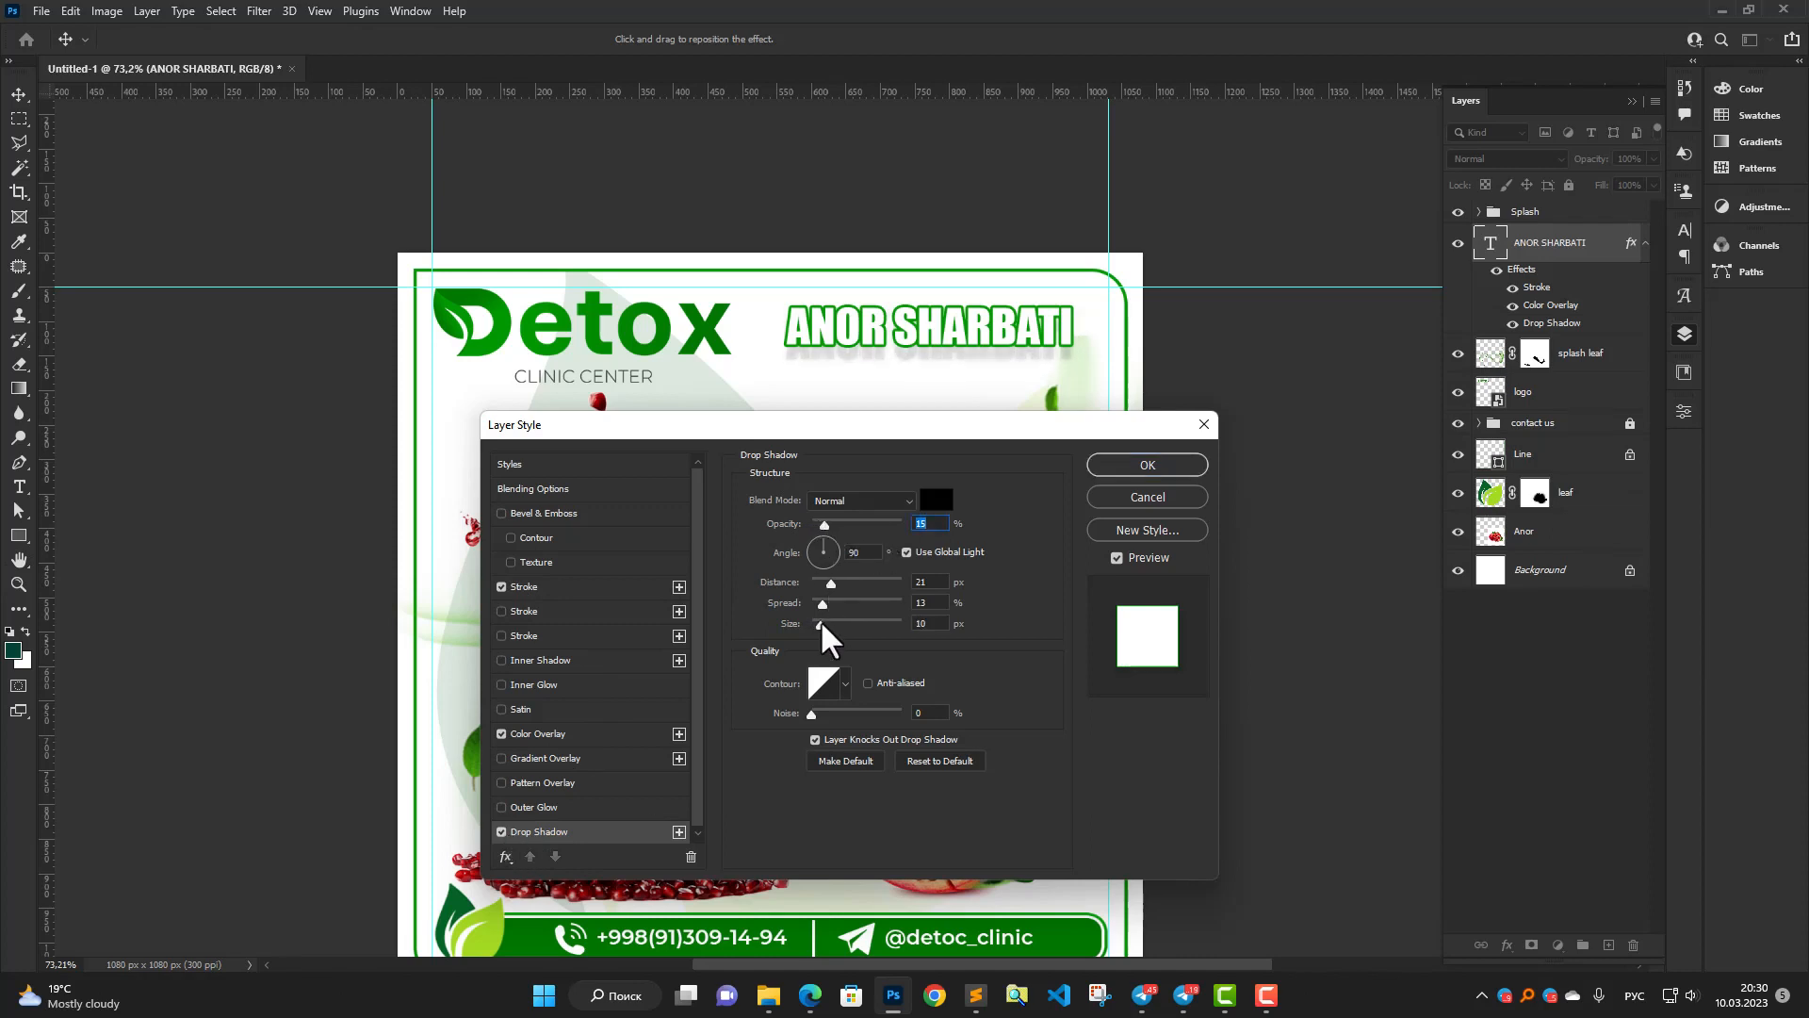
click(822, 622)
drag(860, 366, 852, 347)
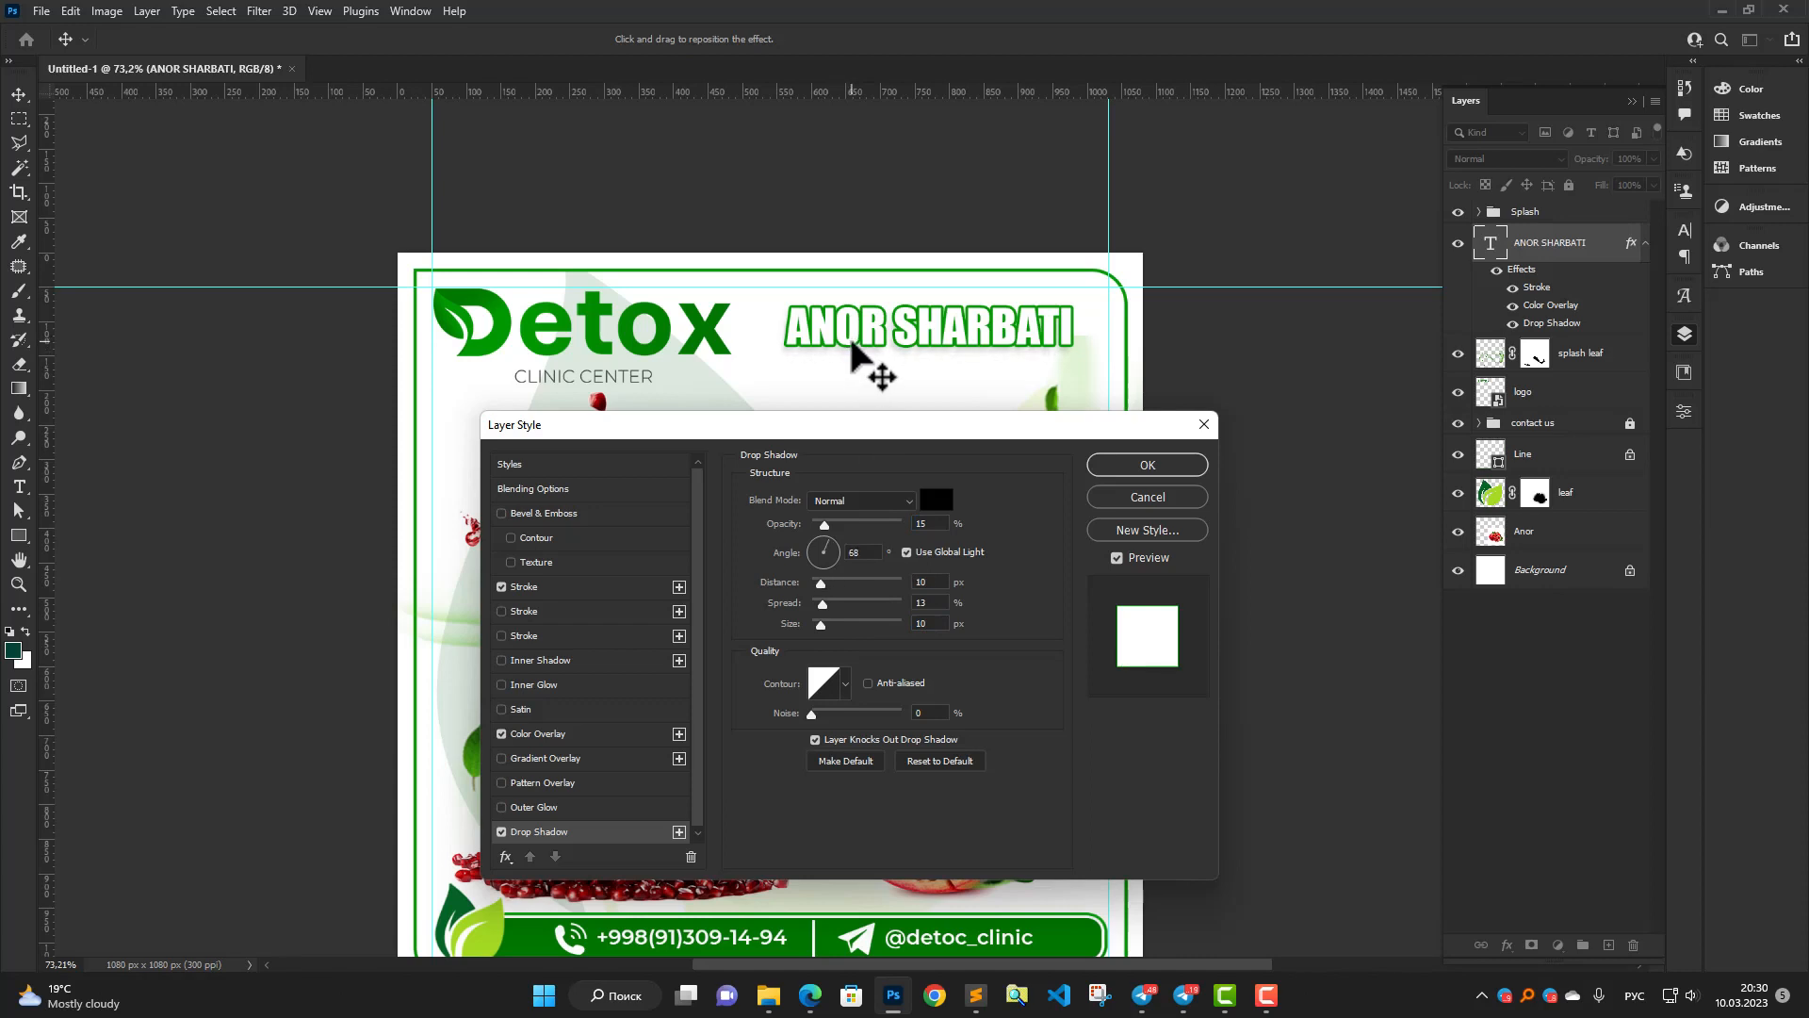
click(536, 586)
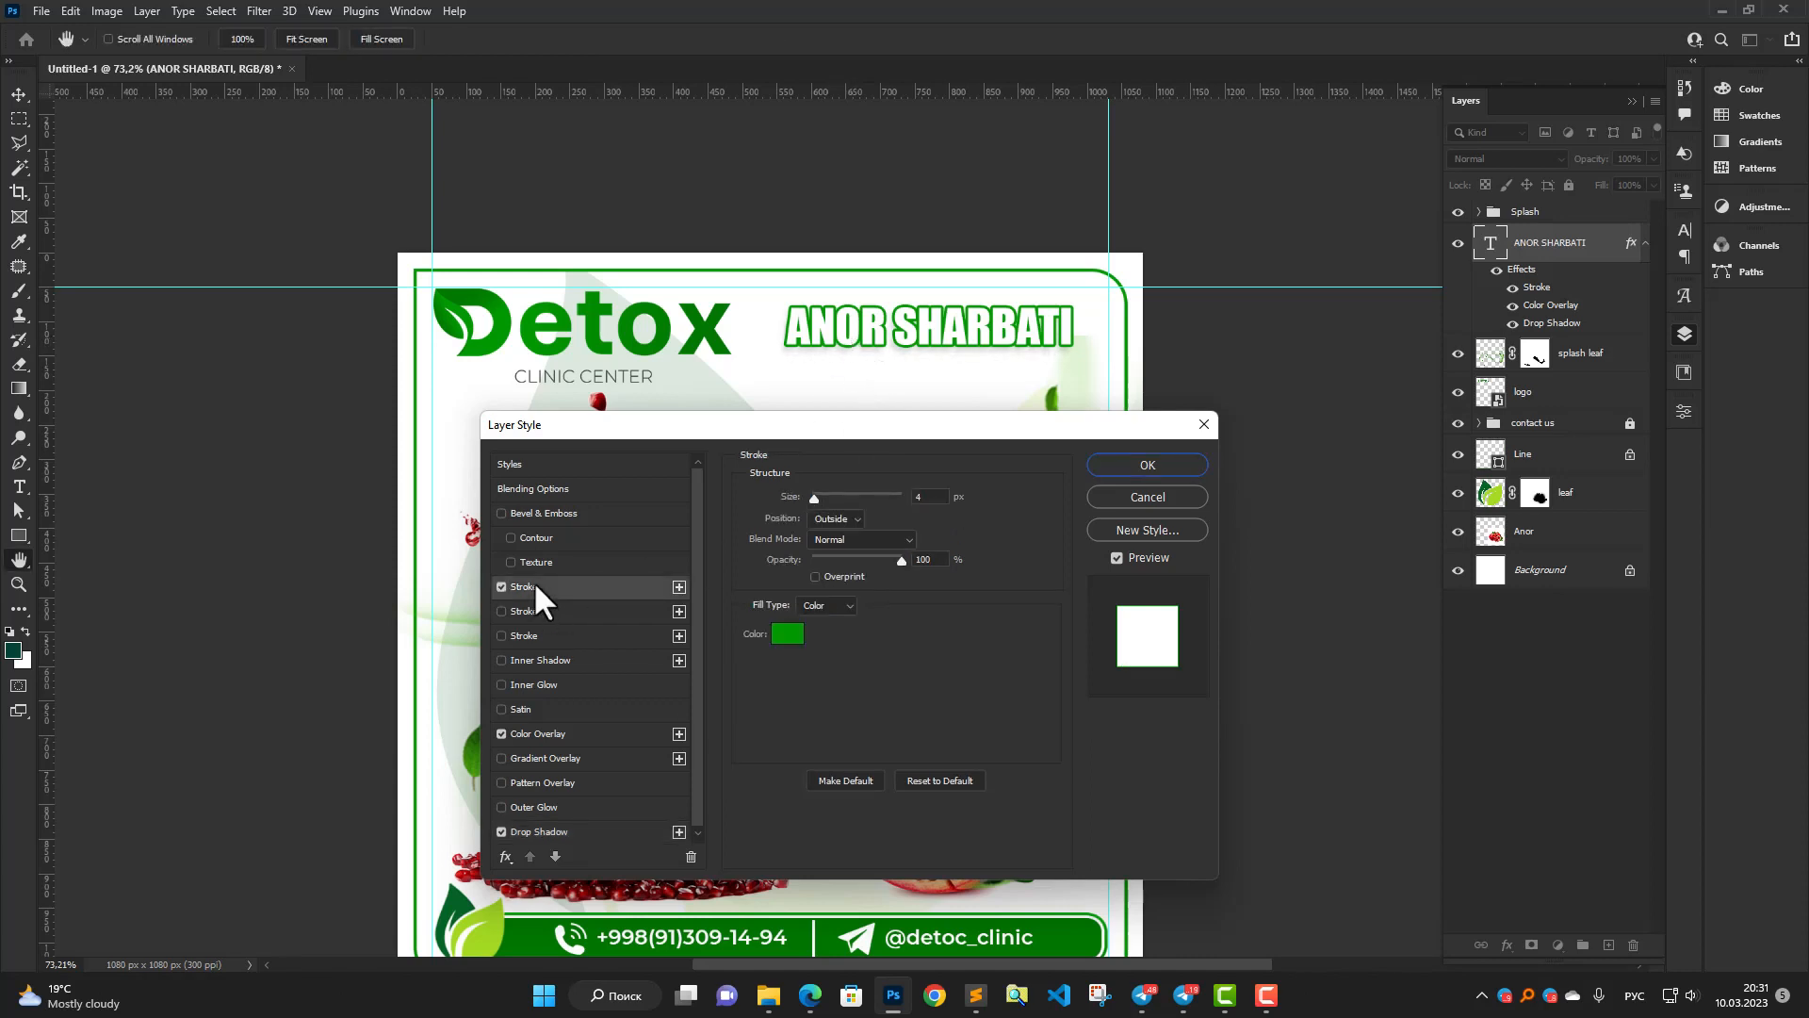
click(1128, 467)
Reposition the "ANOR SHARBATI" heading so it lines up vertically with the centre of the Detox logo.
key(v)
scroll(1074, 330, up, 5)
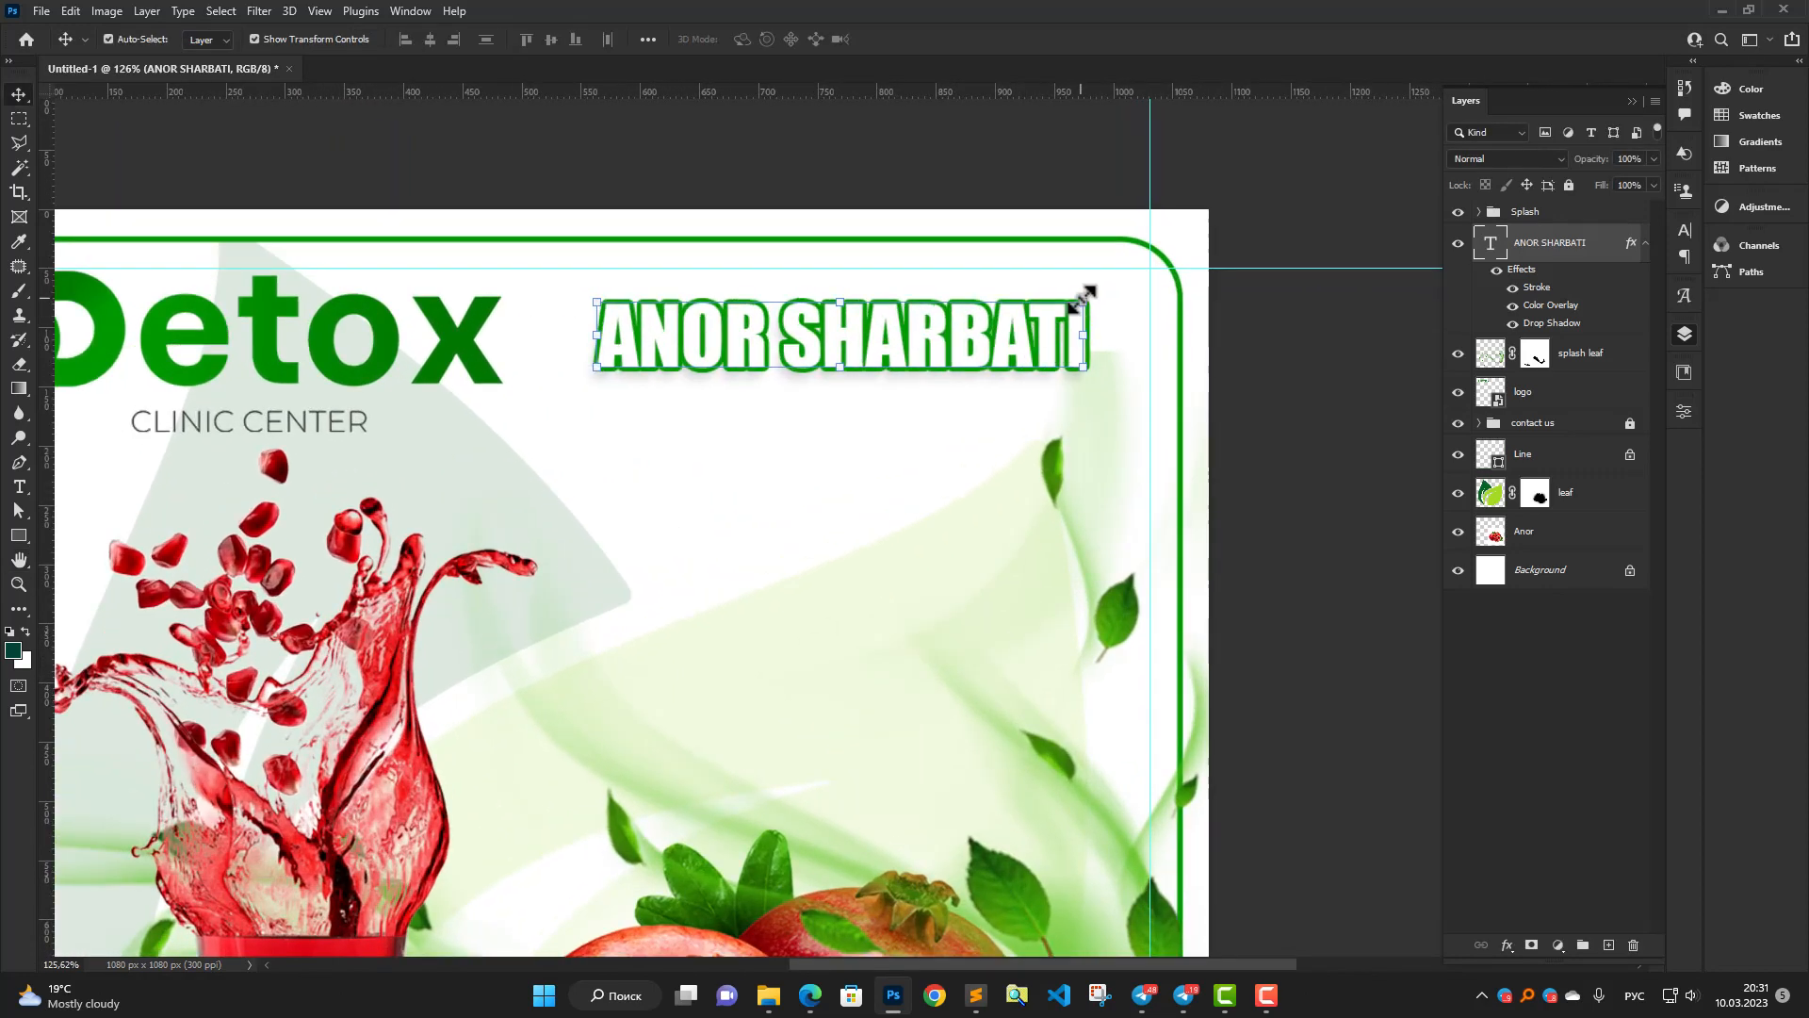
mouse_move(808, 344)
mouse_down()
mouse_move(808, 392)
mouse_move(819, 370)
mouse_up()
scroll(827, 389, down, 2)
drag(843, 431, 990, 337)
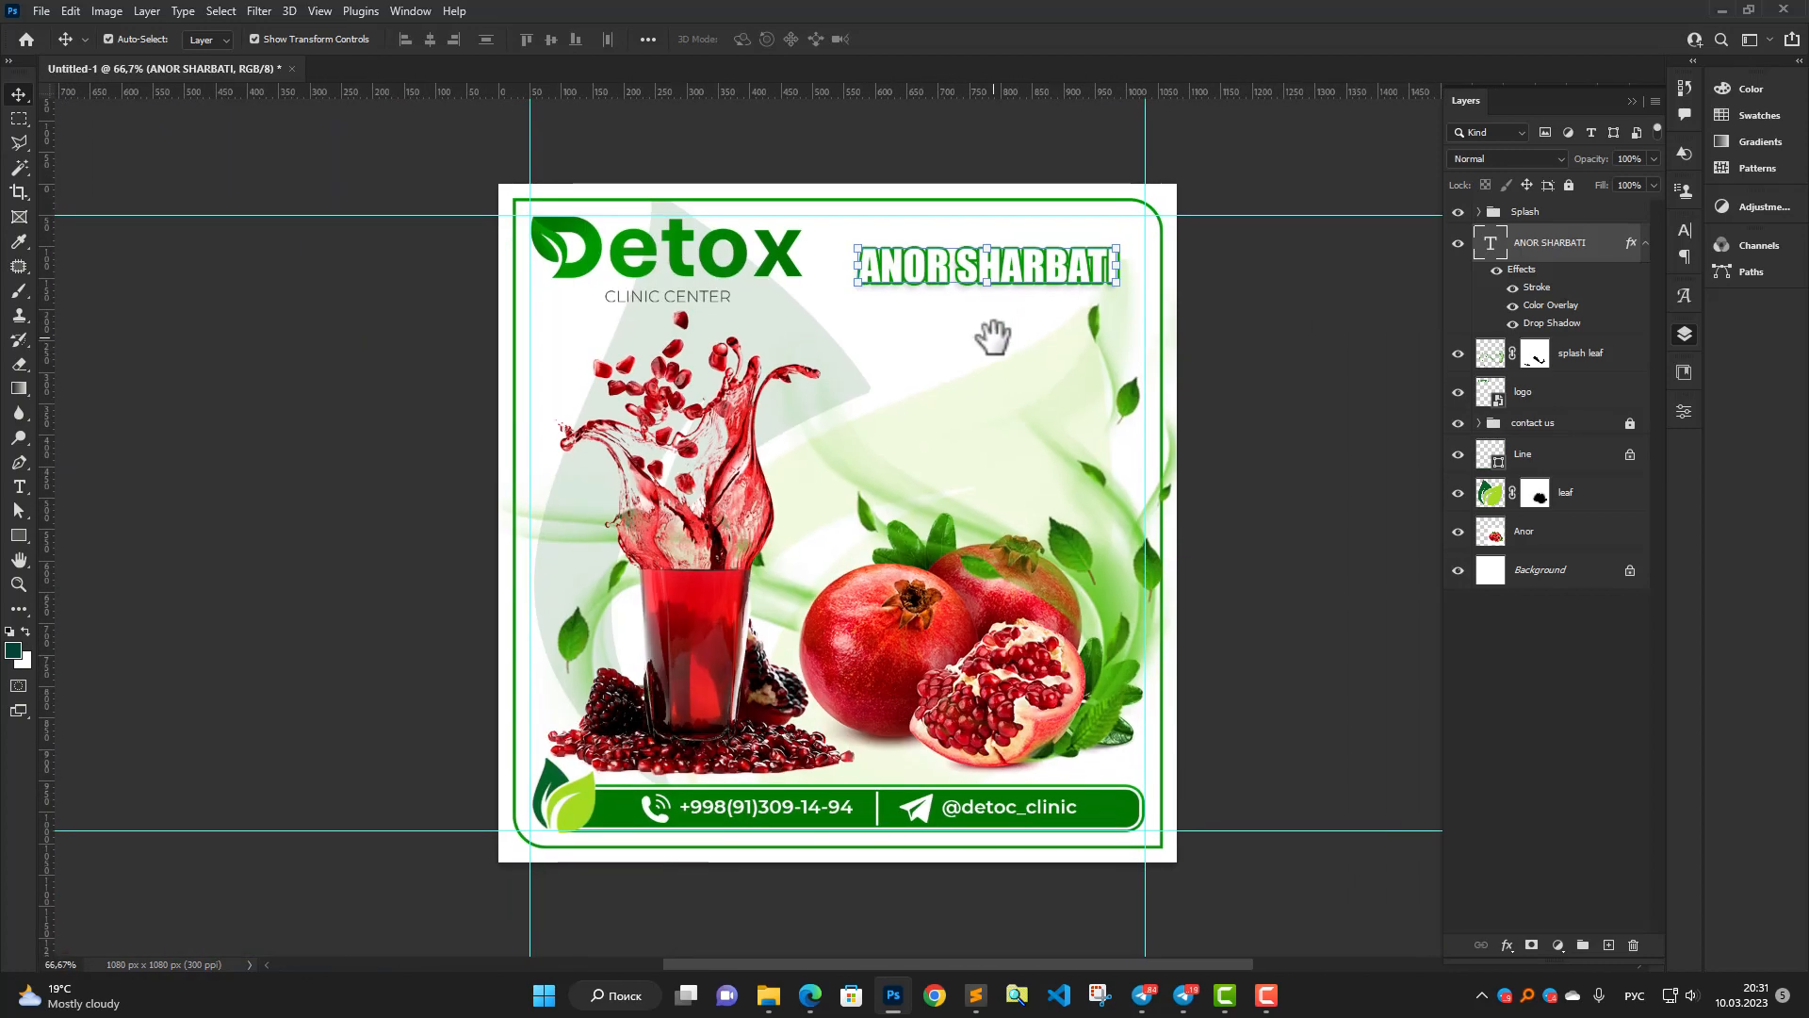
click(1017, 269)
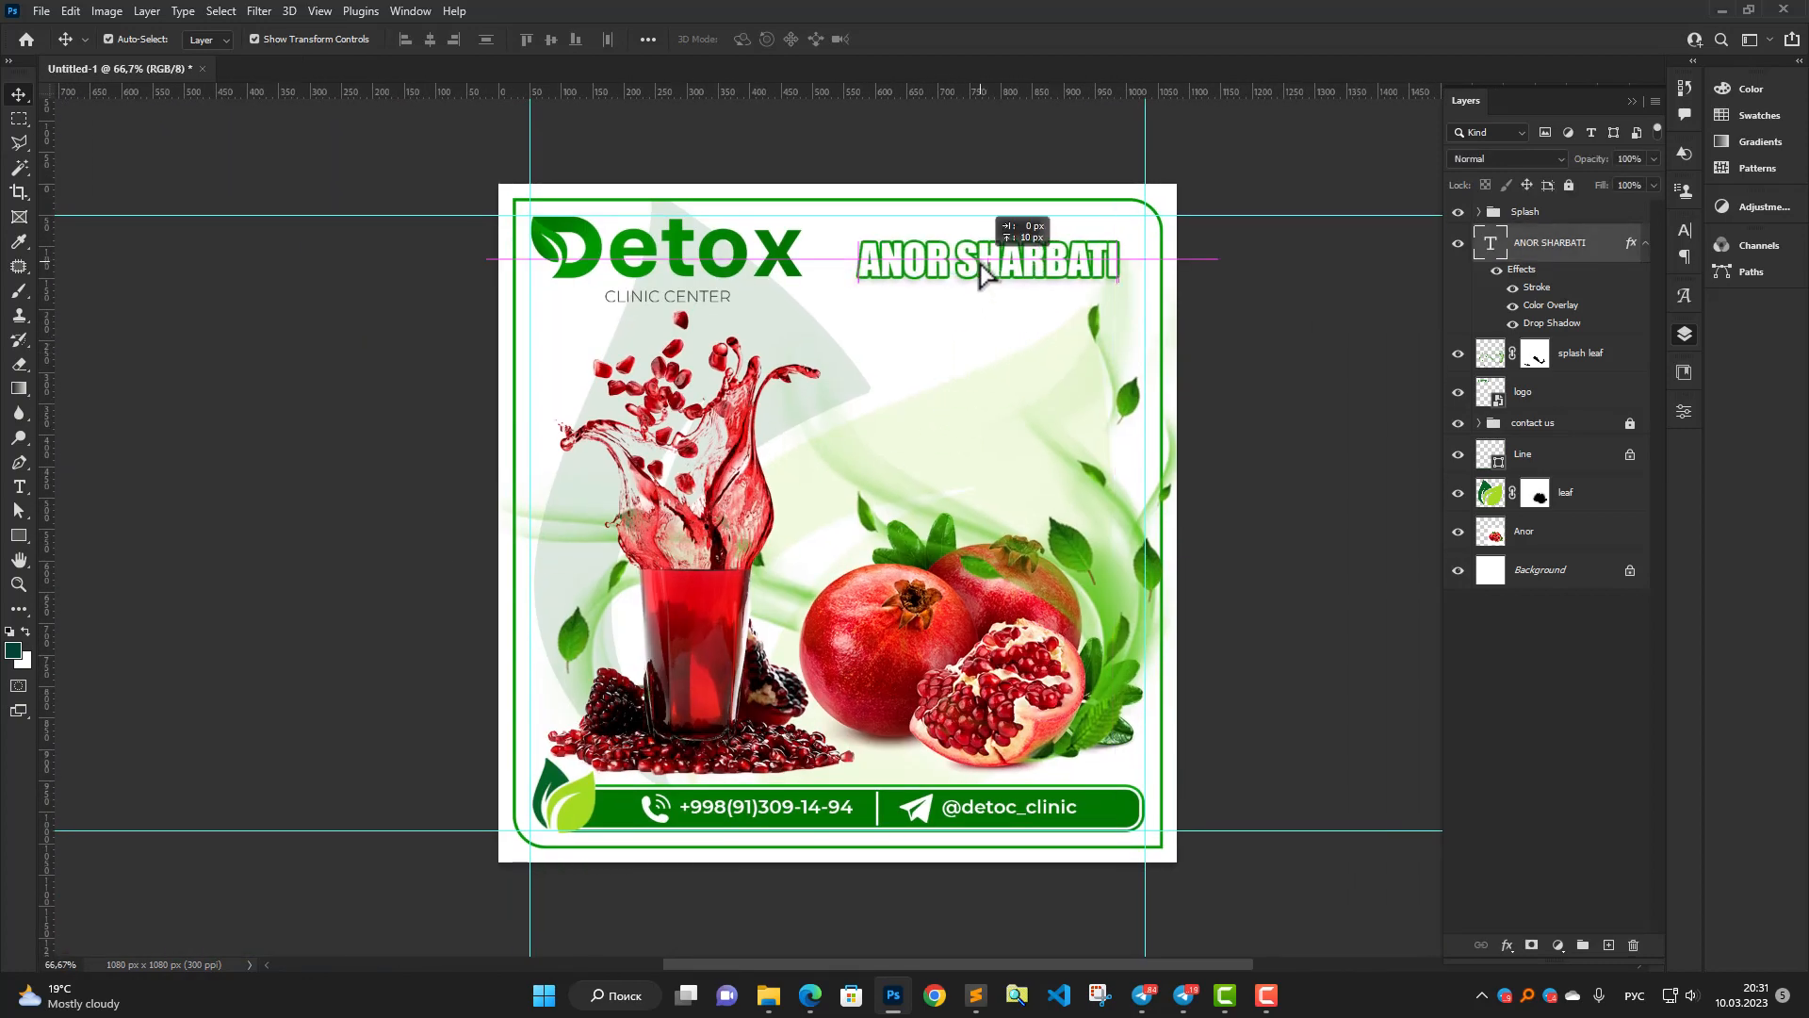
scroll(929, 404, up, 1)
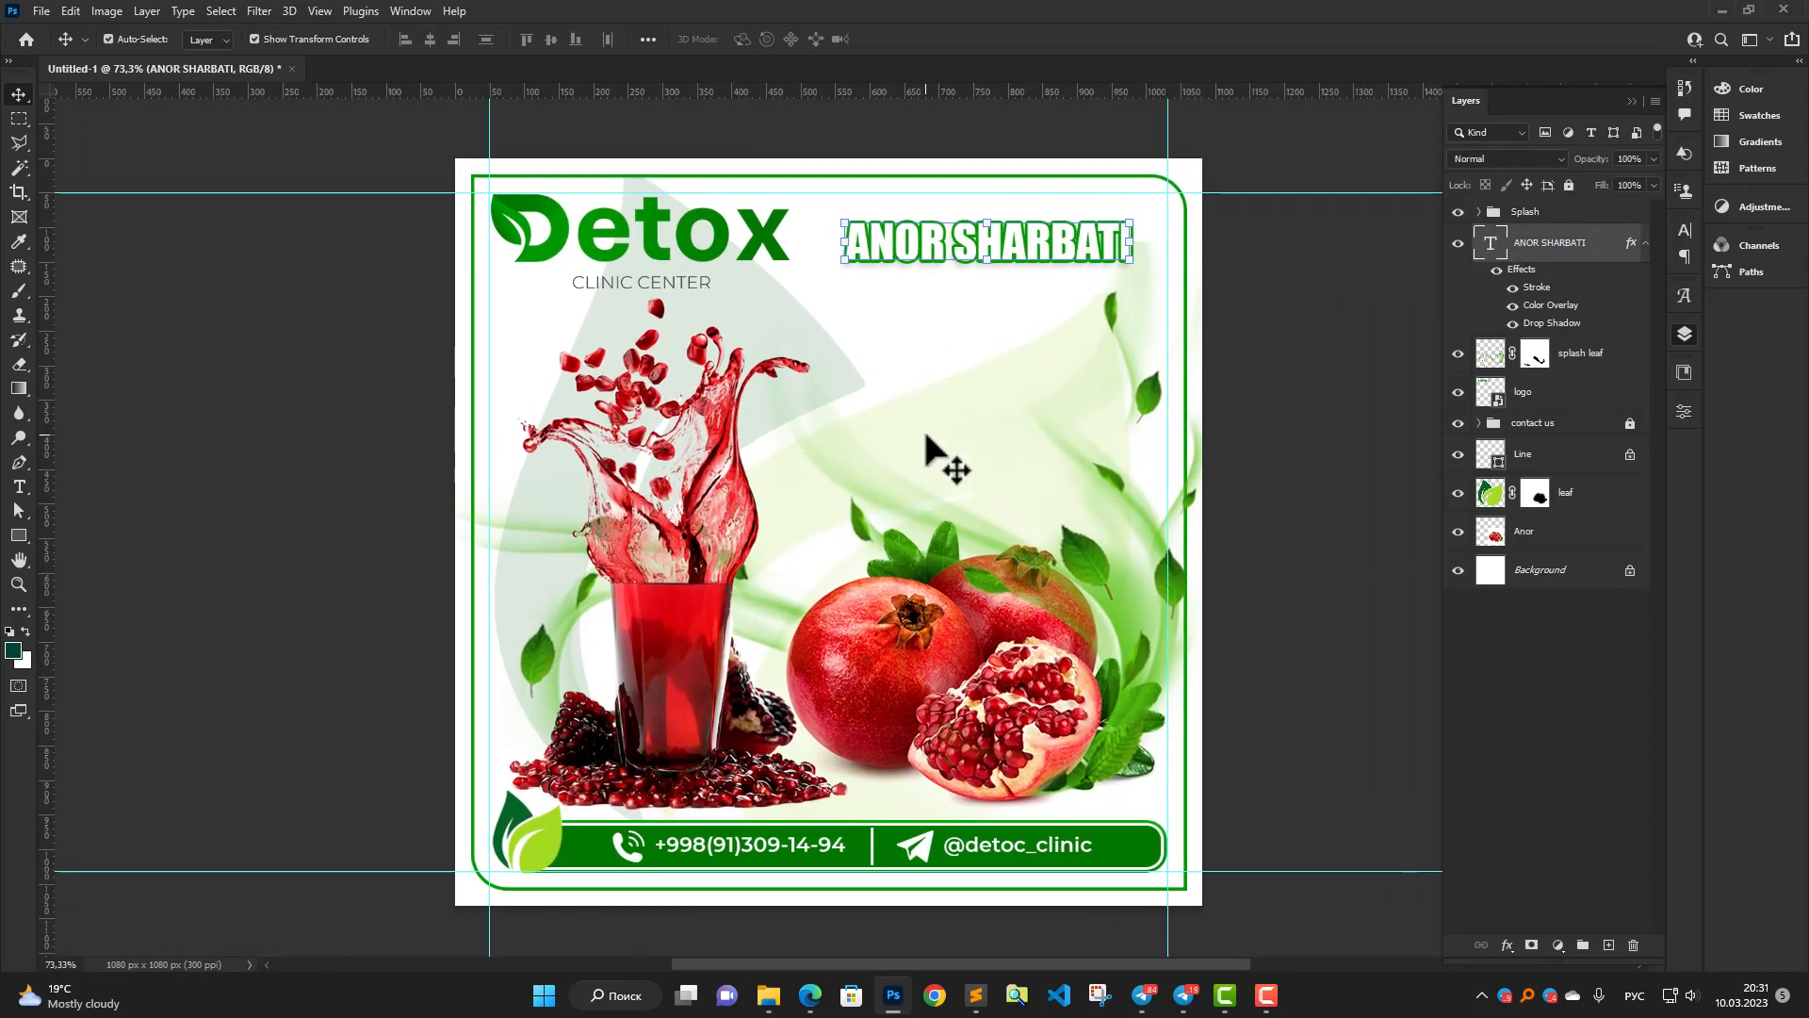
Add a paragraph text box below the heading containing "Anorni profilaktik va terapevtik maqsadlarda Ishlatiladimi ?".
key(t)
drag(790, 348, 1142, 531)
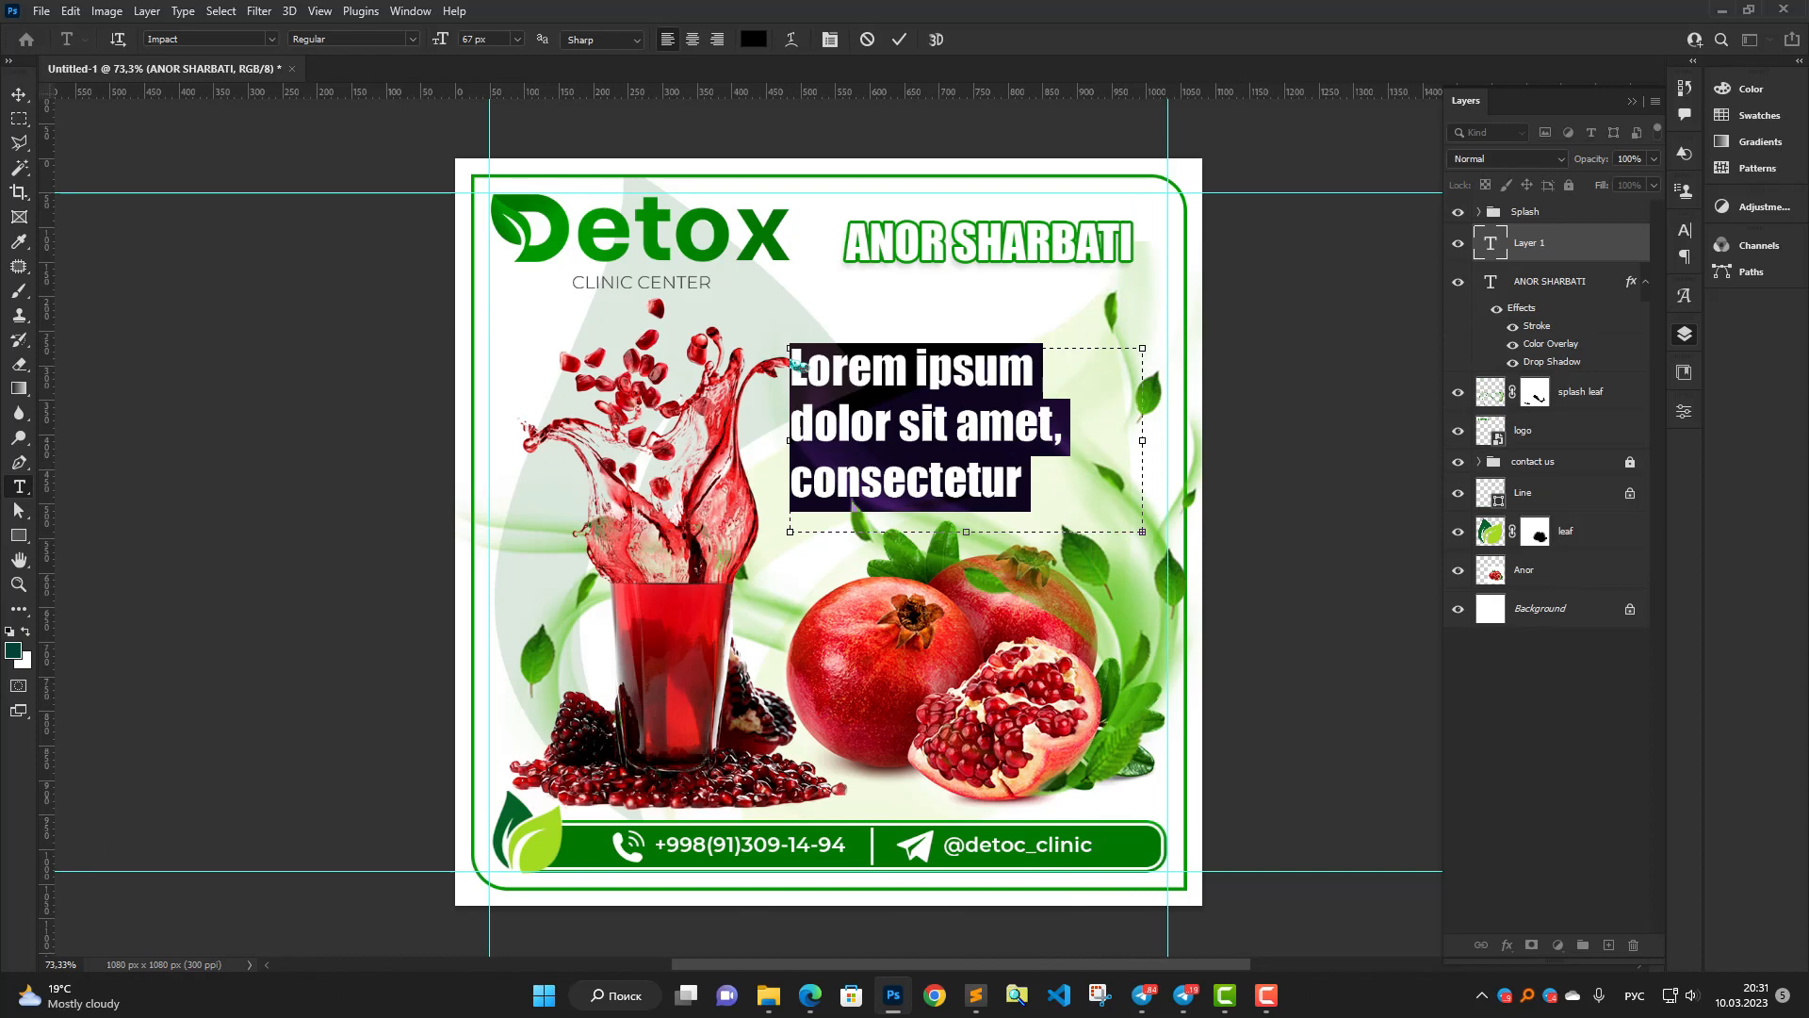
key(alt+Tab)
text(Anorni profilaktik va terapevtik maqsadlarda)
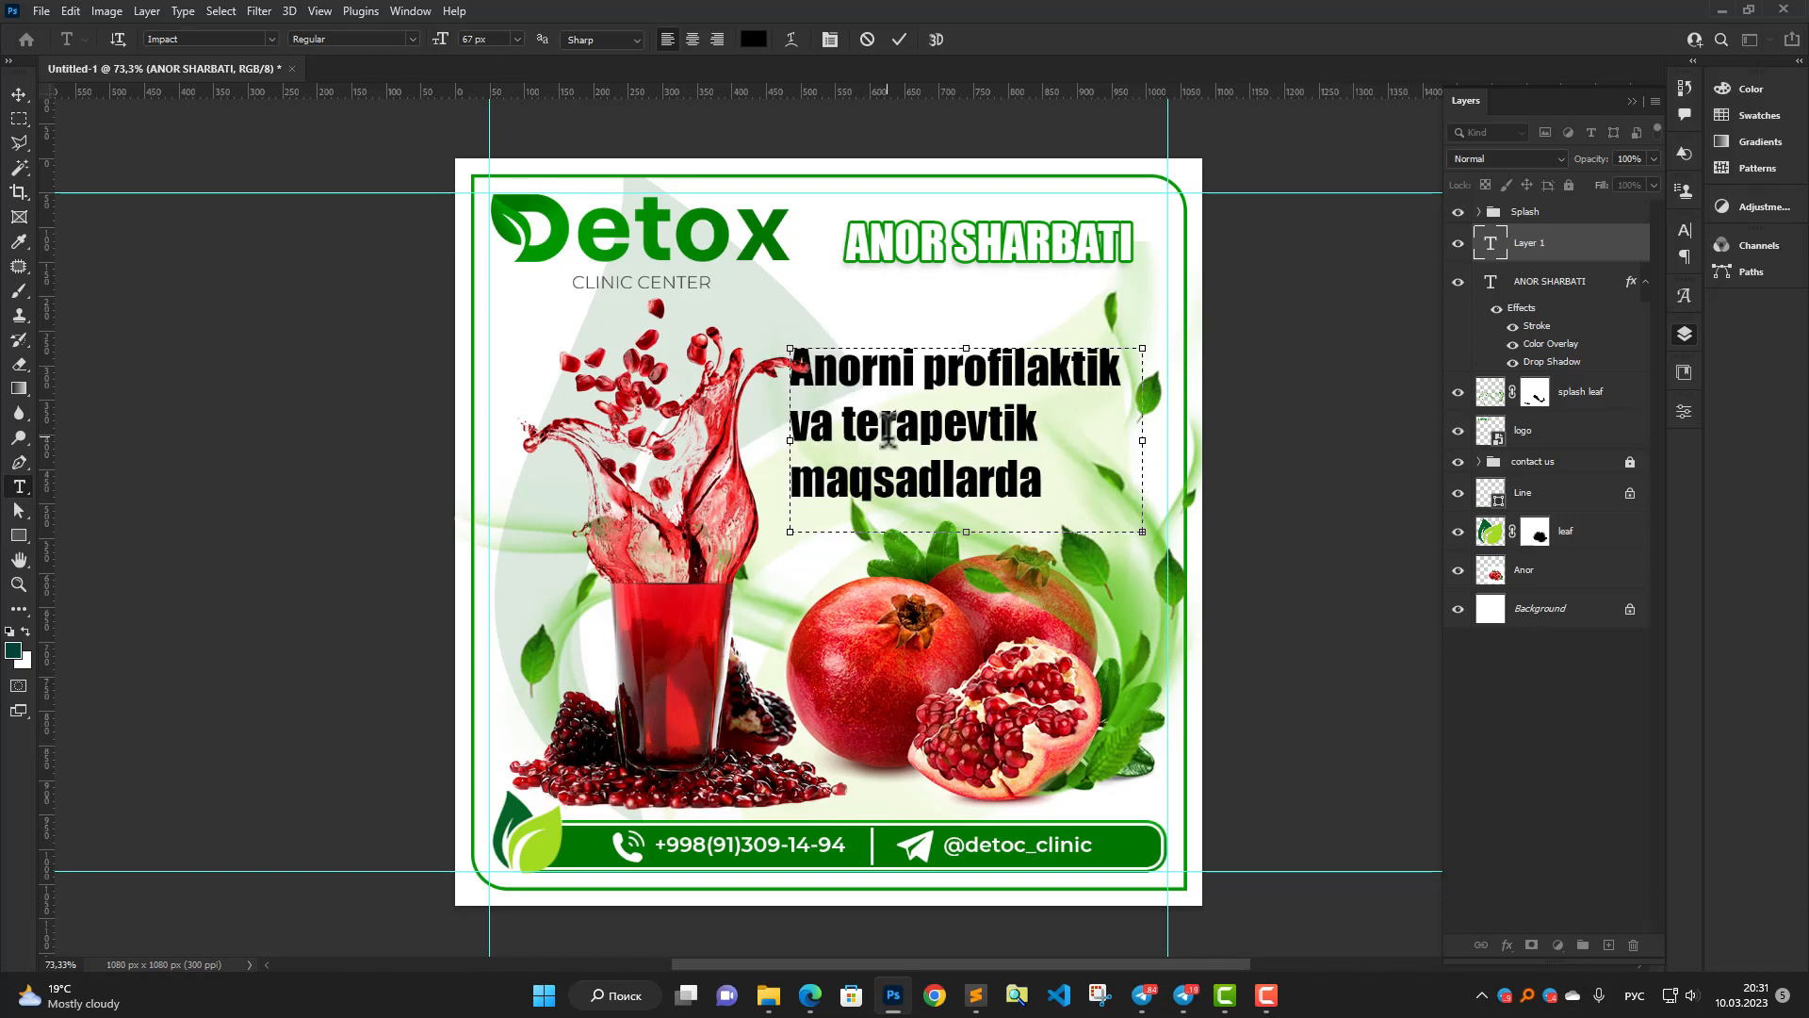
Set the words "Anorni profilaktik va terapevtik maqsadlarda" in All Caps.
drag(1044, 489, 797, 356)
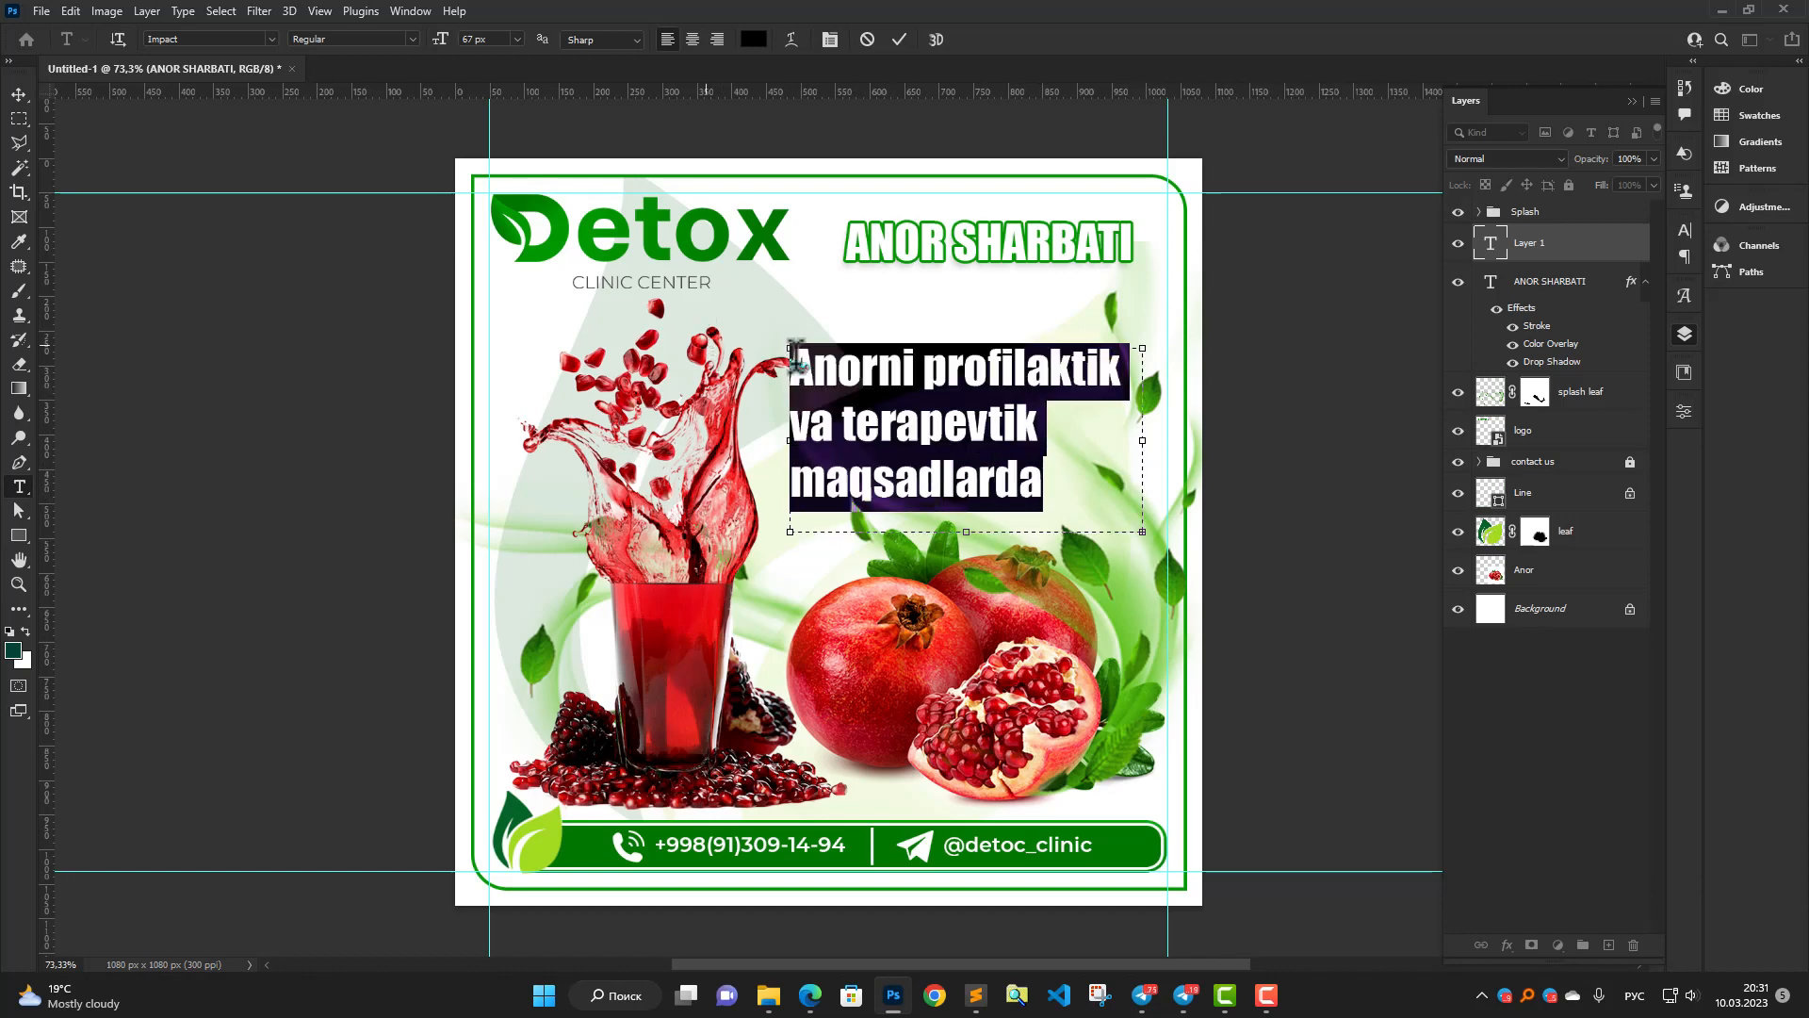
click(1687, 232)
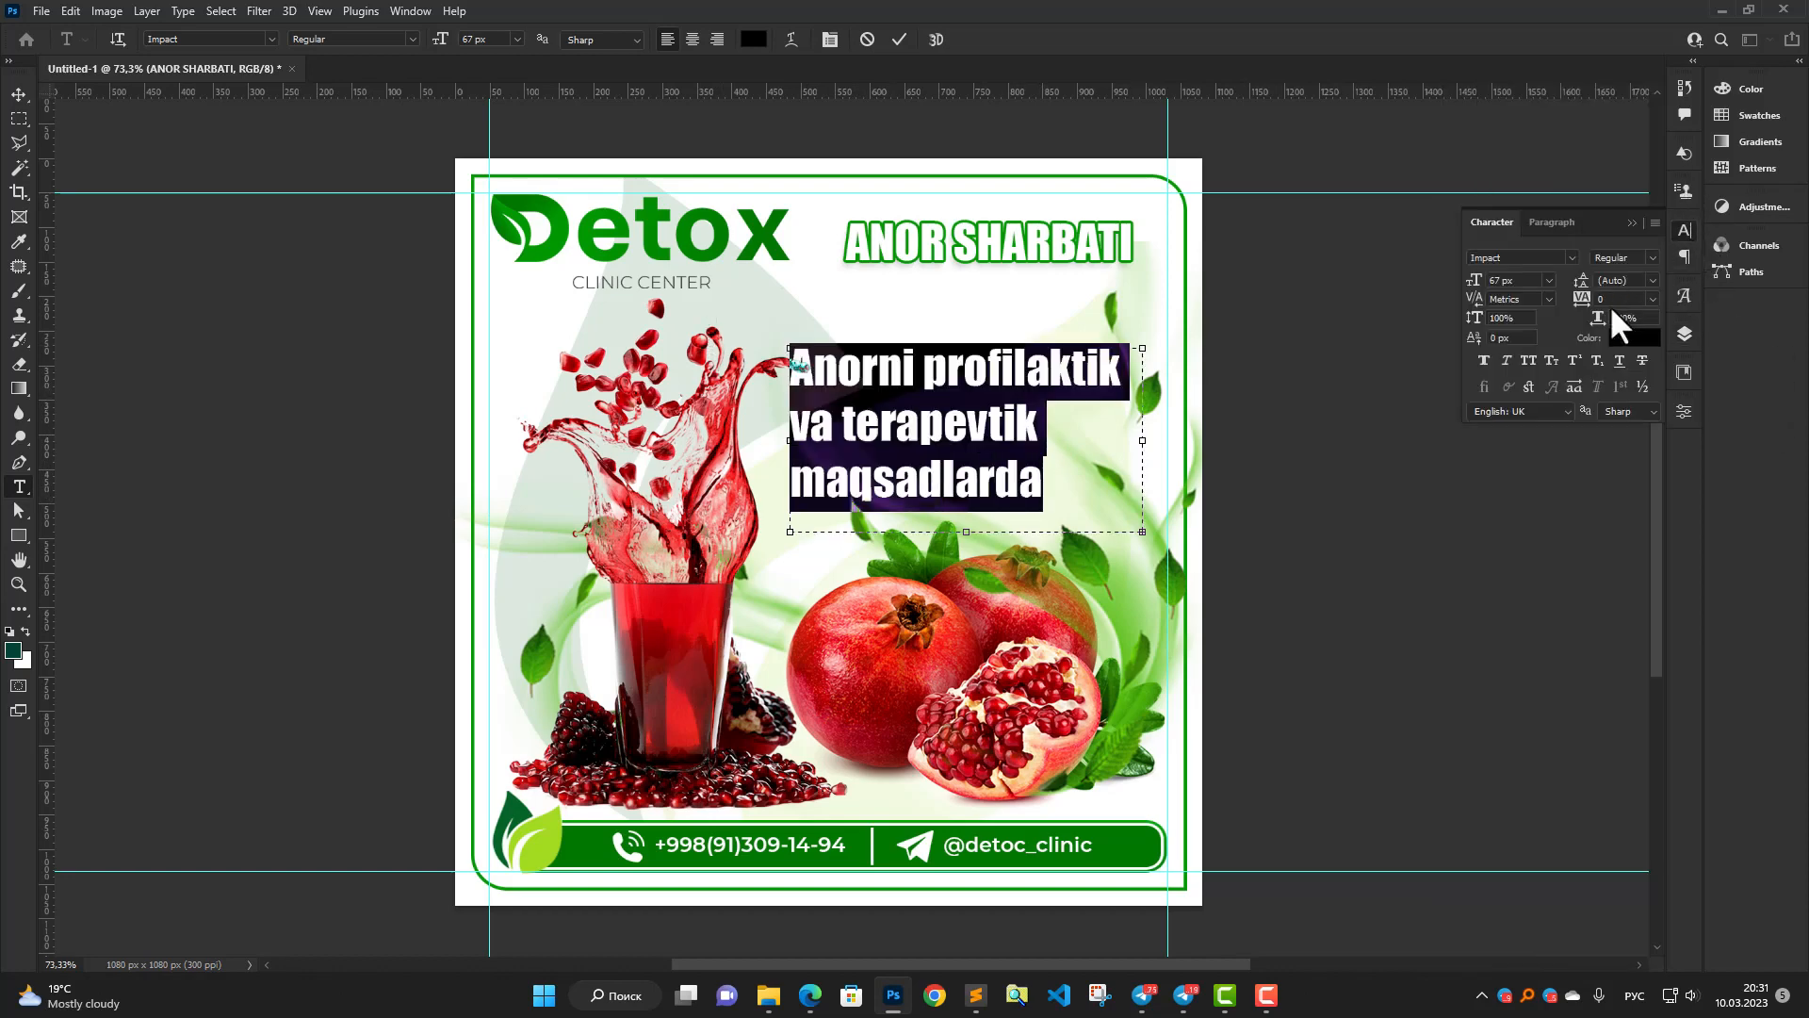
click(1528, 359)
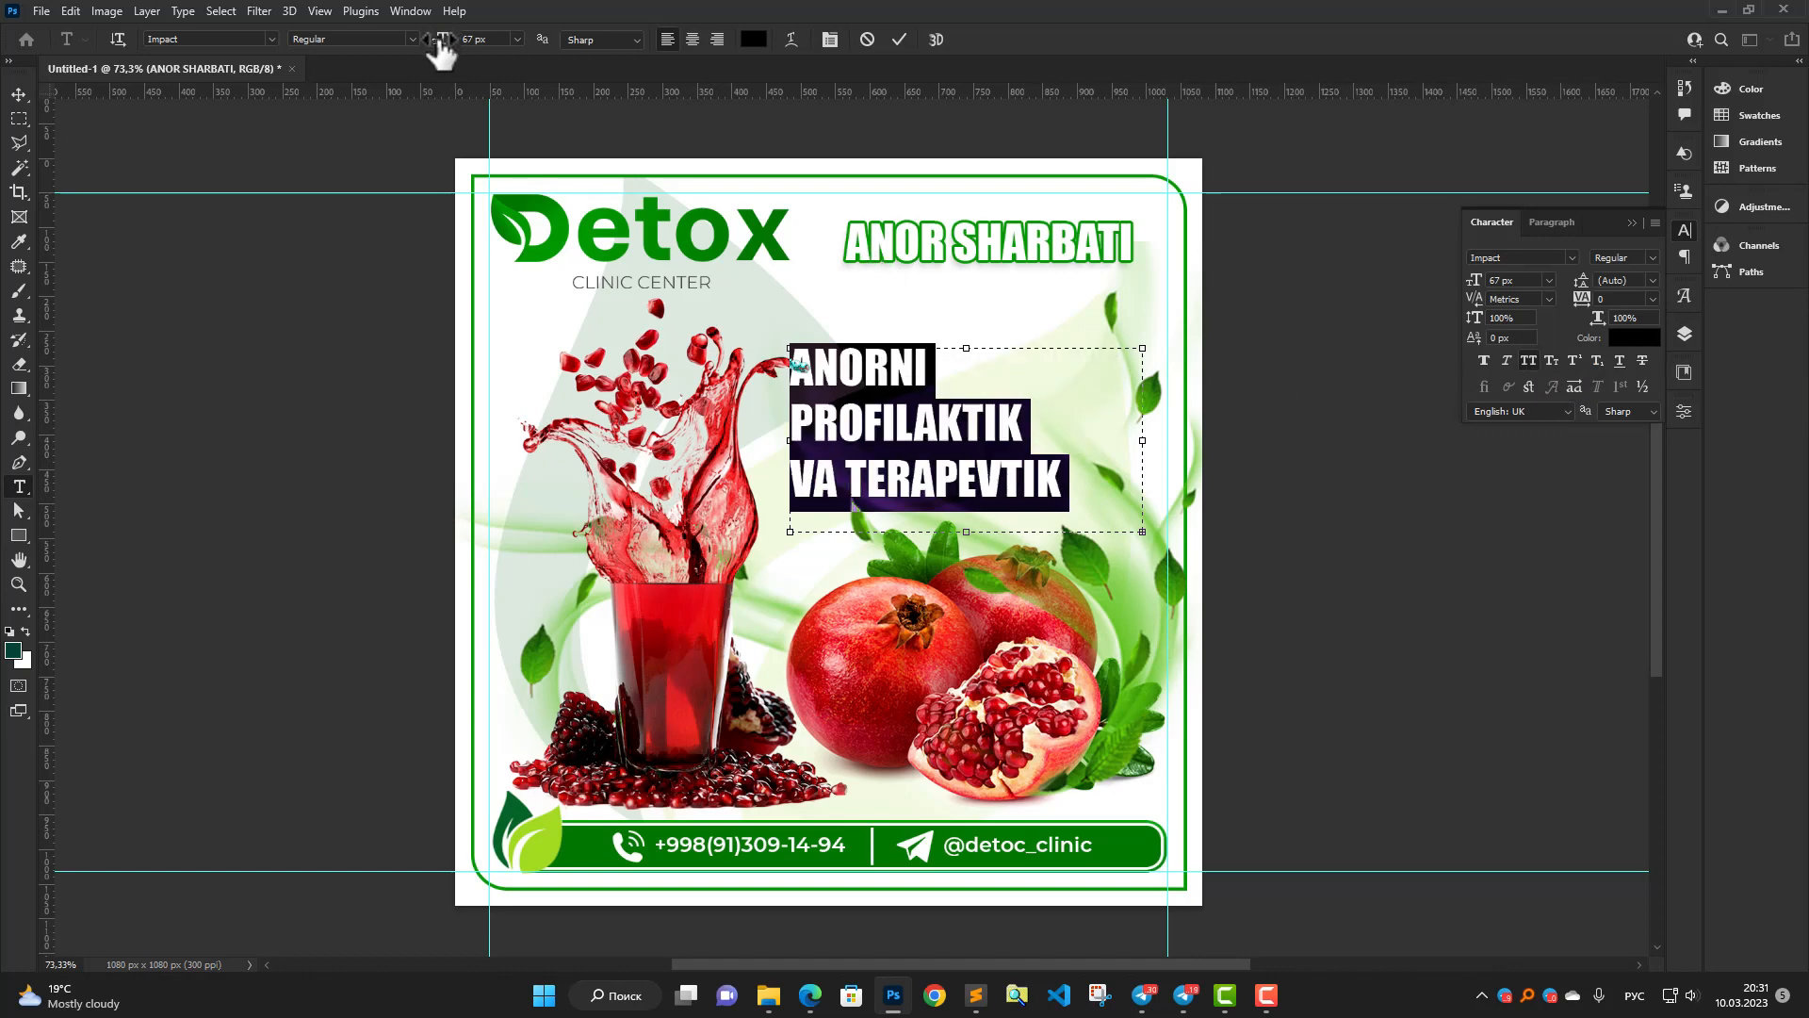
Set the paragraph text size to 47 px, centre-align it and commit the text.
drag(441, 45, 427, 47)
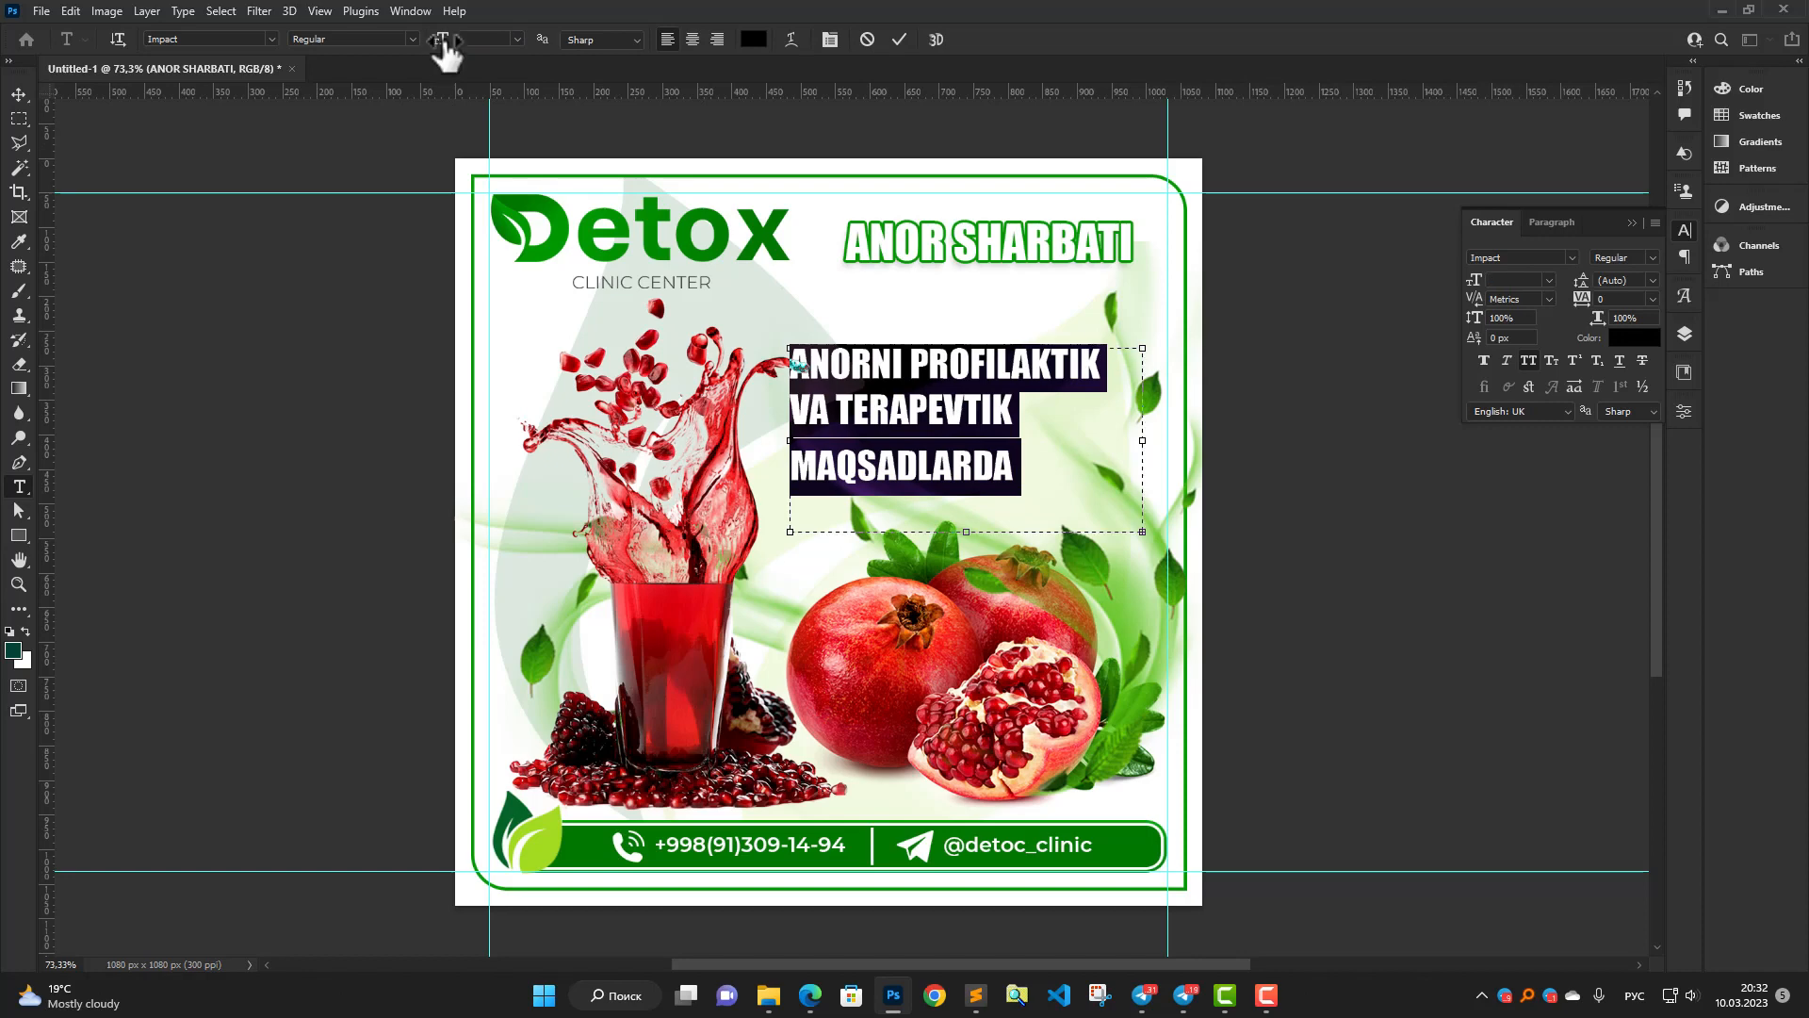
click(516, 39)
click(516, 151)
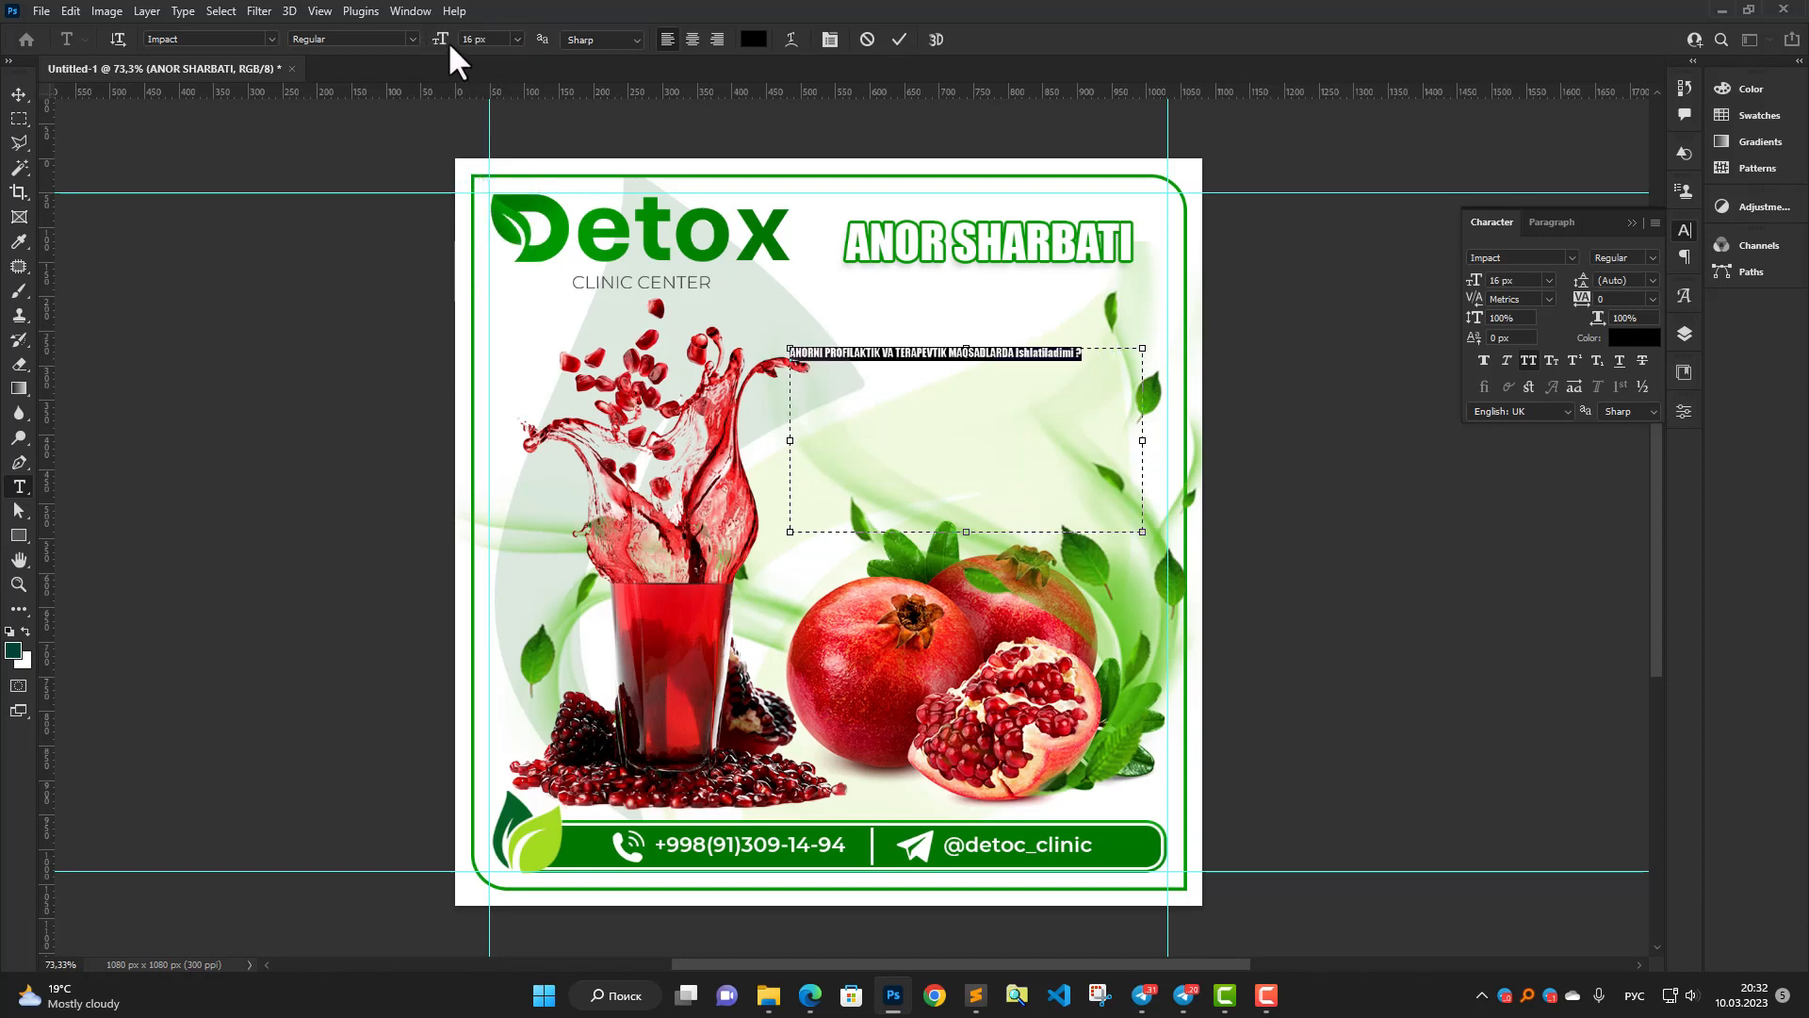
drag(448, 43, 473, 47)
click(691, 39)
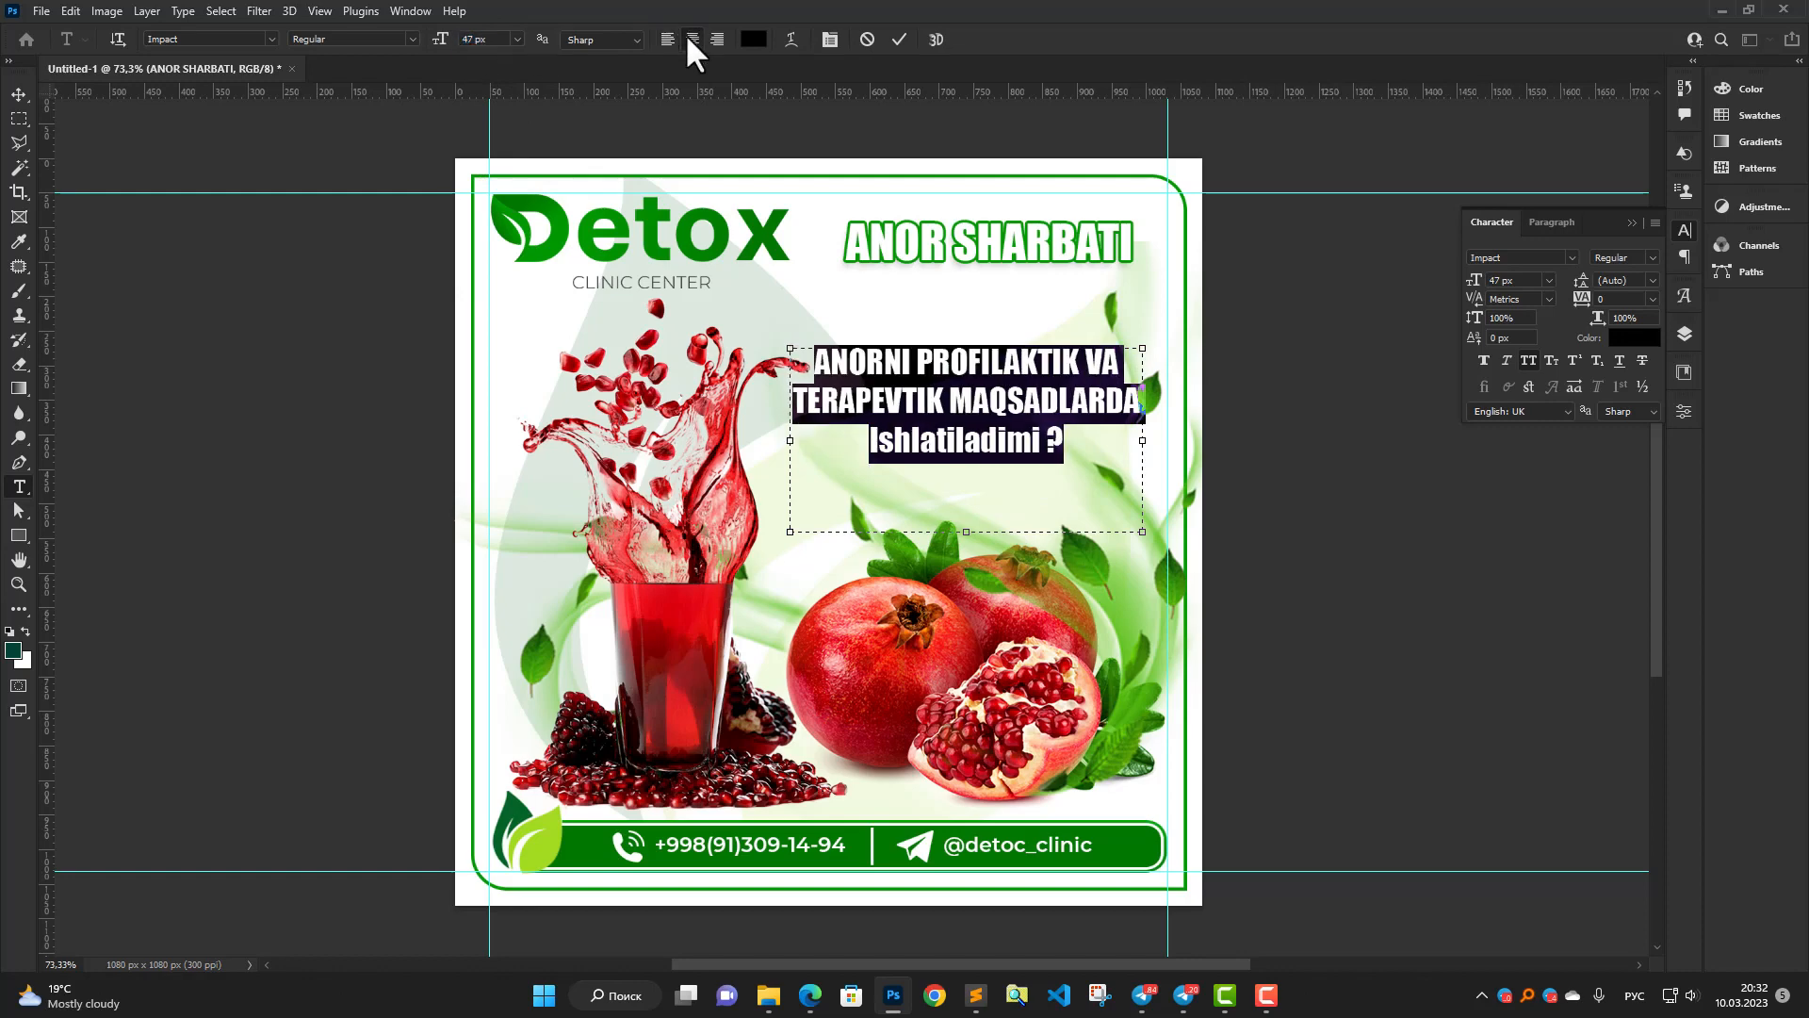
click(896, 39)
Apply All Caps to the whole paragraph layer and move it slightly lower, above the pomegranates.
scroll(962, 402, up, 1)
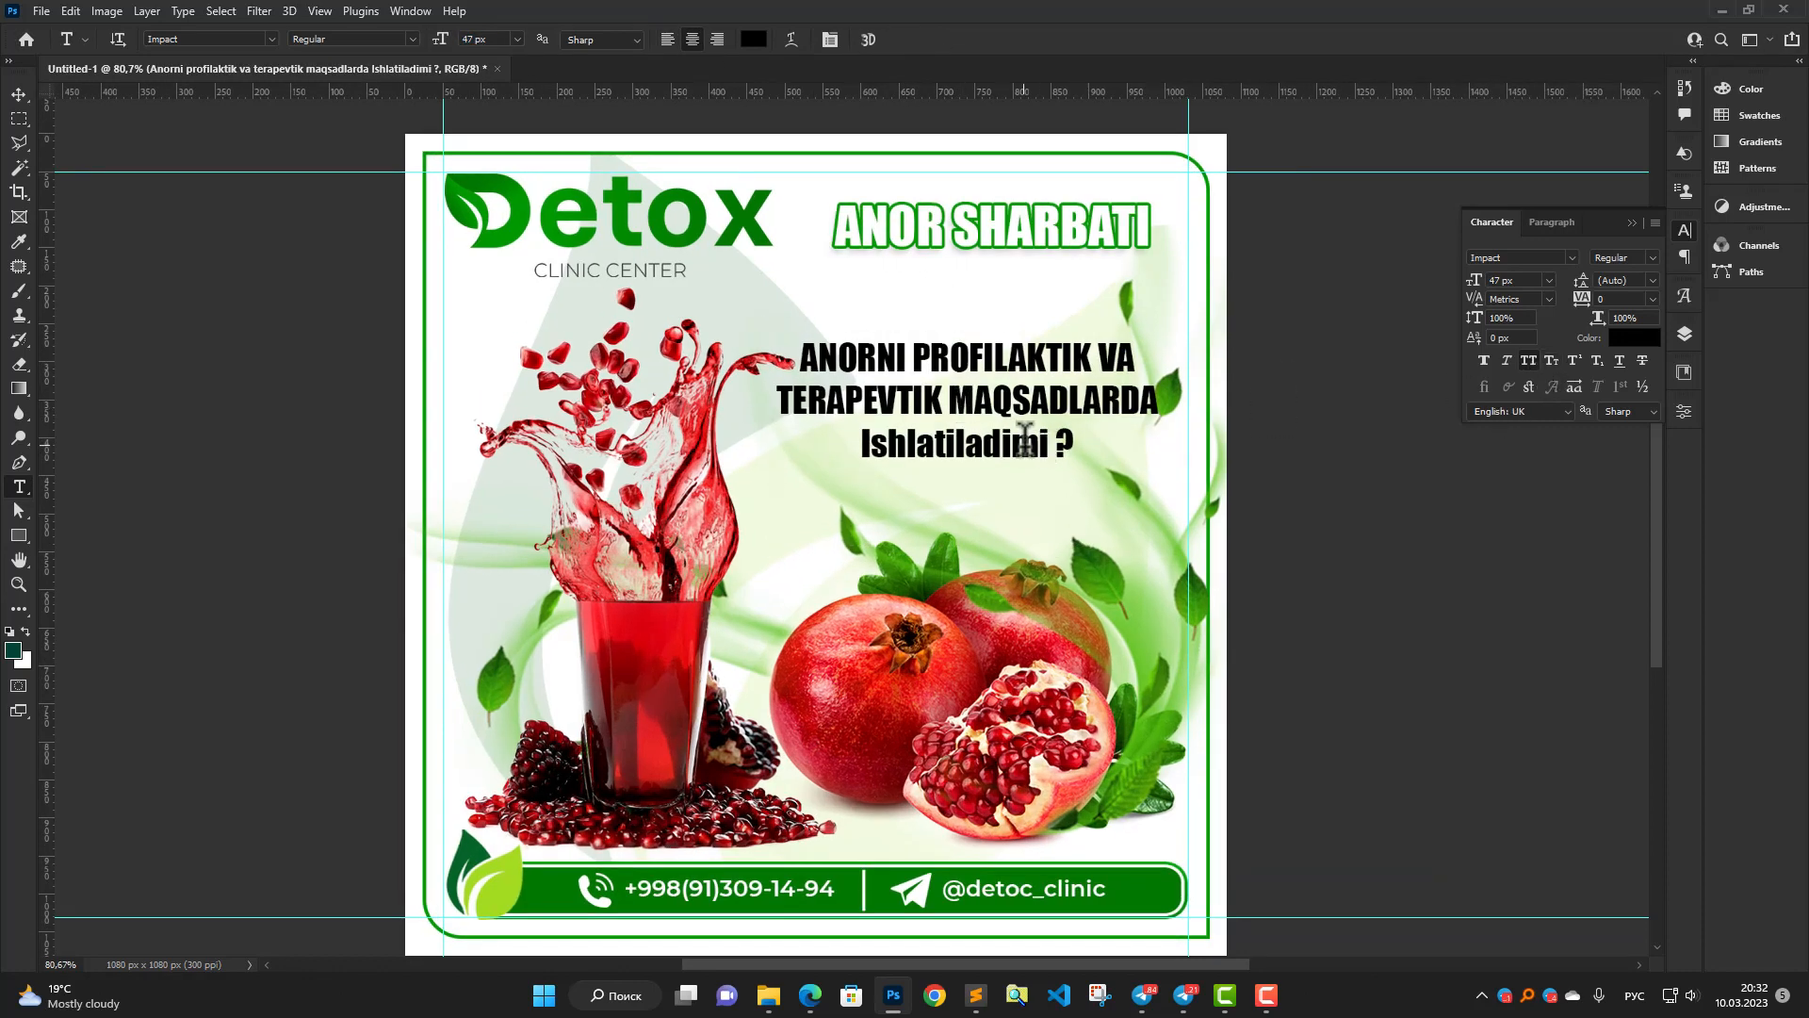
key(v)
click(1526, 360)
click(1526, 360)
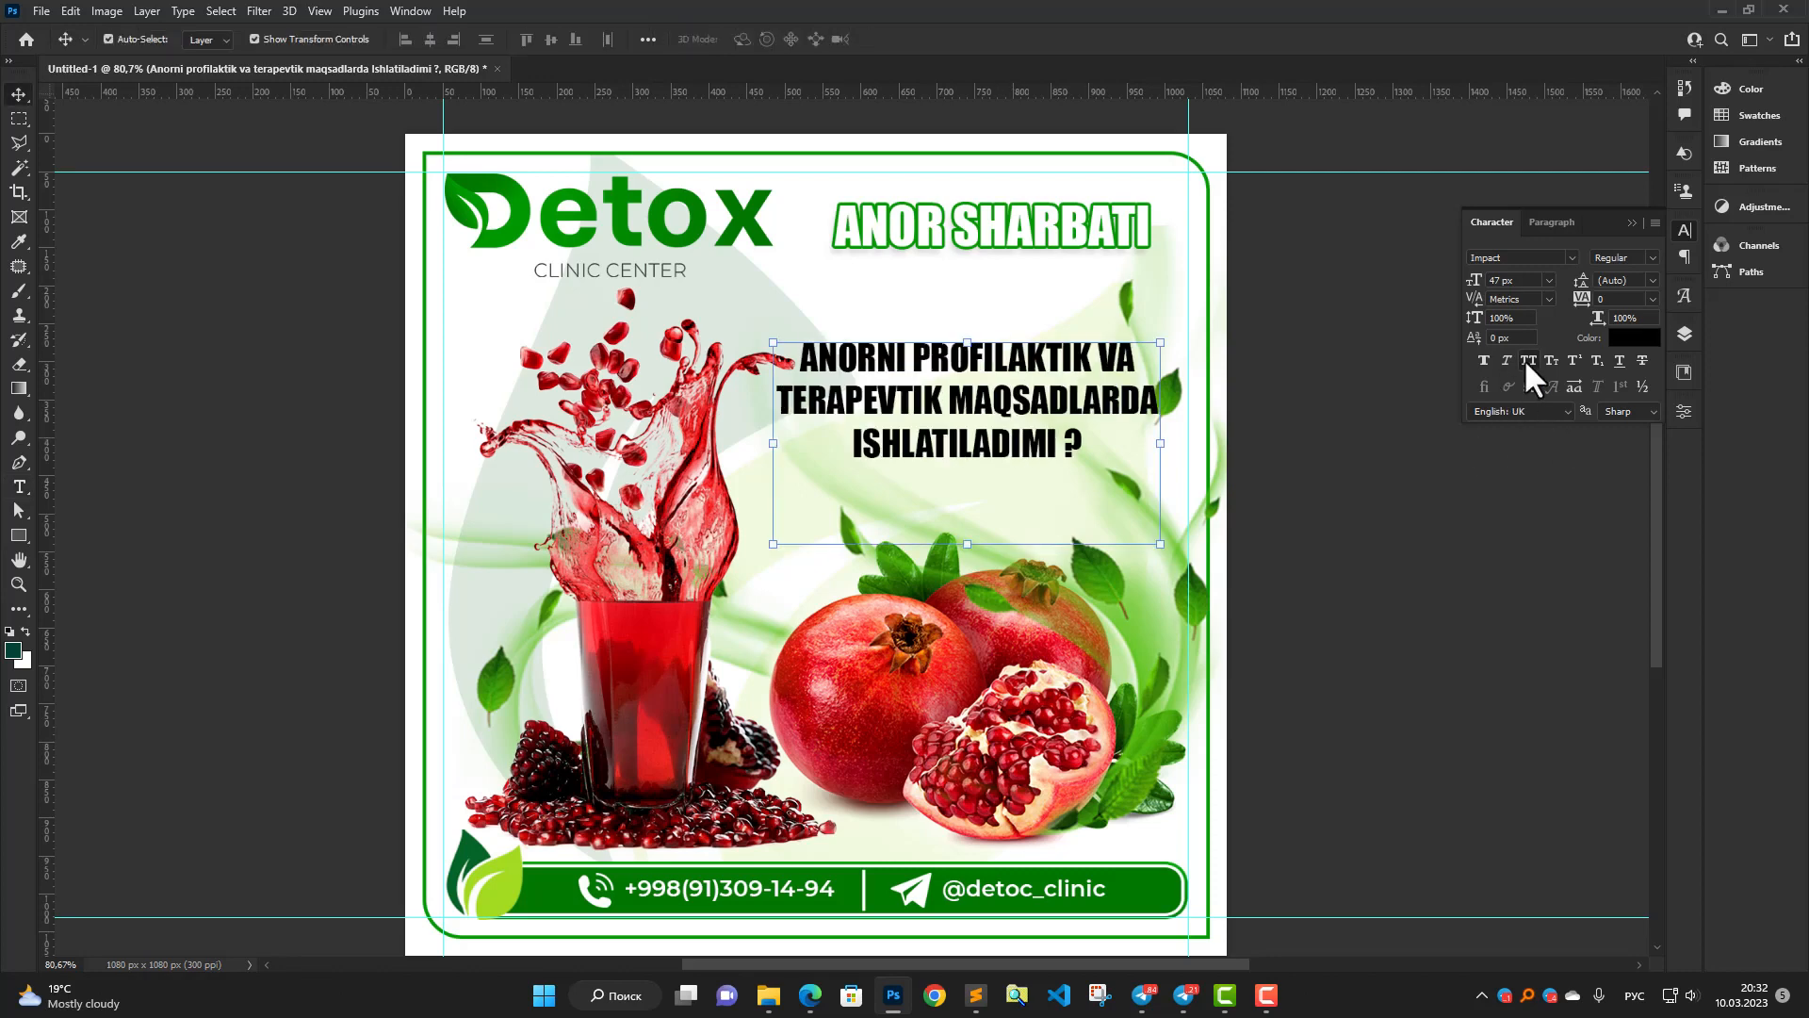
drag(968, 409, 965, 440)
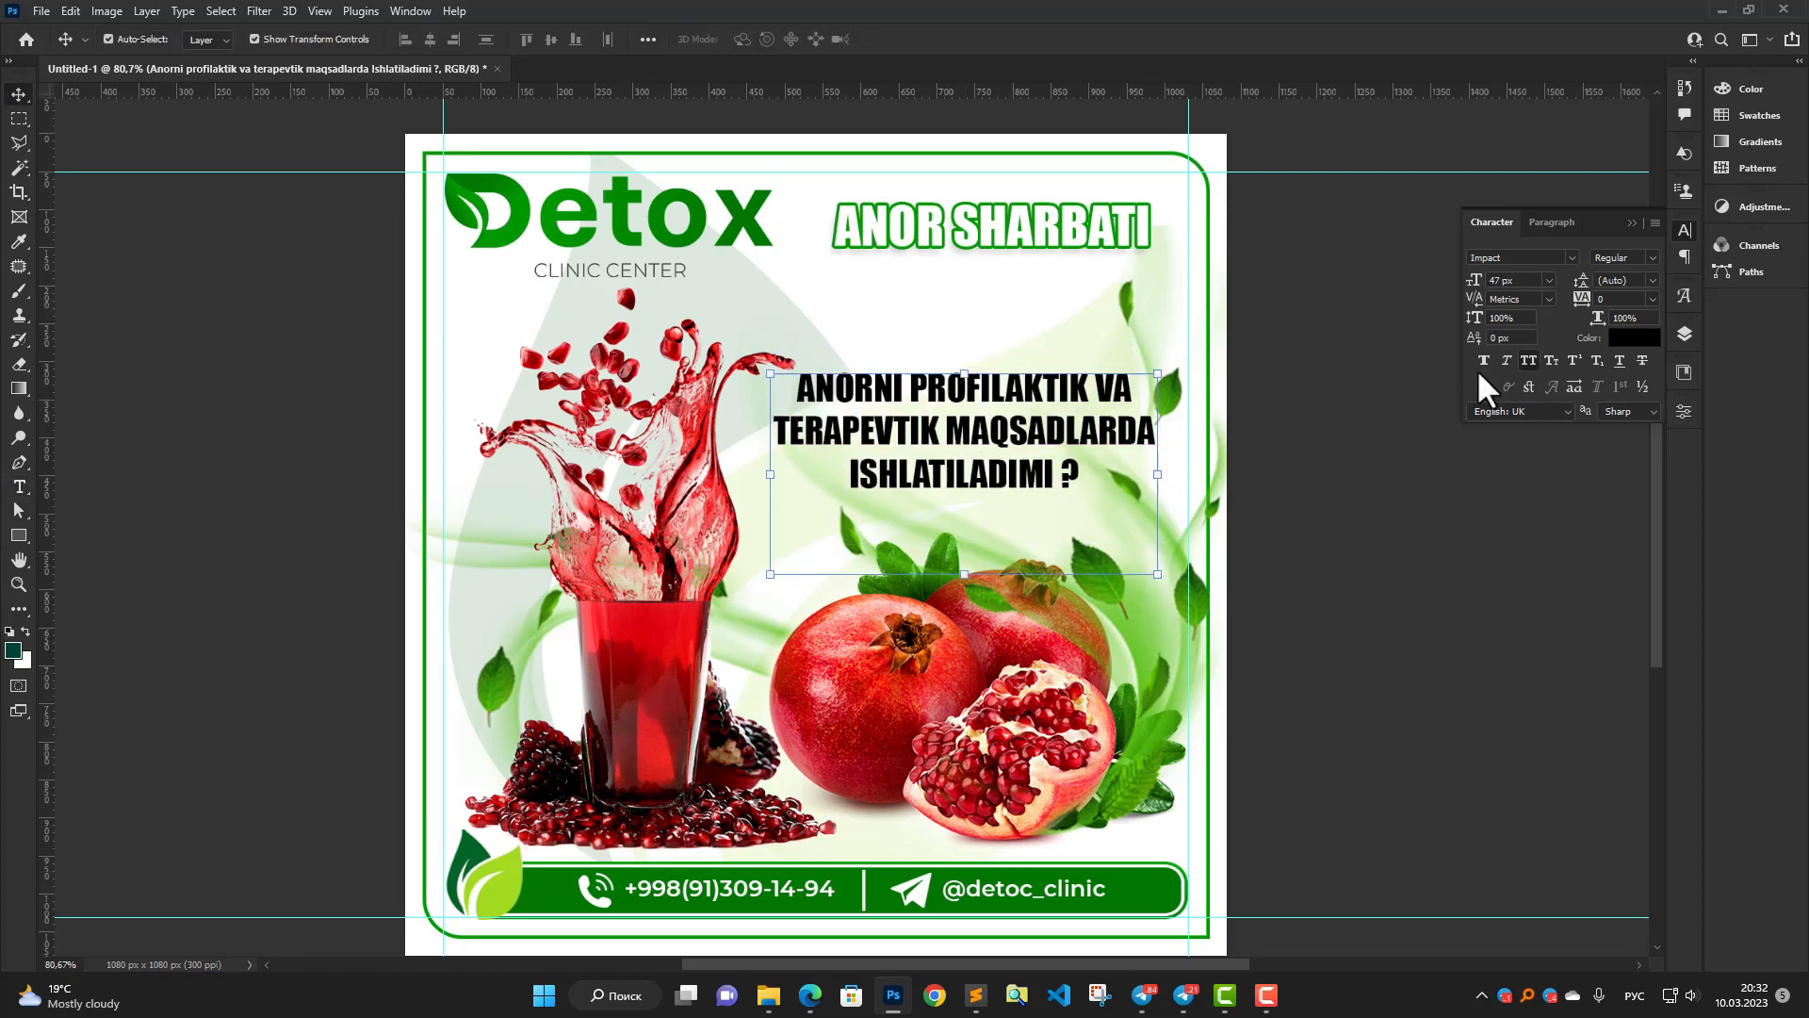
Colour the paragraph text dark red #750504 sampled from the pomegranate seeds, and shift it about 20 px left and 20 px down.
click(1635, 338)
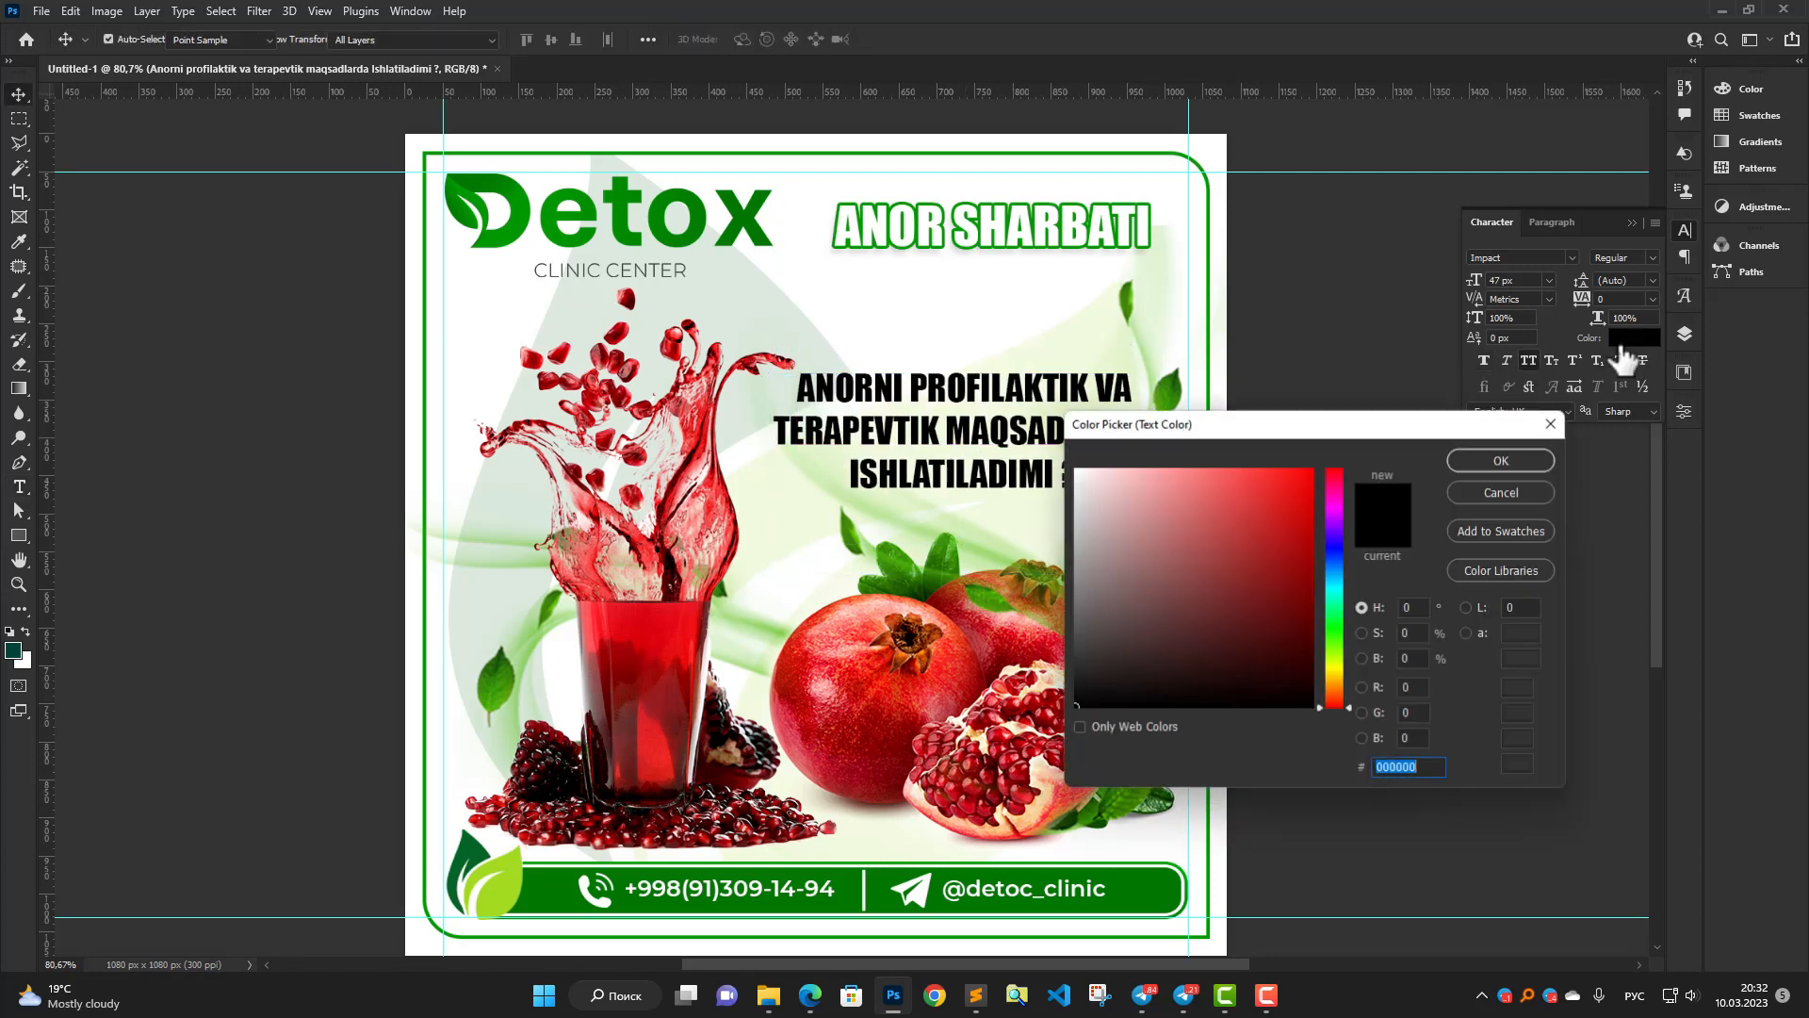
click(679, 705)
drag(672, 811, 636, 743)
click(630, 758)
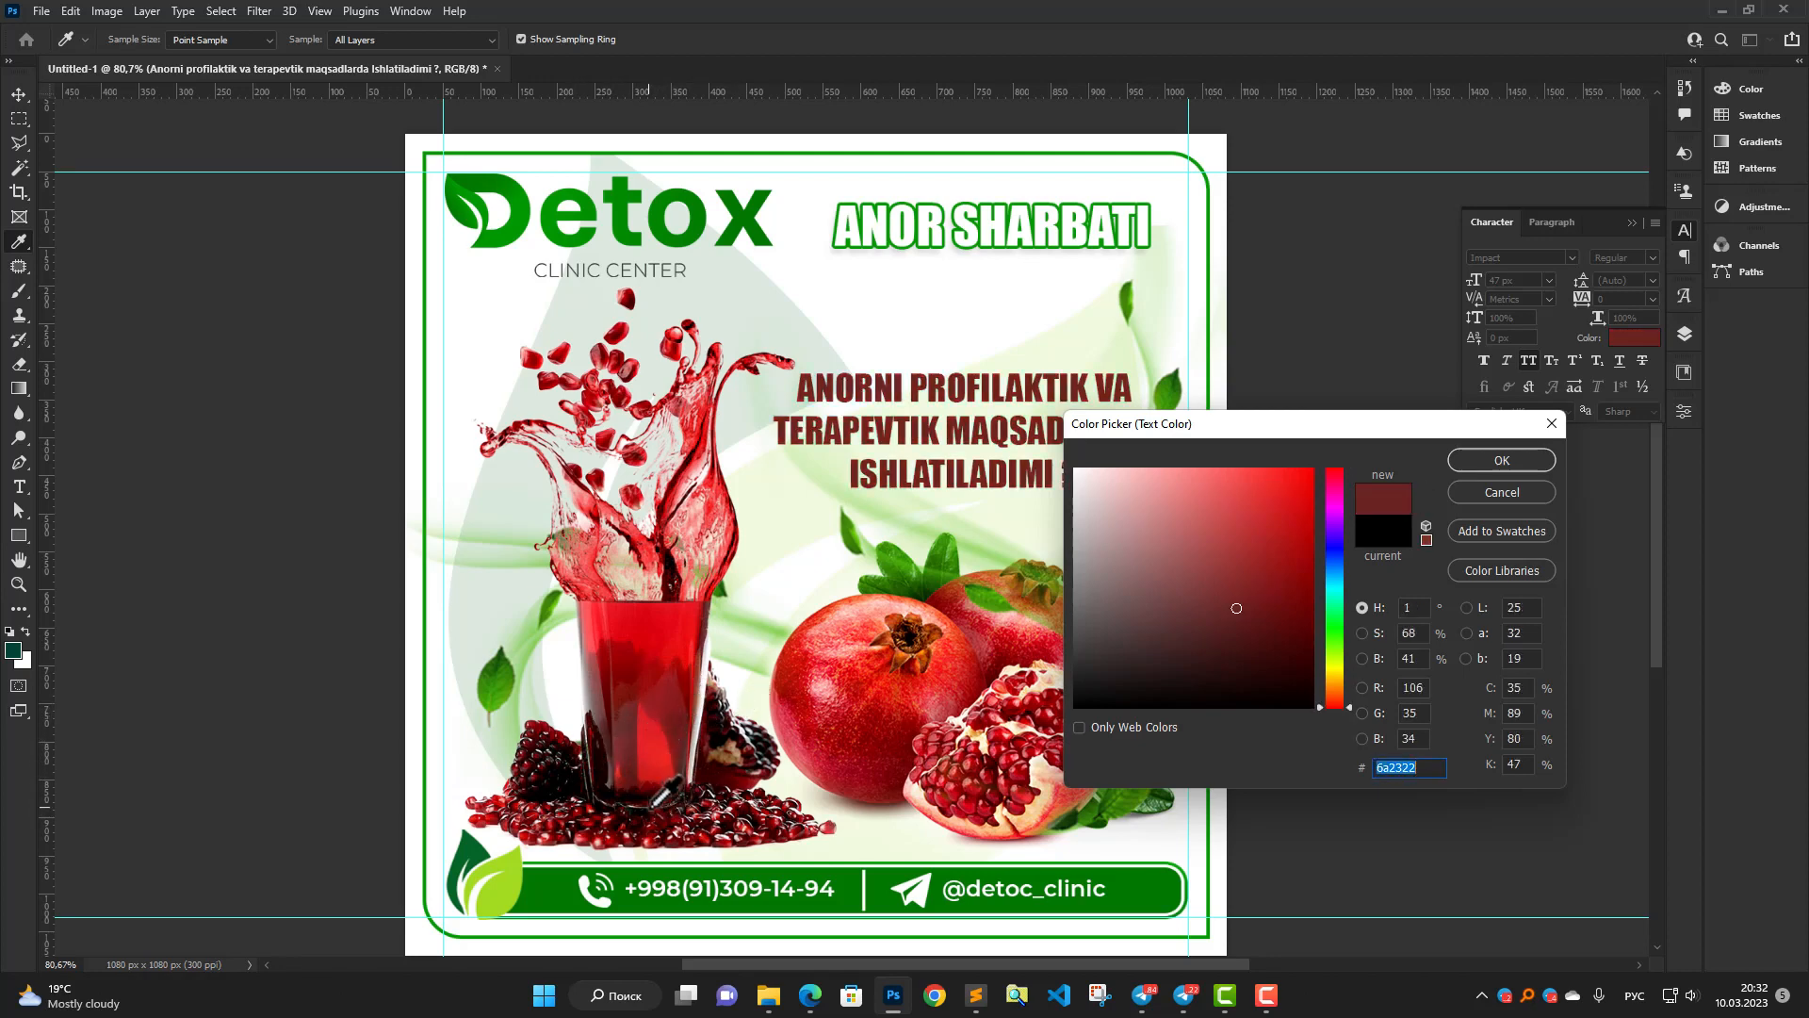
click(922, 707)
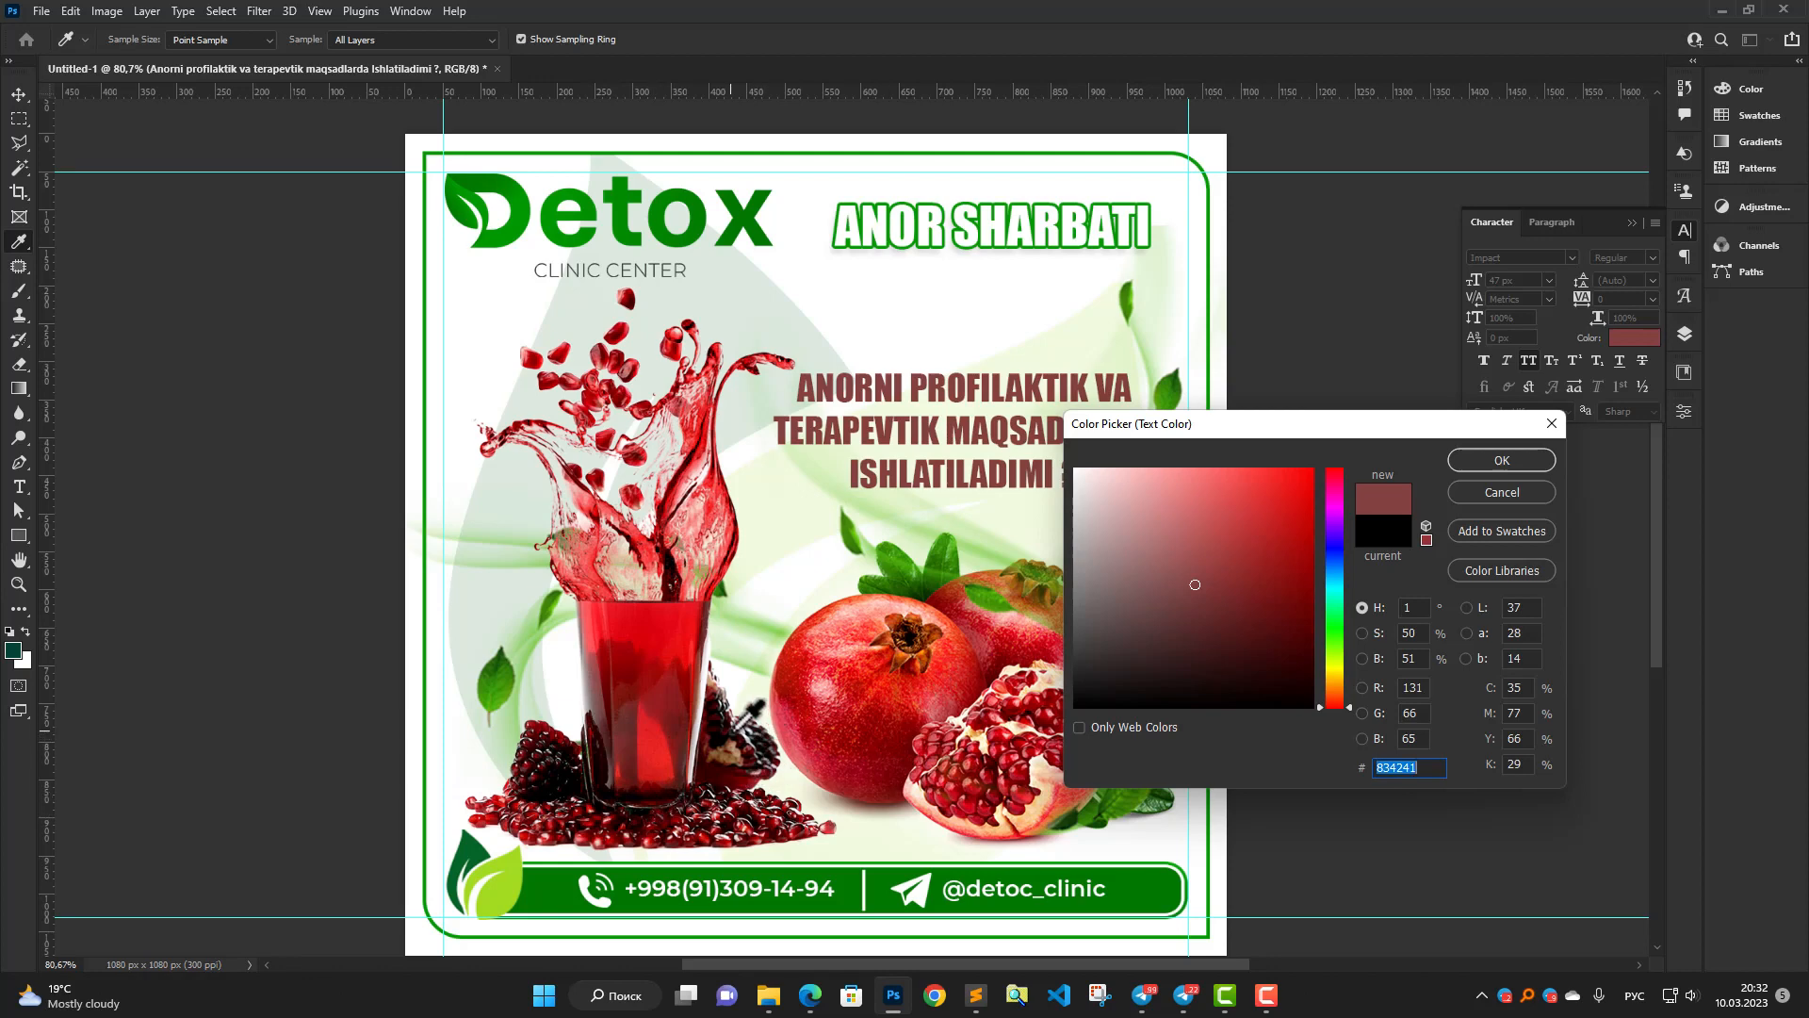
click(722, 799)
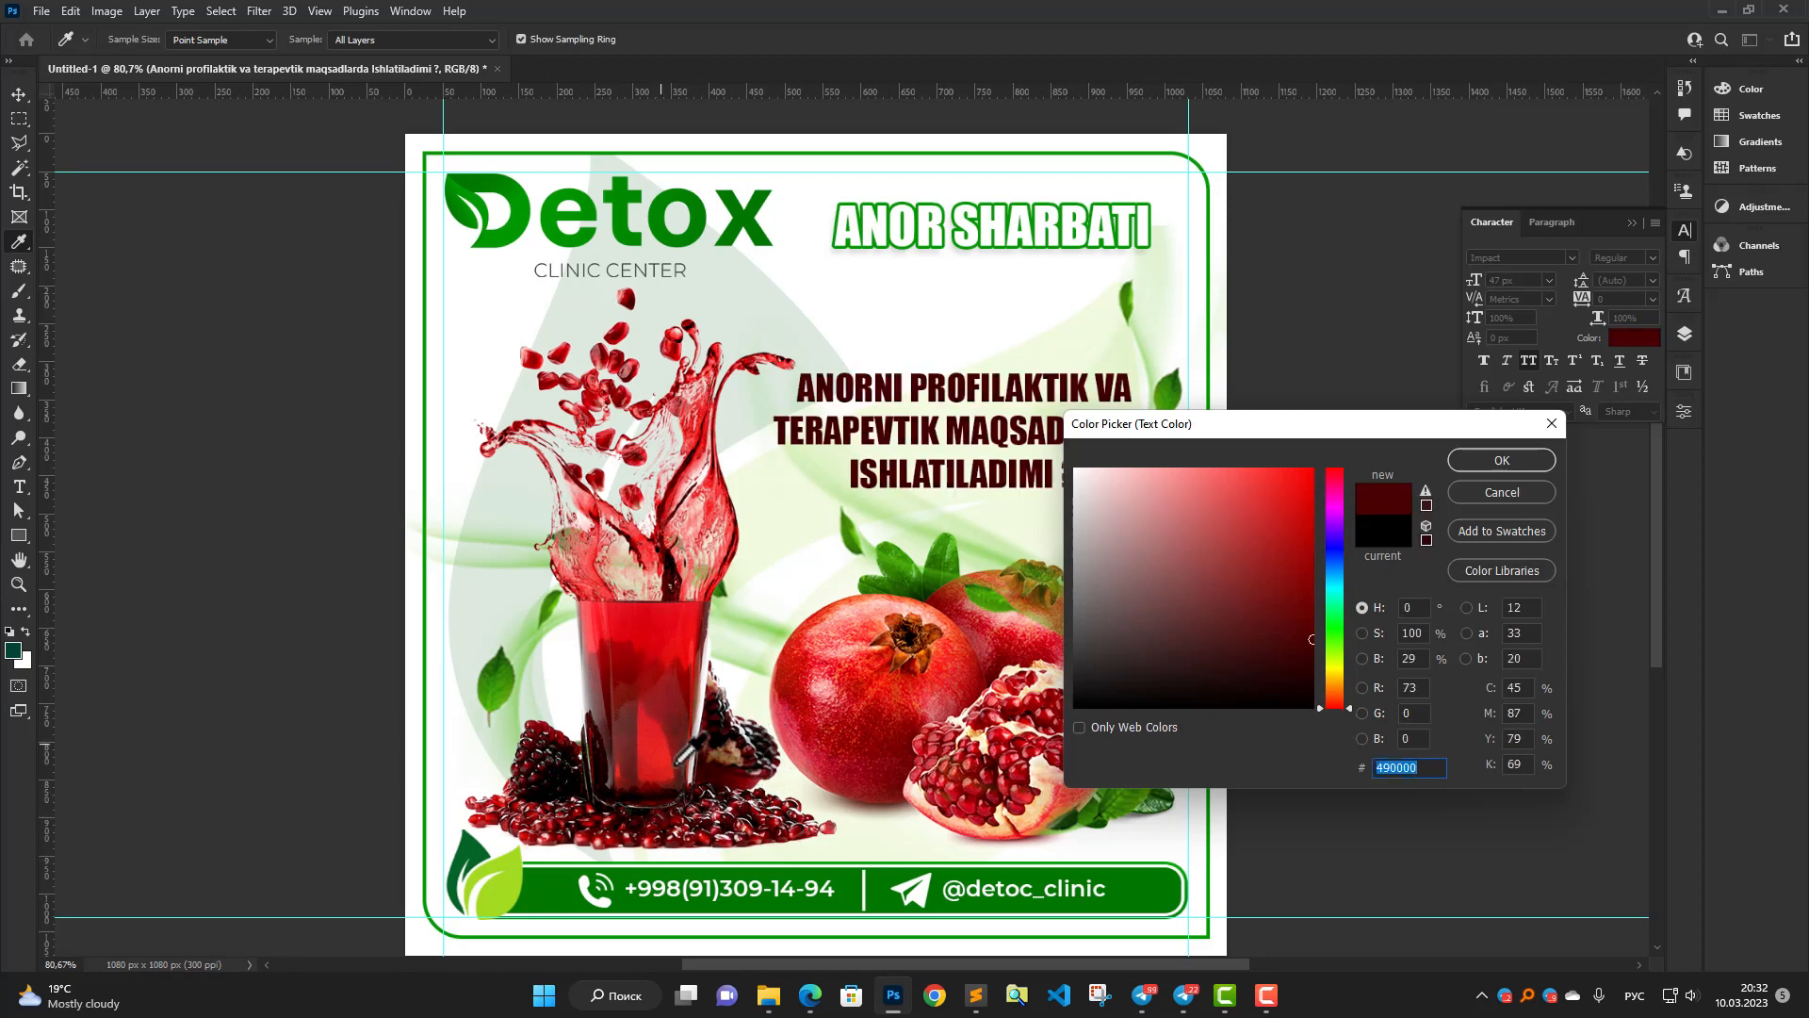
click(718, 822)
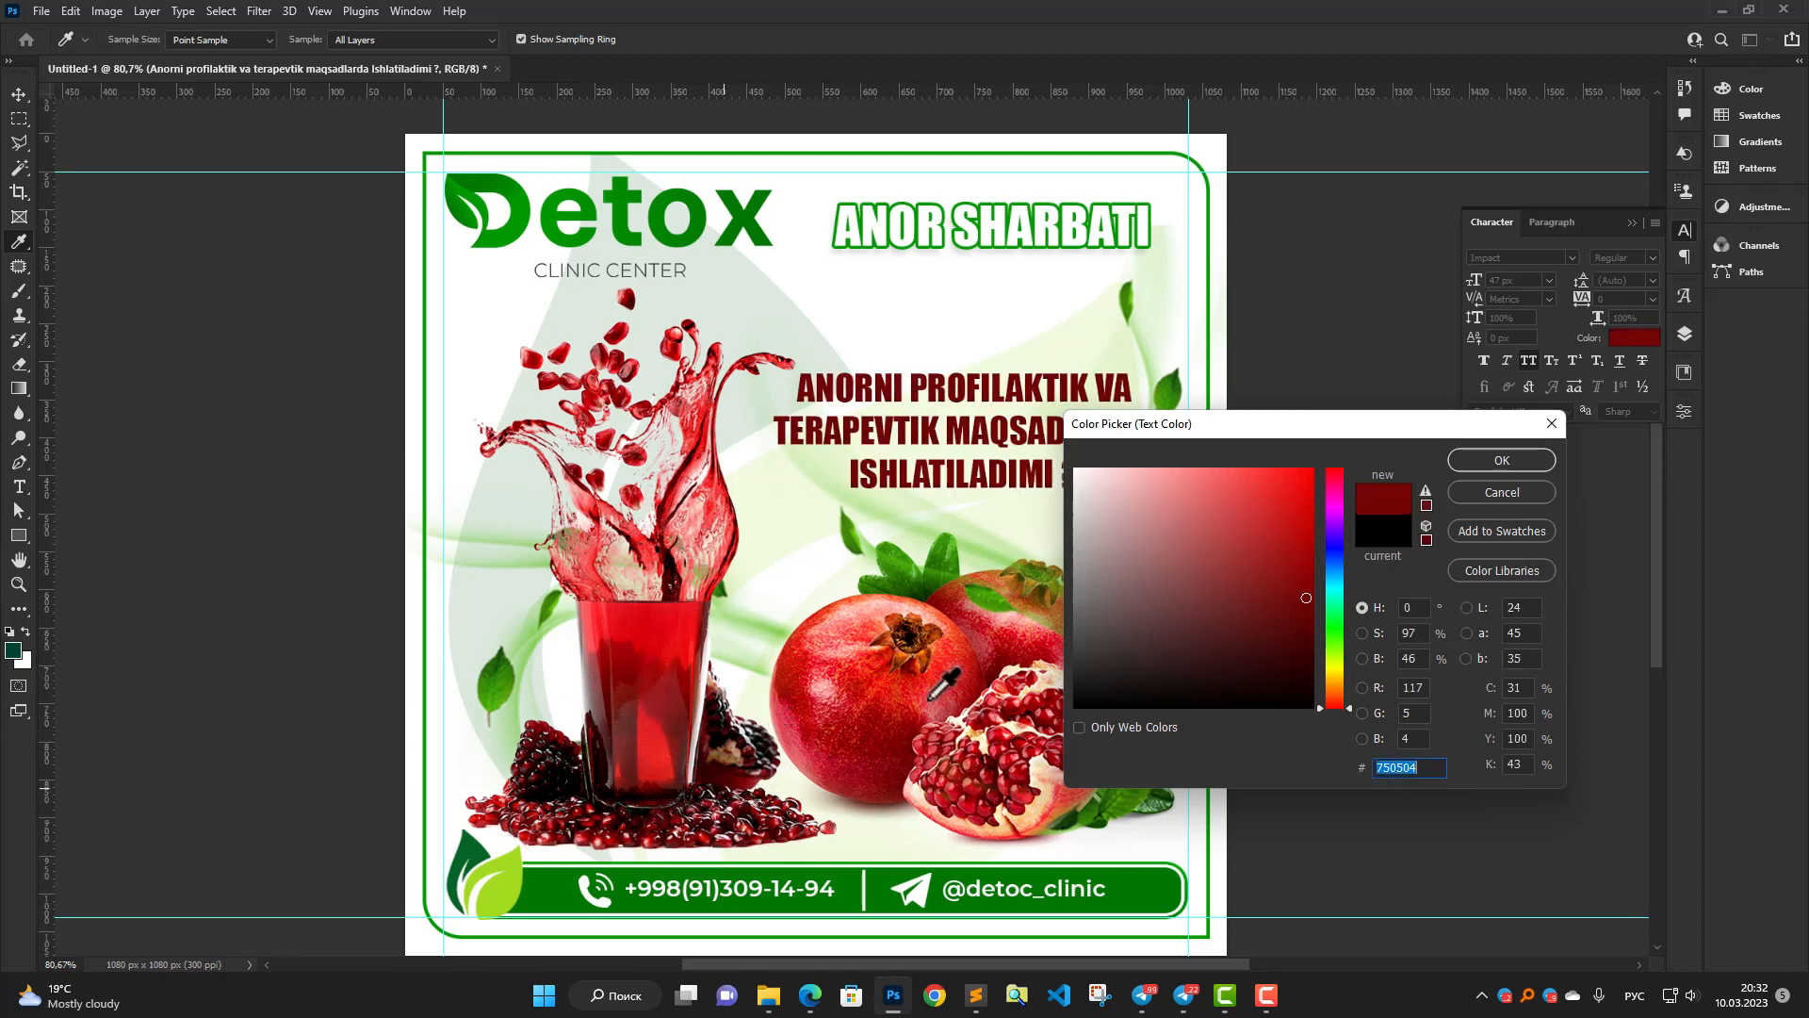
click(1514, 463)
scroll(1002, 491, up, 2)
drag(980, 481, 957, 500)
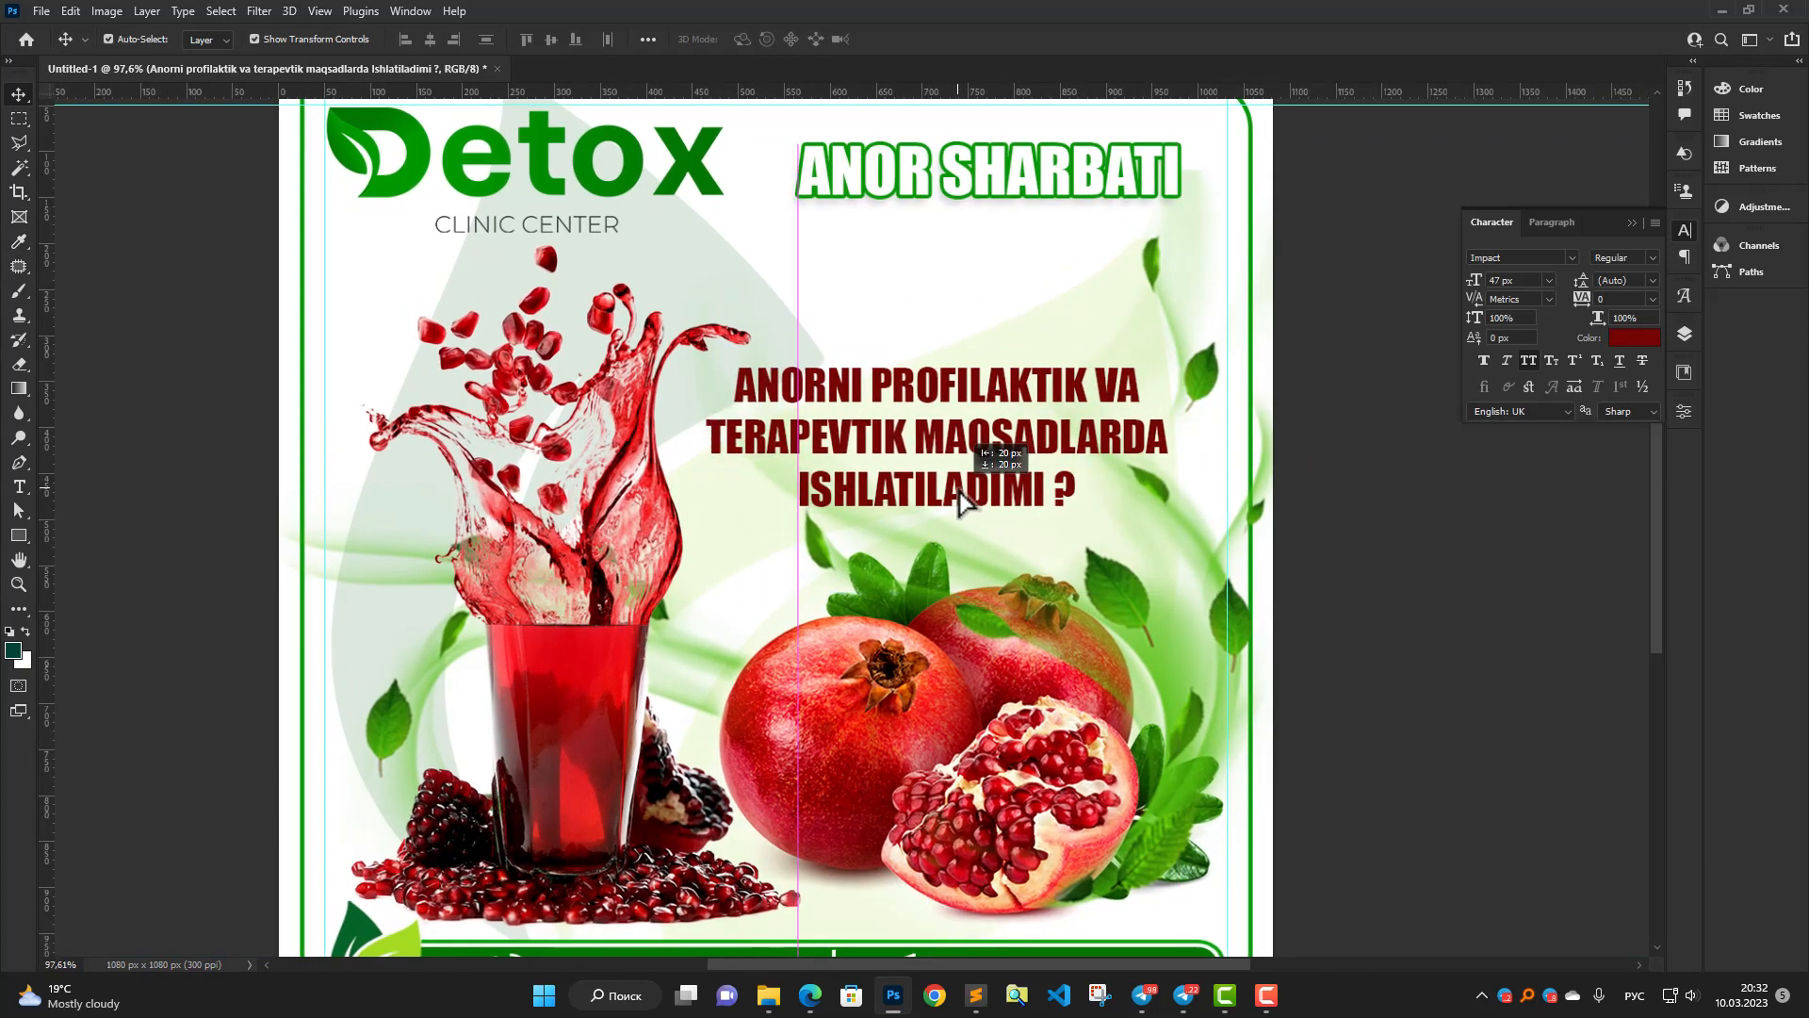
Add a white Outer Glow layer style to the dark red question text layer.
click(1687, 230)
click(1684, 333)
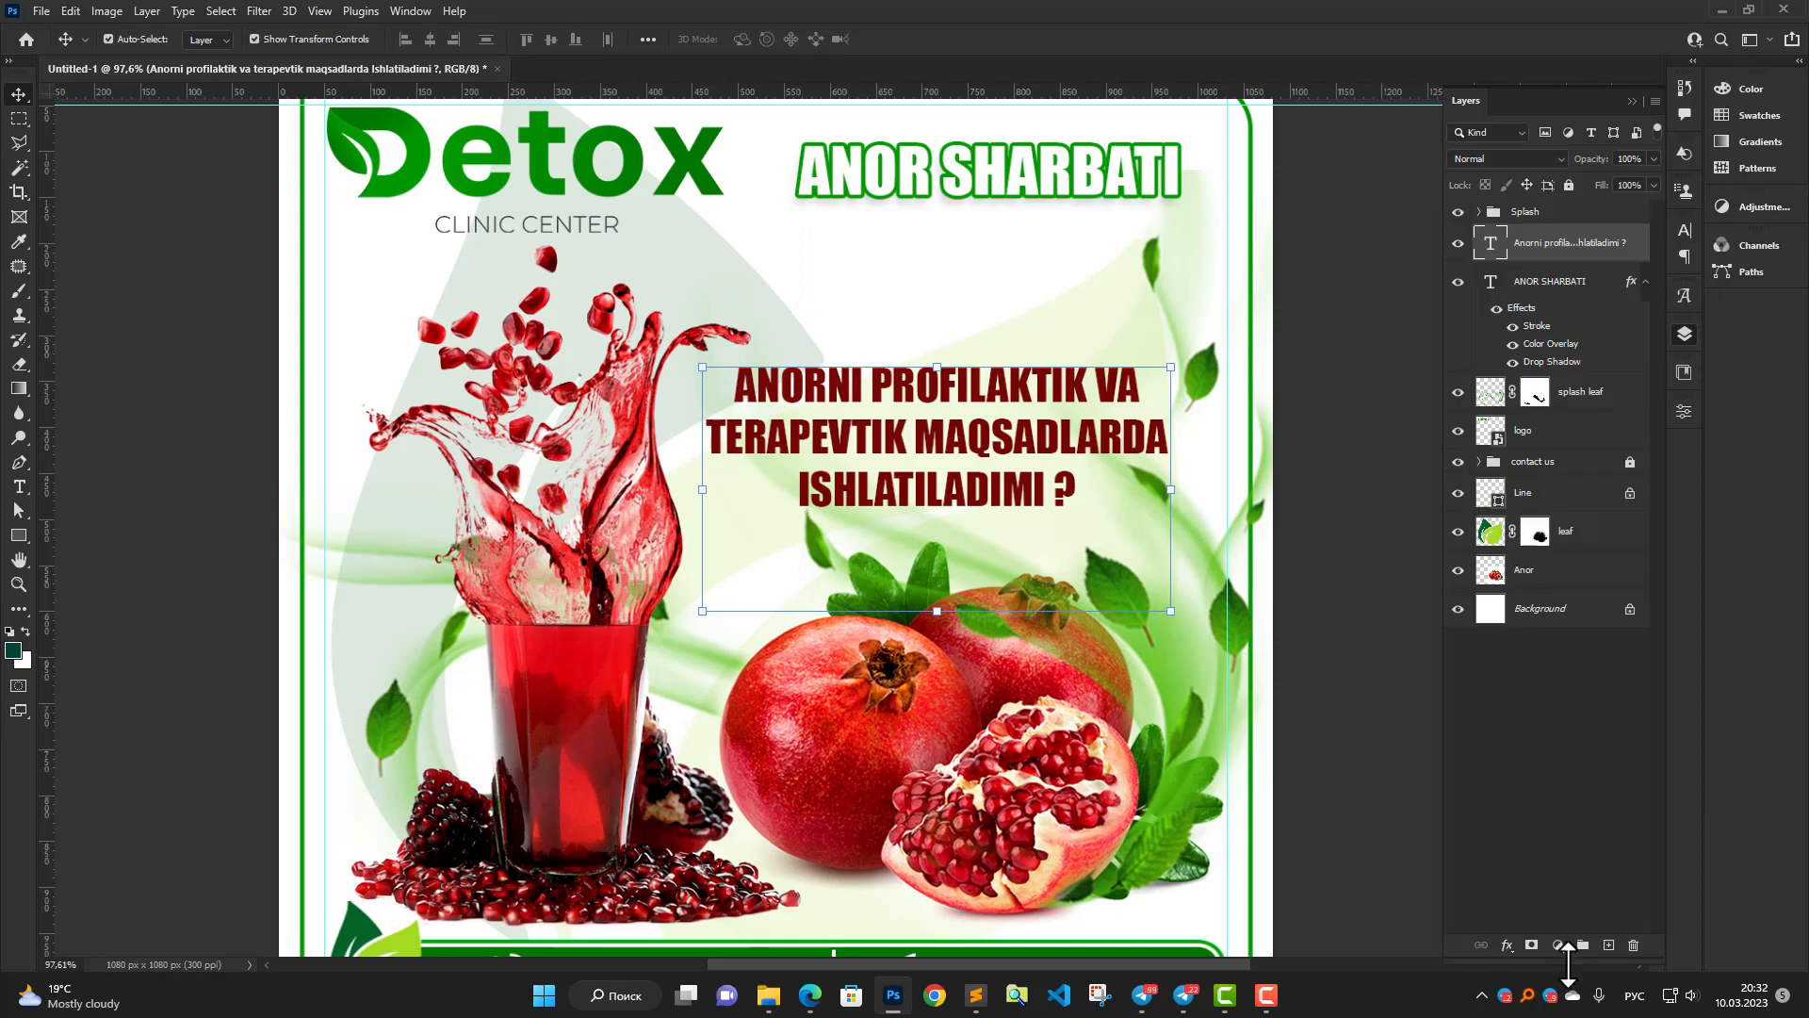
click(1508, 944)
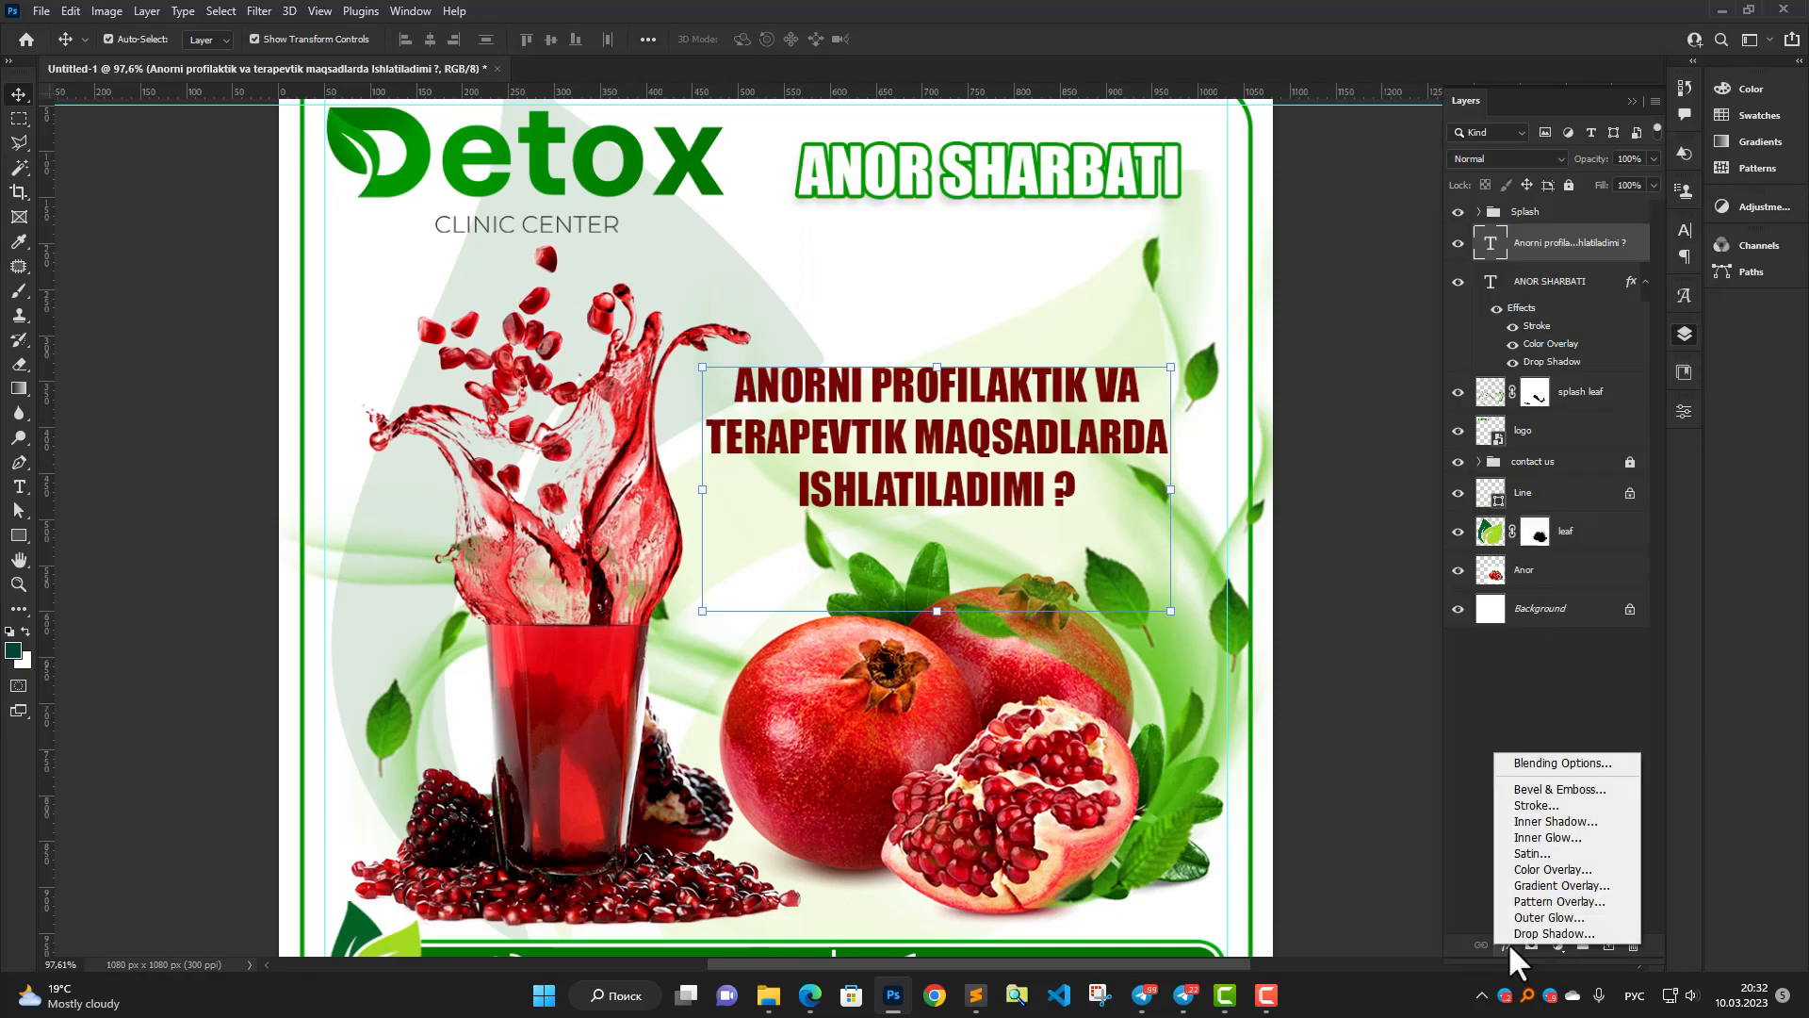
click(1566, 917)
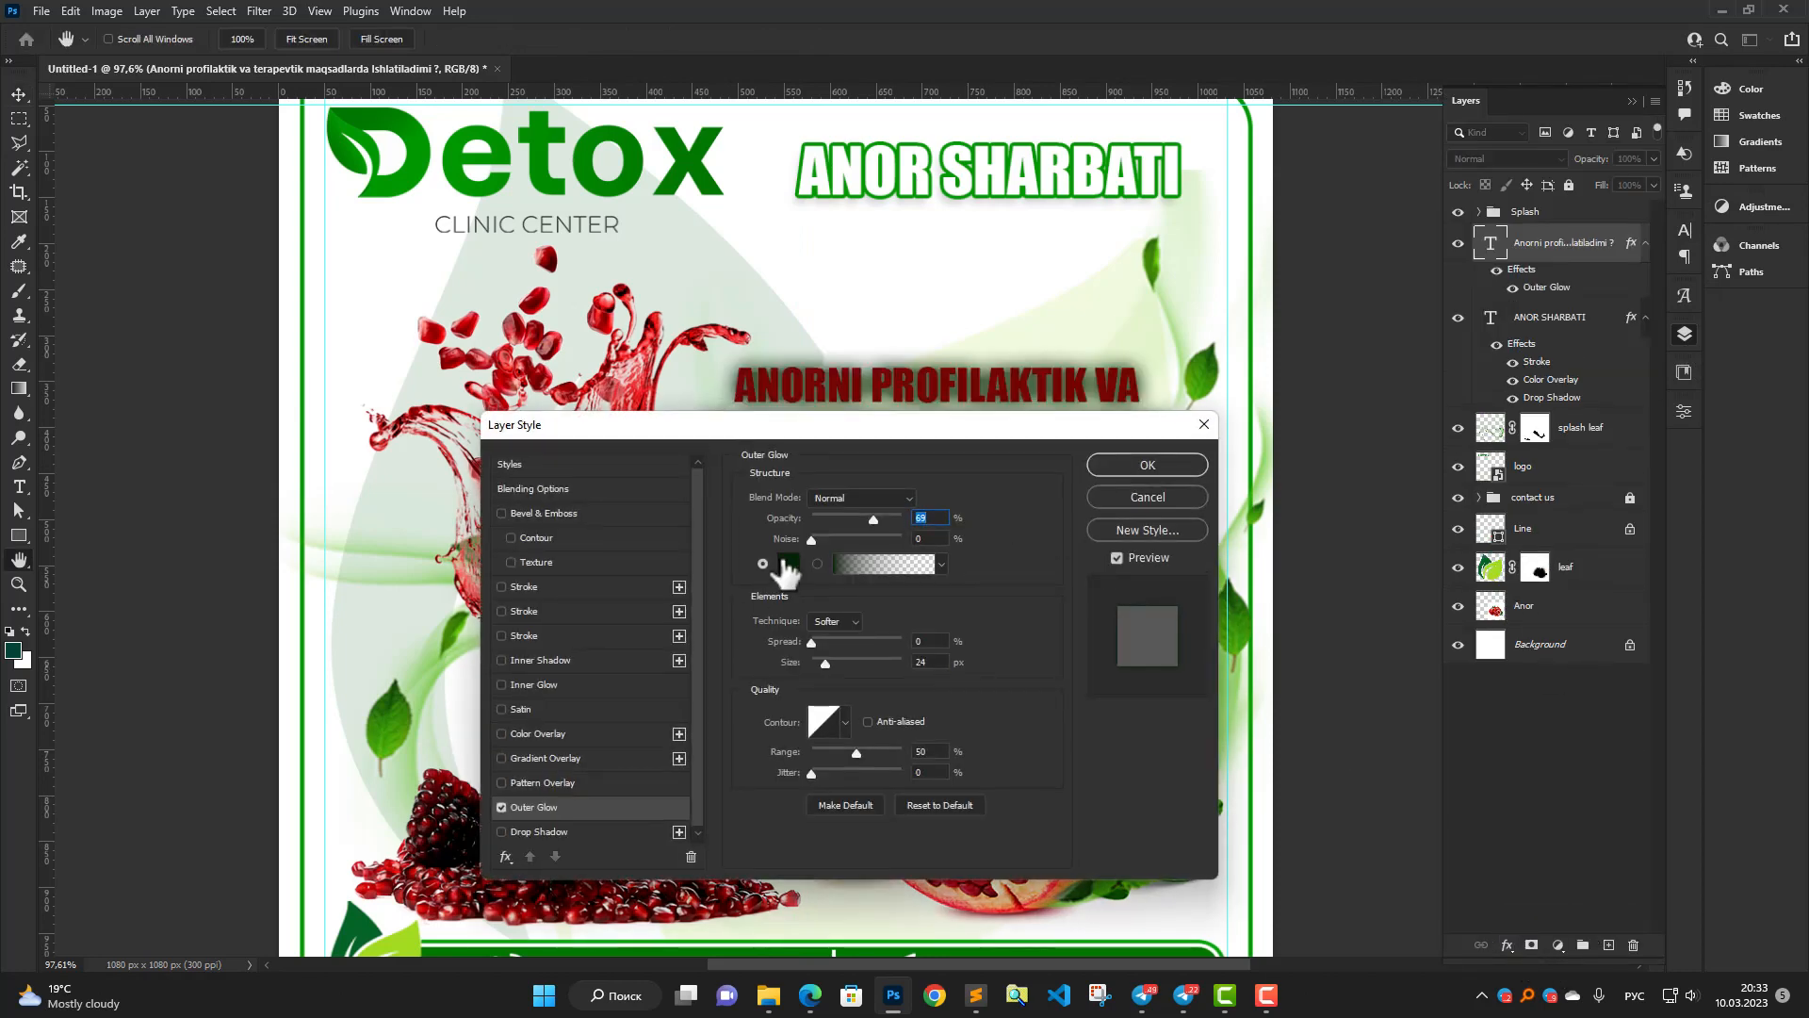
click(786, 565)
click(1078, 470)
click(1502, 463)
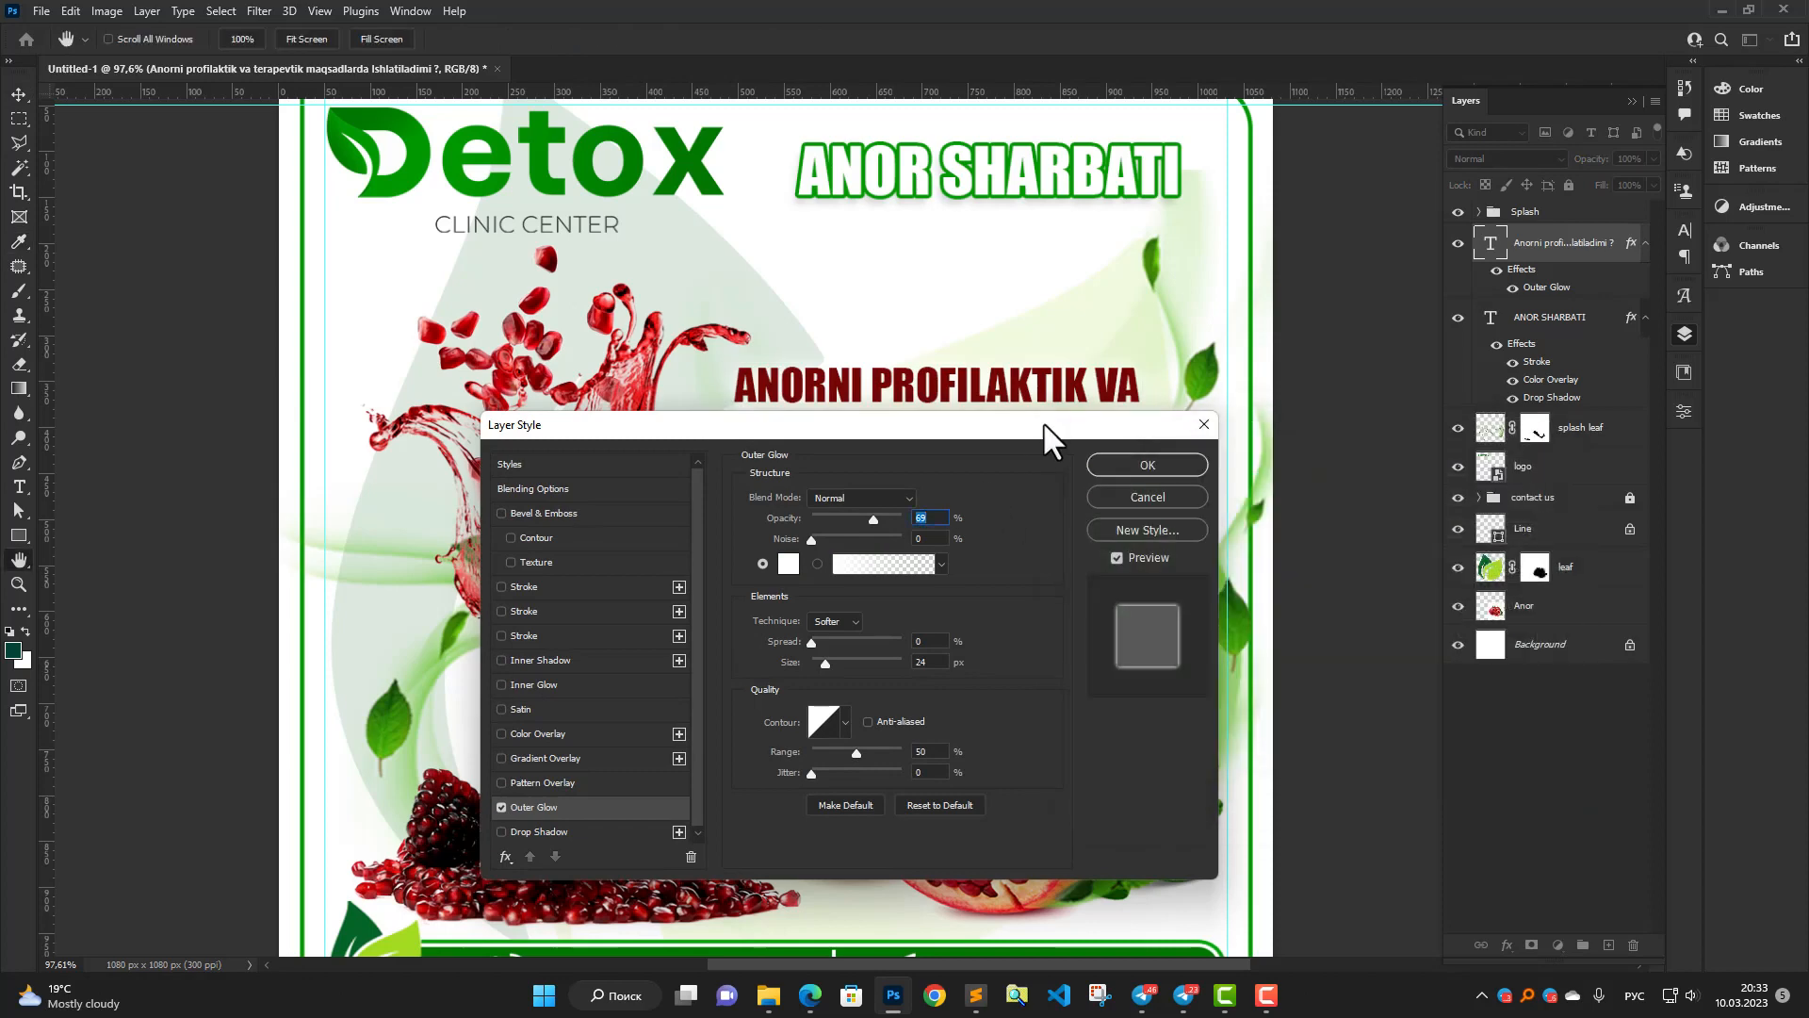
Enlarge the question text's Outer Glow to about 70 px, raise its opacity, and apply the layer style.
drag(1048, 439, 1021, 542)
mouse_move(846, 623)
mouse_down()
mouse_move(863, 620)
mouse_move(848, 620)
mouse_up()
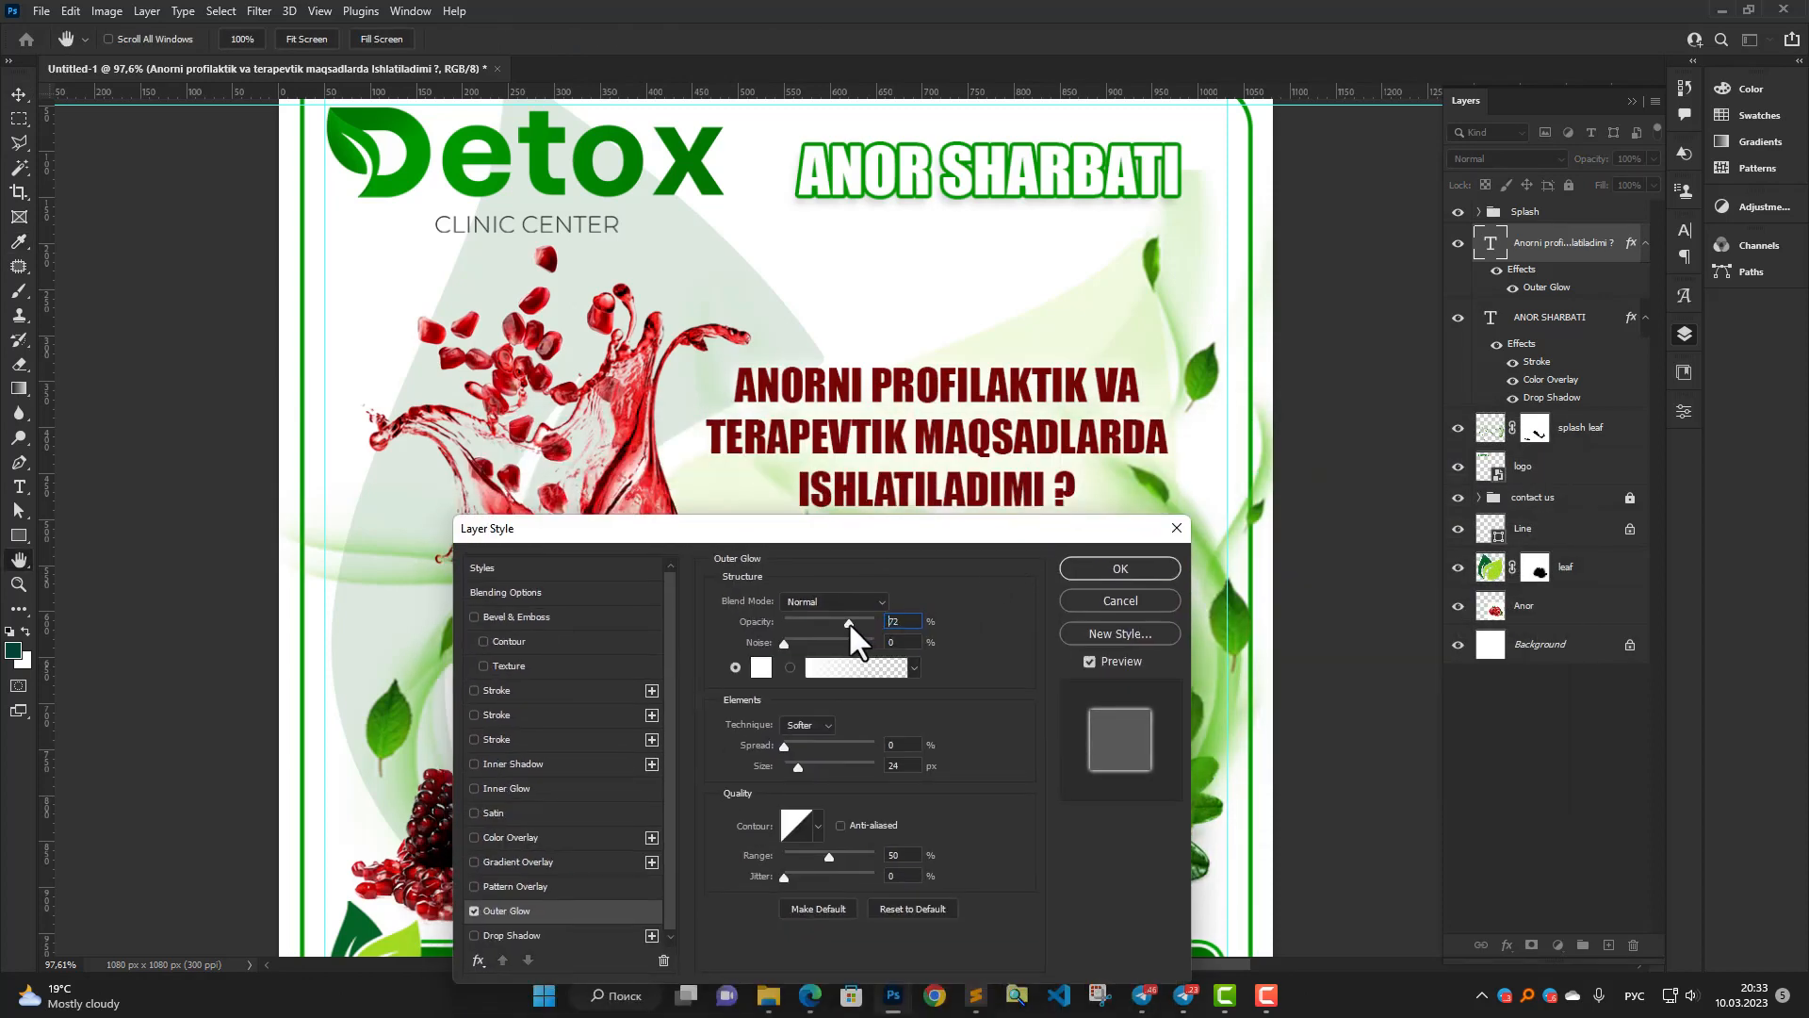
drag(797, 763, 815, 769)
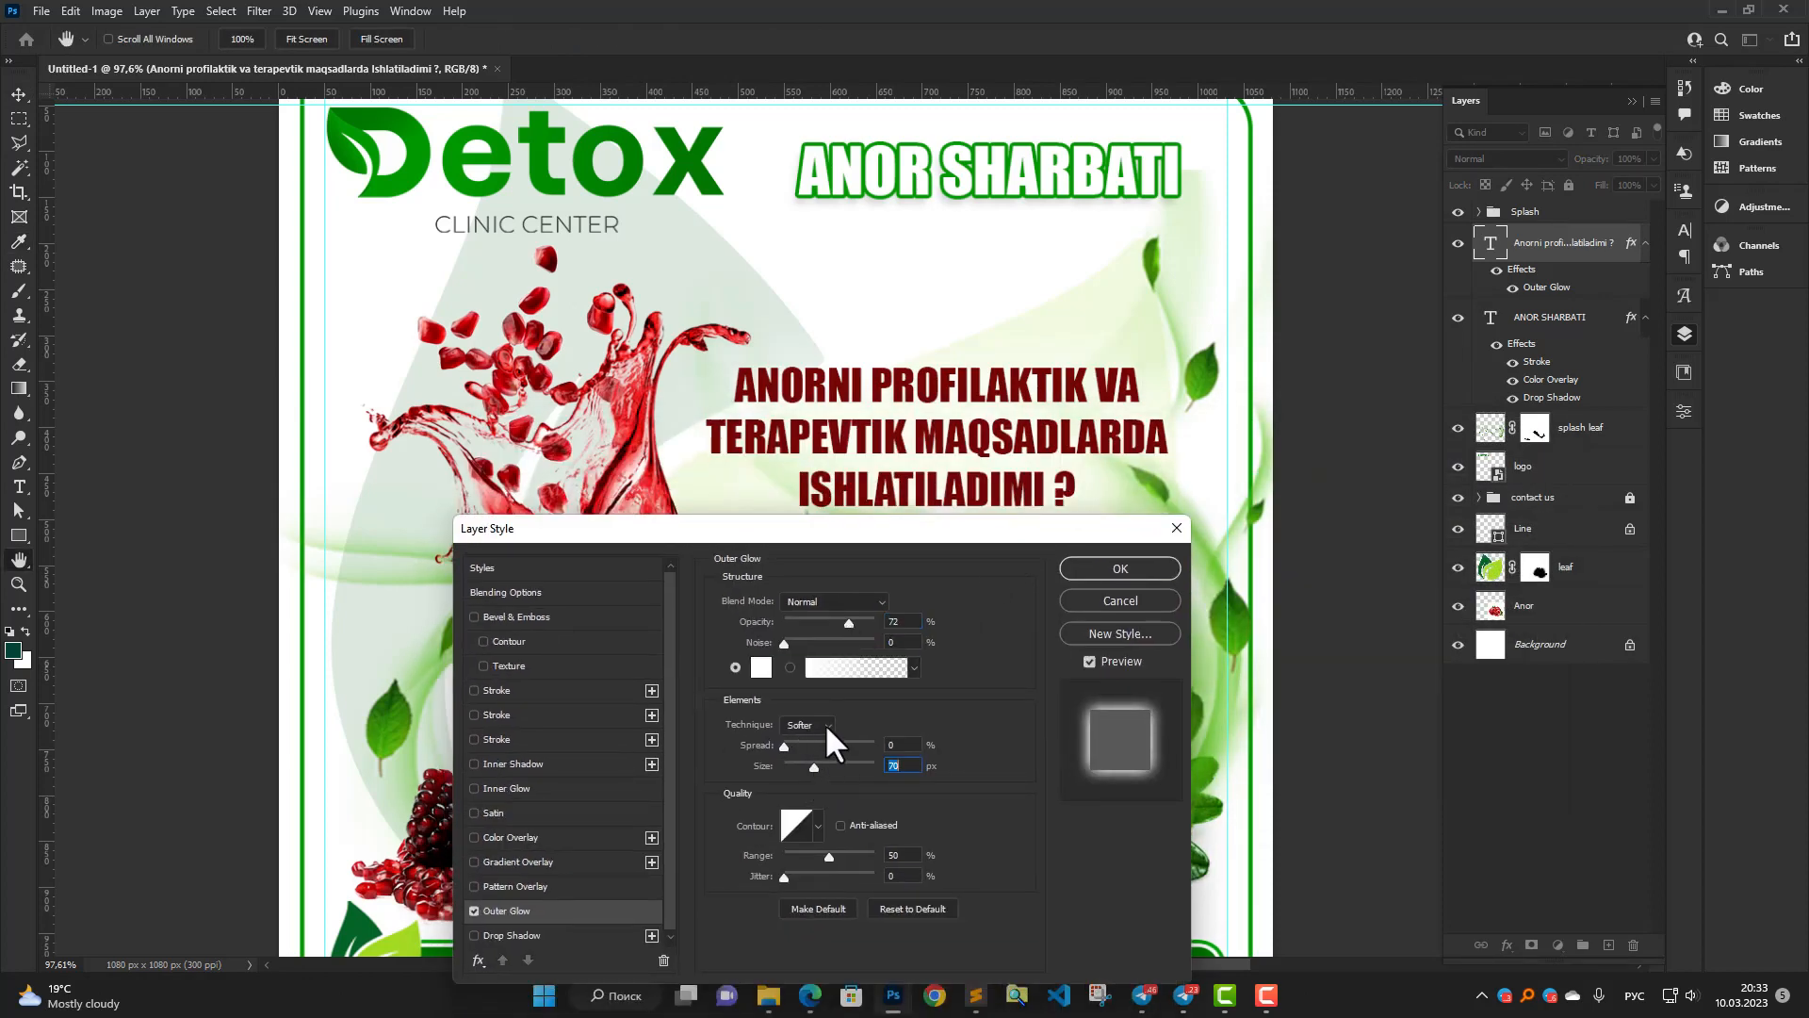
drag(851, 624, 886, 632)
click(1142, 566)
Shift the question text slightly down, deselect it, and collapse the effects lists of both text layers.
drag(1013, 485, 1013, 497)
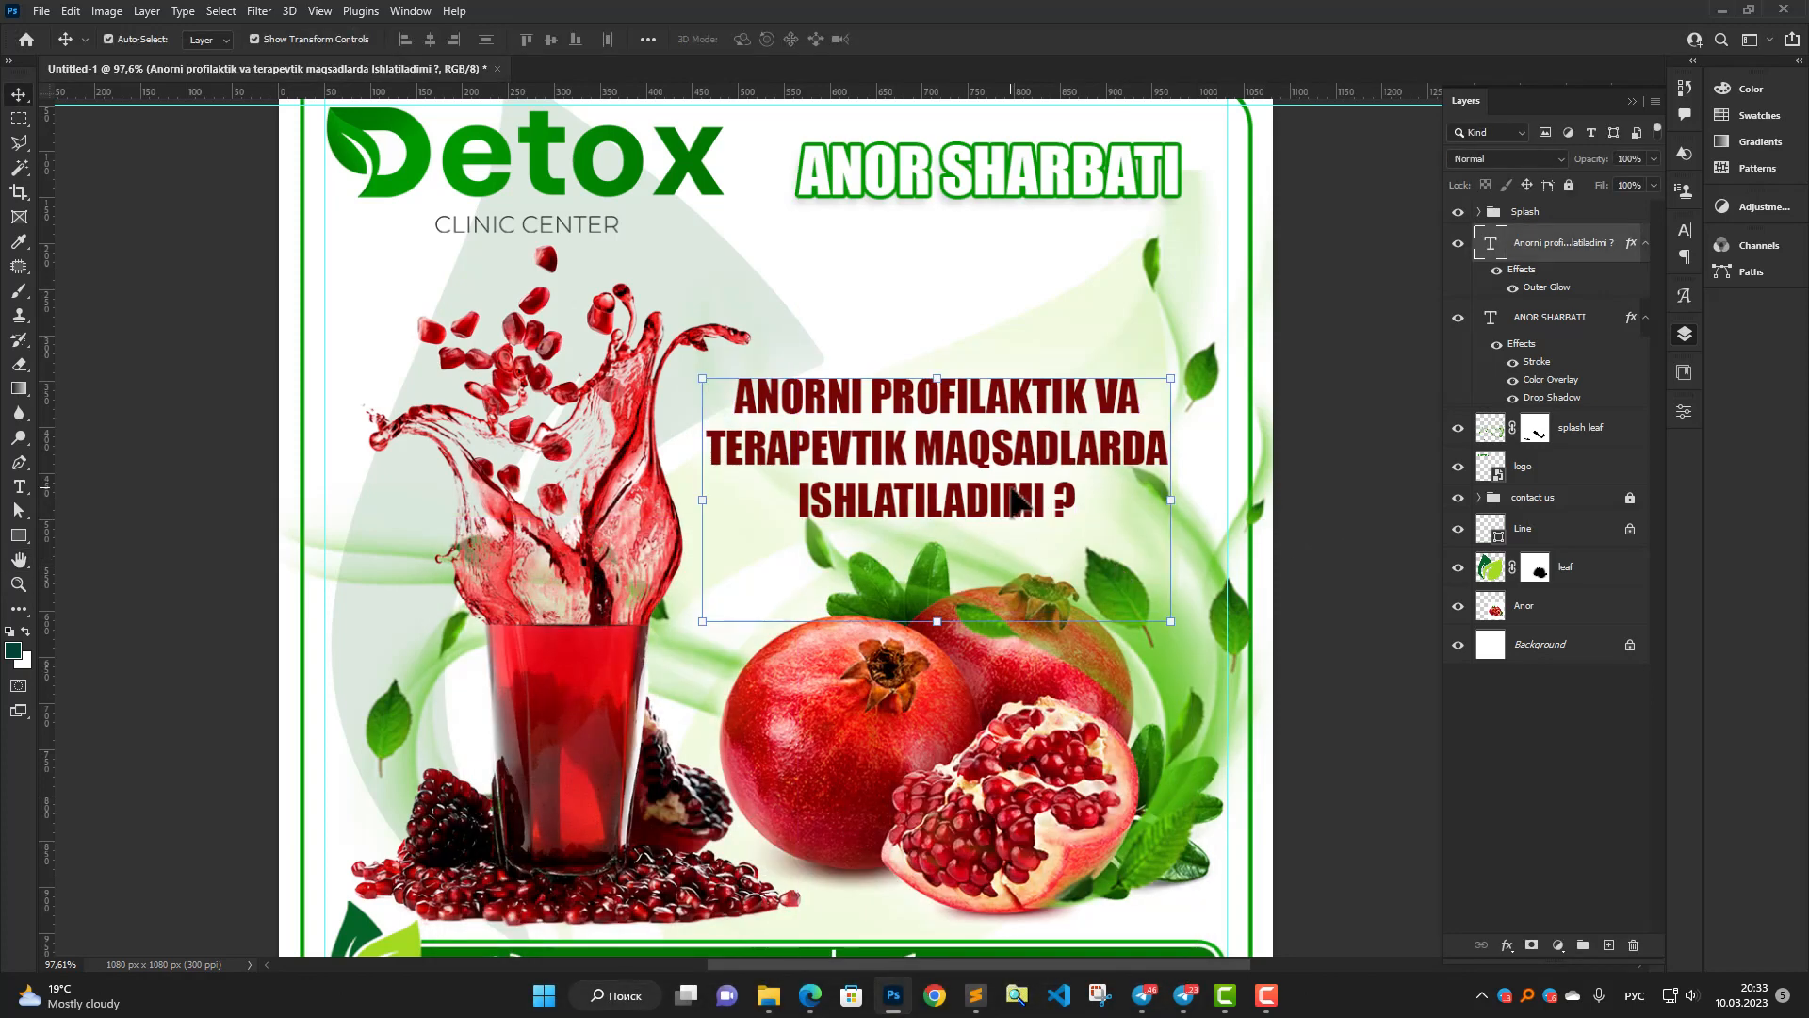
click(1276, 454)
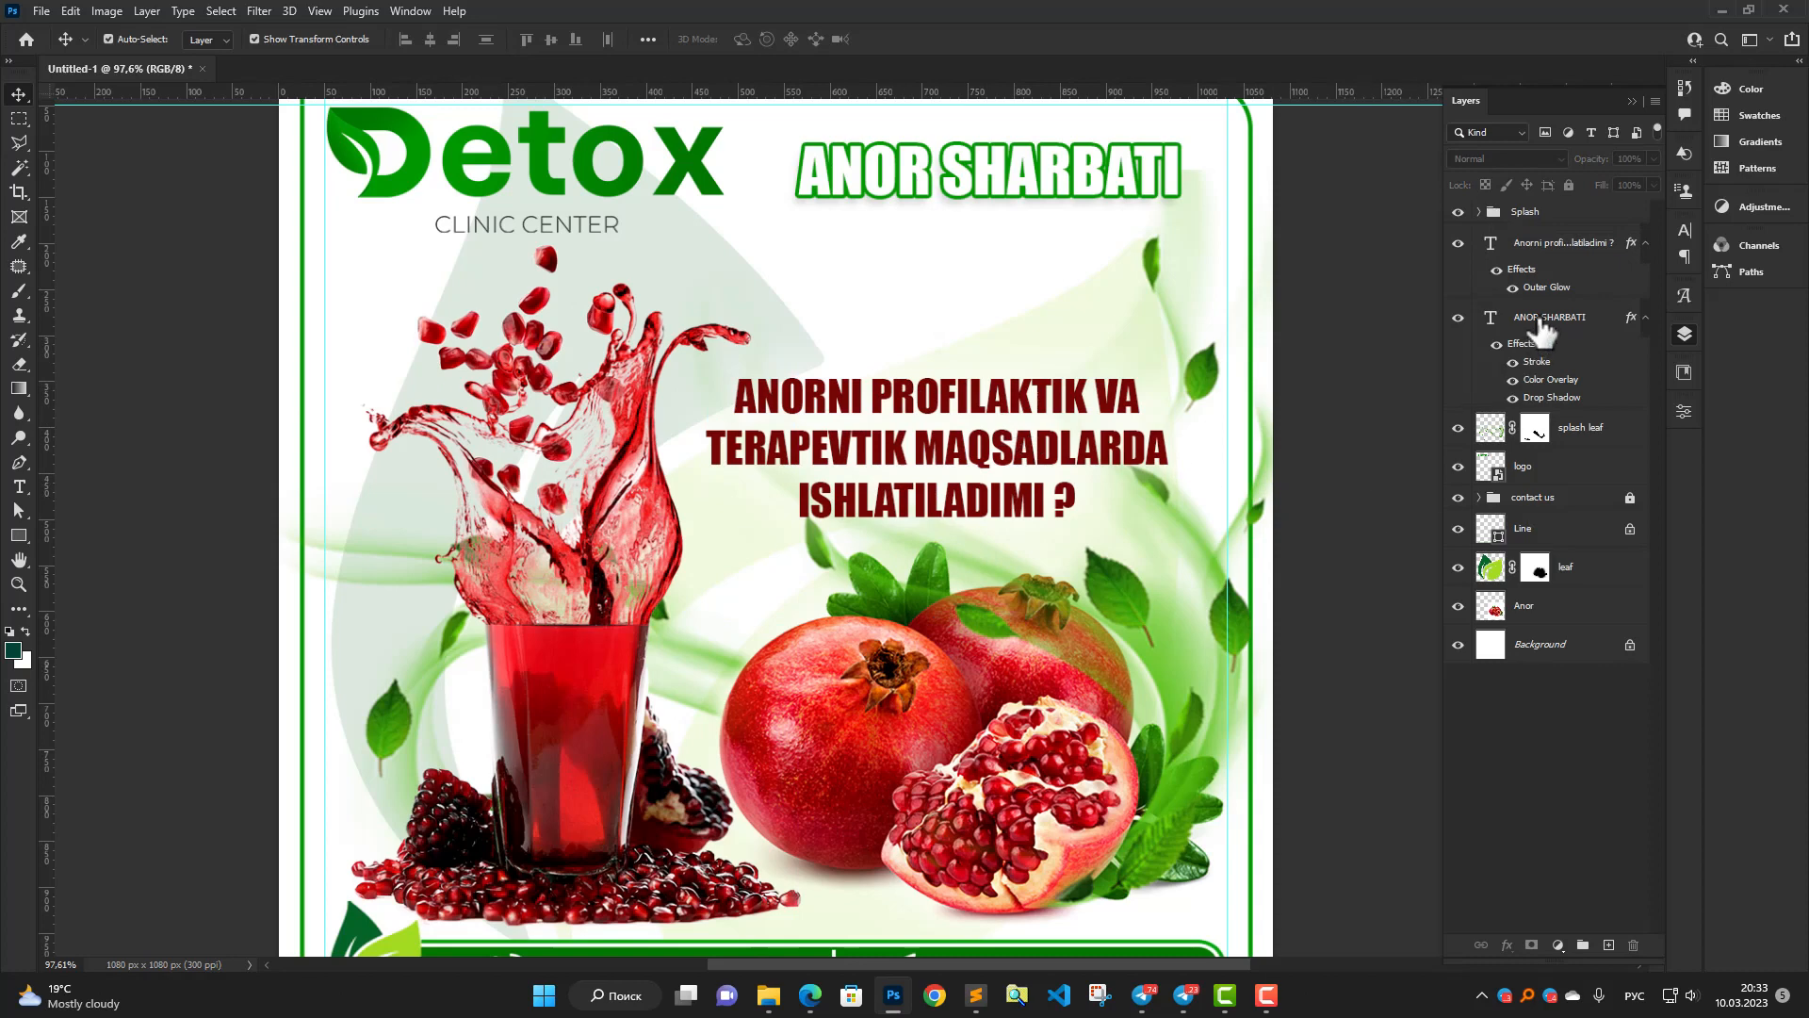
click(1645, 317)
click(1646, 243)
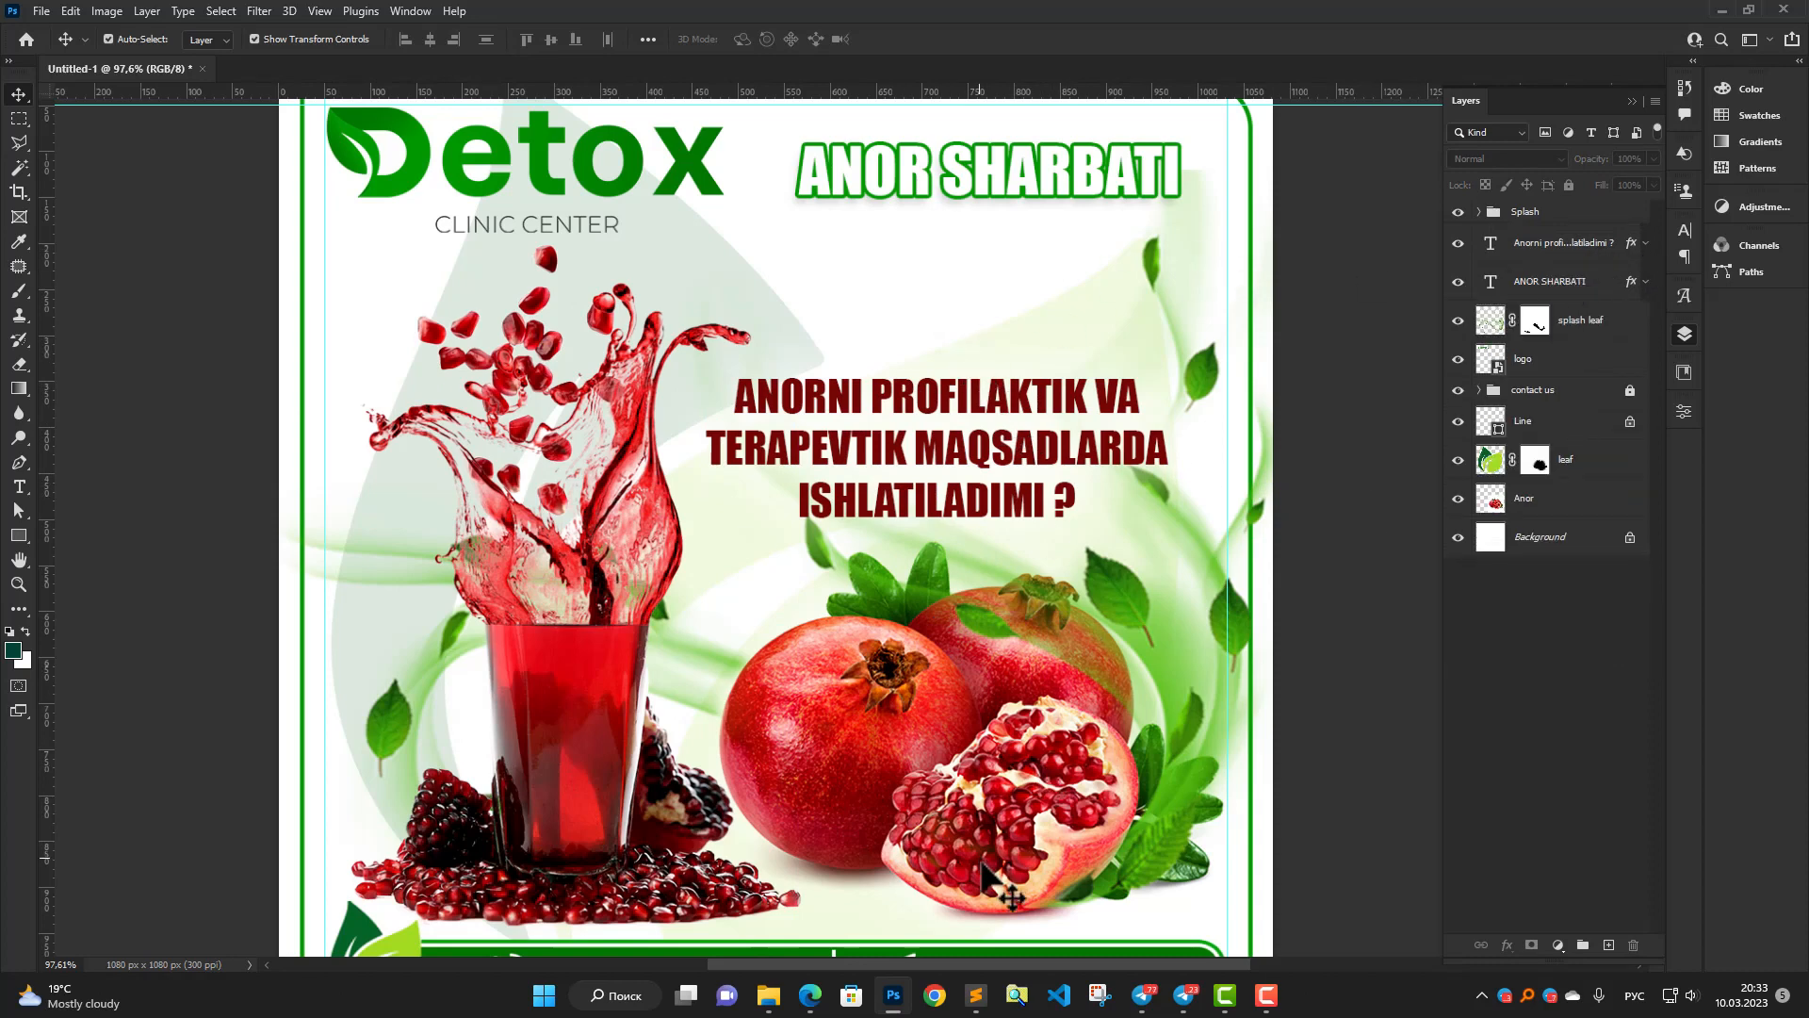
Add a centred 28 px paragraph "tanangizga yengillik va go'zallik baxsh etadi" in a text box below the ANOR SHARBATI heading.
click(976, 995)
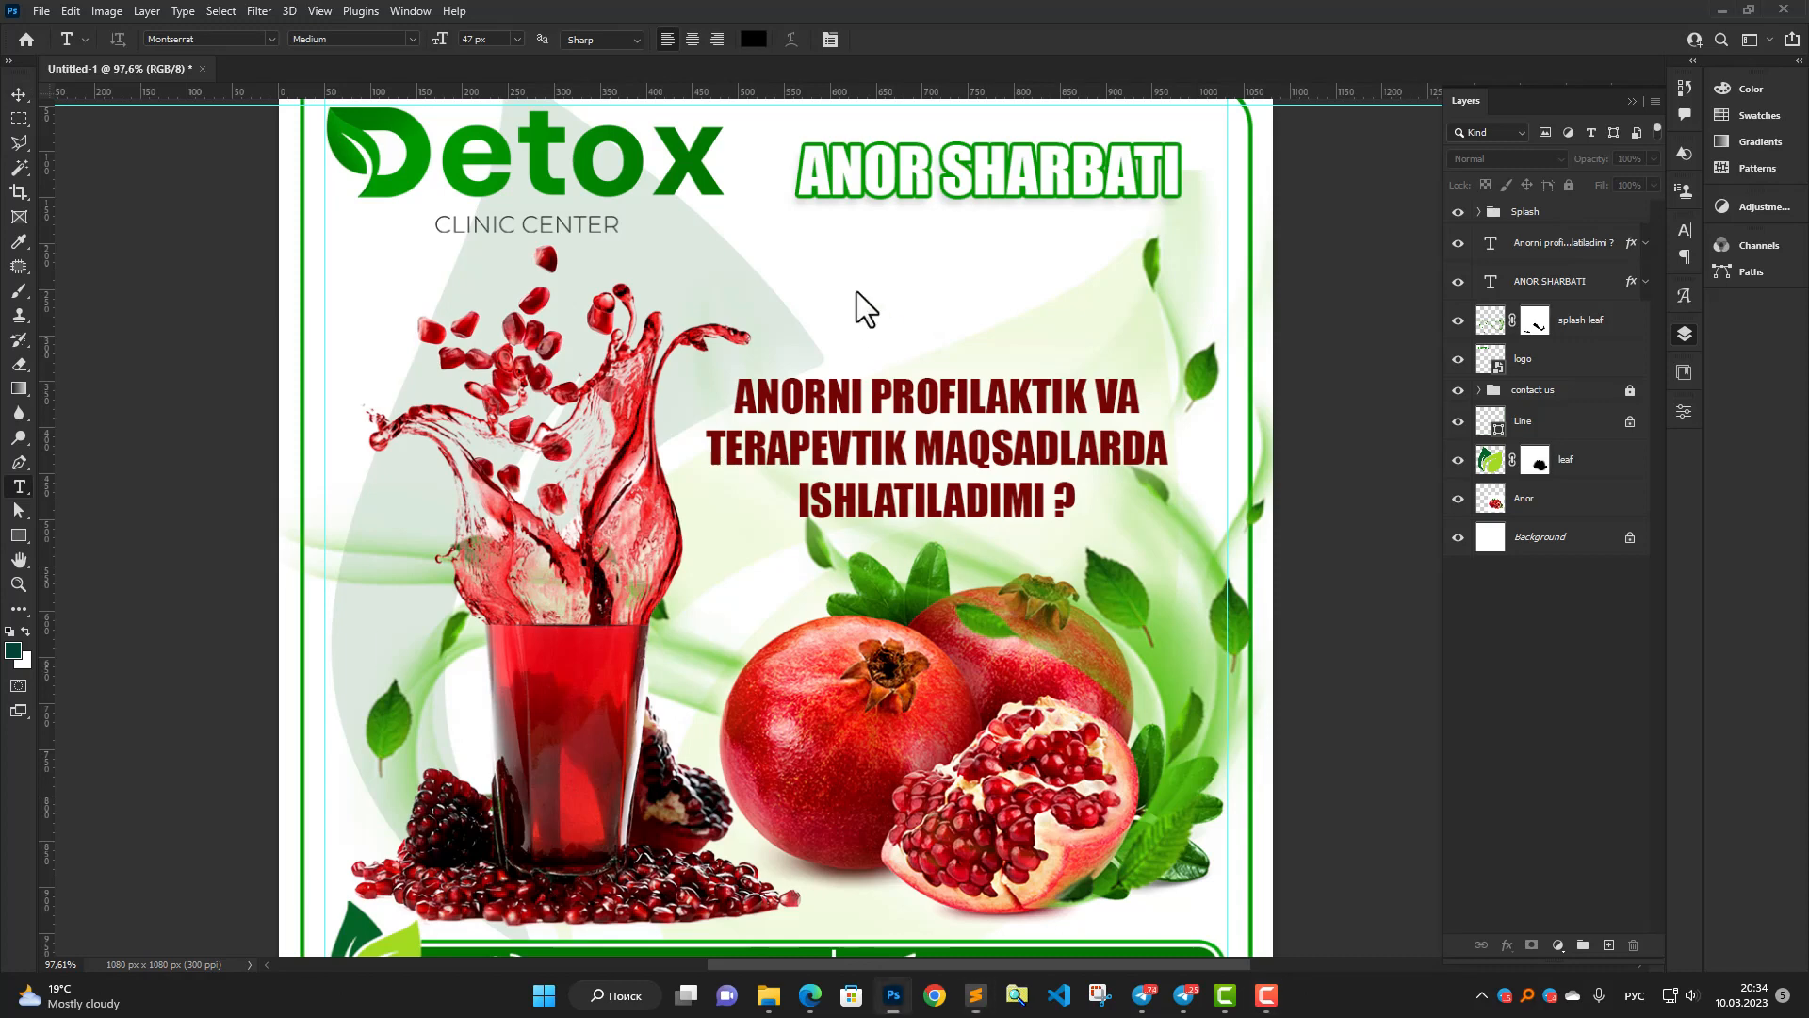
drag(799, 220, 1180, 335)
text(TANANGIZGA YENGILLIK)
key(ctrl+a)
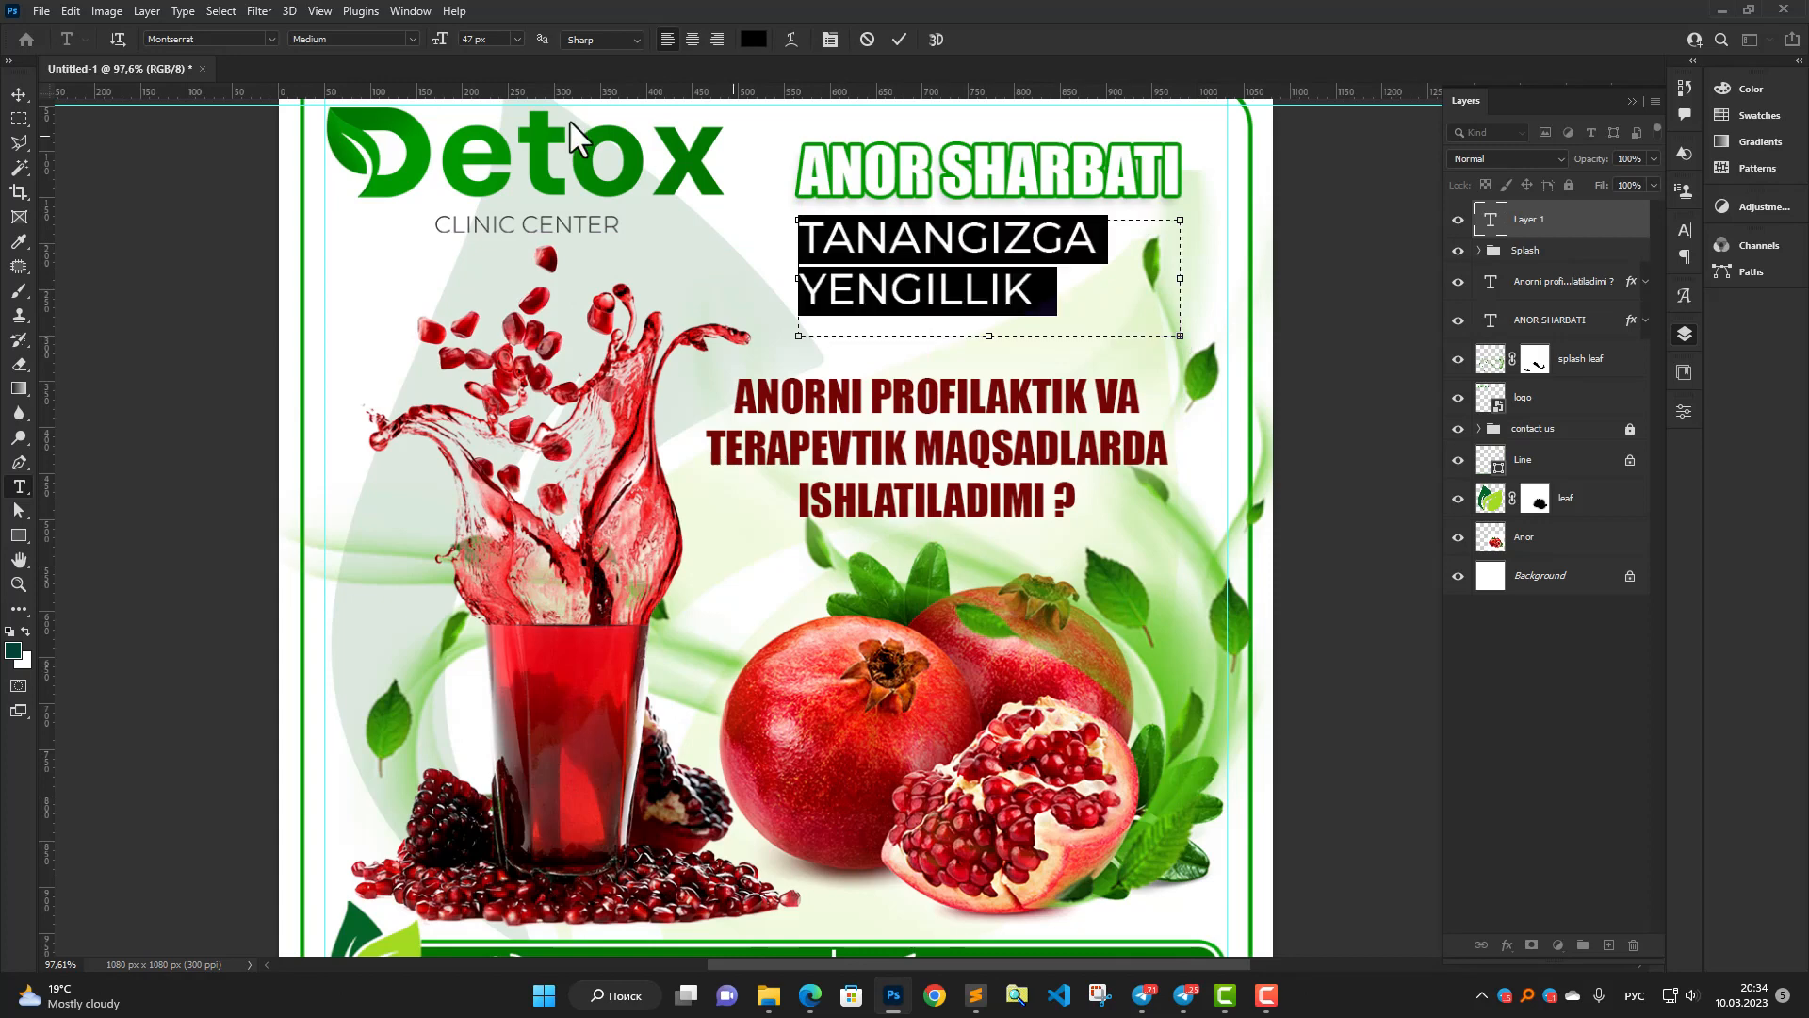
drag(446, 54, 430, 52)
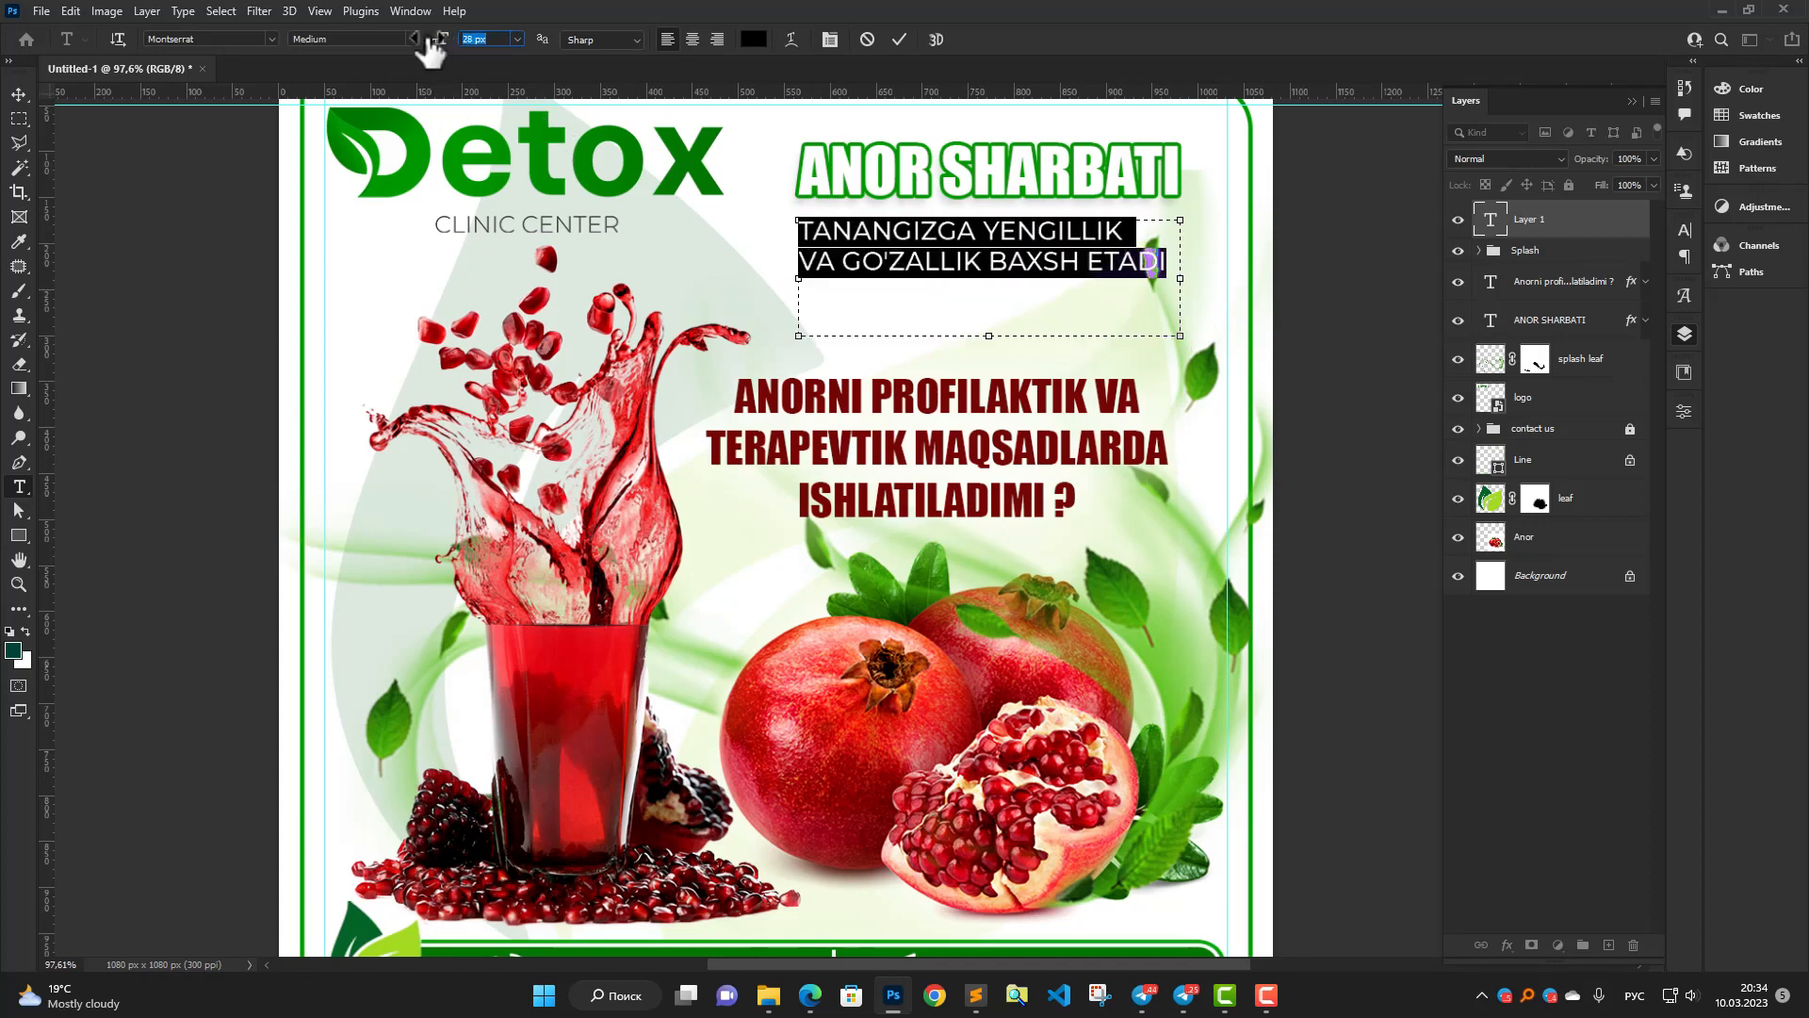
click(692, 39)
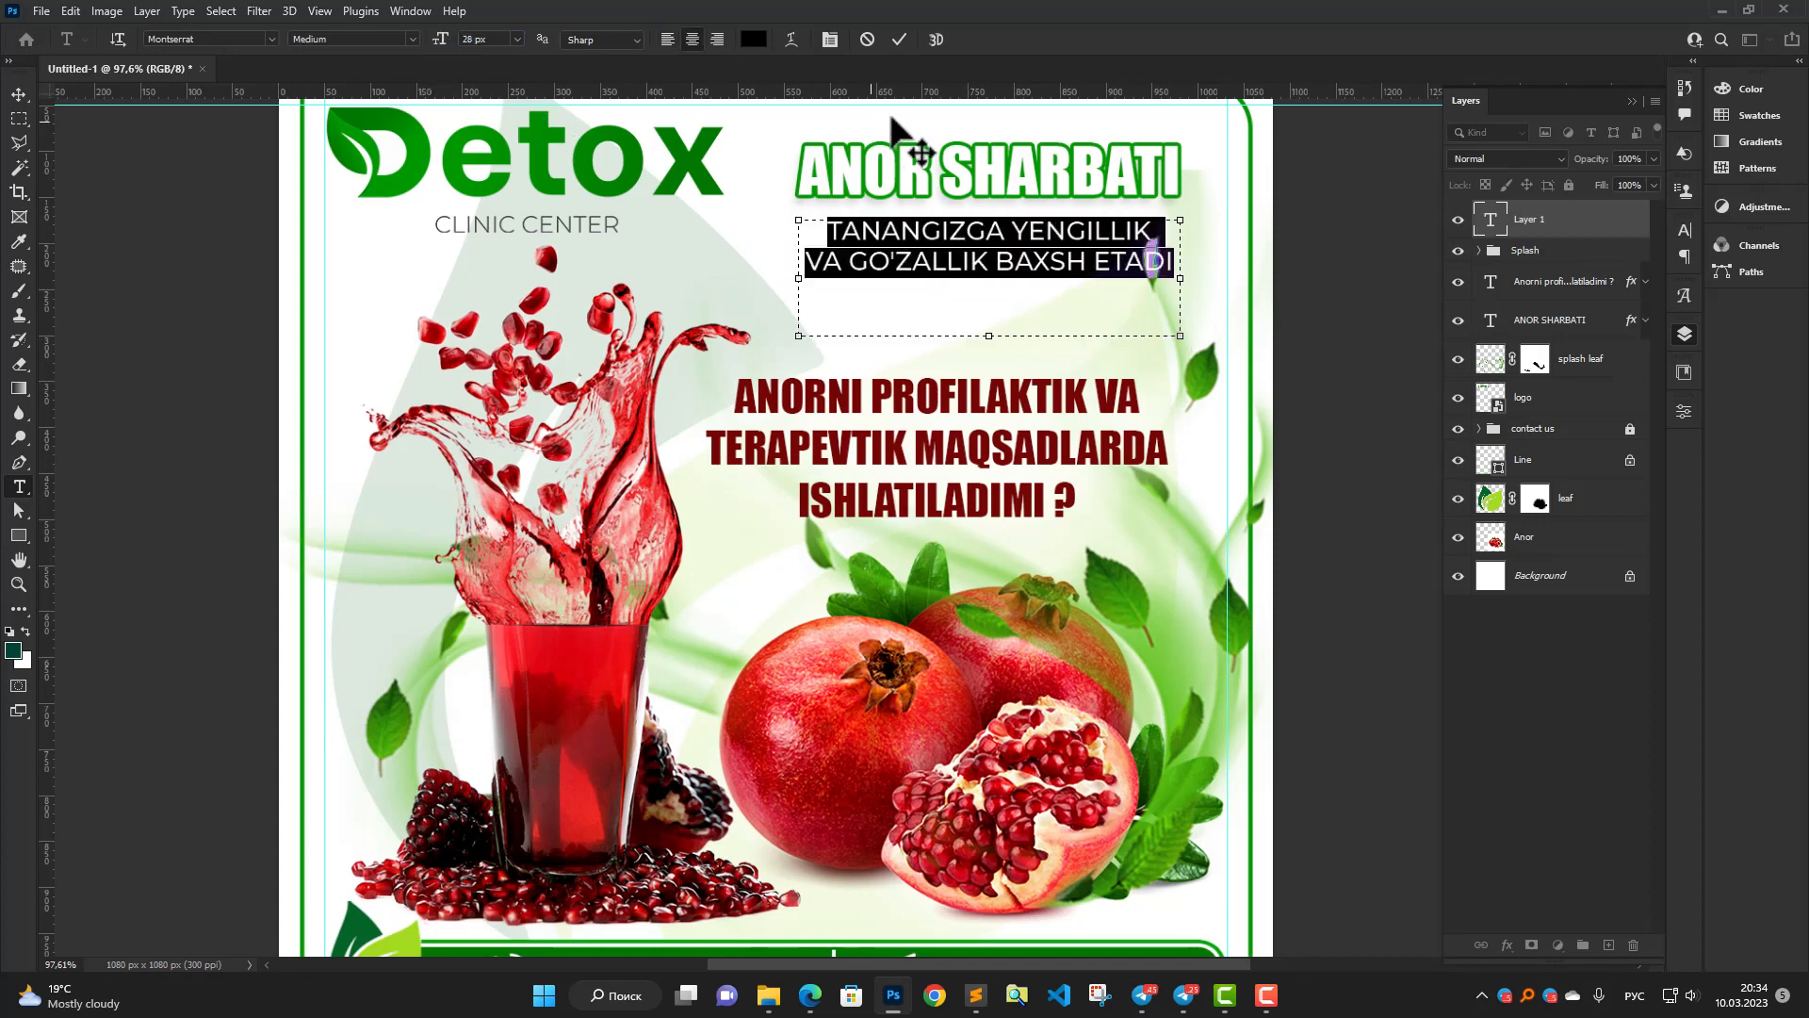
Turn off All Caps for the new paragraph, left-align it, set its size to 31 px and commit the text.
click(1683, 230)
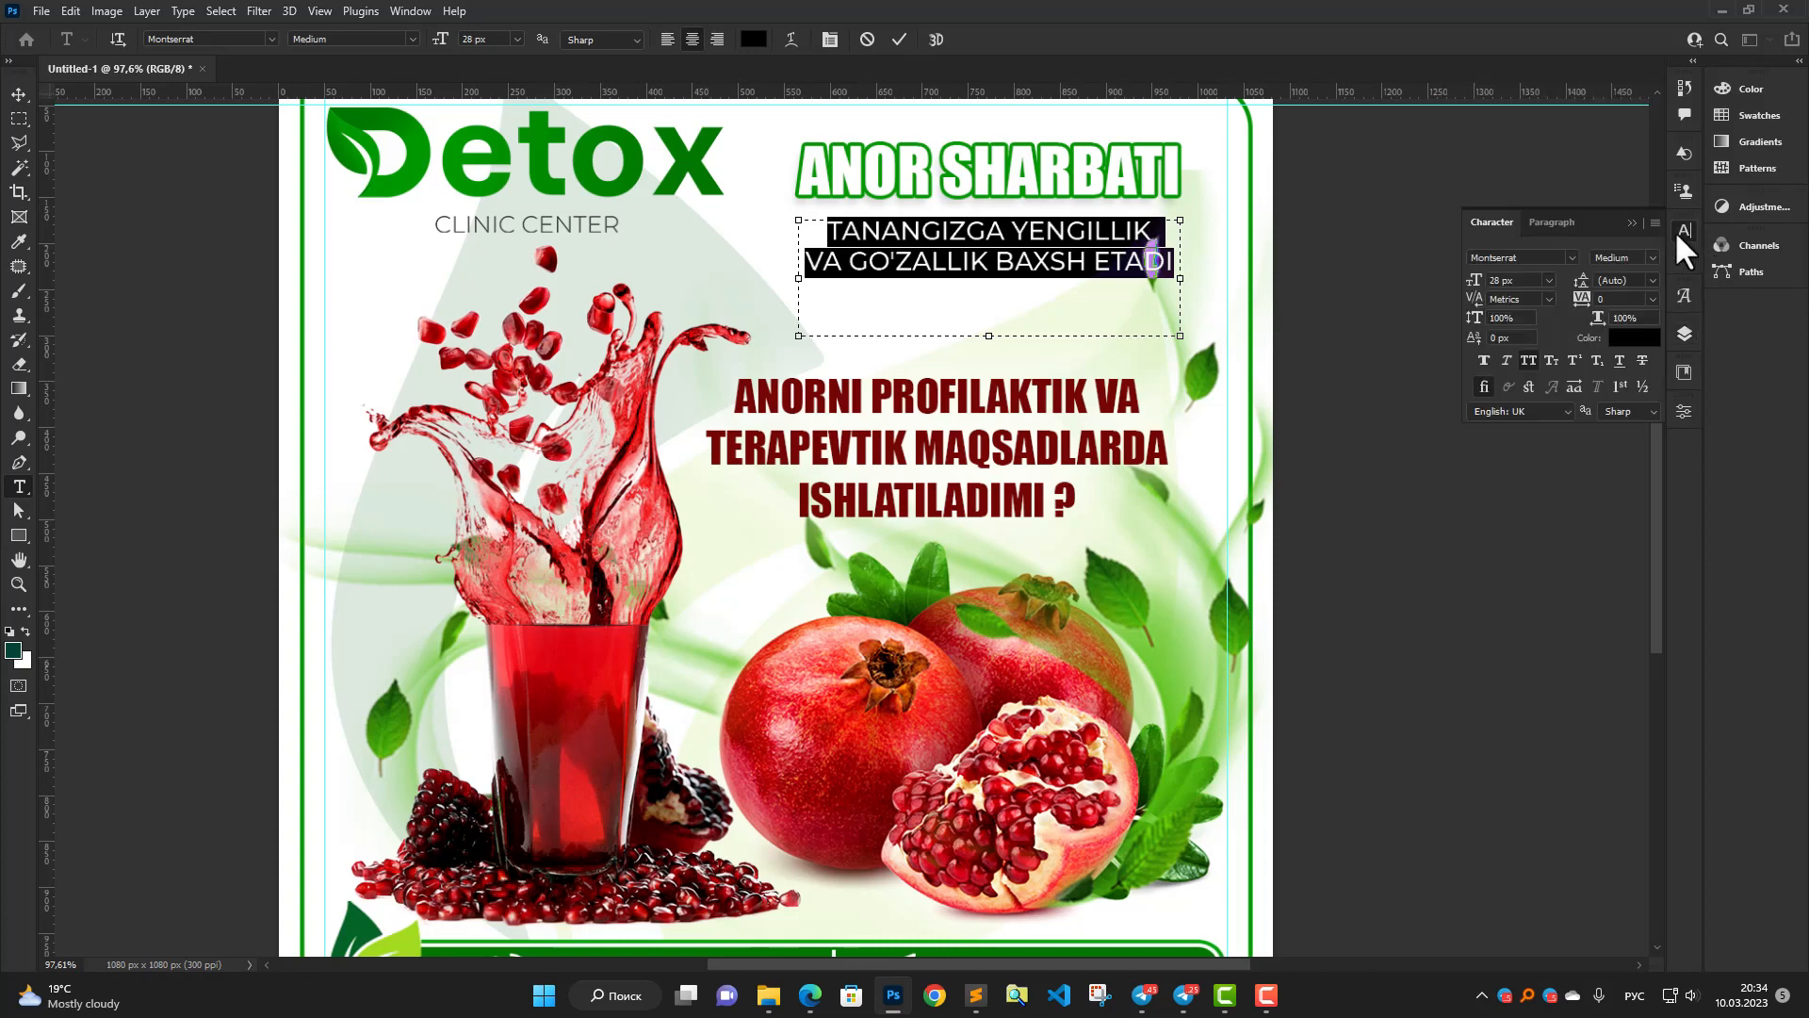
click(1528, 360)
click(671, 39)
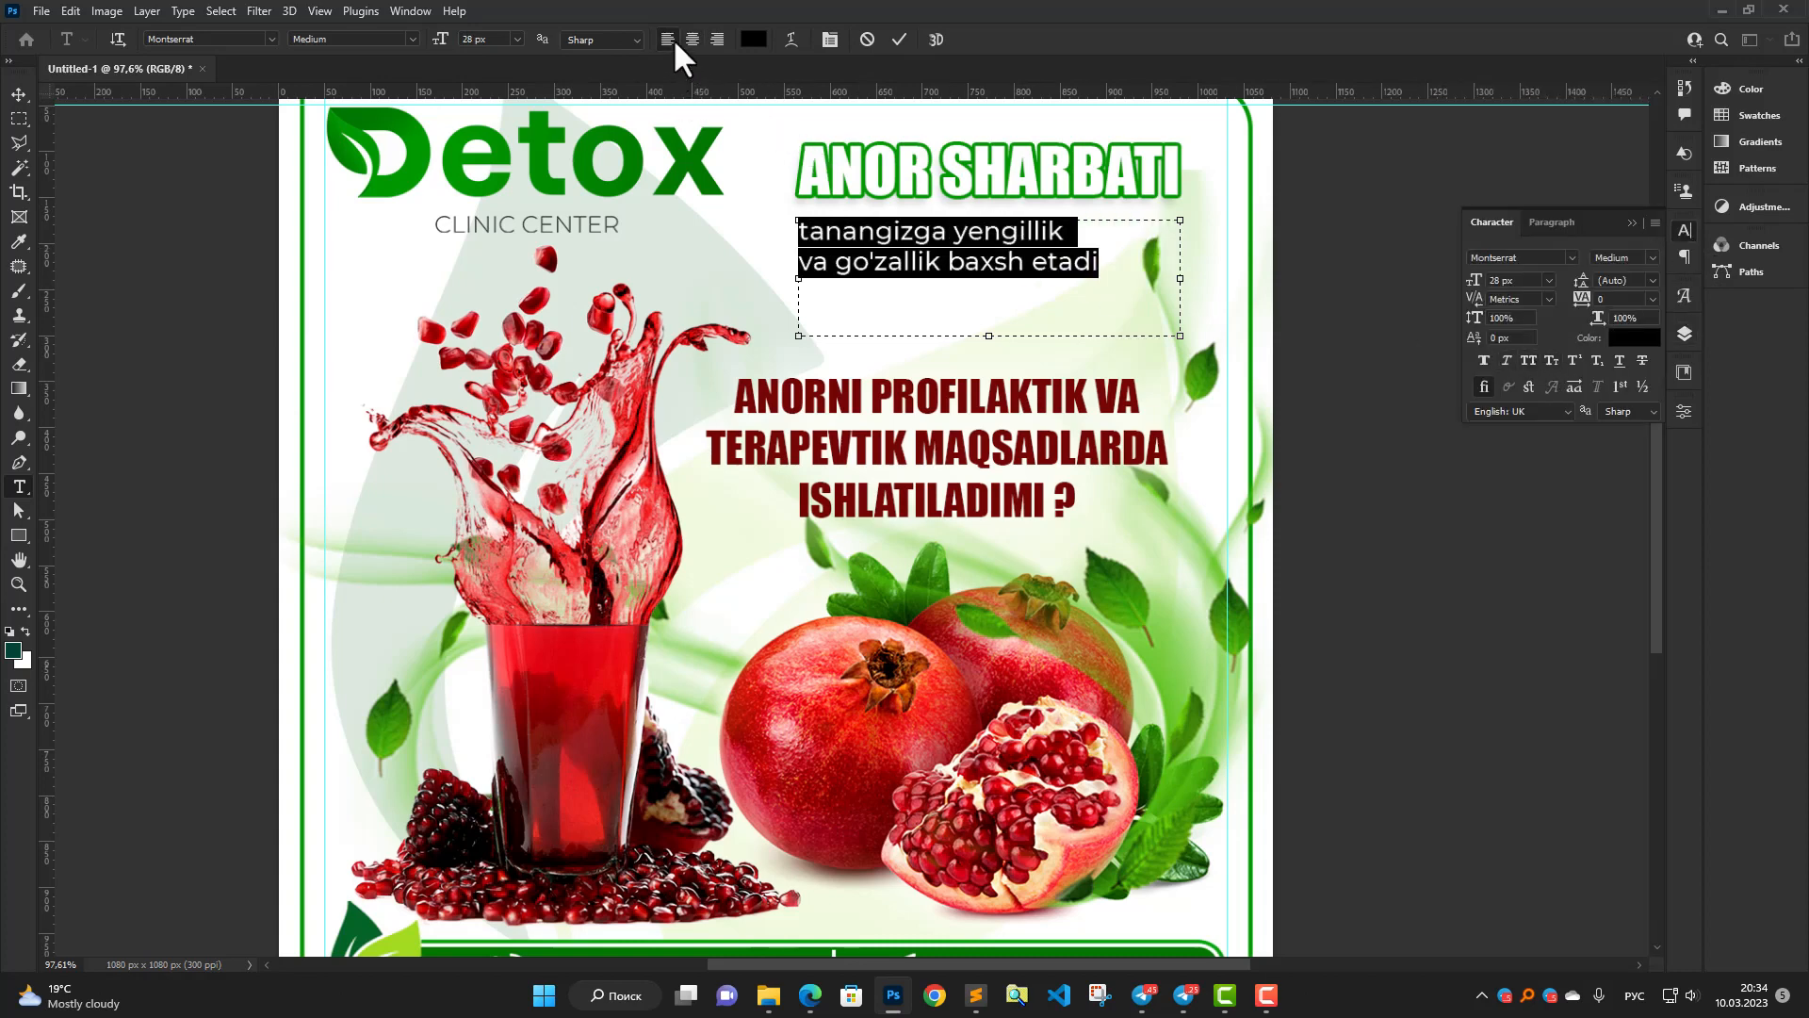
drag(438, 47, 445, 48)
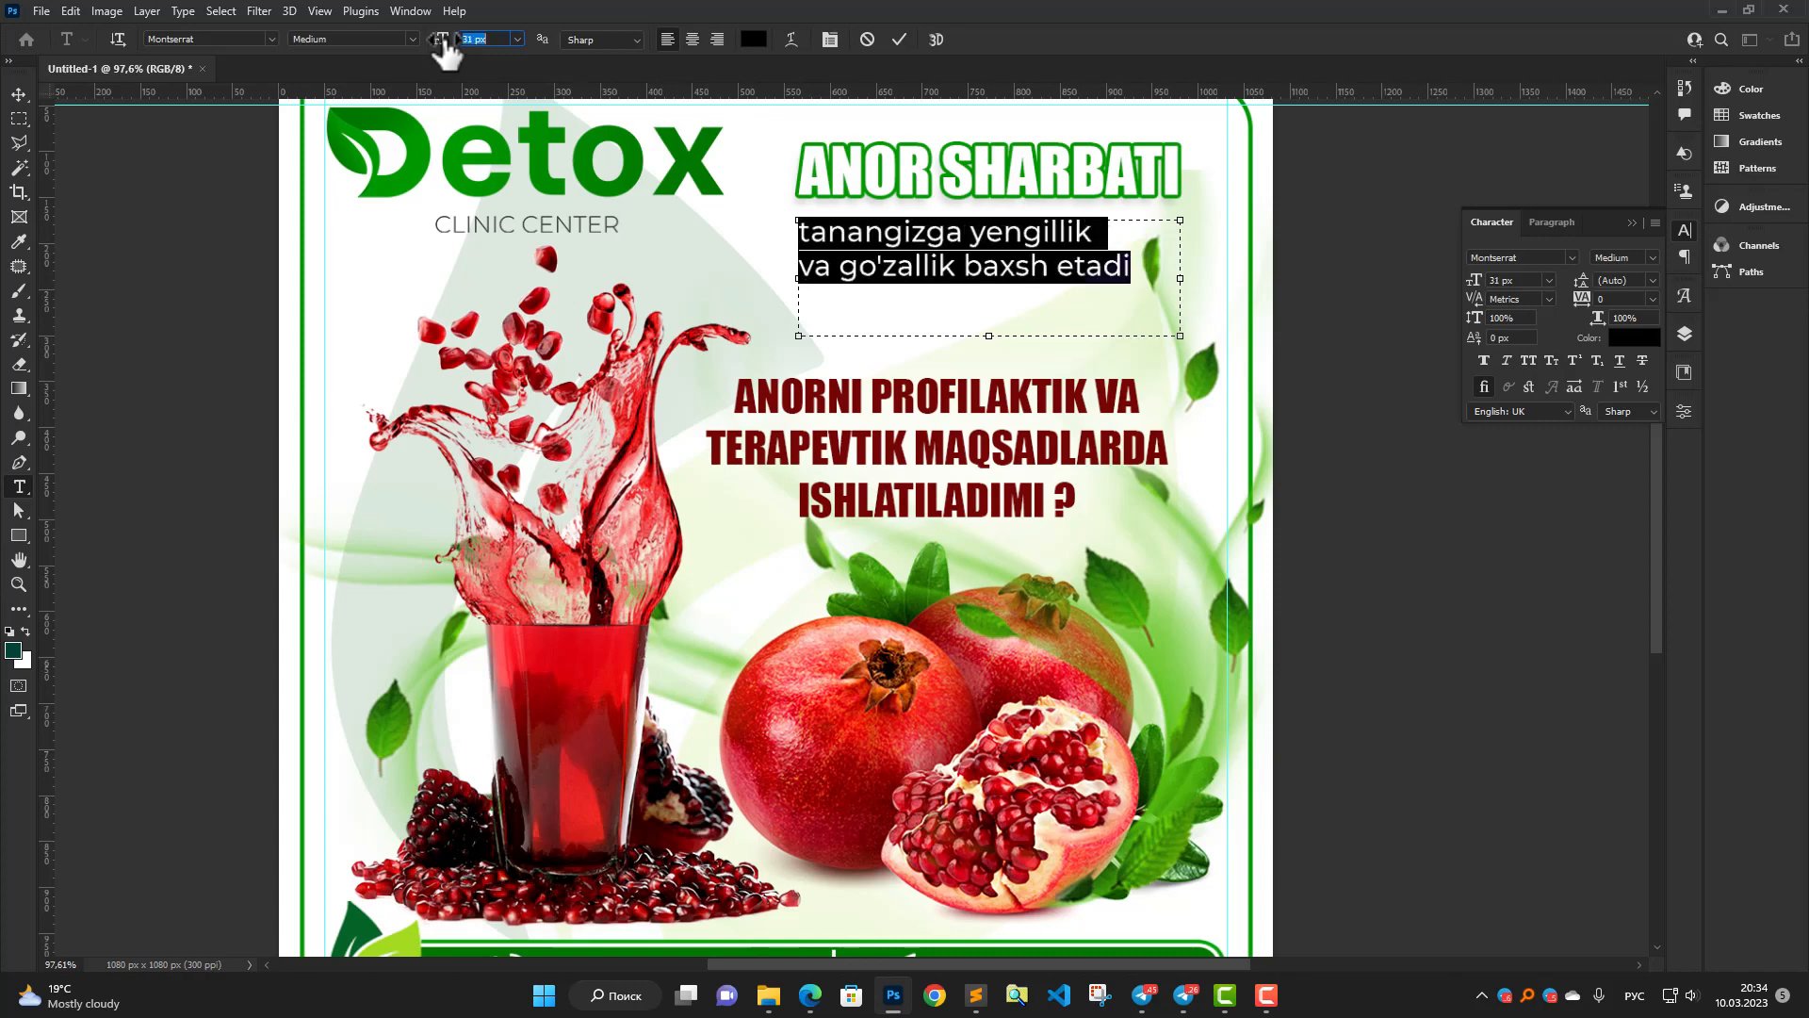
click(897, 39)
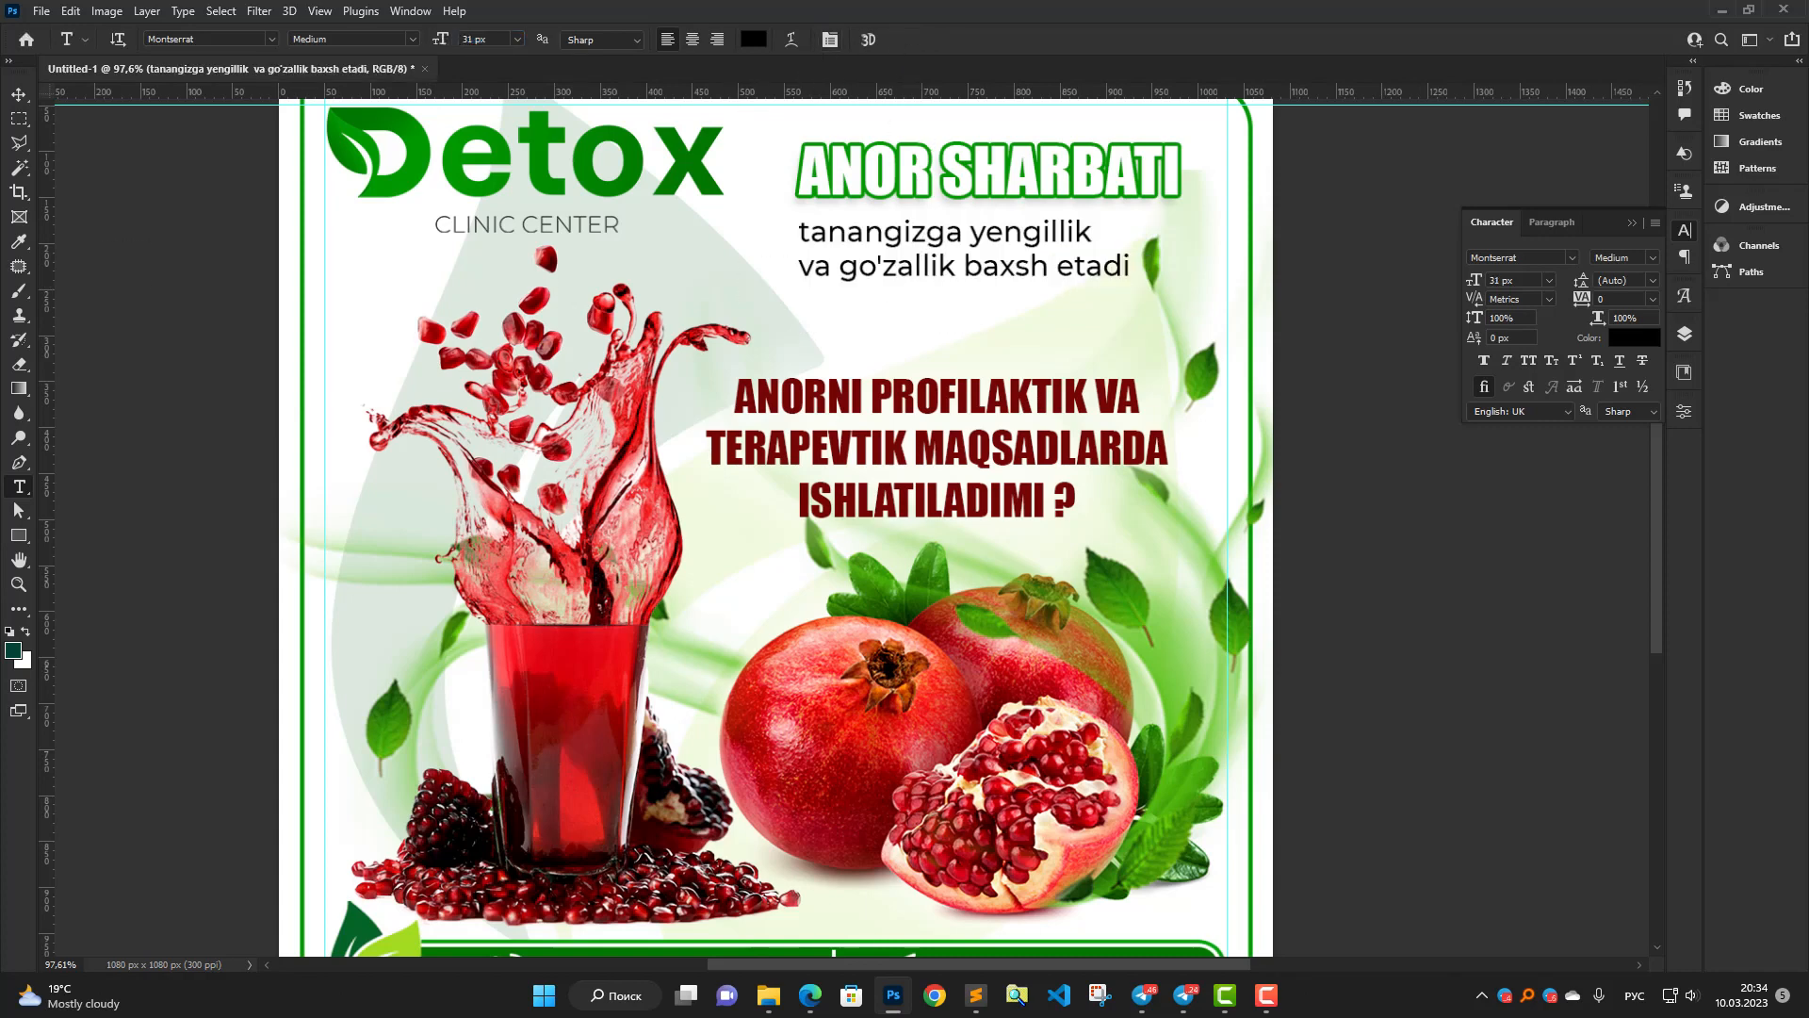
Colour the paragraph below the heading green #007600, sampled from the Detox logo lettering.
click(1633, 339)
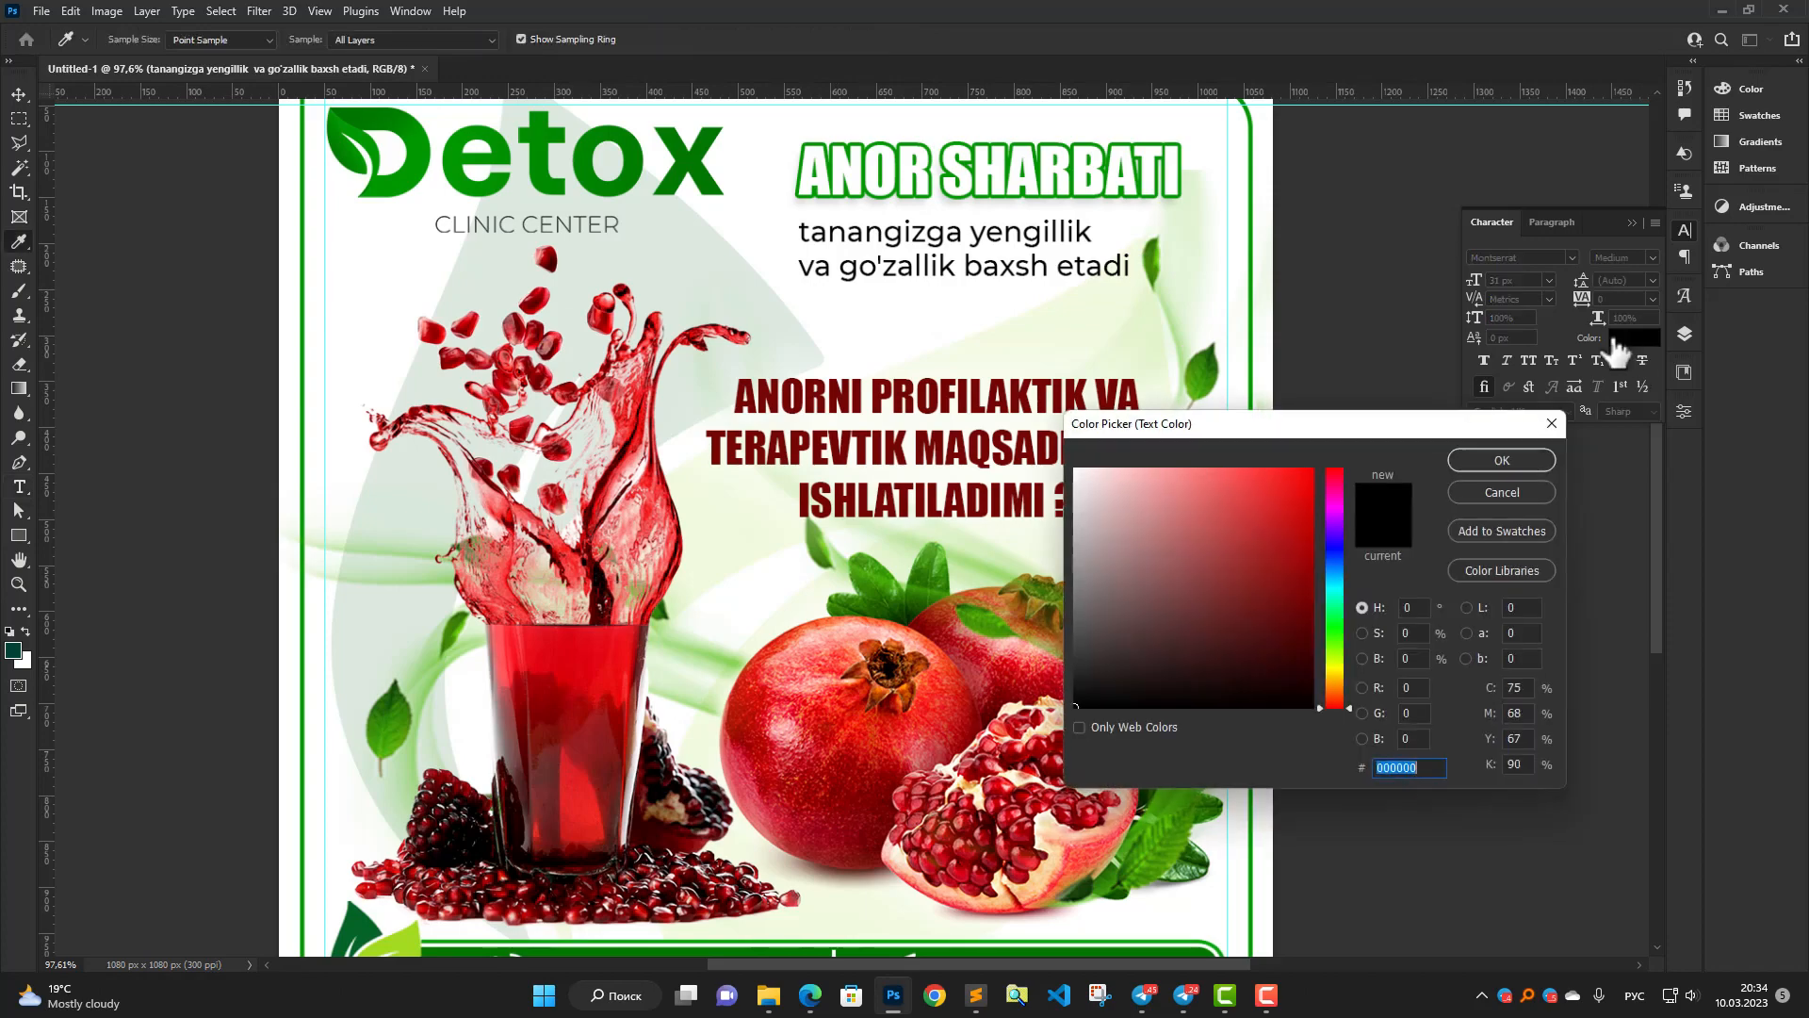
click(693, 162)
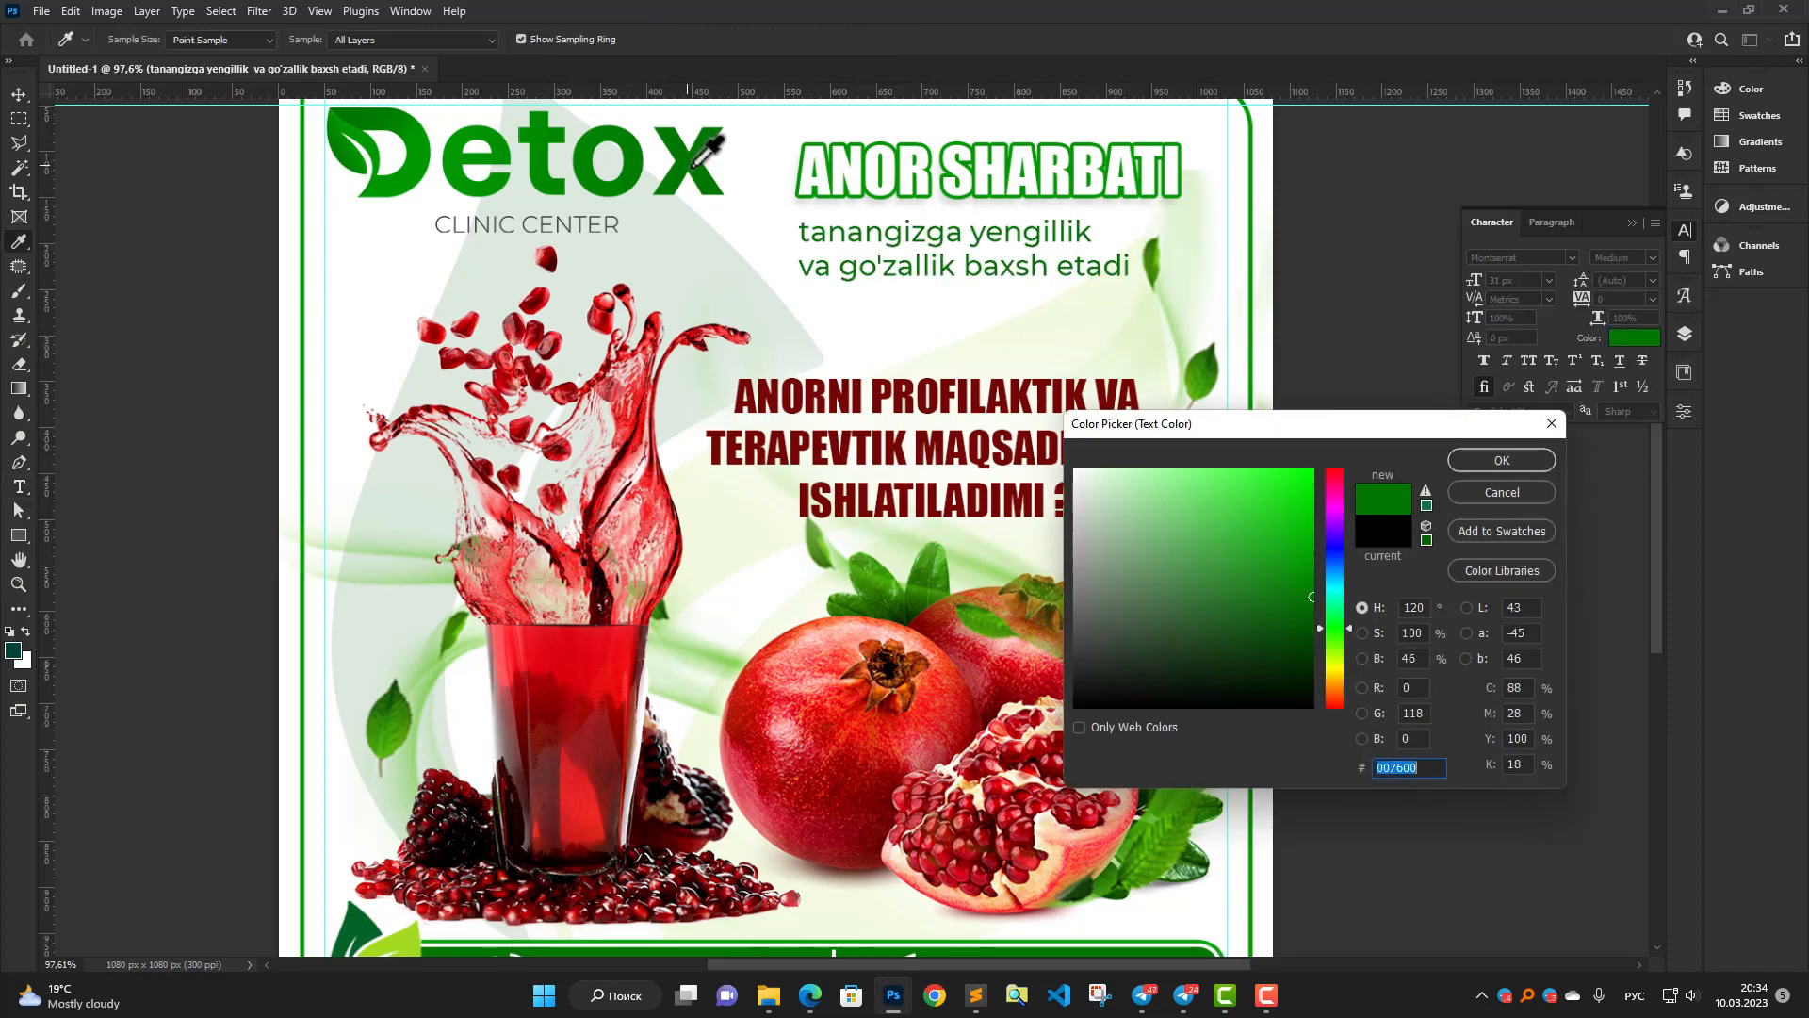
click(1478, 462)
key(v)
Deselect the paragraph layer and hide the guides to review the whole design.
scroll(859, 348, down, 3)
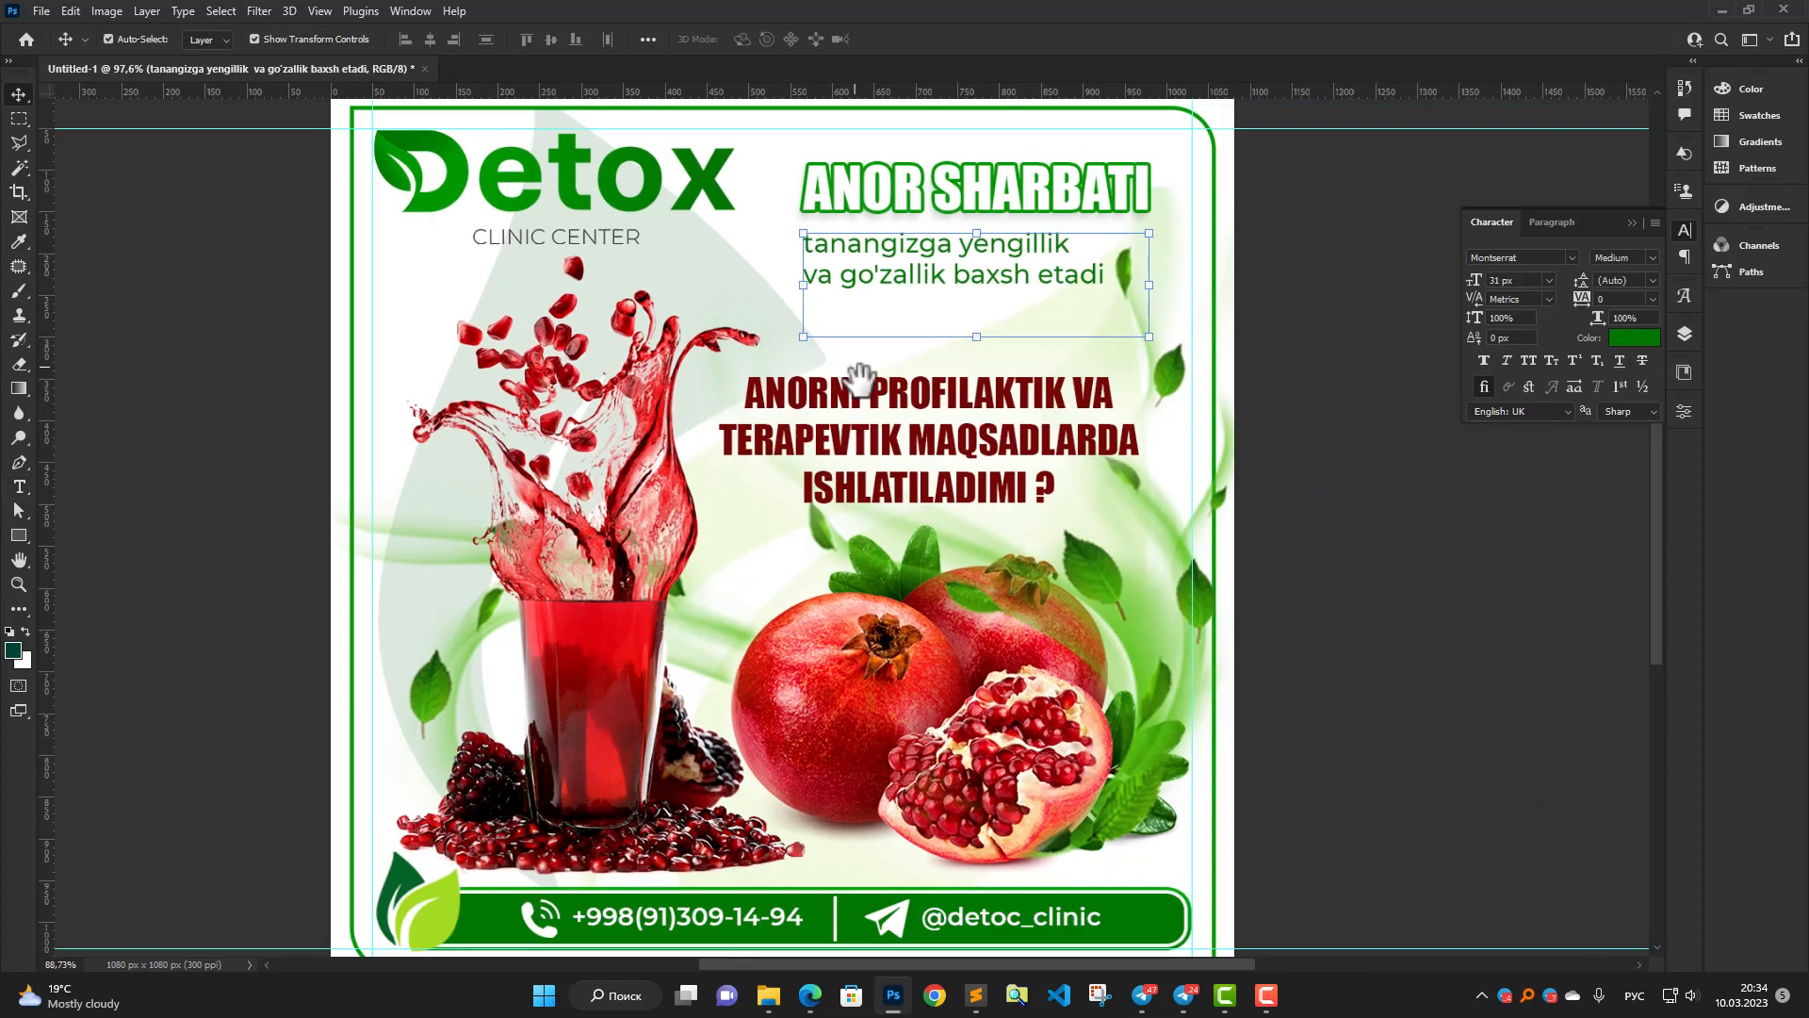
drag(853, 450, 941, 456)
click(1315, 564)
scroll(1004, 607, up, 3)
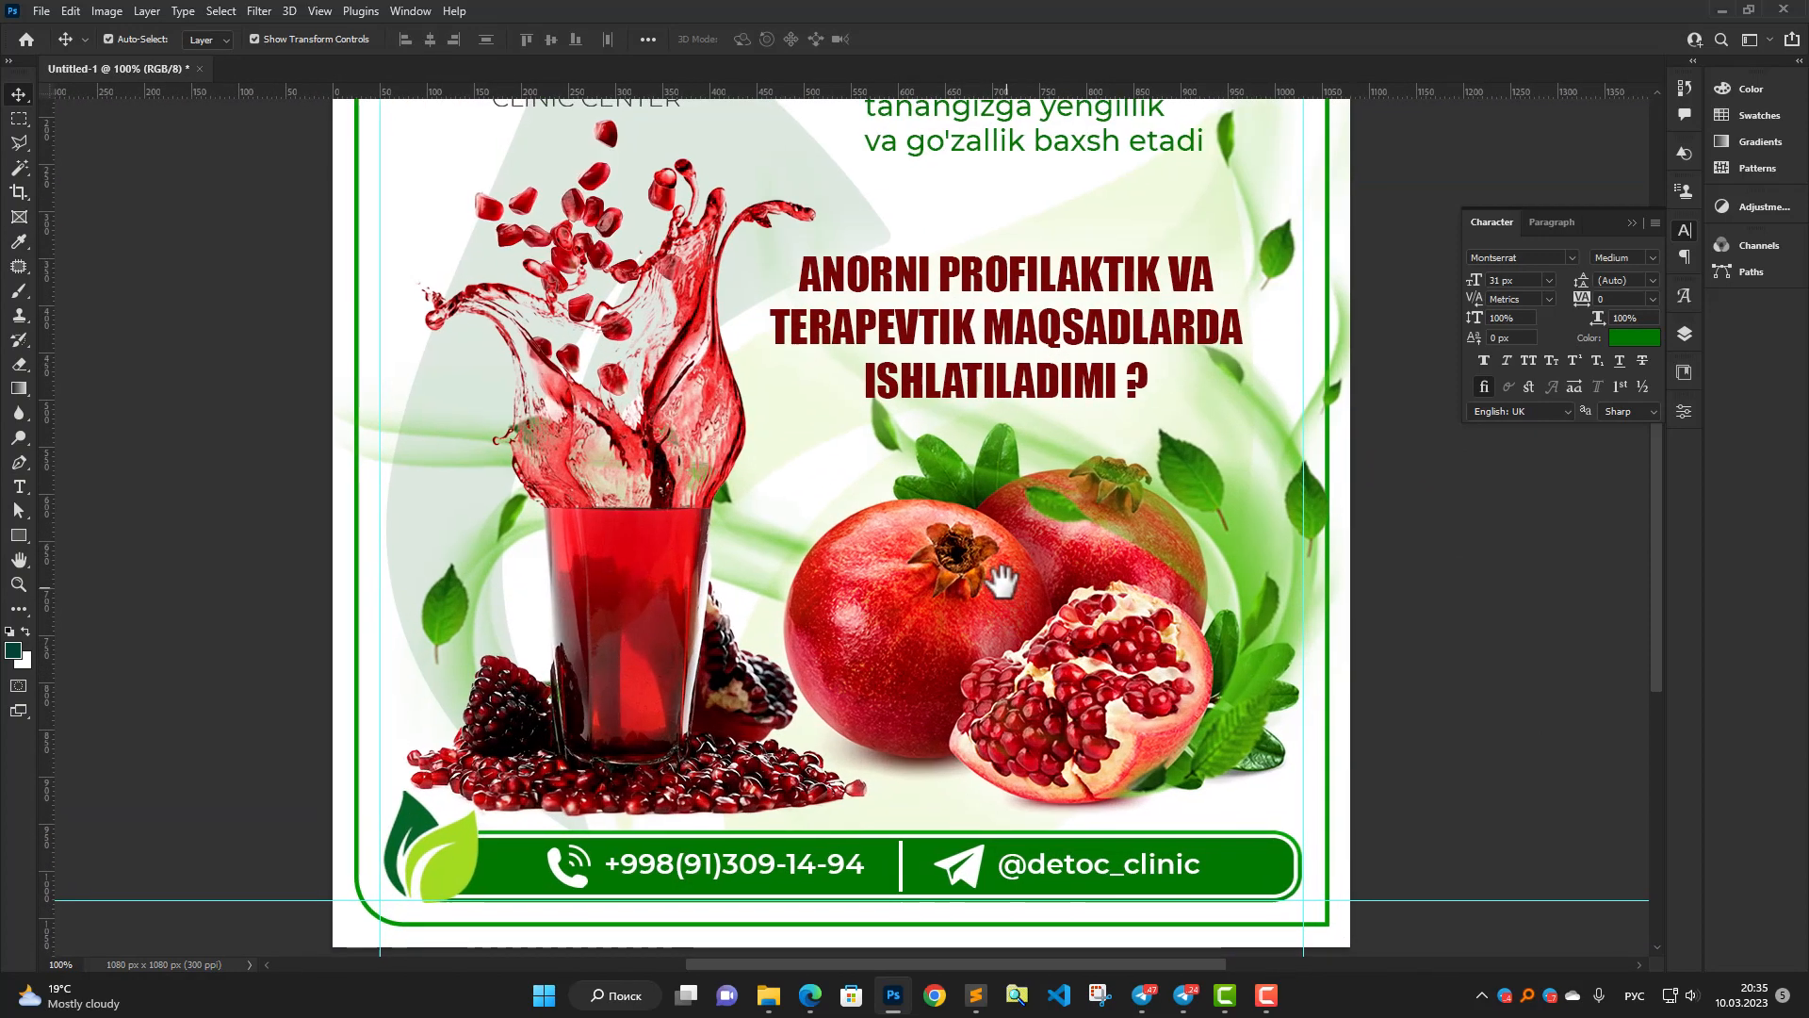
scroll(1004, 608, down, 1)
key(ctrl+semicolon)
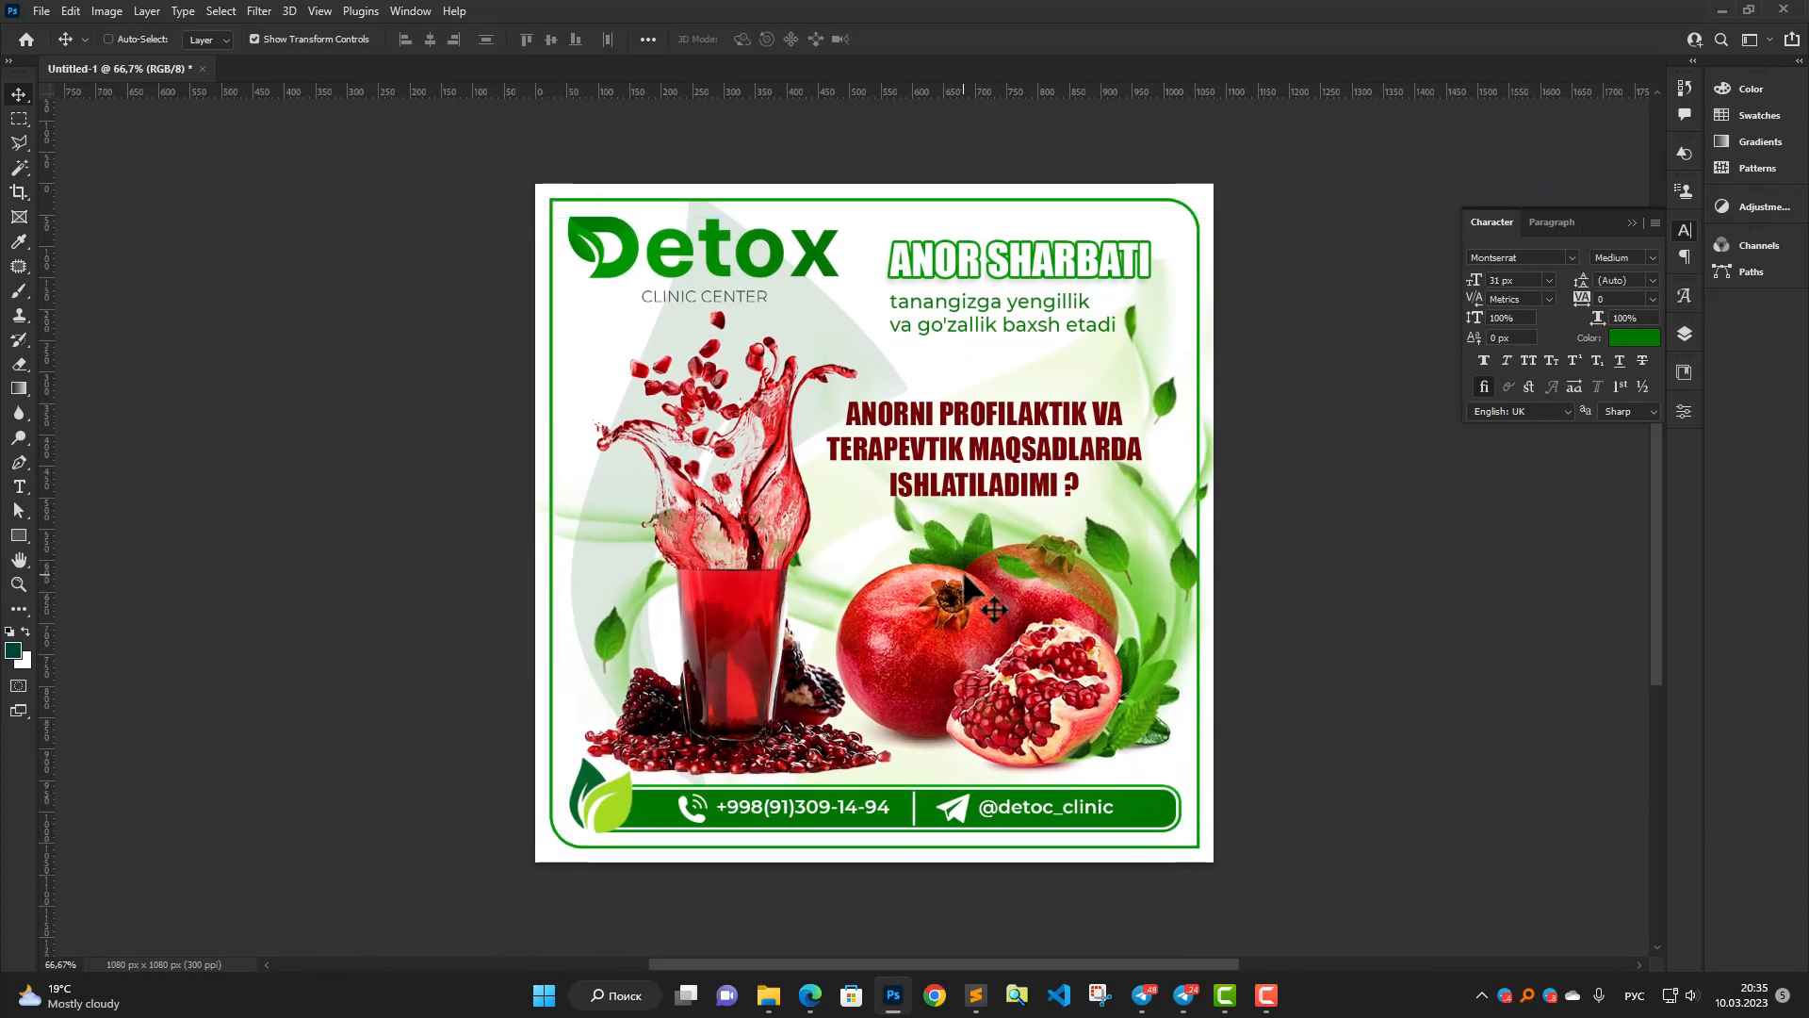
scroll(966, 580, up, 1)
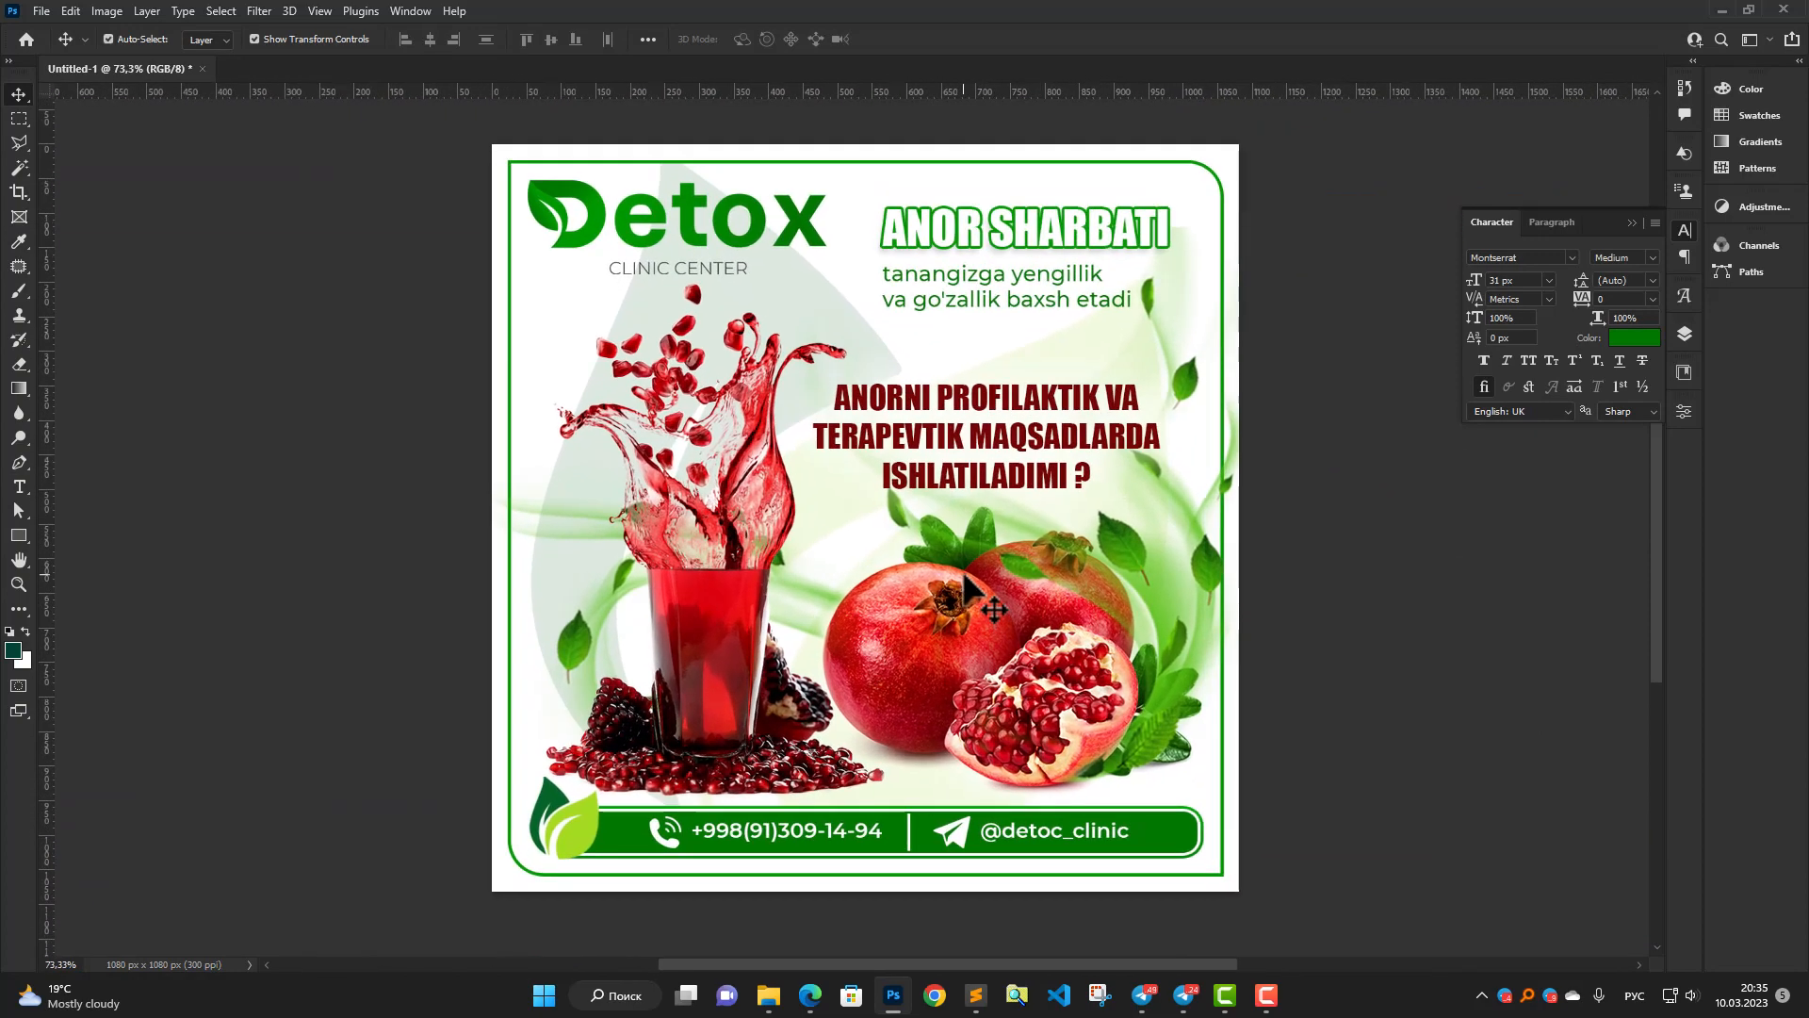
Toggle the leaf and splash leaf layers off and on to examine which one overlaps the juice splash.
scroll(686, 540, up, 5)
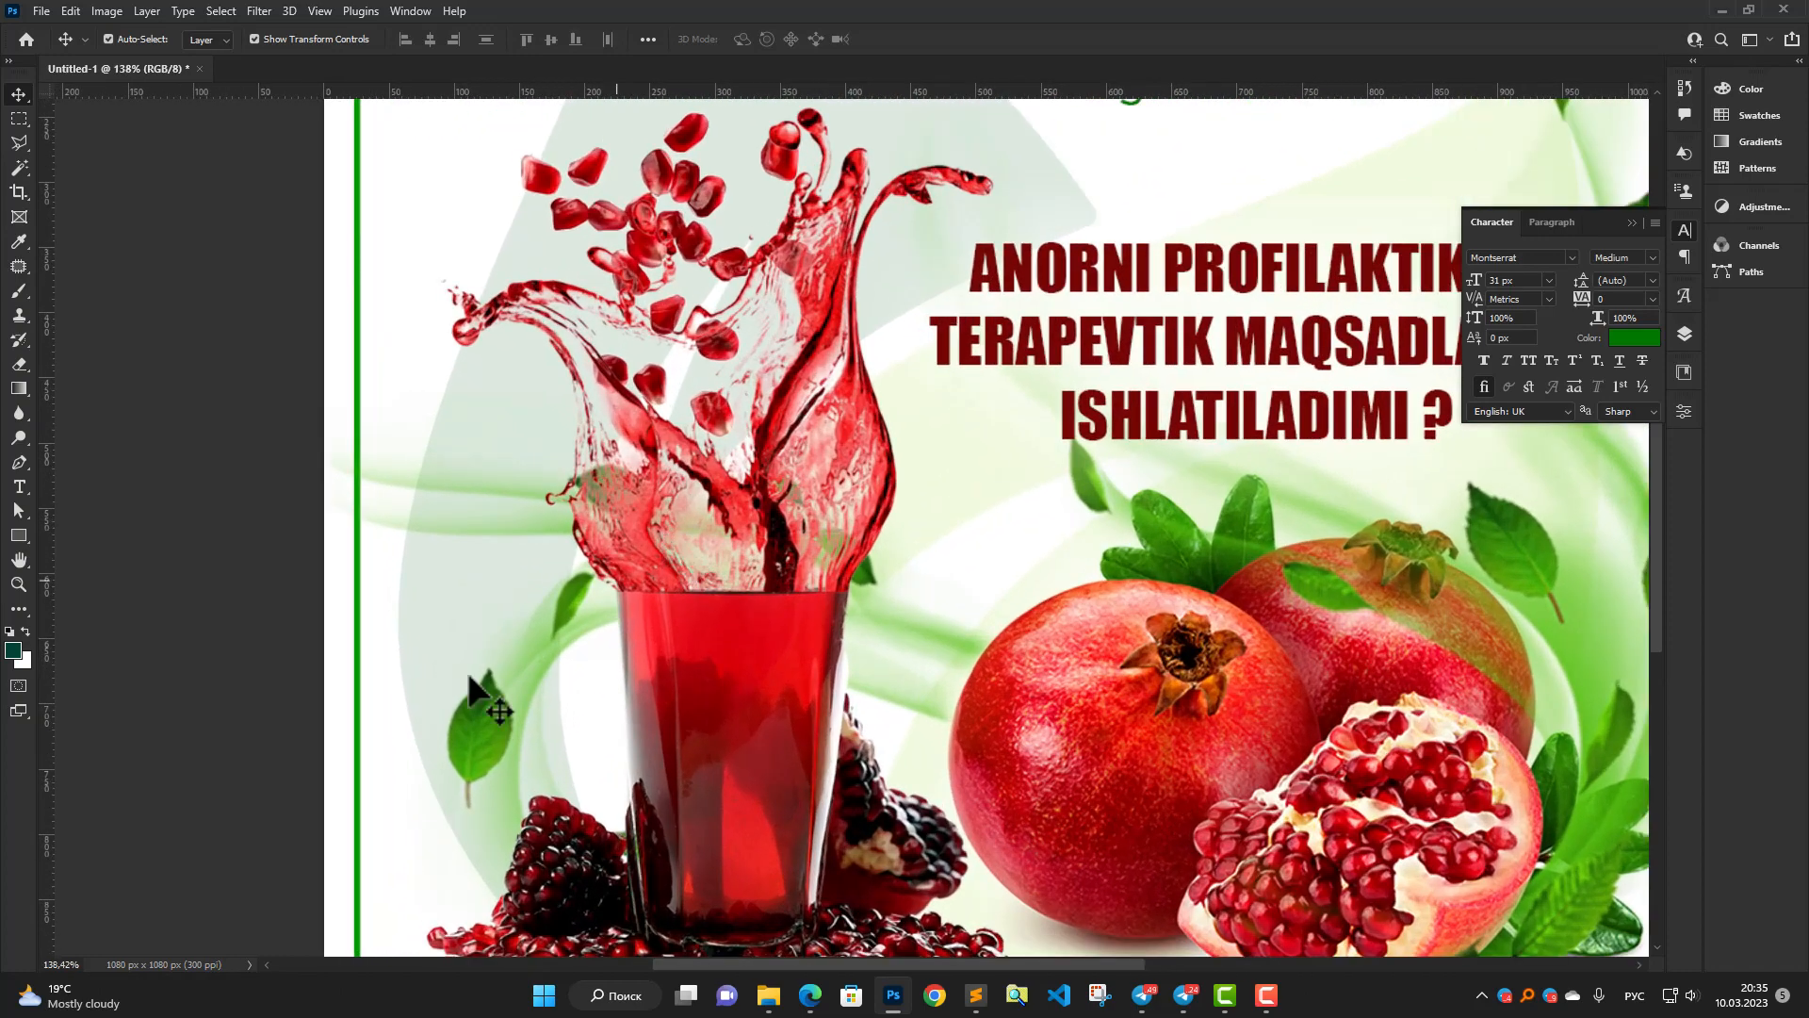
click(477, 726)
click(1630, 224)
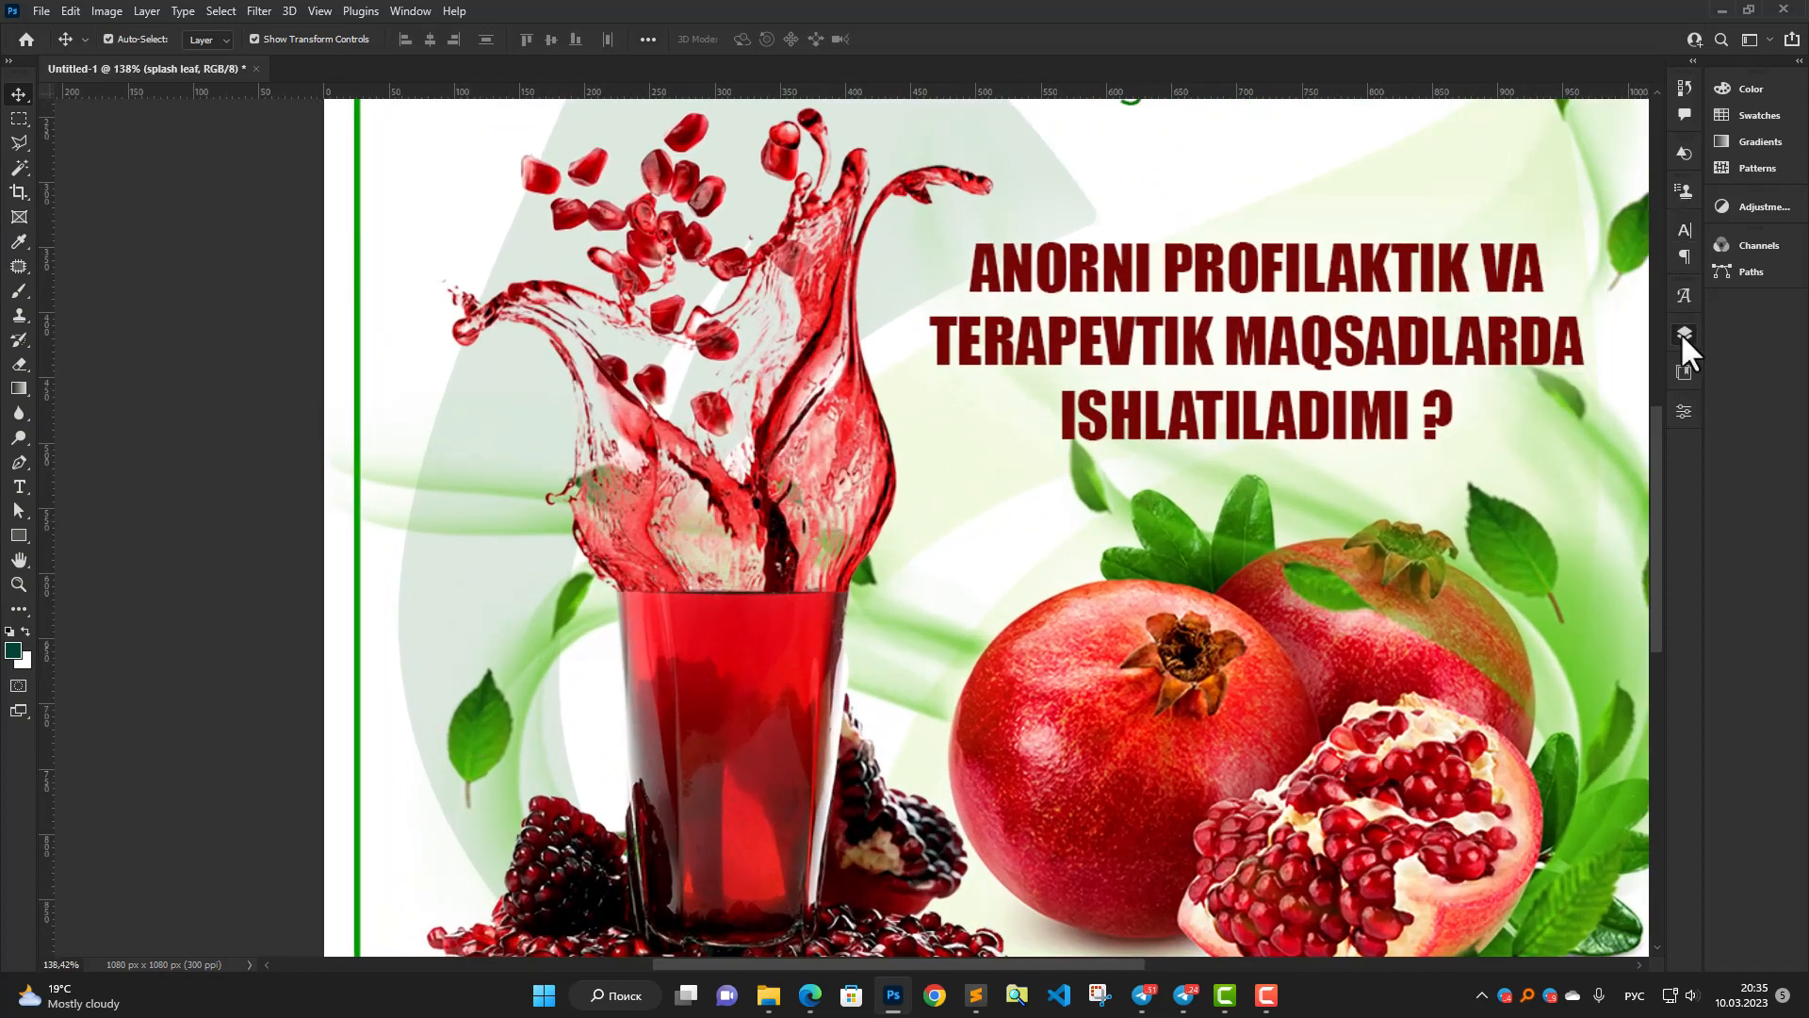
click(1684, 334)
click(1574, 509)
click(1458, 500)
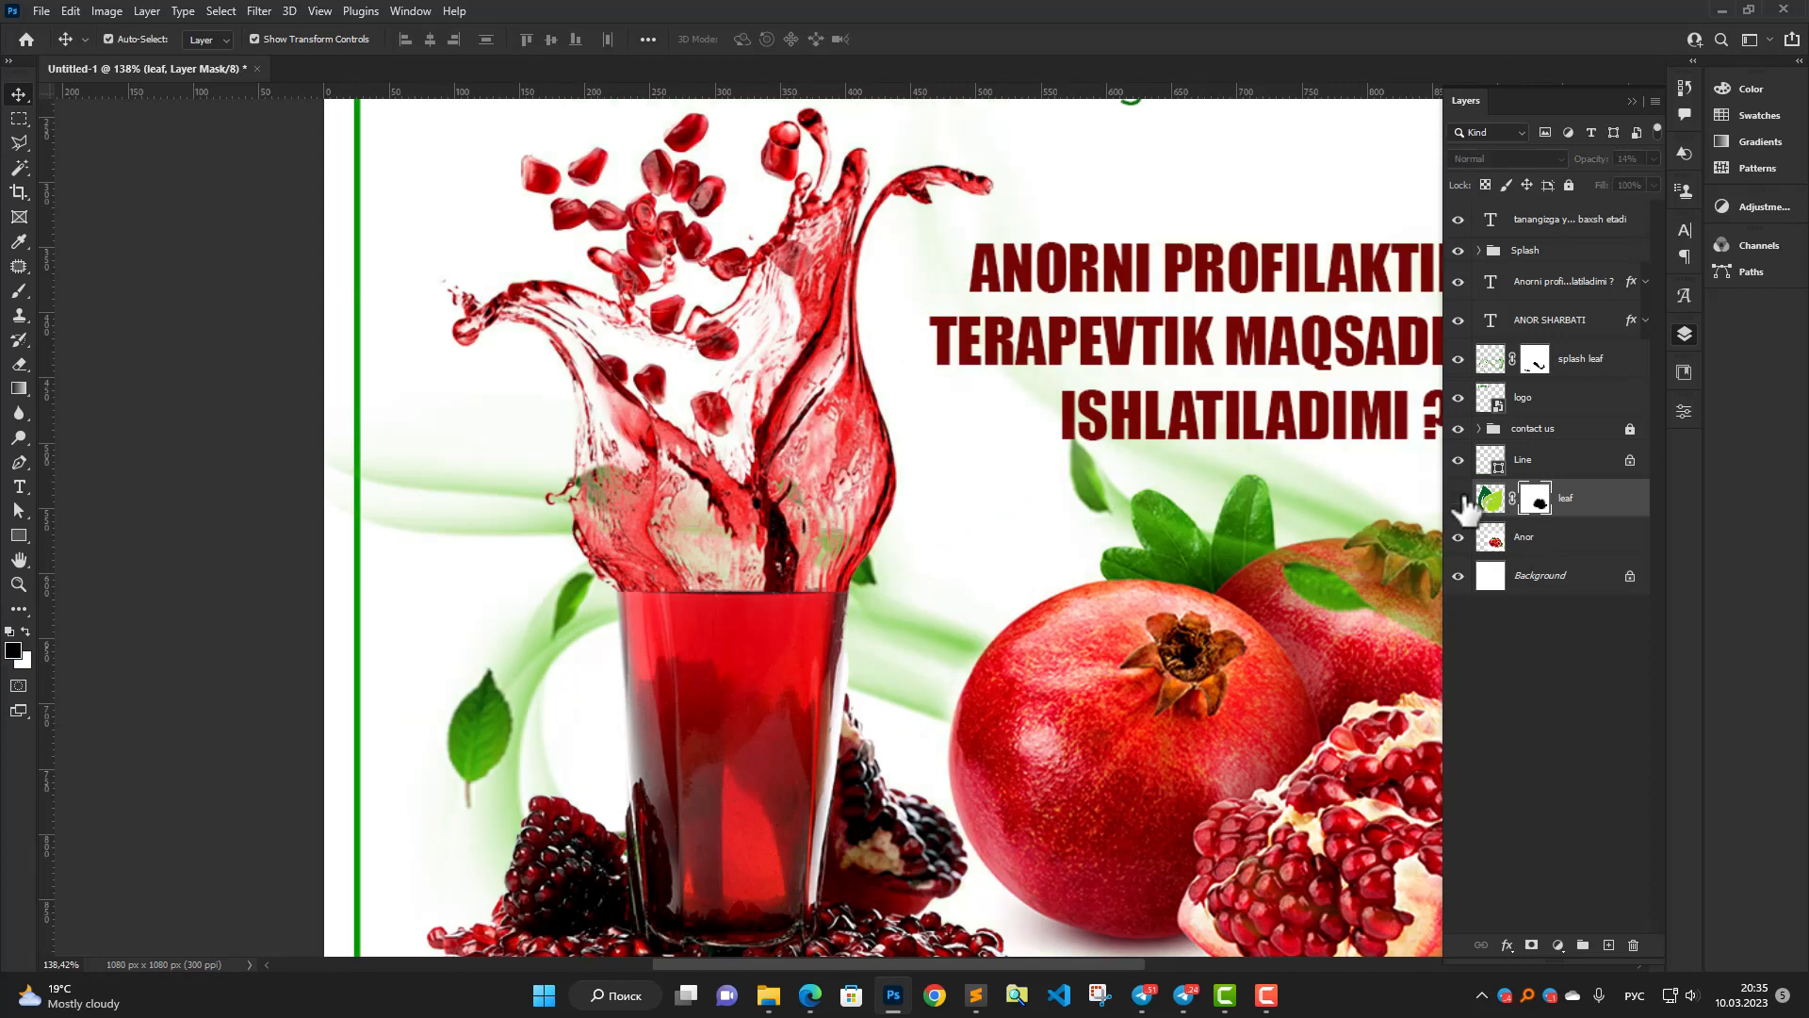
click(1458, 499)
click(1563, 393)
click(1572, 364)
click(1458, 359)
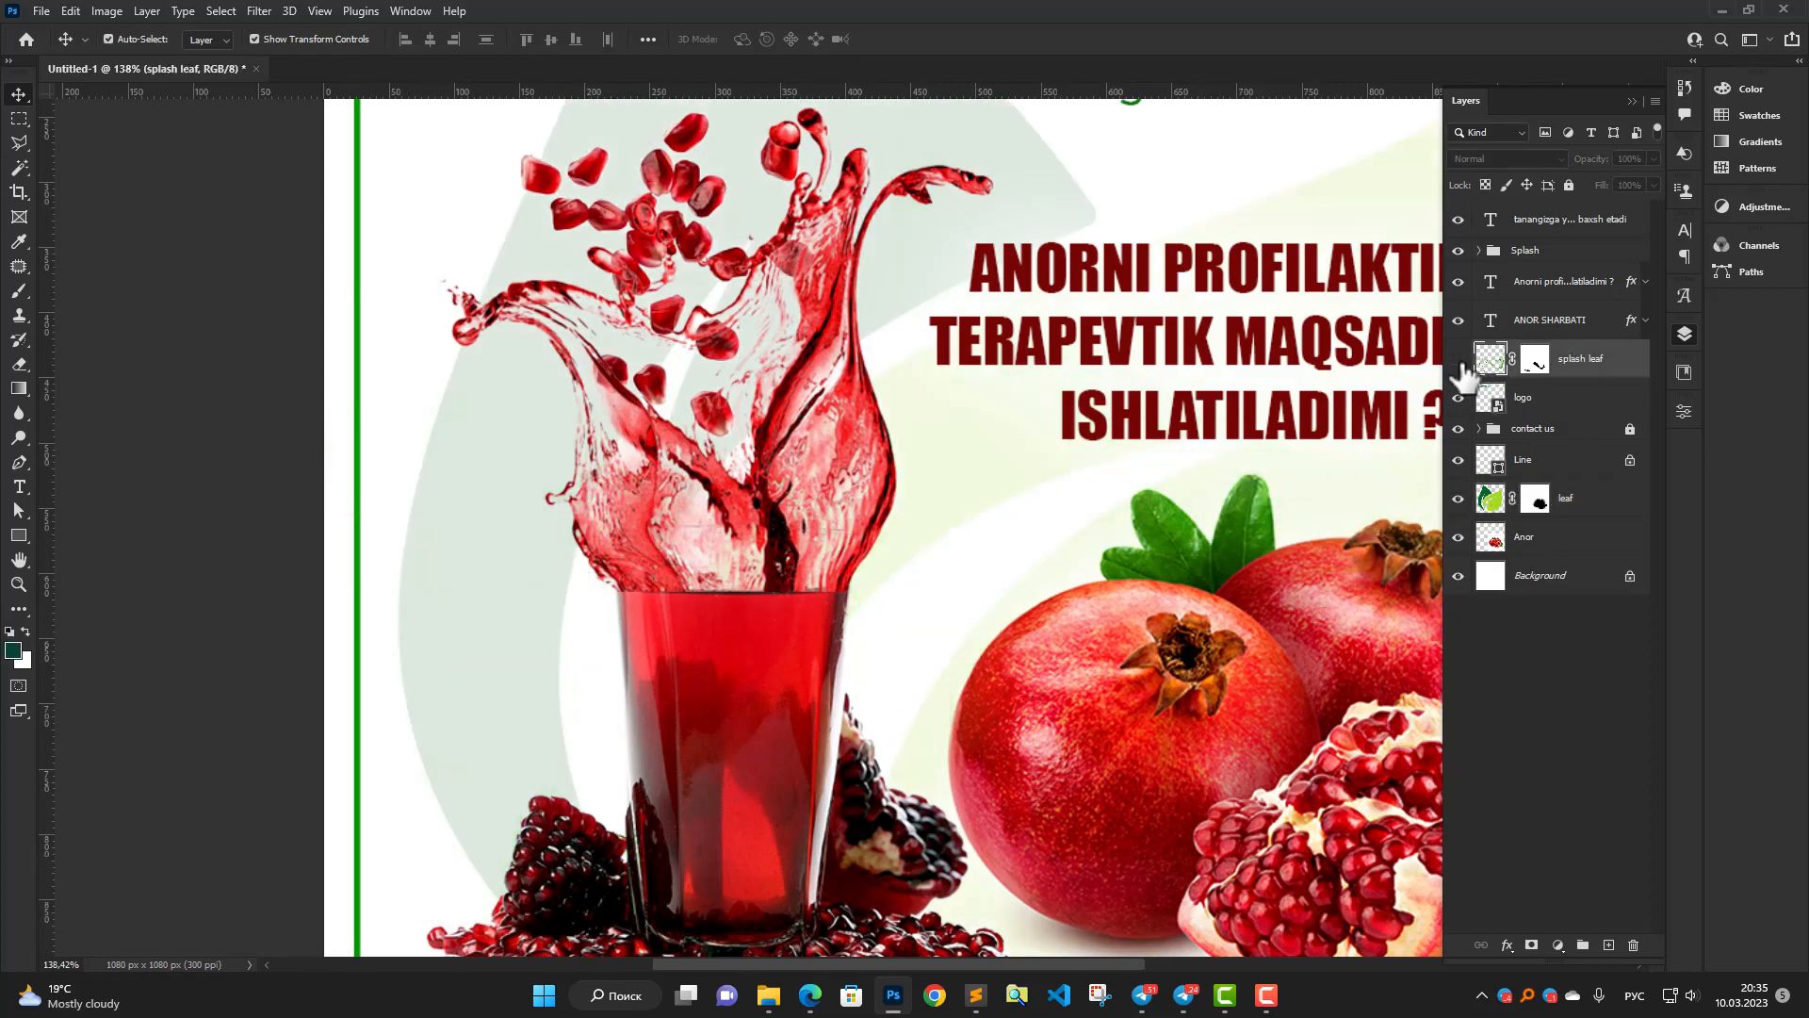
click(1458, 359)
Brush black on the splash leaf layer's mask to hide the green overlapping the juice splash above the glass, and deselect the layer.
click(1534, 359)
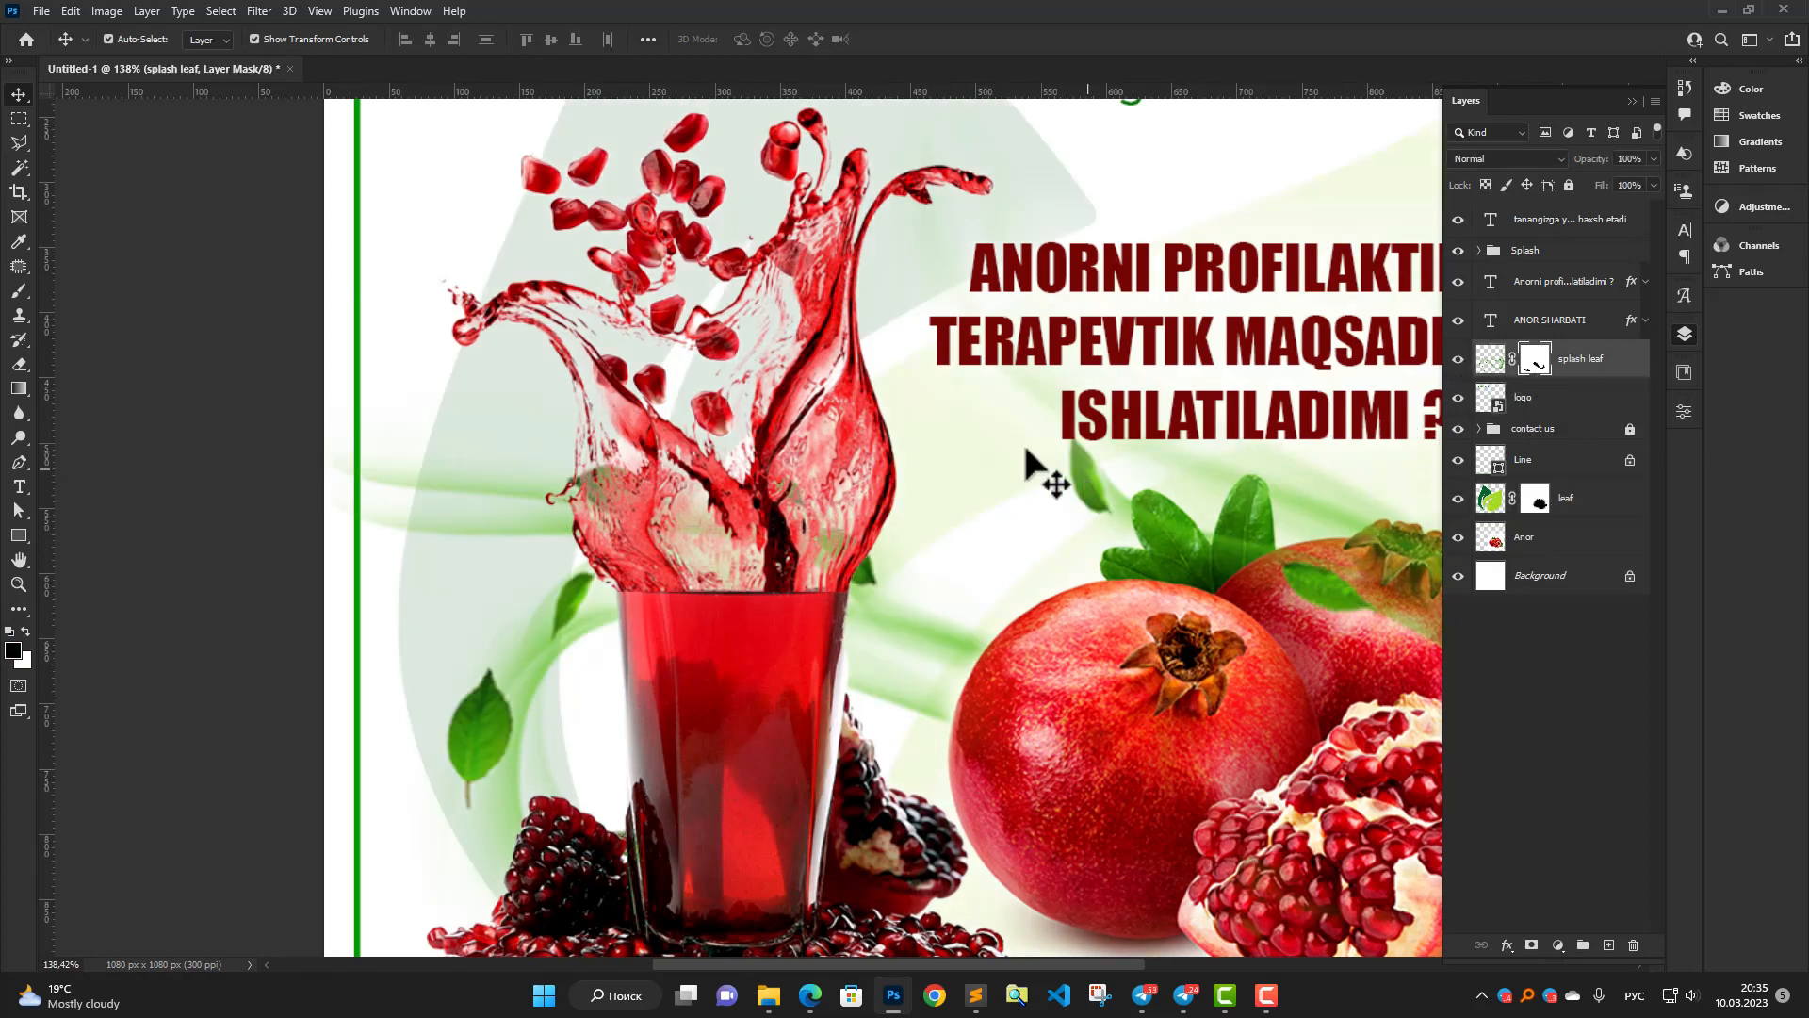
key(b)
mouse_move(698, 530)
mouse_down()
mouse_move(772, 495)
mouse_move(800, 540)
mouse_move(836, 549)
mouse_move(816, 573)
mouse_move(785, 525)
mouse_move(685, 527)
mouse_move(699, 568)
mouse_move(789, 555)
mouse_move(742, 523)
mouse_move(675, 507)
mouse_up()
key(ctrl+minus)
key(ctrl+minus)
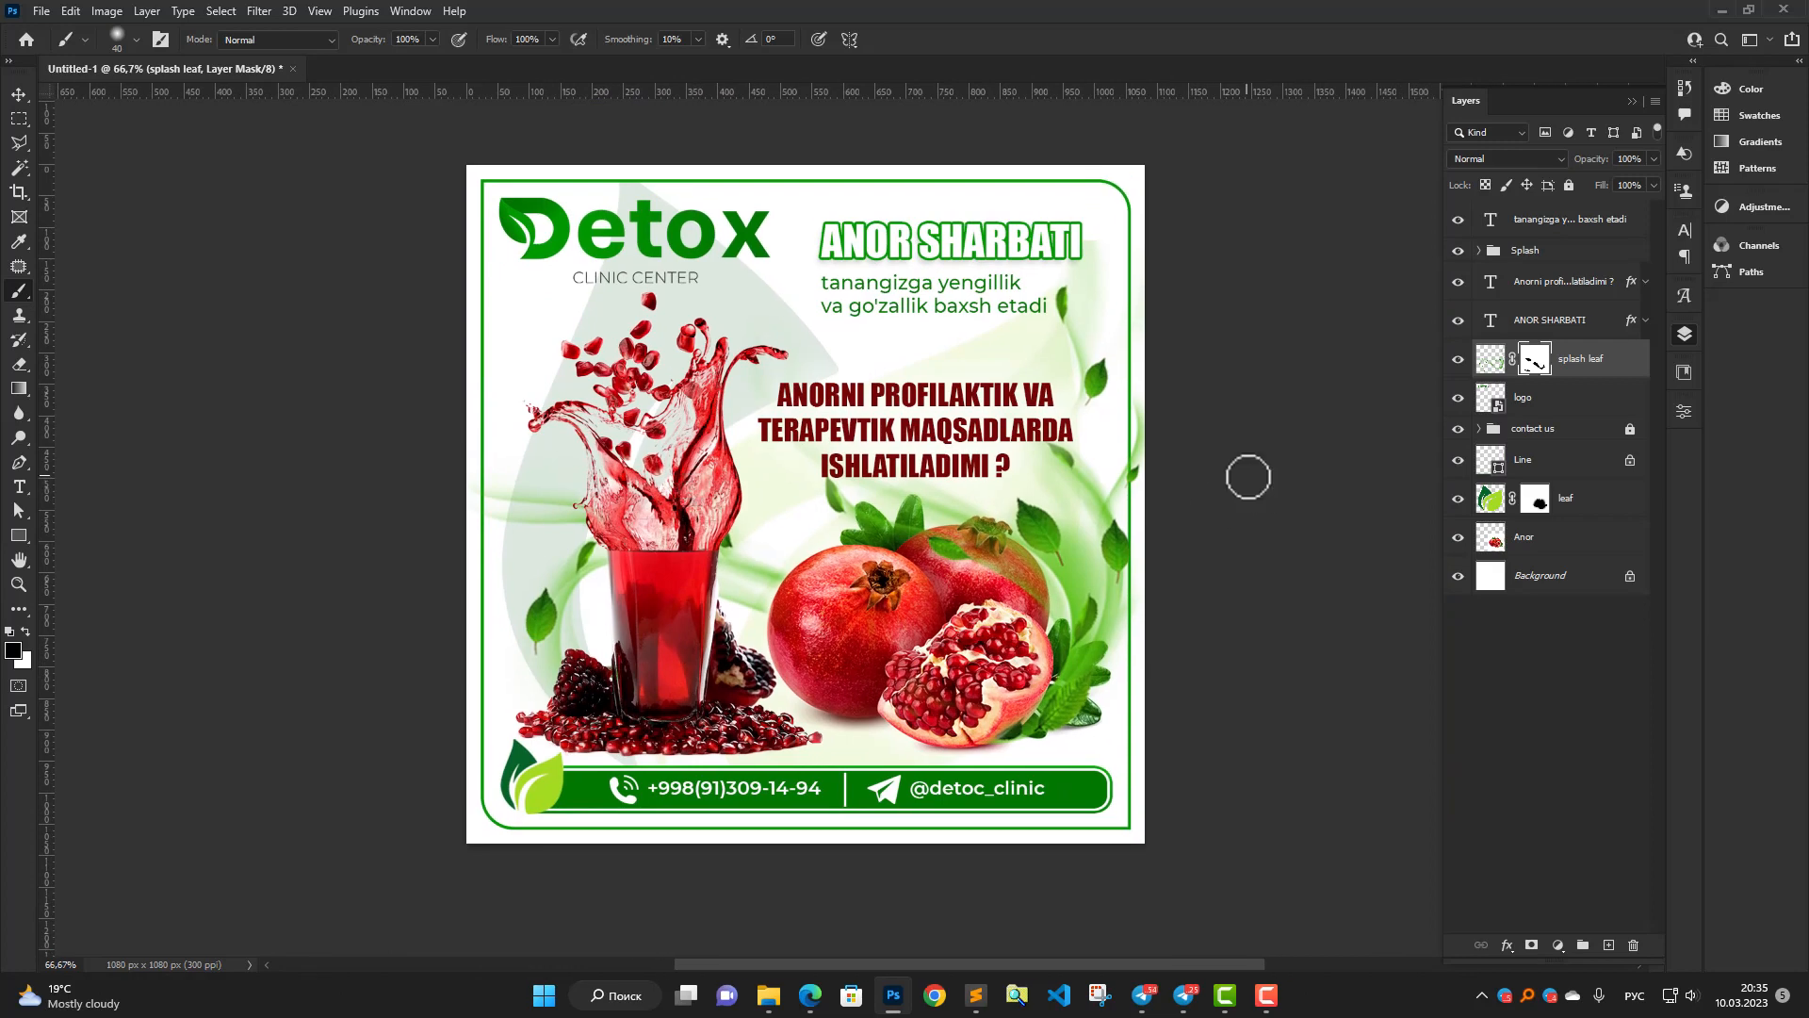
key(v)
click(1215, 480)
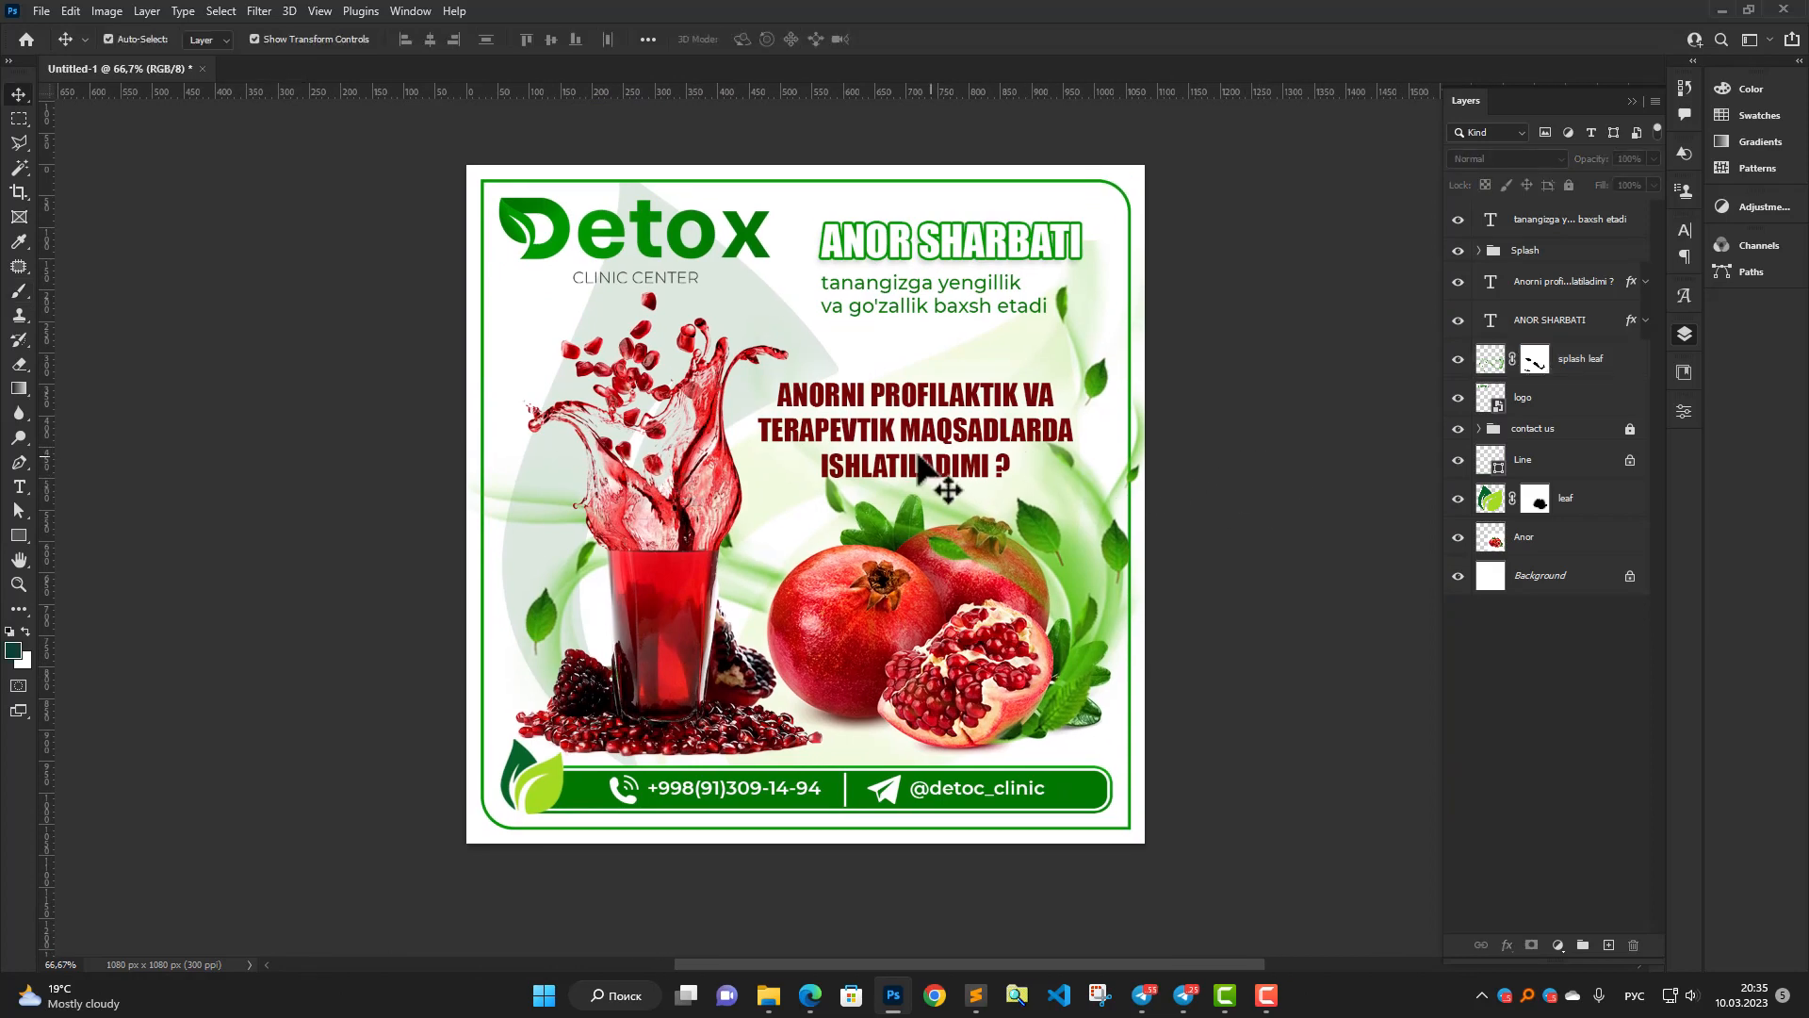
Brush black on the splash leaf mask to soften the hard upper edge of the green swirl beside the ANOR SHARBATI heading.
scroll(904, 441, up, 2)
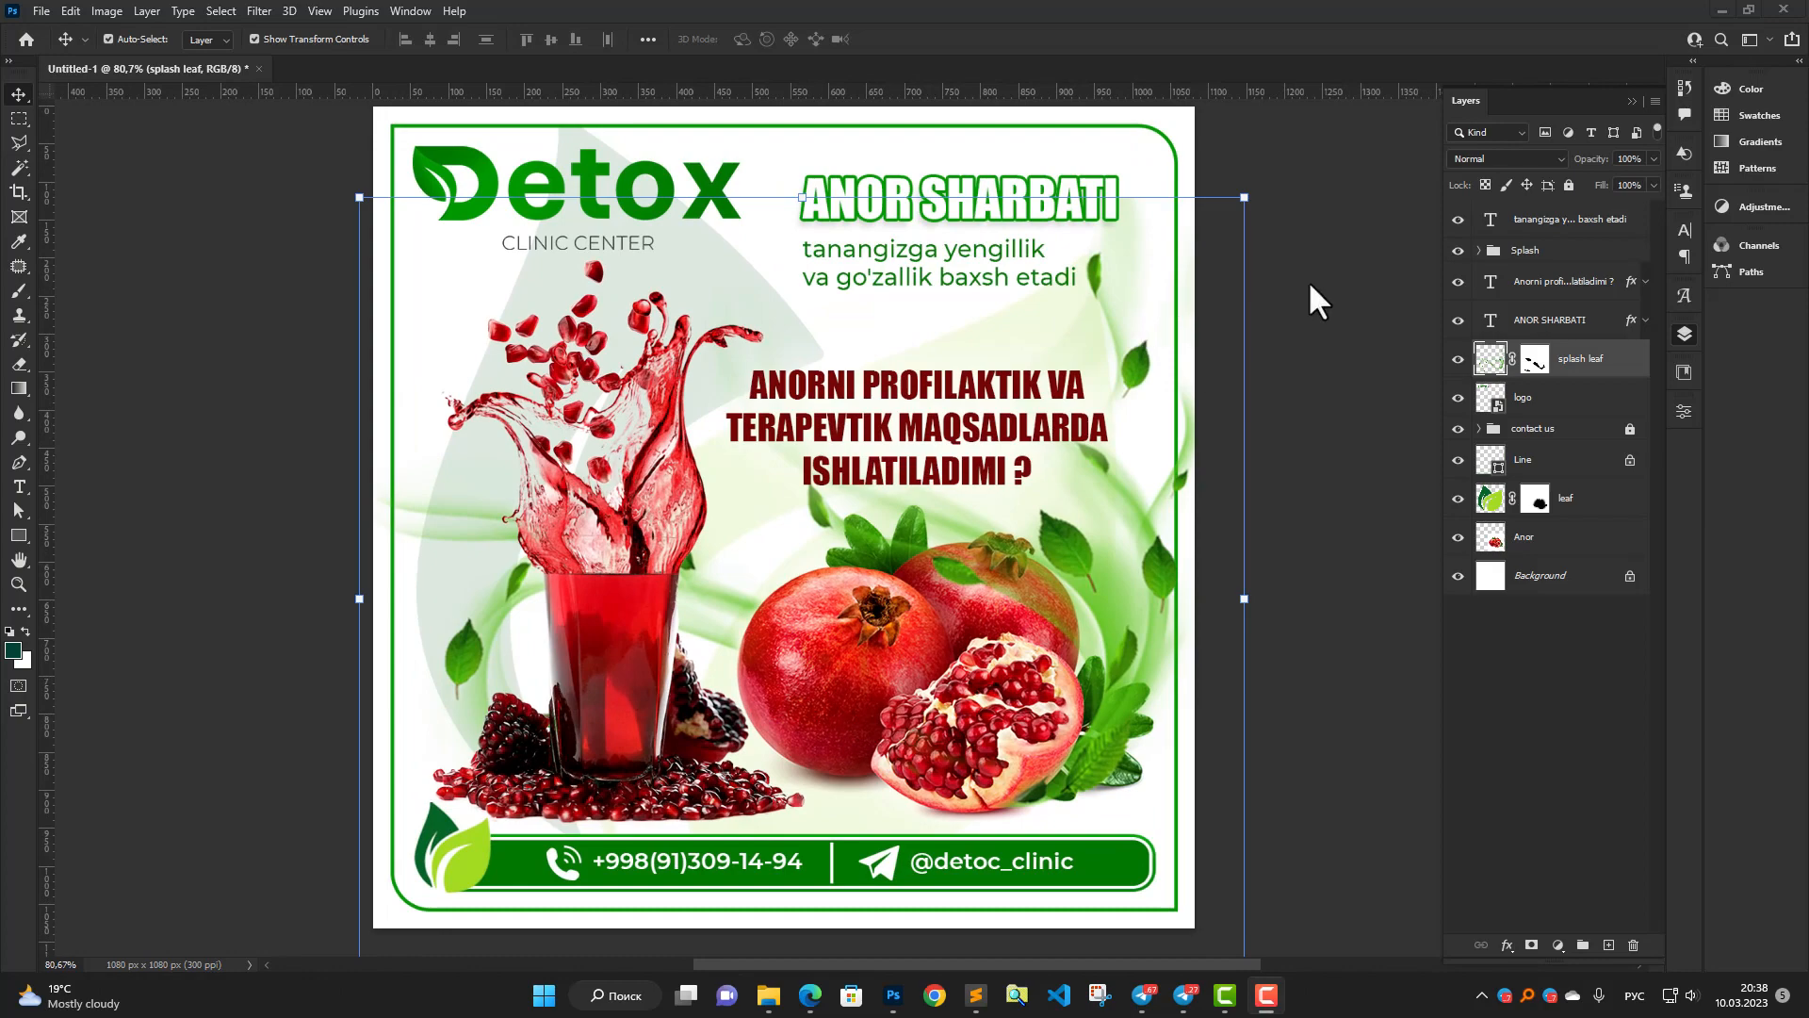
click(315, 355)
scroll(1143, 201, up, 5)
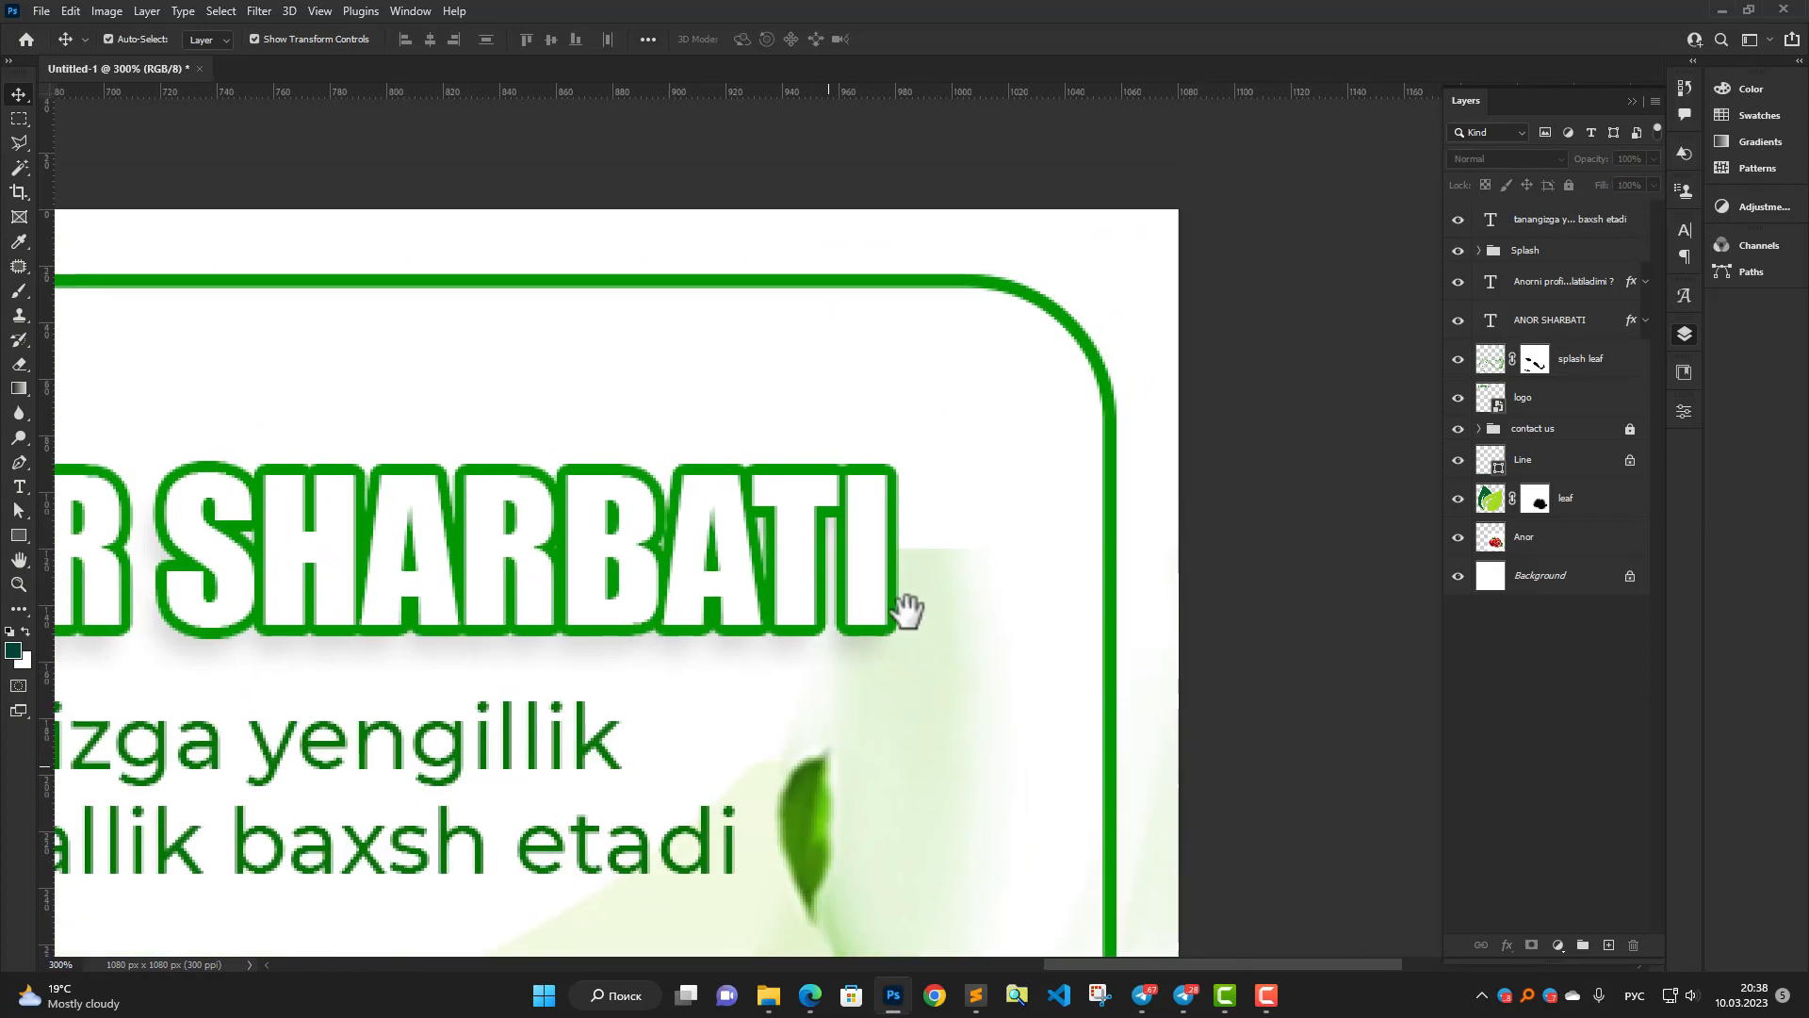
drag(907, 611, 933, 557)
click(932, 509)
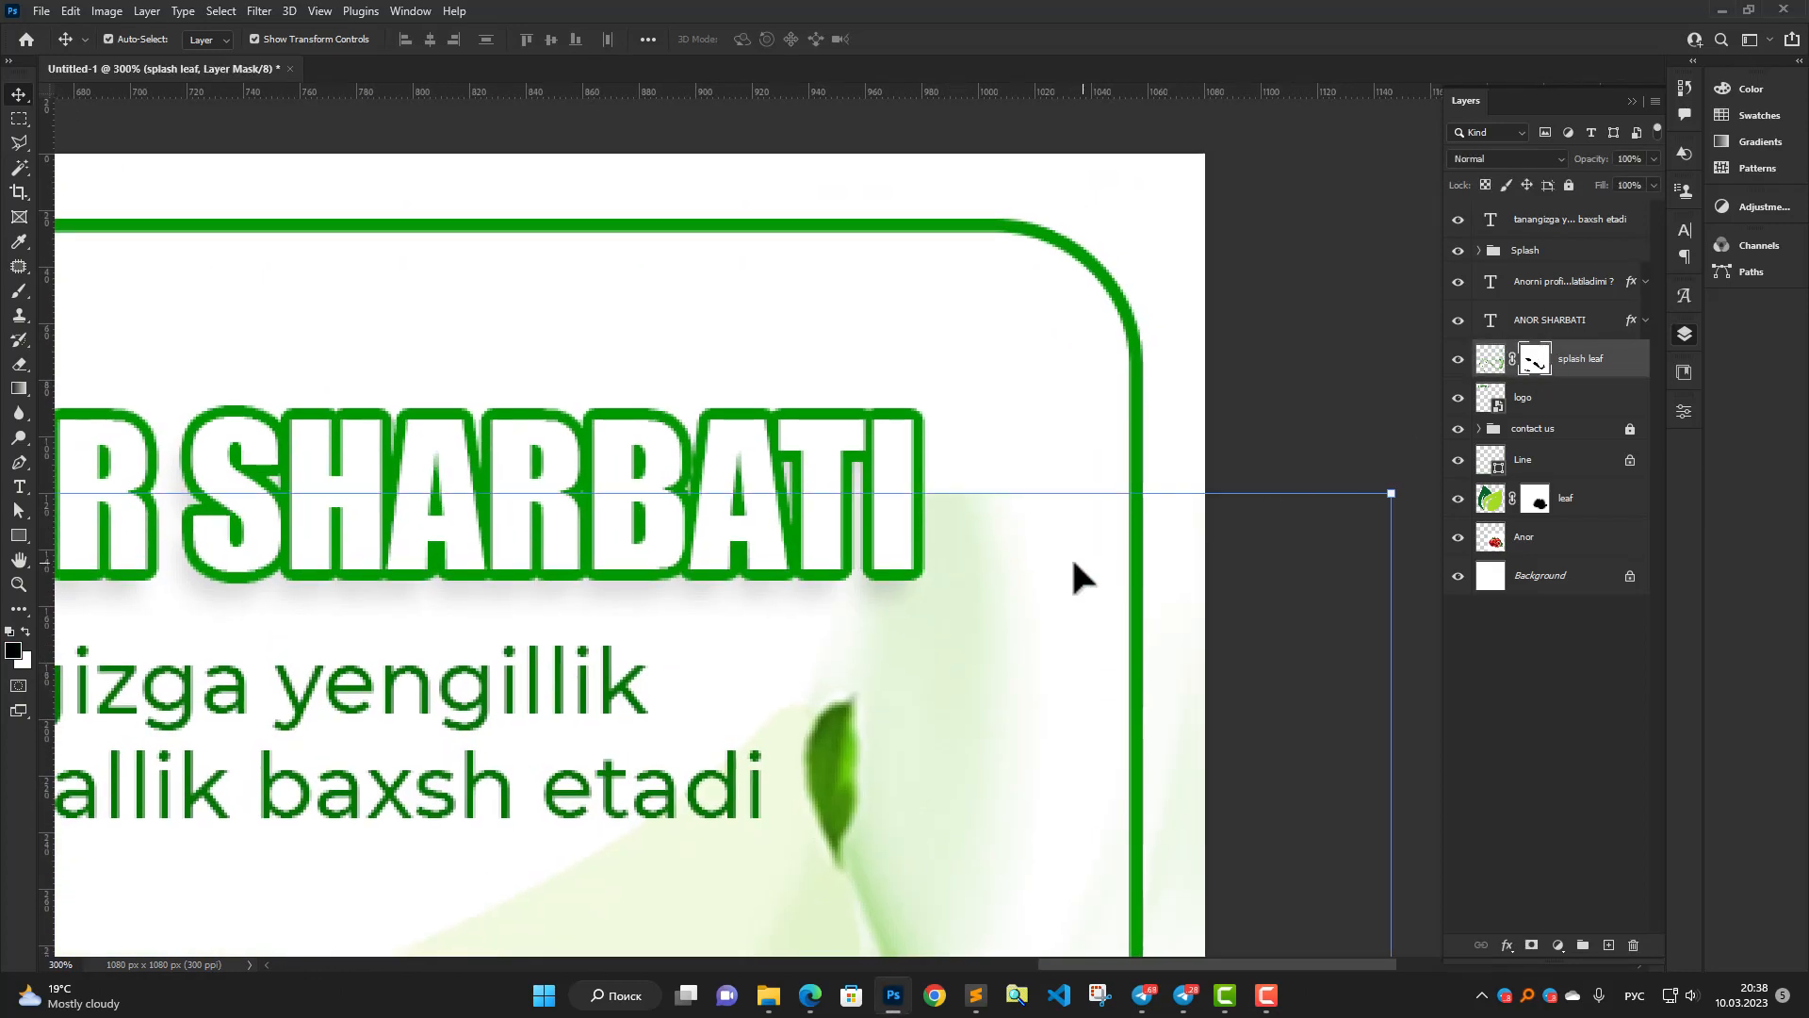
key(b)
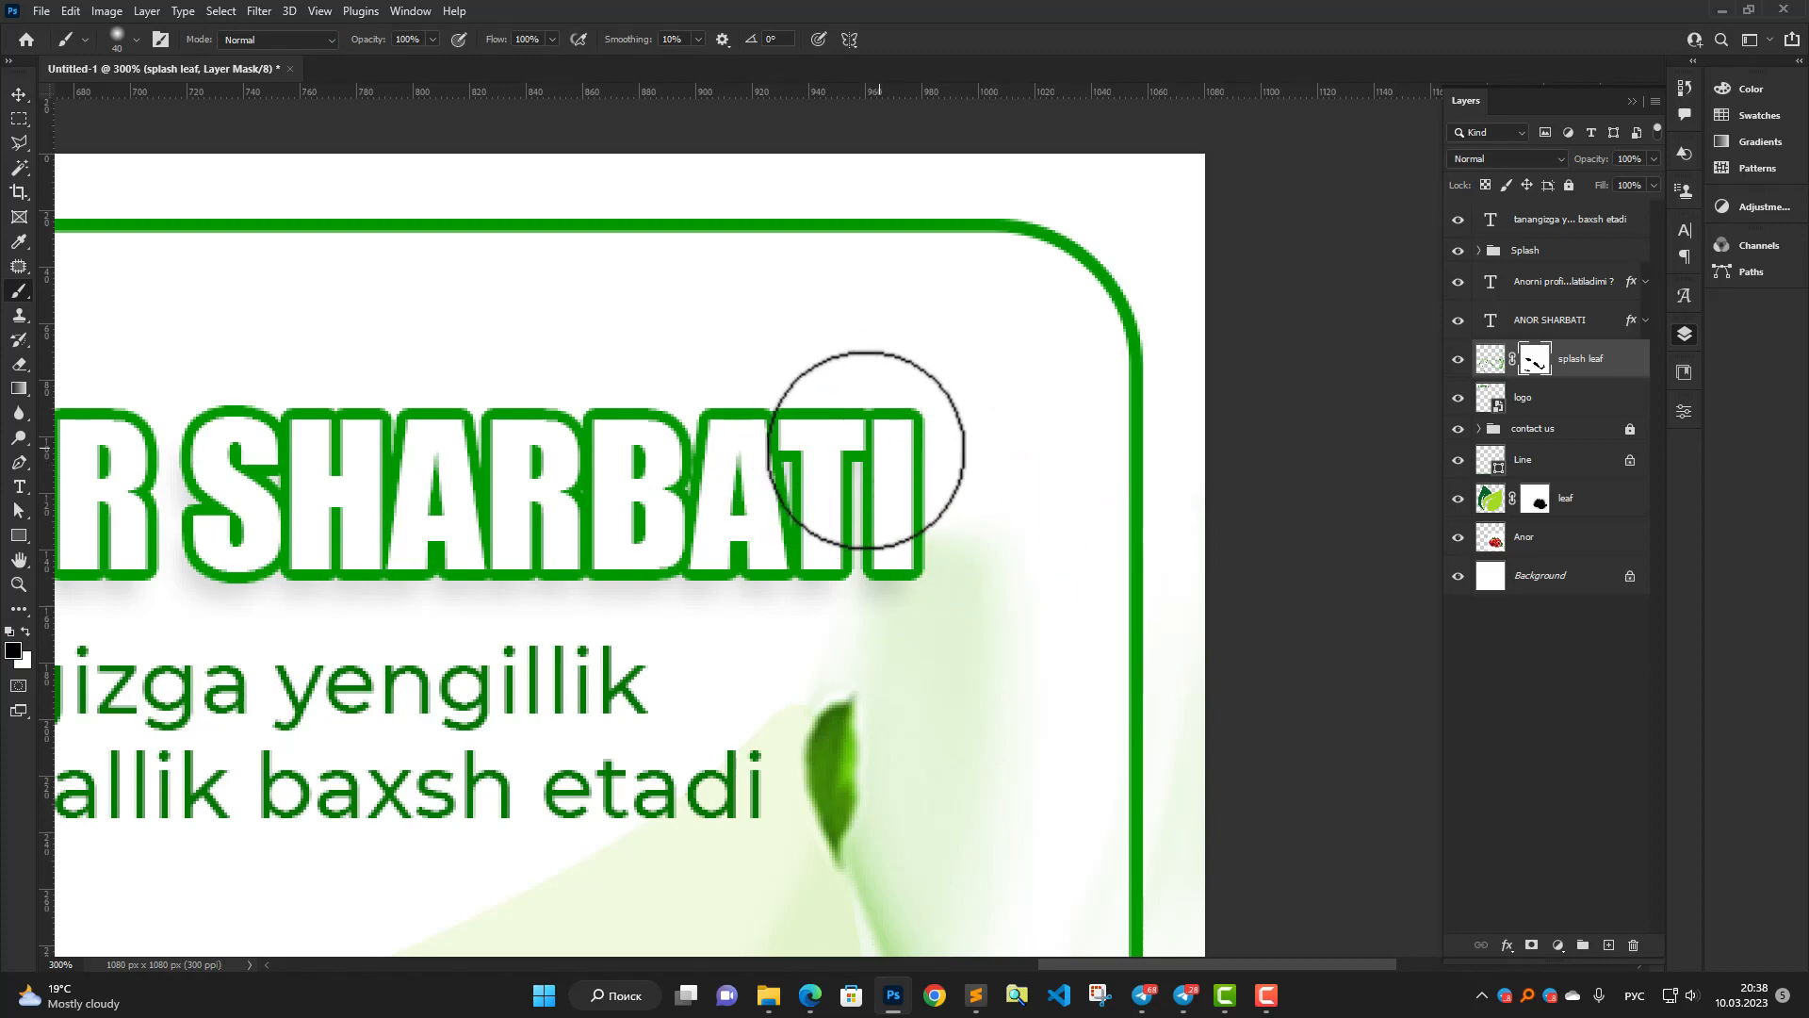
key(ctrl+minus)
scroll(931, 552, down, 4)
drag(795, 651, 969, 449)
scroll(956, 451, up, 1)
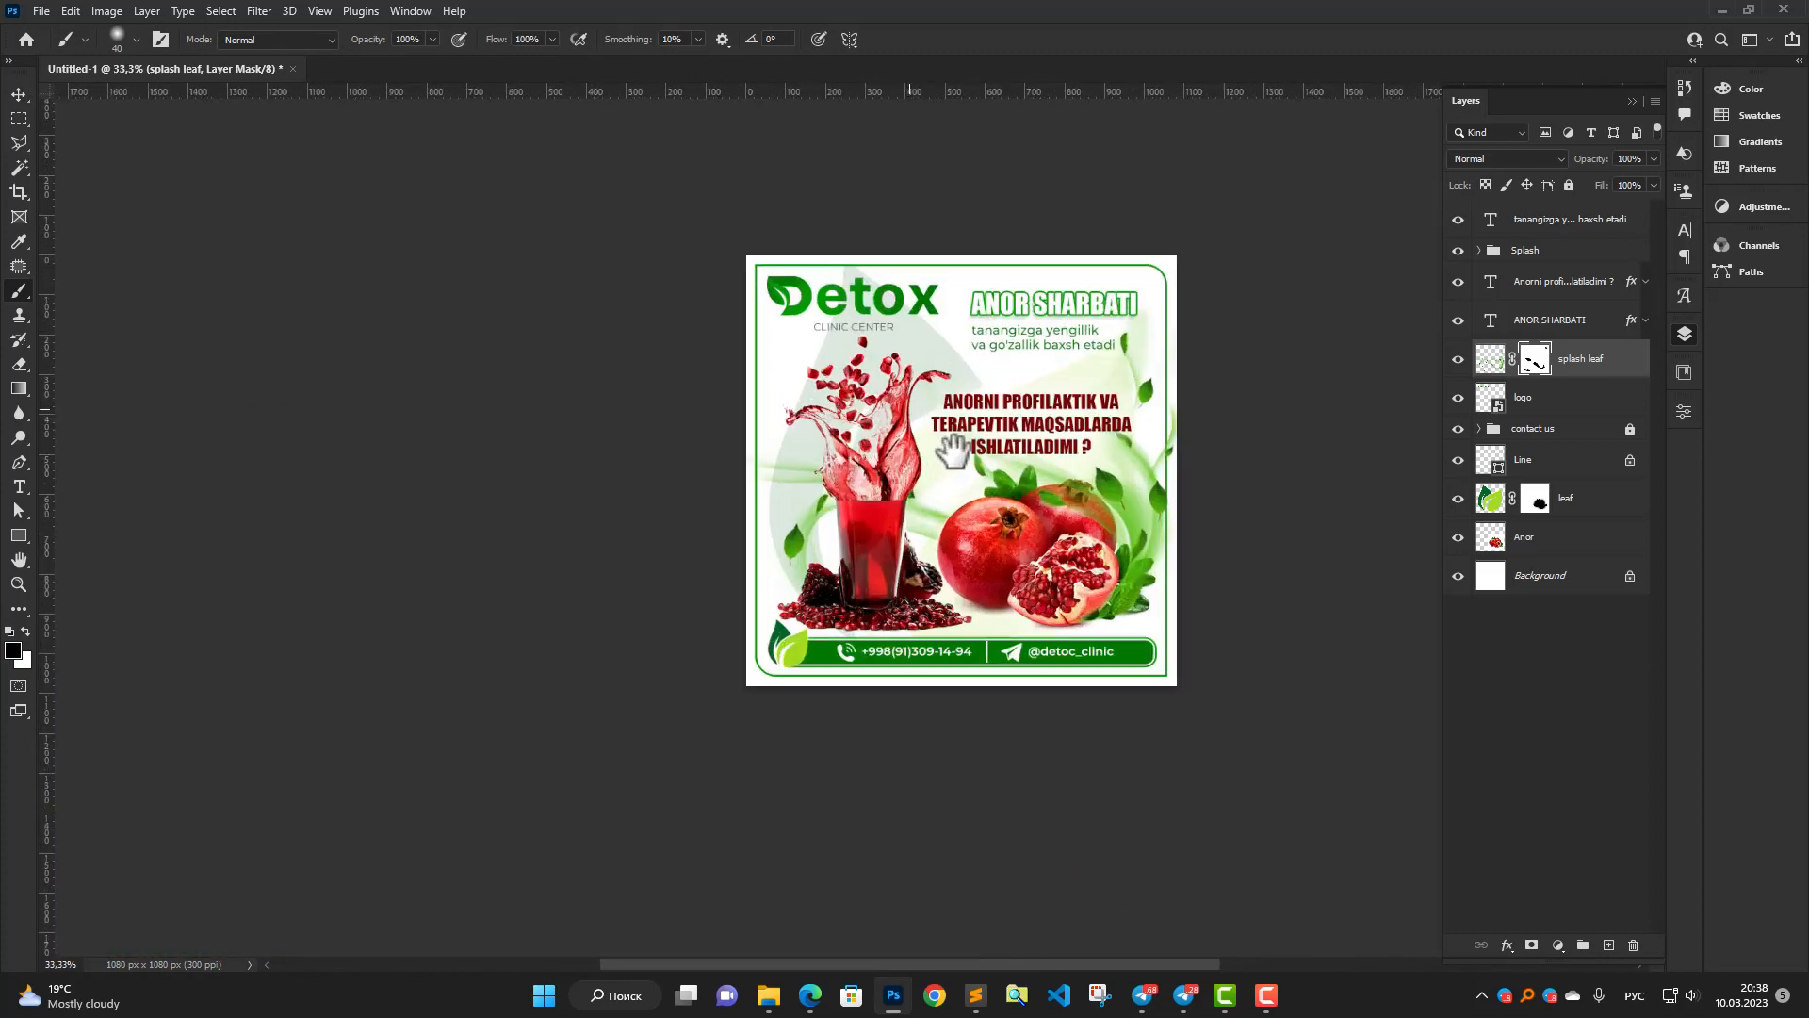
scroll(1097, 490, up, 3)
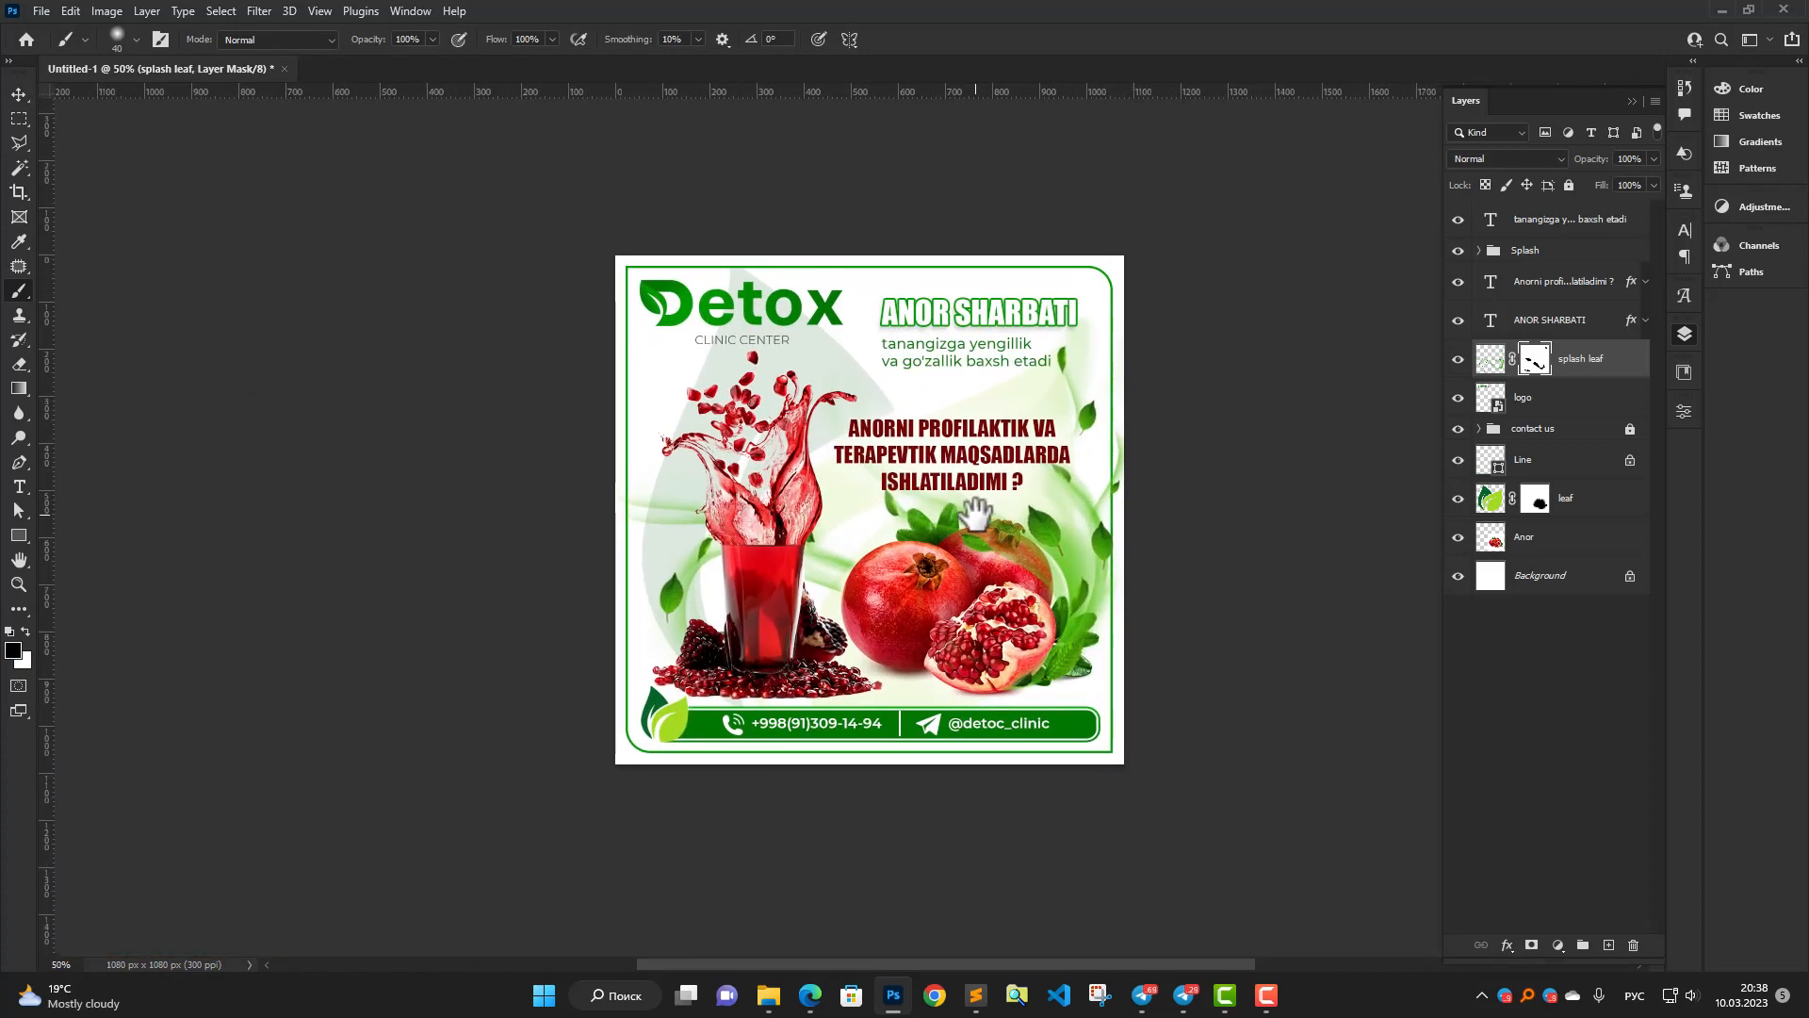